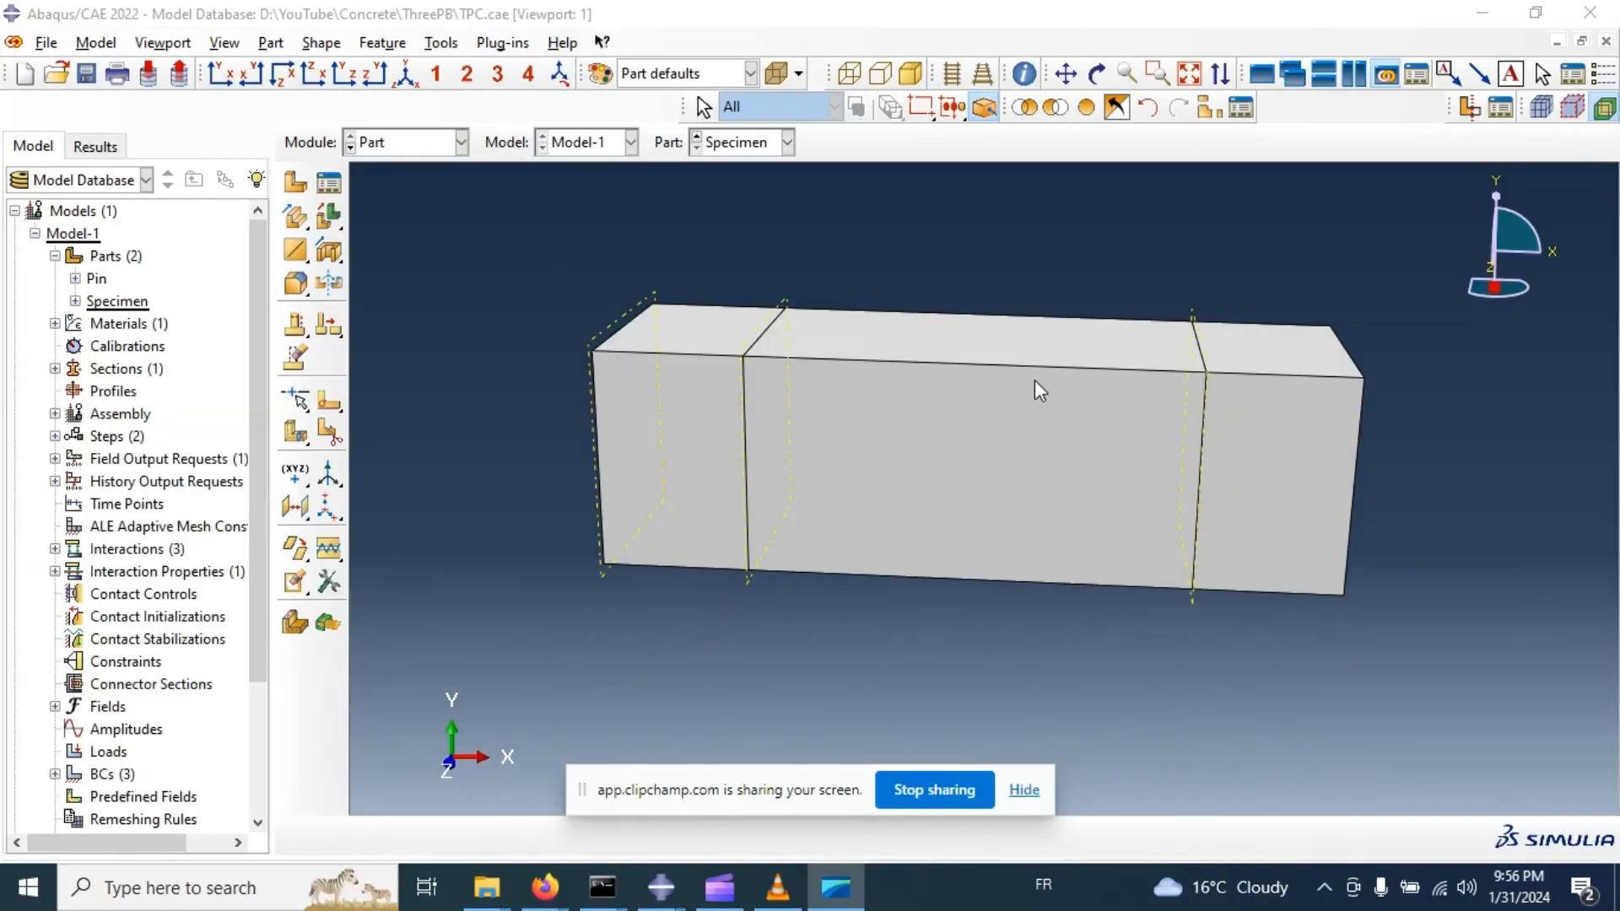
# Create a 3D deformable planar shell part named CFRP_Sheet with an approximate size of 1000.
pyautogui.click(1031, 789)
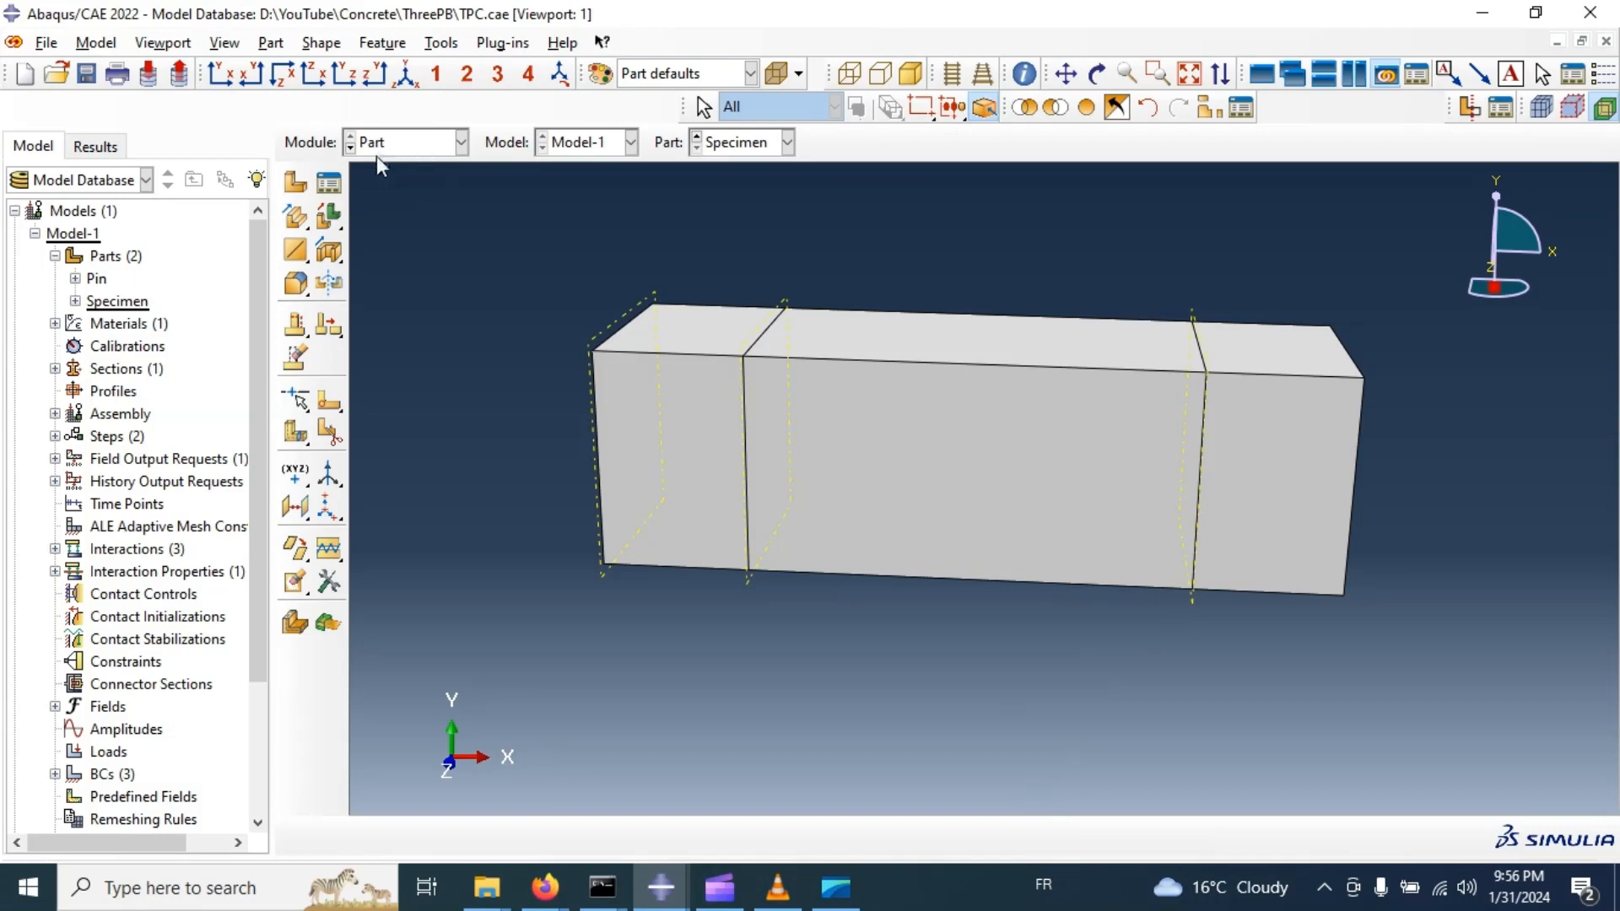
pyautogui.click(295, 182)
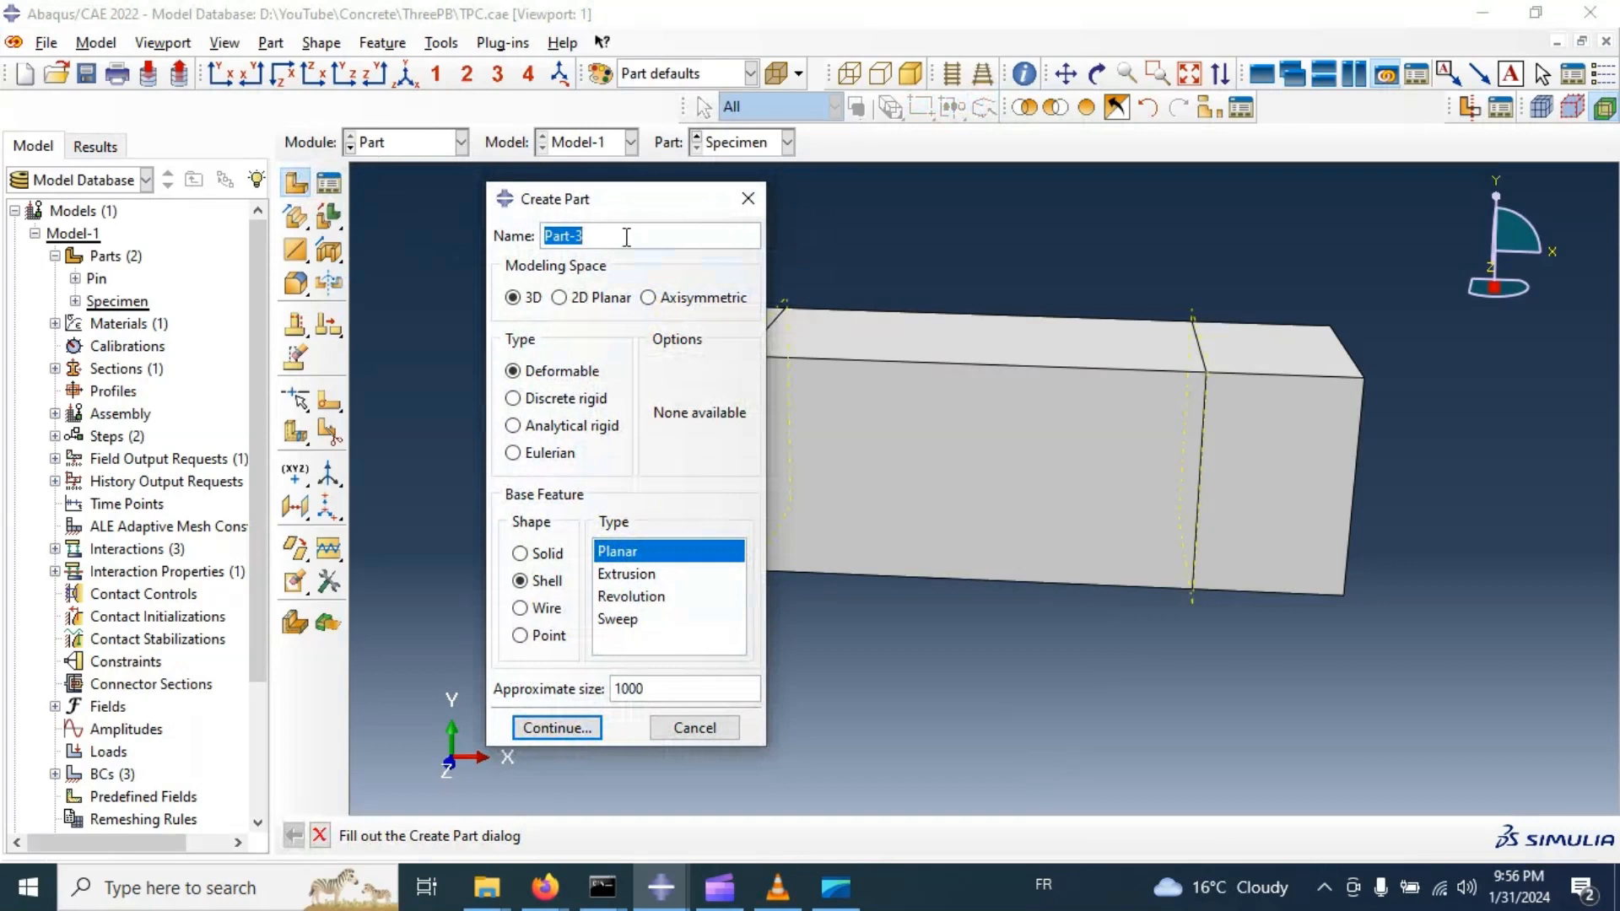
pyautogui.write('CFRP_Sheet')
pyautogui.doubleClick(633, 234)
pyautogui.click(584, 729)
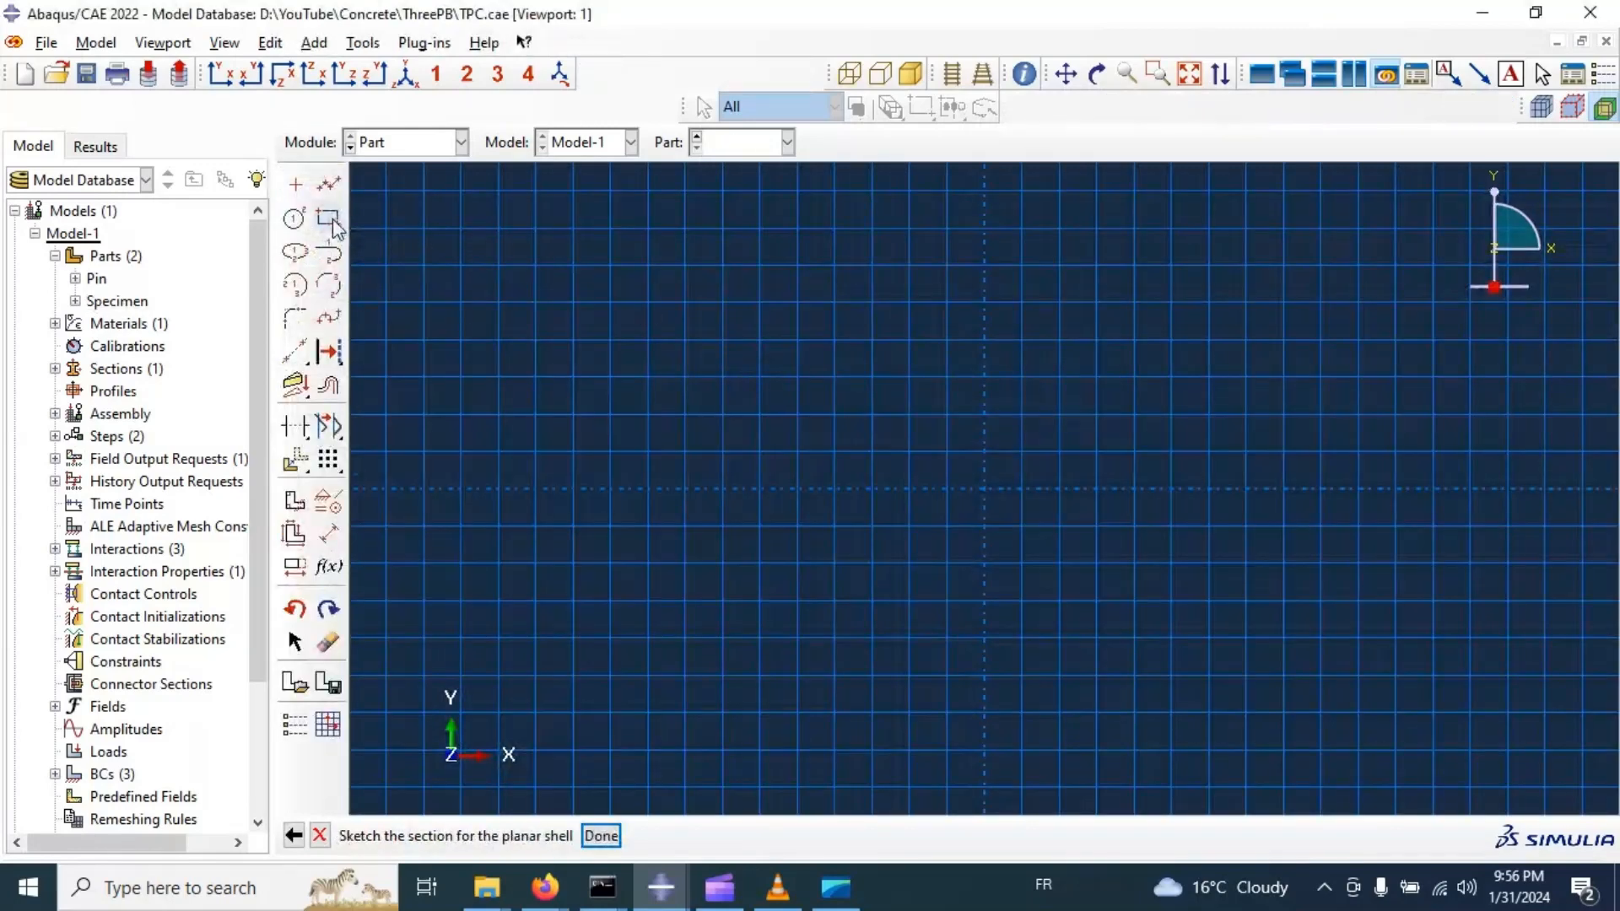
# Sketch a rectangle about 440 wide and 100 high around the horizontal axis.
pyautogui.click(335, 224)
pyautogui.click(685, 341)
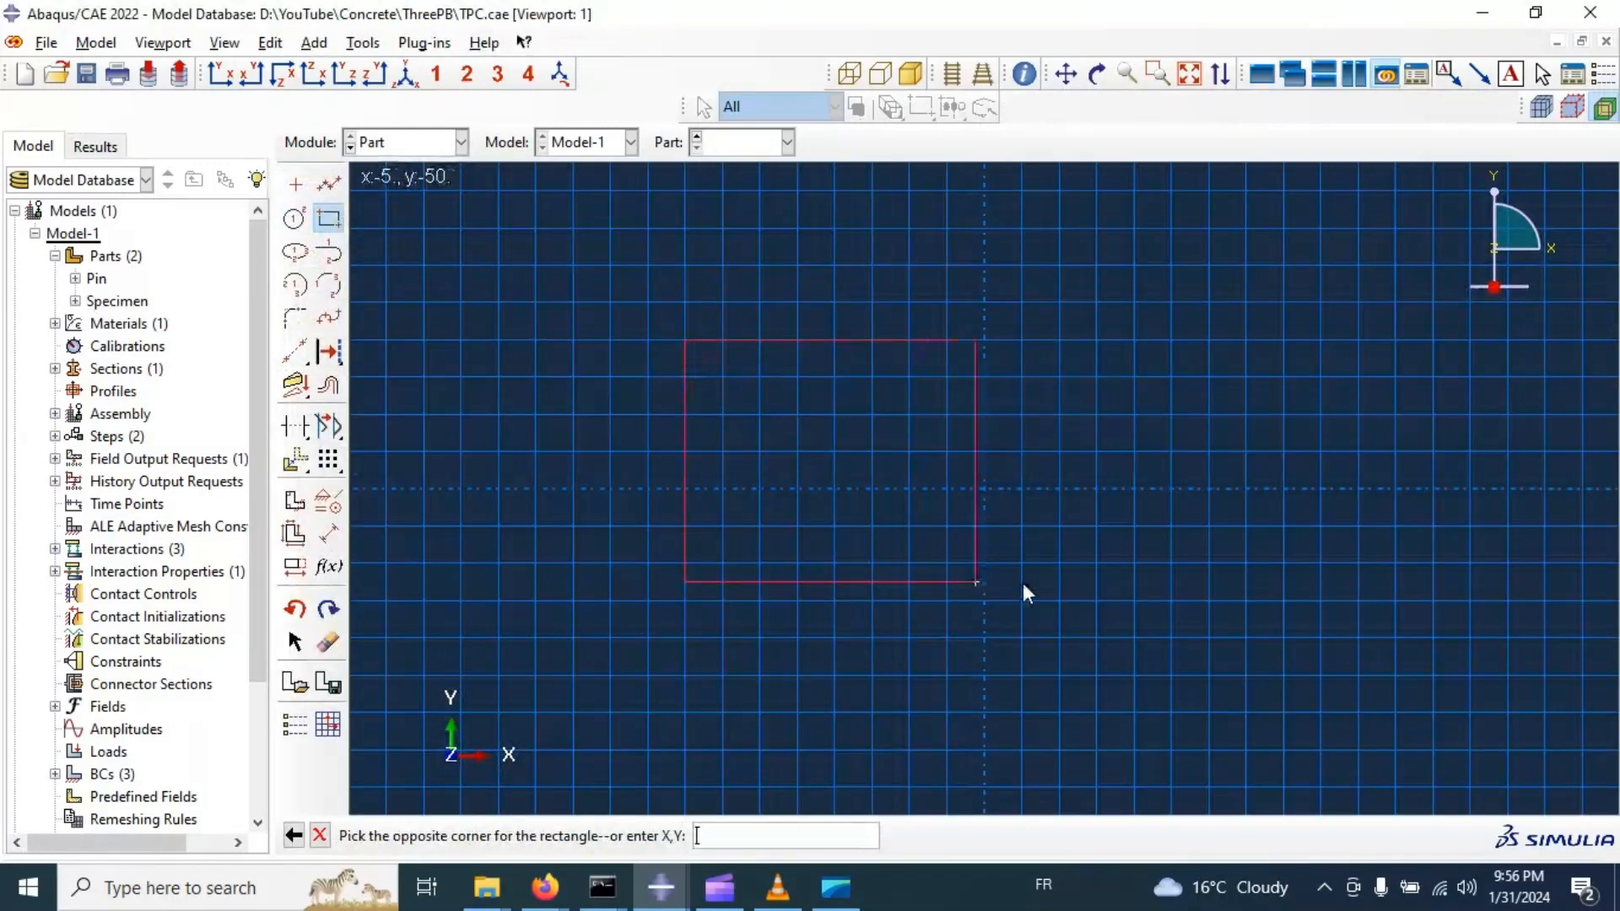
pyautogui.click(1507, 525)
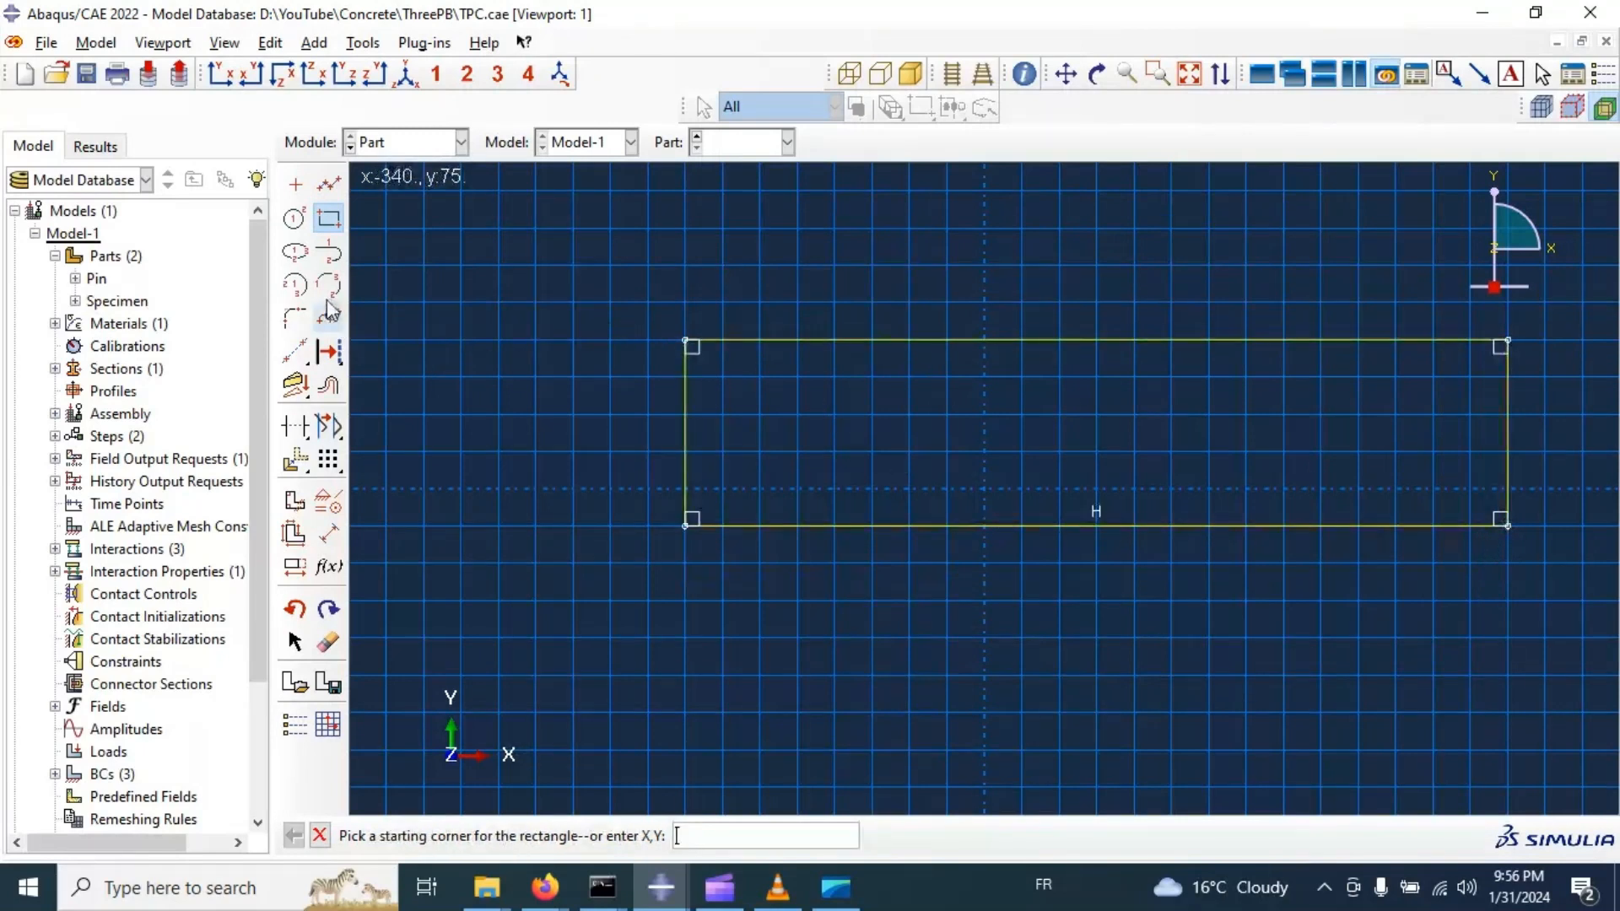
# Dimension the rectangle's lower edge and set its length to 250.
pyautogui.click(330, 534)
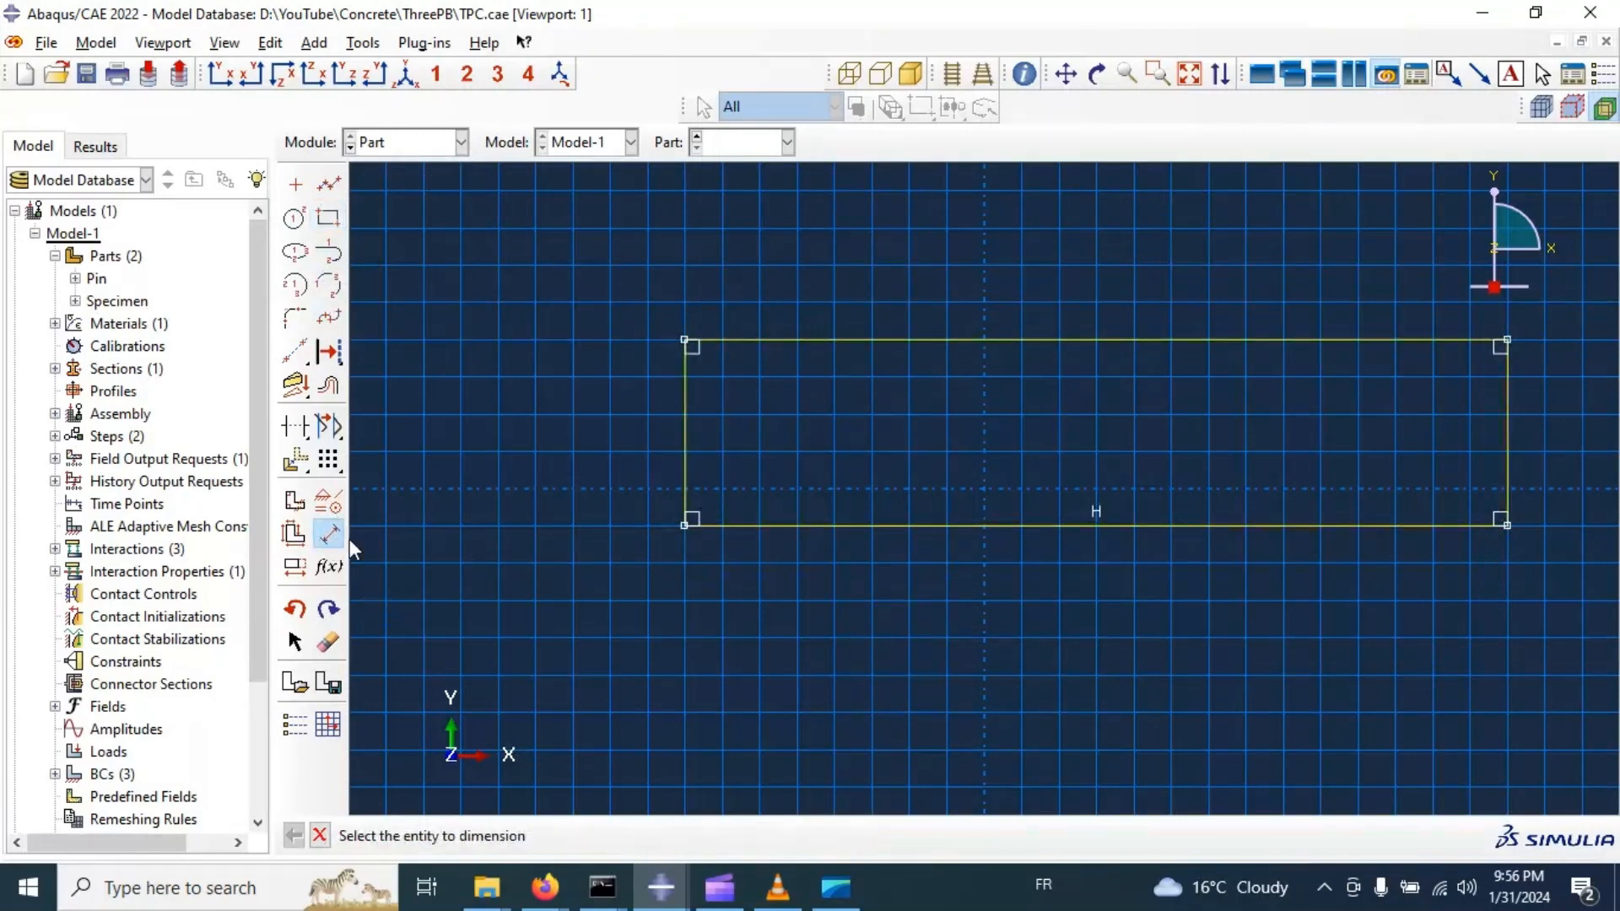
pyautogui.click(838, 530)
pyautogui.click(838, 580)
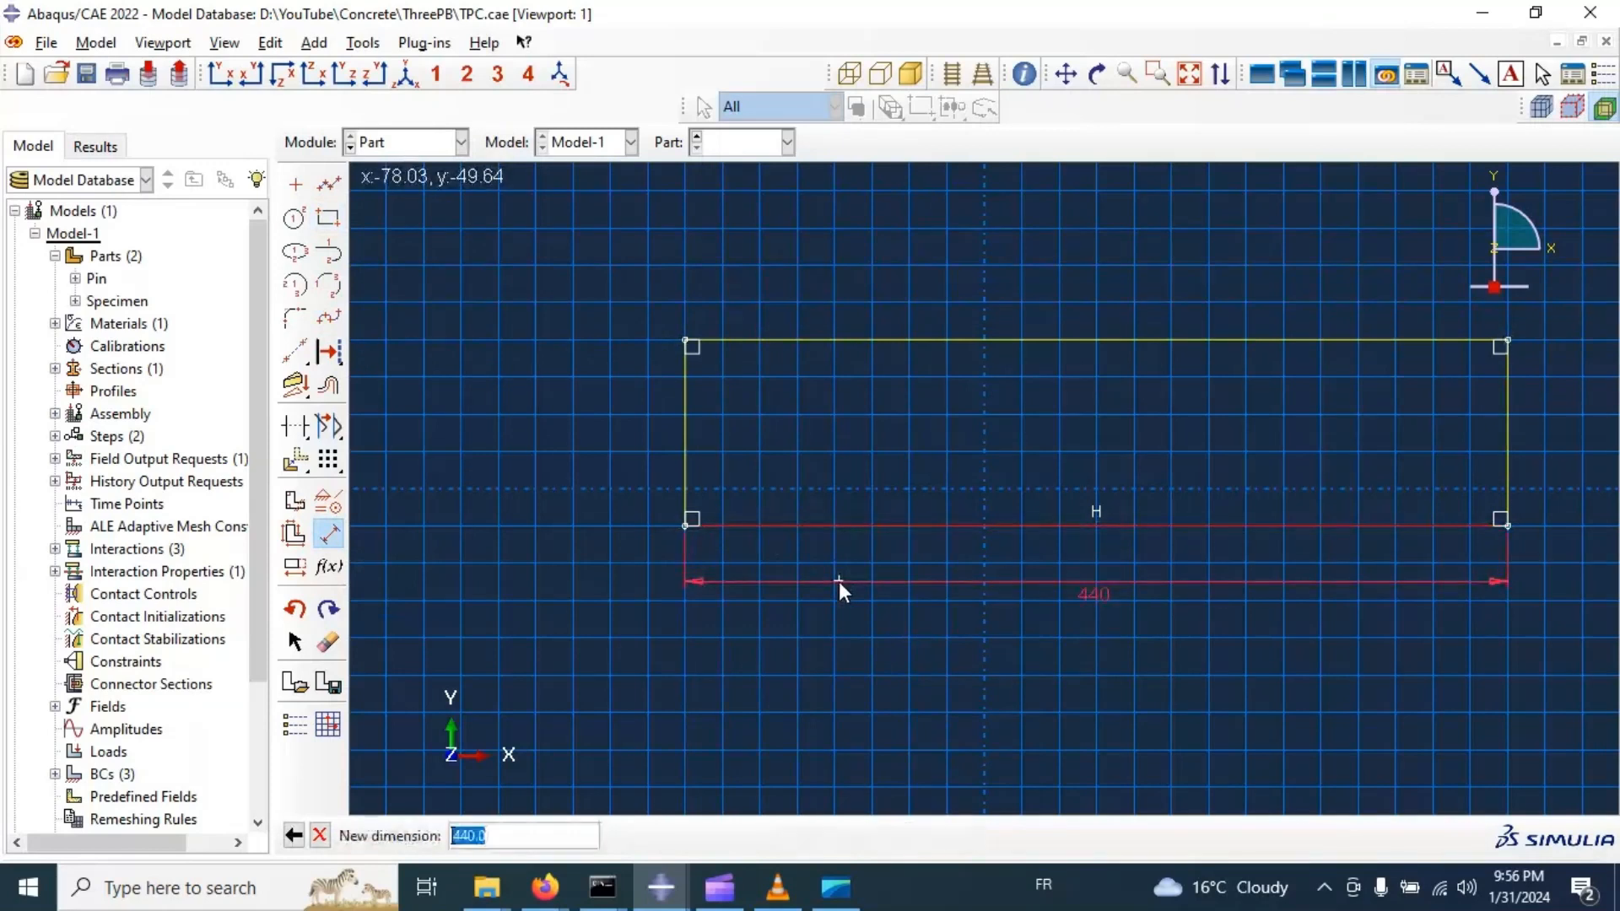
pyautogui.write('250')
pyautogui.press('Return')
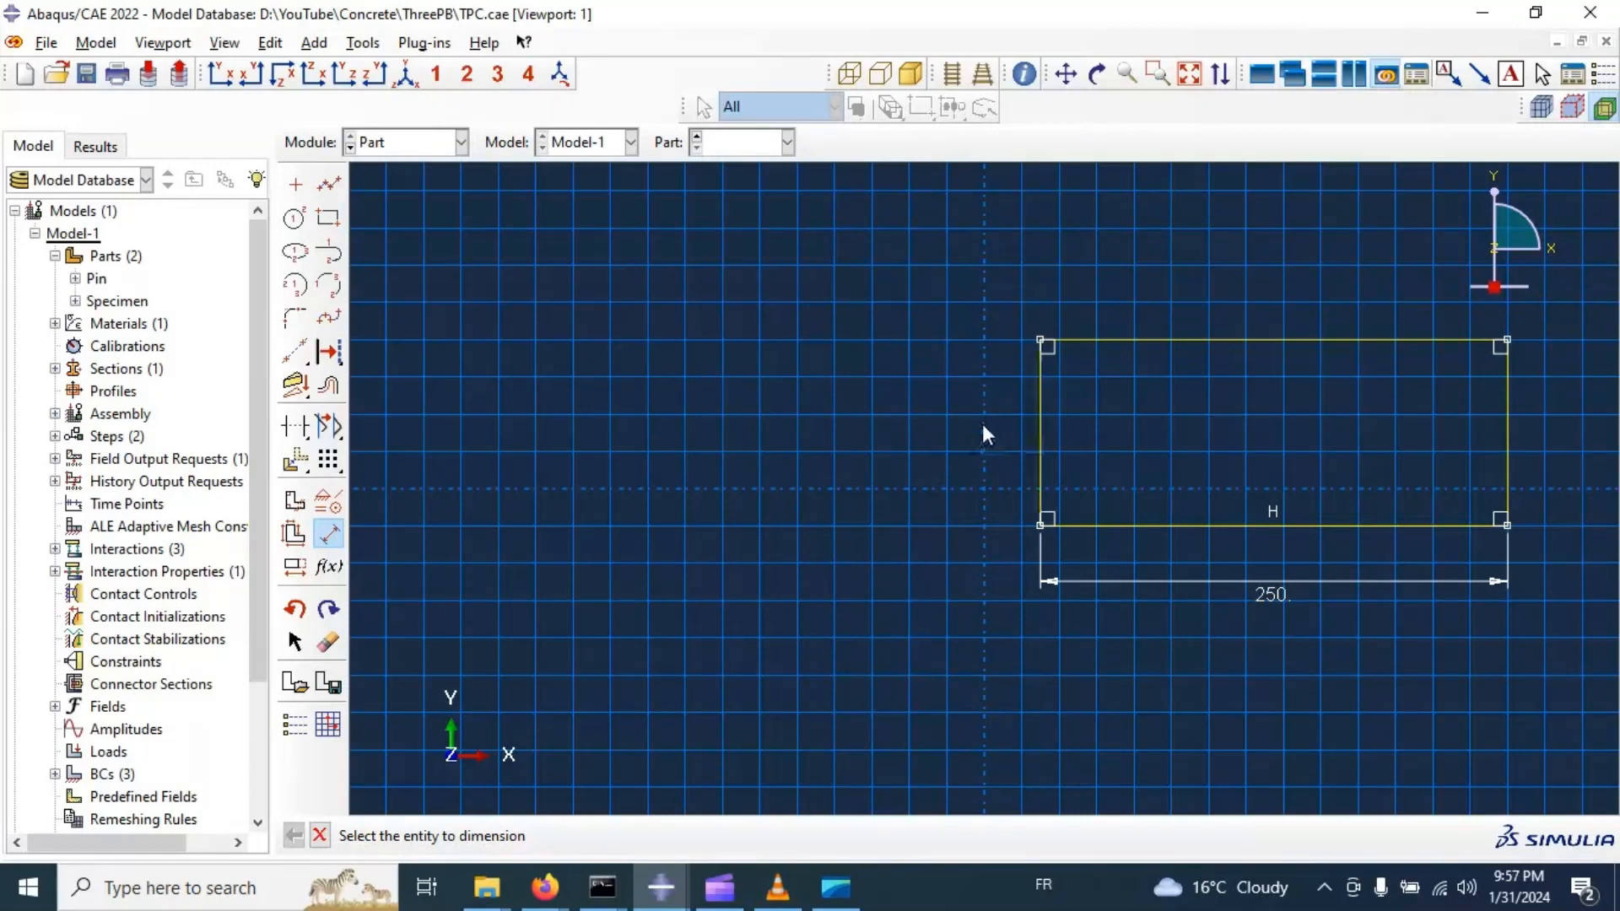
# Dimension the rectangle's vertical side at 150 and finish the sketch to build the shell.
pyautogui.click(1038, 426)
pyautogui.click(966, 422)
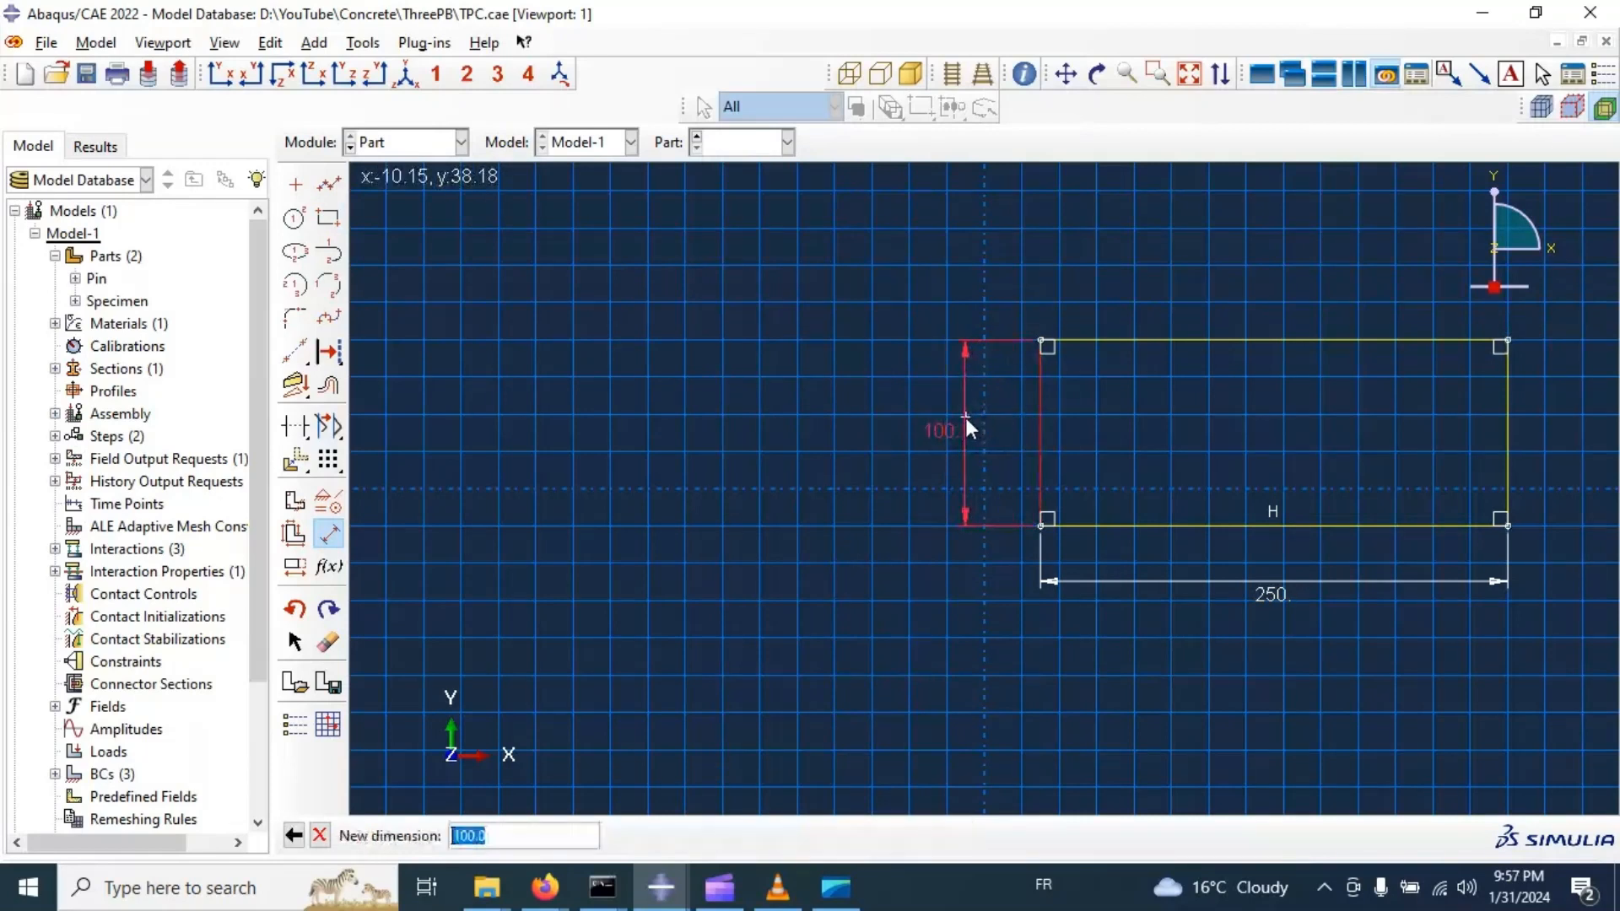
pyautogui.write('150')
pyautogui.press('Return')
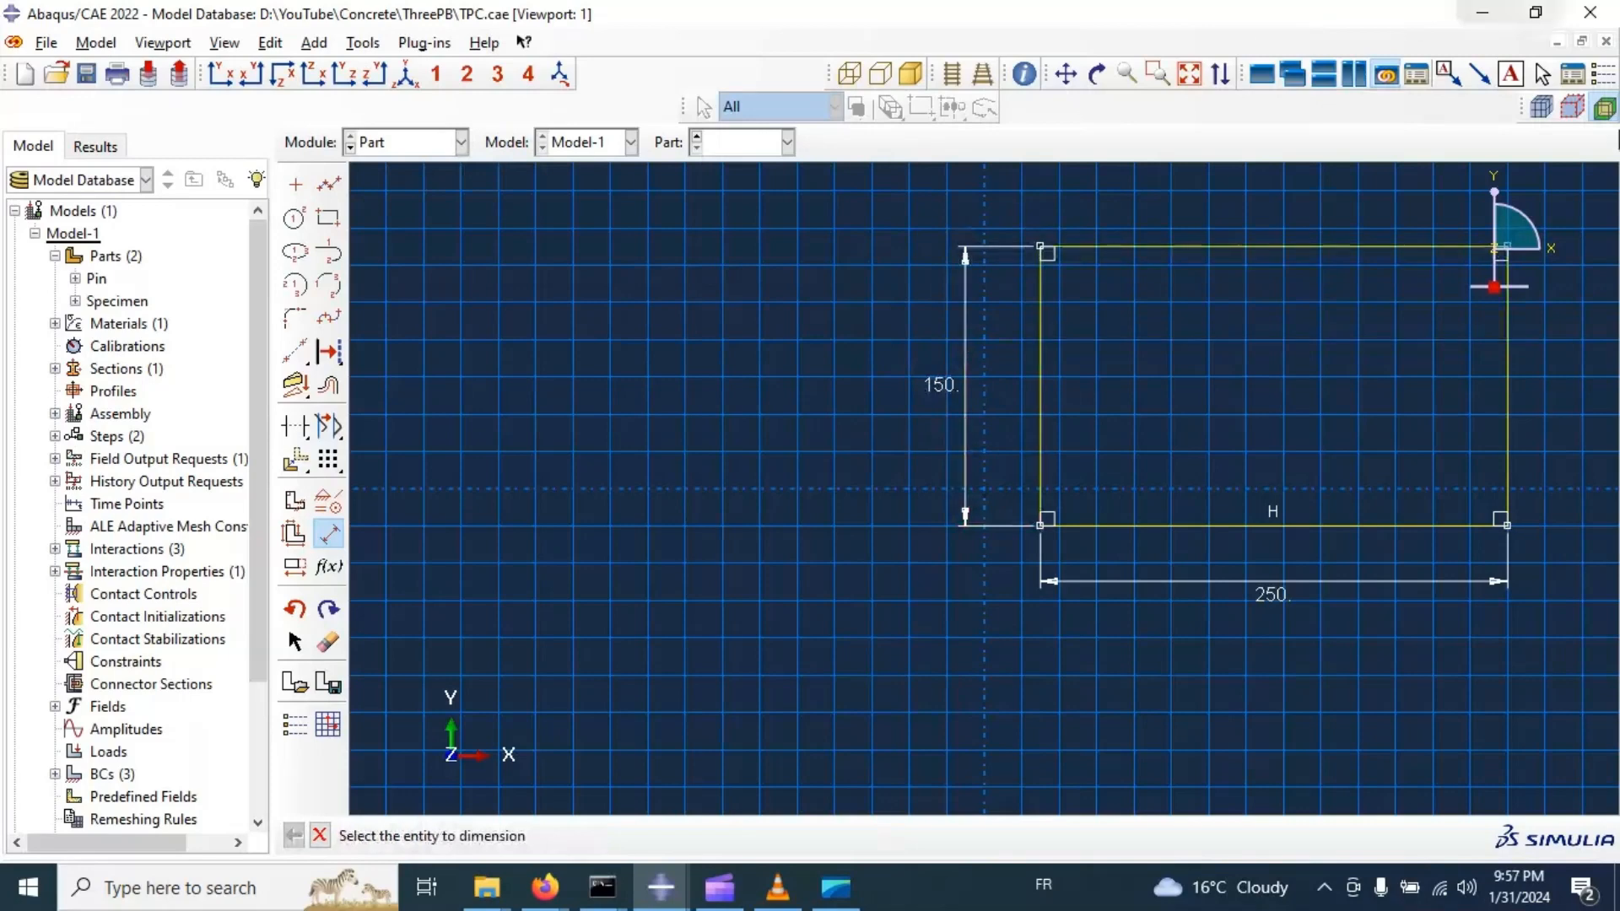
pyautogui.click(319, 835)
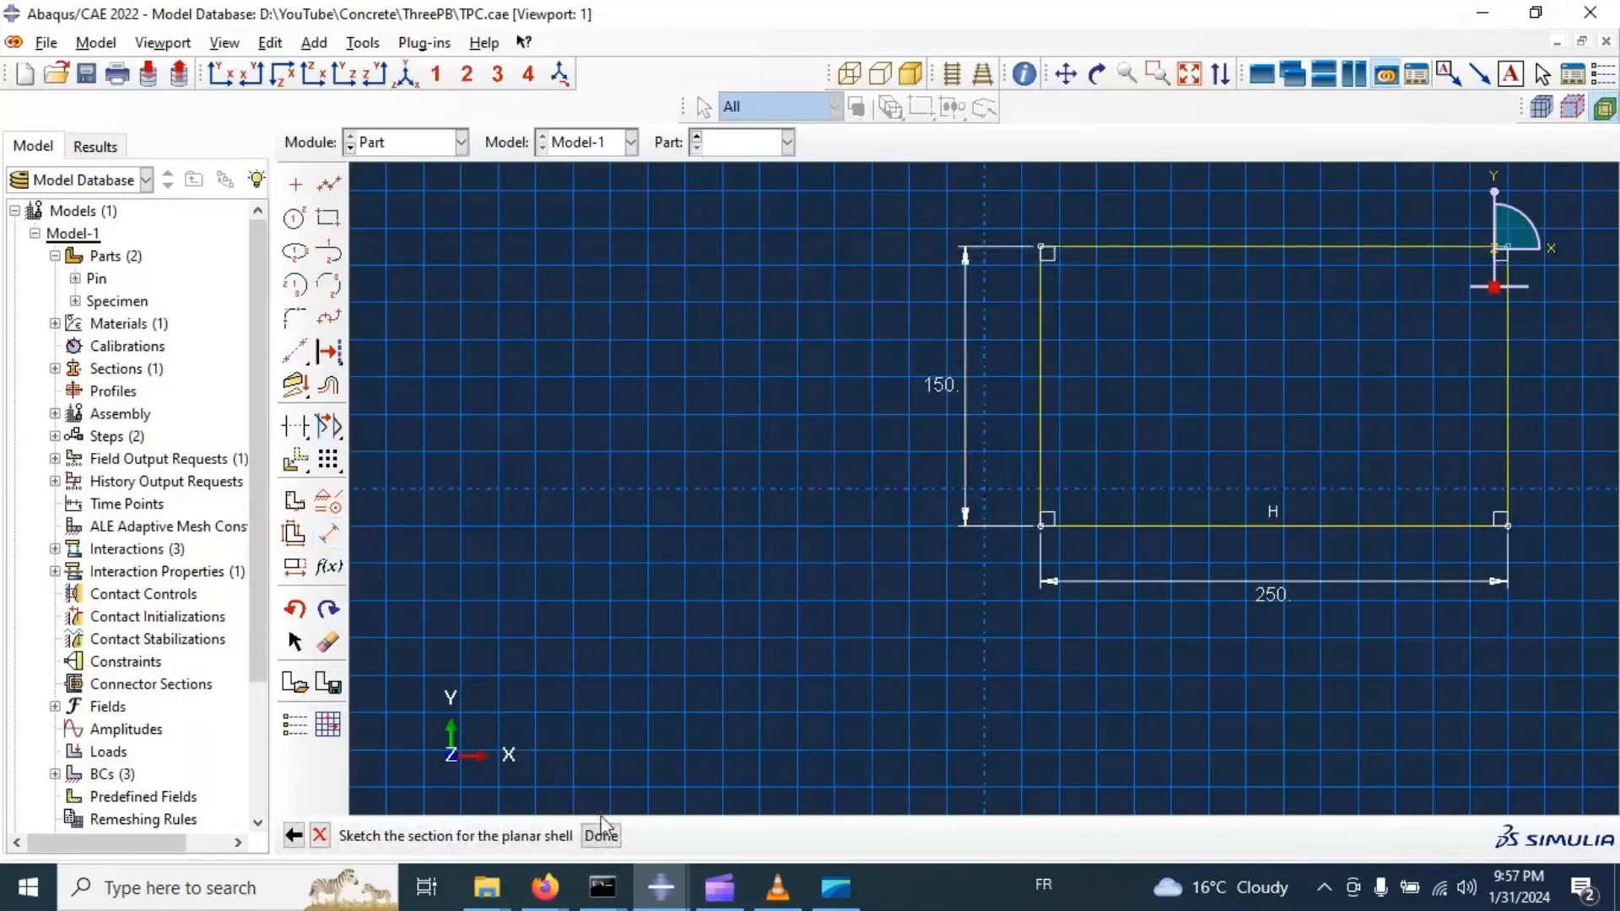
pyautogui.click(600, 835)
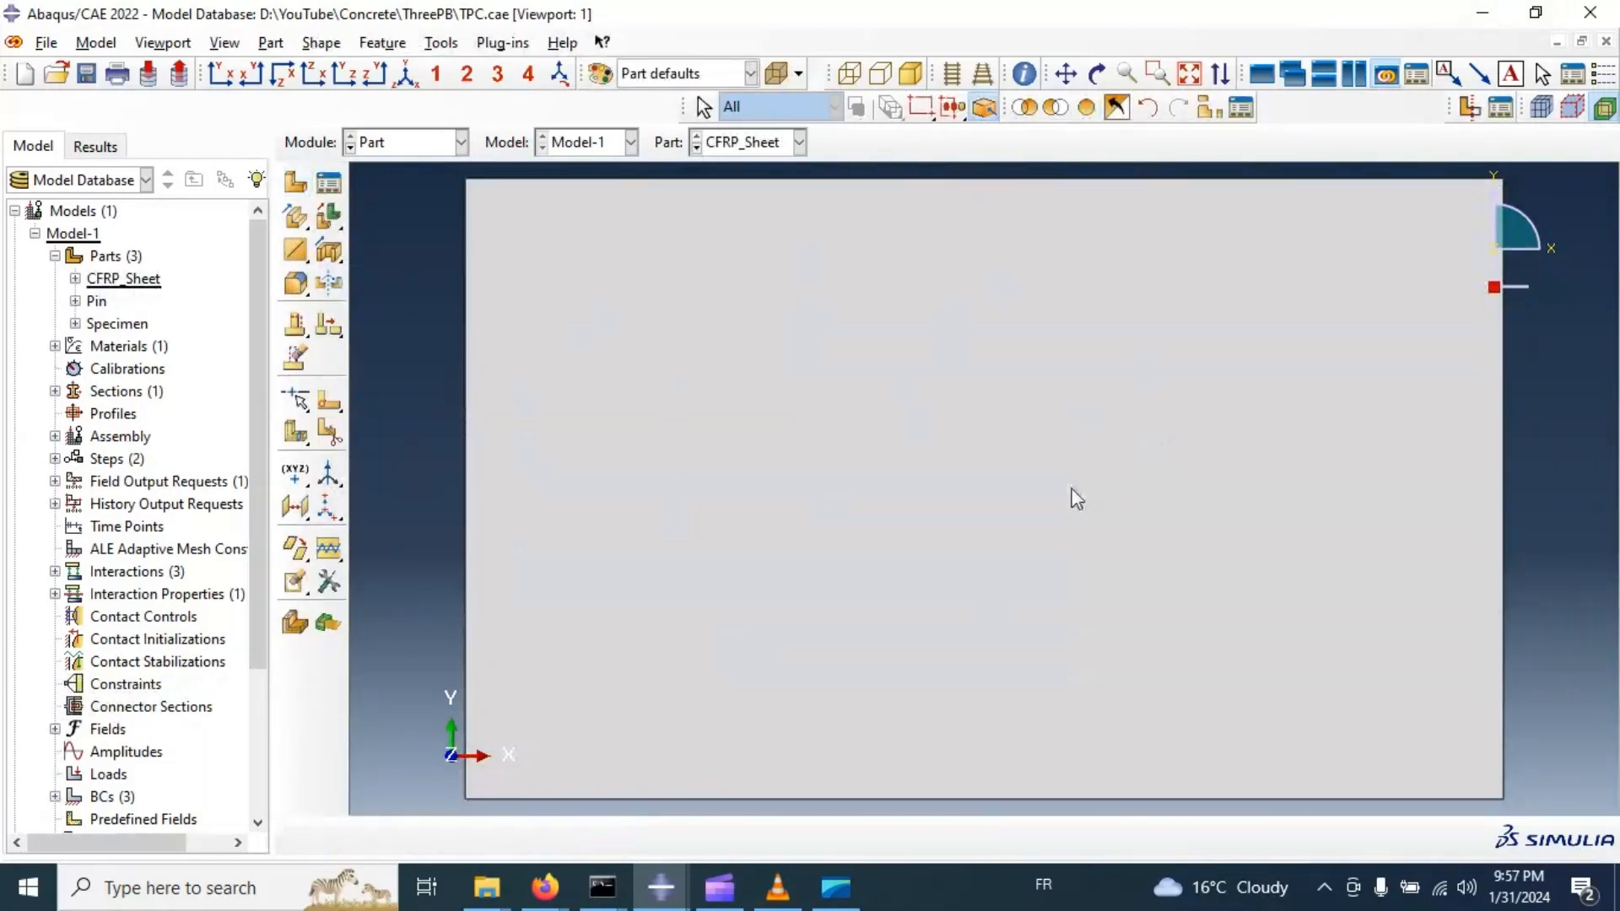
# Start a new material named CompositeLaminate in the Property module.
pyautogui.scroll(1, 960, 337)
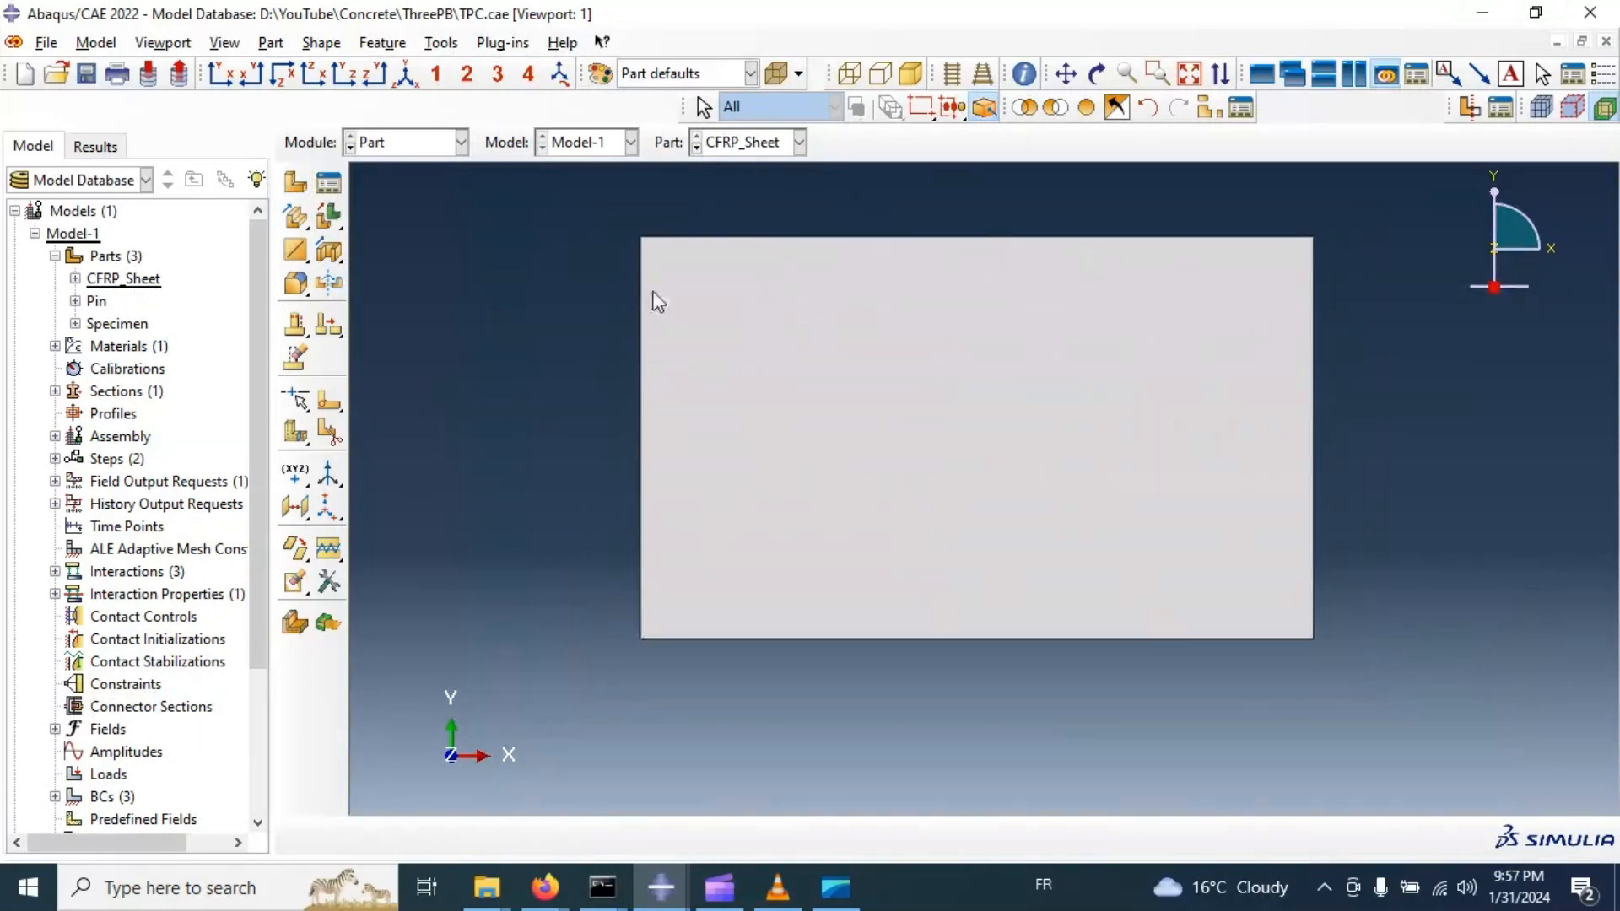
pyautogui.click(420, 144)
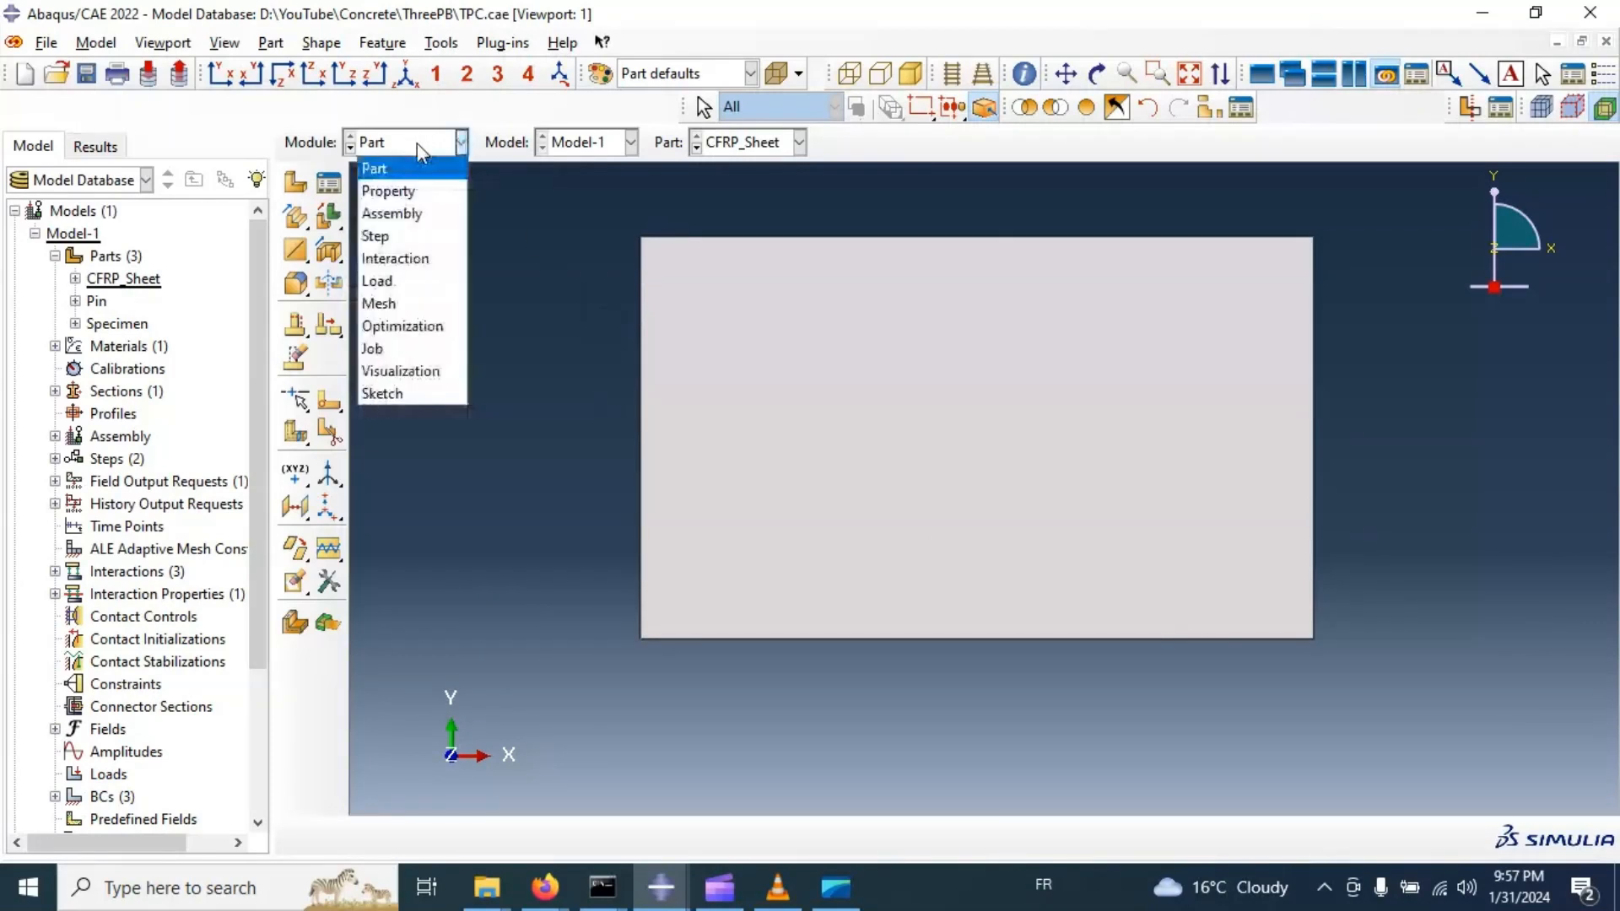
pyautogui.click(416, 191)
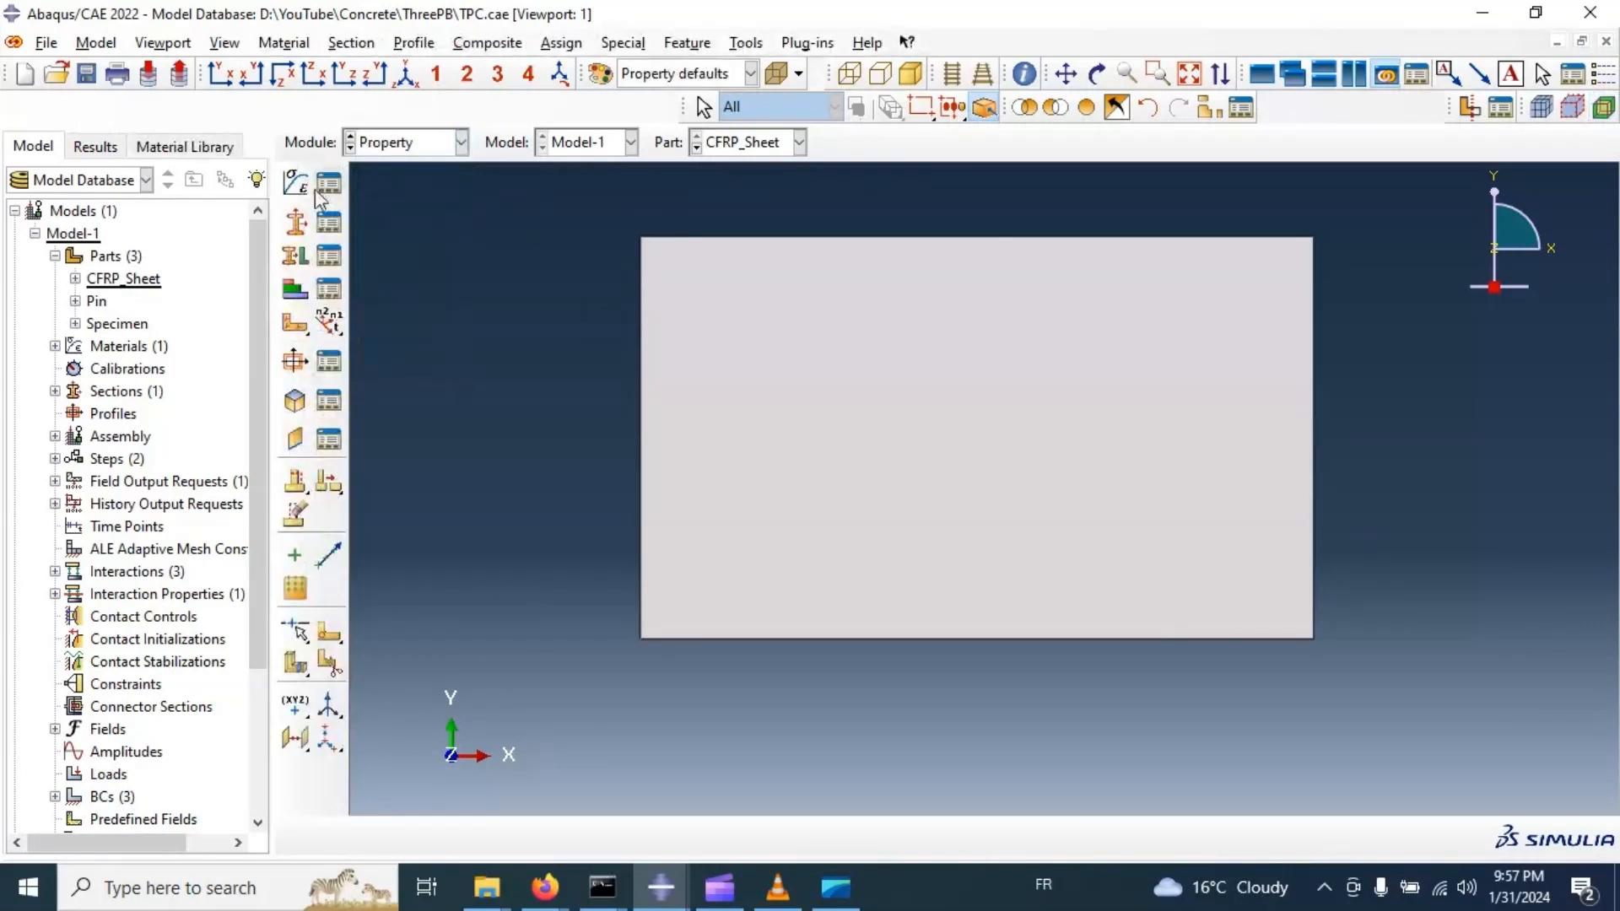
pyautogui.click(297, 182)
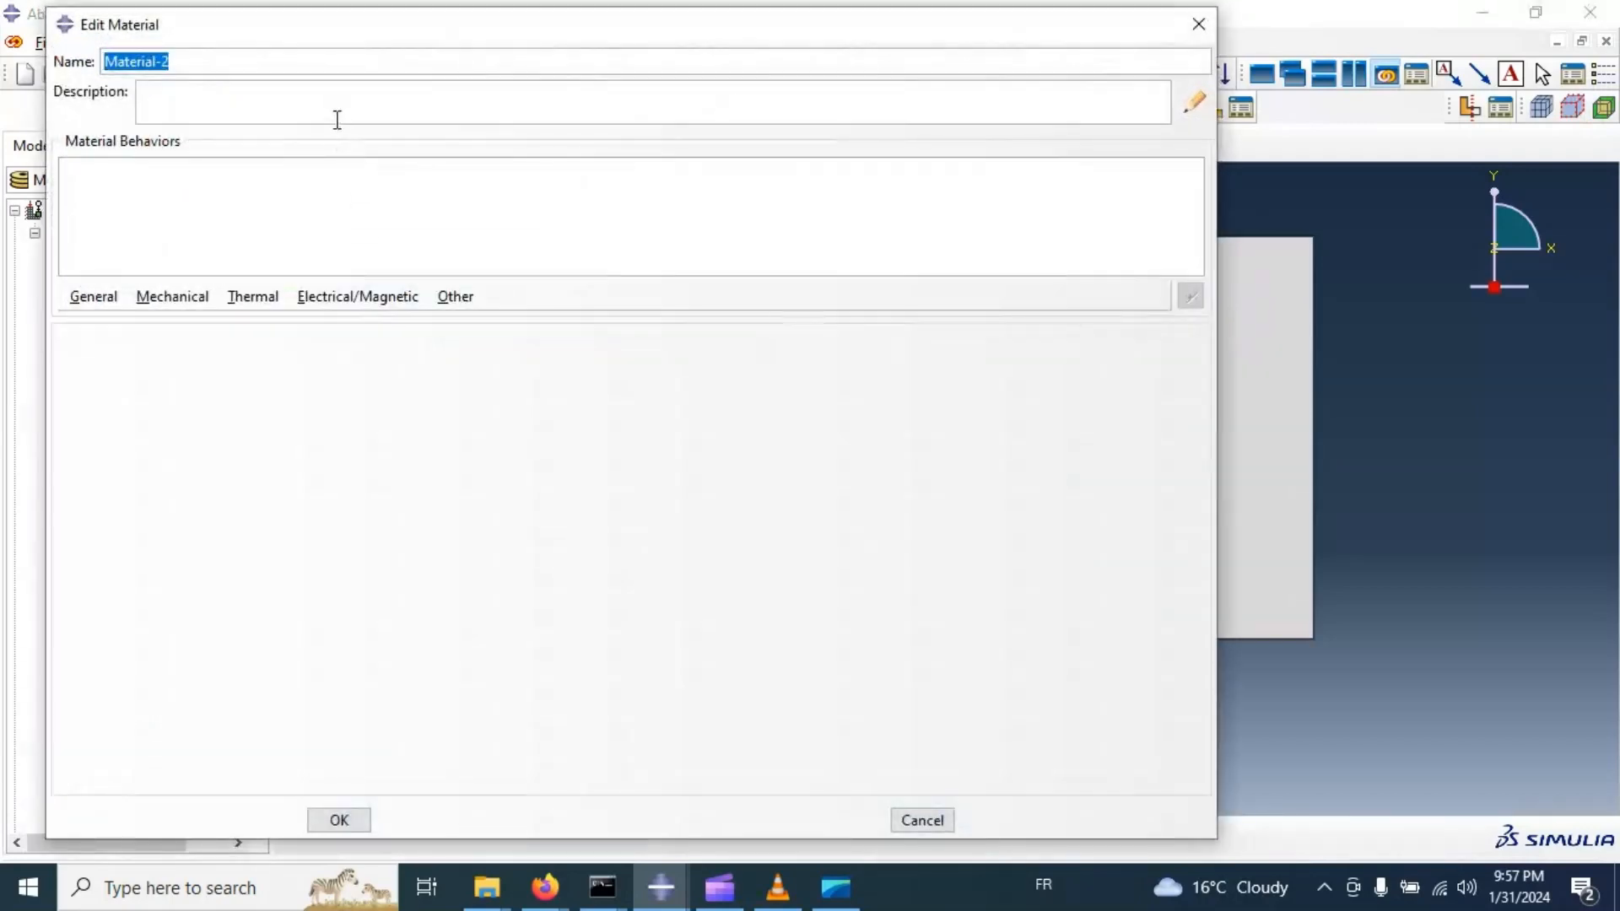
pyautogui.write('Composite')
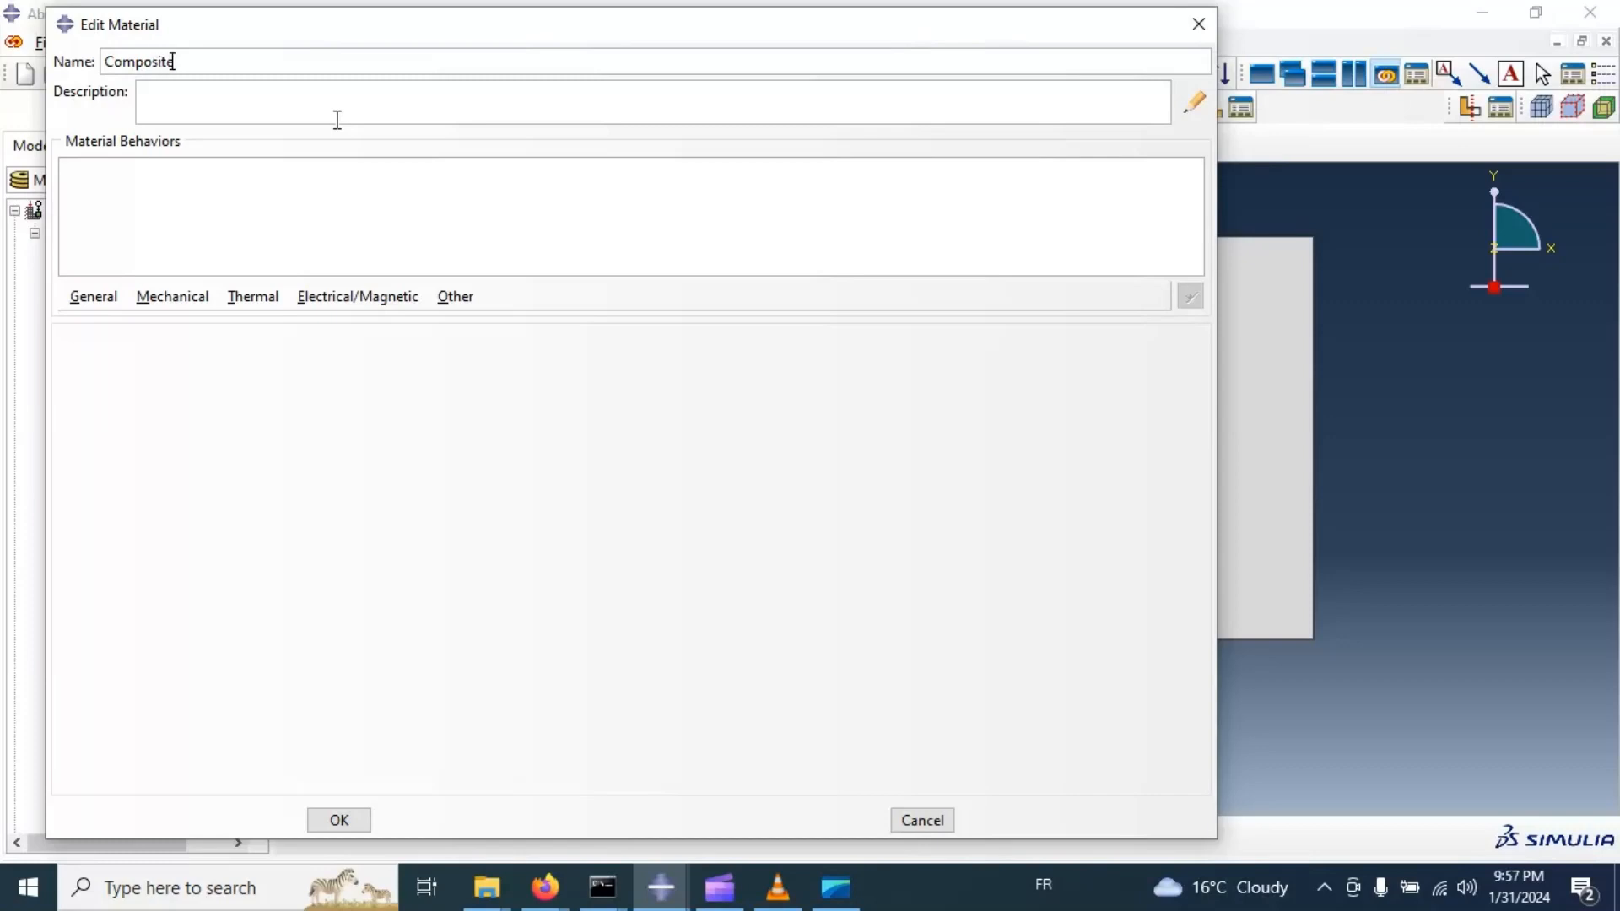
pyautogui.write('Laminate')
# Add an elastic behavior of type Lamina to the CompositeLaminate material.
pyautogui.click(201, 297)
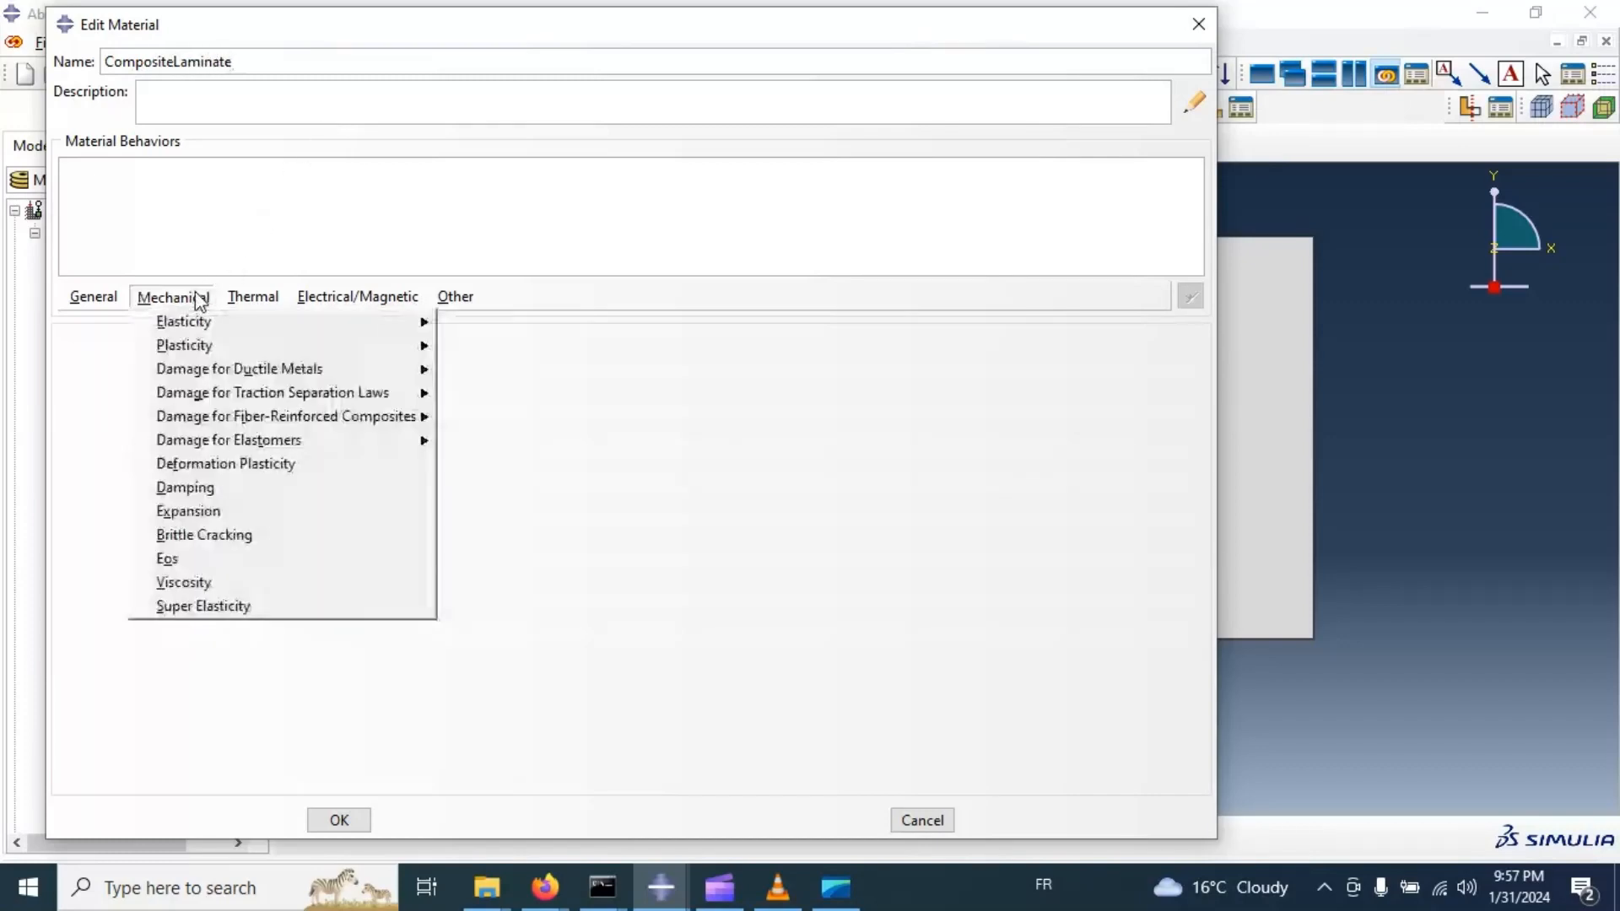
pyautogui.moveTo(190, 324)
pyautogui.click(477, 324)
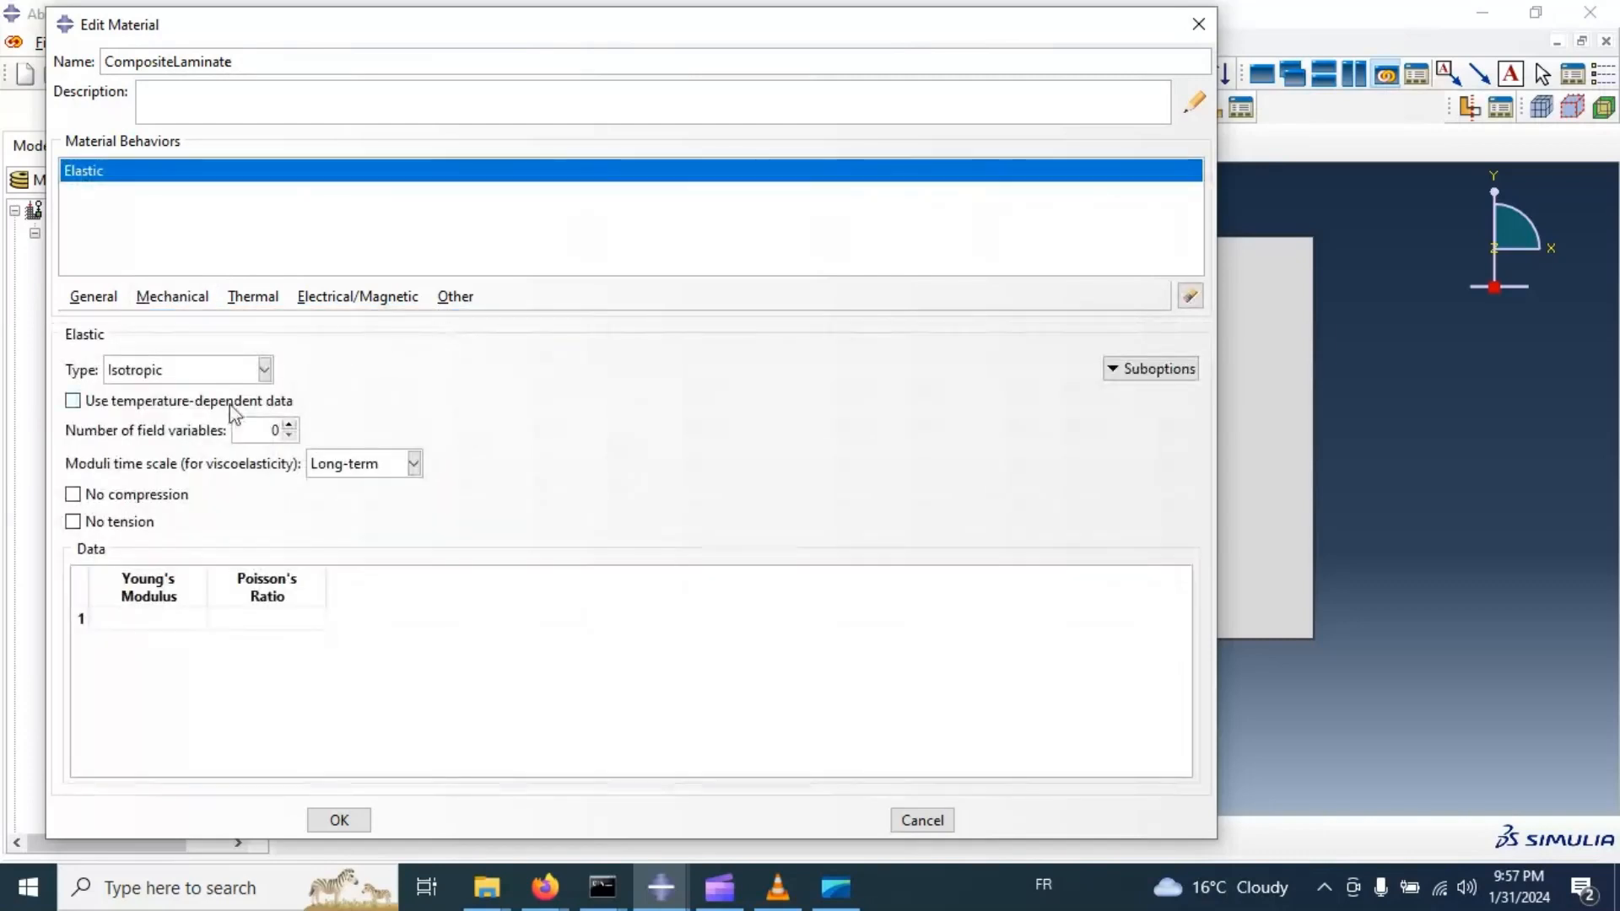
pyautogui.click(163, 372)
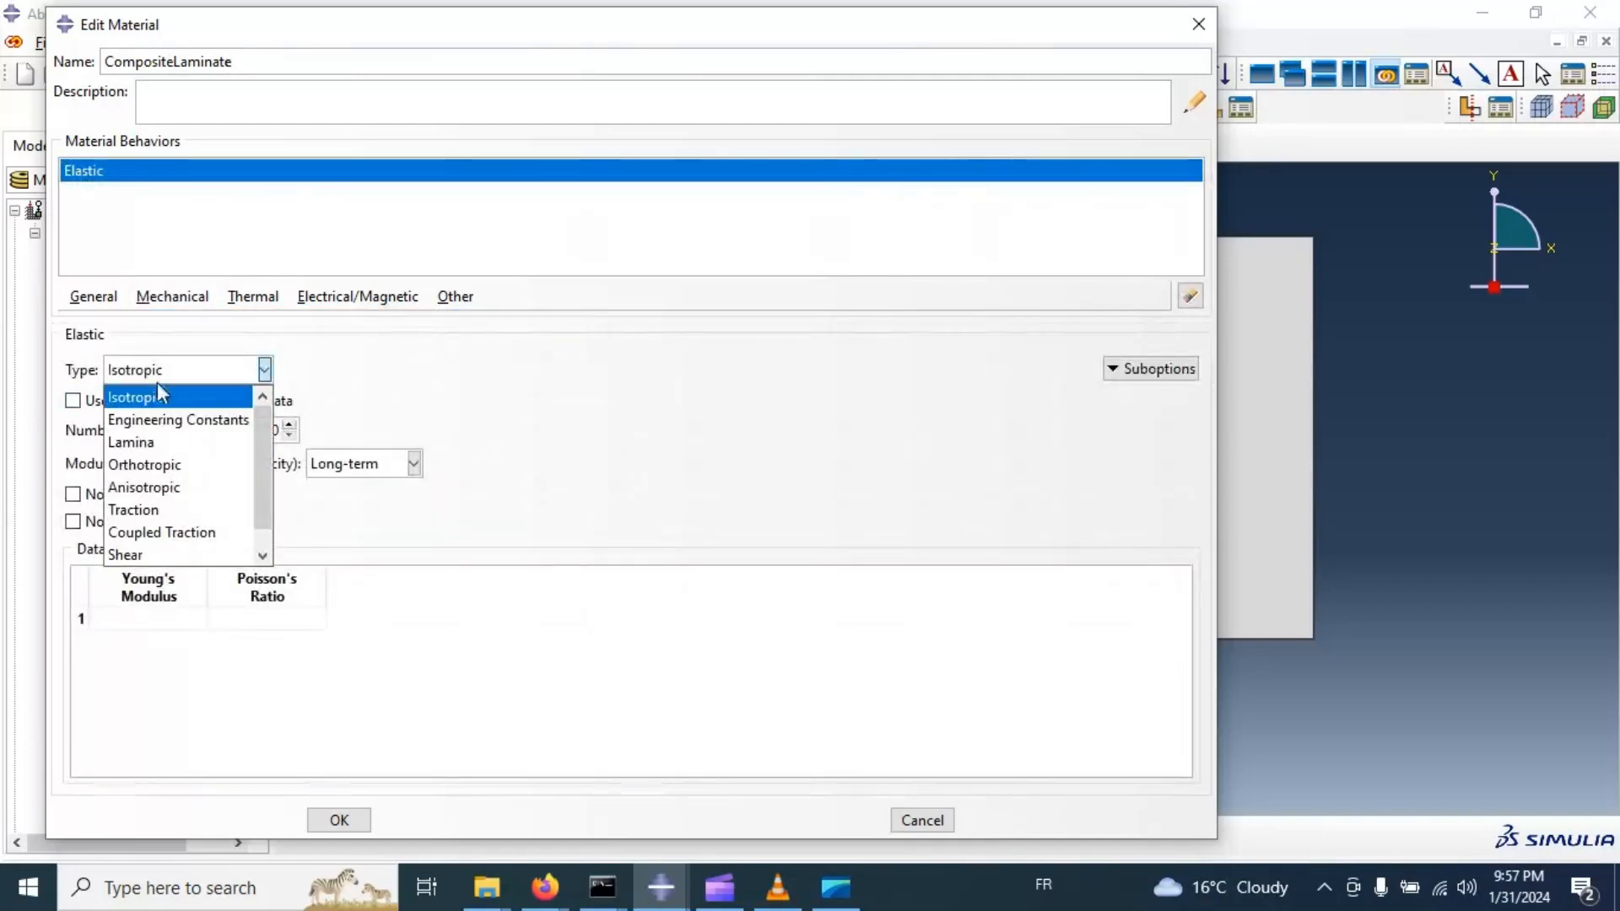
pyautogui.click(170, 437)
# Enter the lamina constants E1 170000, E2 9000, Nu12 0.34, G12 4800, G13 4800 and G23 4500, and save the material.
pyautogui.click(164, 602)
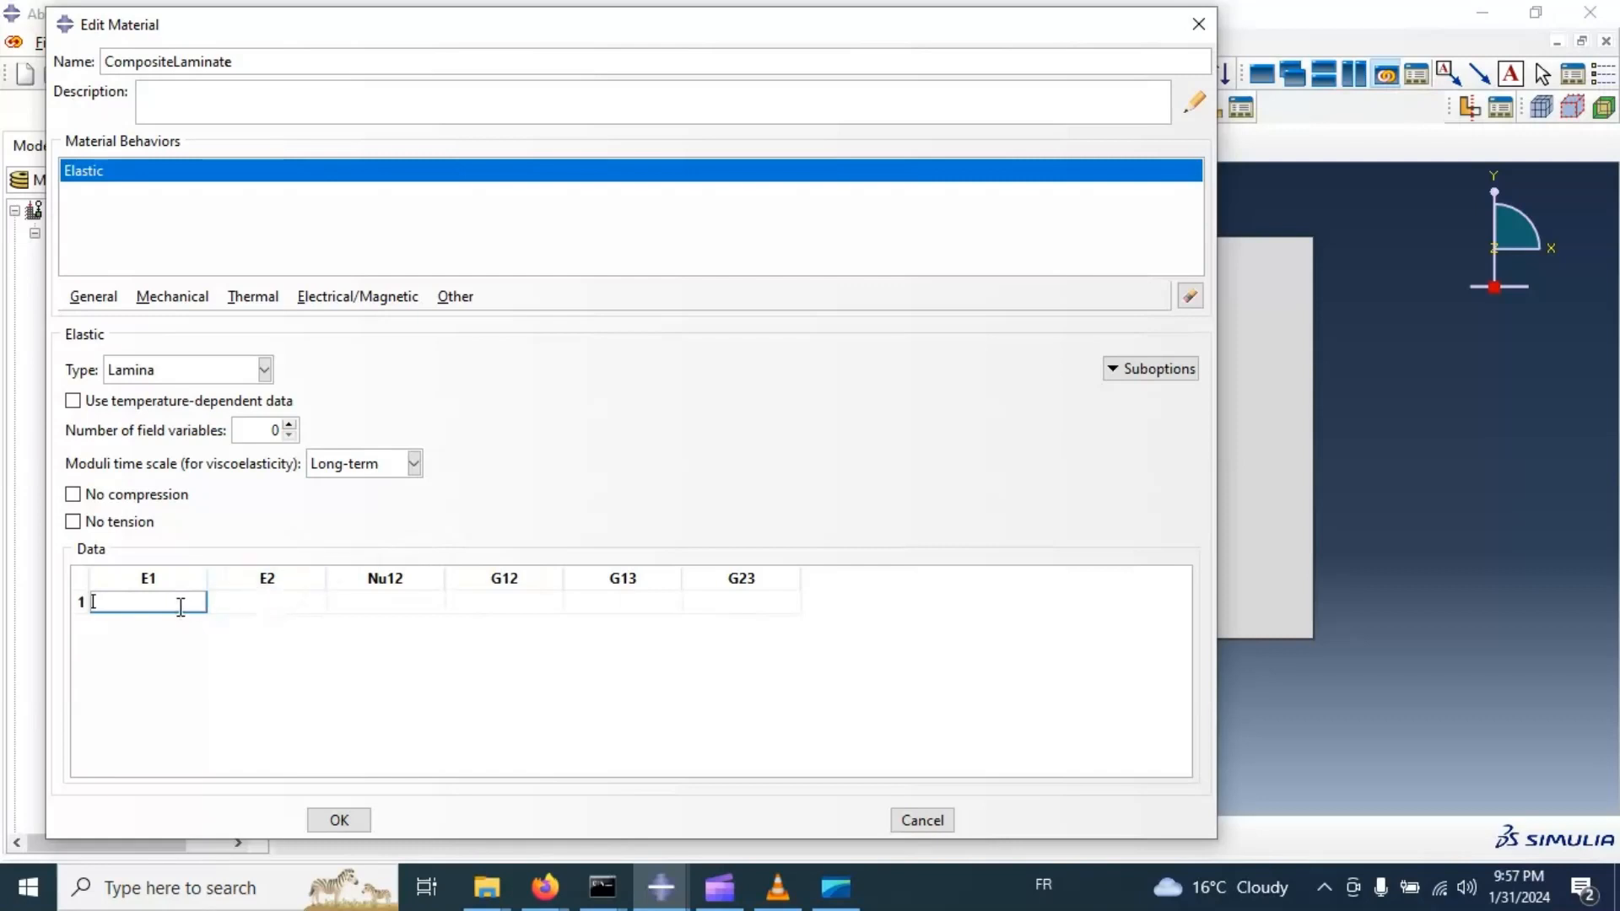
pyautogui.write('170000')
pyautogui.press('Tab')
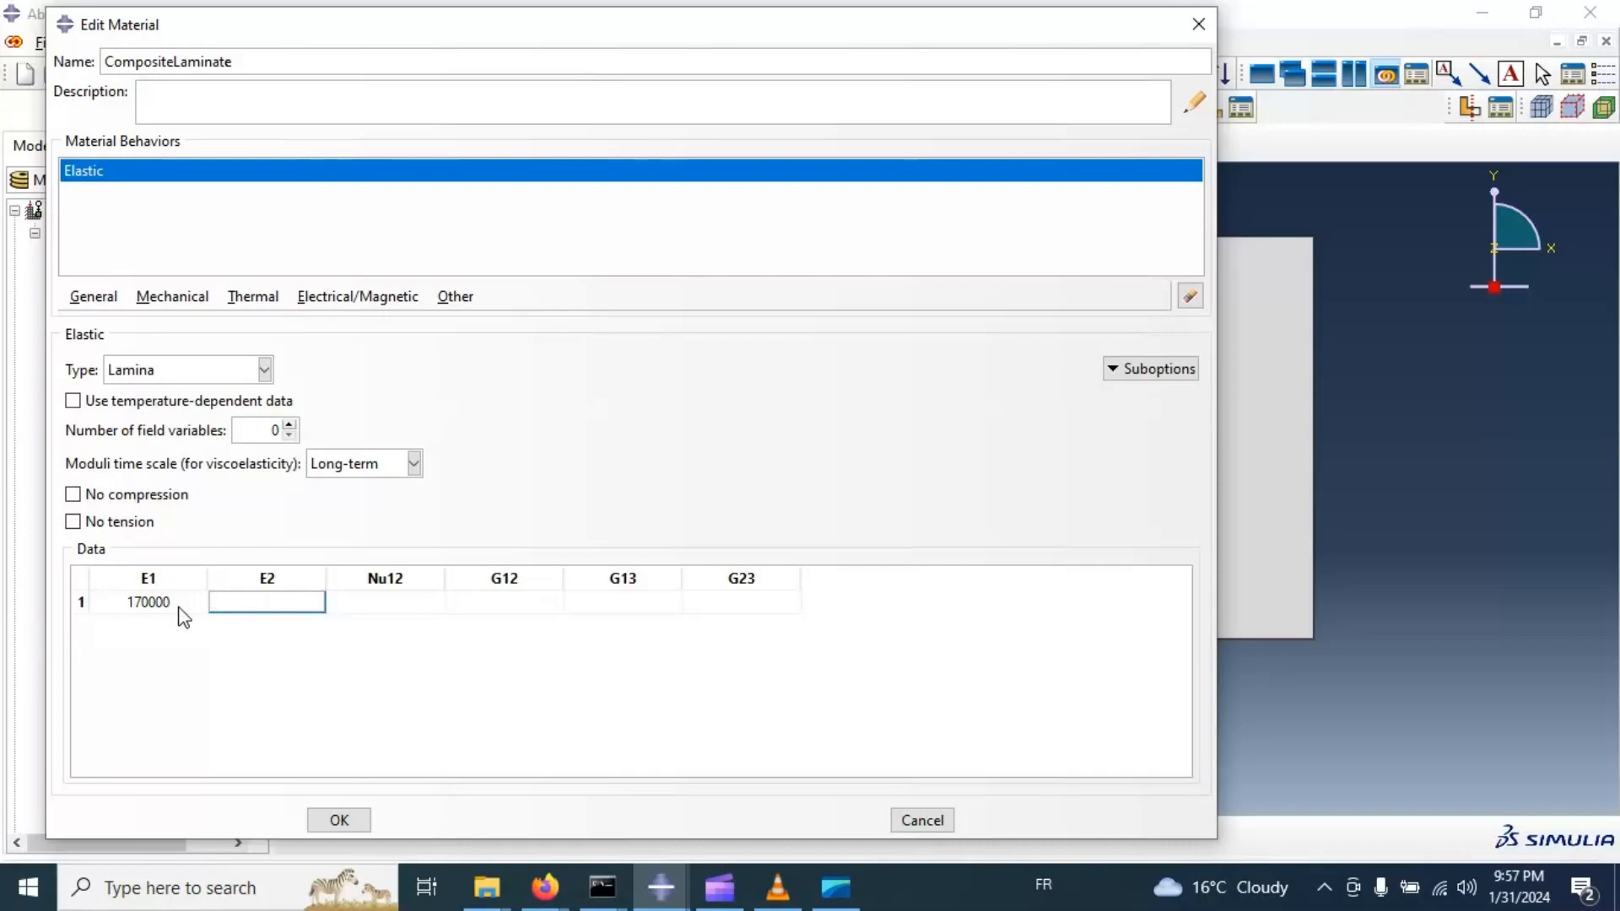
pyautogui.write('9000')
pyautogui.press('Tab')
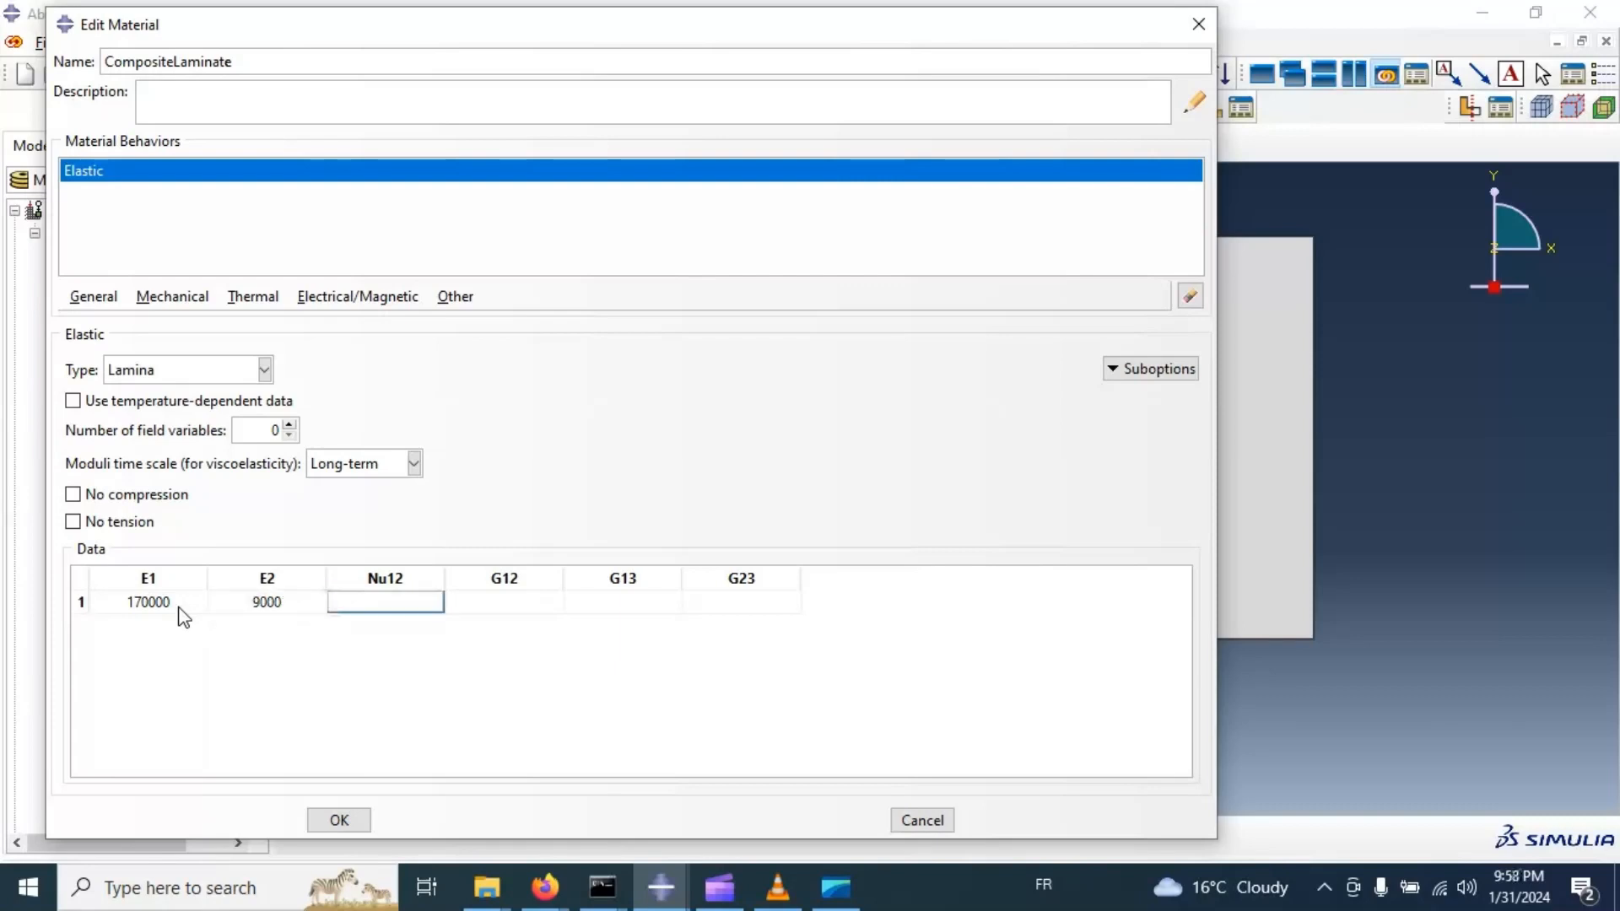
pyautogui.write('0.34')
pyautogui.press('Tab')
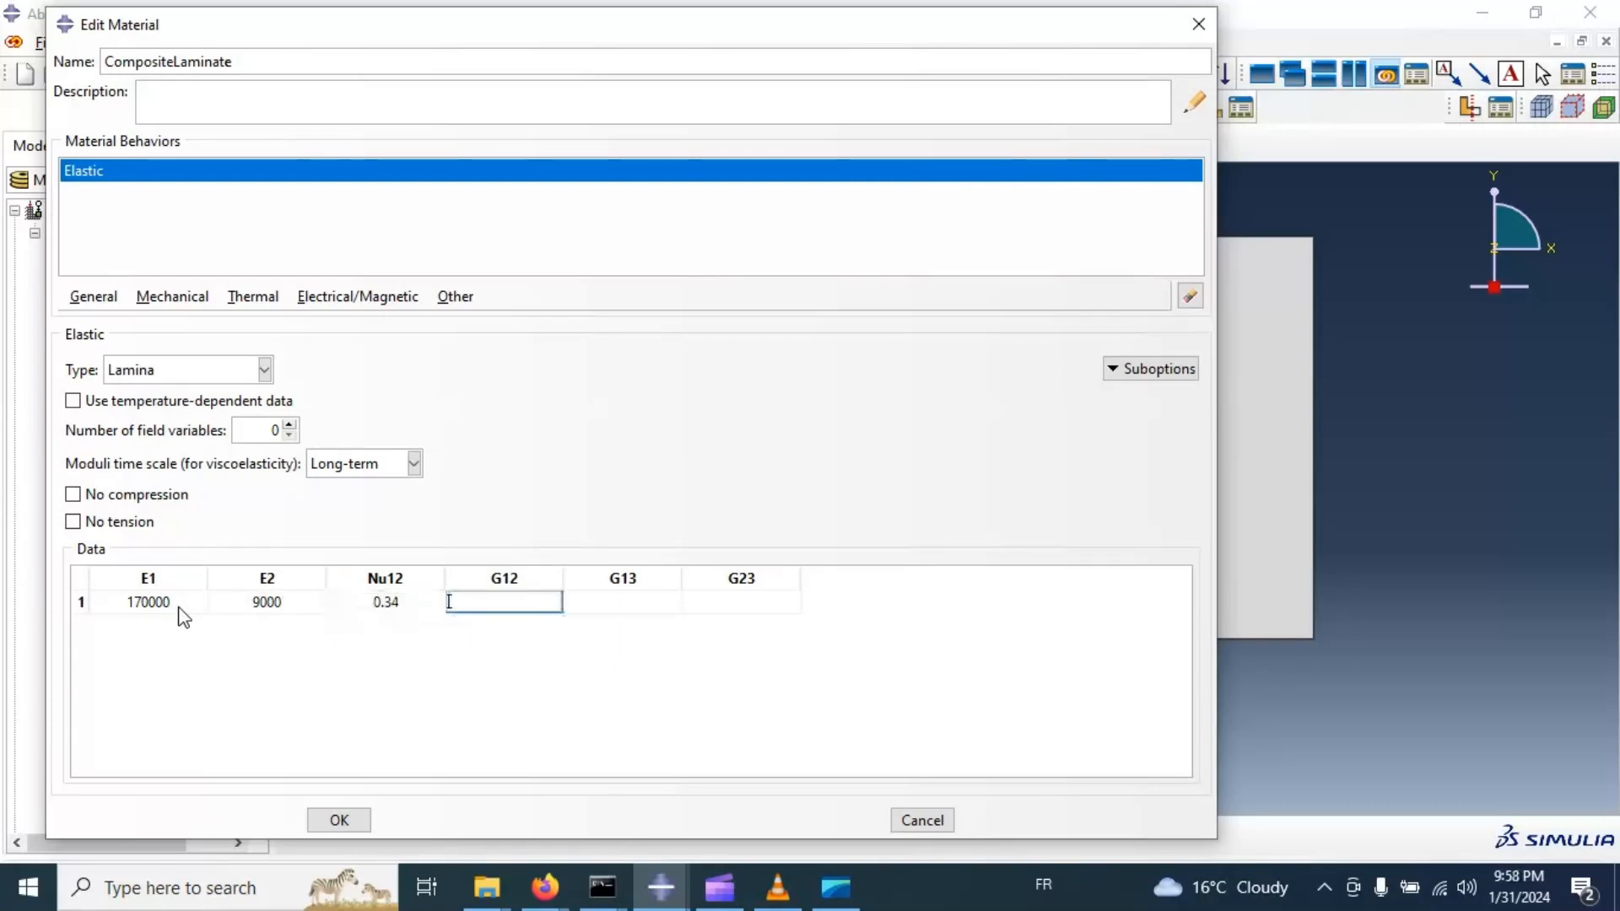
pyautogui.write('4800')
pyautogui.press('Tab')
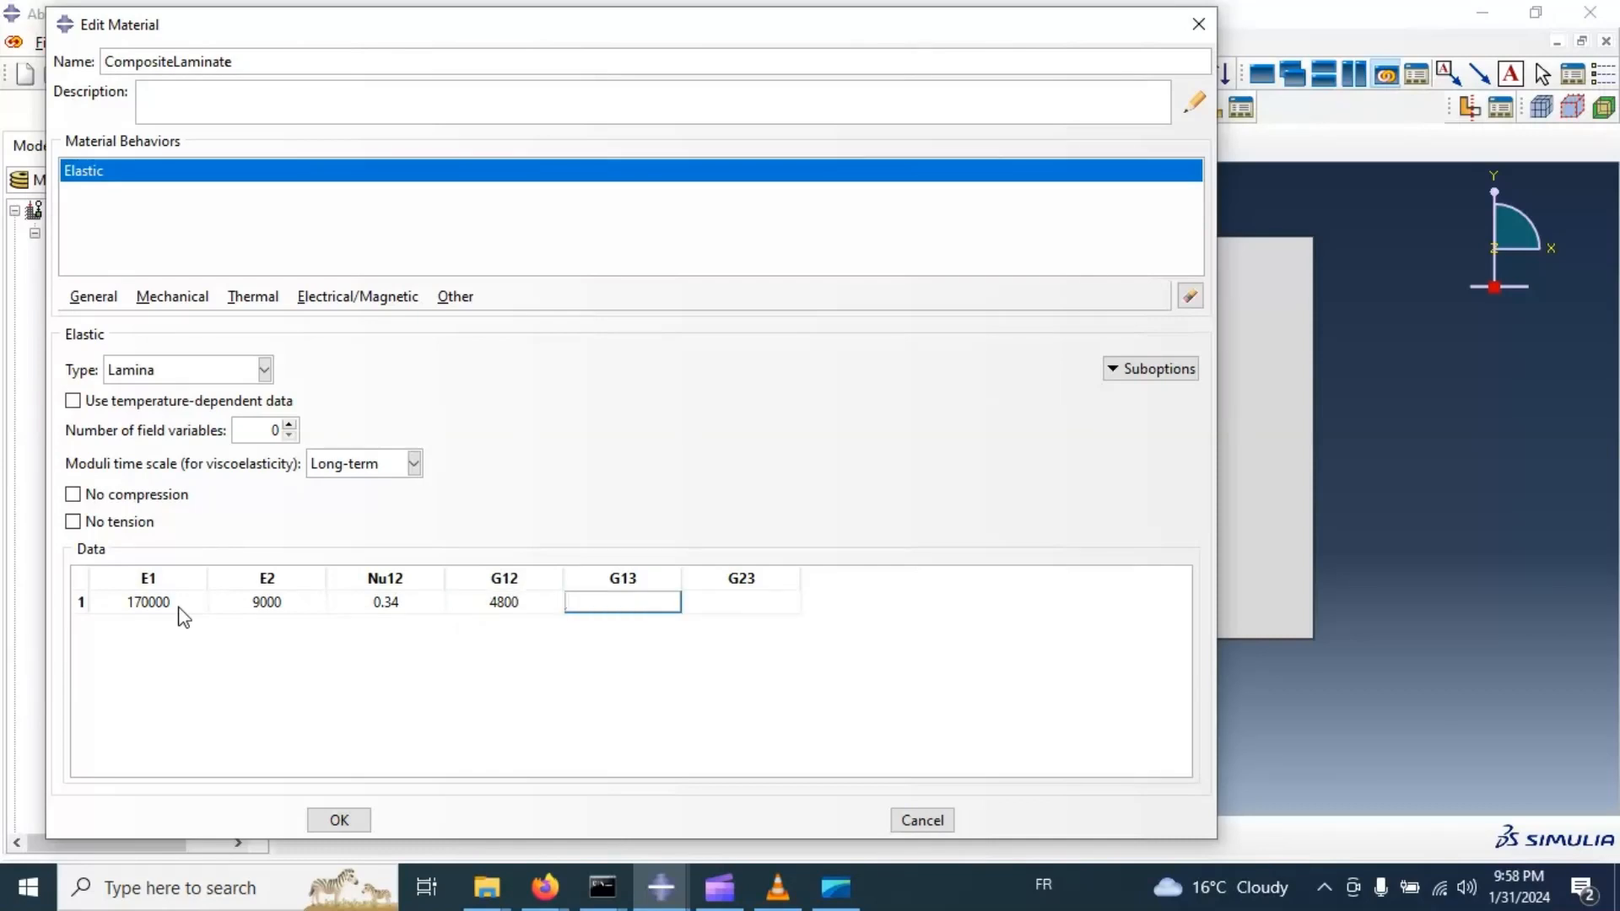
pyautogui.write('4800')
pyautogui.press('Tab')
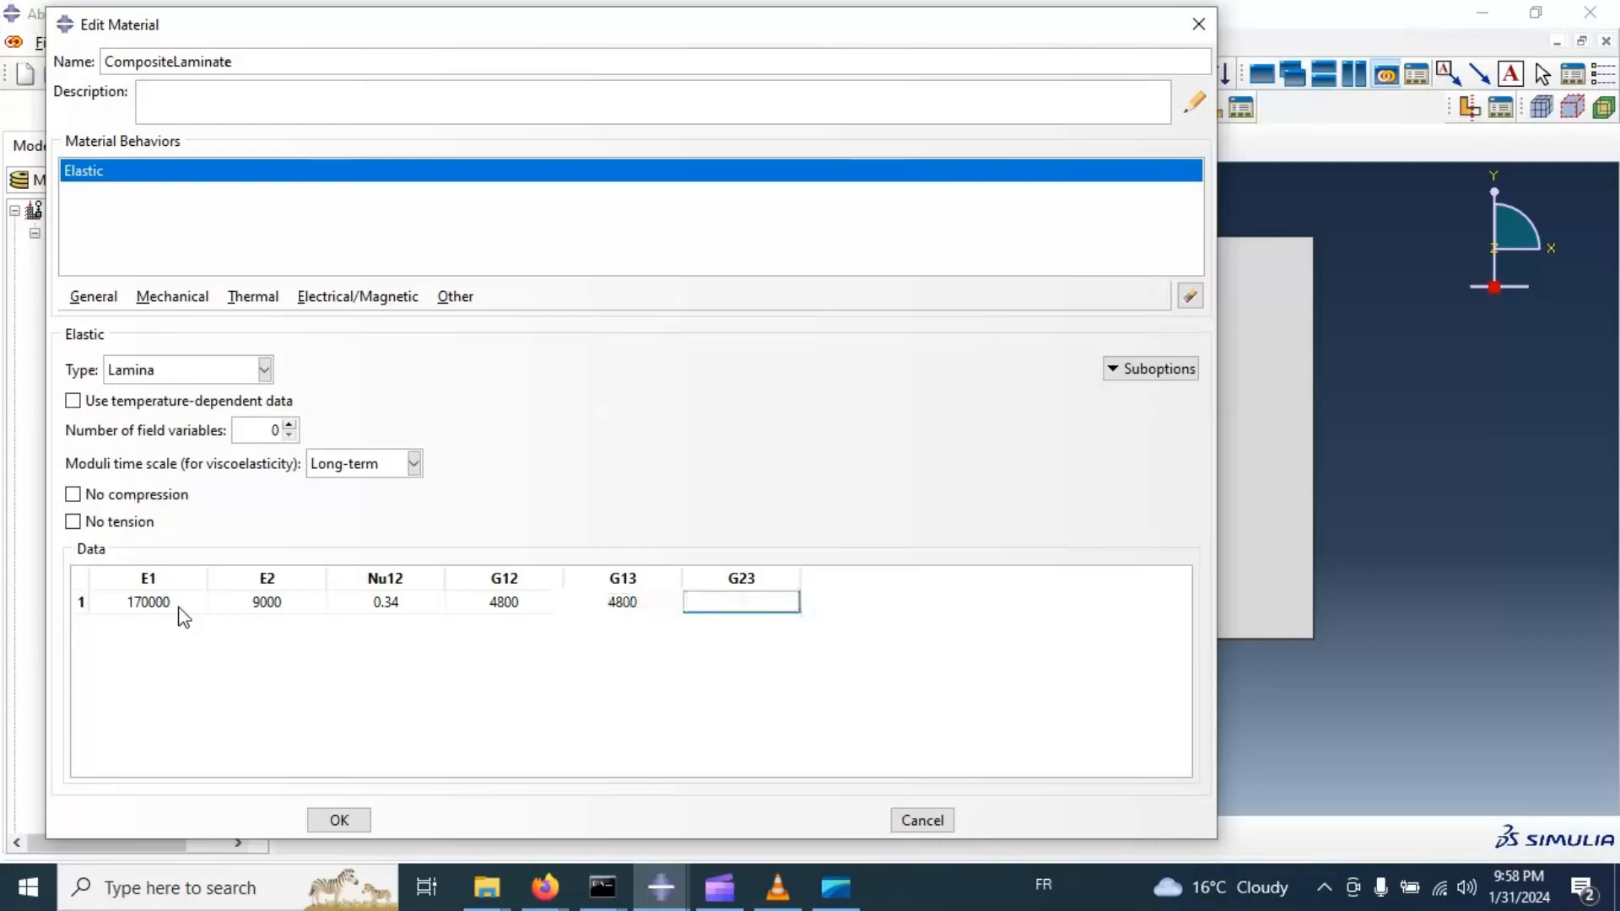
pyautogui.write('4500')
pyautogui.click(359, 822)
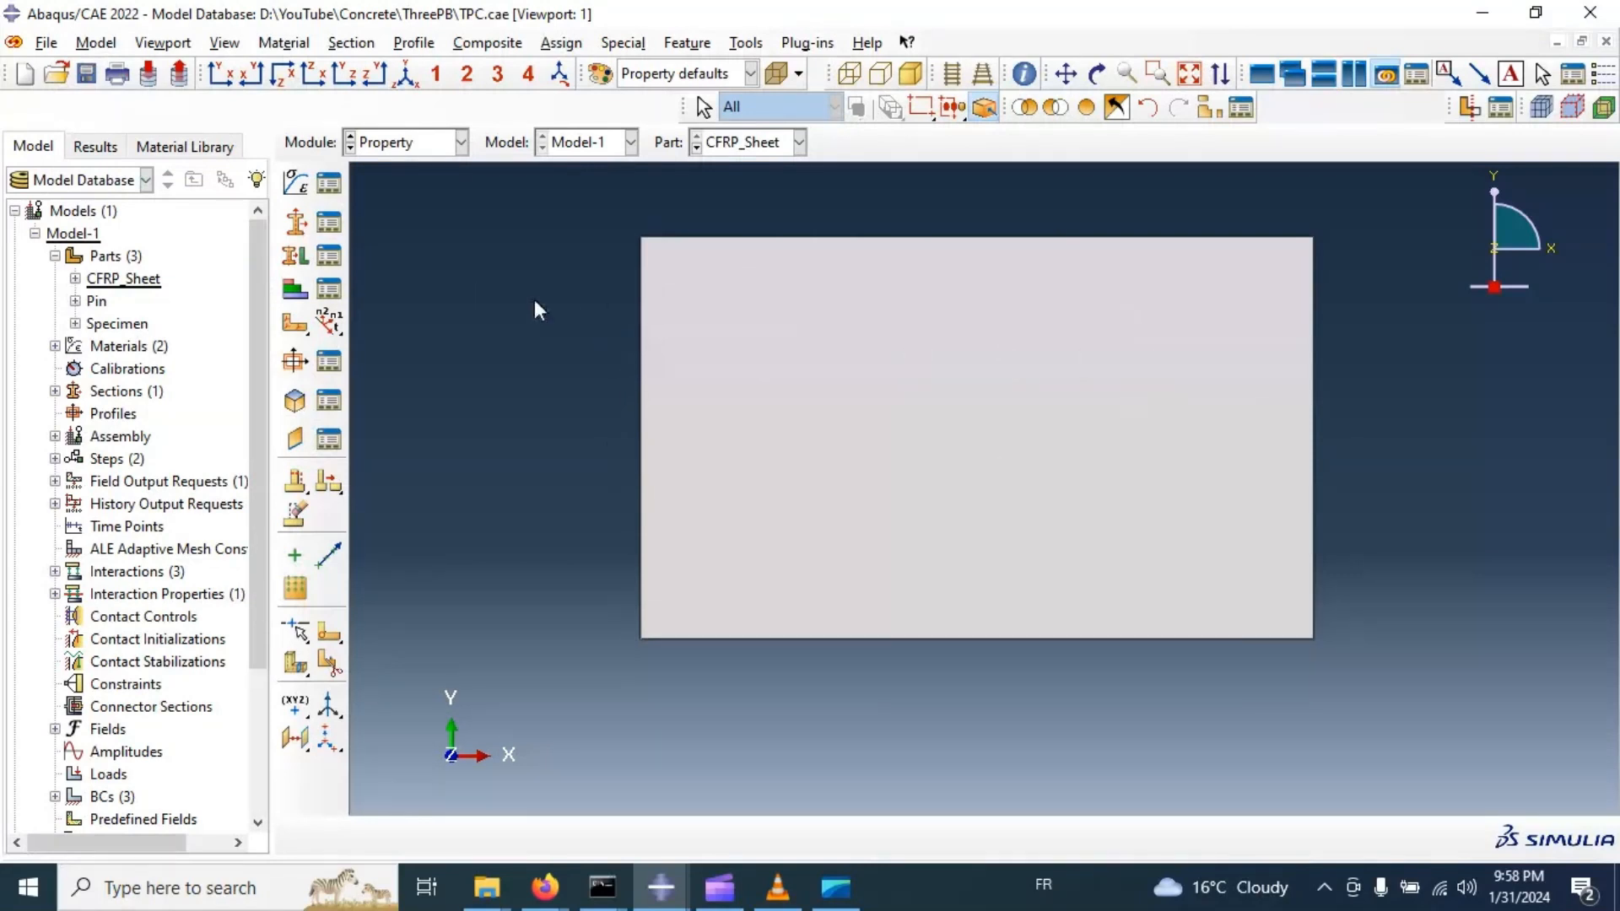
# Start a new composite layup on the sheet part and name it CFRP_Sheet.
pyautogui.click(297, 289)
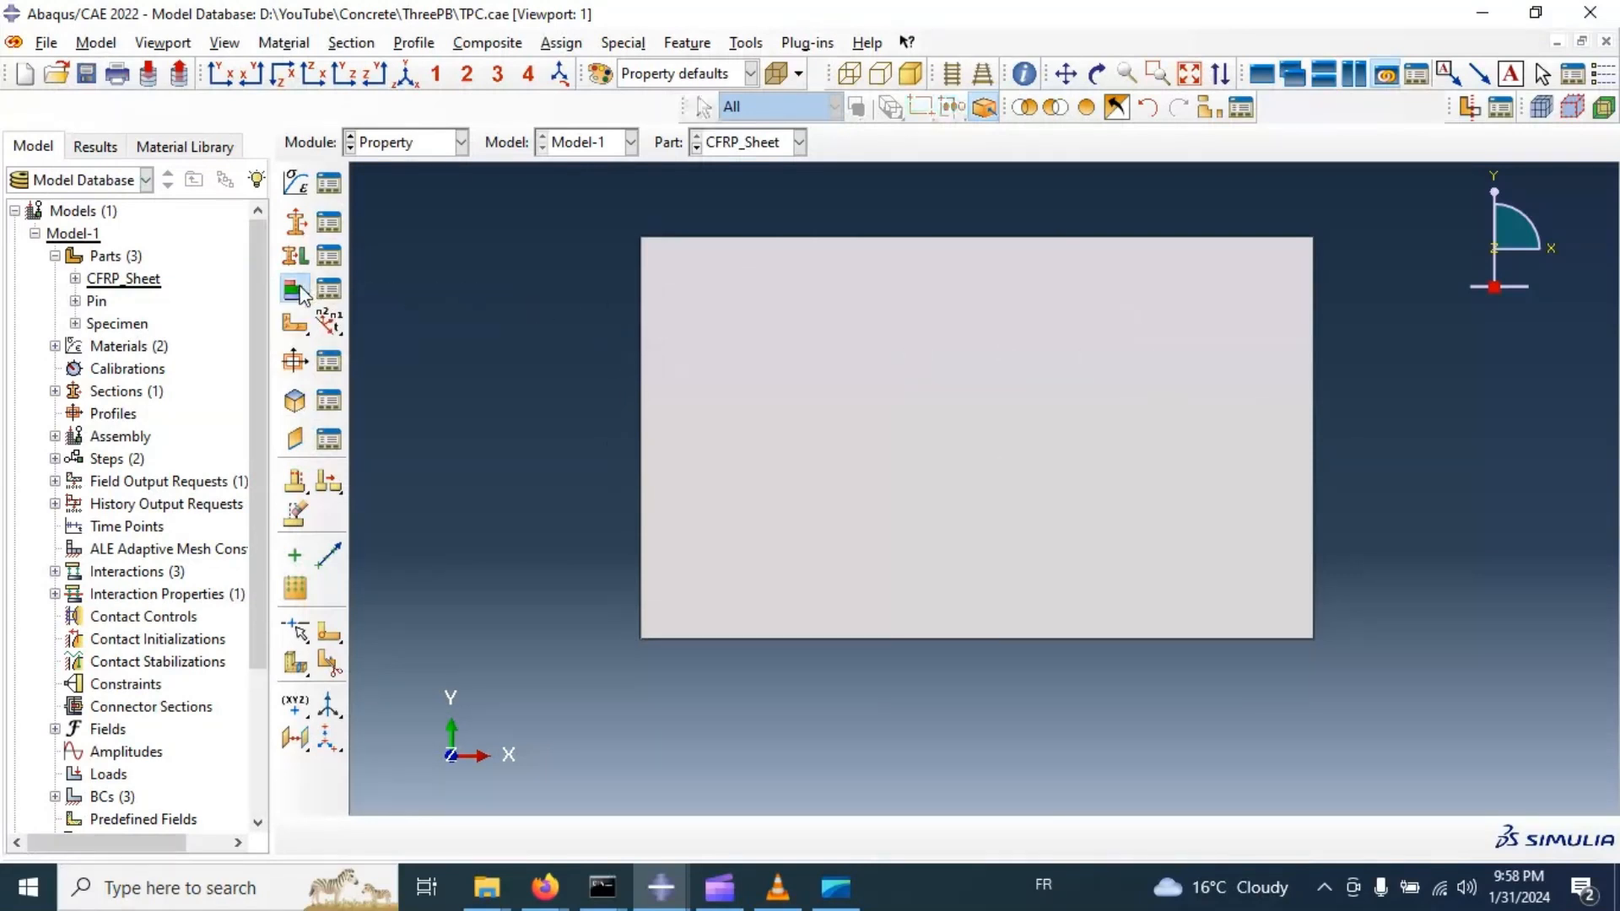
pyautogui.click(580, 310)
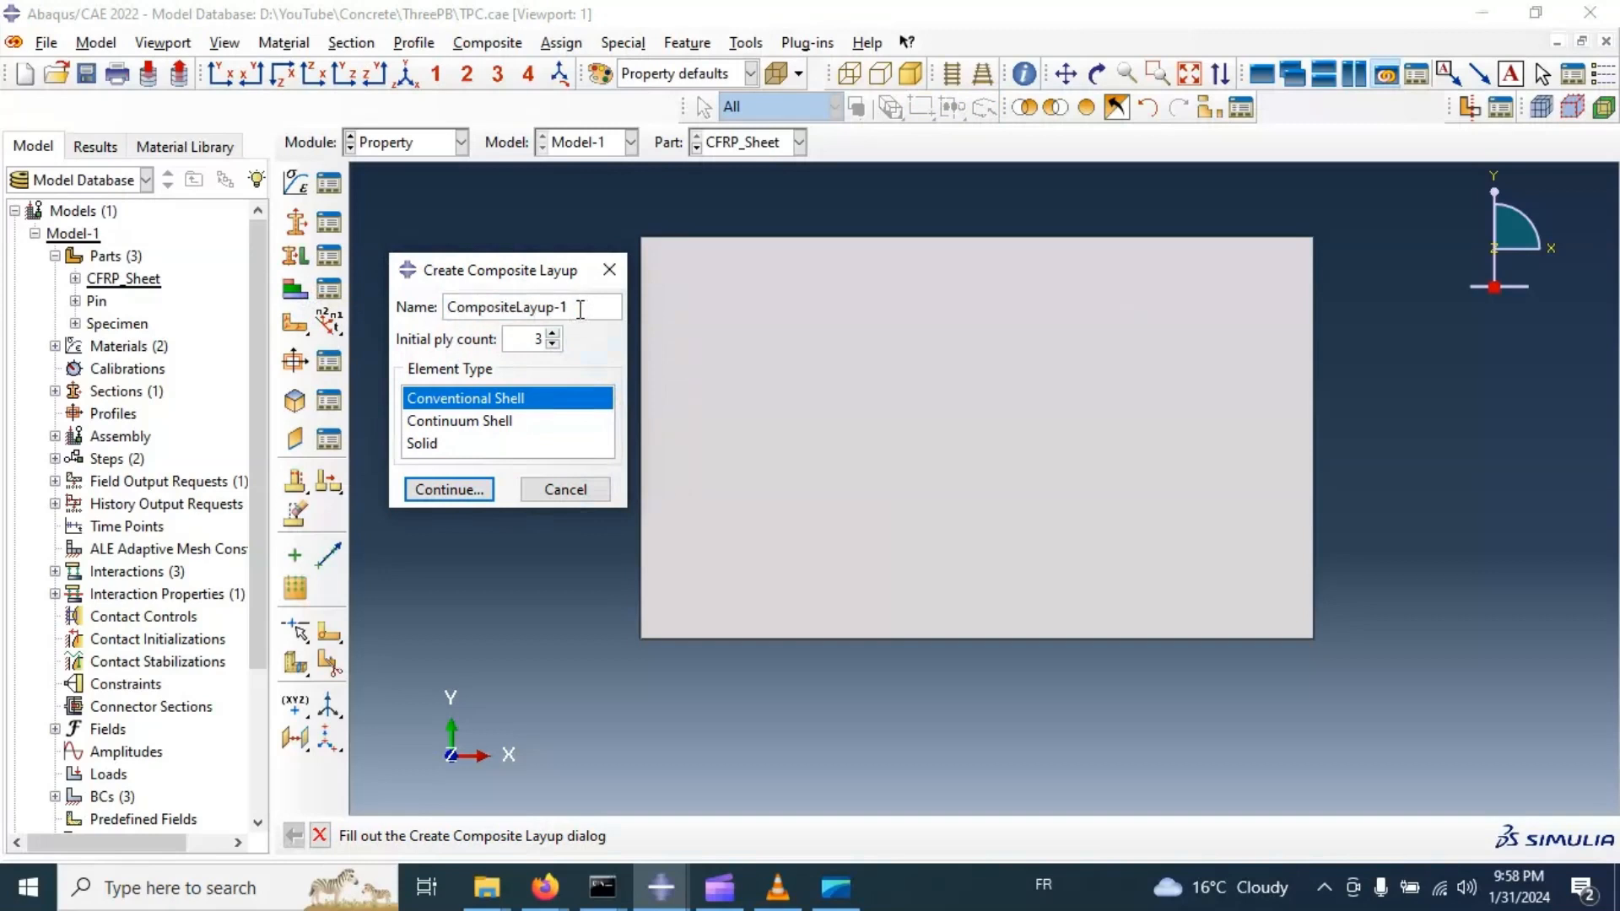
pyautogui.press('BackSpace')
pyautogui.press('BackSpace')
pyautogui.press('BackSpace')
pyautogui.press('BackSpace')
pyautogui.press('BackSpace')
pyautogui.press('BackSpace')
pyautogui.press('BackSpace')
pyautogui.press('BackSpace')
pyautogui.press('BackSpace')
pyautogui.press('BackSpace')
pyautogui.press('BackSpace')
pyautogui.press('BackSpace')
pyautogui.press('BackSpace')
pyautogui.press('BackSpace')
pyautogui.press('BackSpace')
pyautogui.press('BackSpace')
pyautogui.write('CFRP')
pyautogui.write('S')
pyautogui.press('BackSpace')
pyautogui.write('_Sheet')
# Set the layup's initial ply count to 5 with conventional shell elements and continue to its definition.
pyautogui.doubleClick(538, 340)
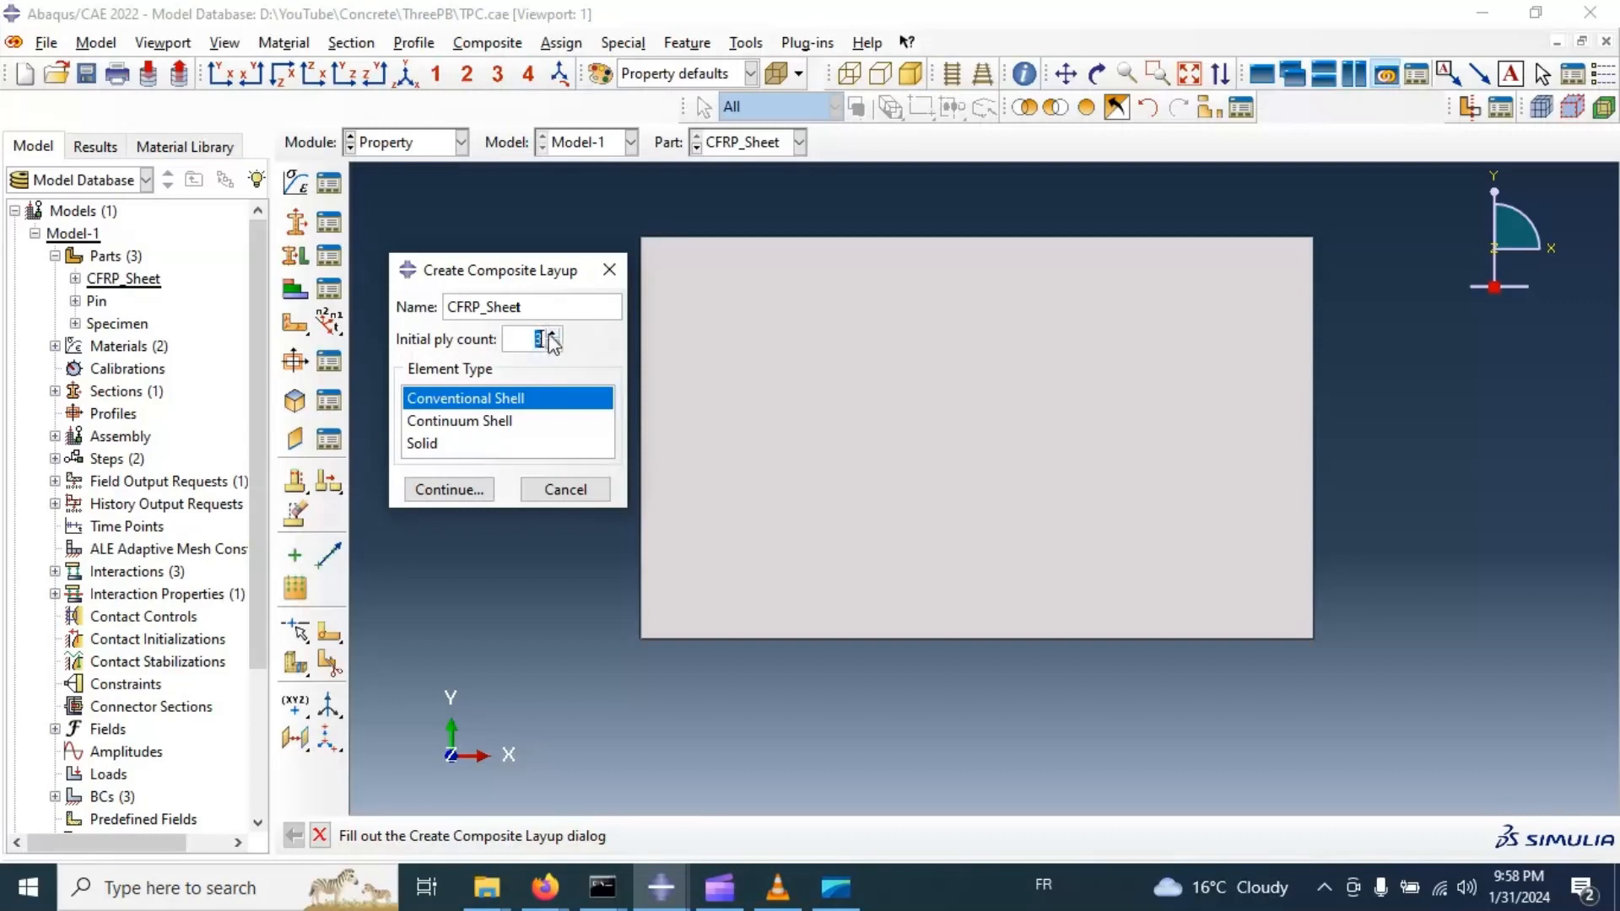
pyautogui.click(551, 334)
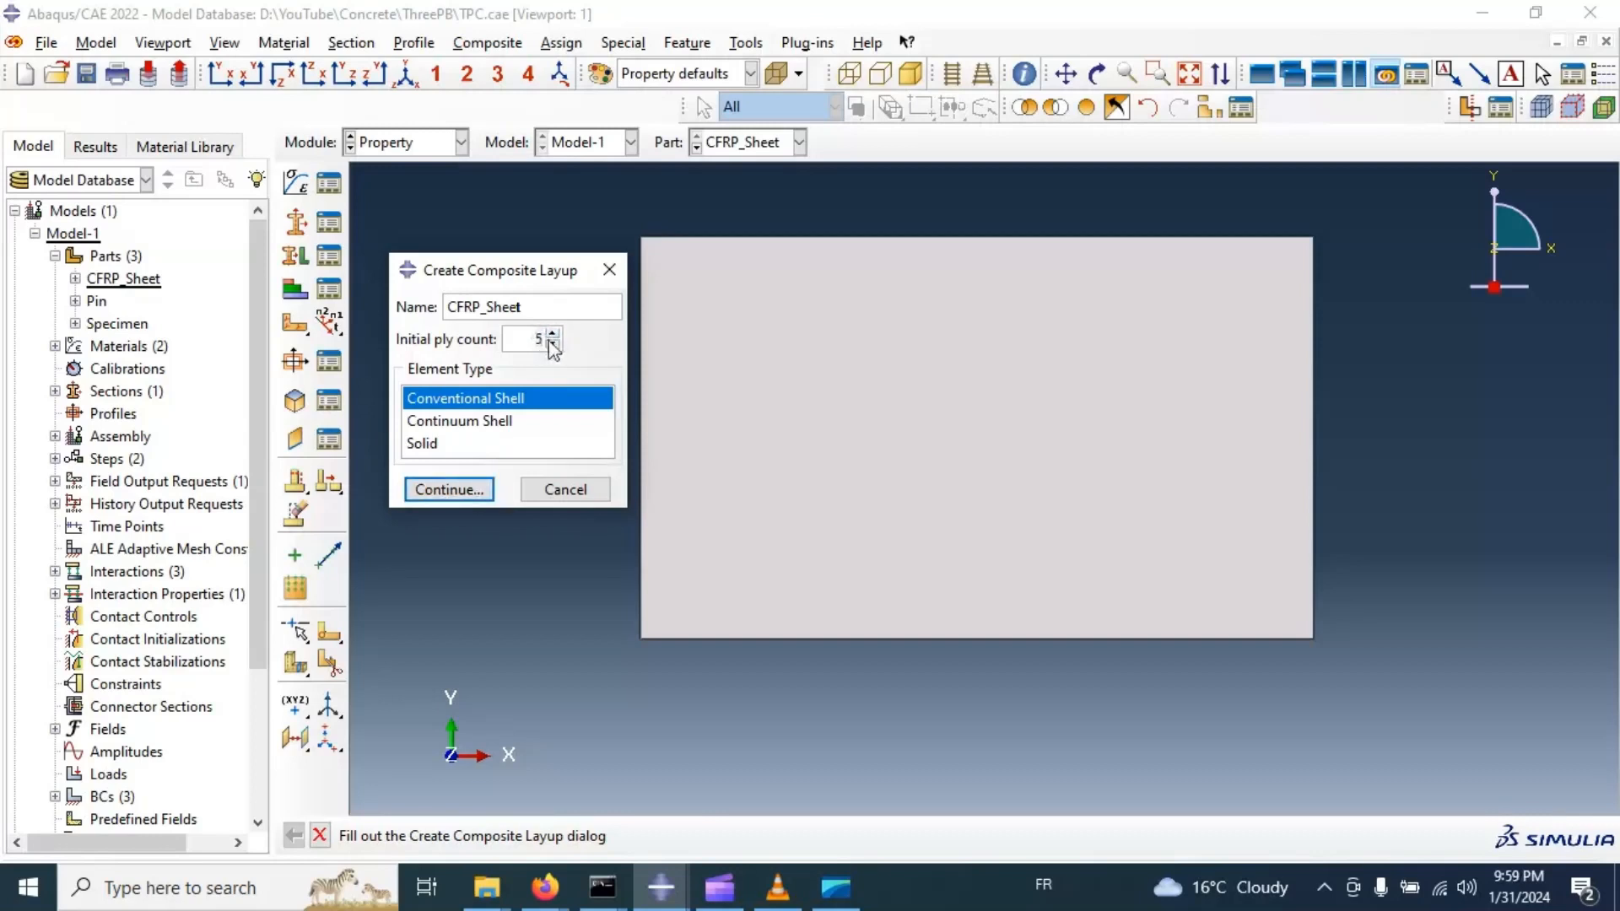
pyautogui.doubleClick(538, 339)
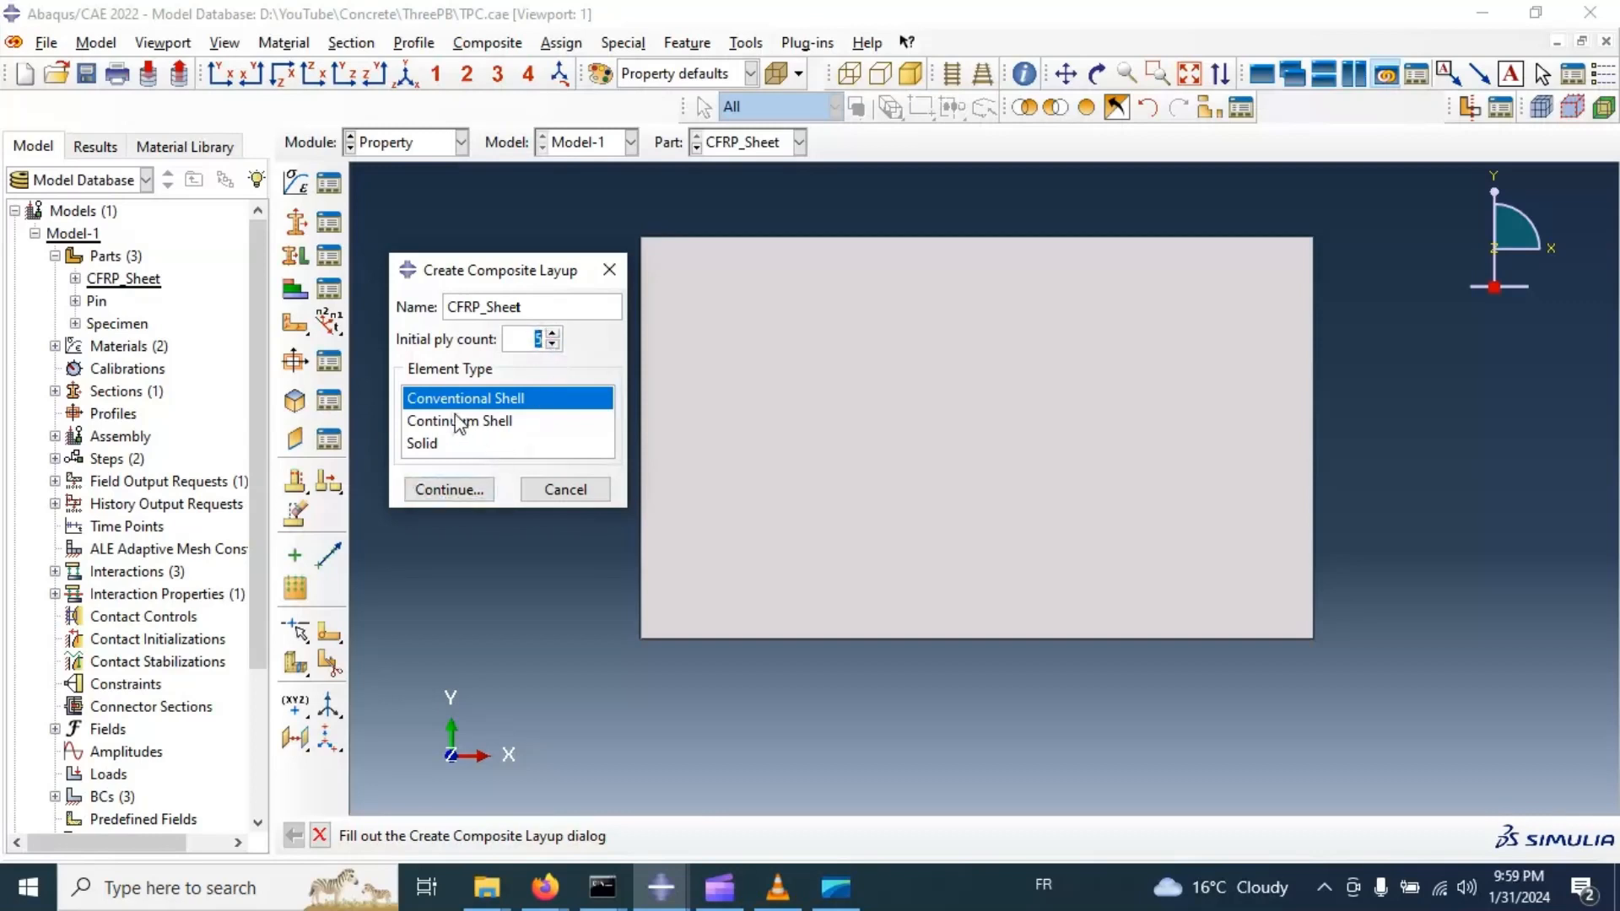
pyautogui.click(448, 490)
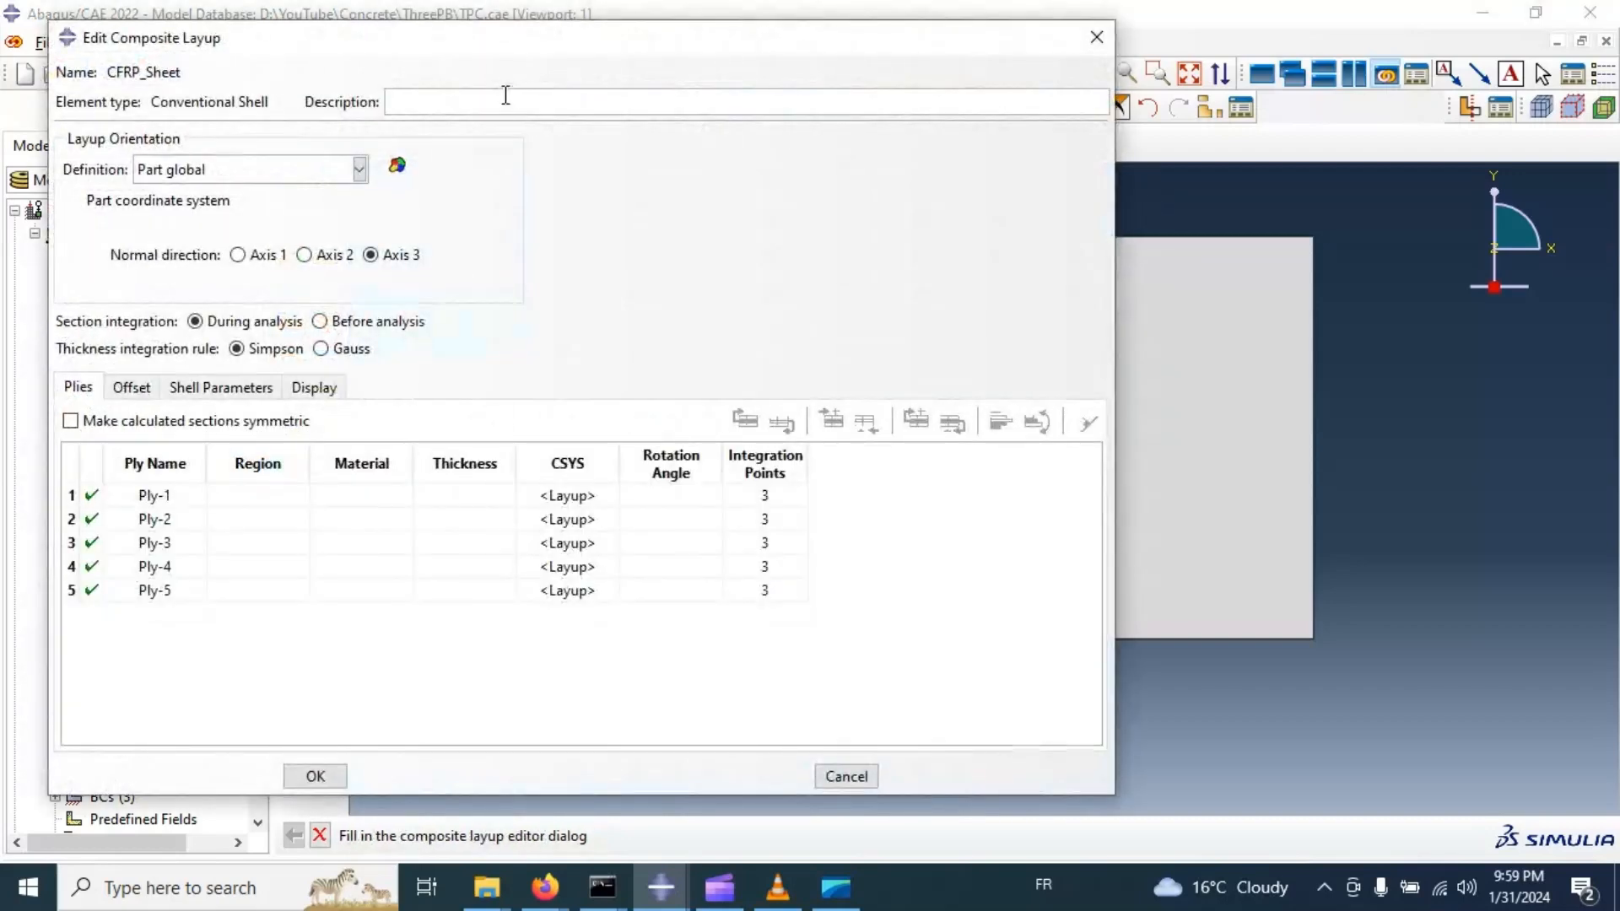
# Assign the whole sheet face as the region of all five plies in the layup.
pyautogui.moveTo(497, 49); pyautogui.dragTo(478, 42)
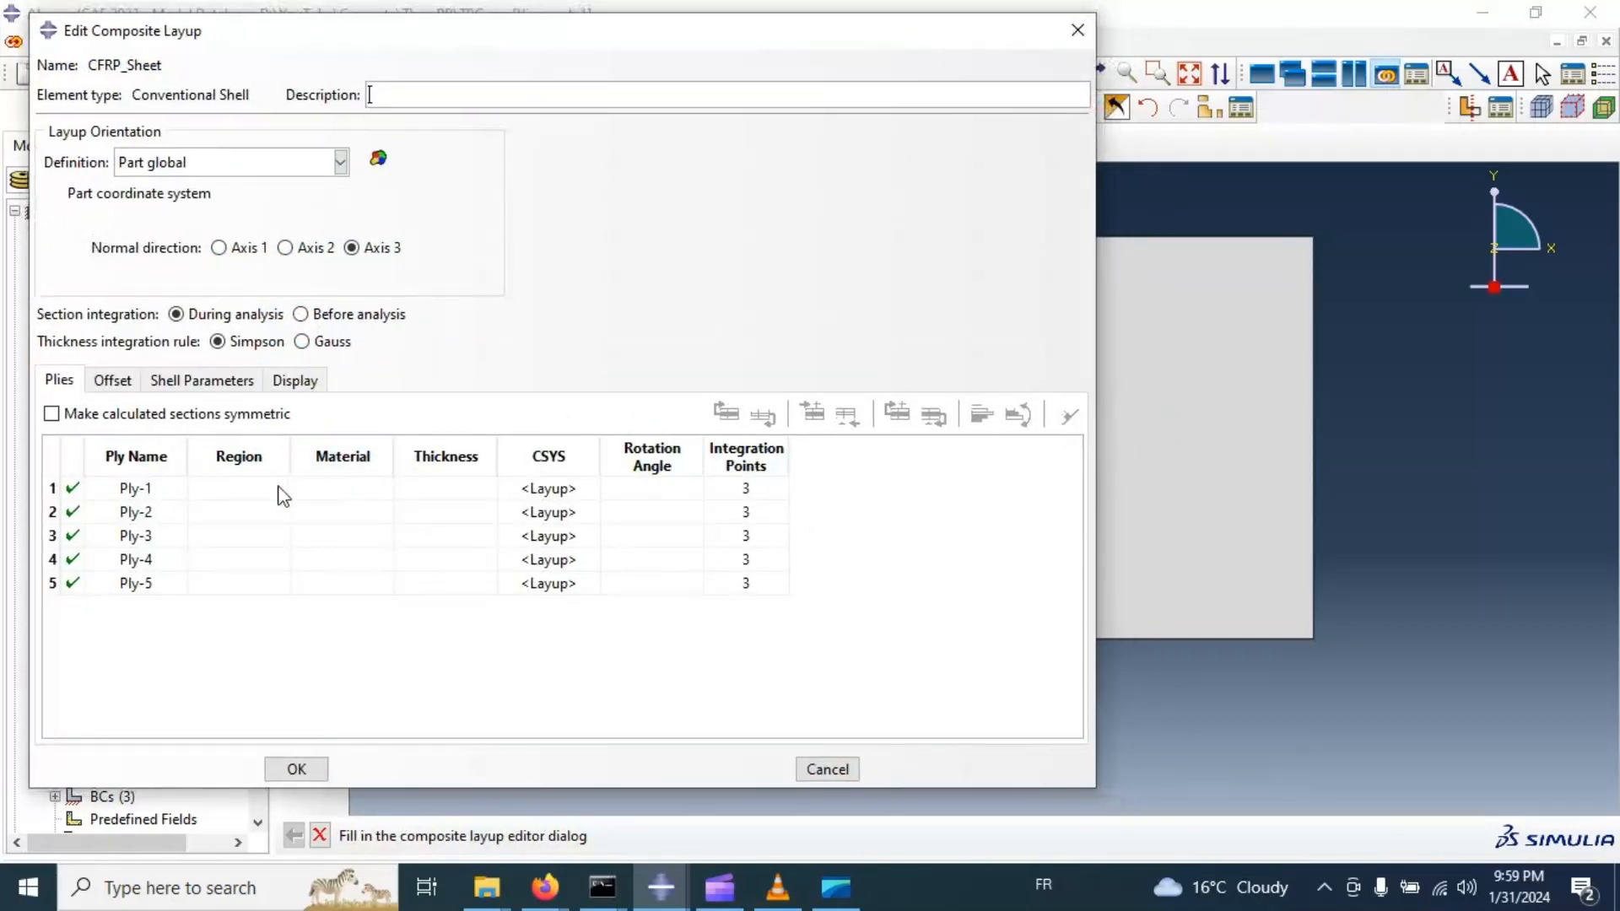
pyautogui.click(247, 460)
pyautogui.rightClick(253, 462)
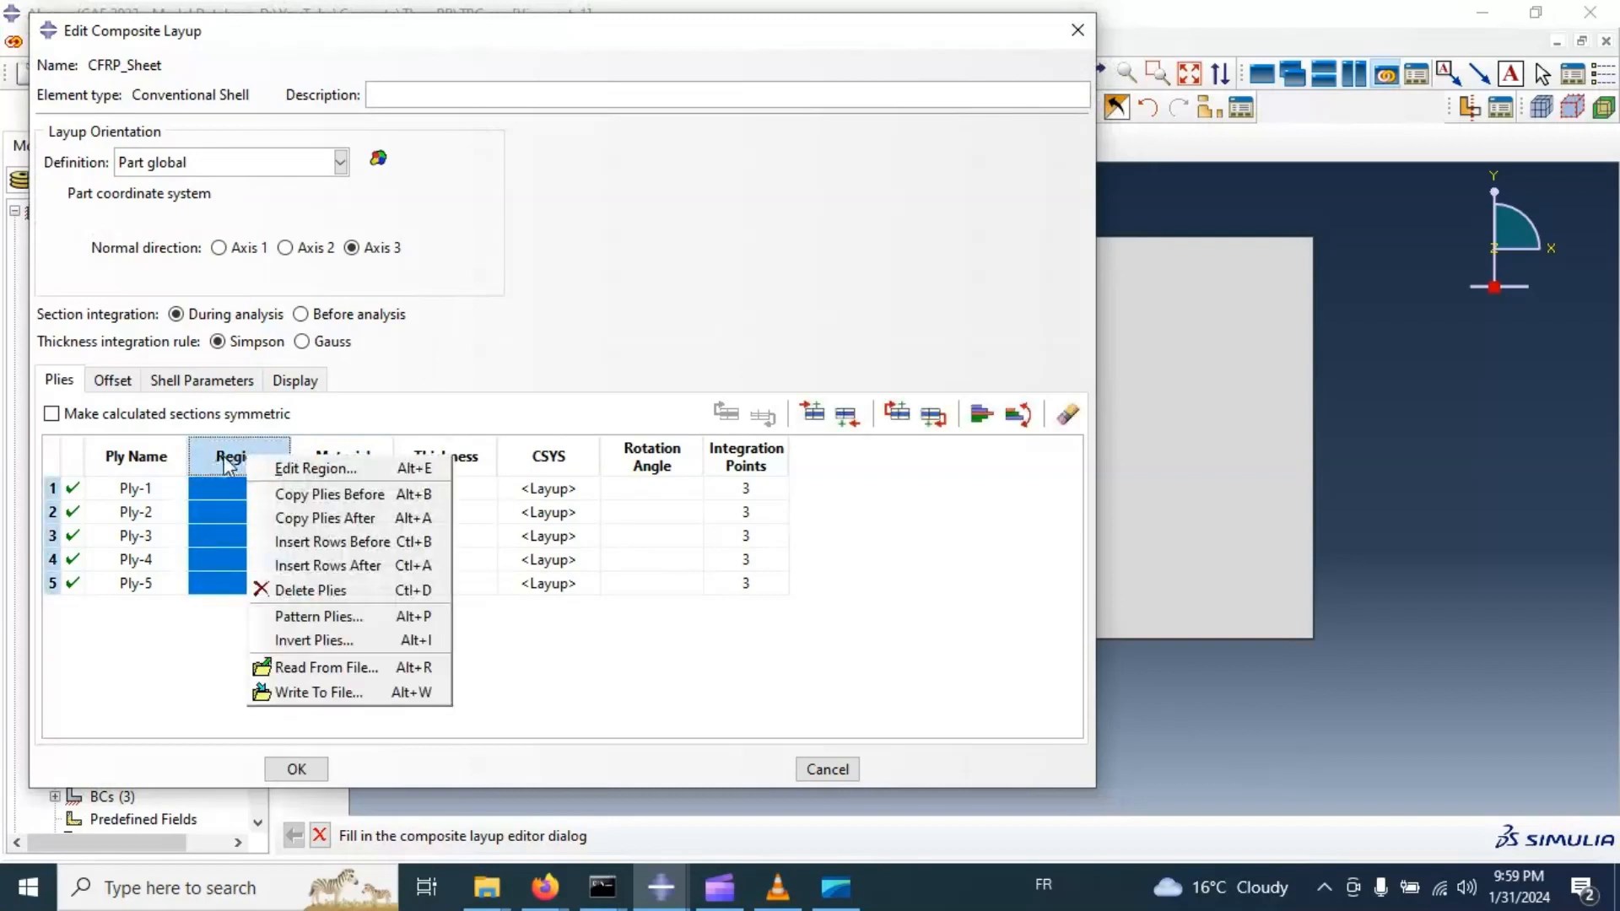
pyautogui.click(279, 469)
pyautogui.moveTo(609, 267); pyautogui.dragTo(1169, 650)
pyautogui.click(807, 835)
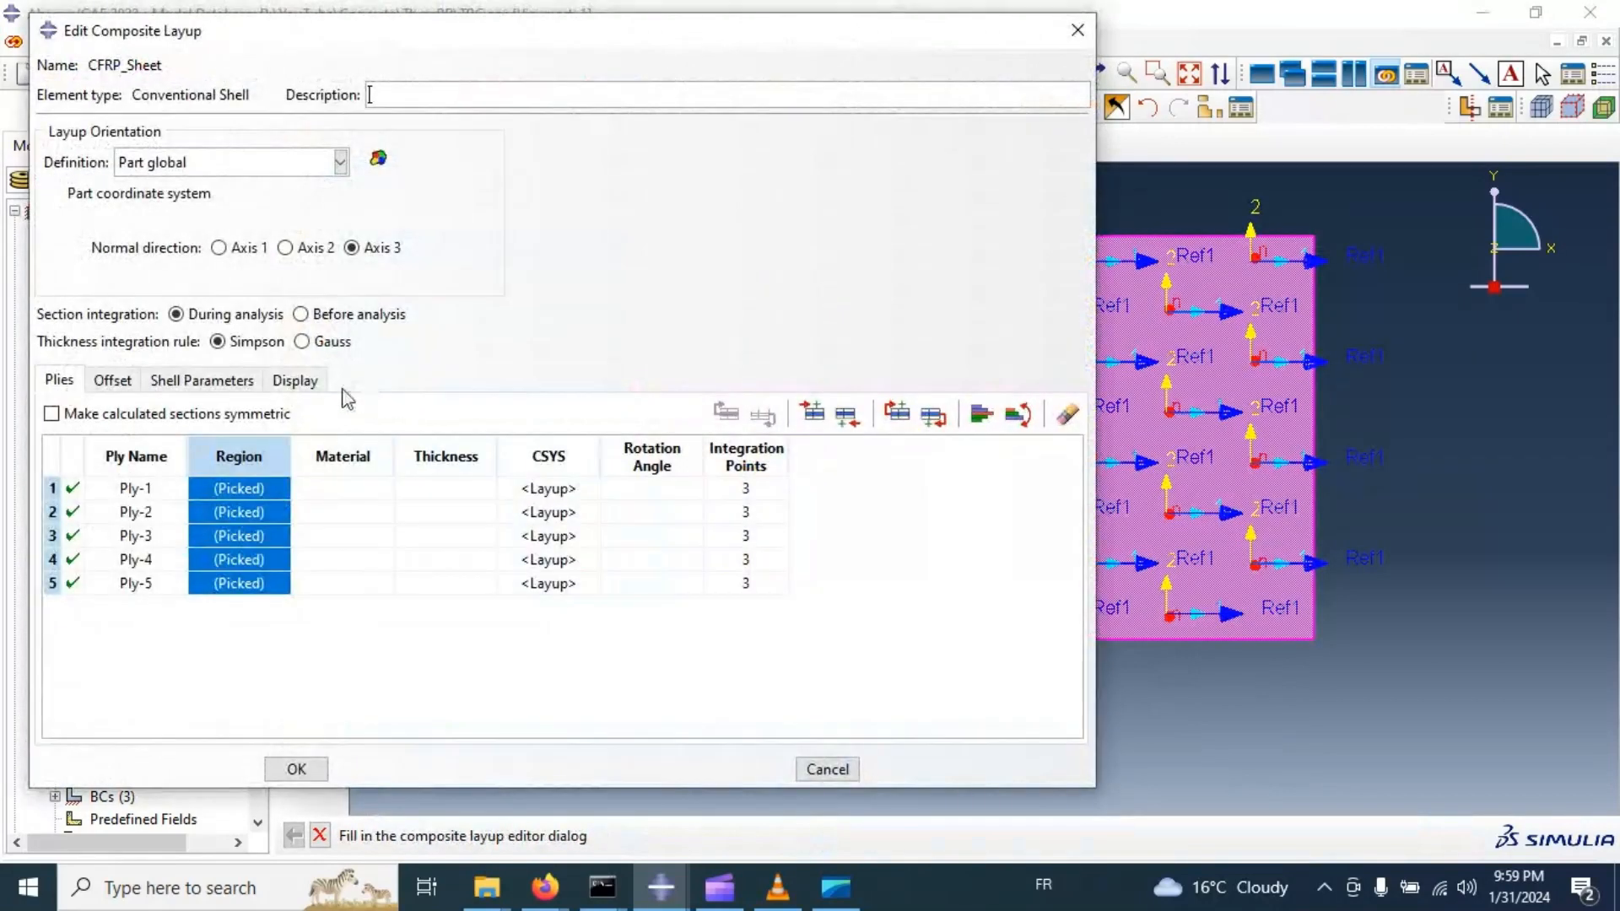
# Assign the CompositeLaminate material to all five plies of the layup.
pyautogui.click(363, 456)
pyautogui.rightClick(363, 456)
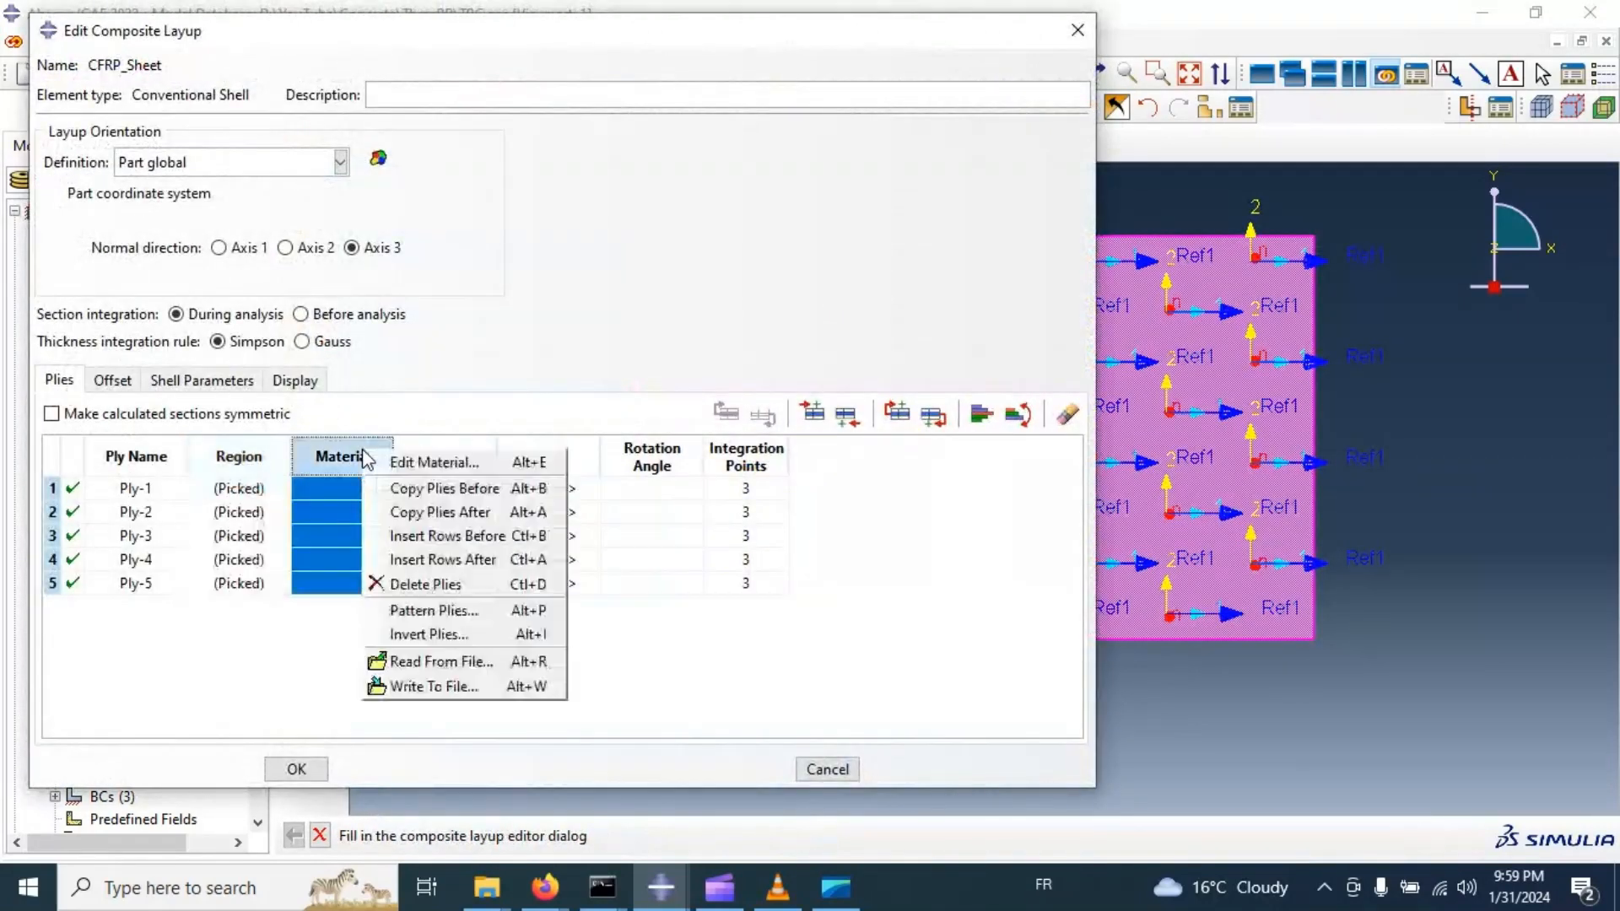
pyautogui.click(398, 469)
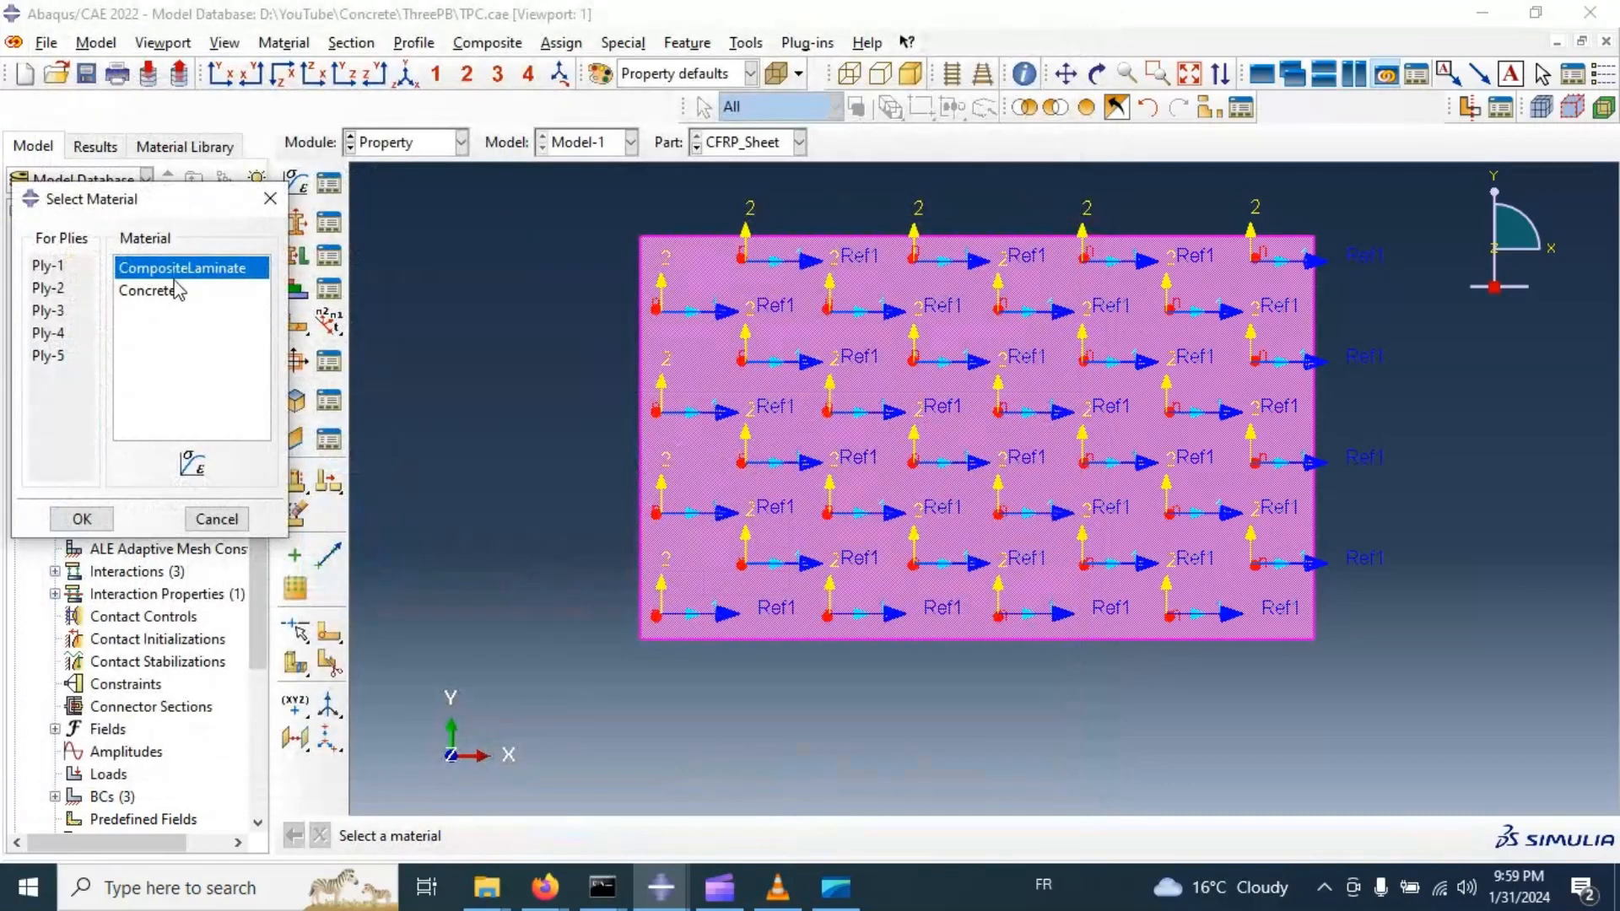
pyautogui.click(81, 518)
# Set the thickness of all five plies to 0.2.
pyautogui.click(476, 464)
pyautogui.rightClick(477, 464)
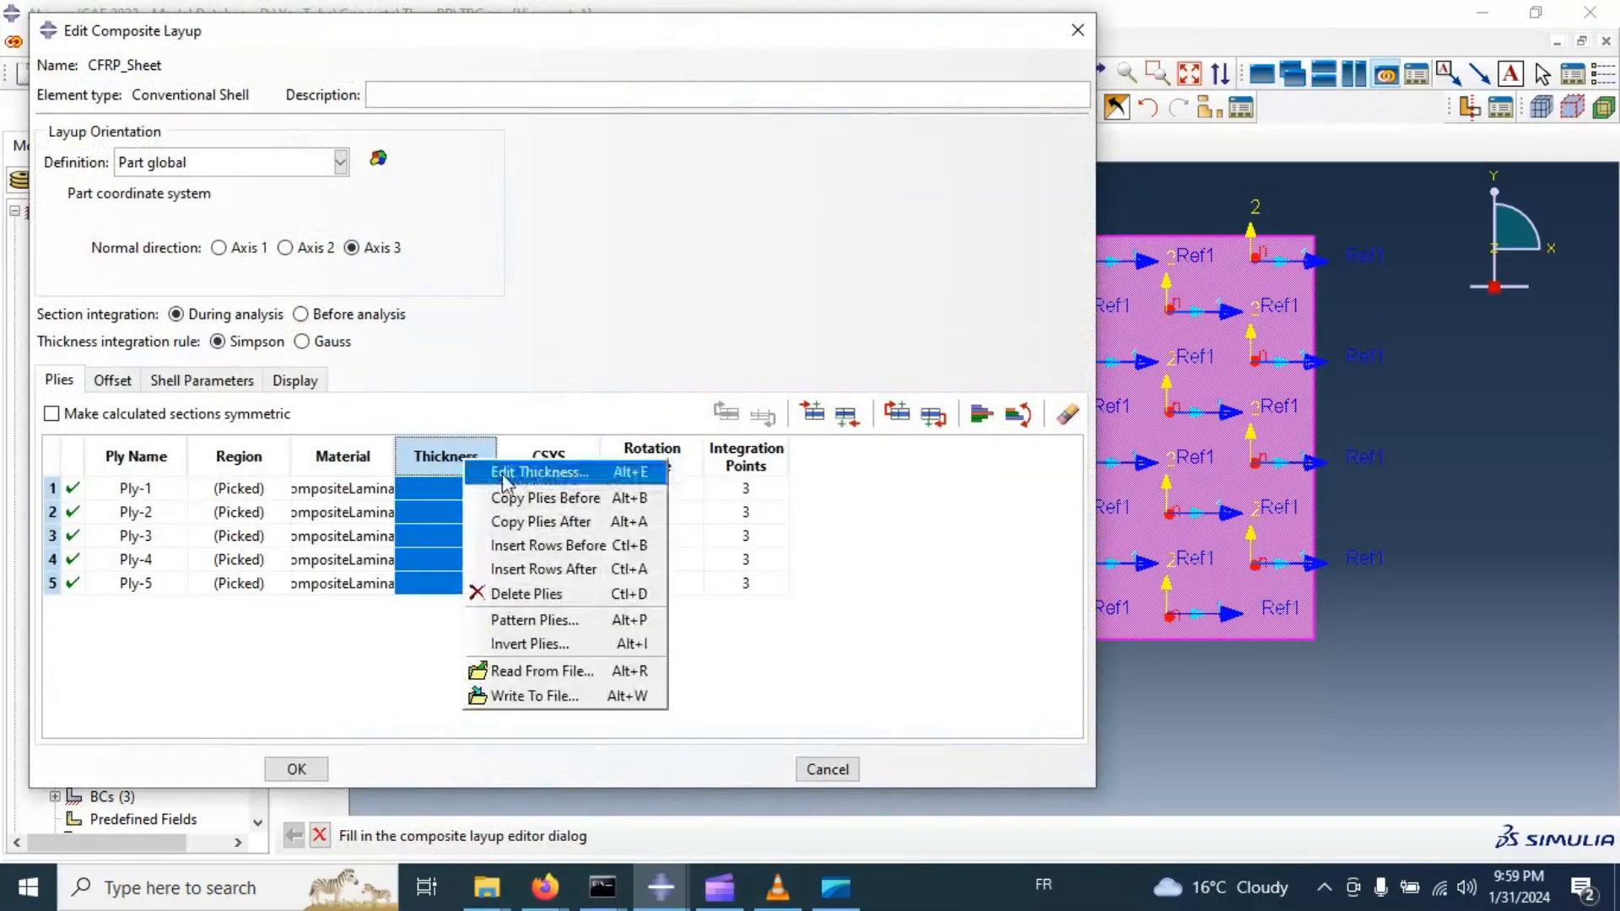
pyautogui.click(529, 471)
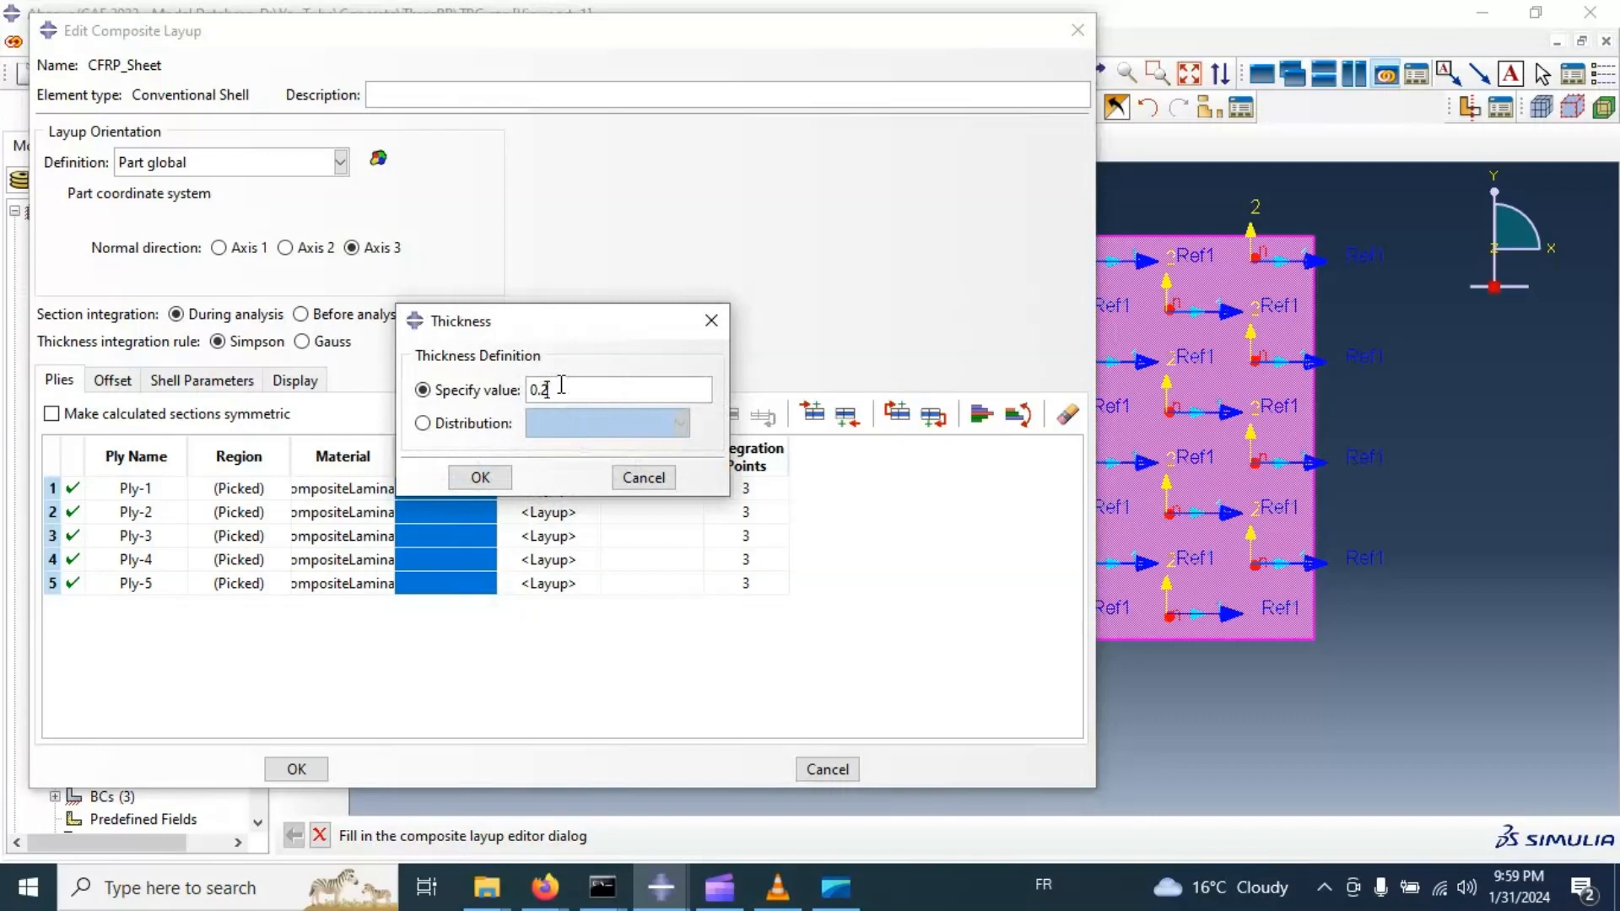
pyautogui.click(492, 479)
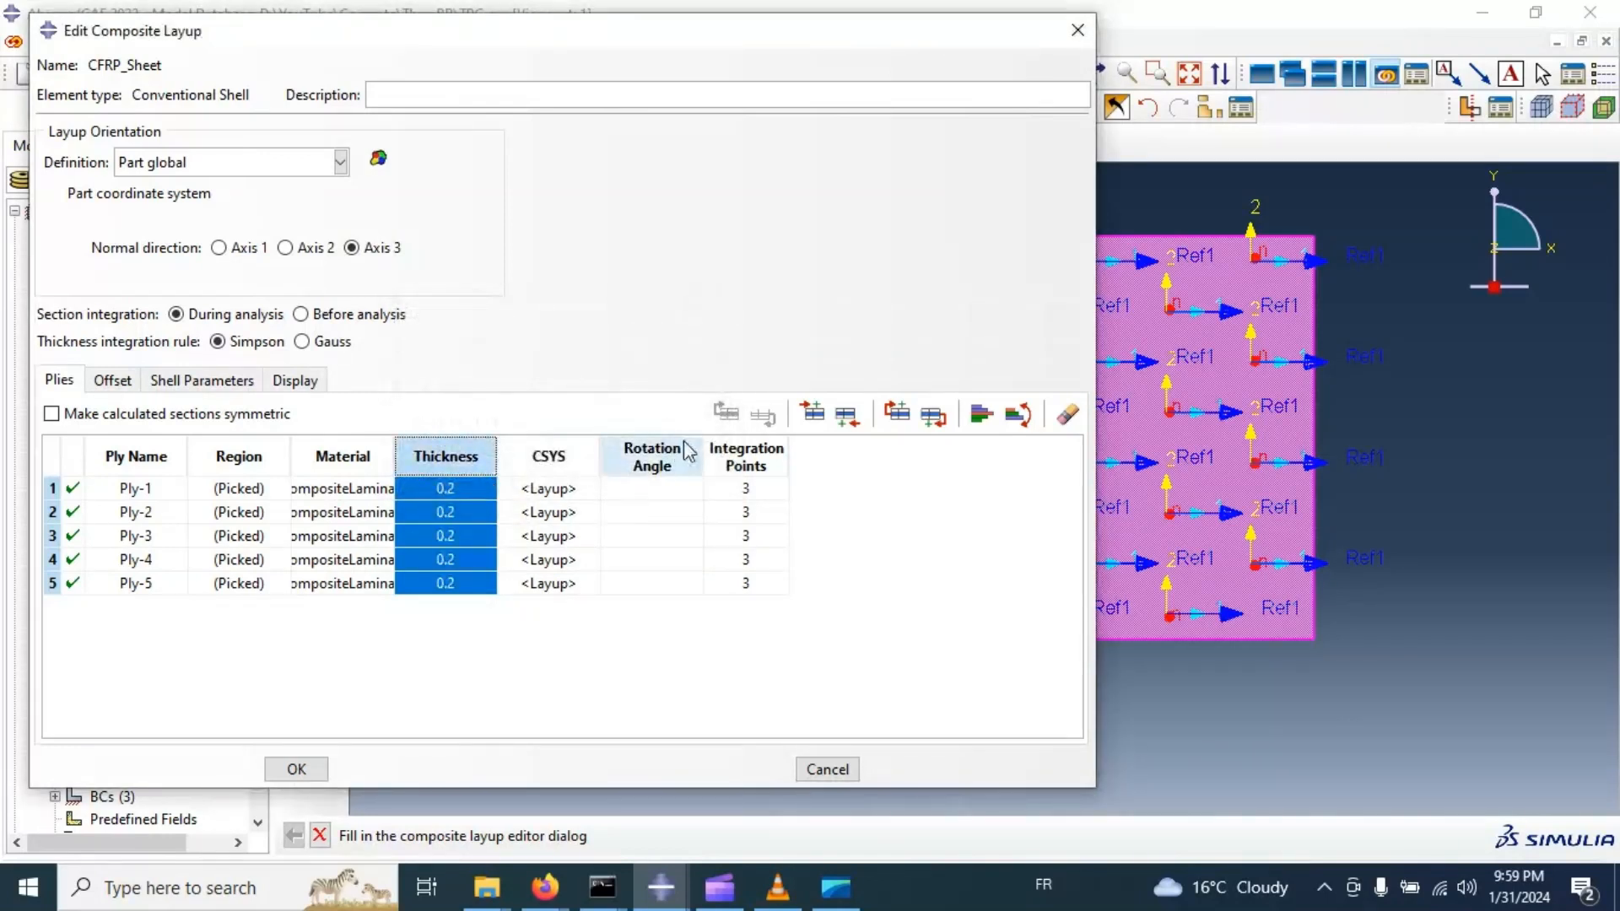
# Set the rotation angle of all five plies to 0 degrees and save the composite layup.
pyautogui.click(650, 459)
pyautogui.rightClick(643, 467)
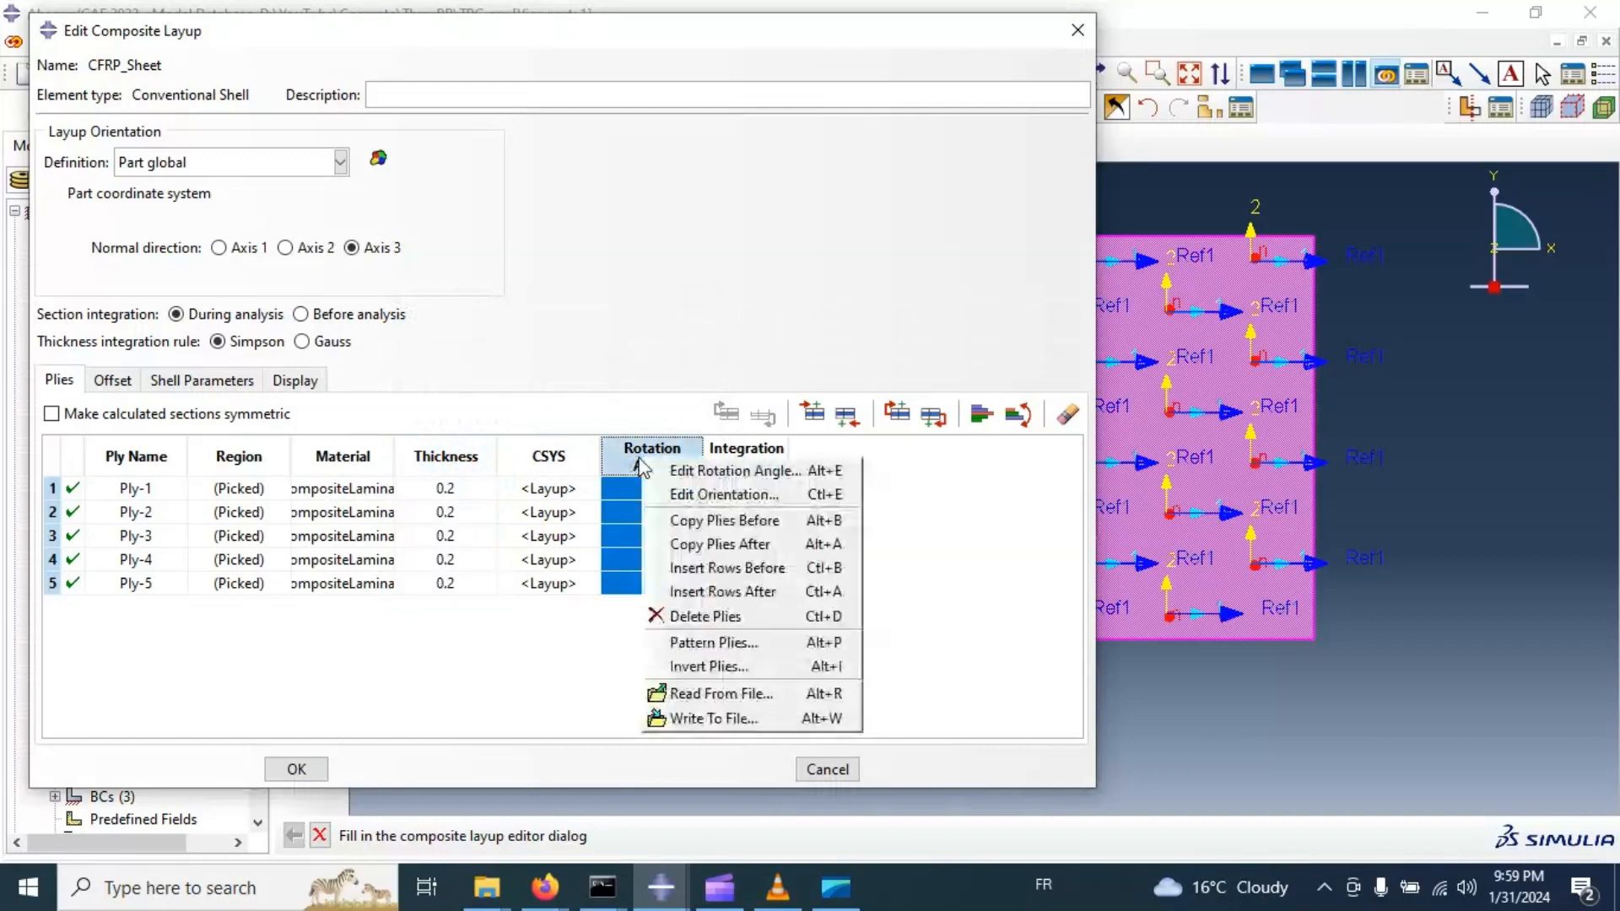
pyautogui.press('Escape')
pyautogui.rightClick(634, 462)
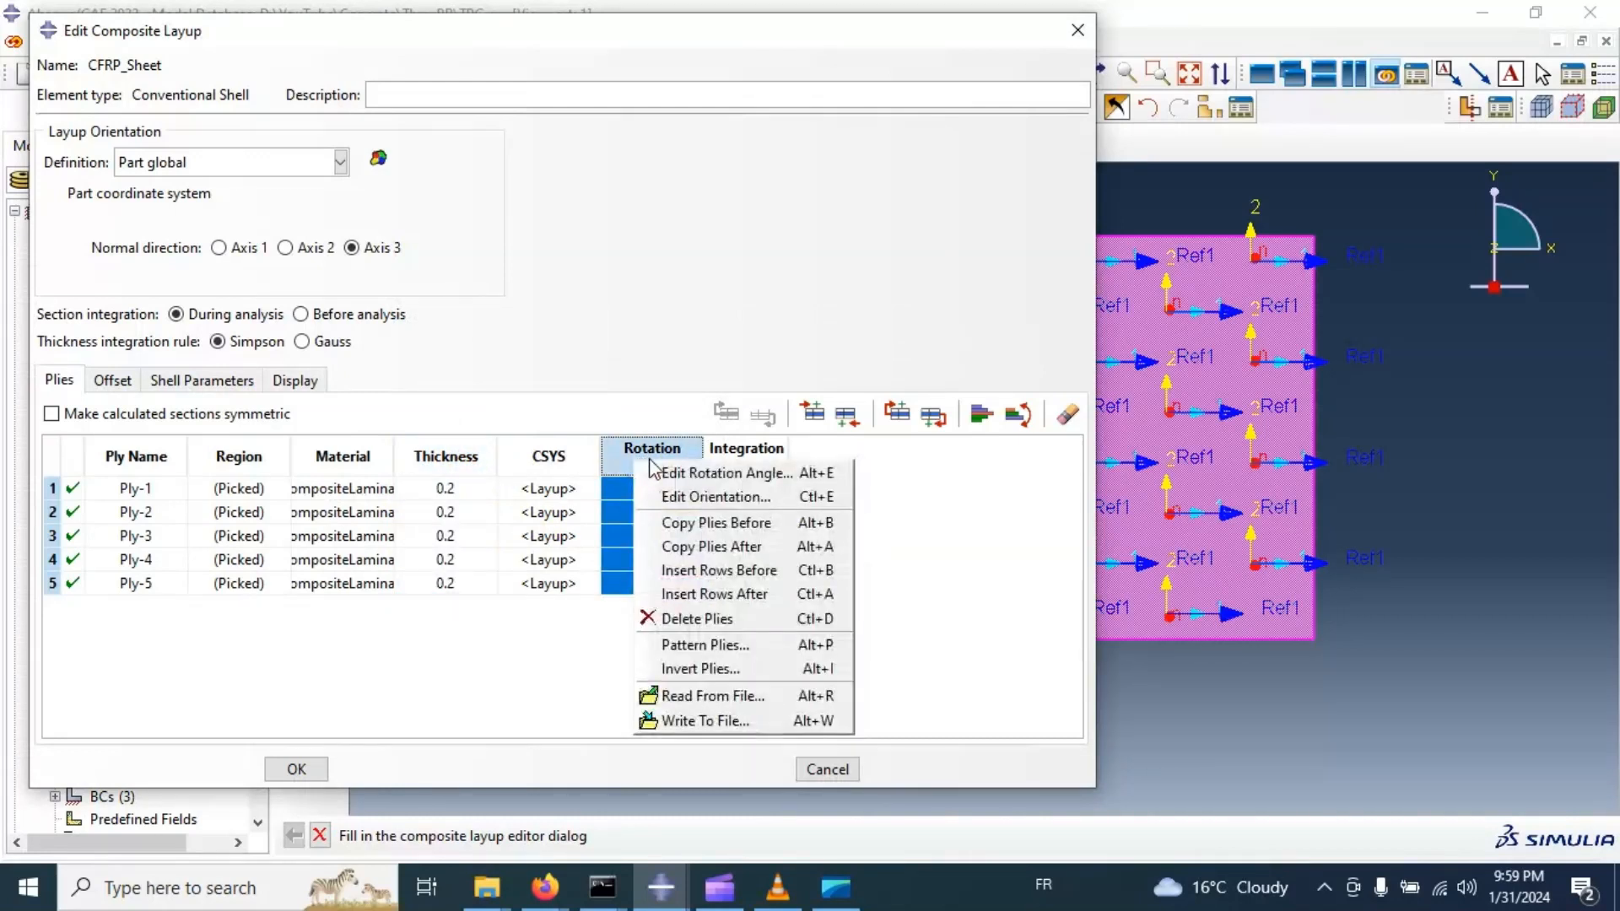
pyautogui.click(677, 478)
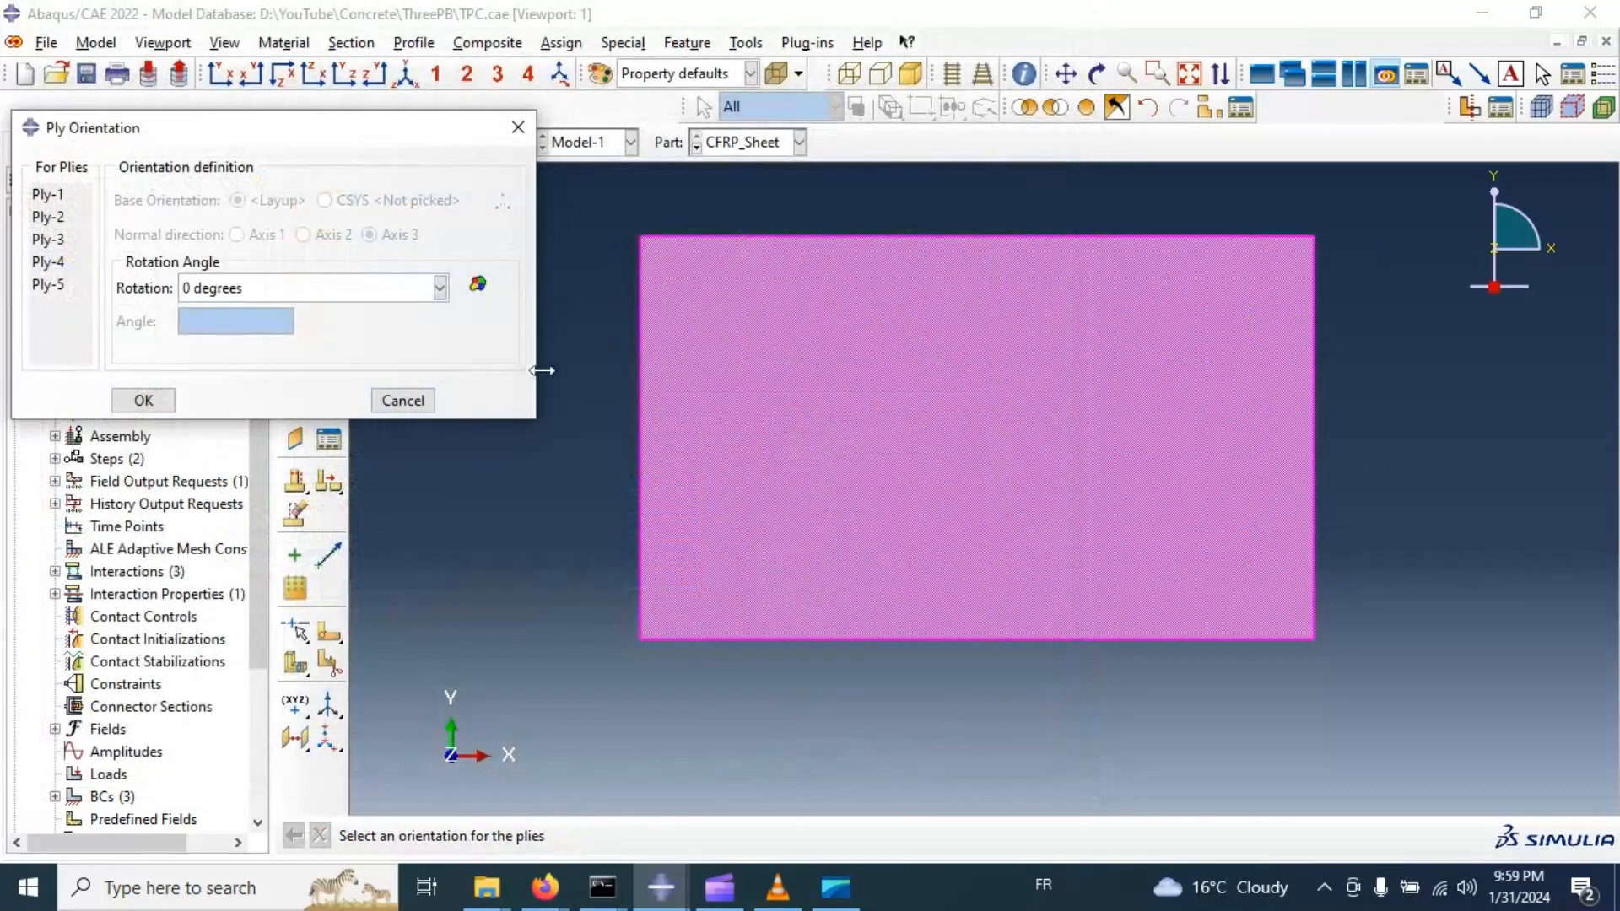
pyautogui.click(291, 290)
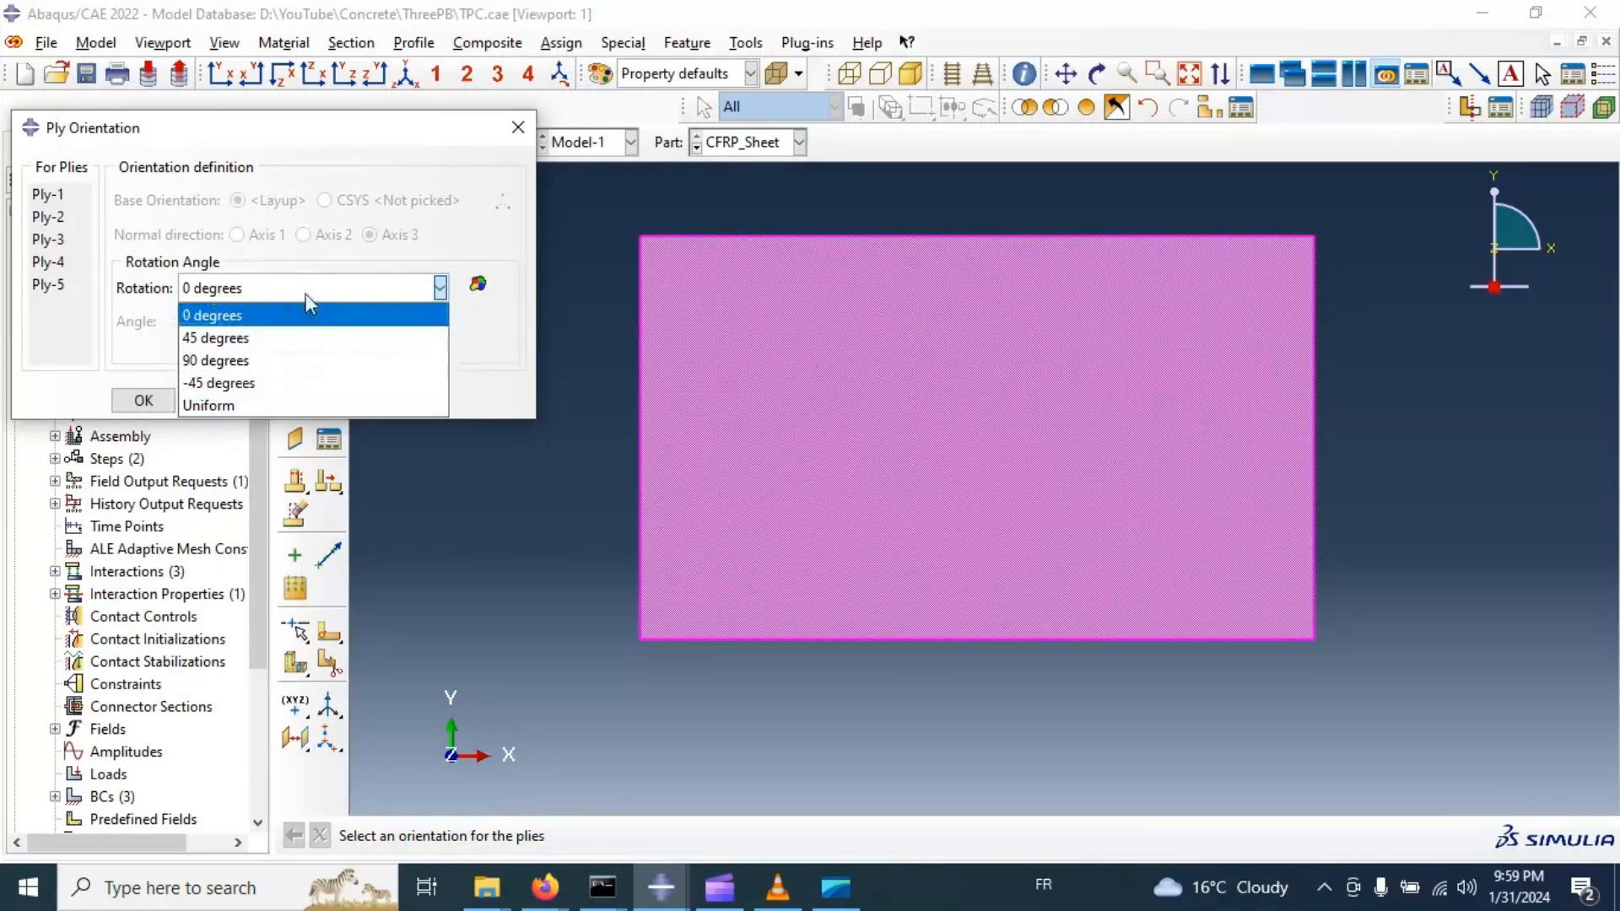
pyautogui.click(440, 257)
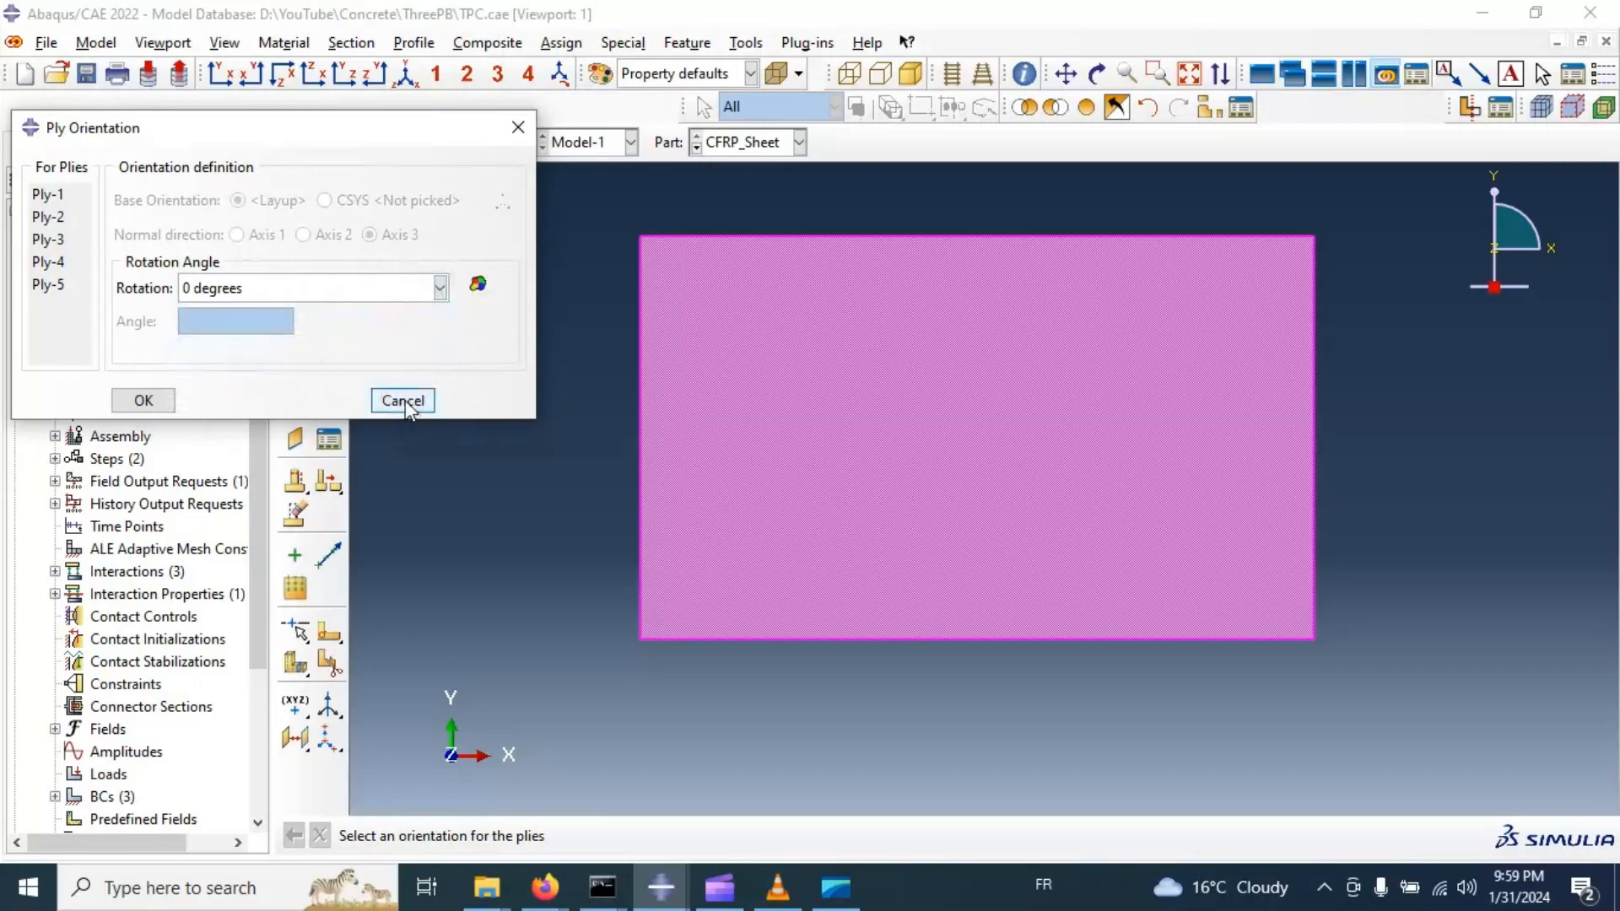
pyautogui.click(143, 400)
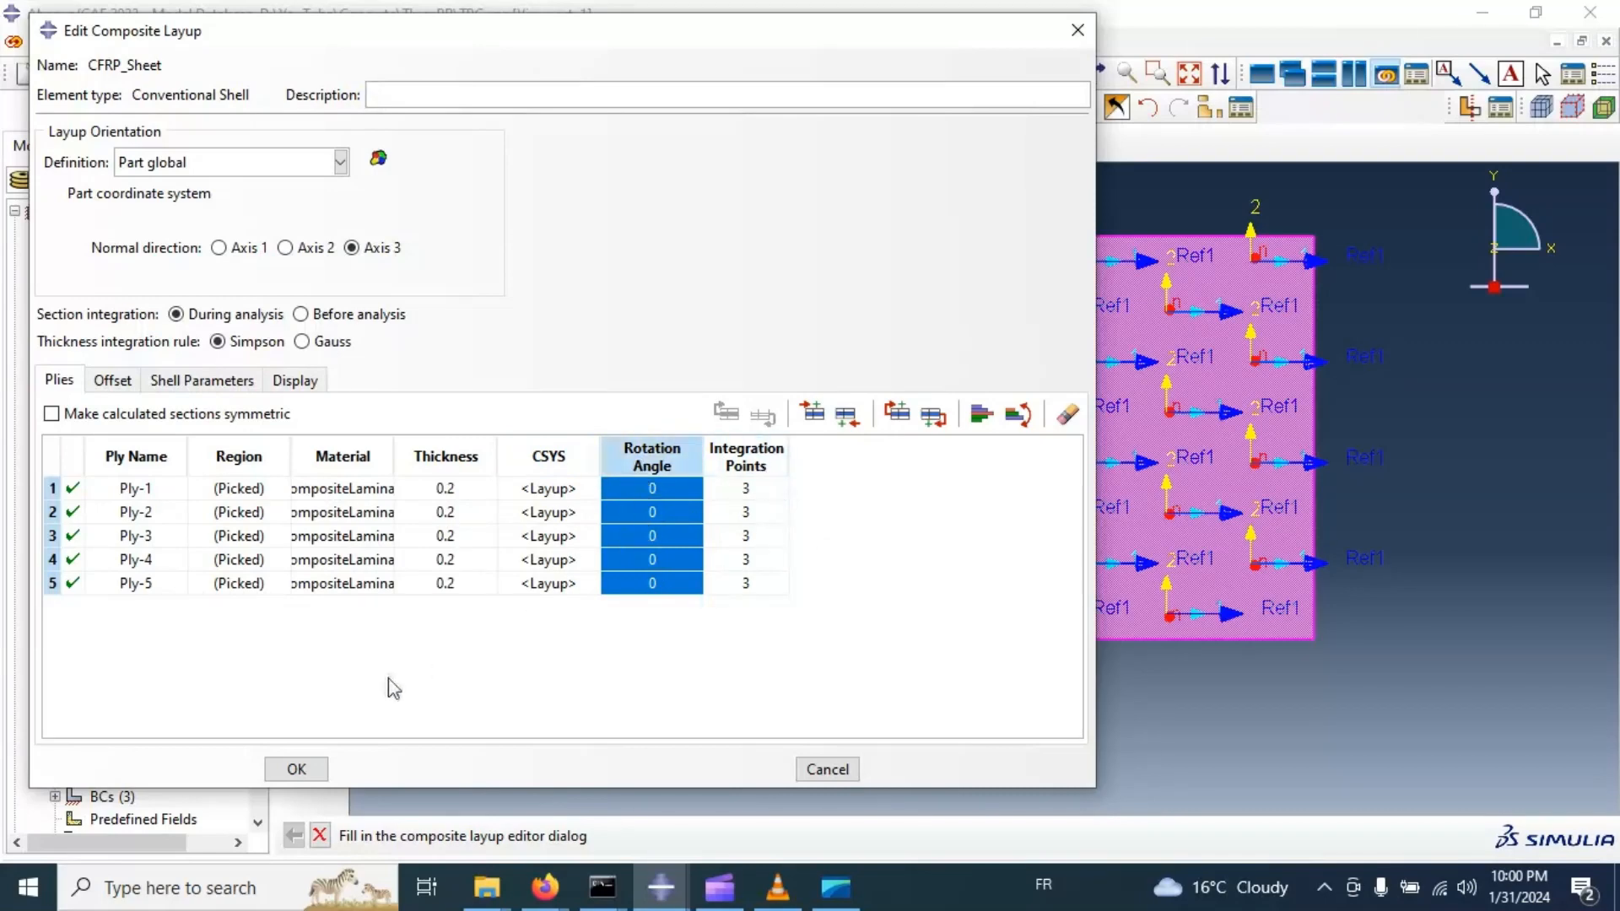
pyautogui.click(320, 773)
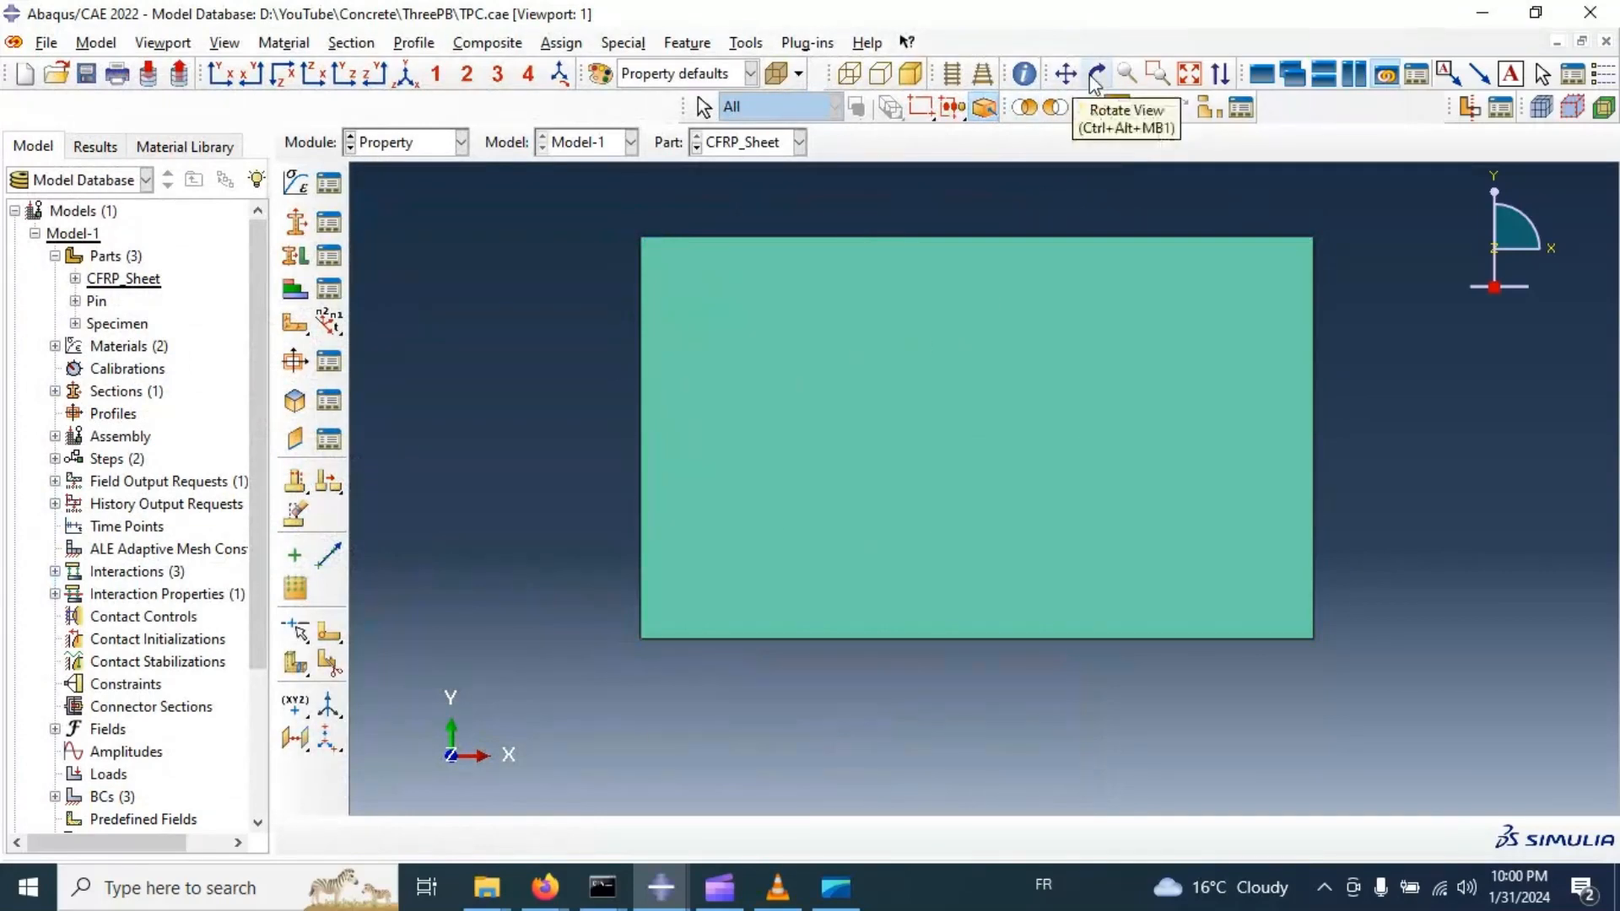
# Query the sheet's ply stack plot to examine the layup, and close the plot viewport and the query.
pyautogui.click(1023, 73)
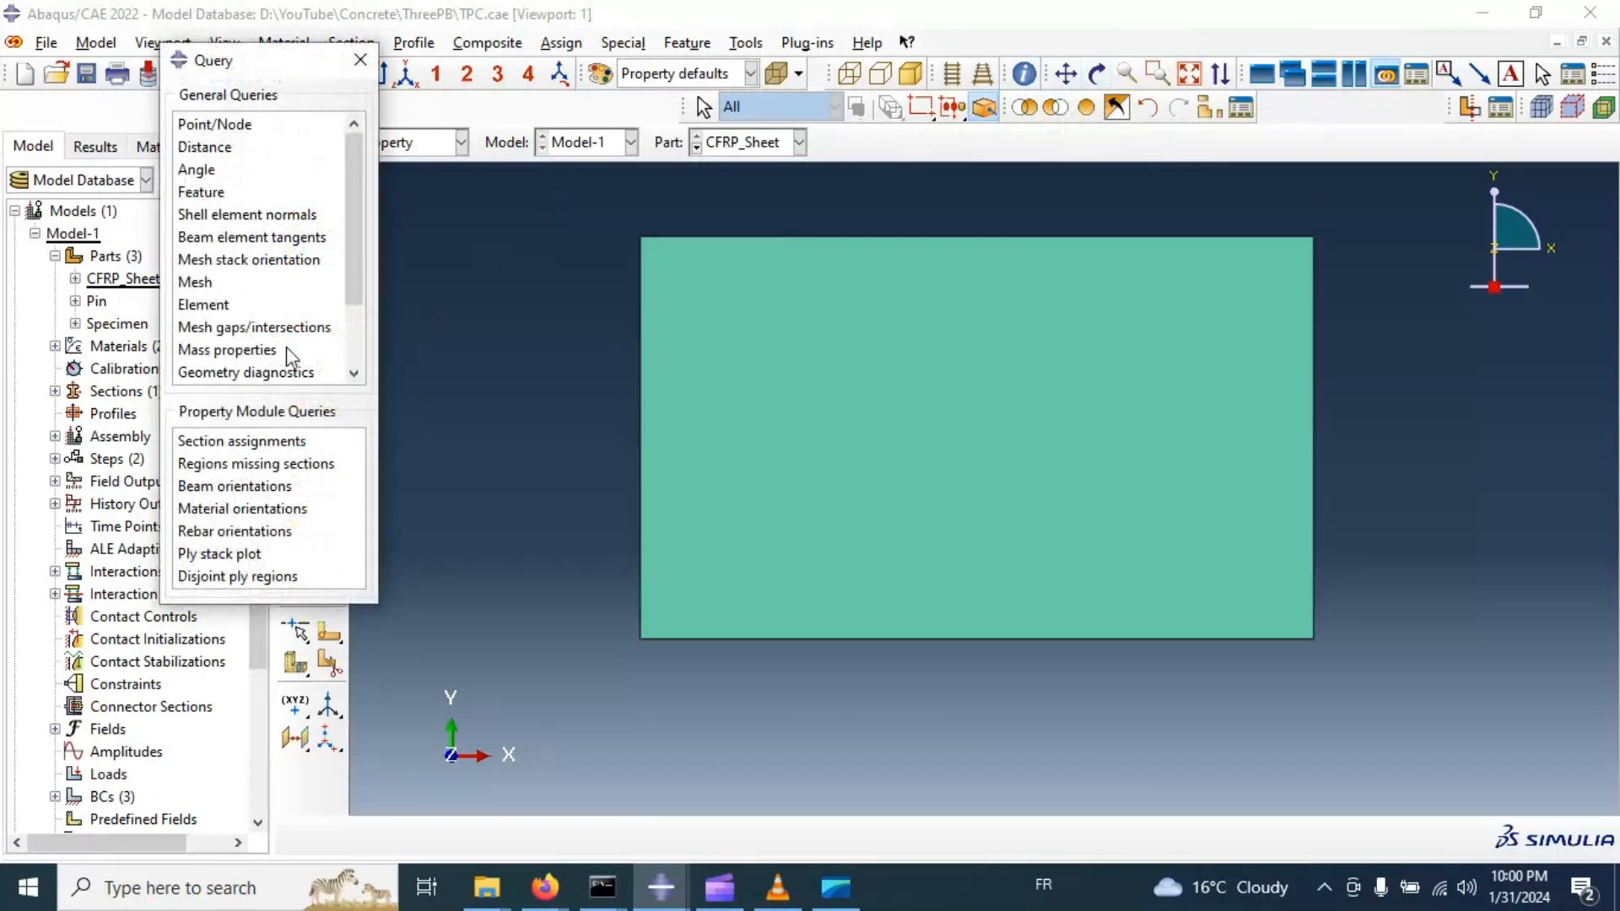
pyautogui.click(241, 554)
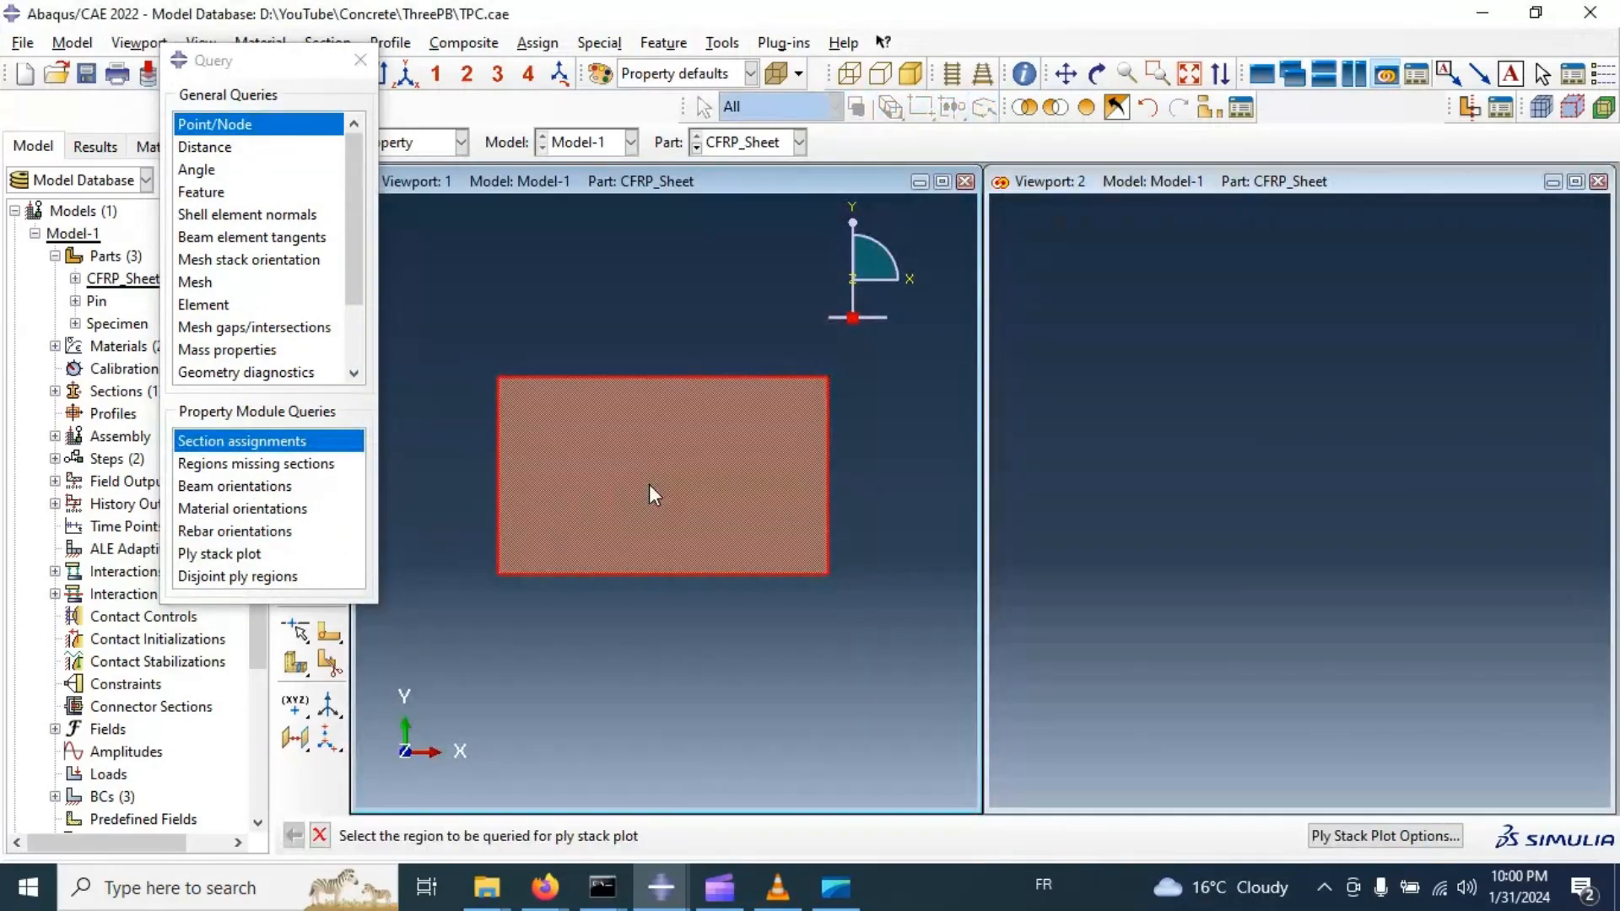
pyautogui.click(650, 485)
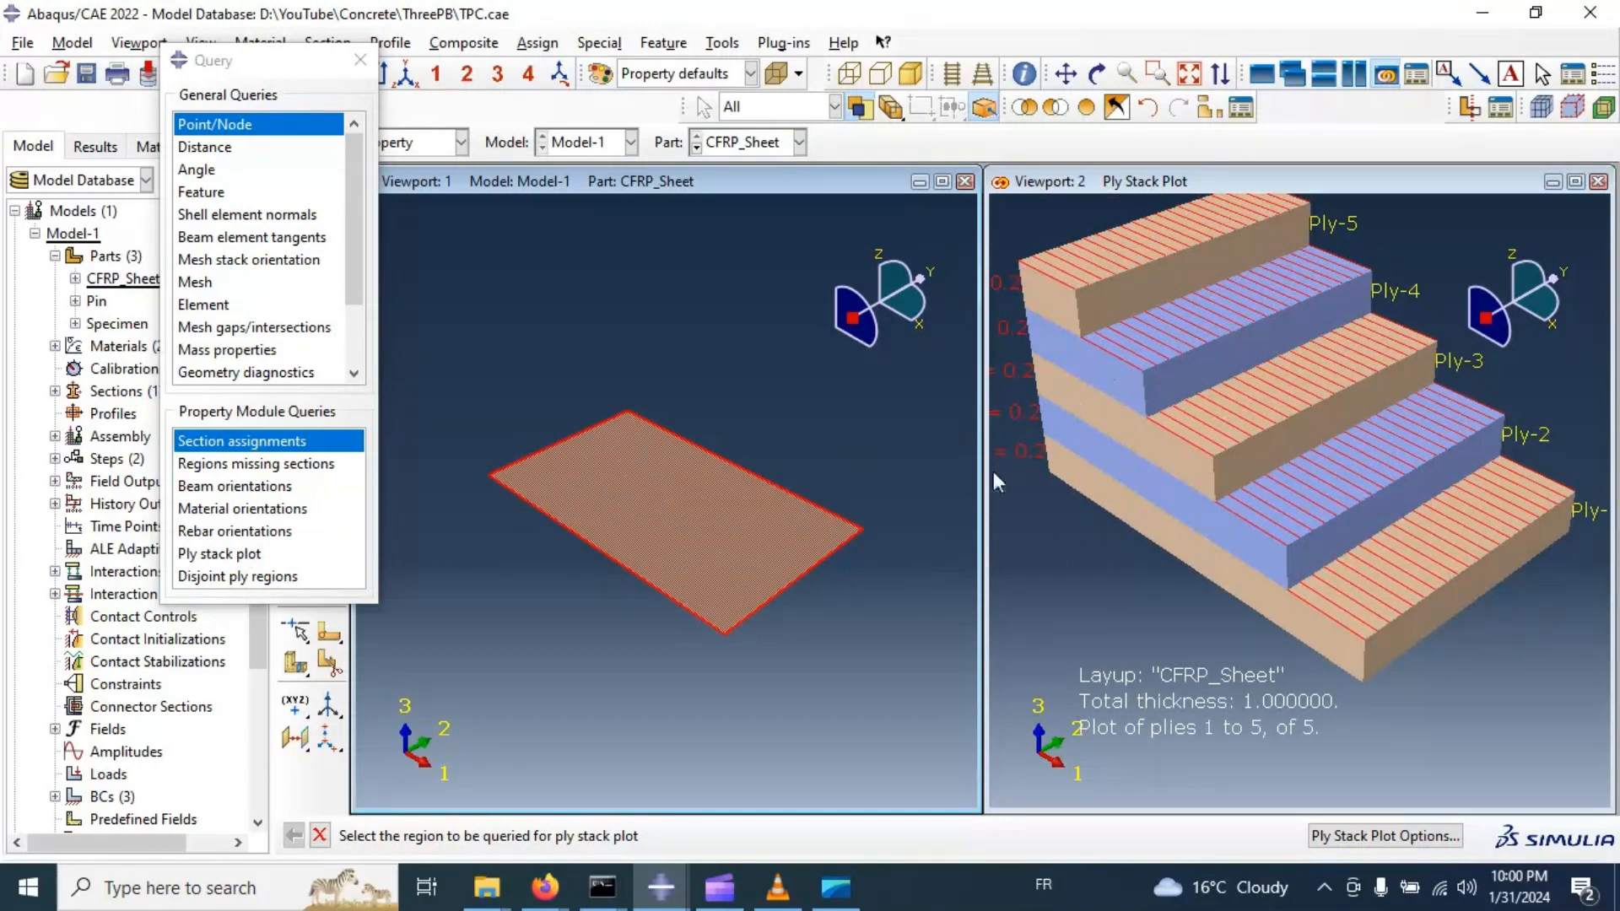
pyautogui.click(1598, 181)
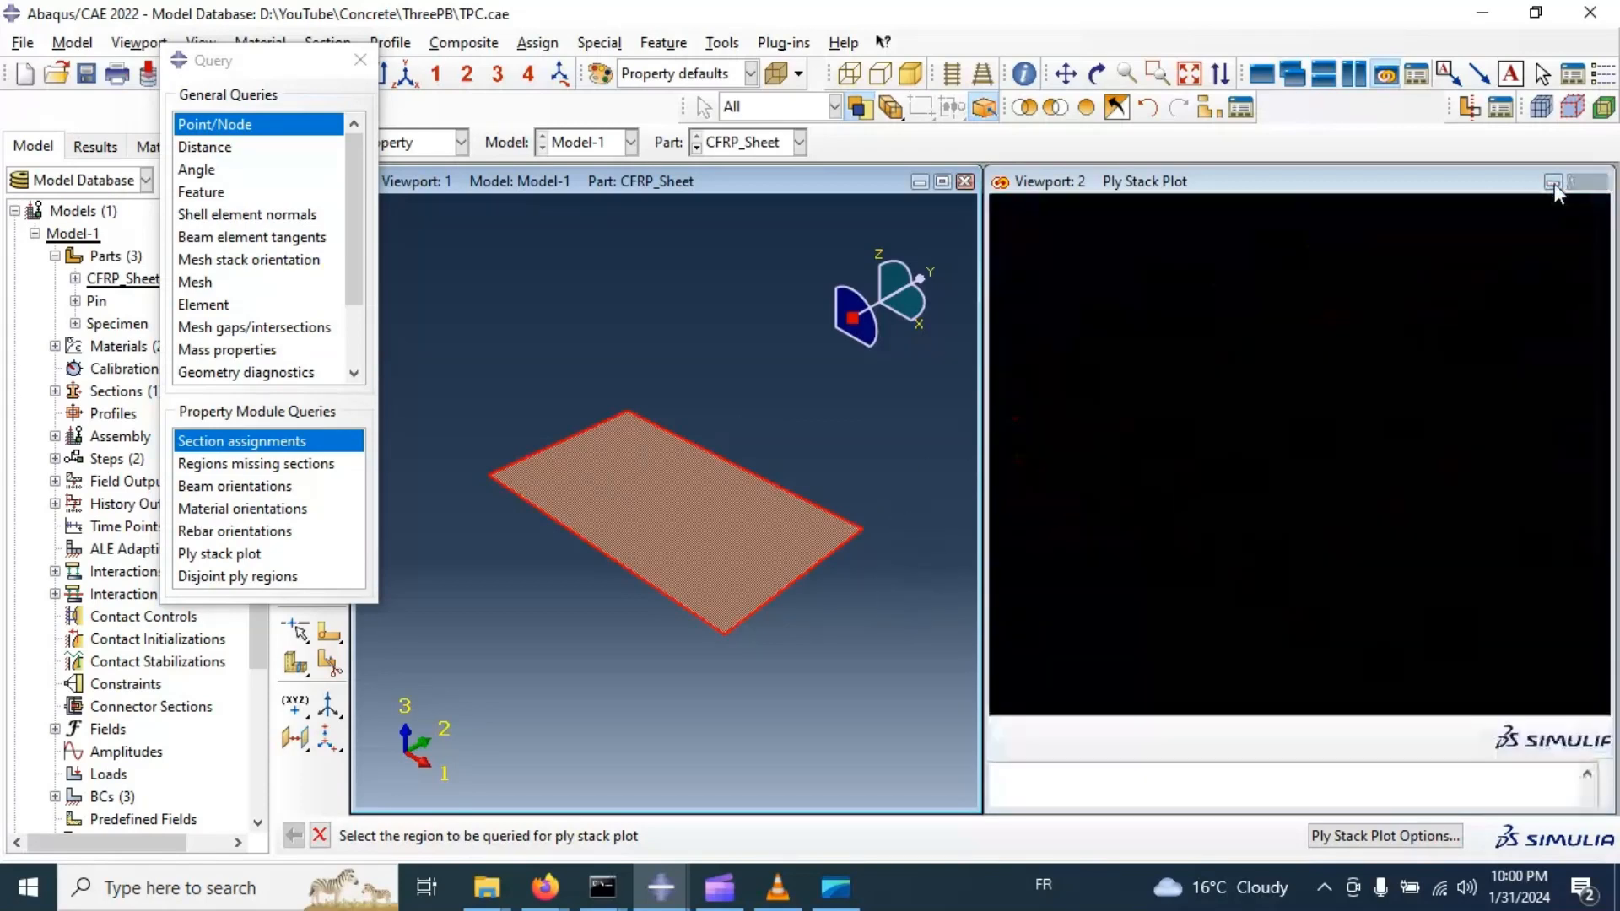
pyautogui.click(942, 182)
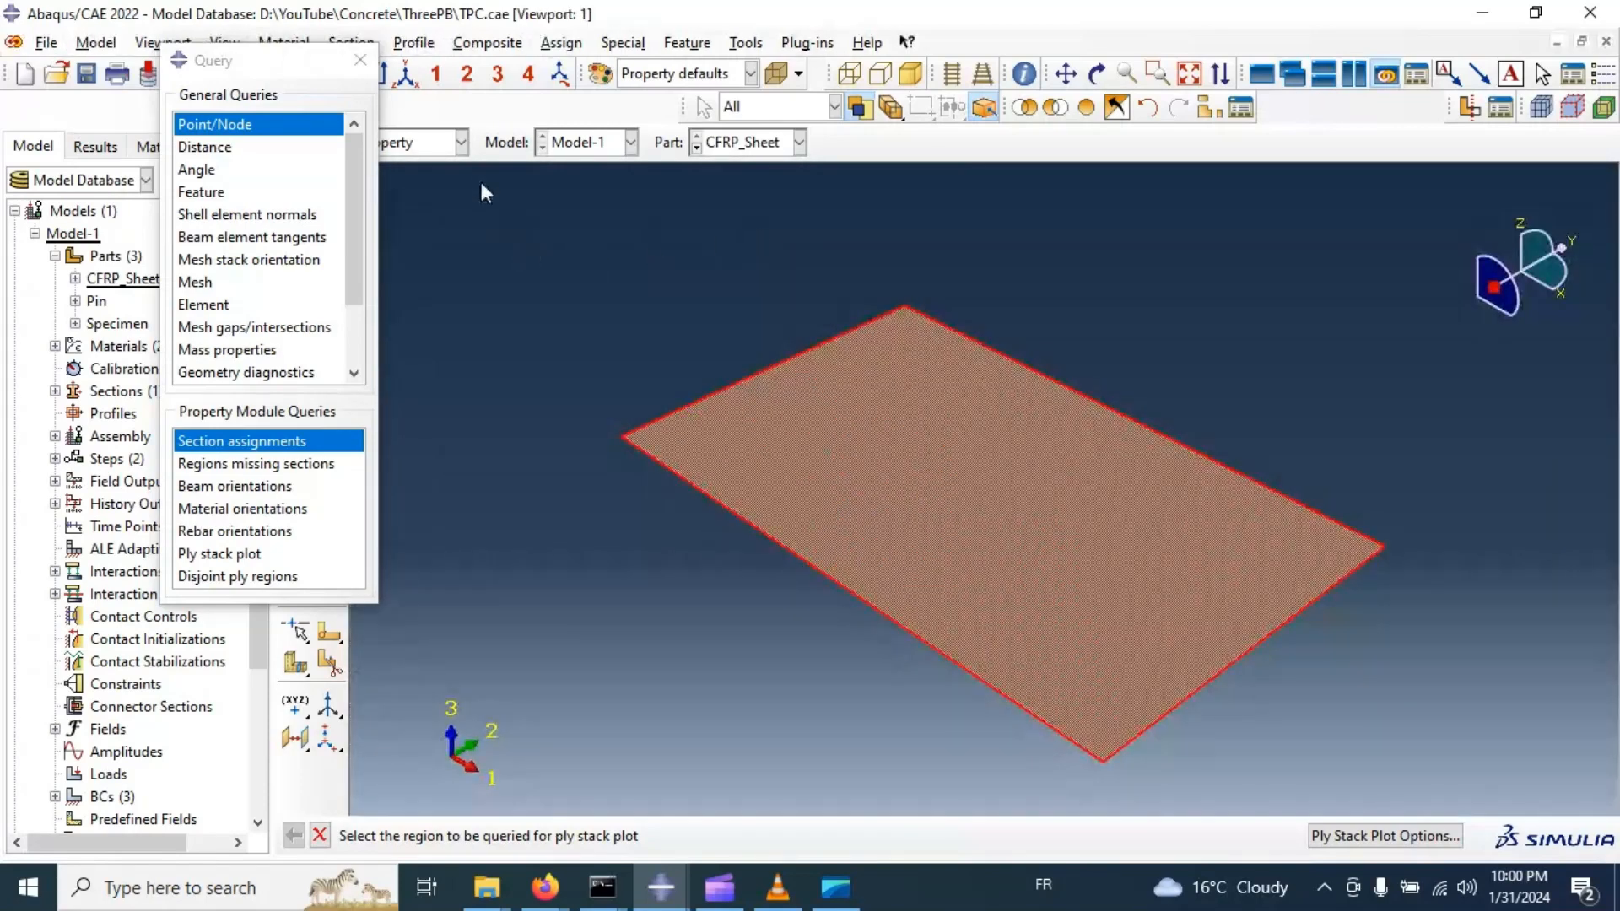
pyautogui.click(360, 61)
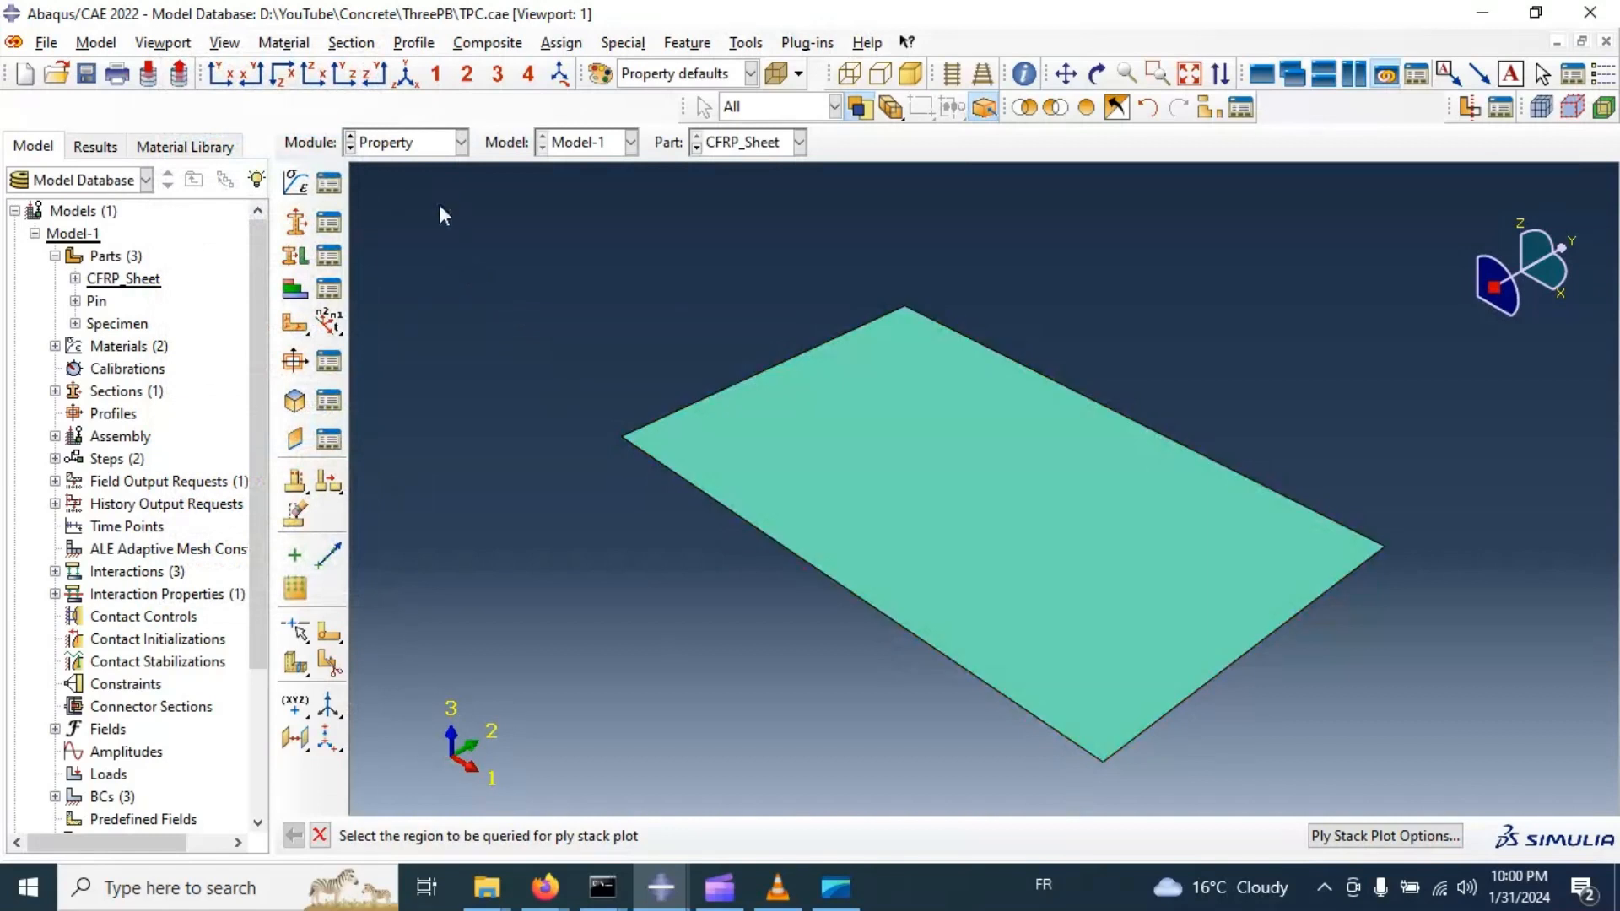
# In the Assembly module, add a dependent instance of the CFRP_Sheet part, auto-offset from the other instances.
pyautogui.click(413, 148)
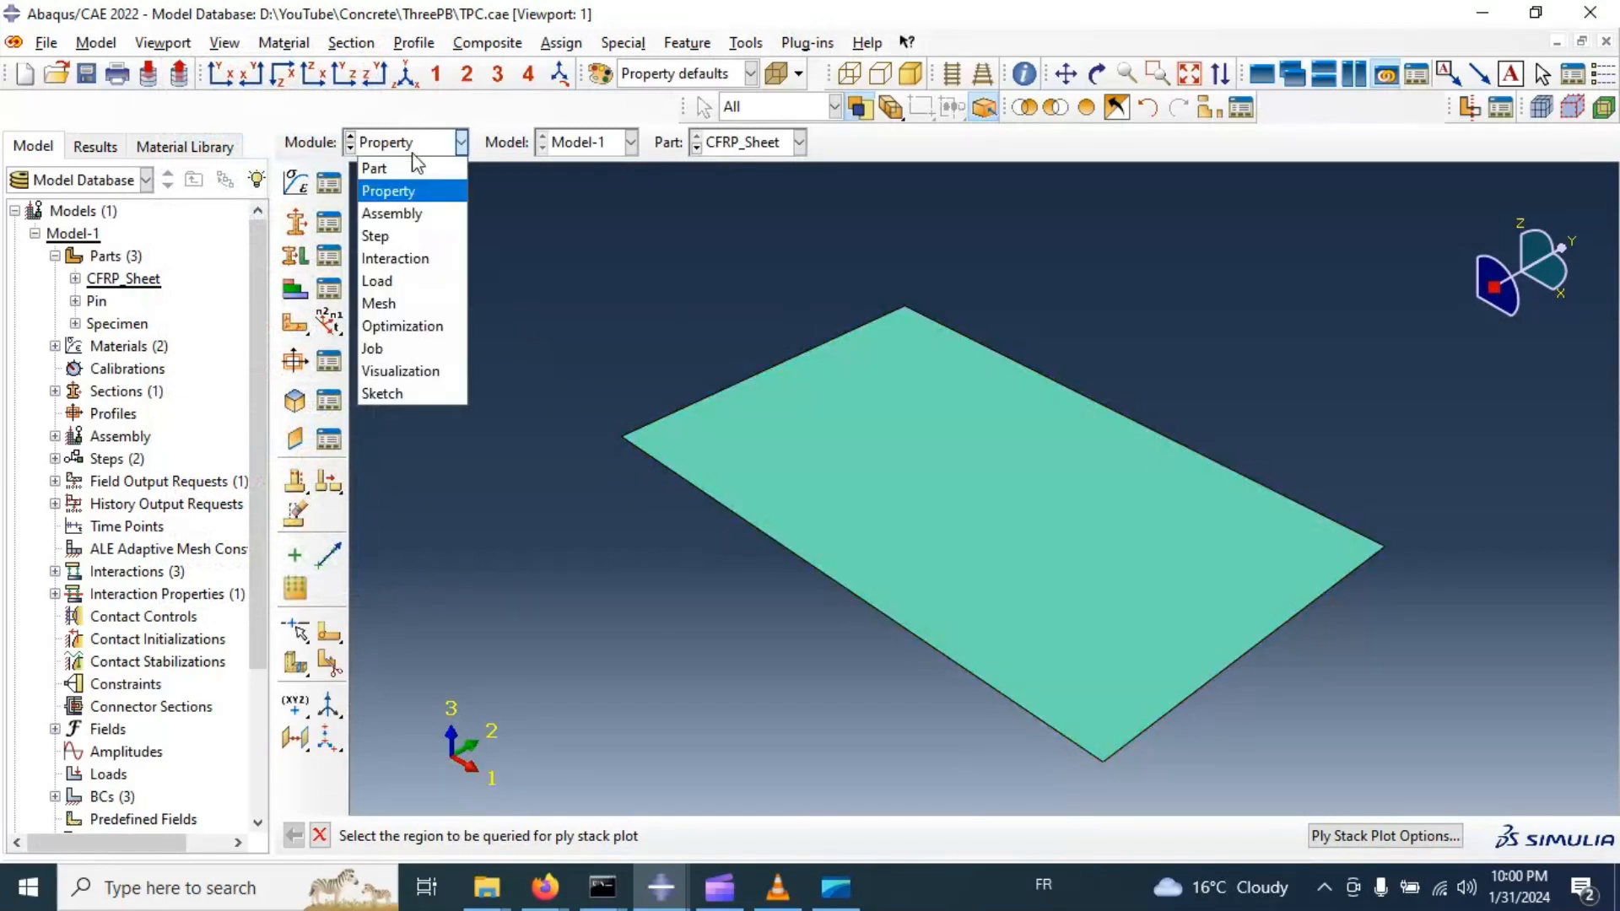
pyautogui.click(406, 221)
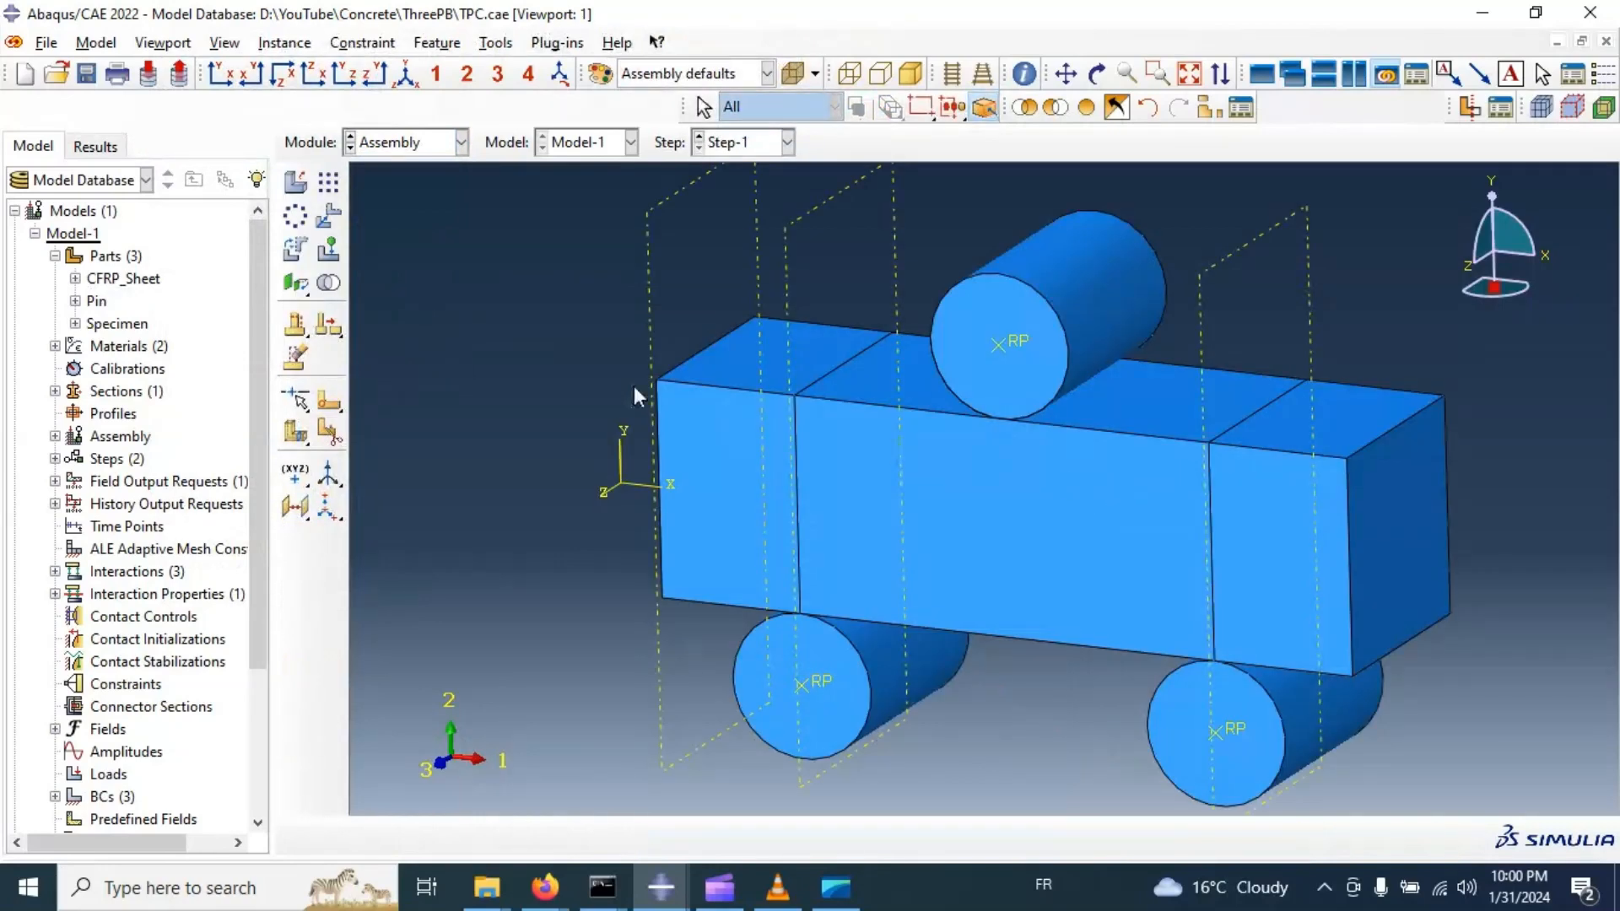
pyautogui.click(295, 181)
pyautogui.click(117, 243)
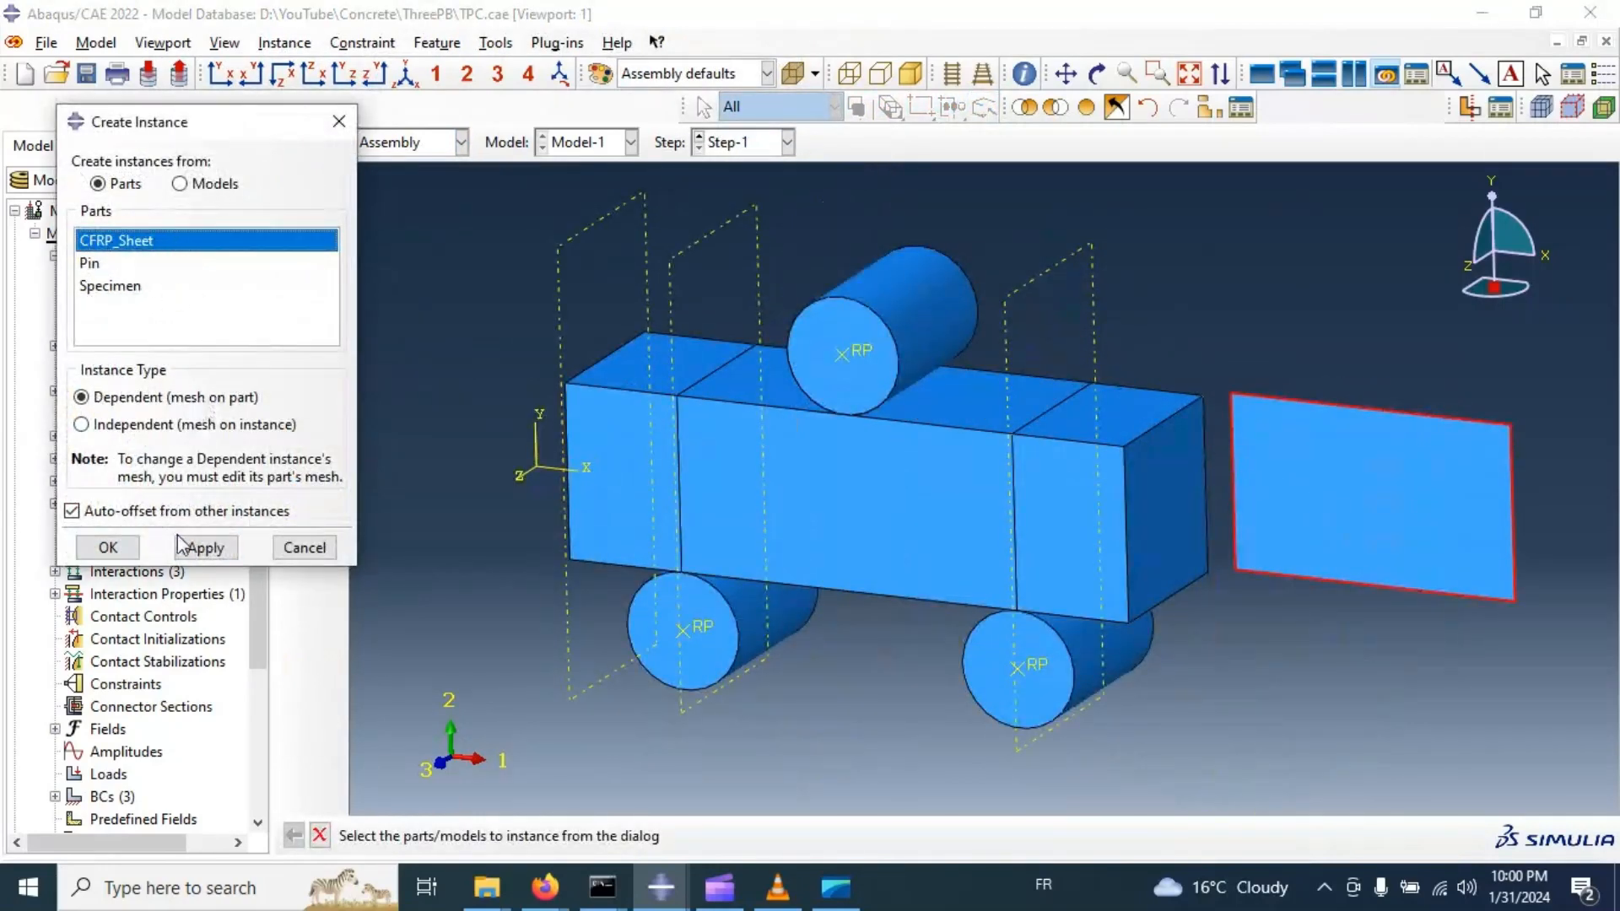
pyautogui.click(204, 549)
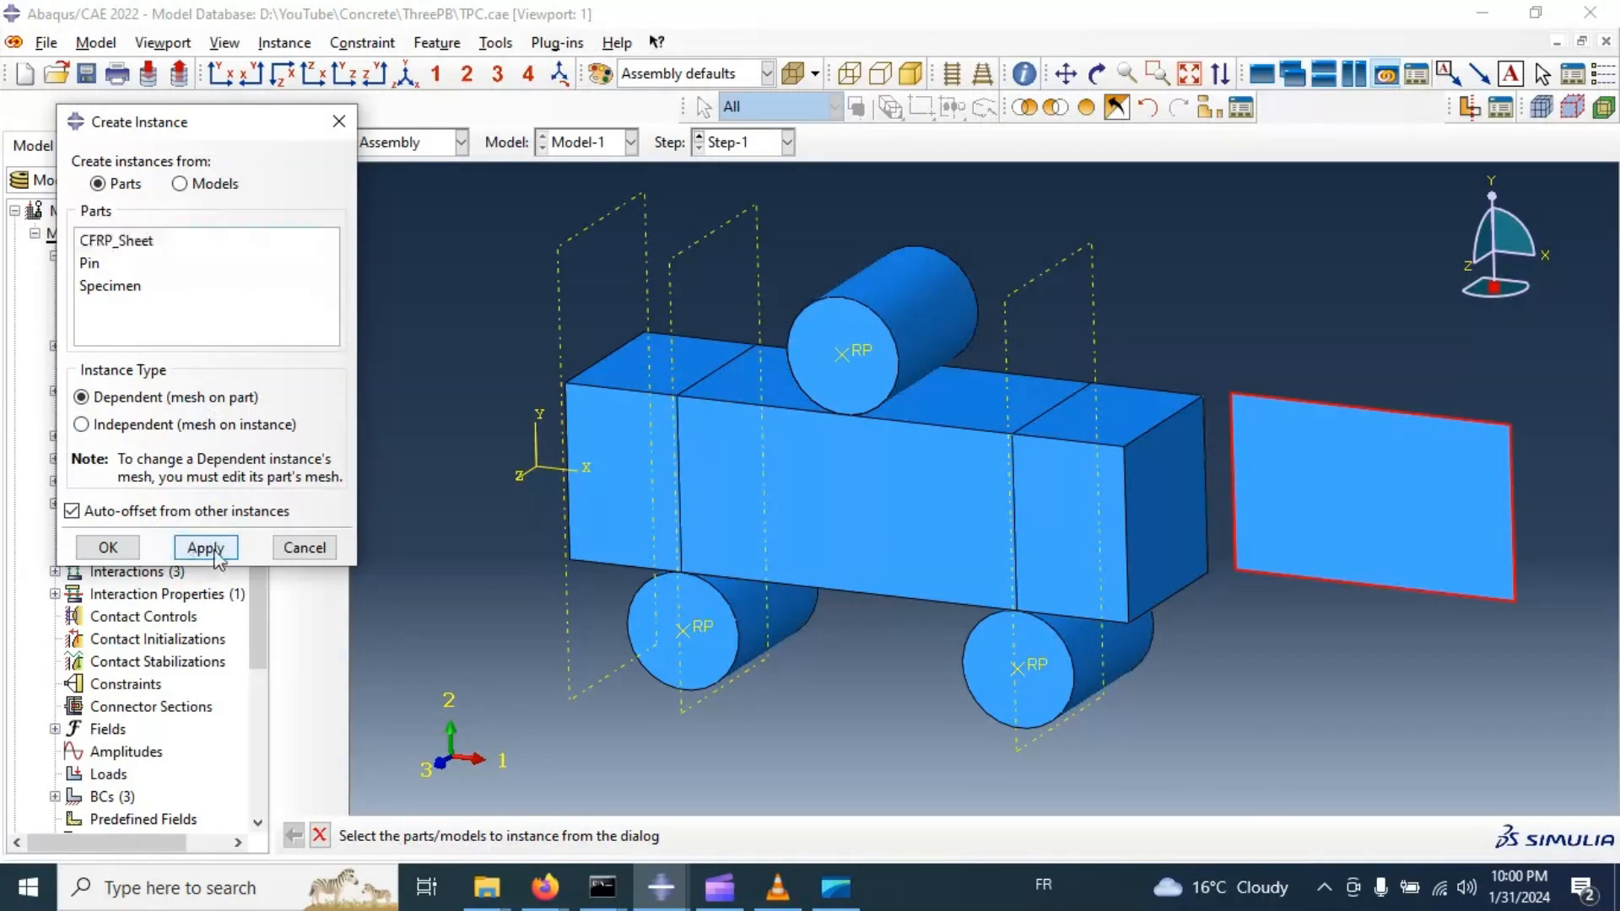
pyautogui.click(316, 553)
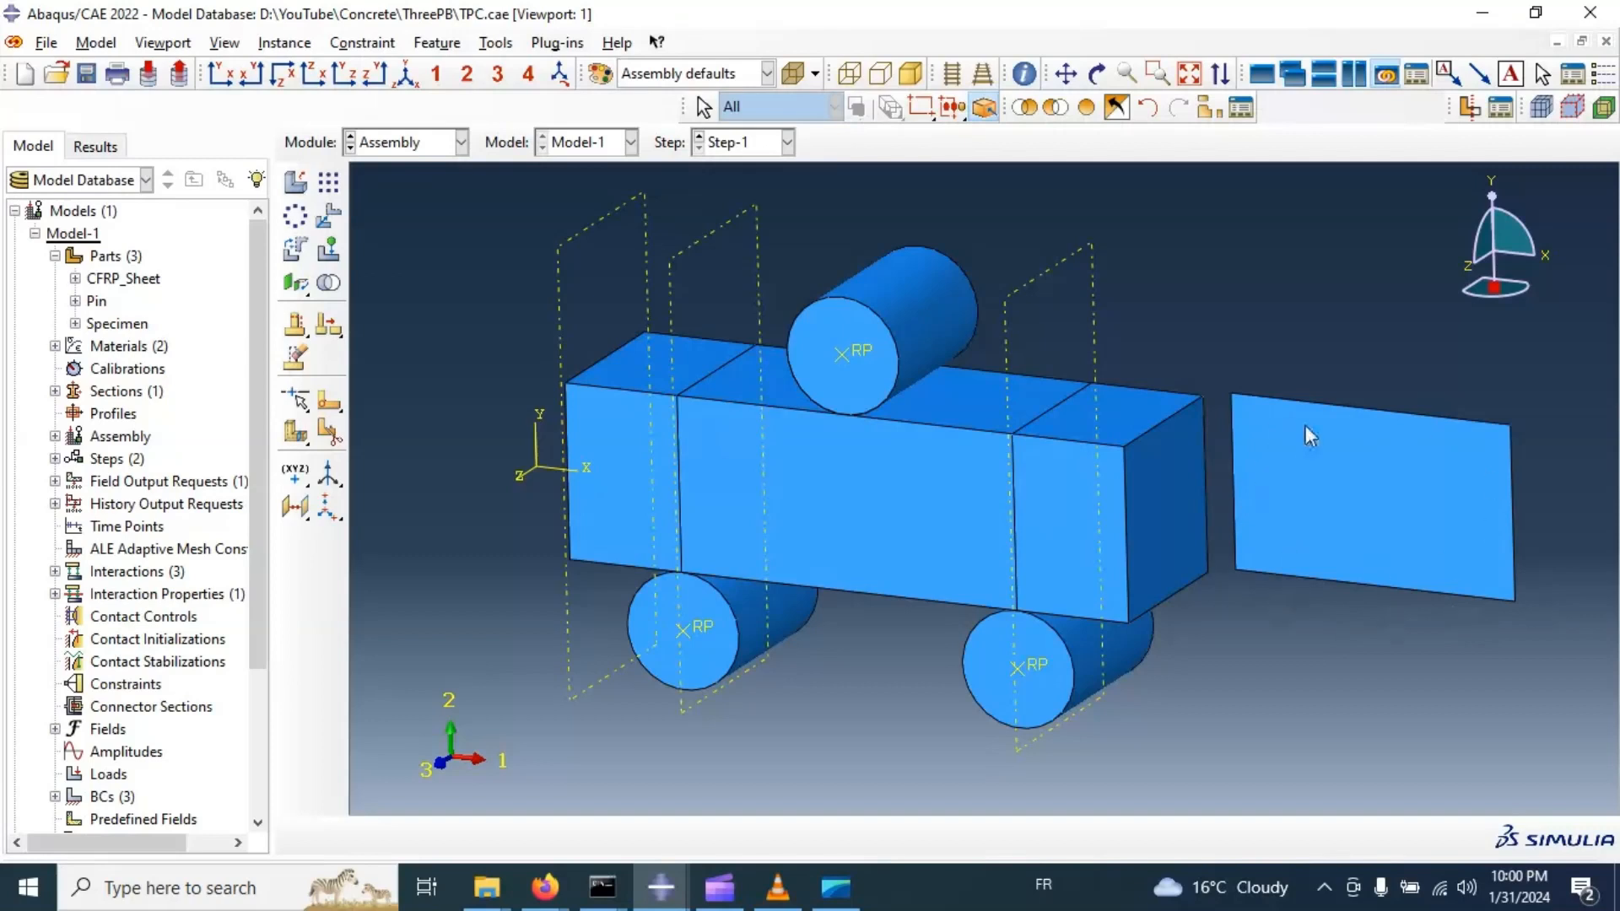
# Rotate the CFRP sheet instance 90 degrees about its lower long edge so it lies horizontally.
pyautogui.click(296, 253)
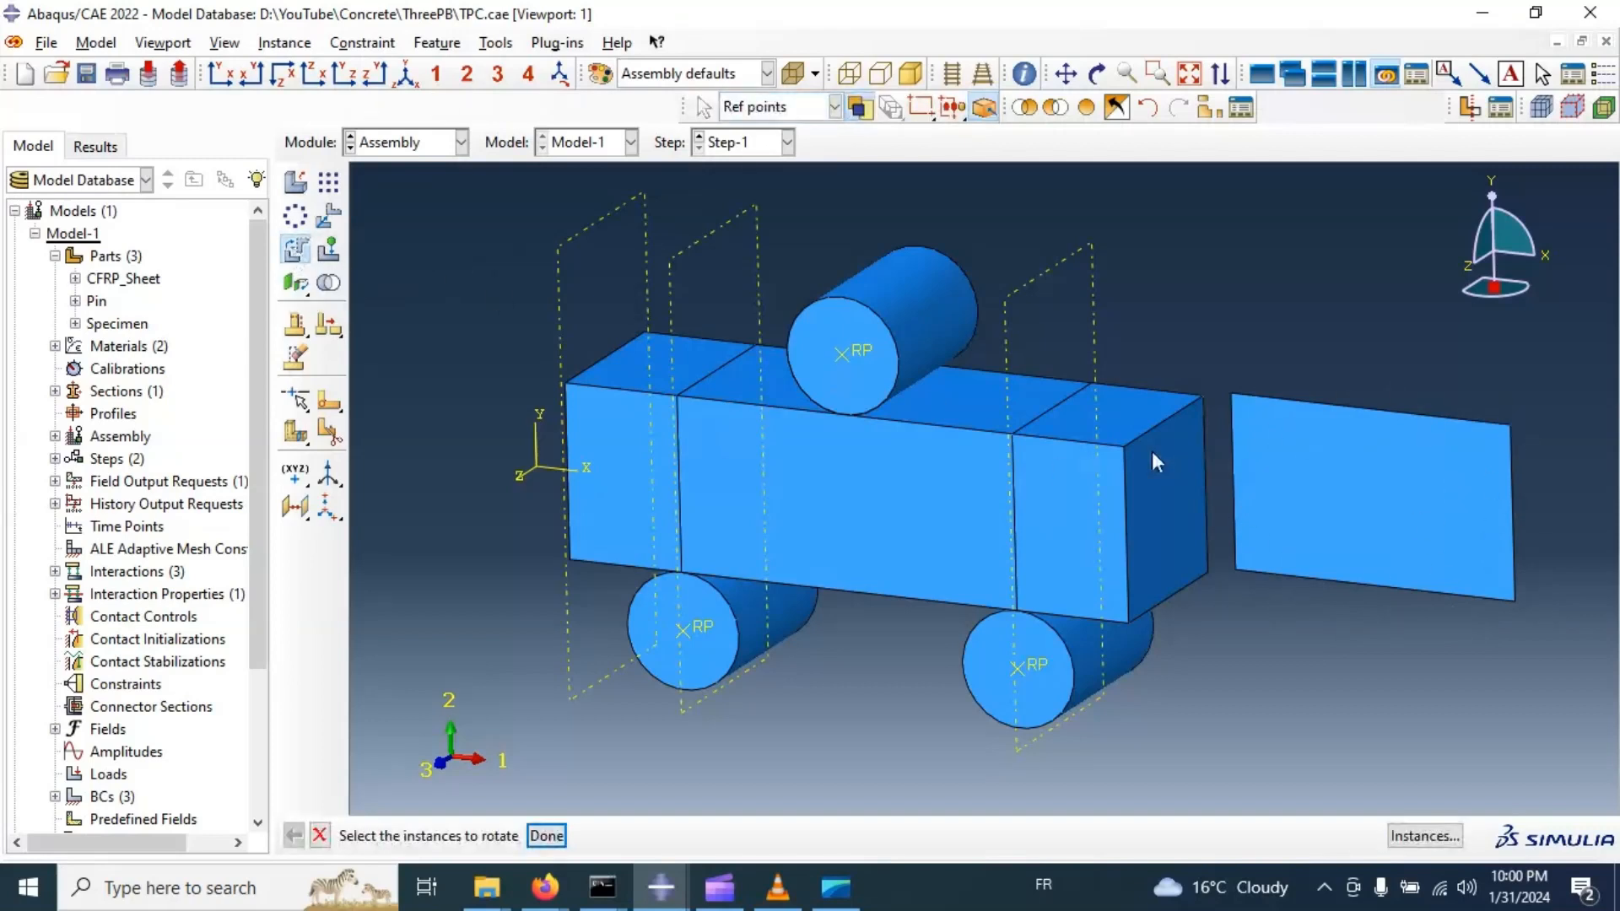
pyautogui.click(1329, 495)
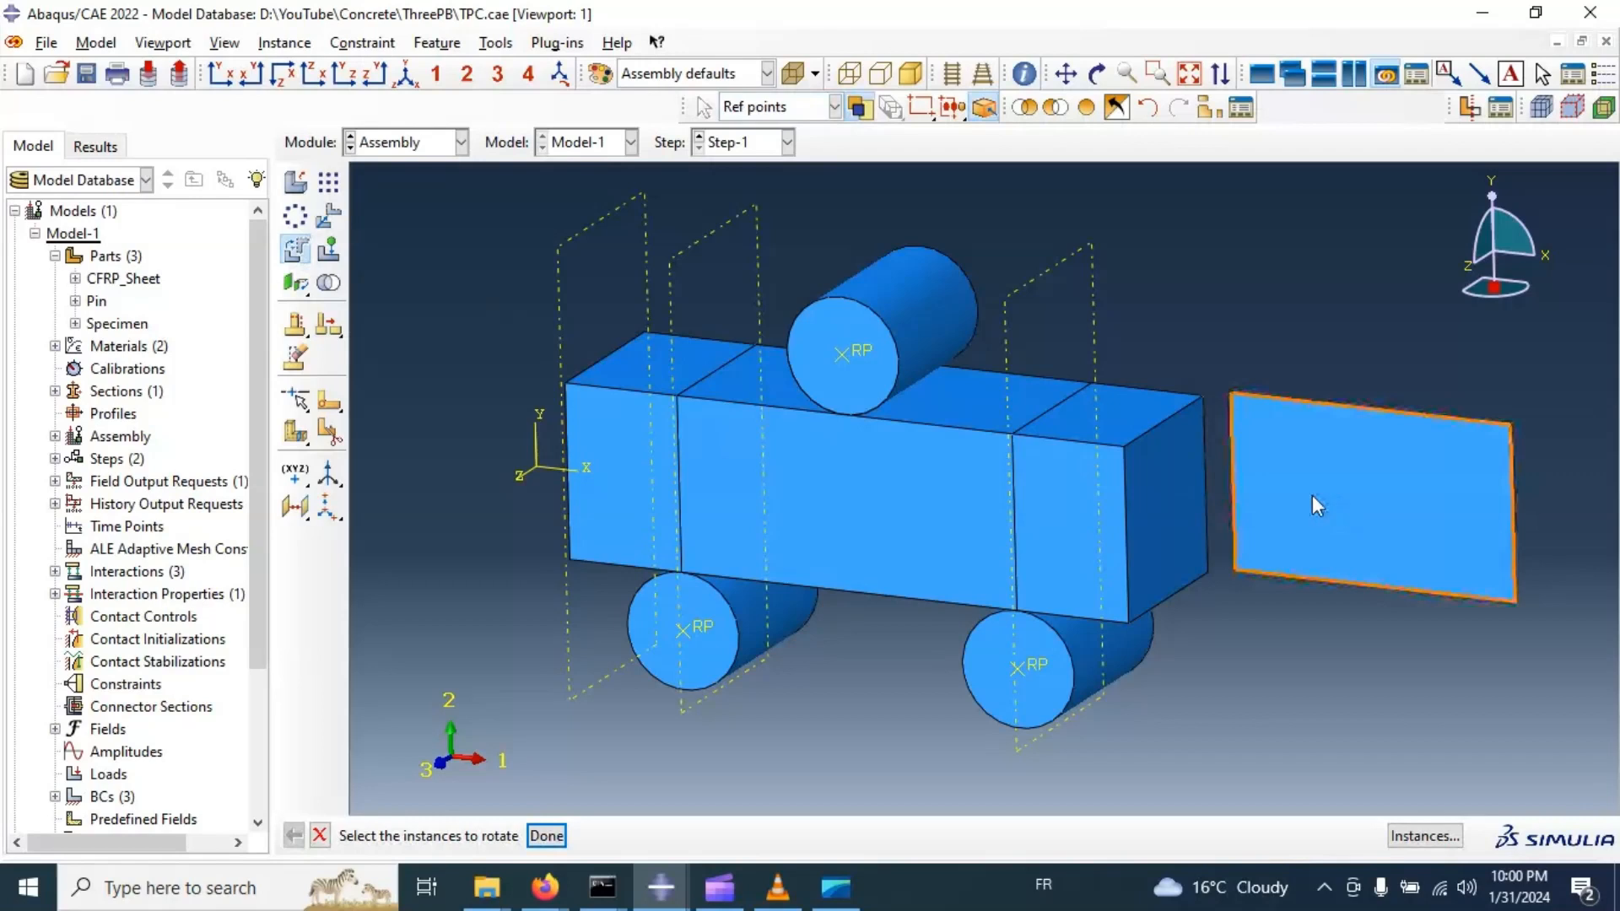
pyautogui.click(547, 835)
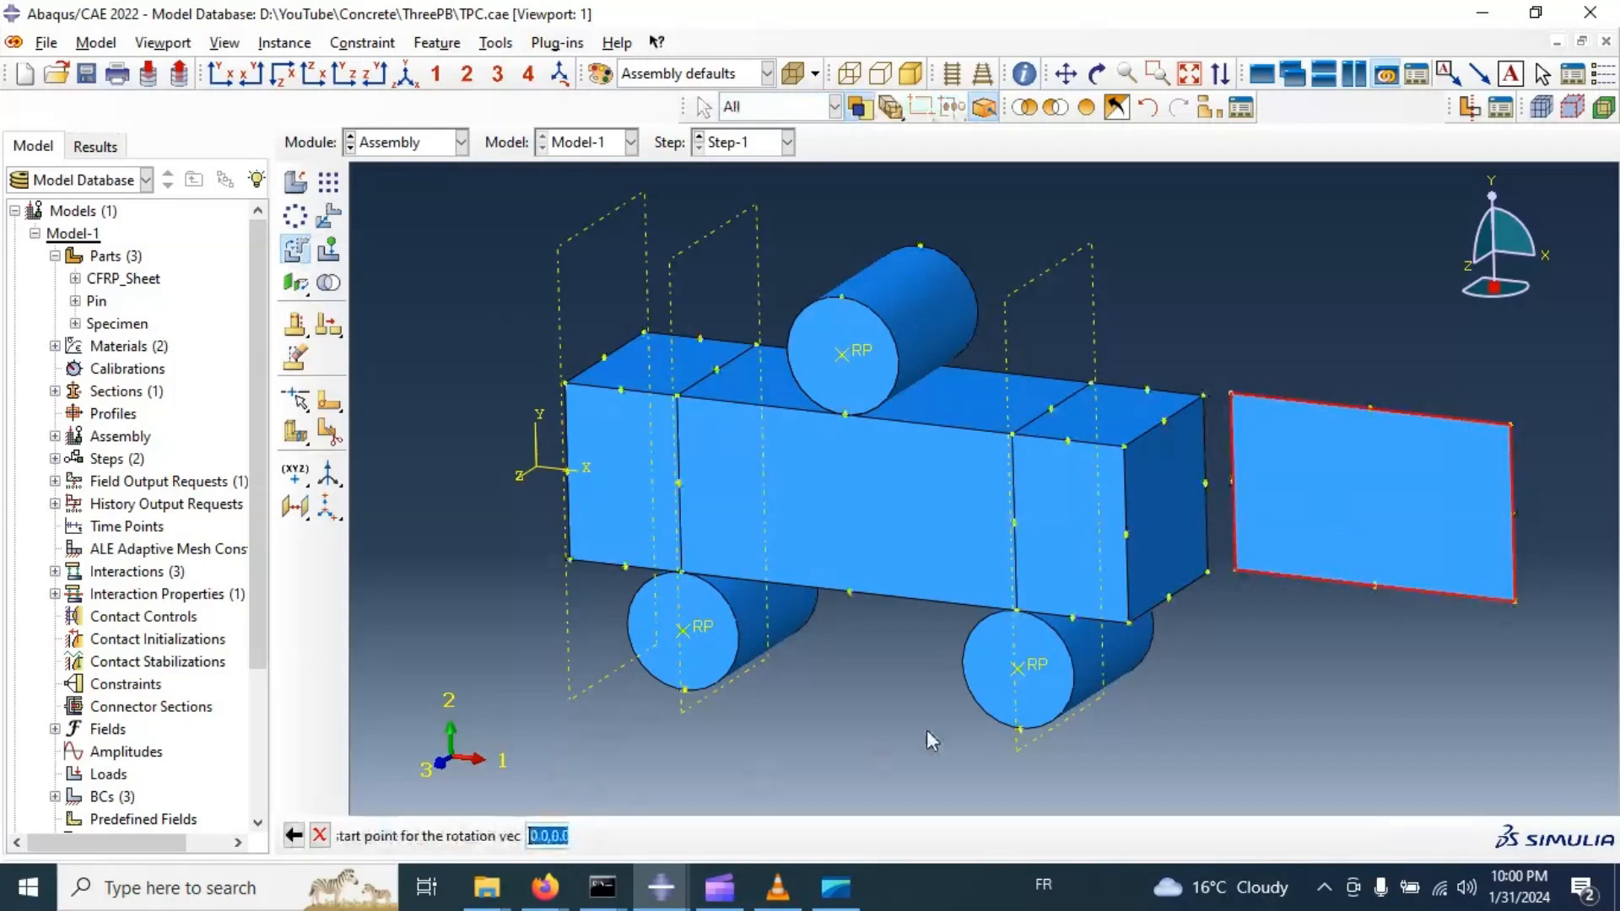
pyautogui.click(1234, 571)
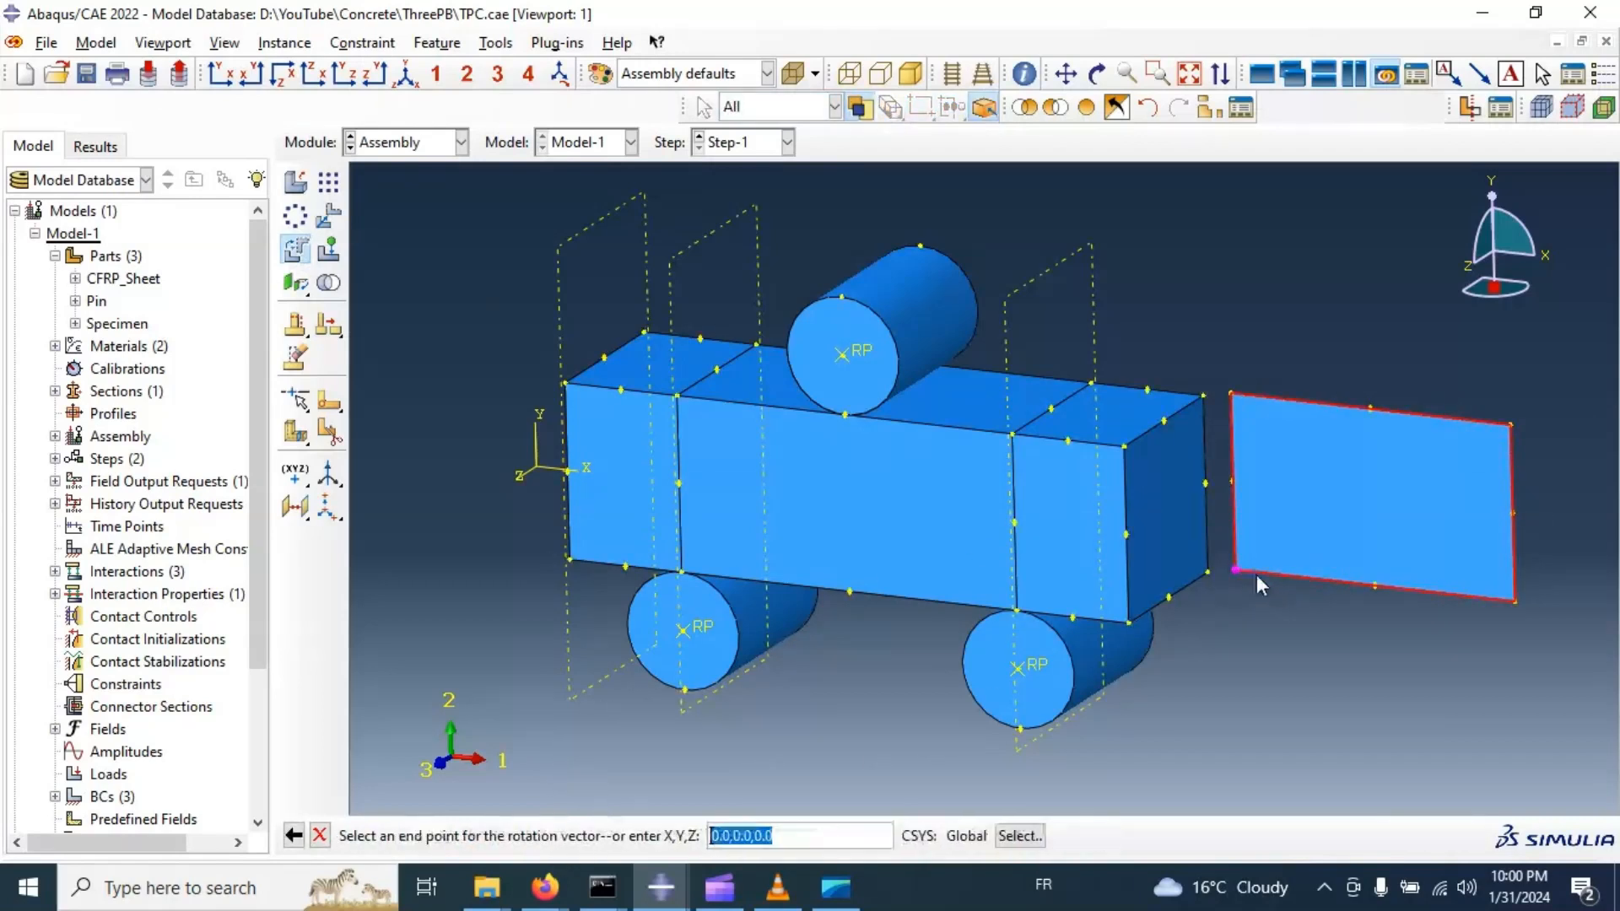
pyautogui.click(1514, 601)
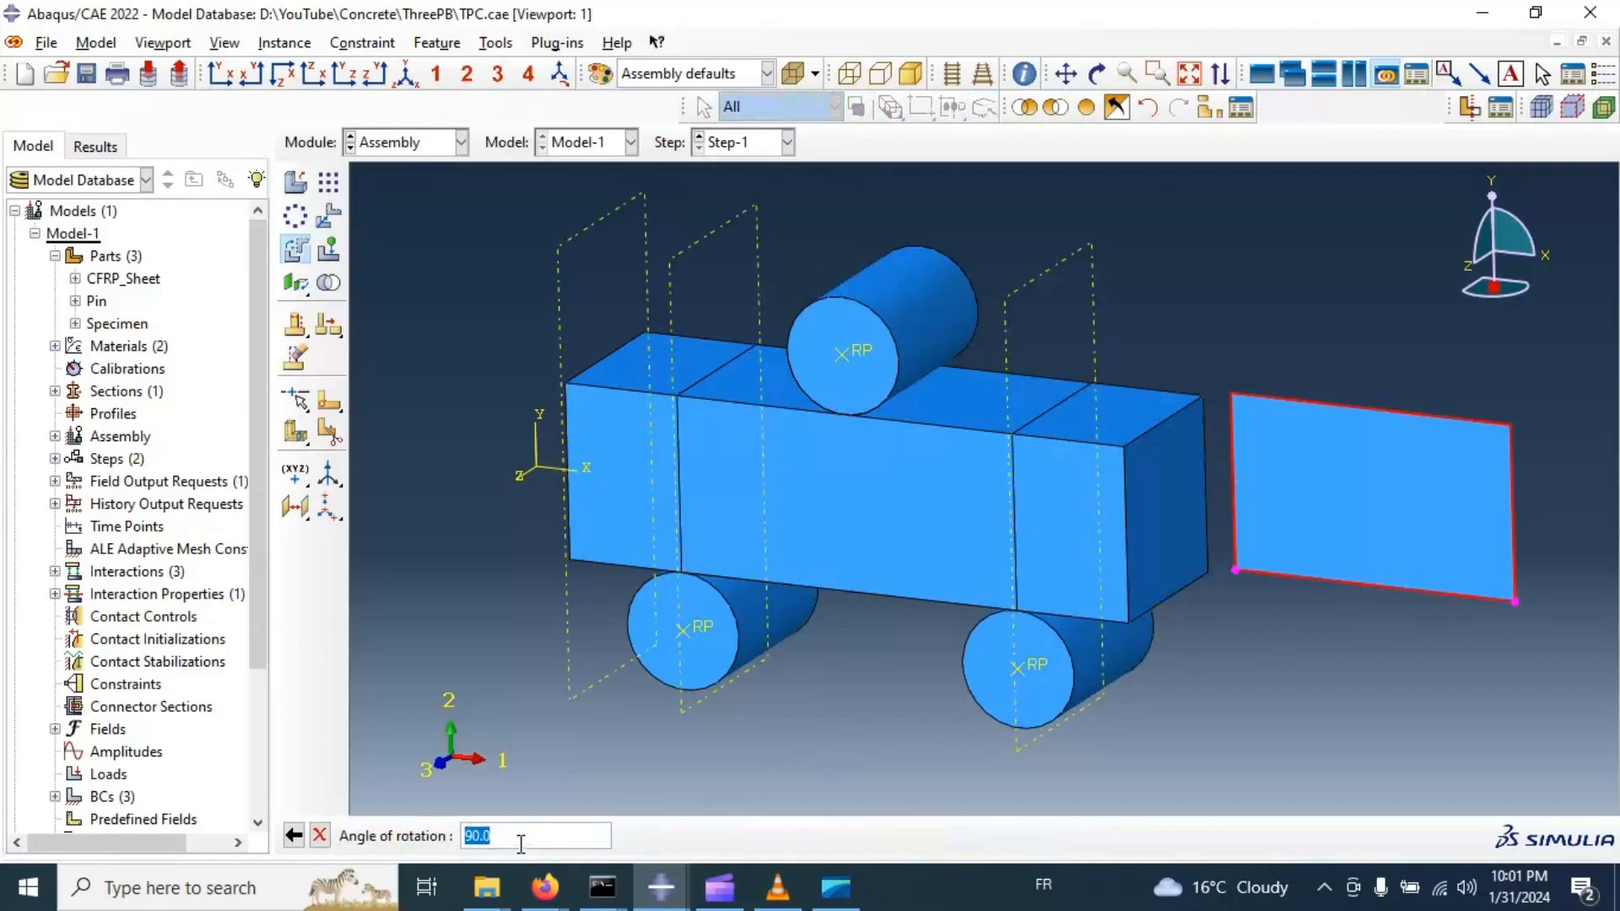
pyautogui.press('Return')
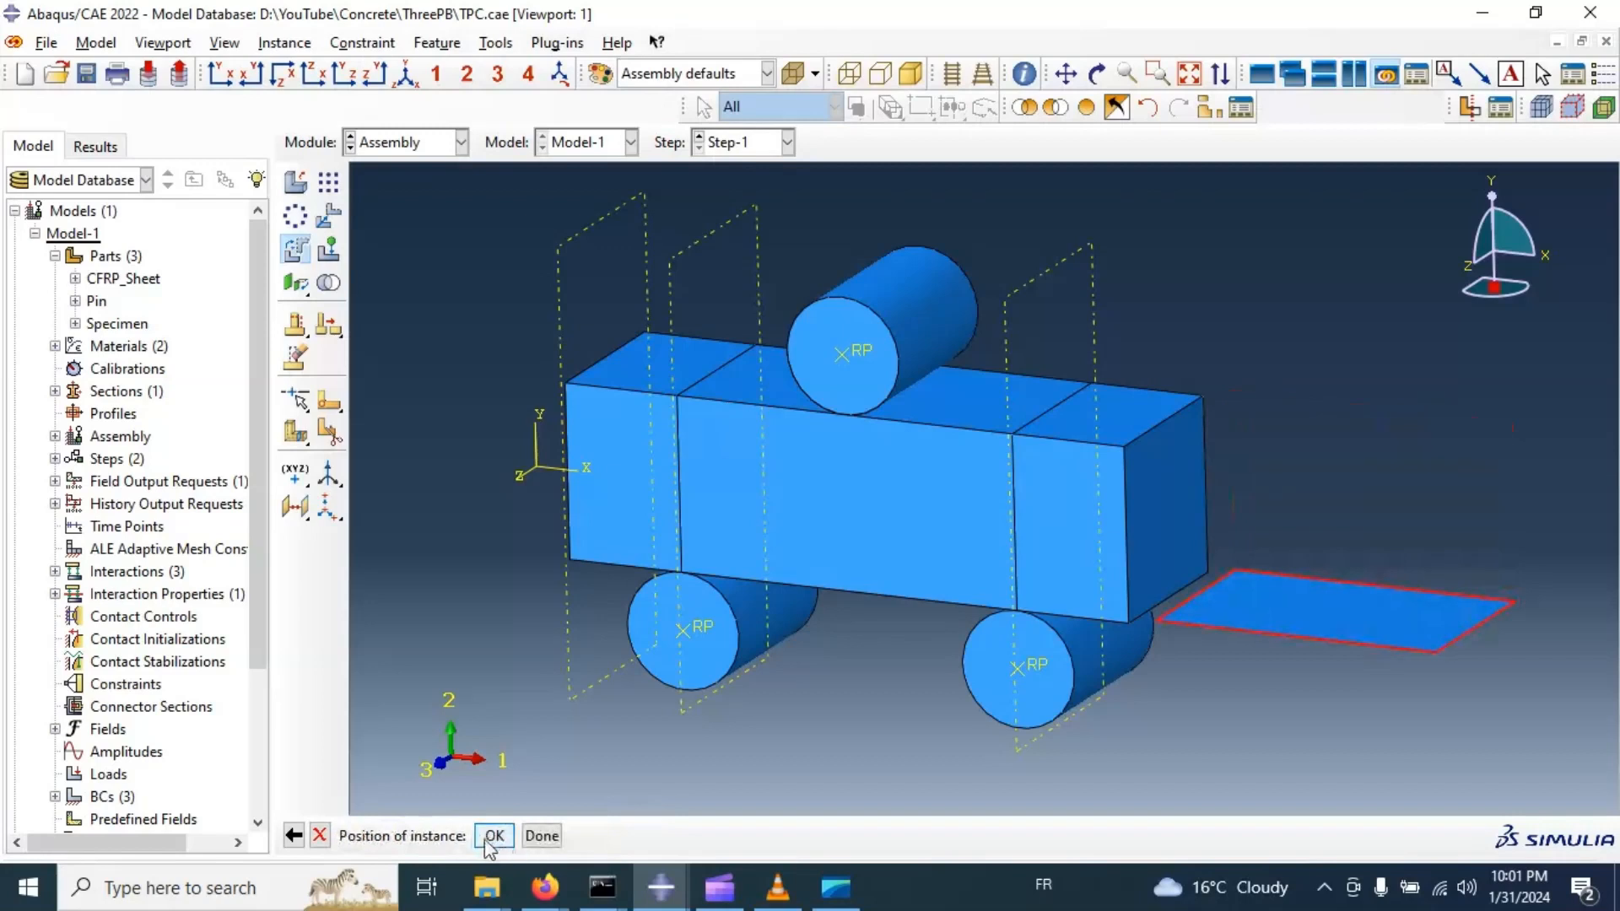
pyautogui.click(496, 837)
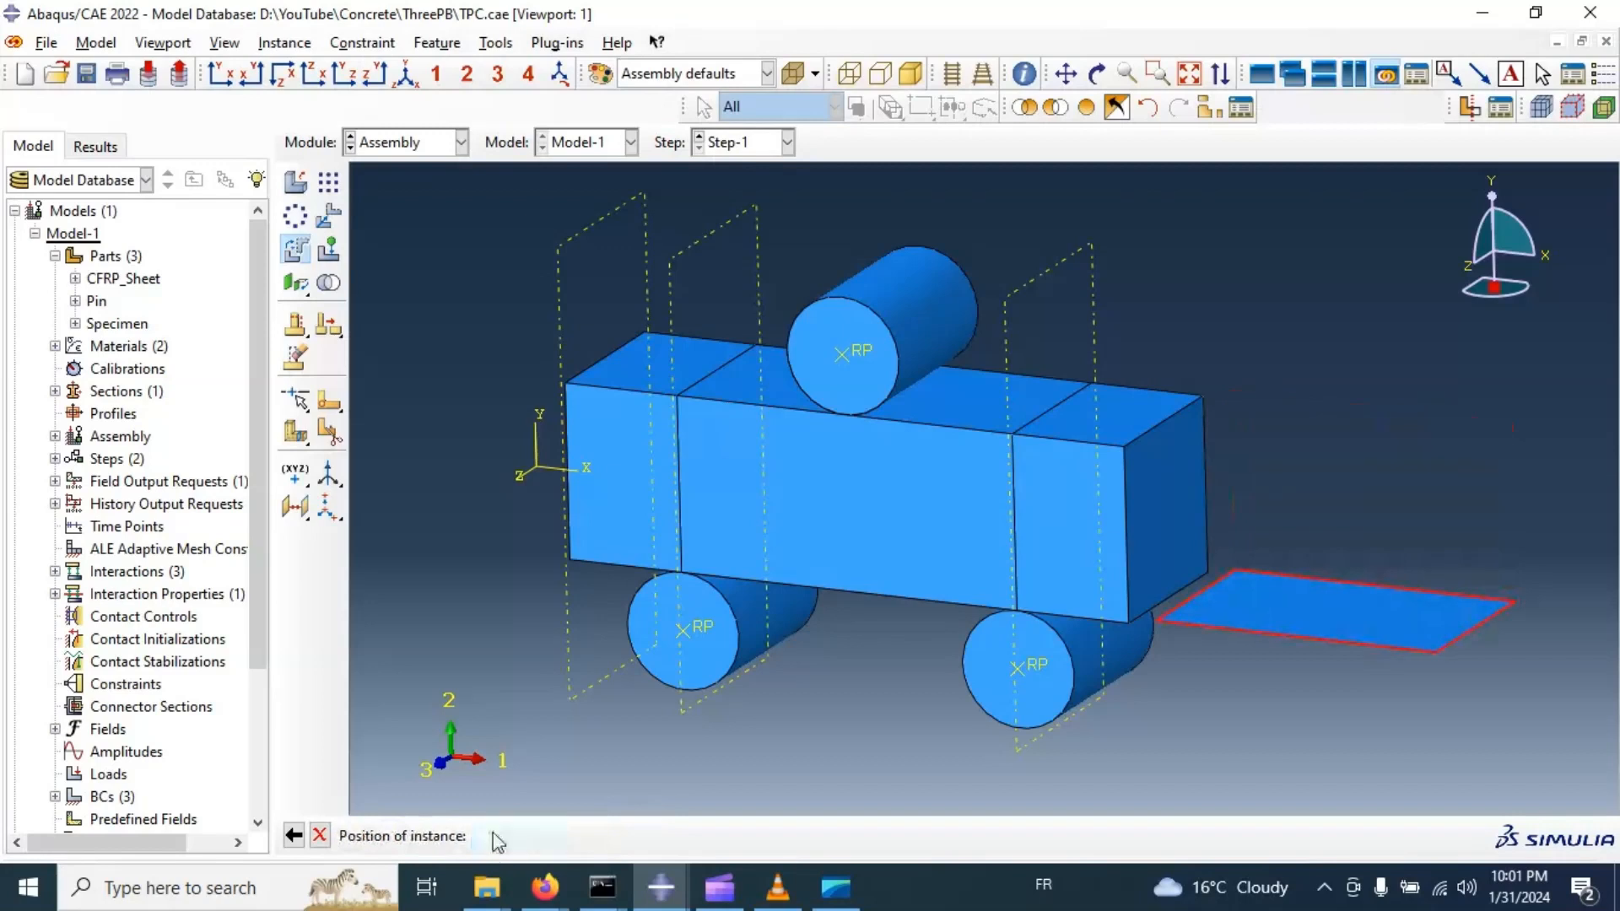
pyautogui.click(330, 221)
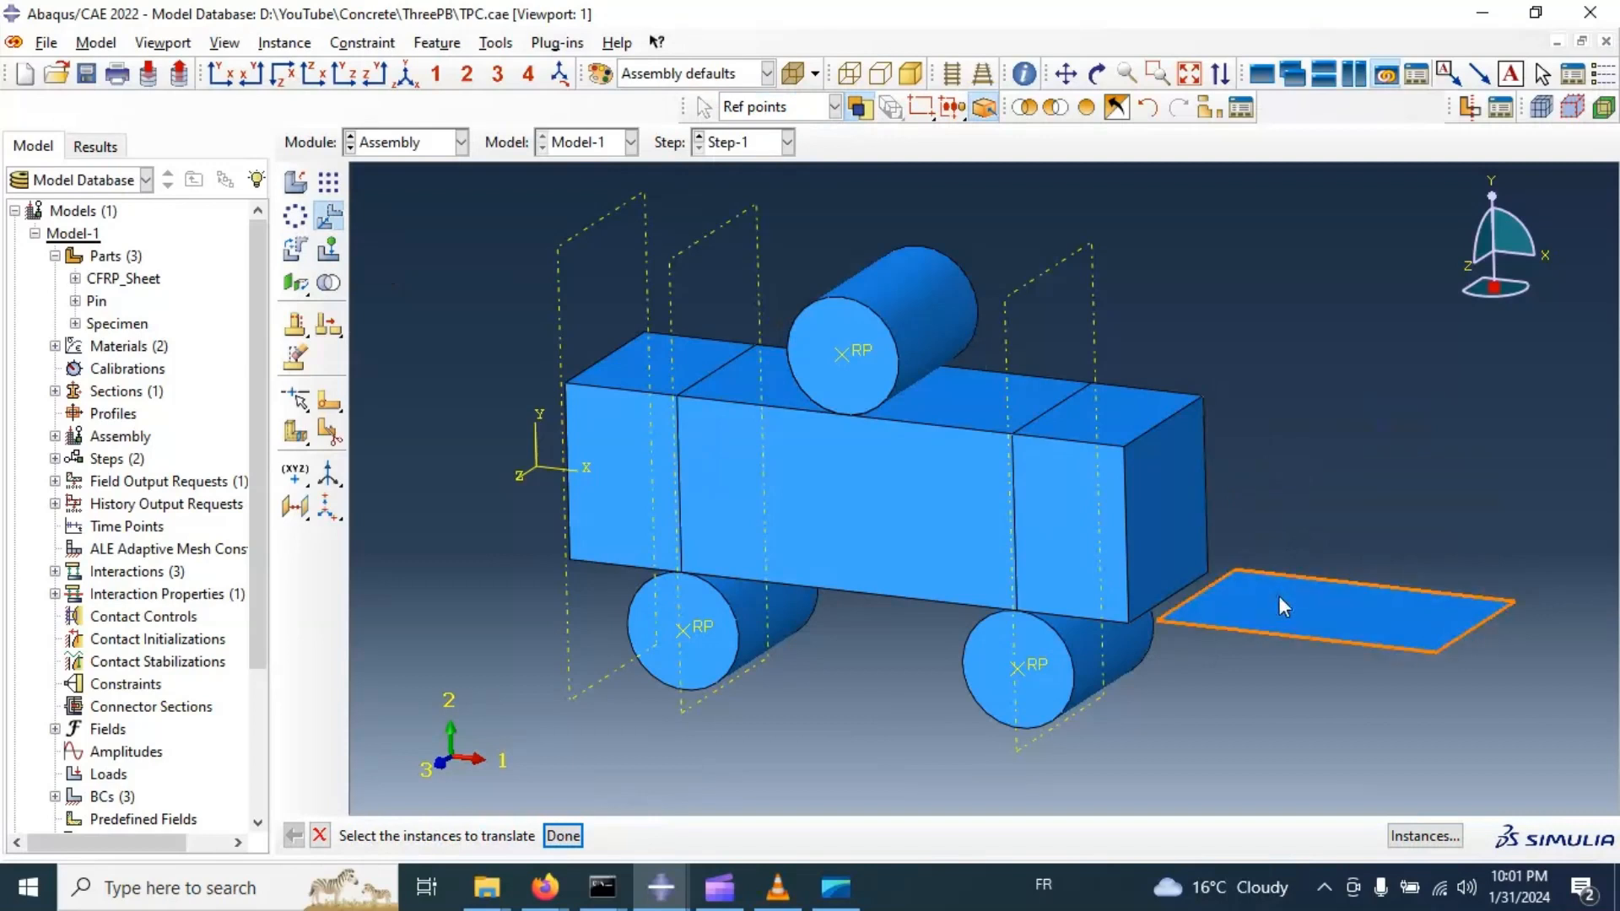
pyautogui.click(563, 835)
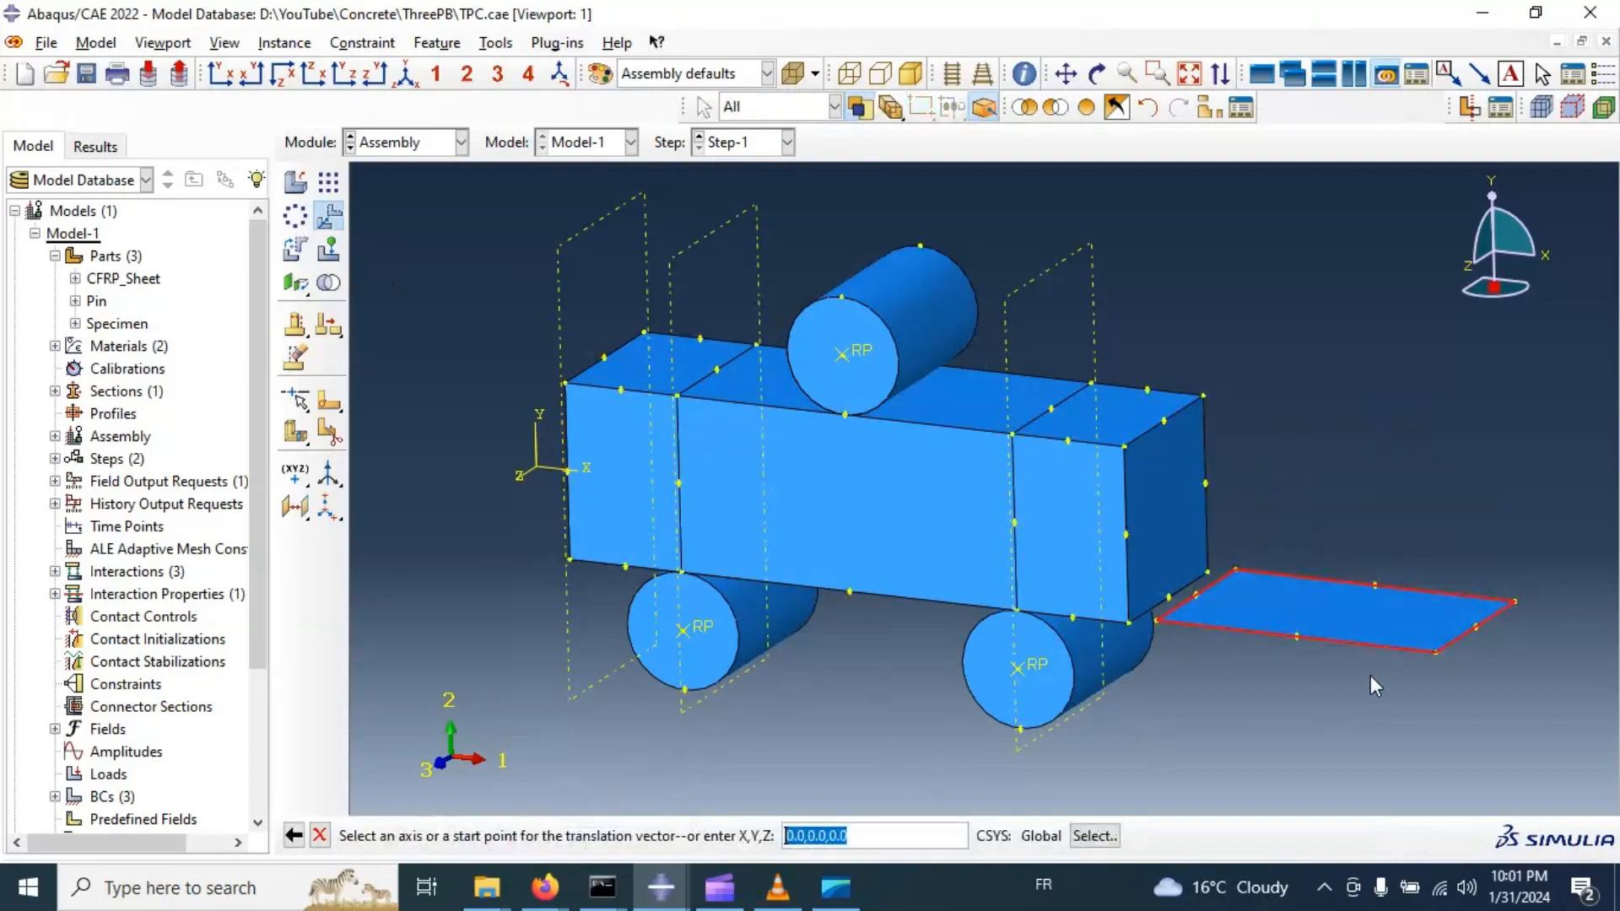
pyautogui.click(1297, 641)
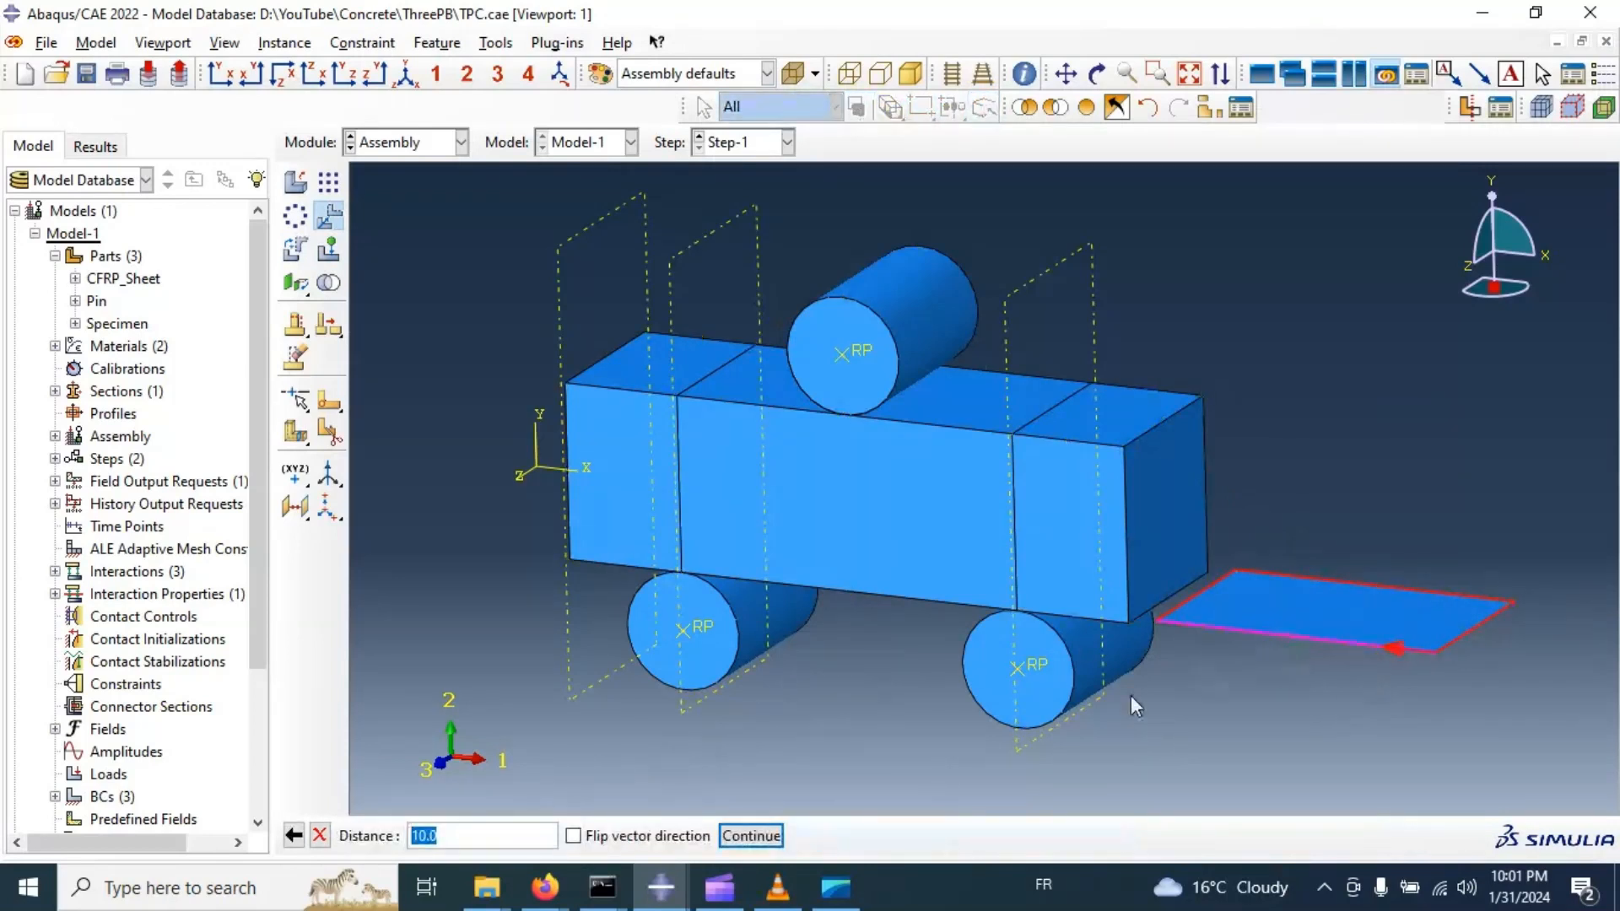
pyautogui.click(294, 836)
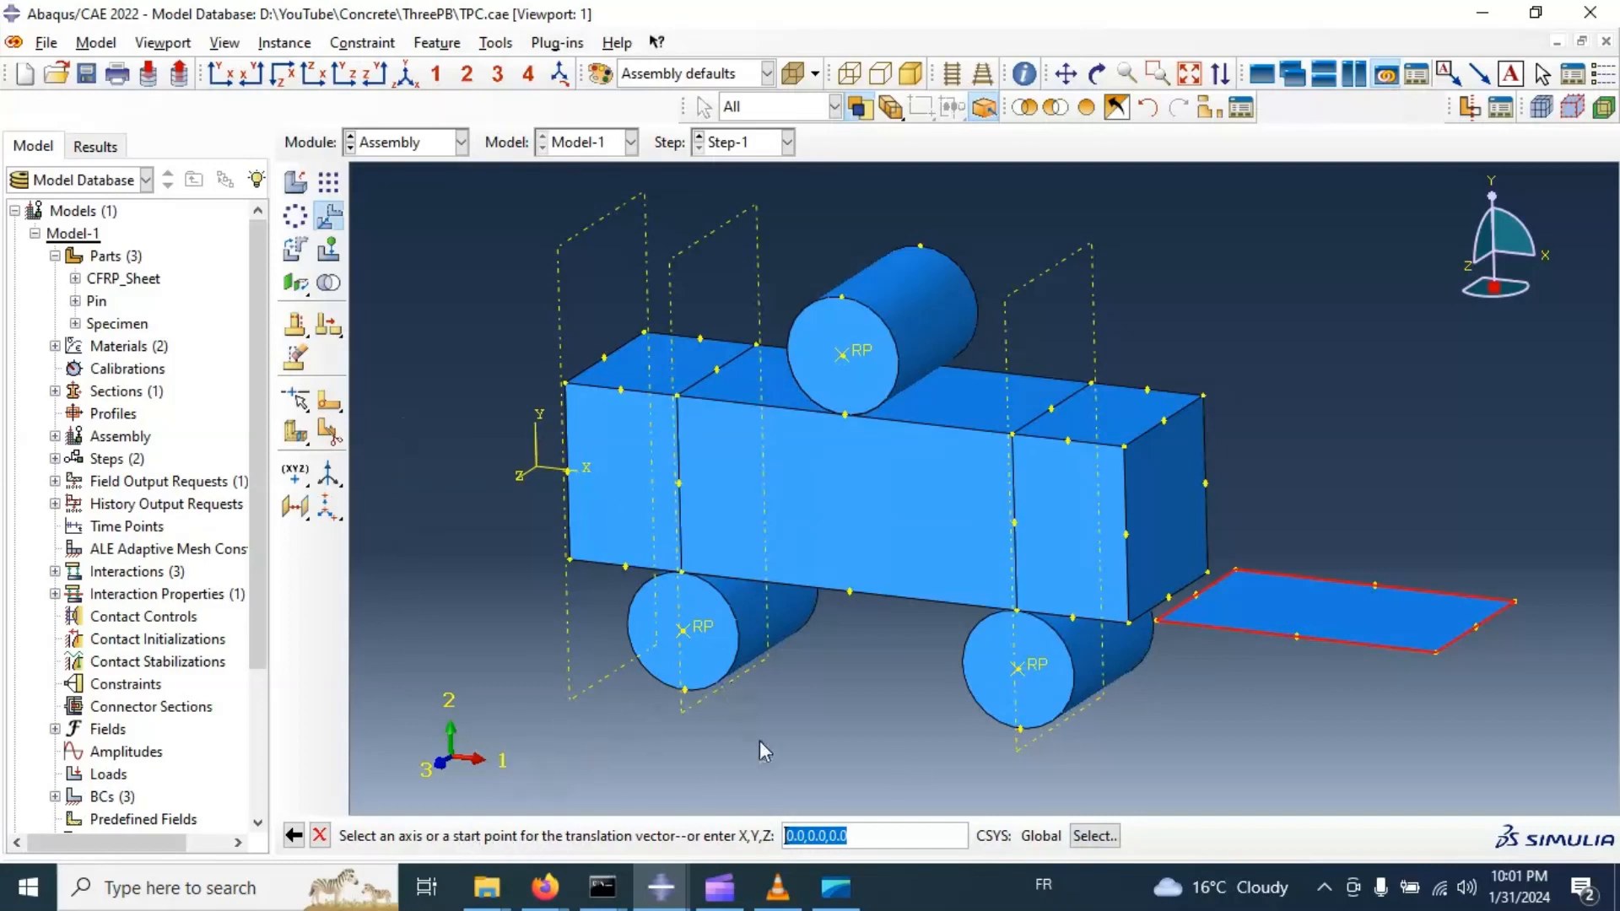
pyautogui.click(319, 836)
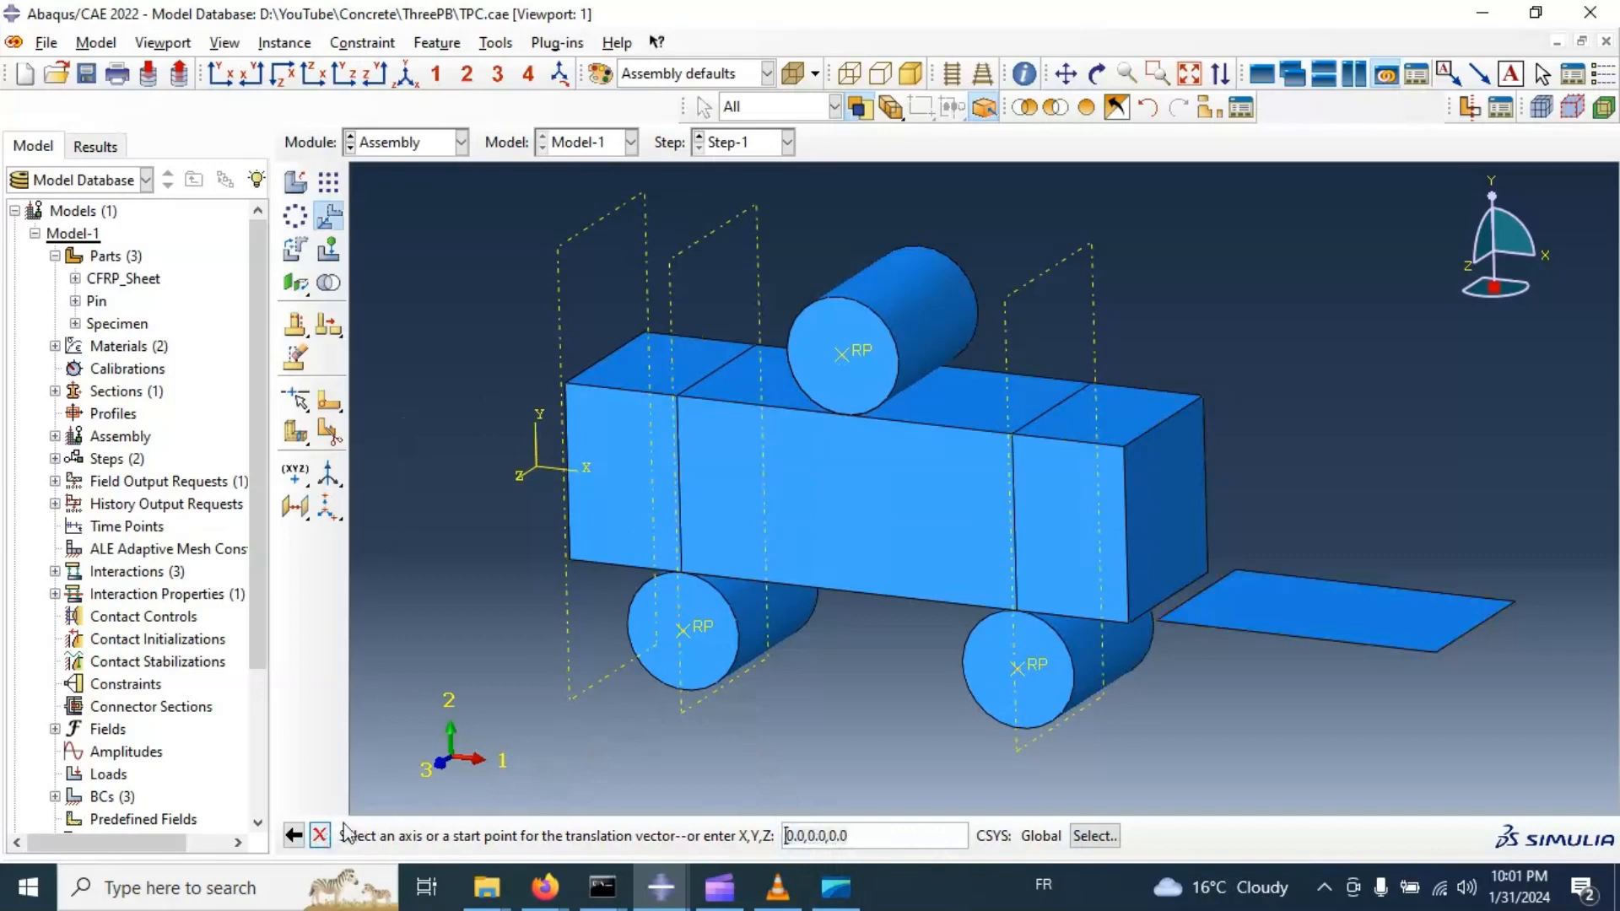
# Translate the CFRP sheet instance from its front long edge's midpoint to the midpoint of the specimen's lower front edge.
pyautogui.click(334, 223)
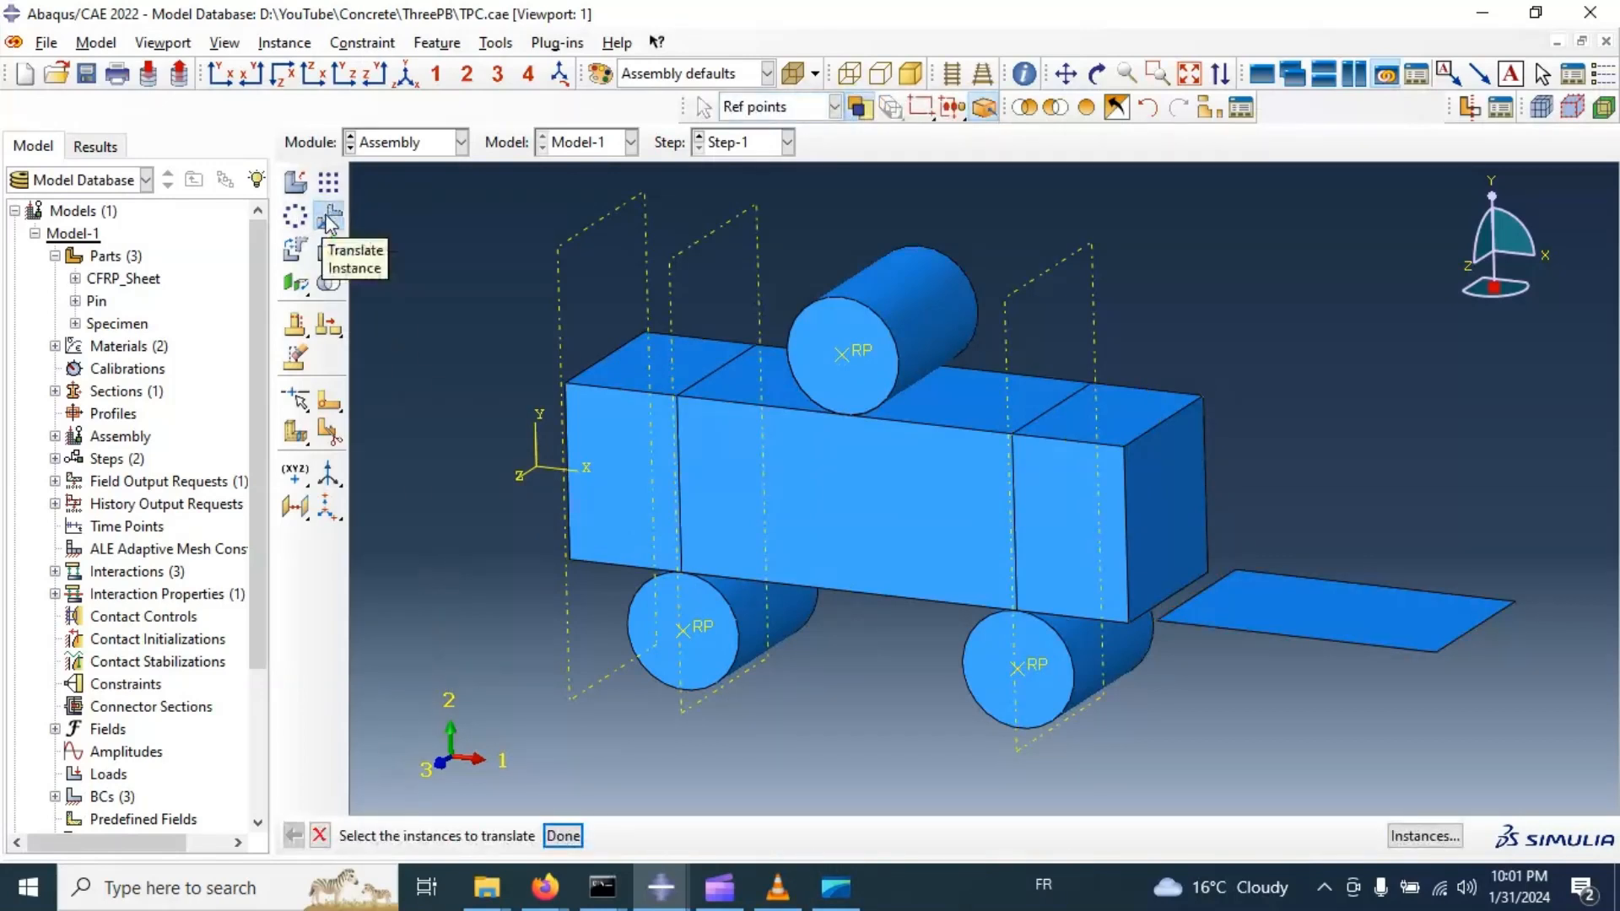
pyautogui.click(1327, 611)
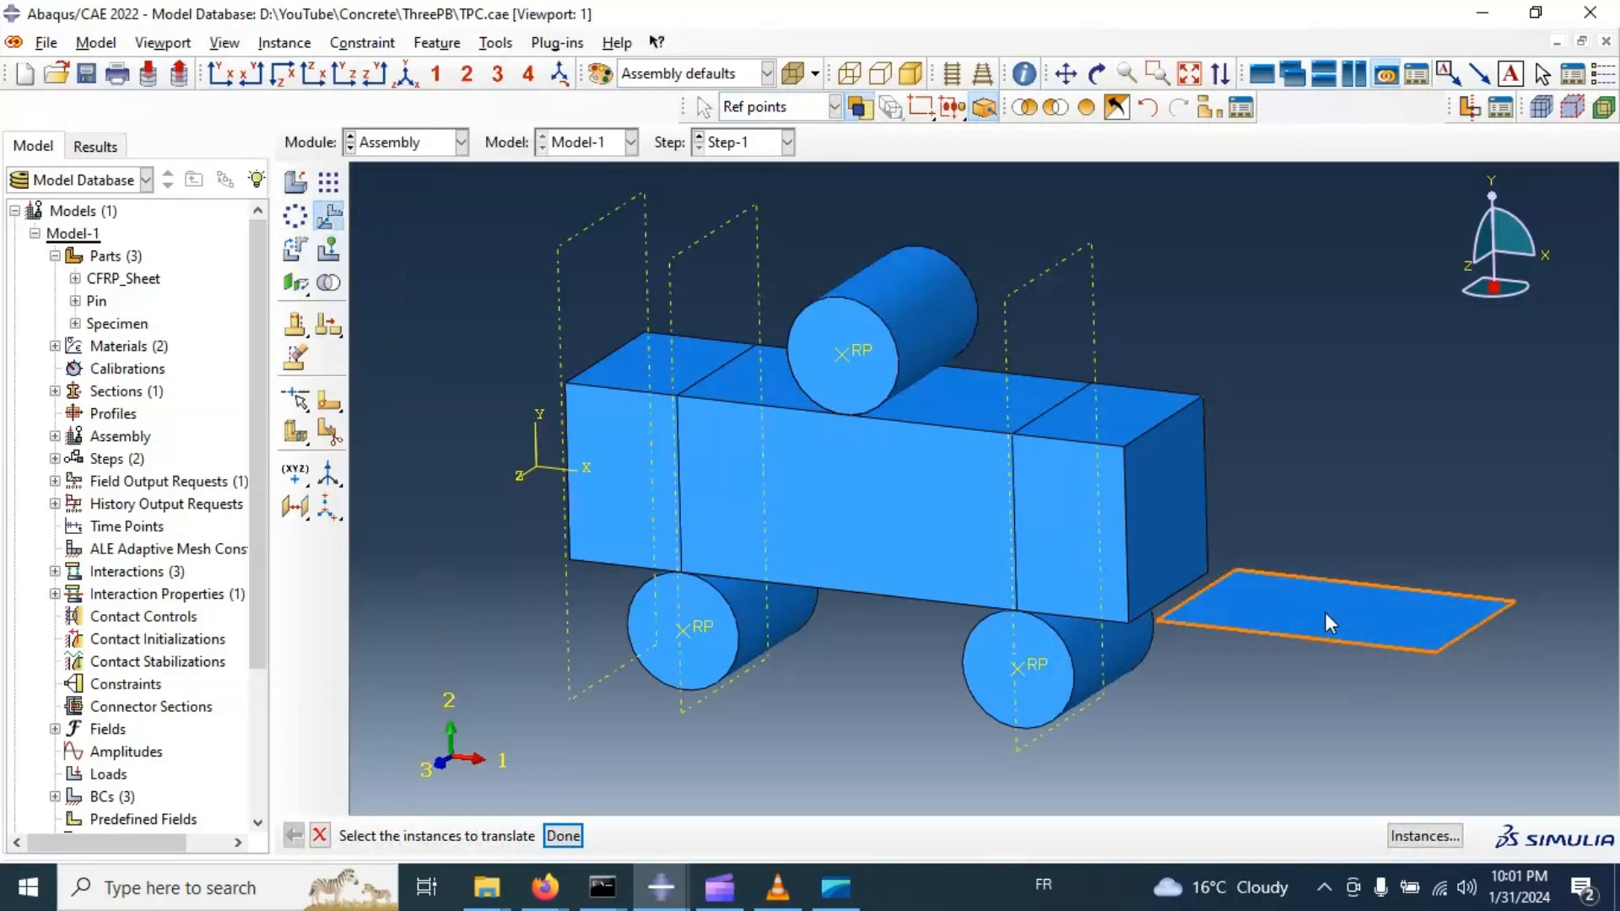
pyautogui.click(550, 842)
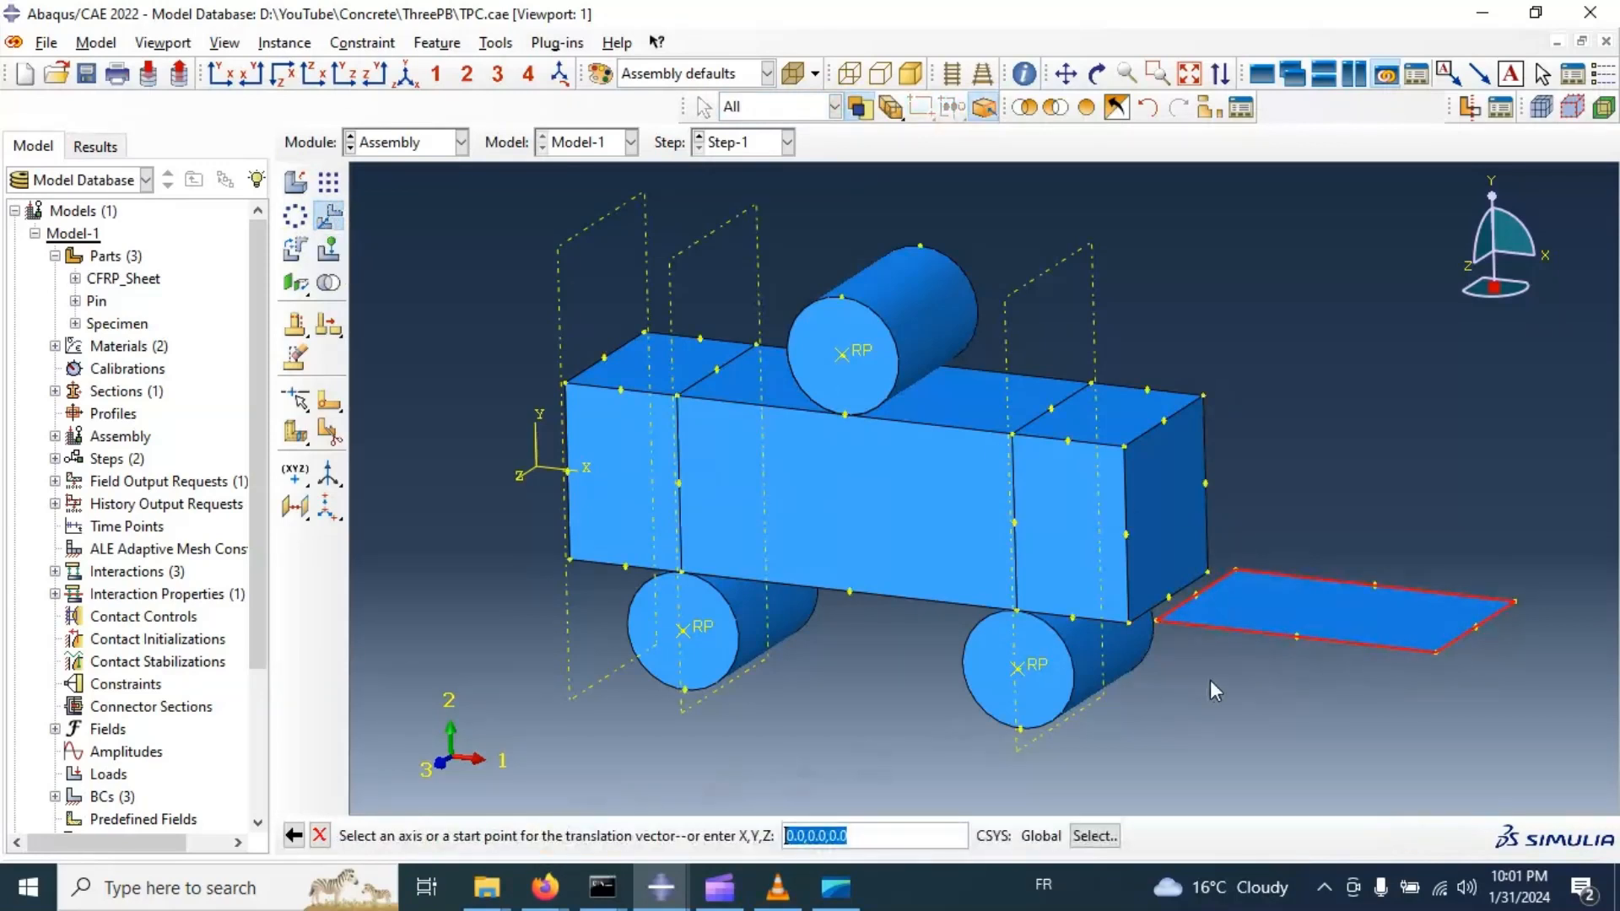
pyautogui.click(1298, 637)
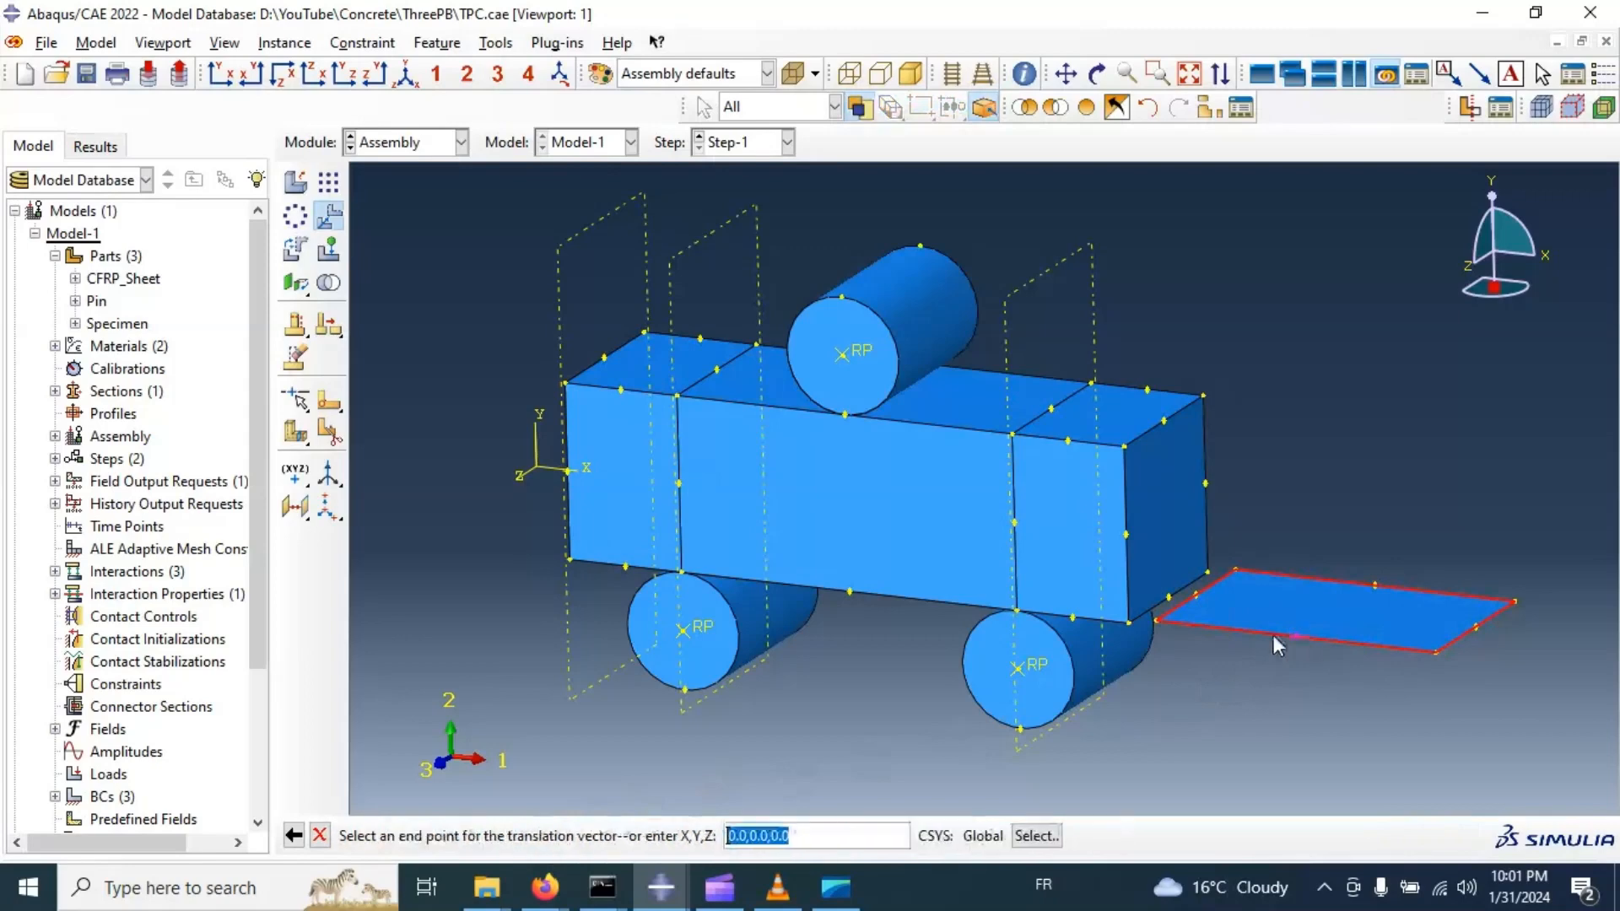
pyautogui.click(849, 594)
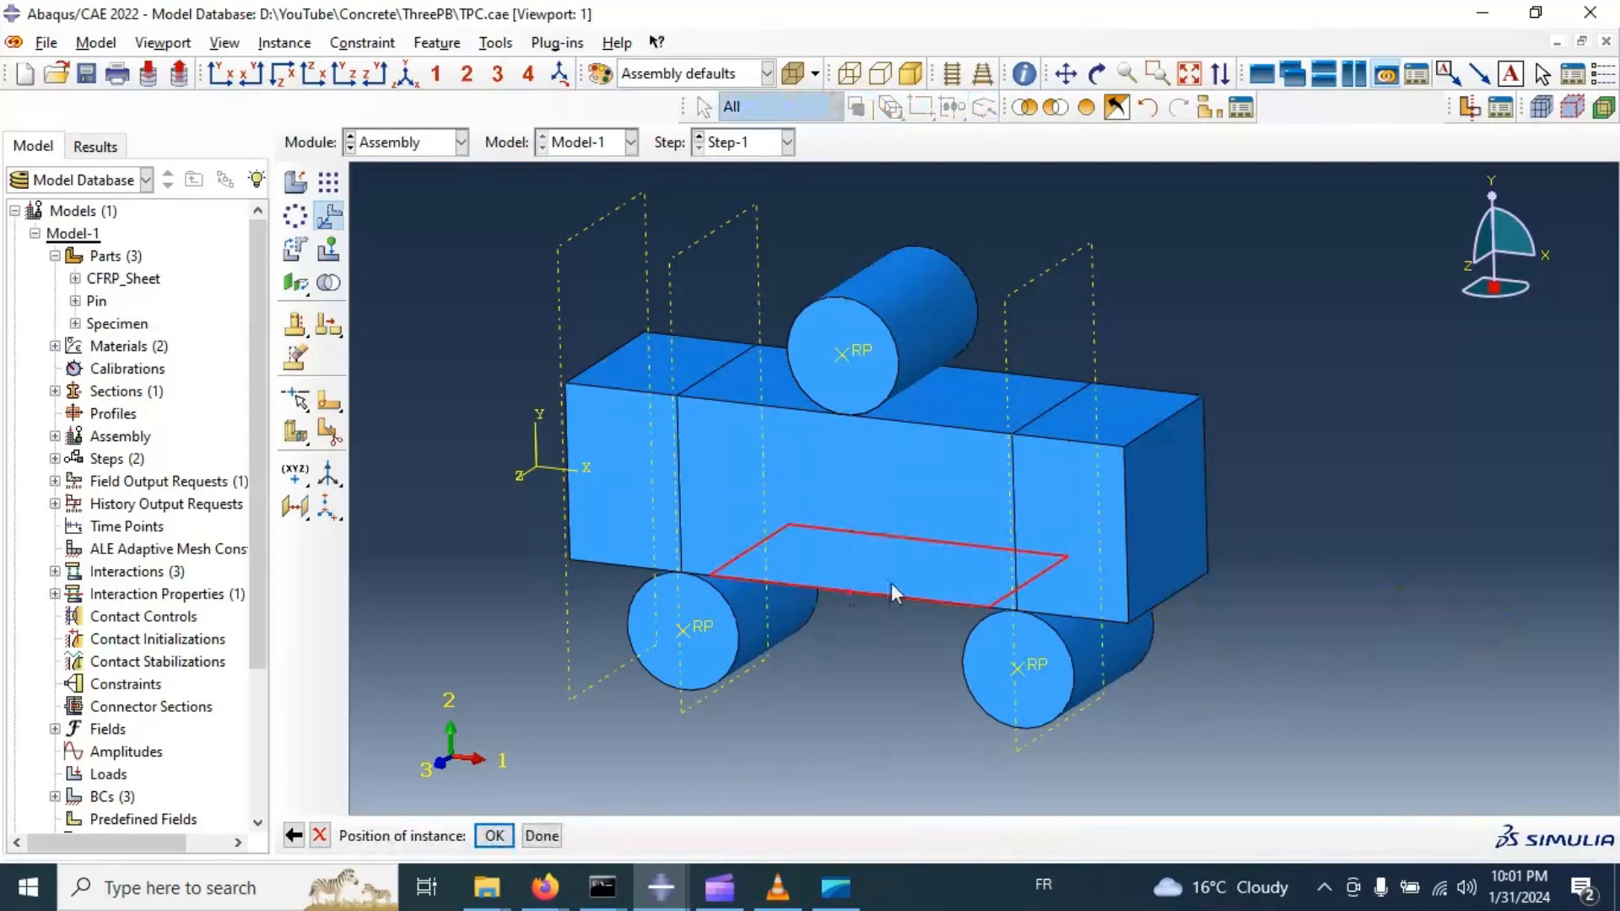
pyautogui.keyDown('ctrl'); pyautogui.keyDown('alt'); pyautogui.moveTo(859, 665); pyautogui.dragTo(903, 563); pyautogui.keyUp('alt'); pyautogui.keyUp('ctrl')
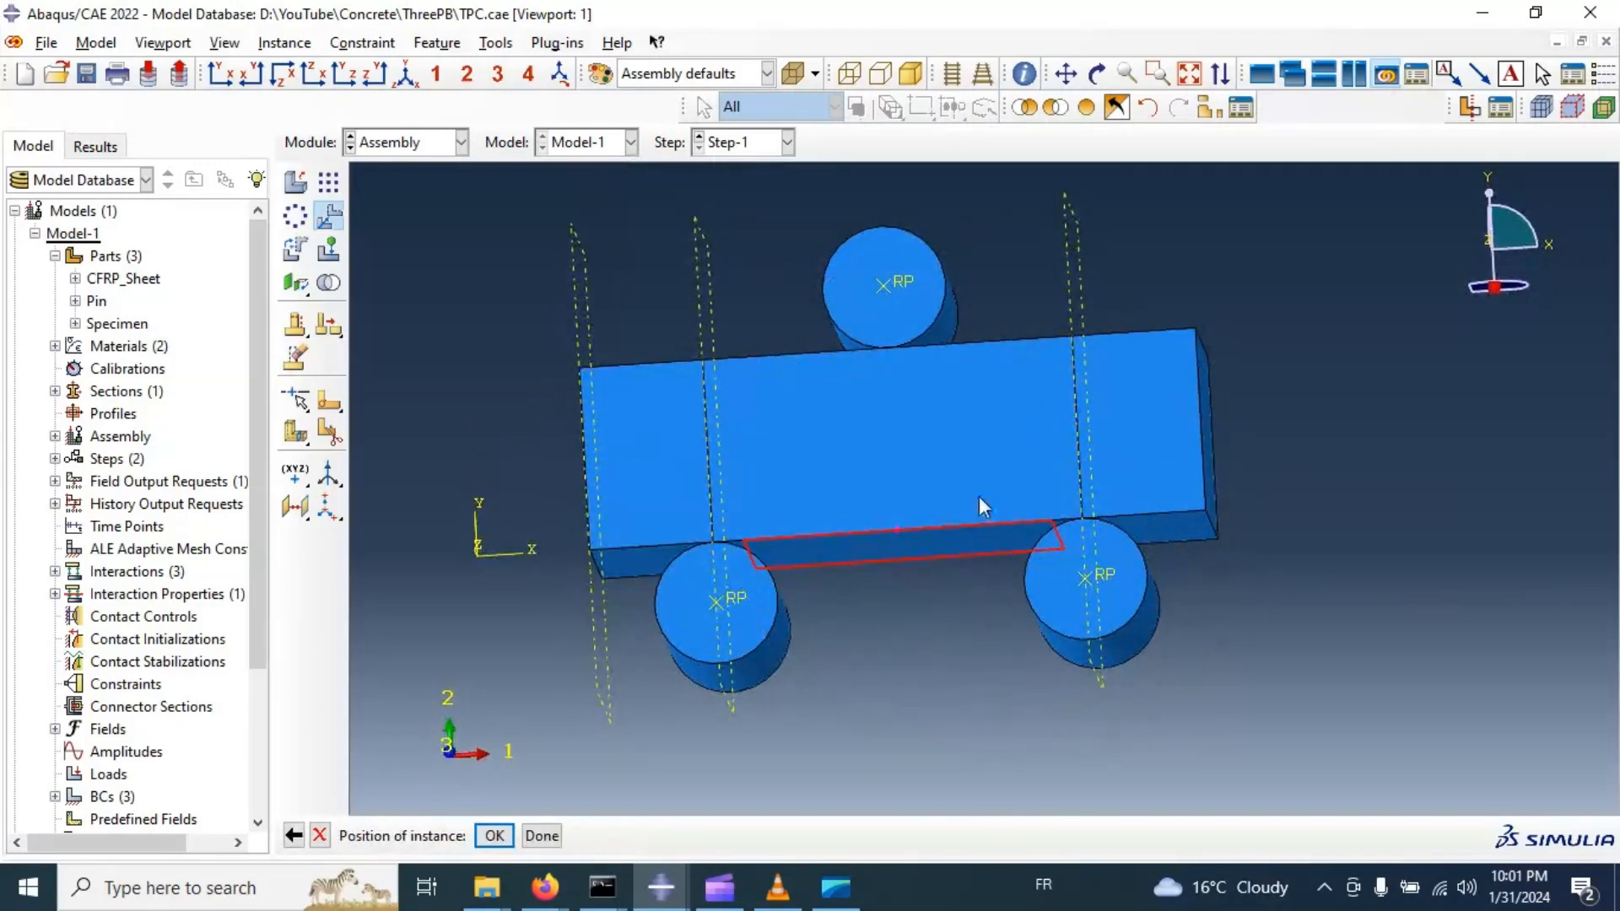
pyautogui.click(494, 835)
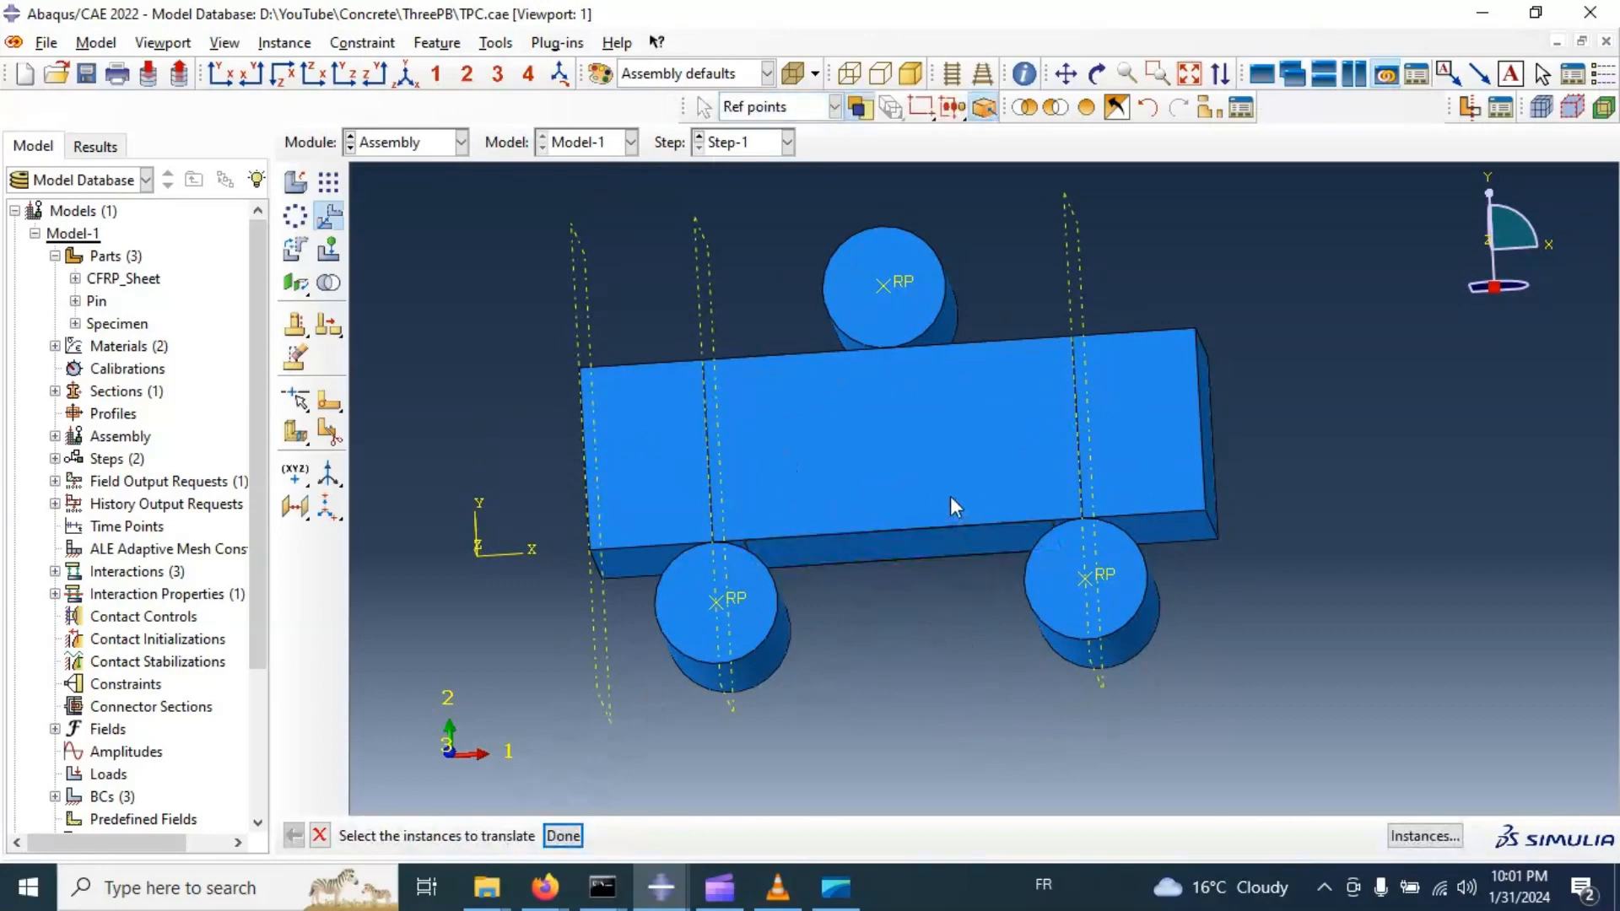
# Turn on shell thickness rendering in the assembly display options with a scale factor of 1.
pyautogui.moveTo(939, 469)
pyautogui.keyDown('ctrl'); pyautogui.keyDown('alt'); pyautogui.mouseDown()
pyautogui.moveTo(933, 495)
pyautogui.moveTo(976, 478)
pyautogui.moveTo(967, 430)
pyautogui.moveTo(911, 408)
pyautogui.moveTo(939, 489)
pyautogui.moveTo(1031, 513)
pyautogui.moveTo(1066, 481)
pyautogui.moveTo(990, 433)
pyautogui.moveTo(911, 476)
pyautogui.moveTo(920, 491)
pyautogui.mouseUp(); pyautogui.keyUp('alt'); pyautogui.keyUp('ctrl')
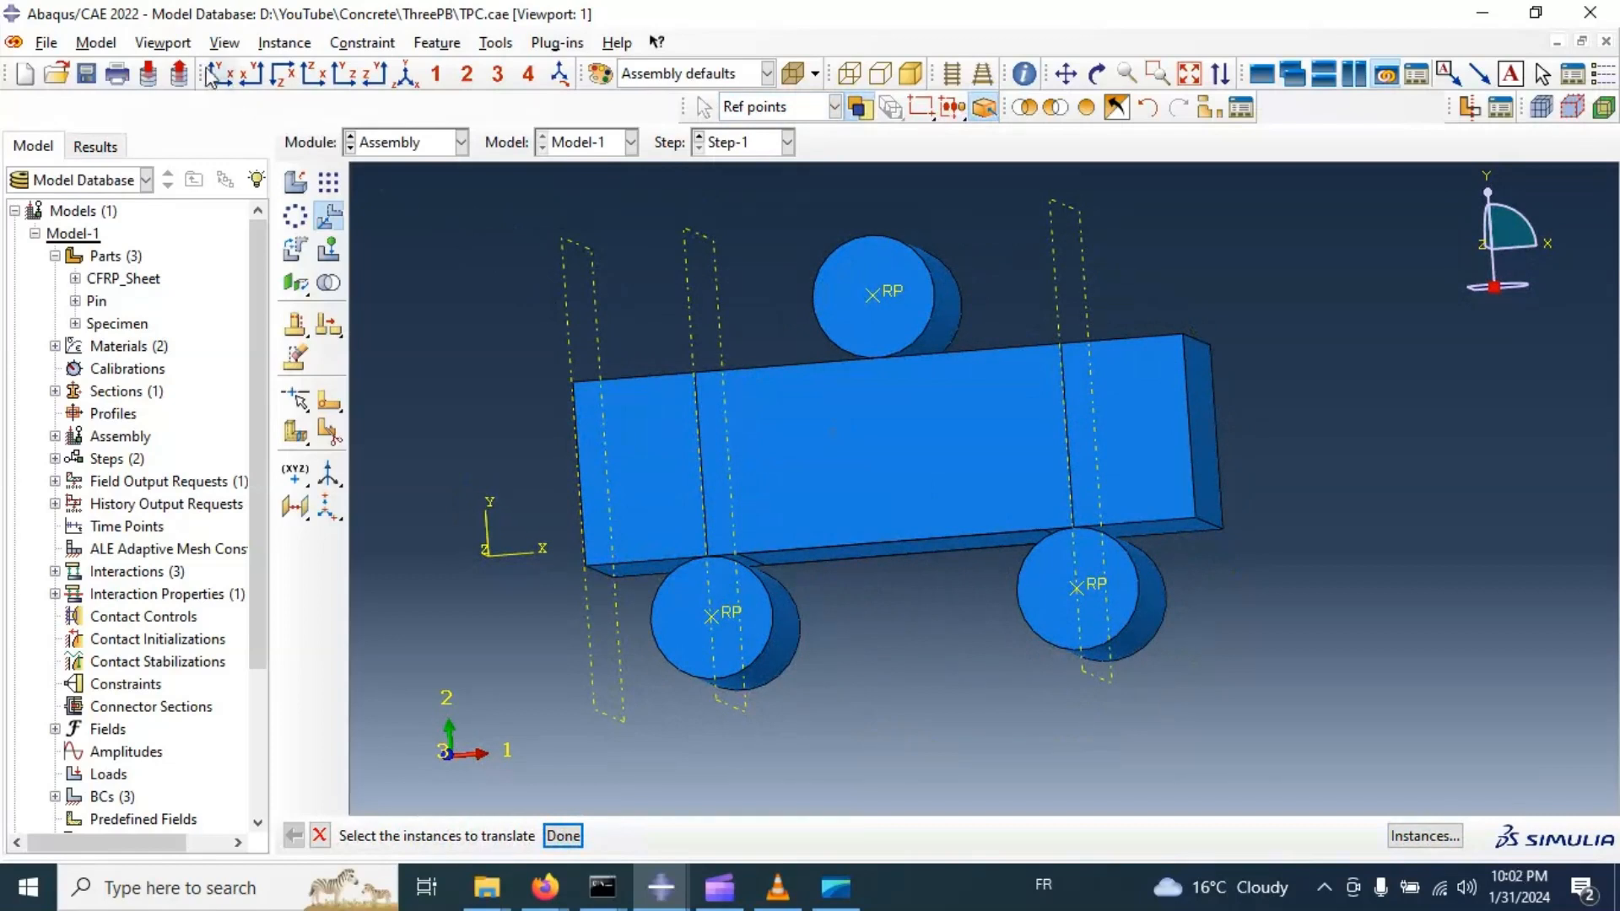
pyautogui.click(224, 45)
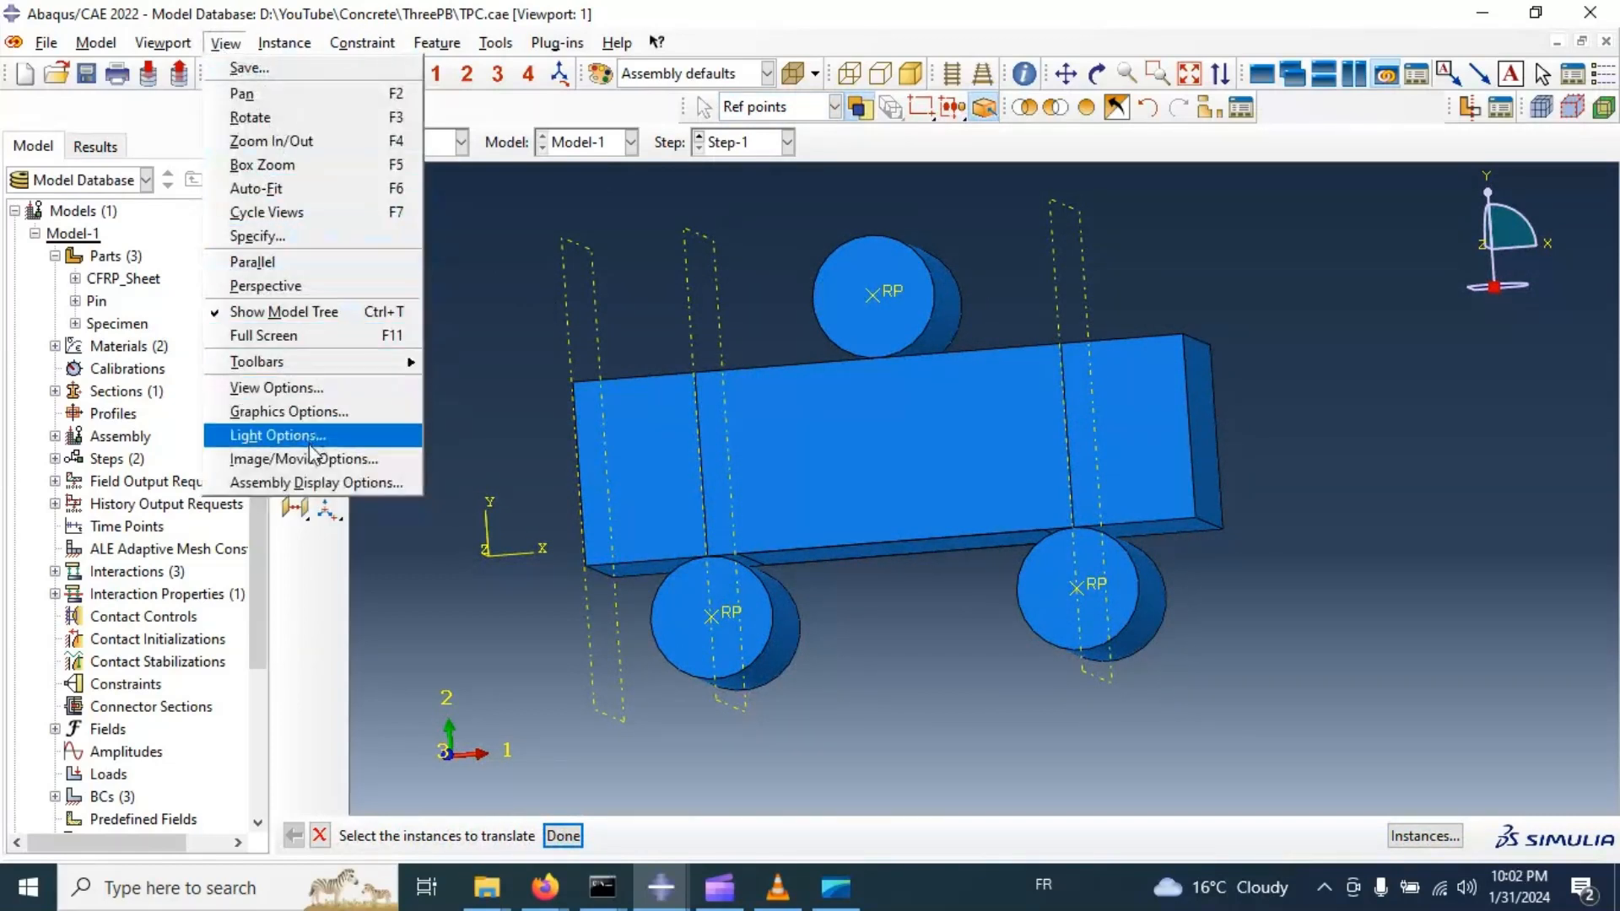
pyautogui.click(312, 483)
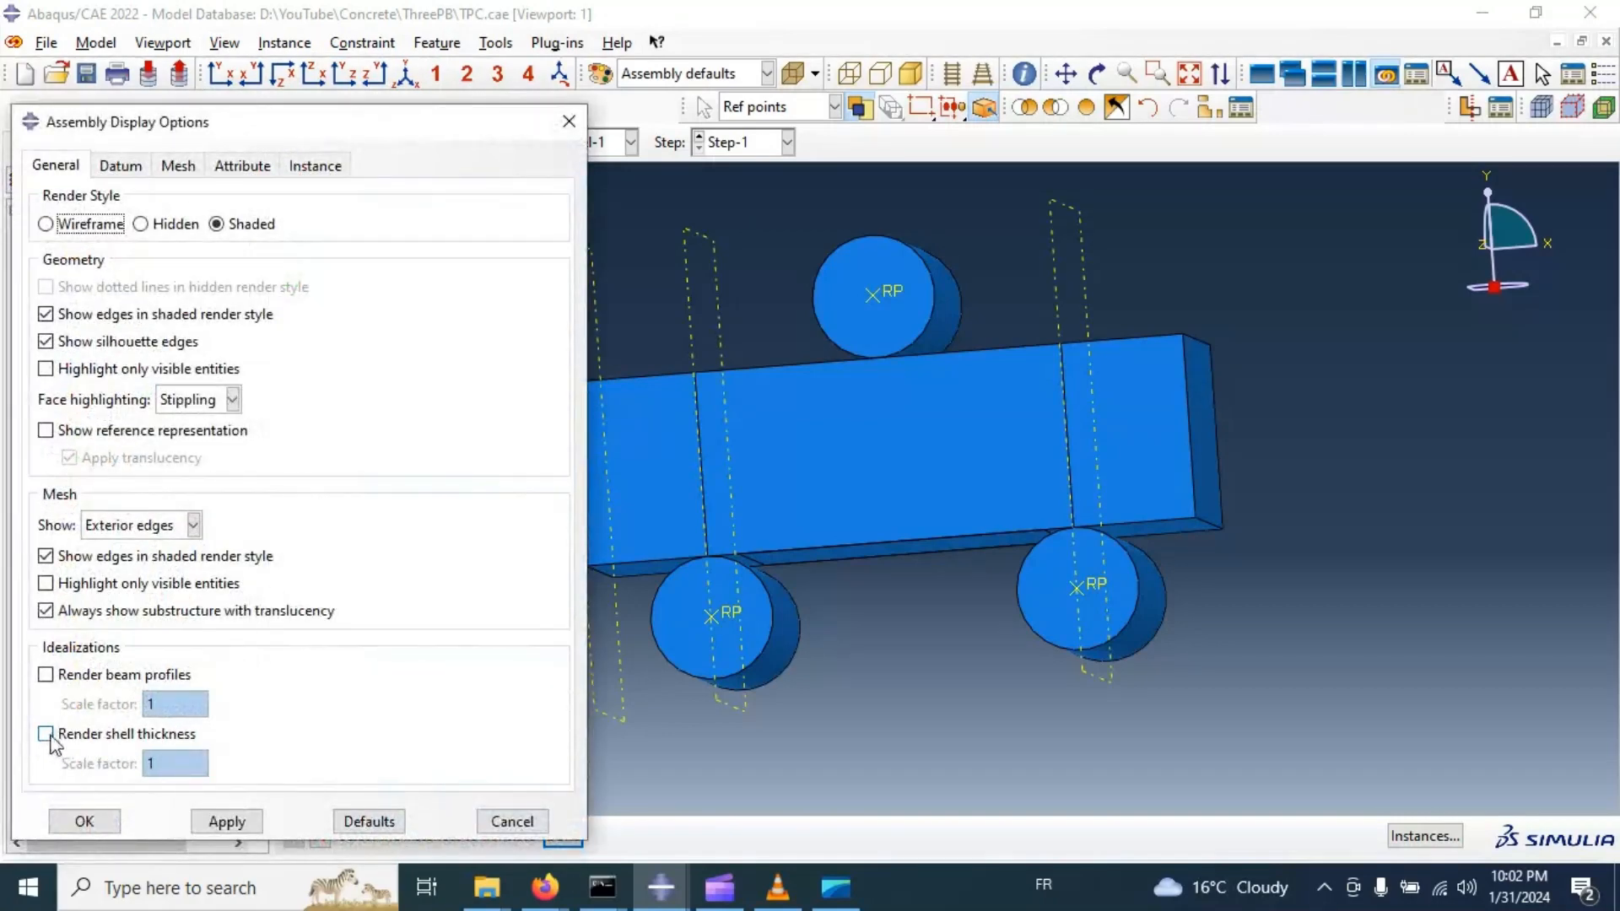
pyautogui.click(45, 733)
pyautogui.click(221, 822)
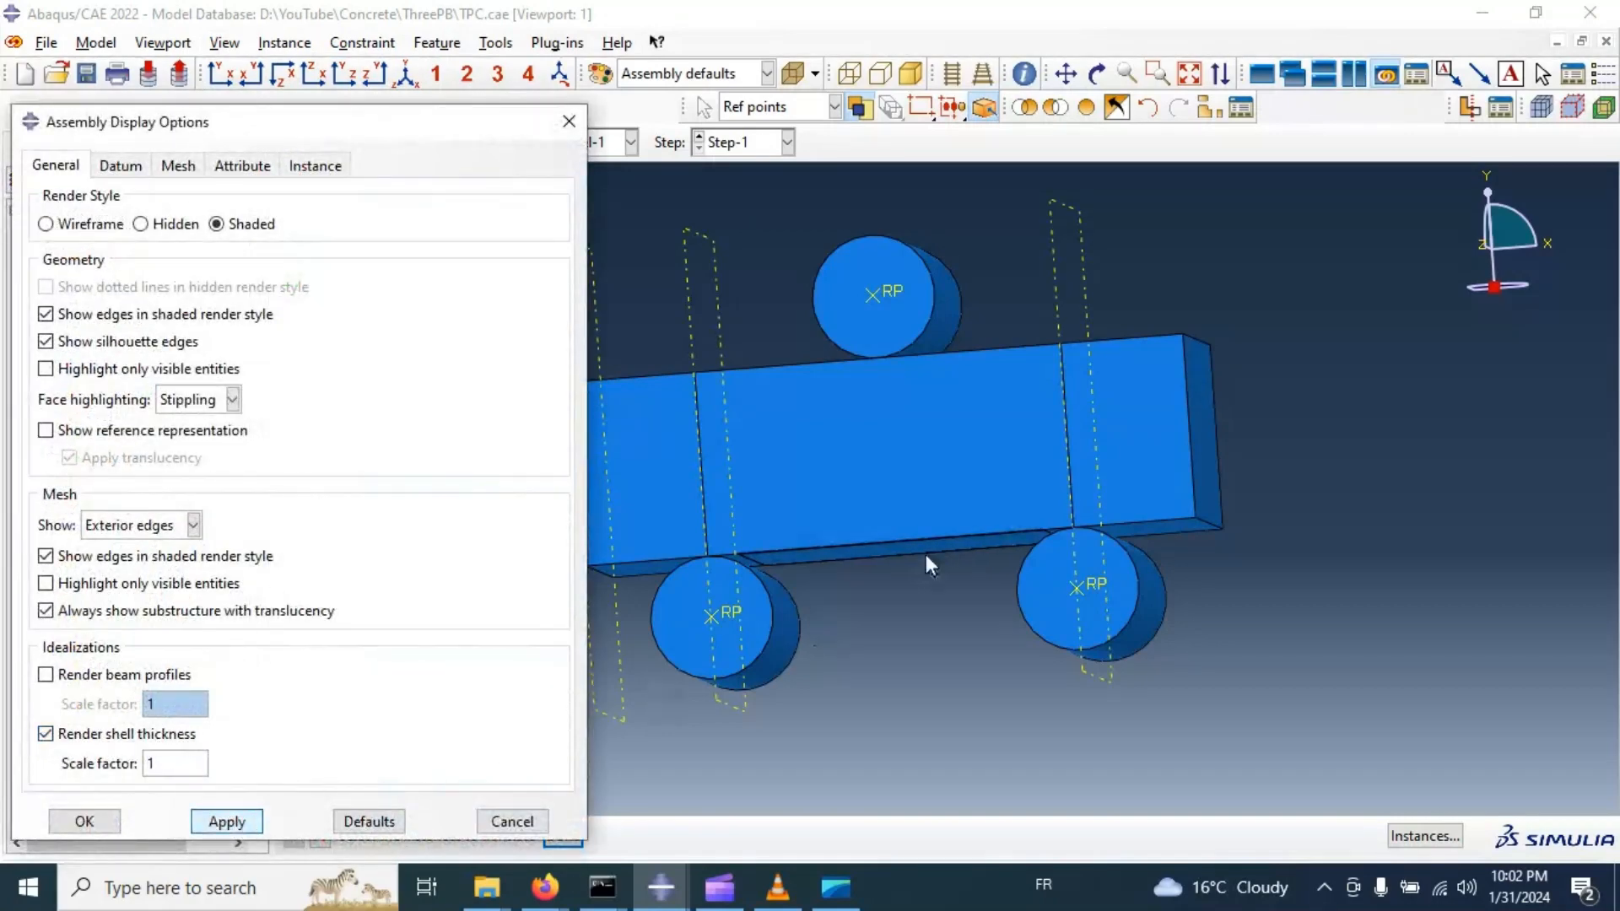
# Examine how the sheet's rendered thickness sits against the specimen's underside near the support pin, and close the display options.
pyautogui.scroll(3, 1000, 383)
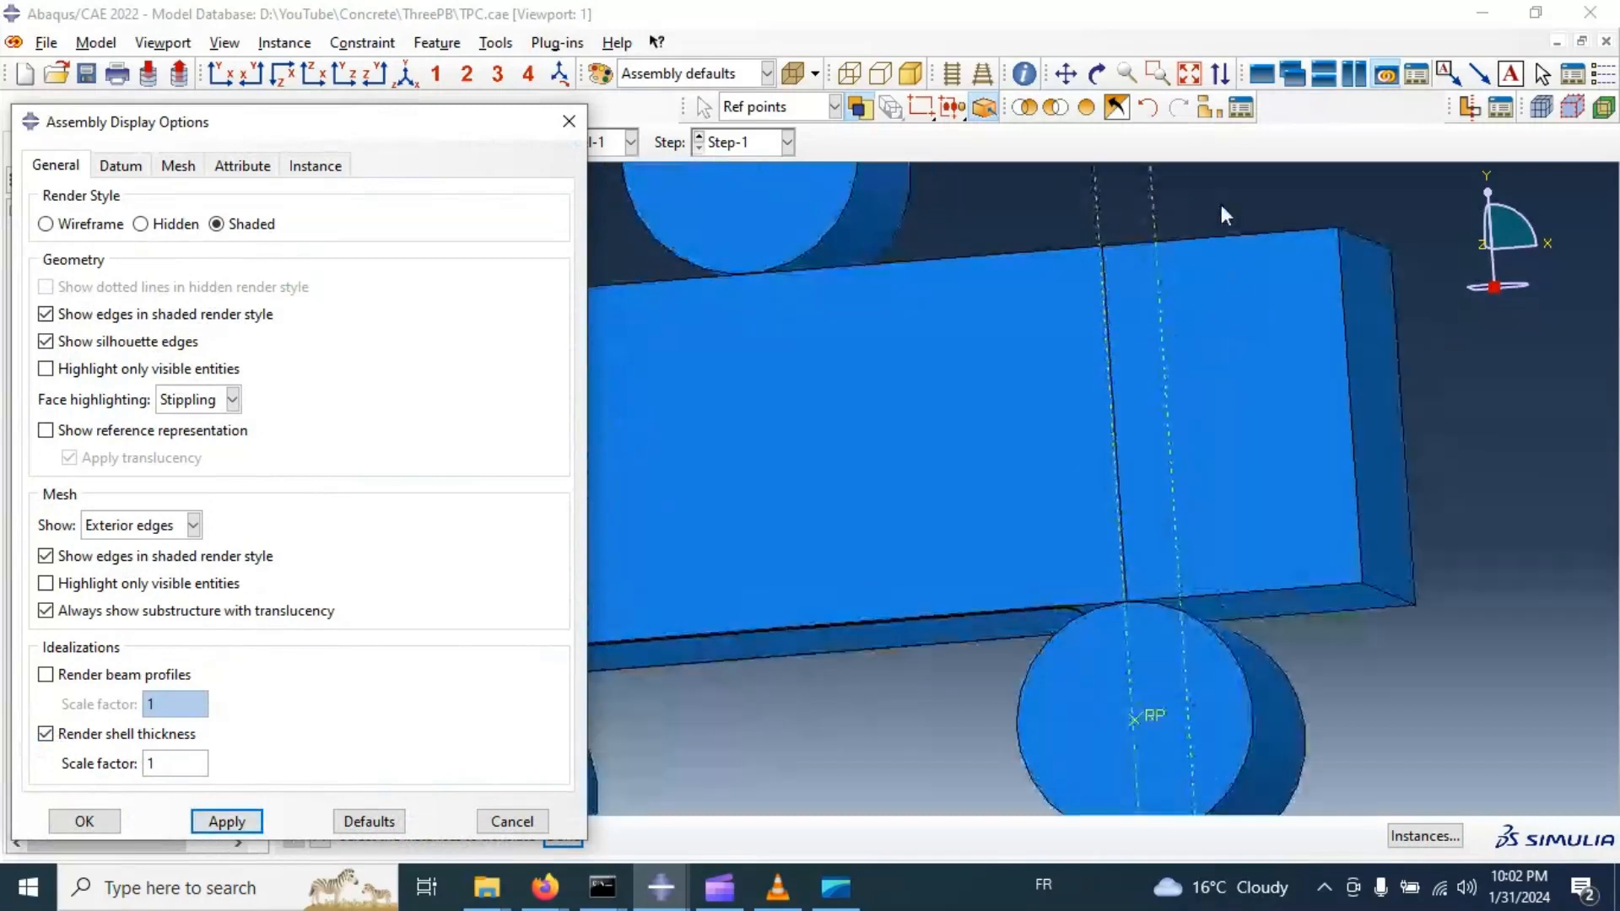
pyautogui.scroll(-2, 1122, 282)
pyautogui.scroll(1, 817, 446)
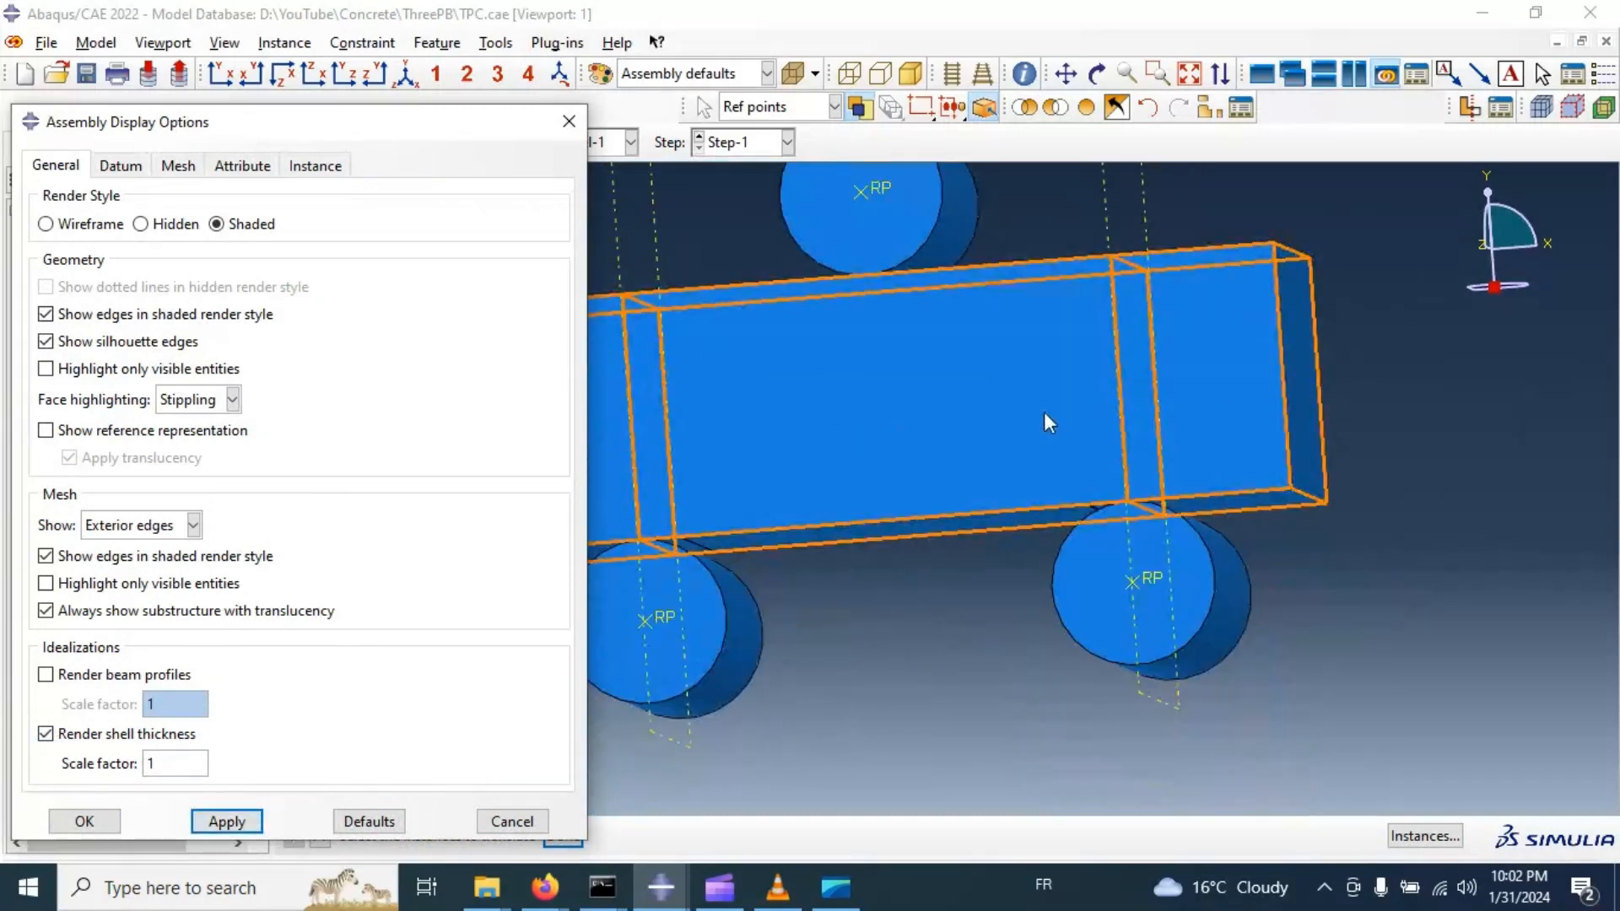
pyautogui.scroll(3, 855, 464)
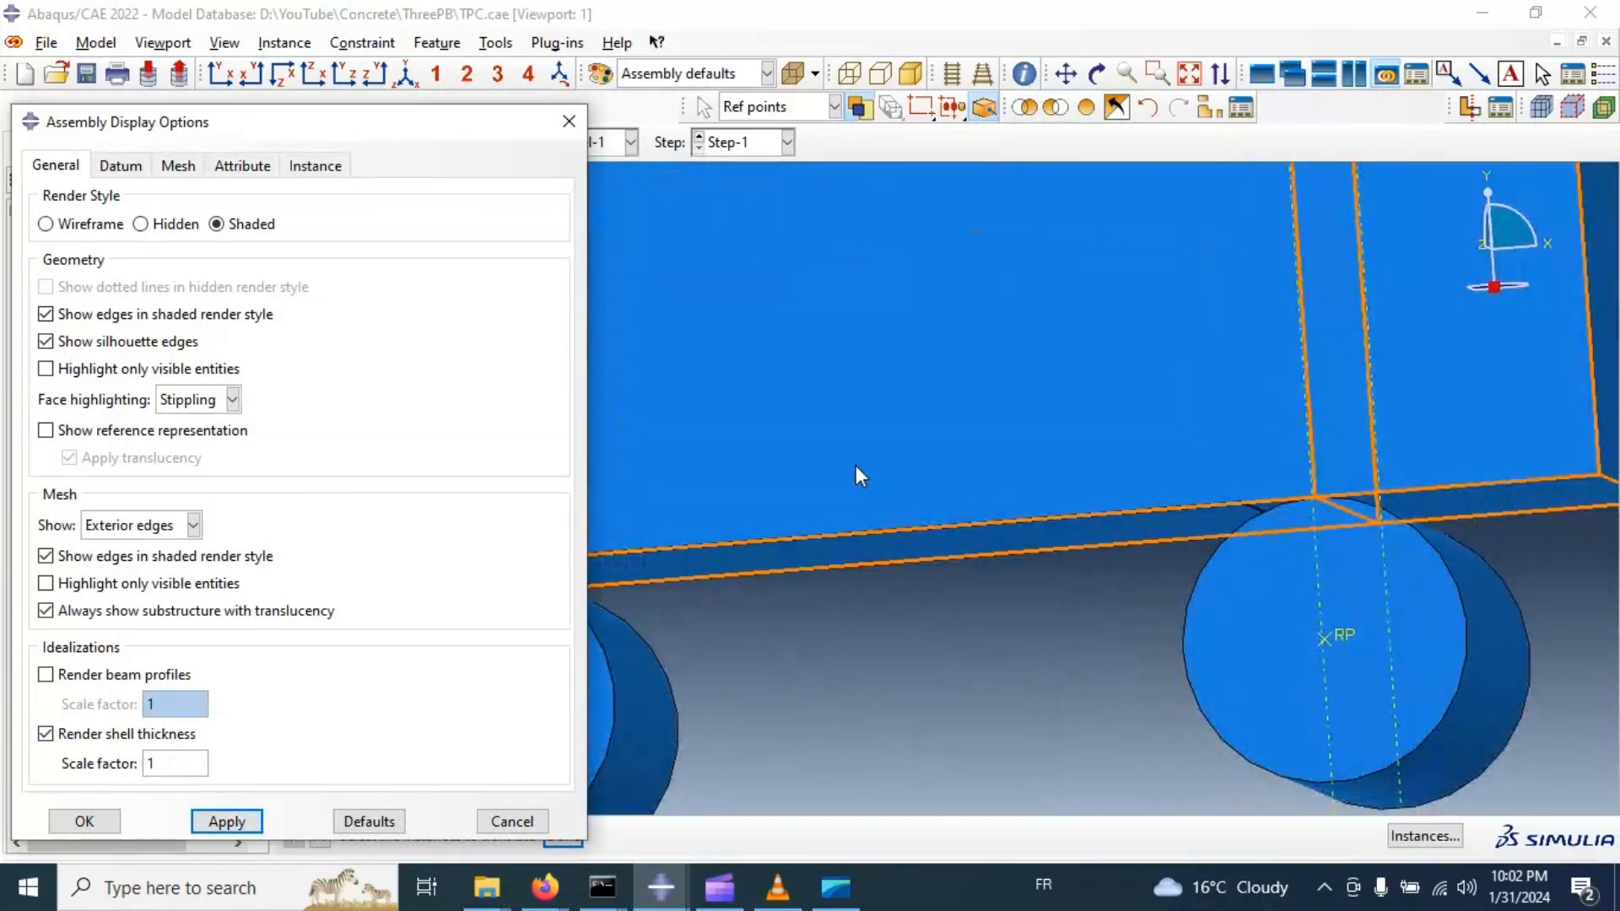
pyautogui.scroll(2, 1277, 509)
pyautogui.scroll(3, 1322, 516)
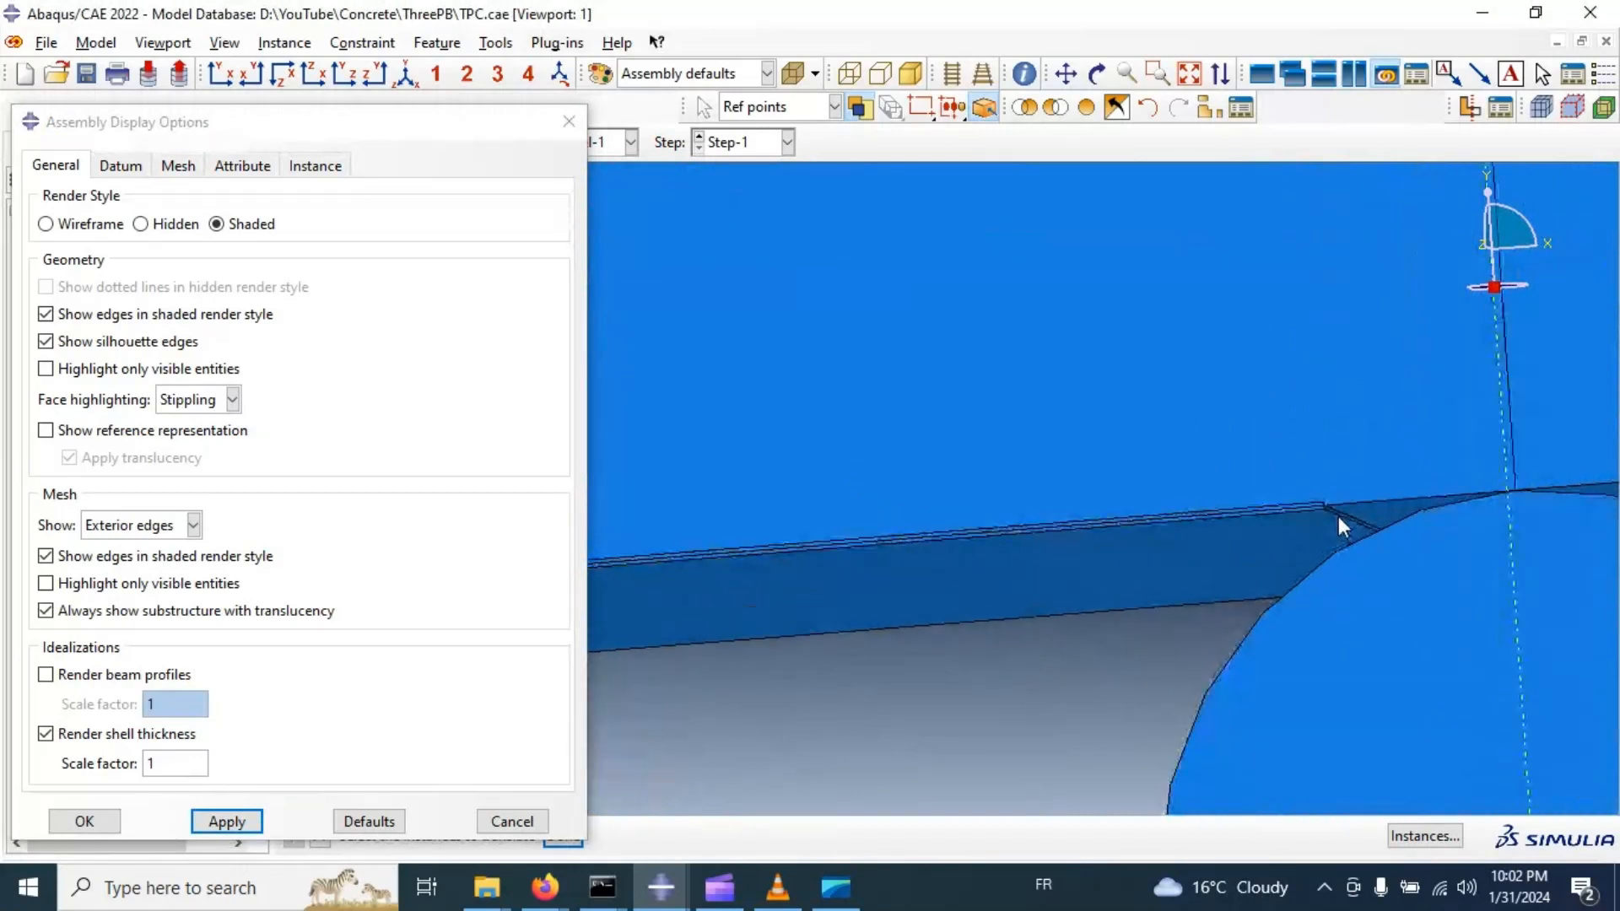
pyautogui.scroll(1, 1314, 487)
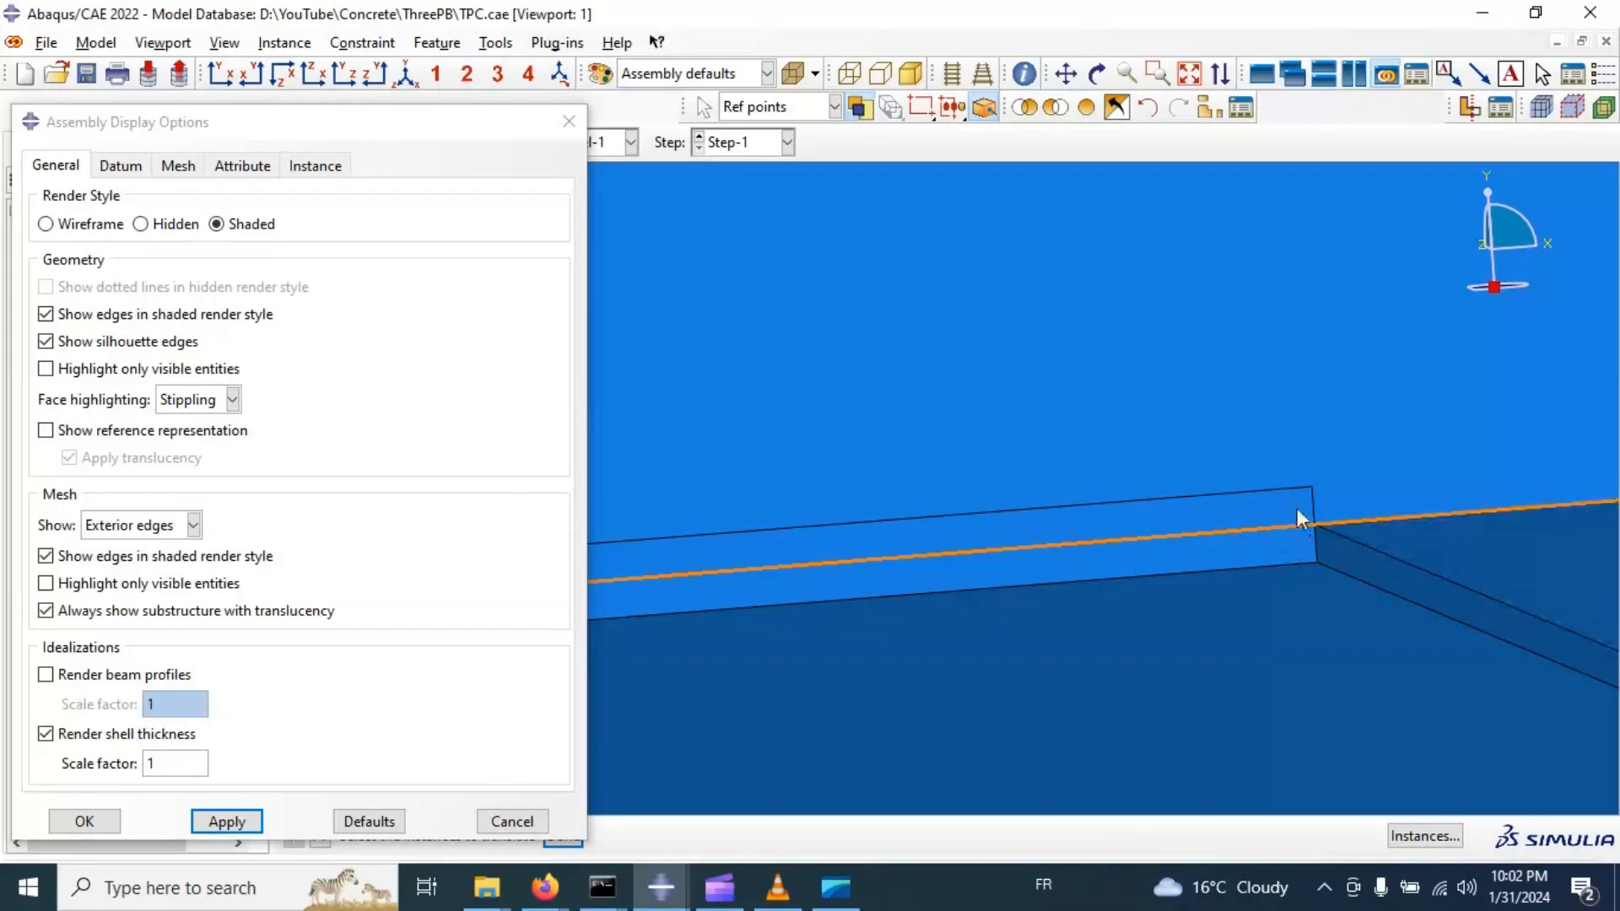
pyautogui.click(514, 821)
# In the Property module, edit the CFRP_Sheet composite layup to use the top surface as its shell reference surface.
pyautogui.click(368, 150)
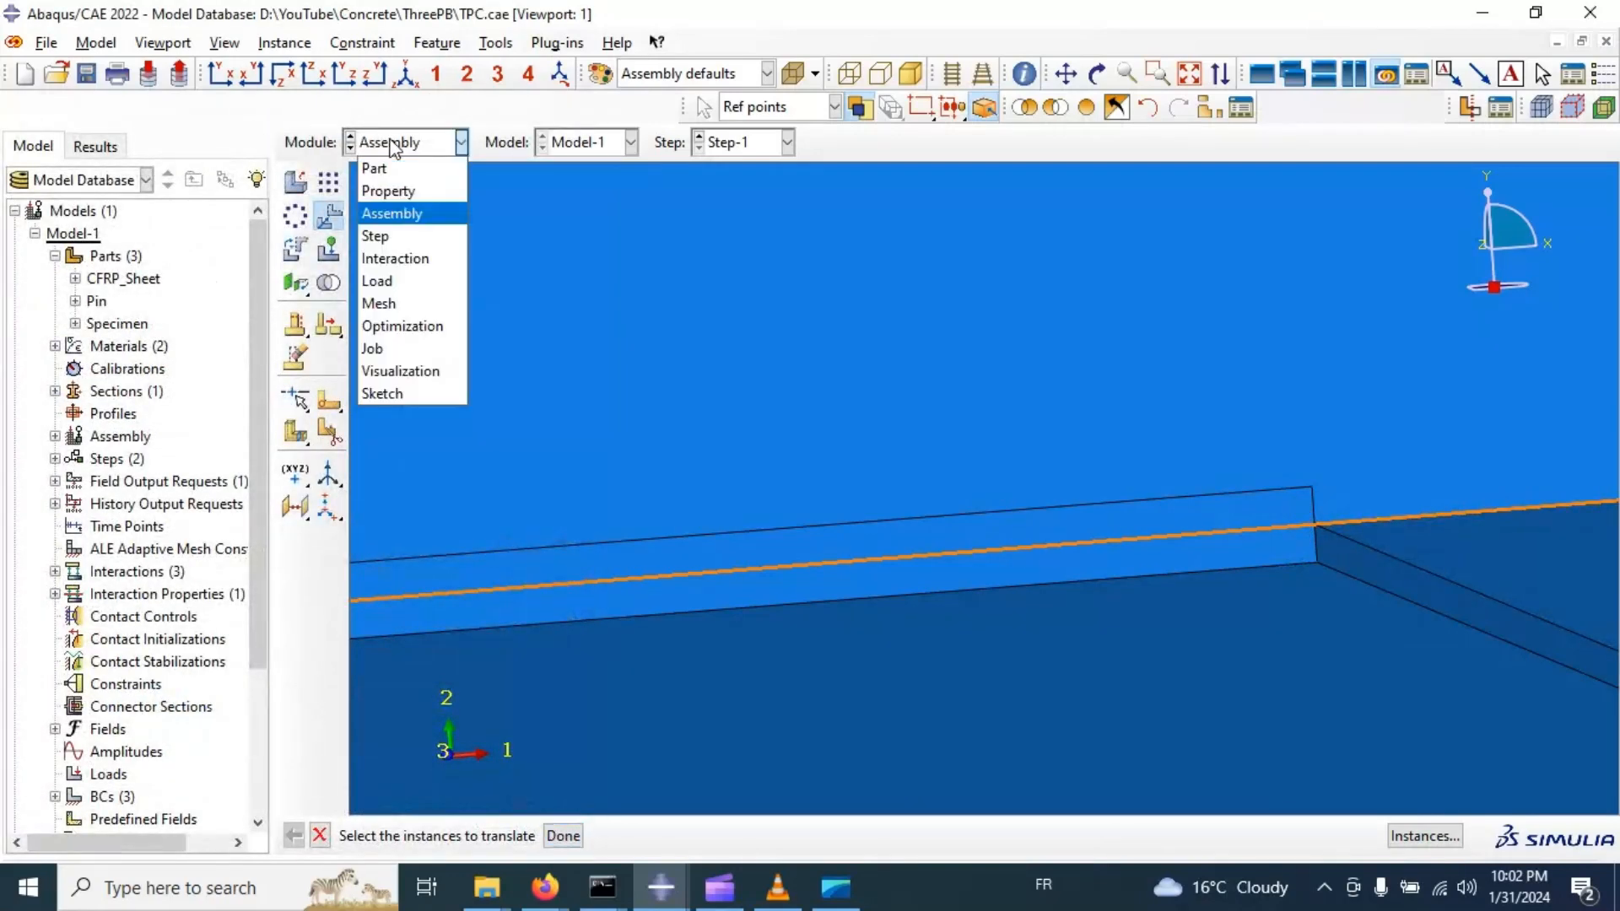
pyautogui.click(387, 189)
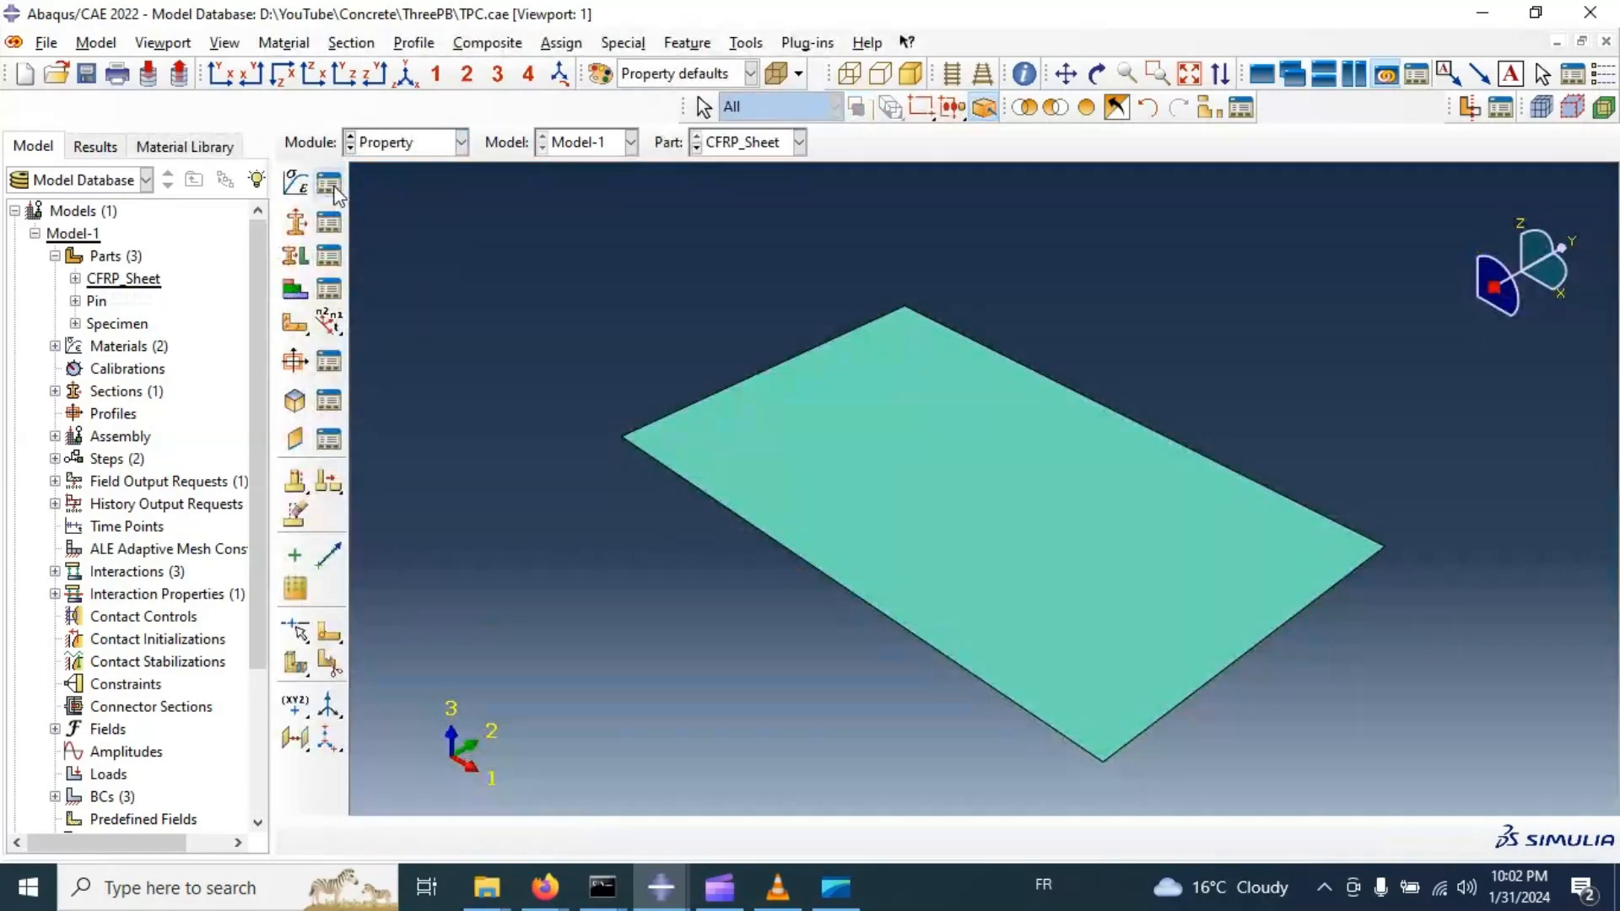
pyautogui.click(332, 292)
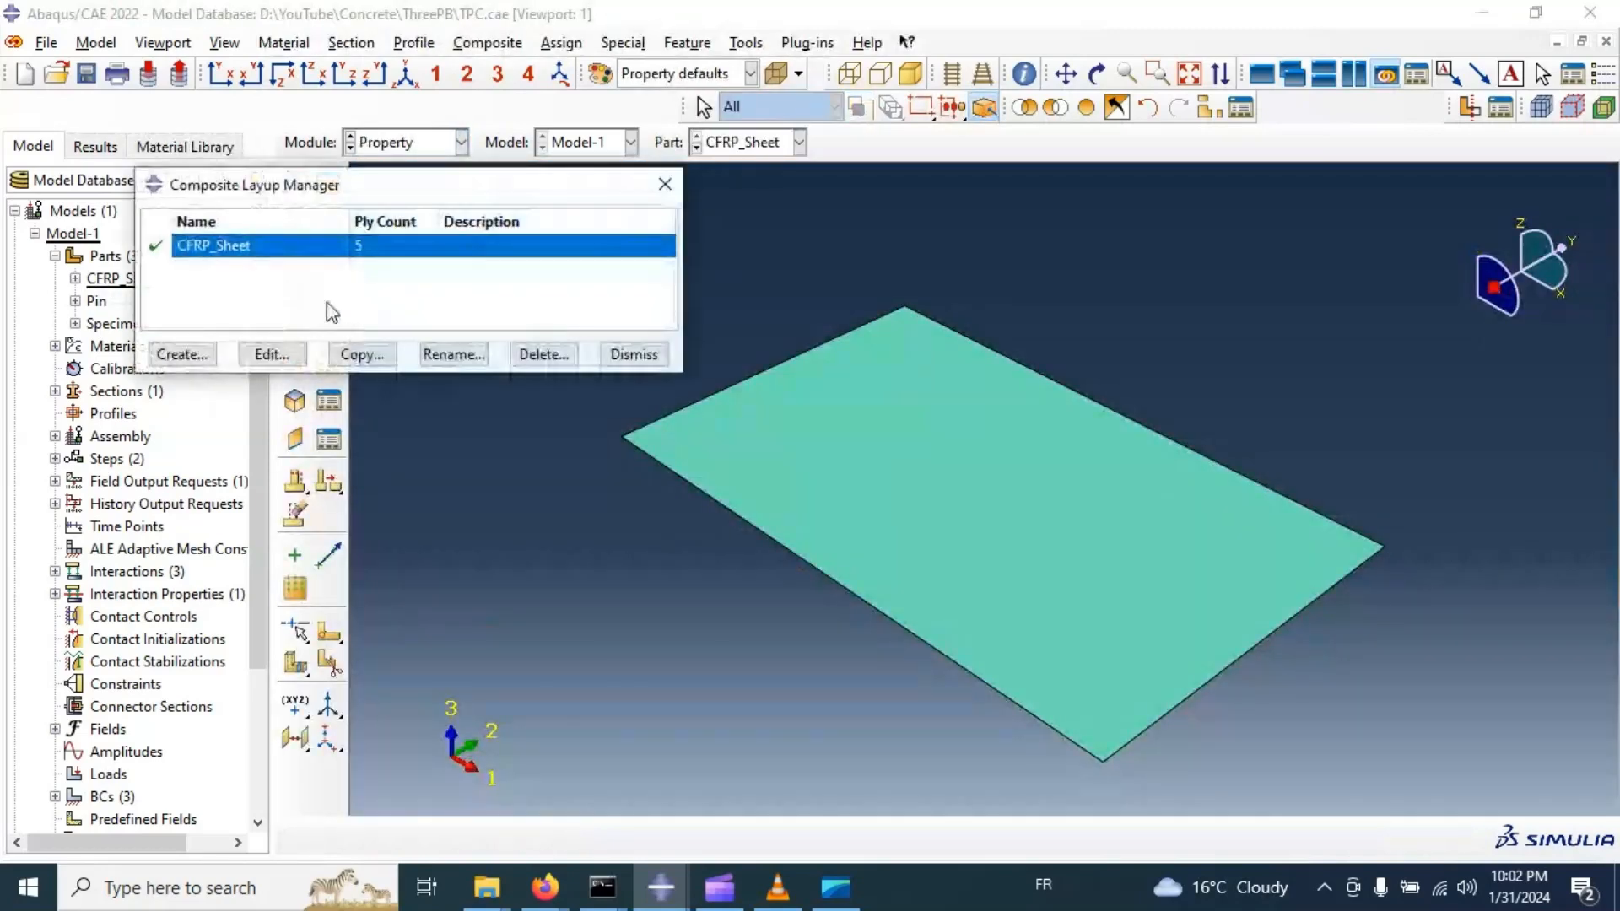
pyautogui.click(269, 352)
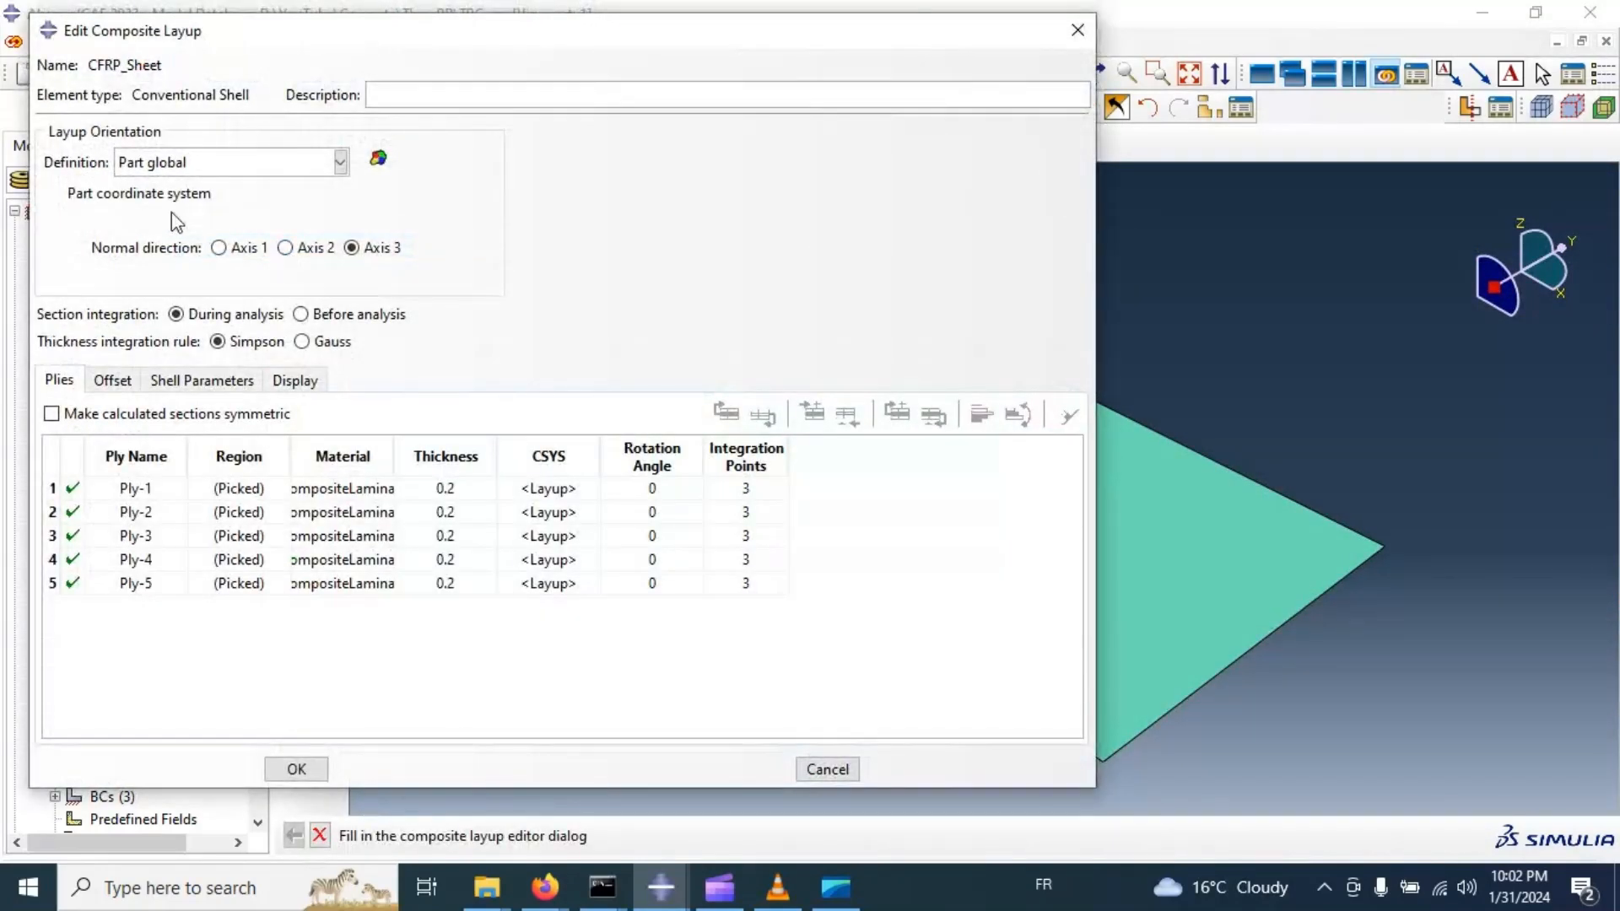
pyautogui.click(115, 384)
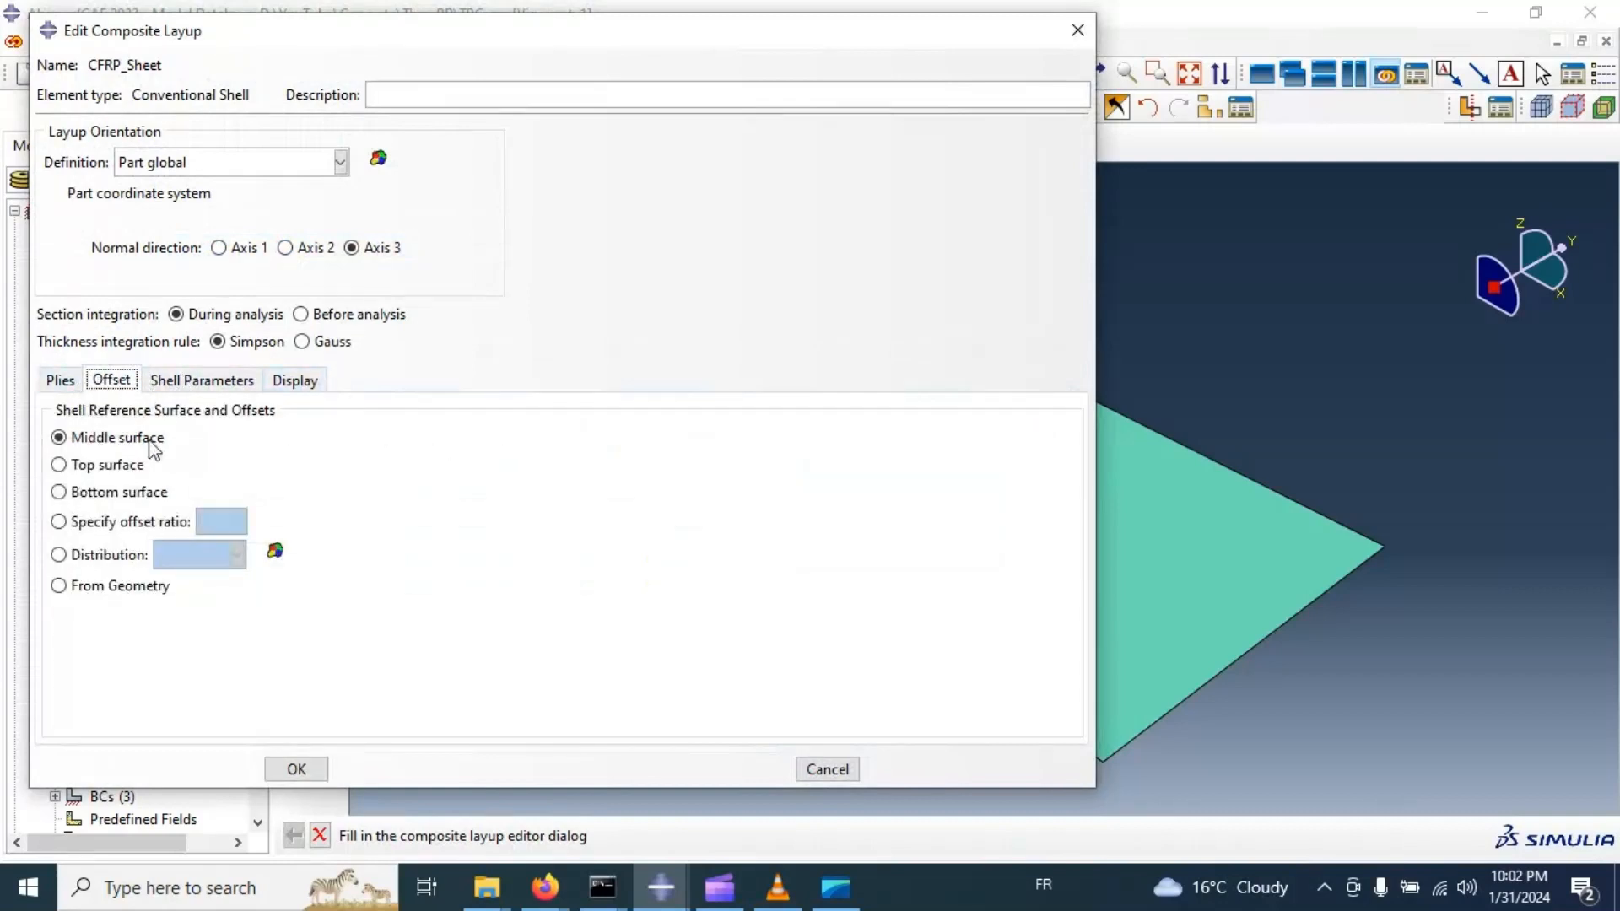
pyautogui.click(59, 466)
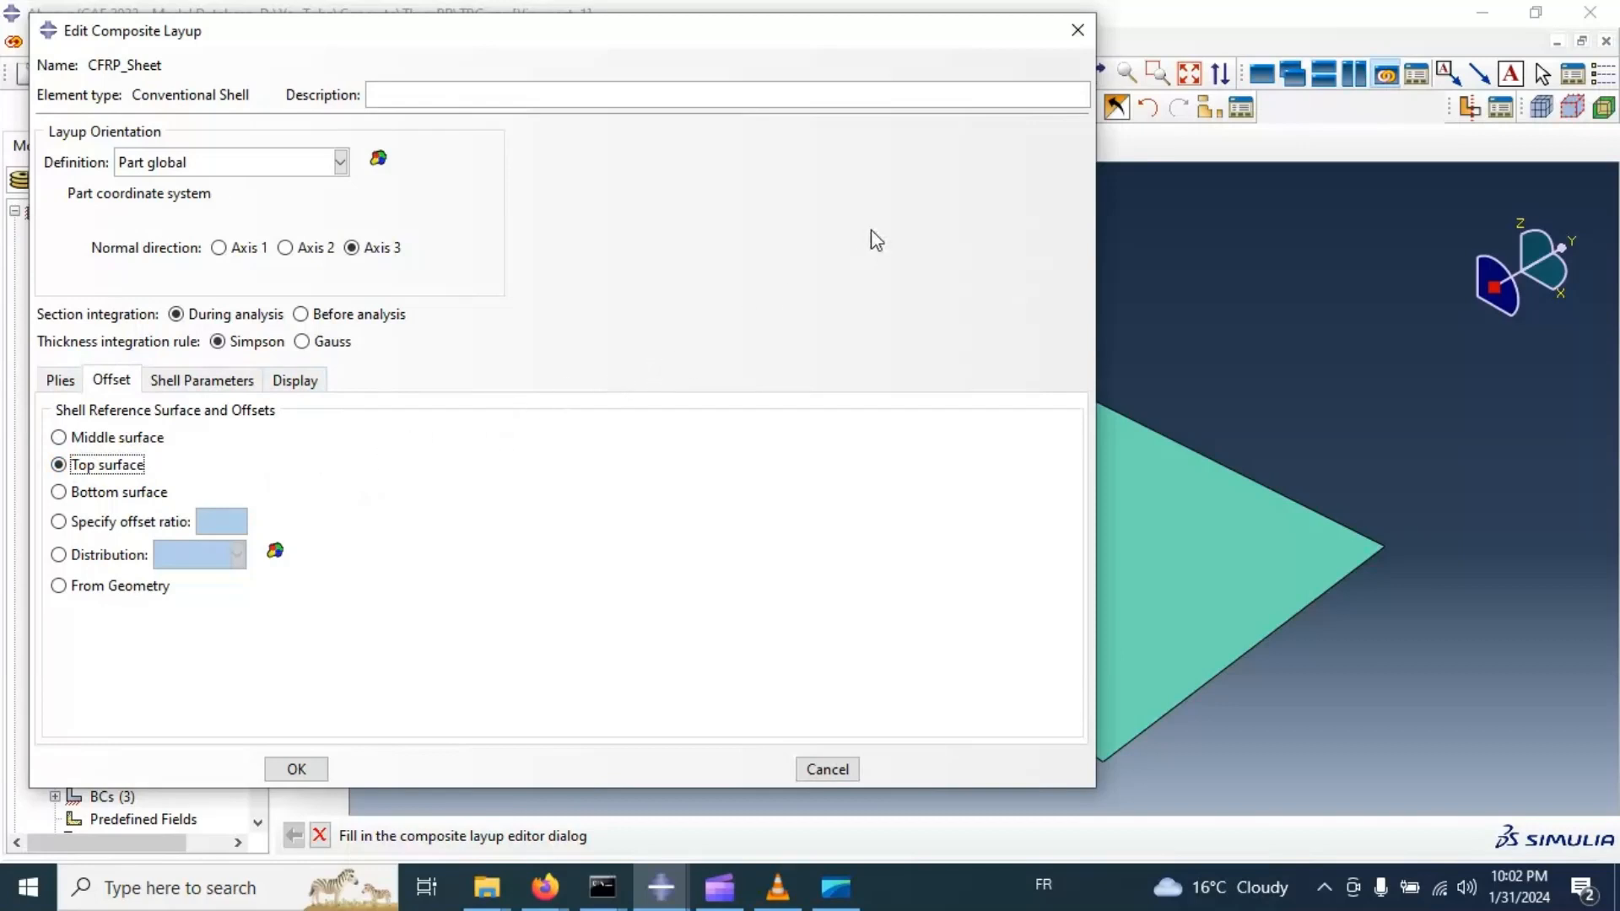
pyautogui.click(316, 768)
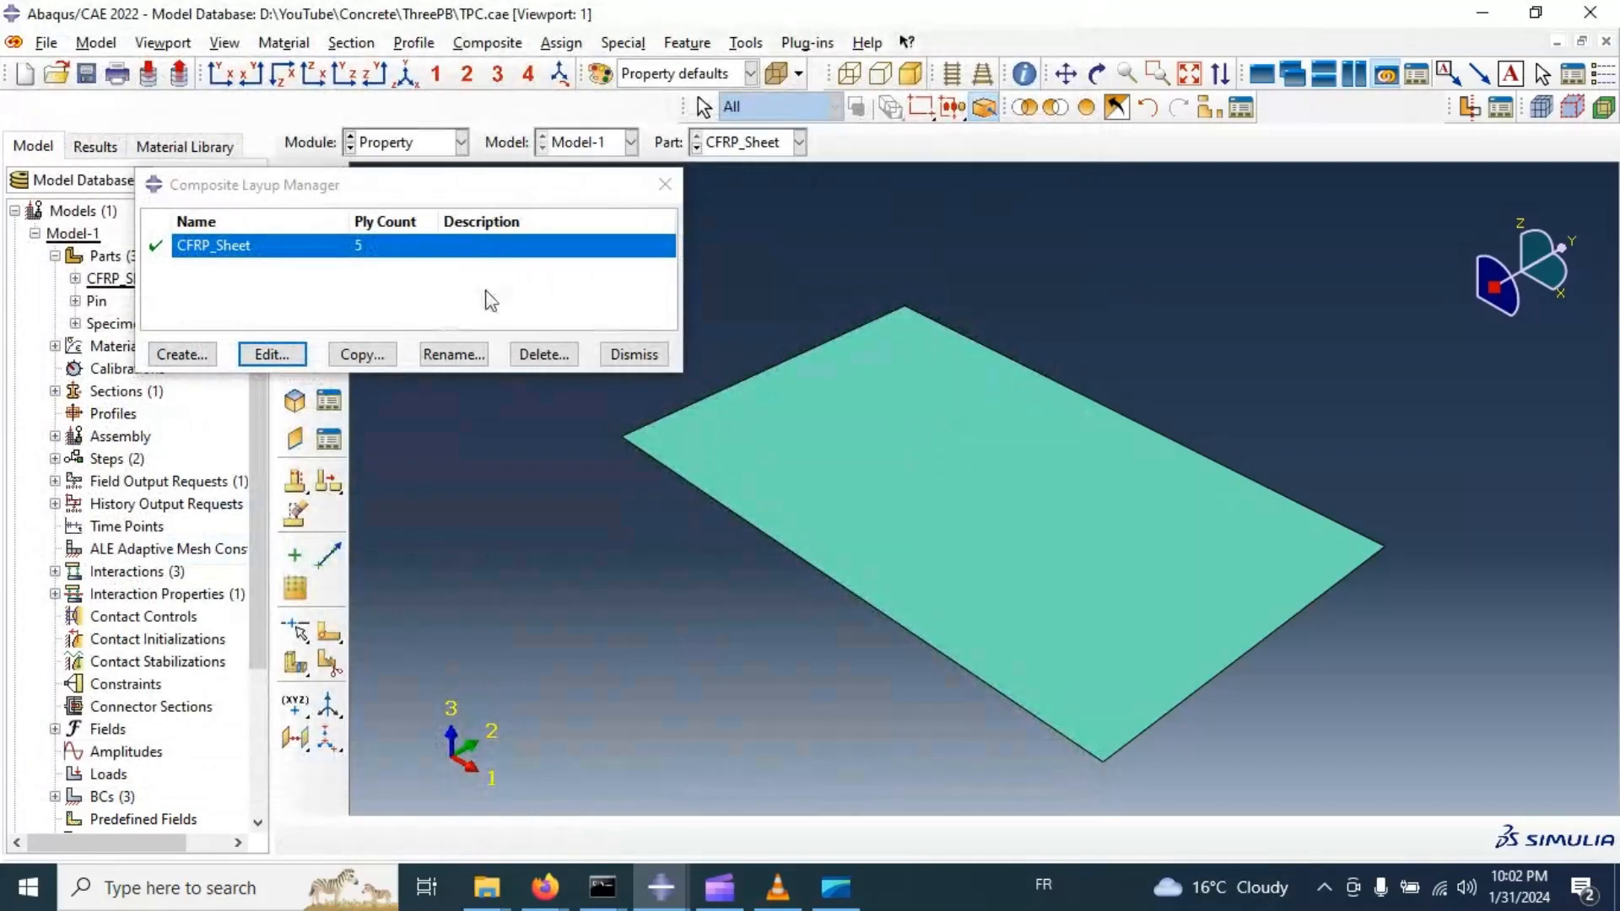
pyautogui.click(665, 184)
# Return to the Assembly module and inspect the sheet's thickness offset at the specimen's lower edge.
pyautogui.click(461, 141)
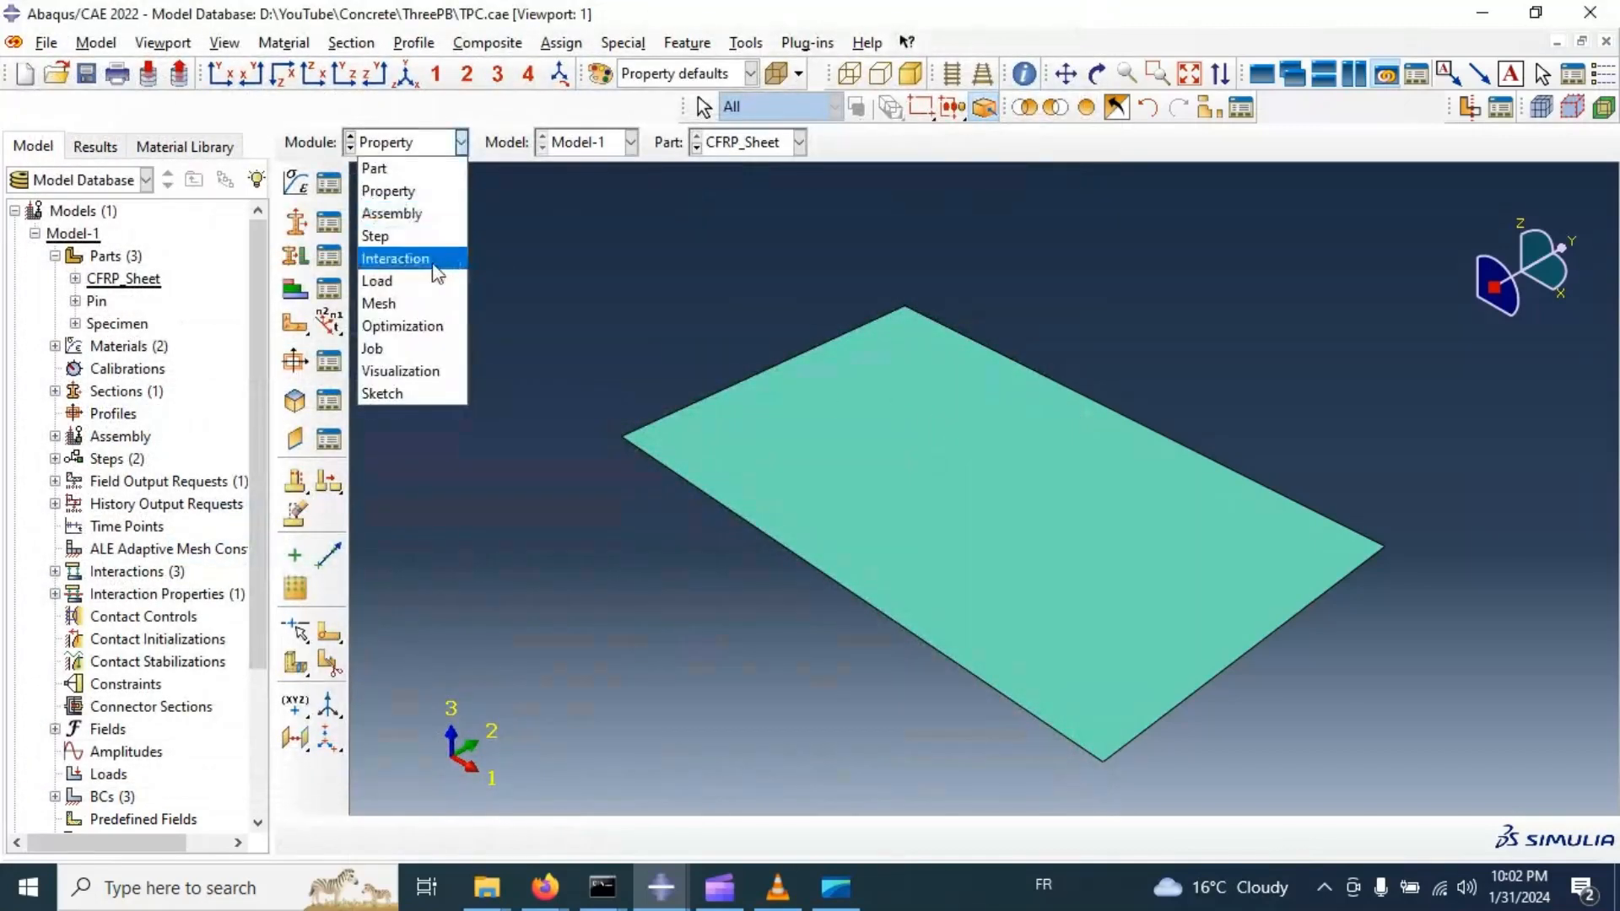
pyautogui.click(392, 214)
pyautogui.scroll(1, 1333, 489)
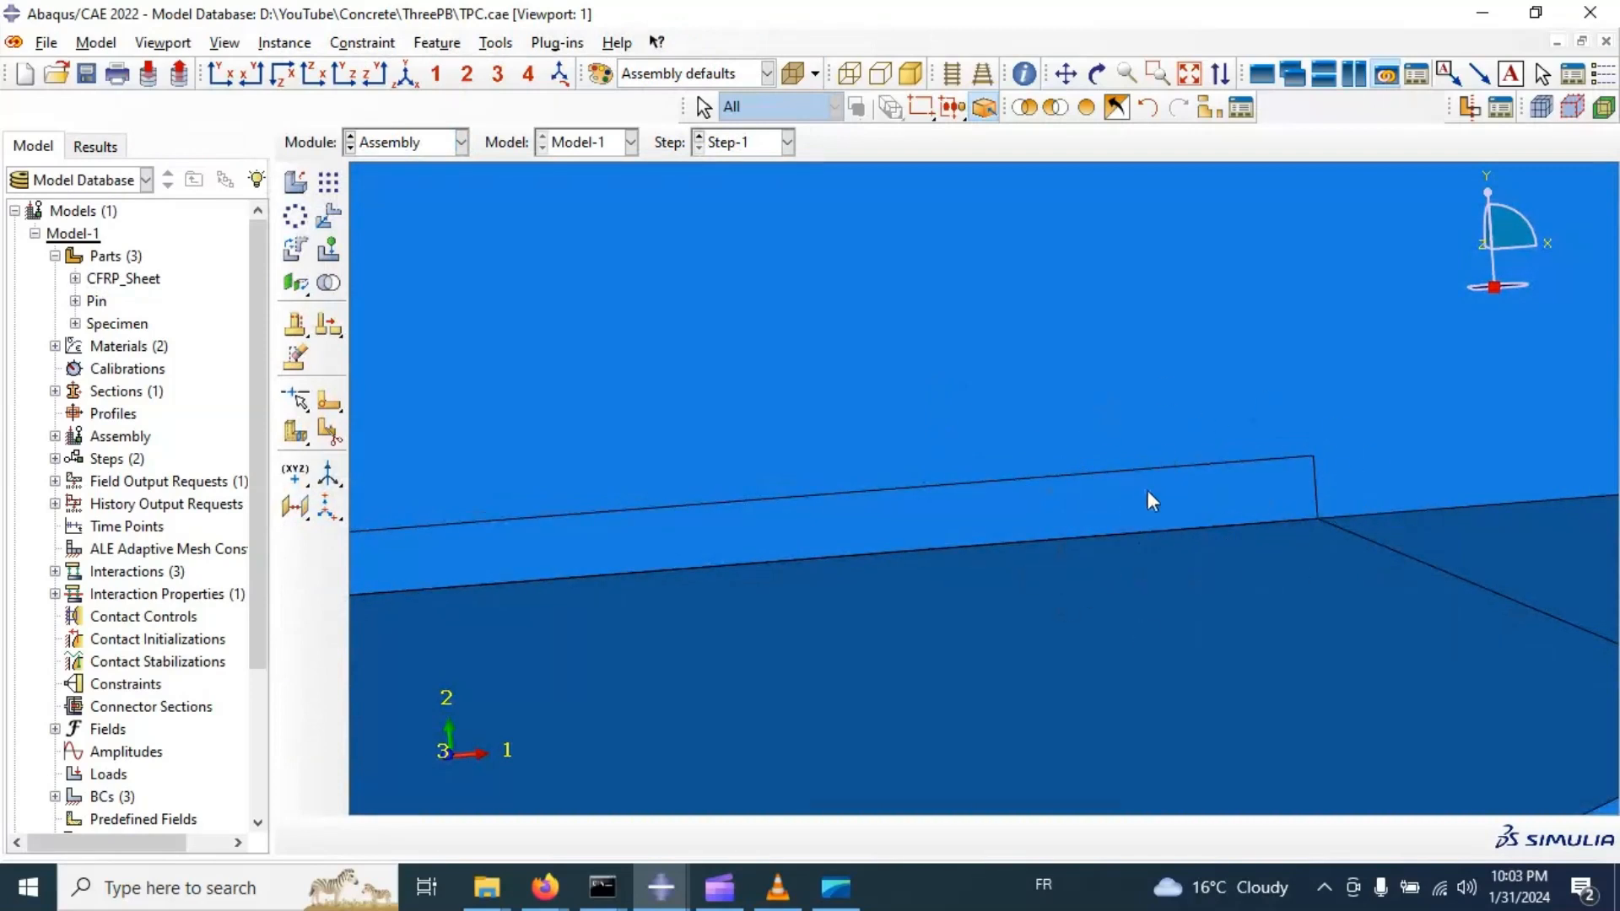
pyautogui.scroll(4, 1181, 481)
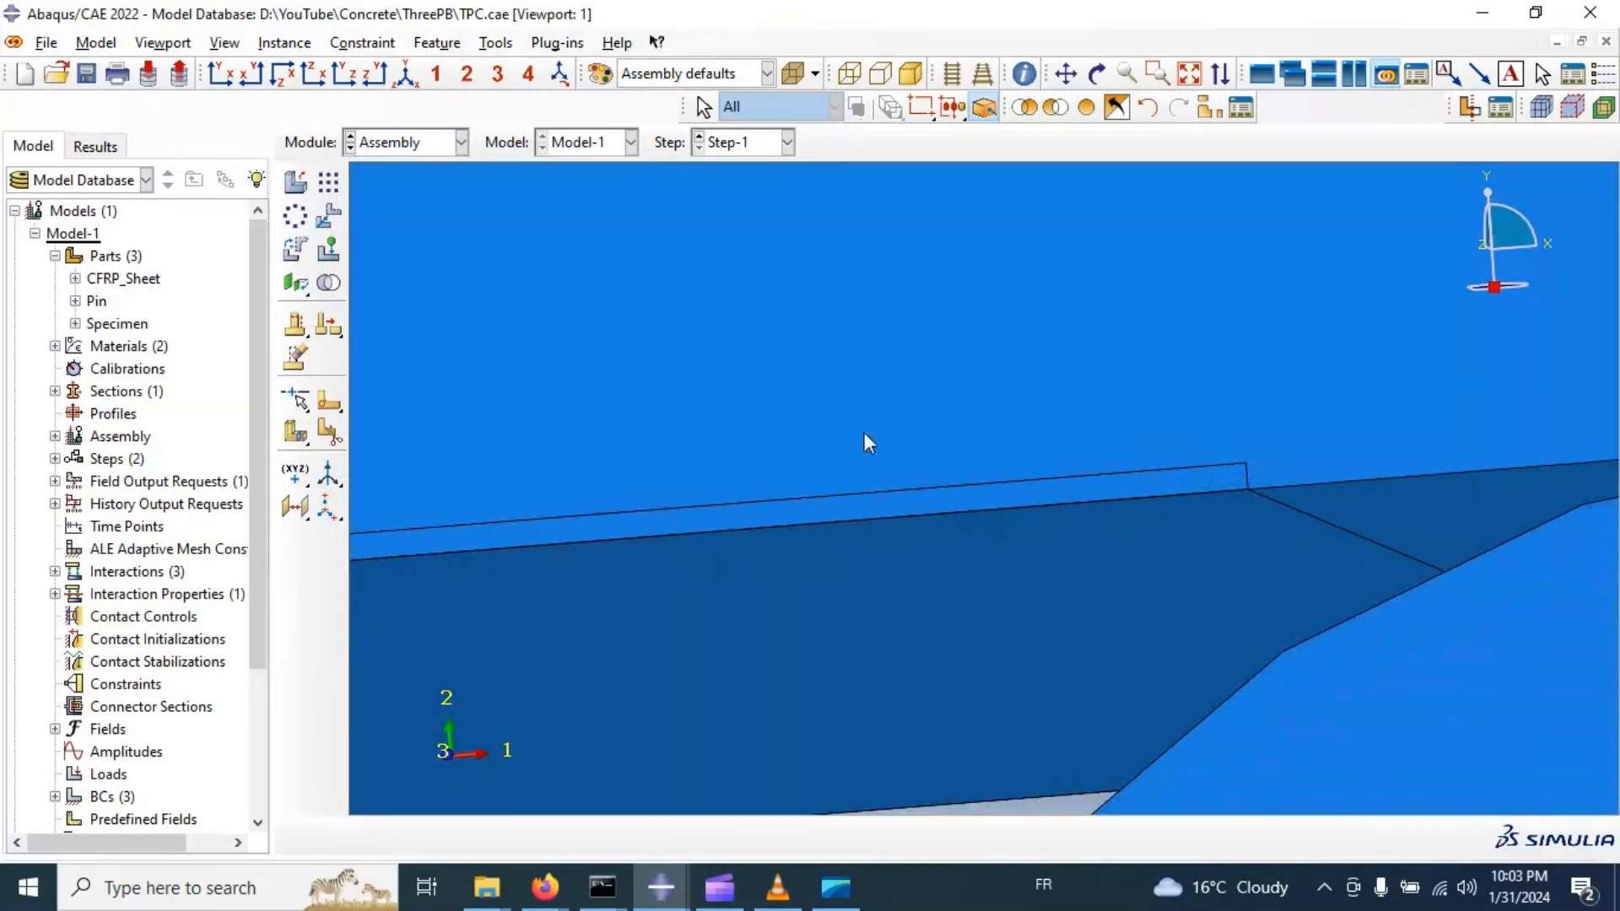
# In the Property module, edit the CFRP_Sheet composite layup to use the bottom surface as its shell reference surface.
pyautogui.click(375, 144)
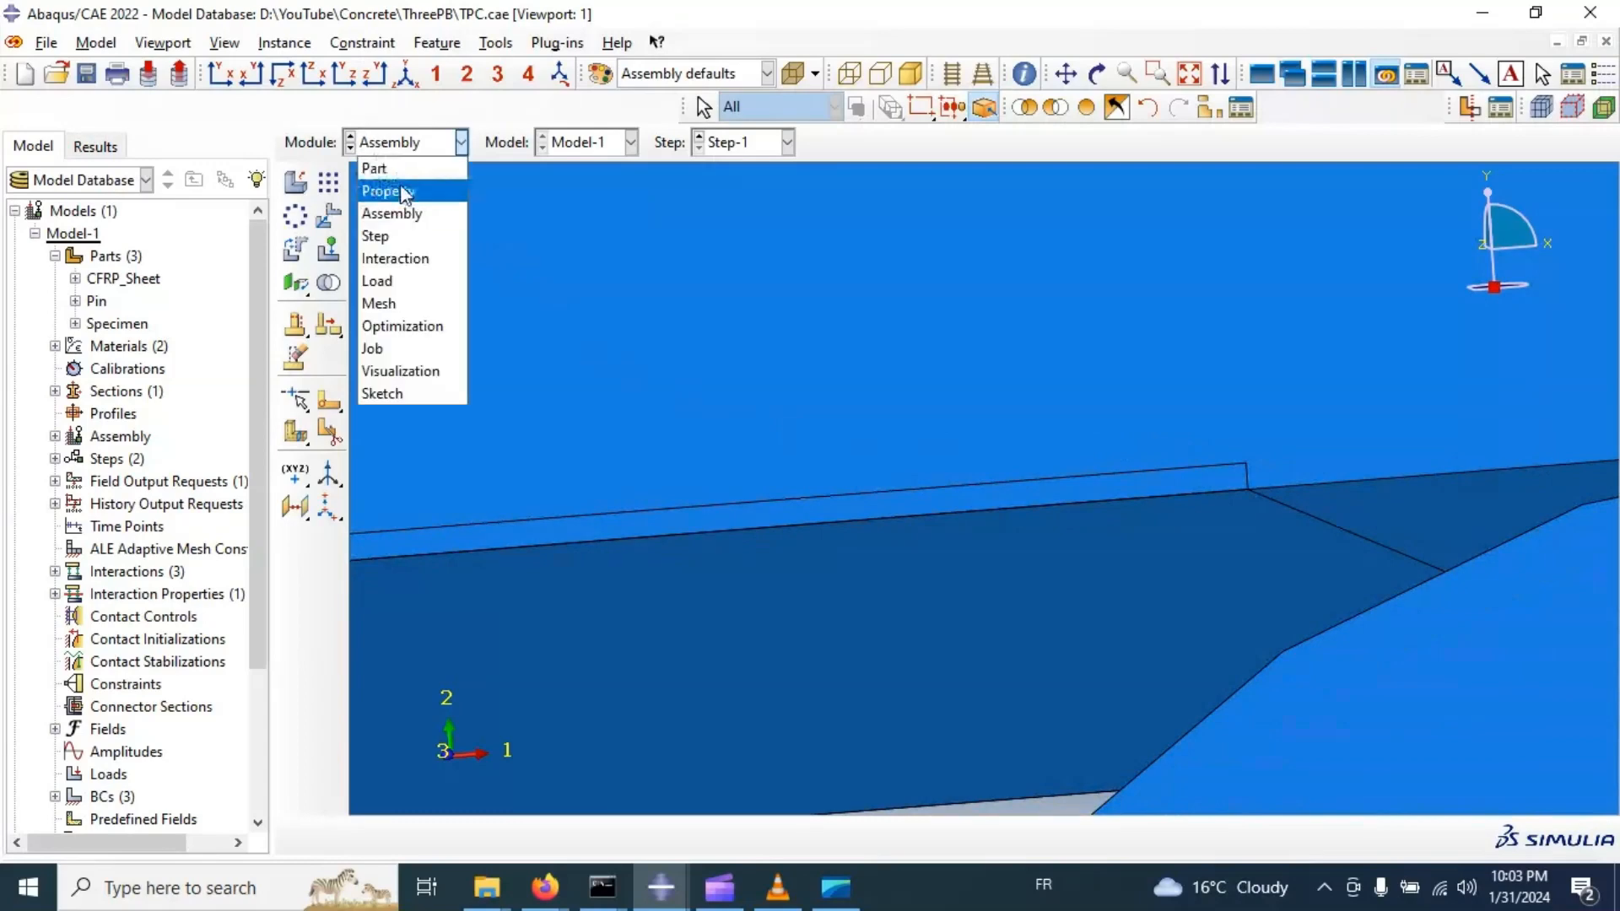
pyautogui.click(375, 192)
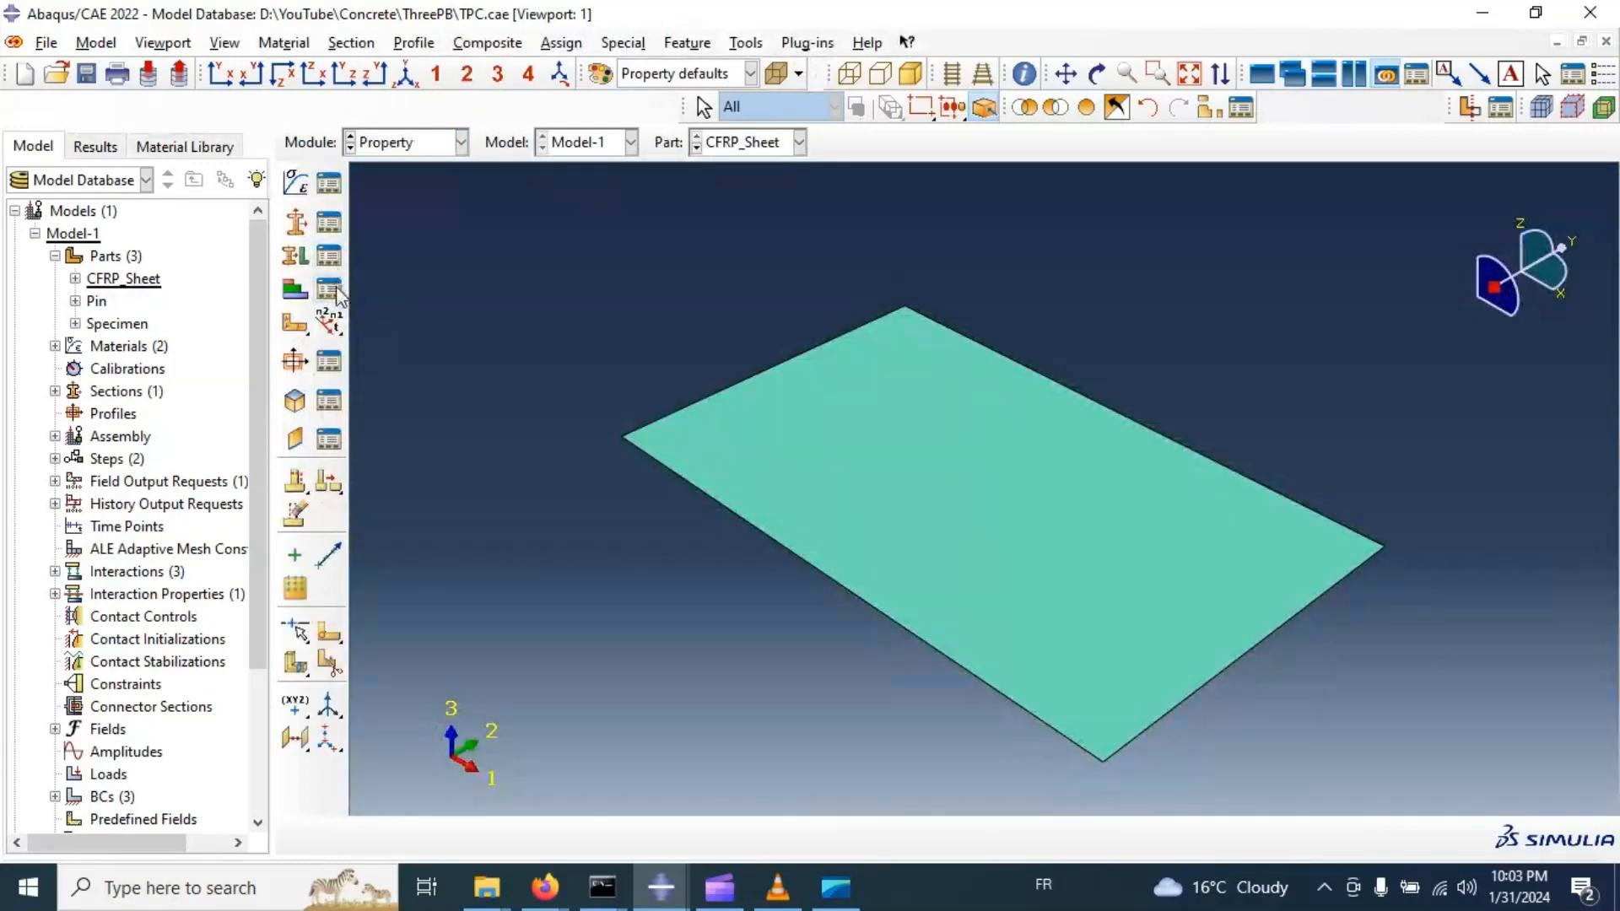
pyautogui.click(329, 294)
pyautogui.click(271, 354)
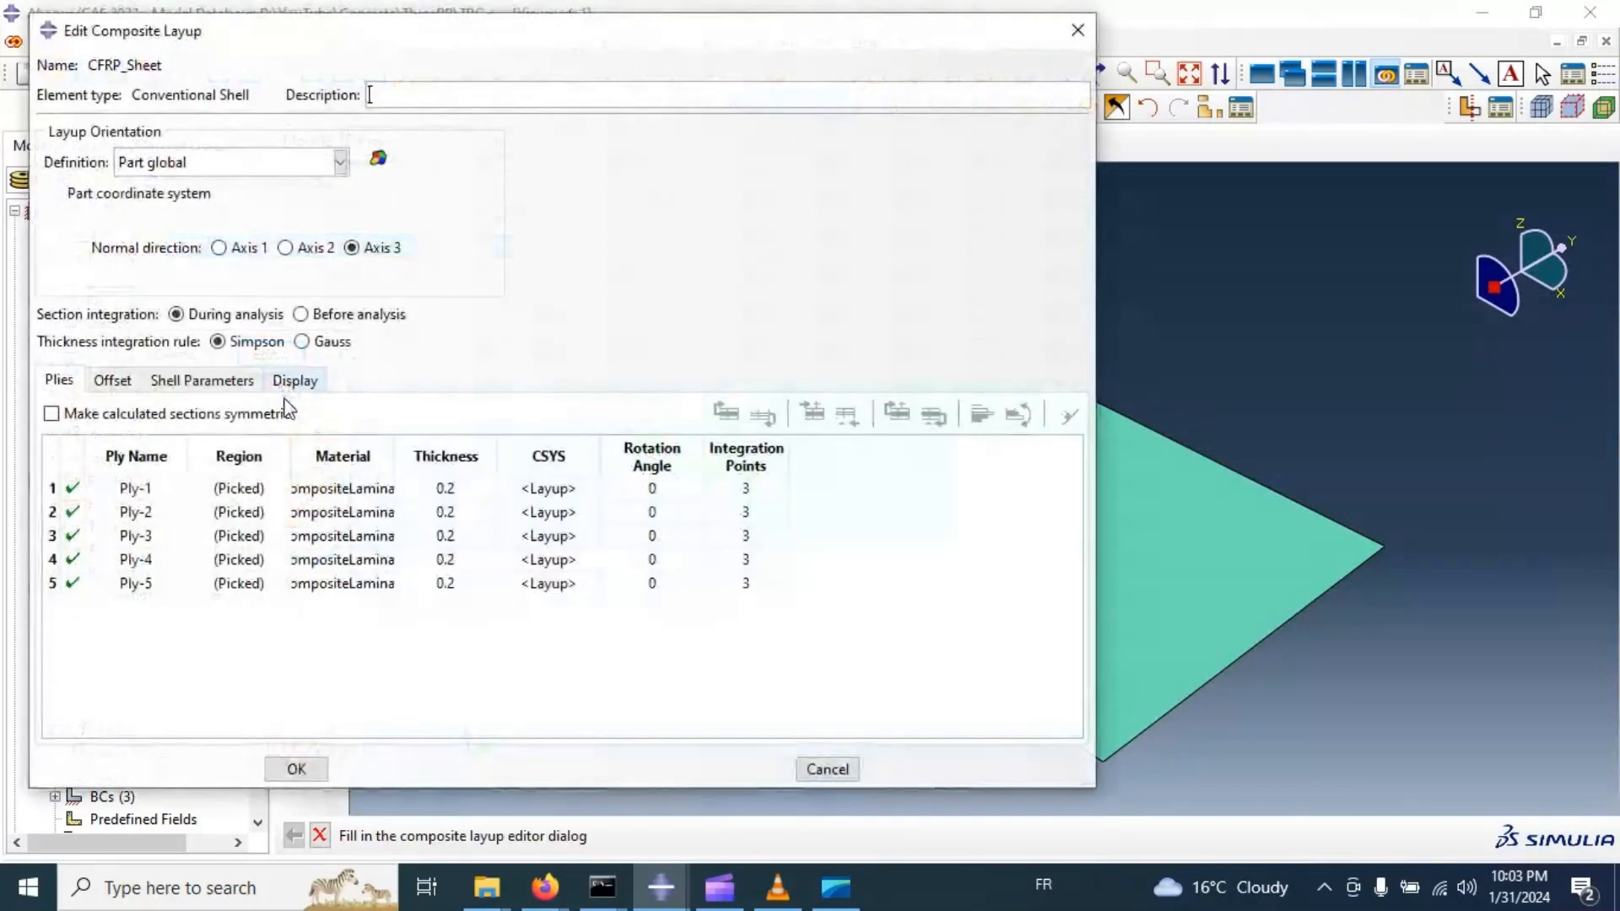
pyautogui.click(124, 384)
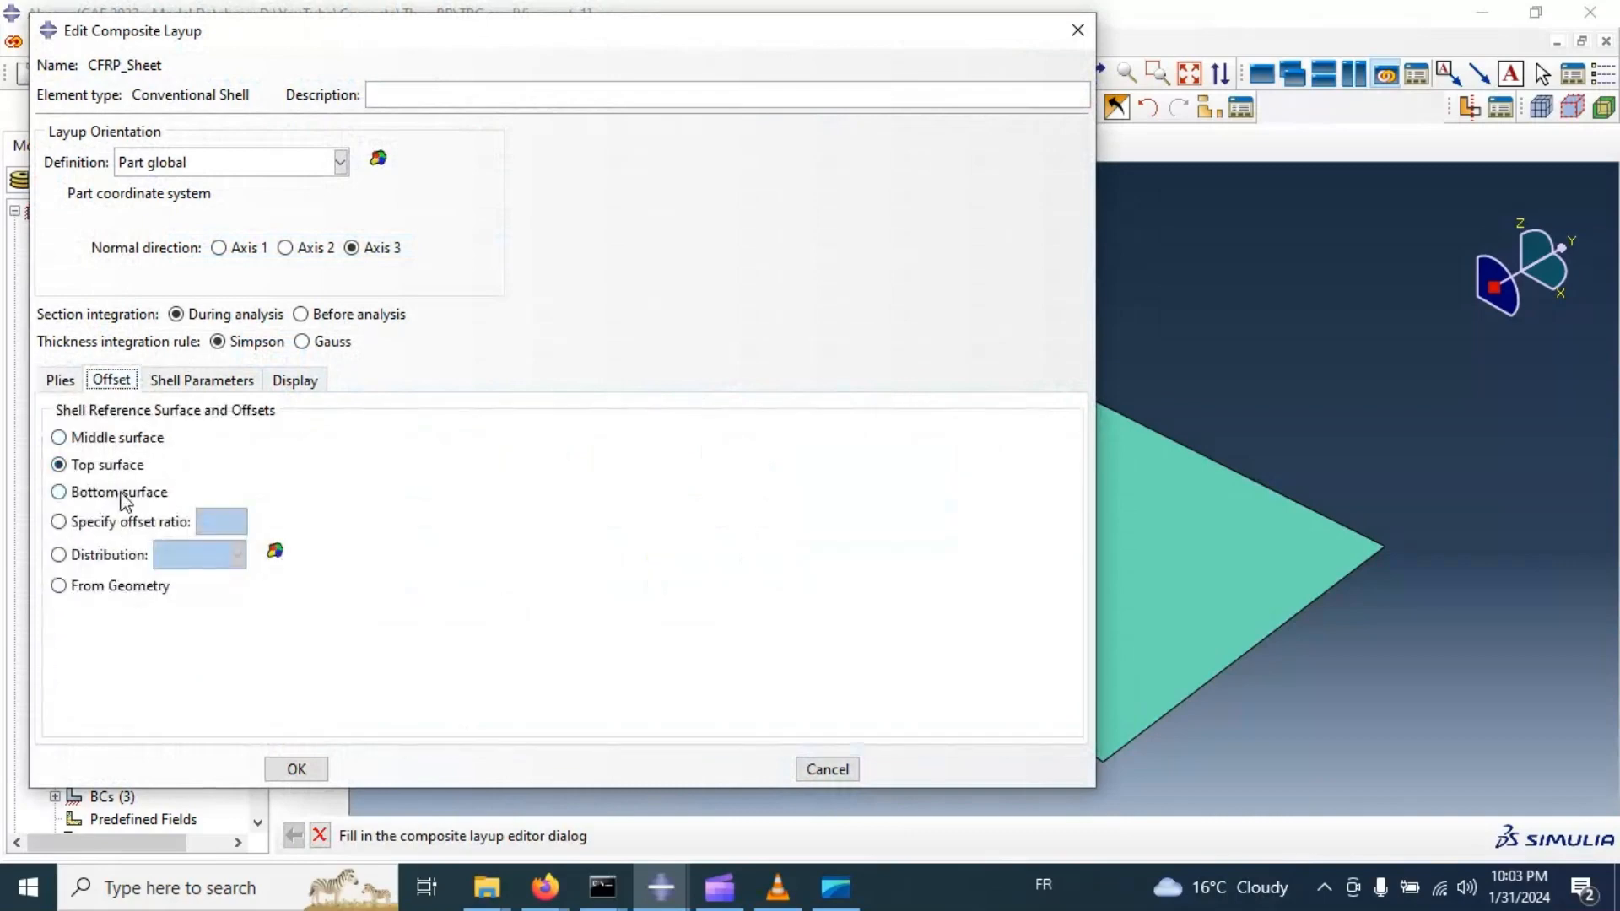
pyautogui.click(123, 492)
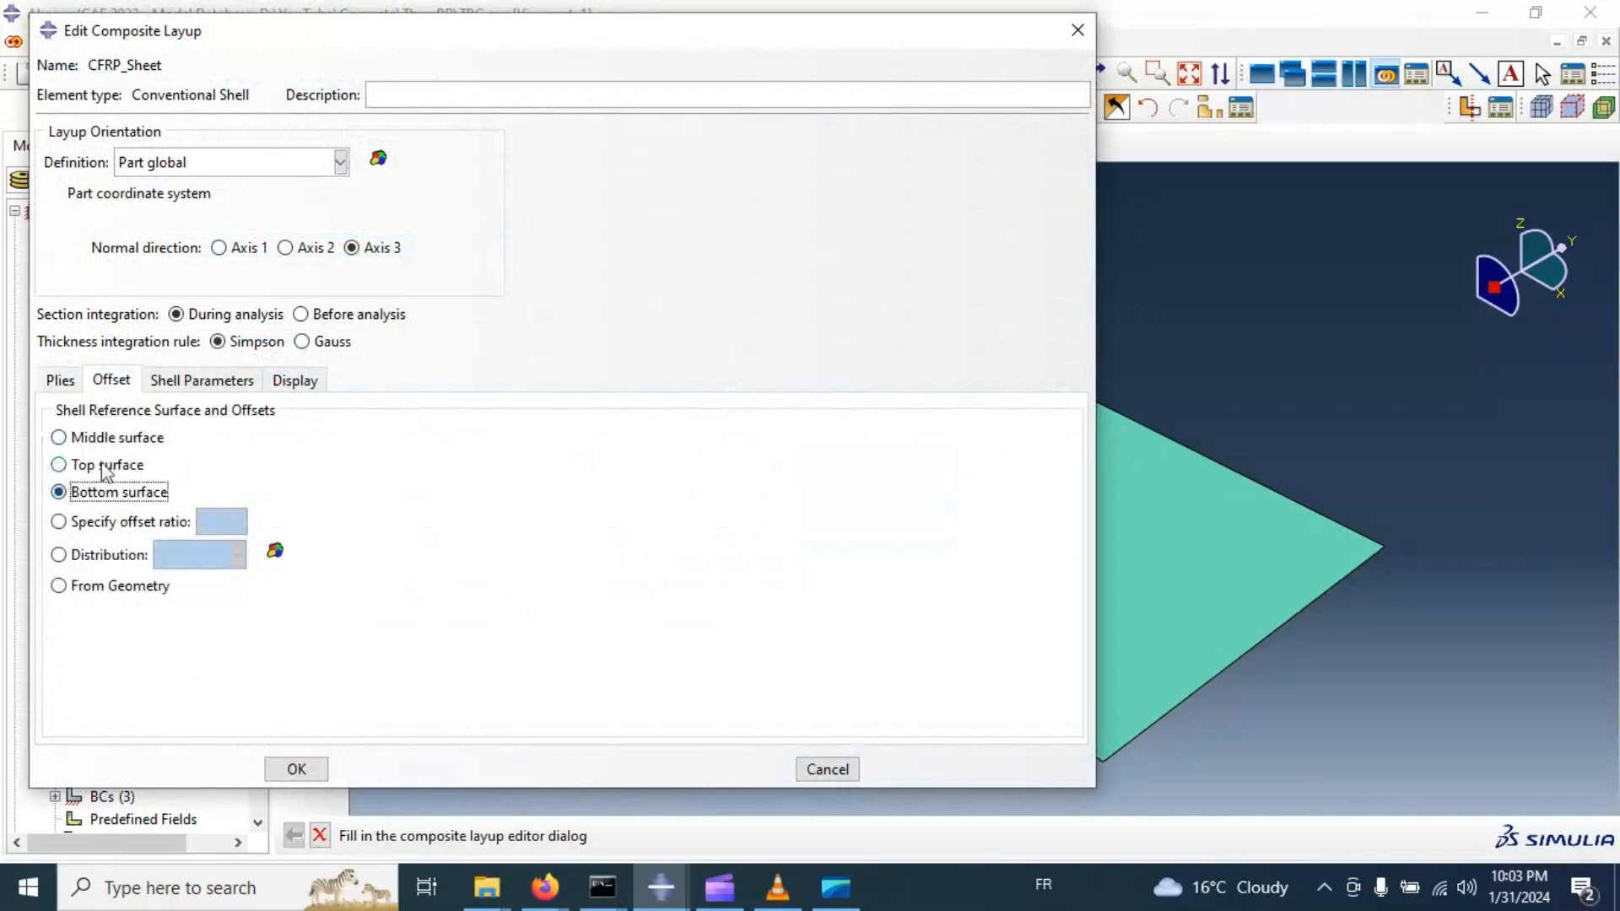
pyautogui.click(295, 769)
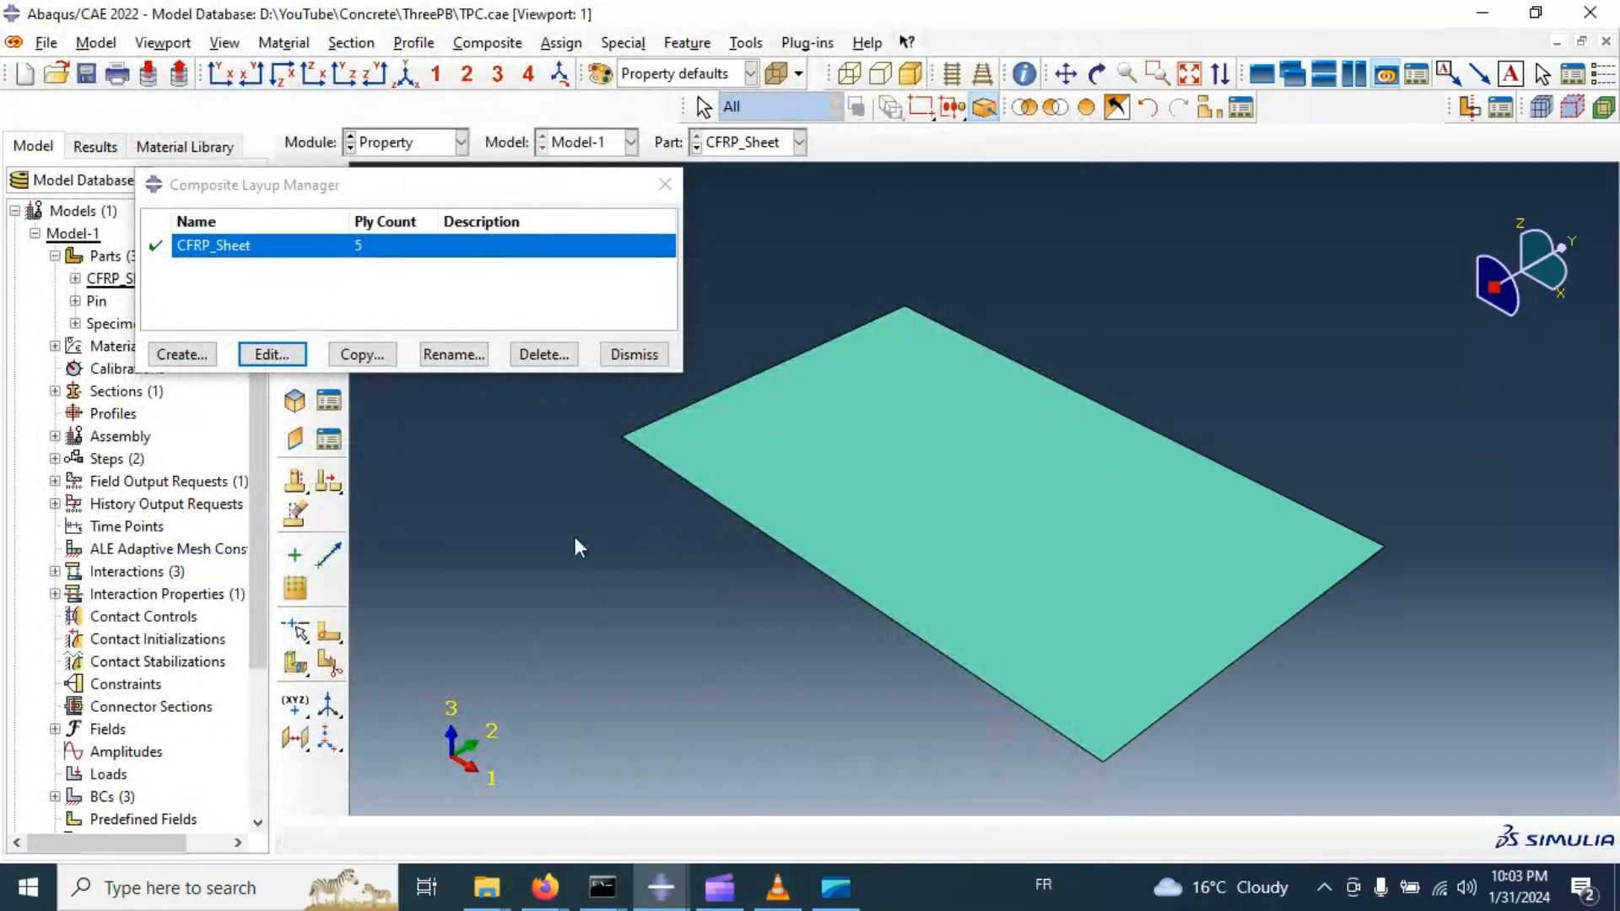
pyautogui.click(608, 360)
# Return to the Assembly module and check the CFRP sheet's rendered thickness against the specimen's underside between the support pins.
pyautogui.click(419, 143)
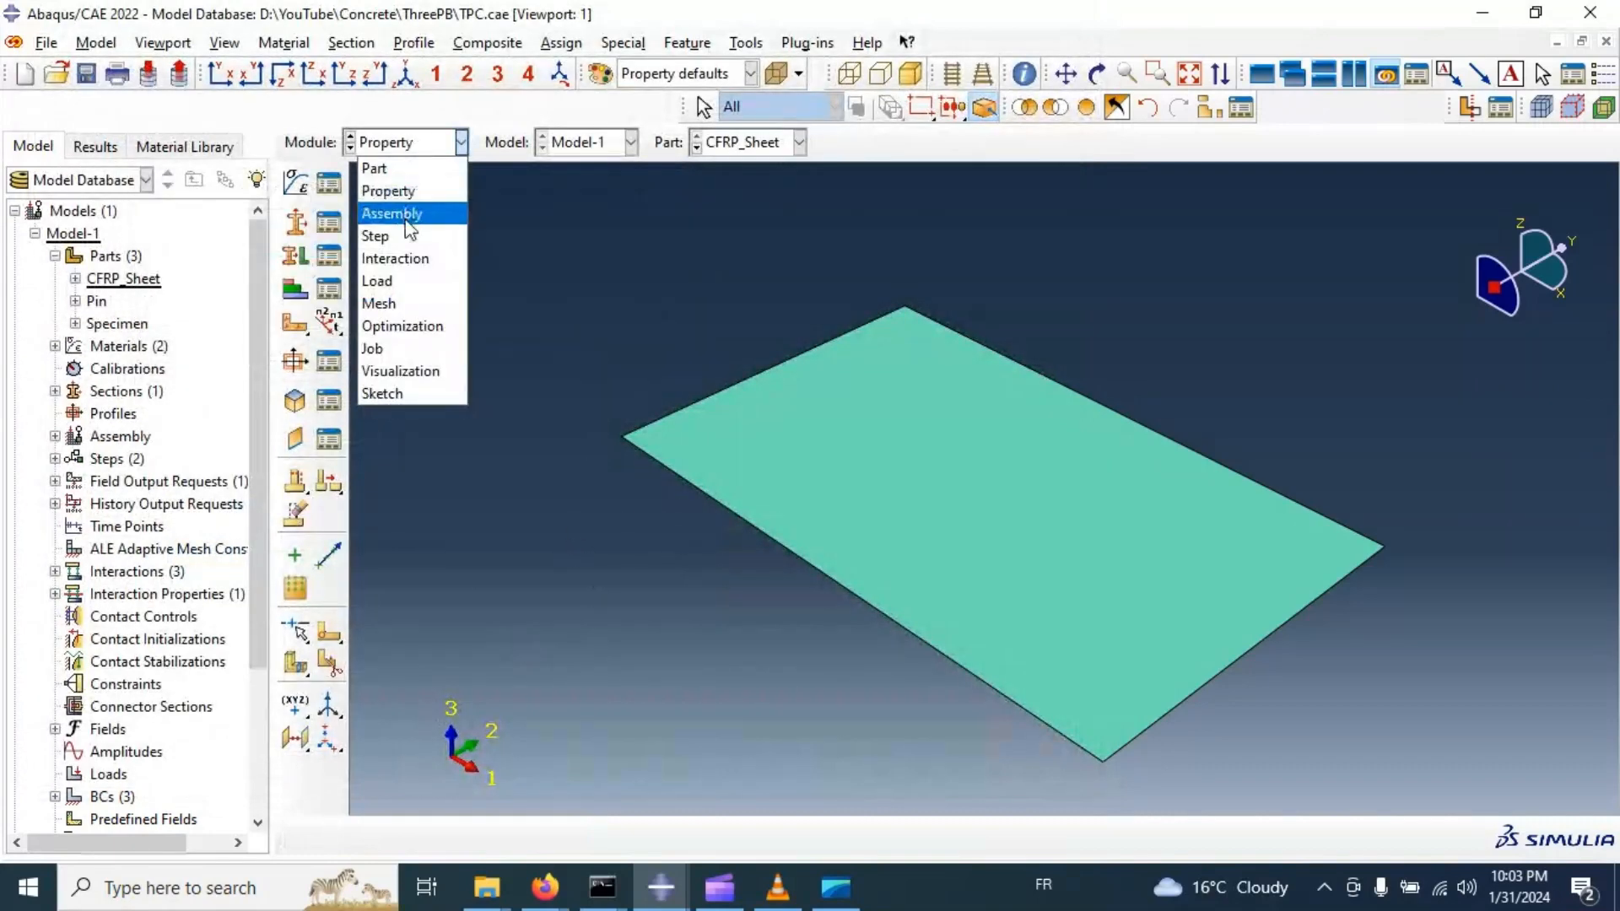
pyautogui.click(391, 213)
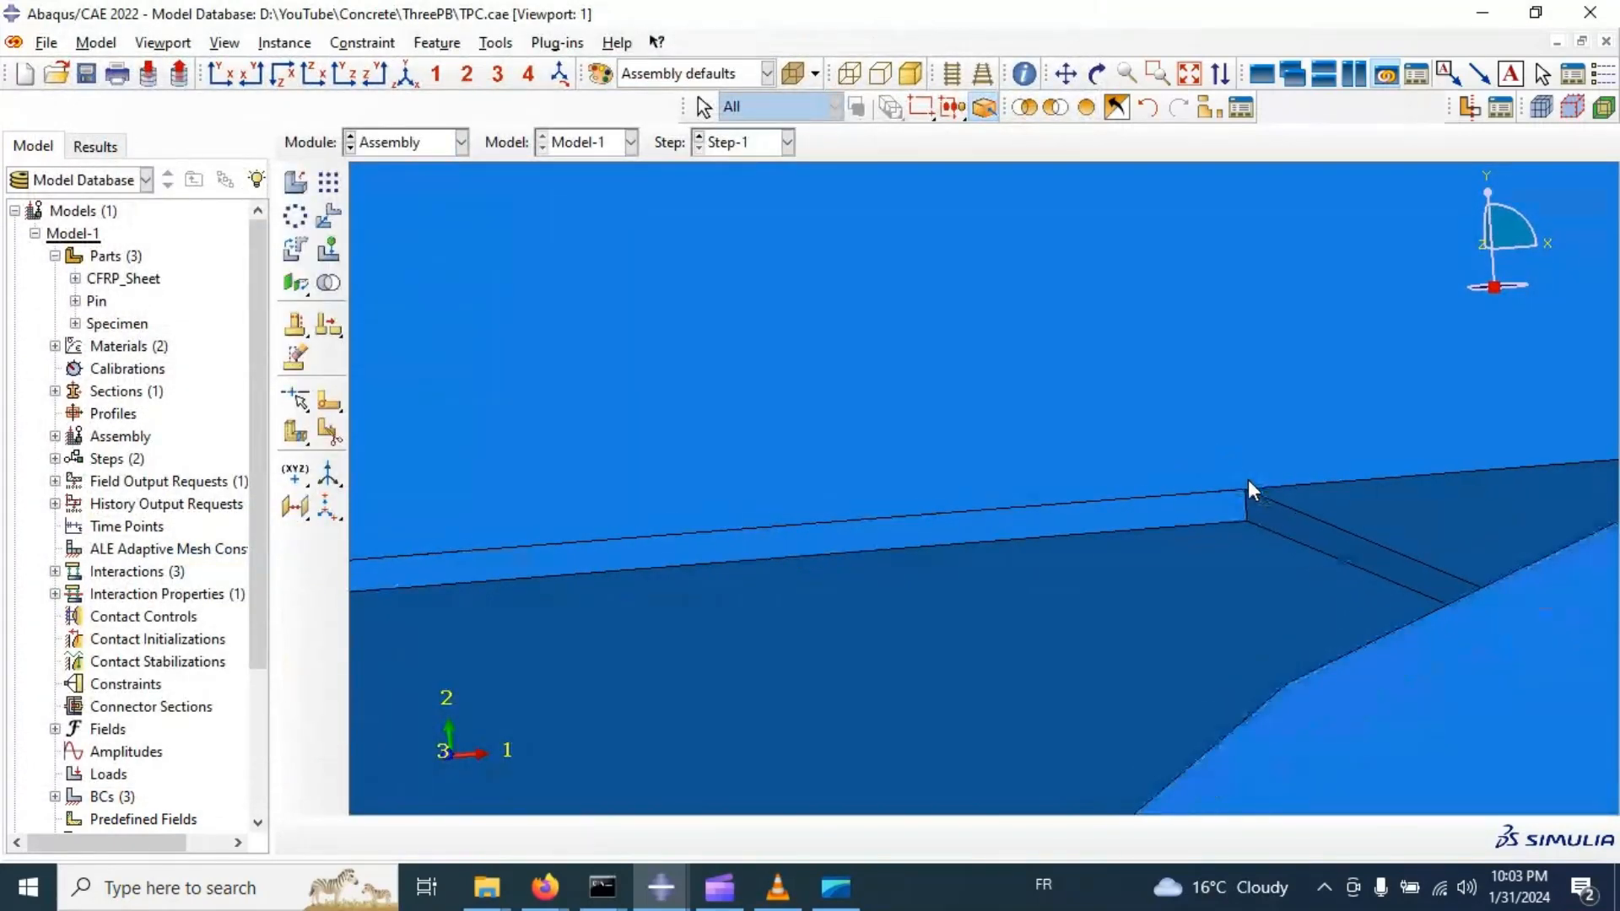
pyautogui.scroll(5, 1248, 479)
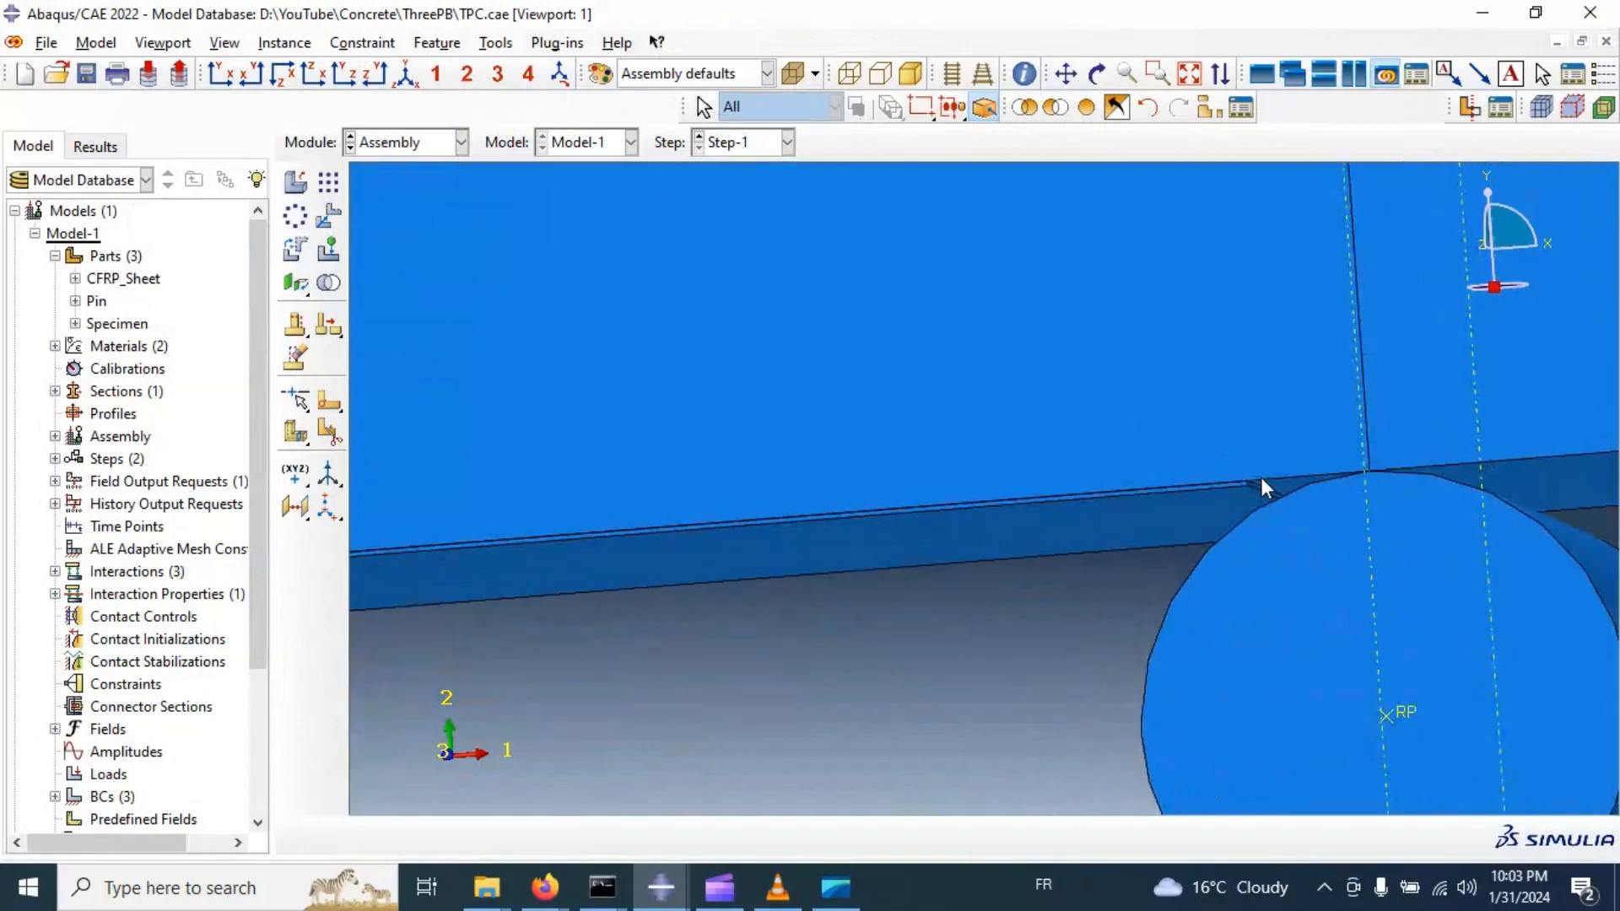
pyautogui.scroll(5, 1046, 488)
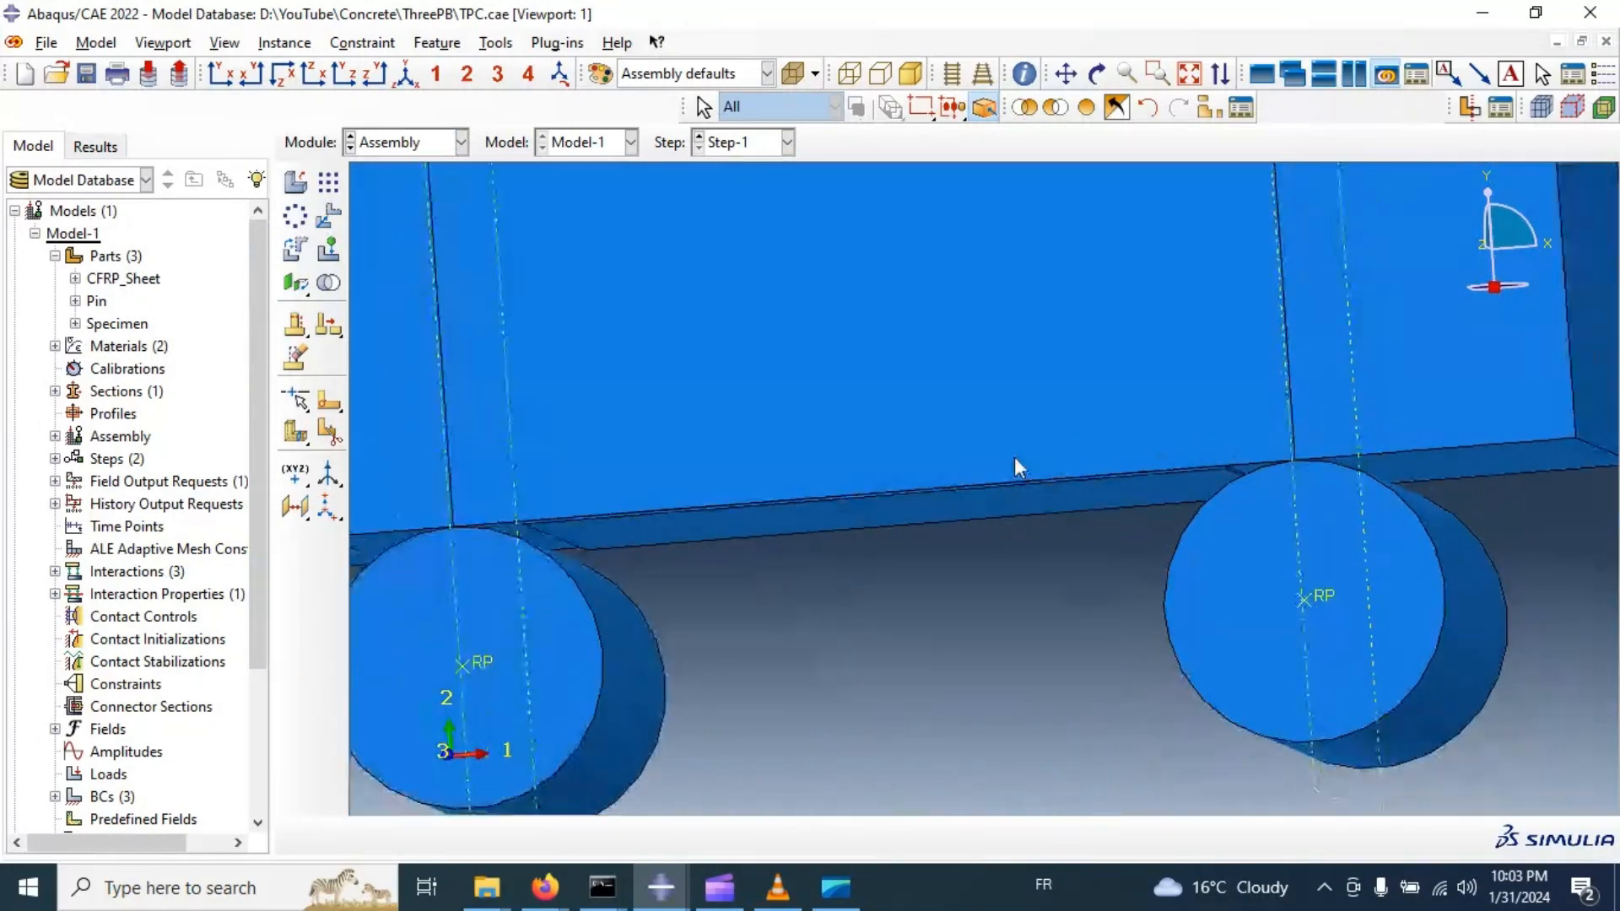
pyautogui.scroll(5, 1106, 621)
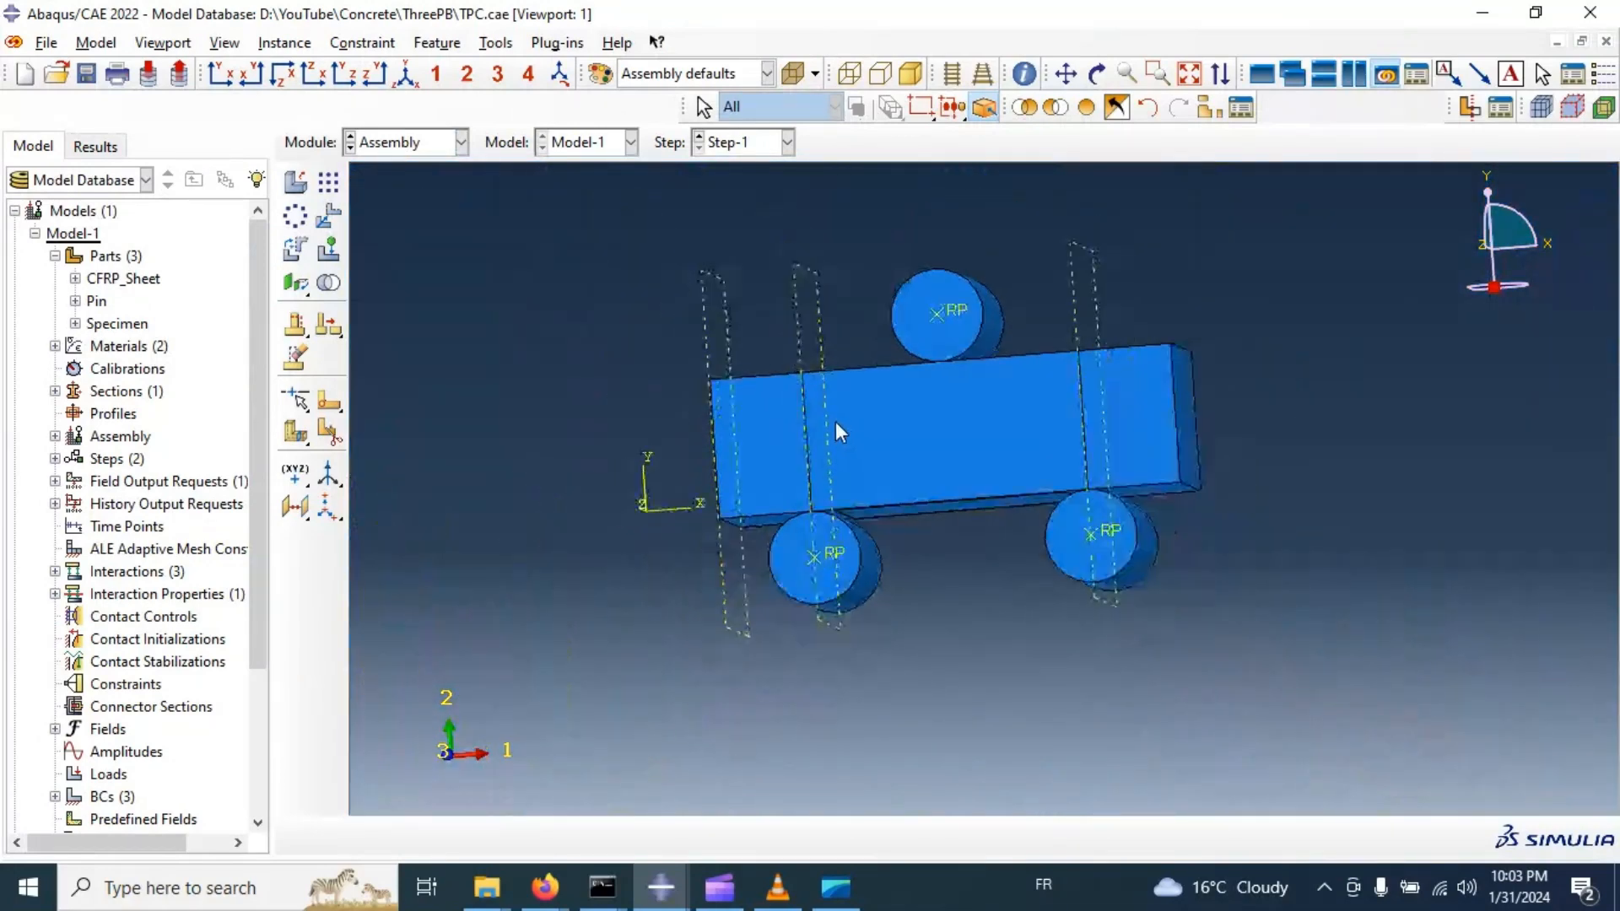
# Switch from the Assembly module to the Interaction module.
pyautogui.click(433, 150)
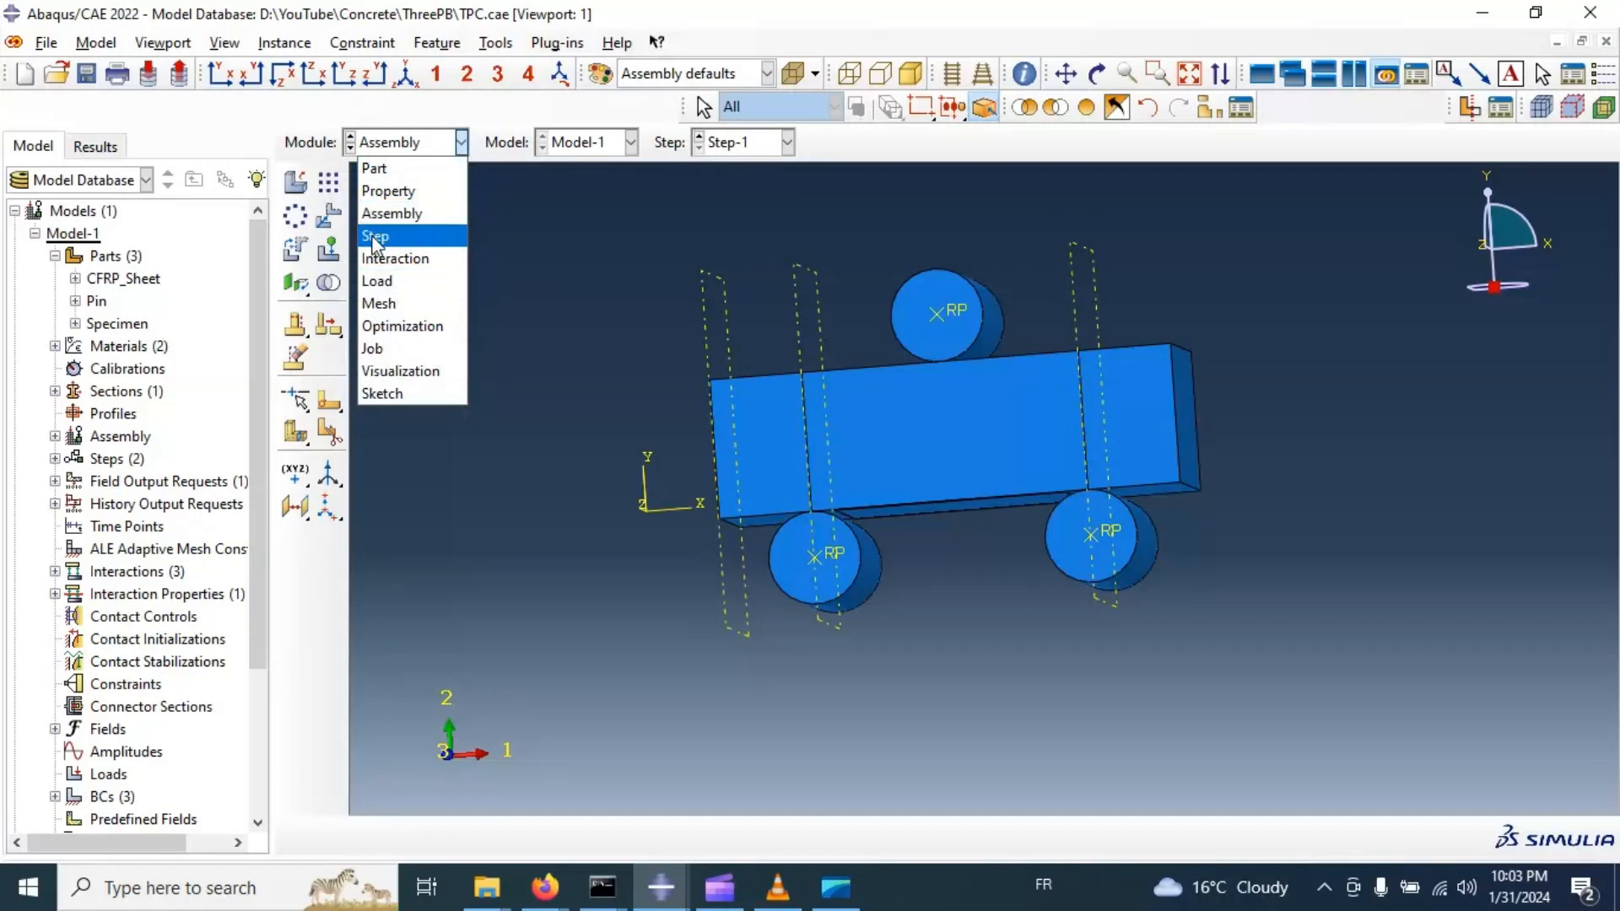
pyautogui.click(375, 237)
pyautogui.click(400, 142)
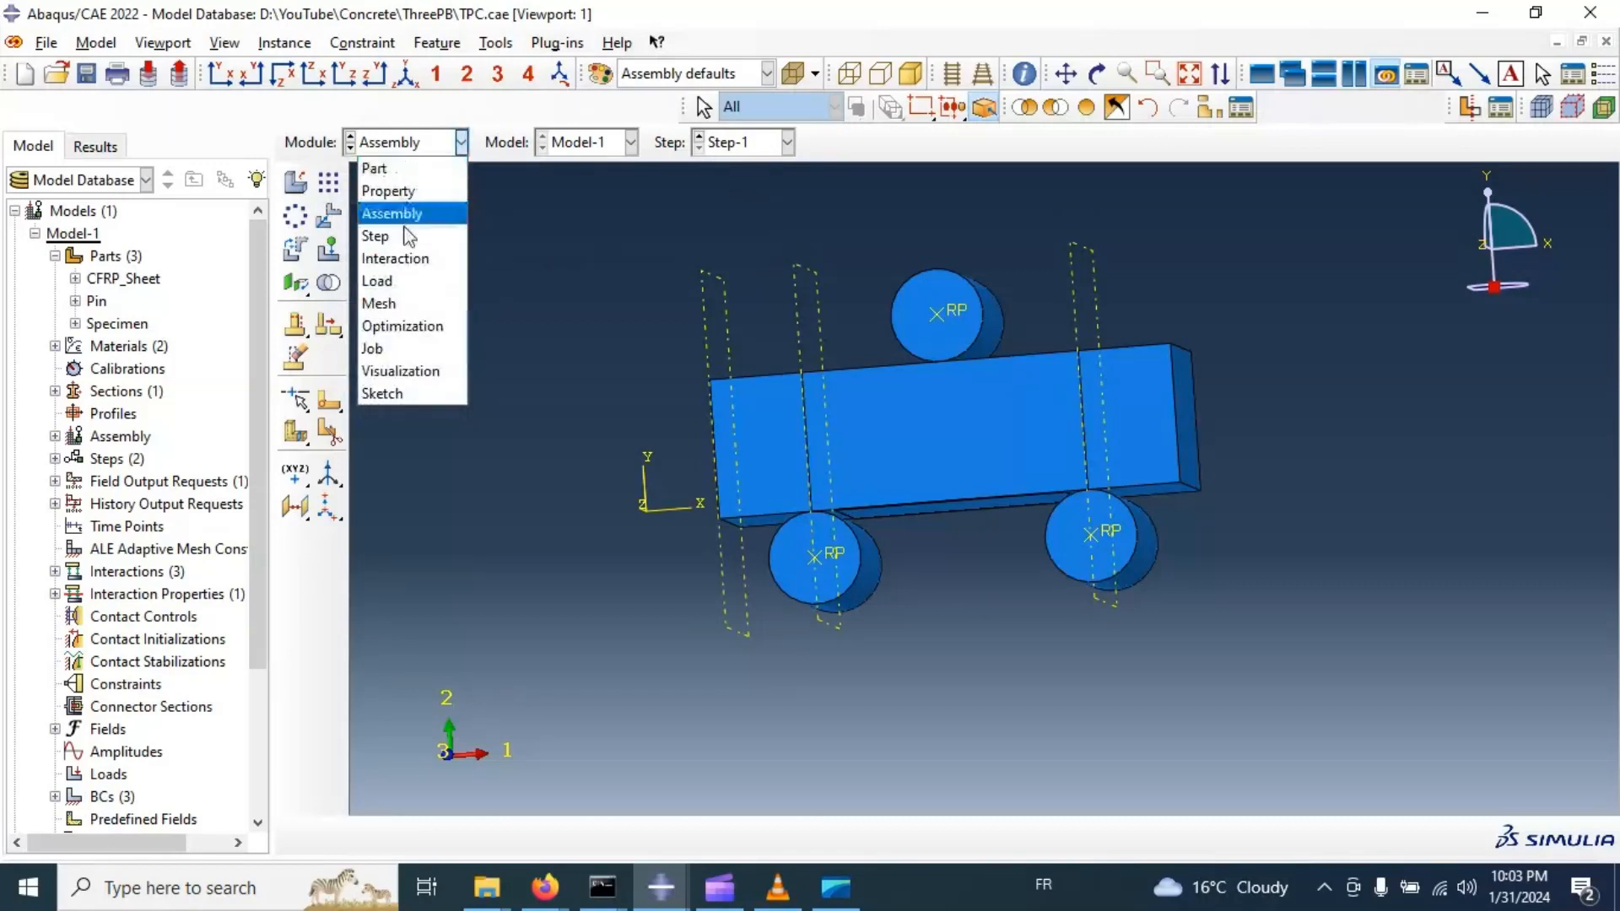
pyautogui.click(402, 257)
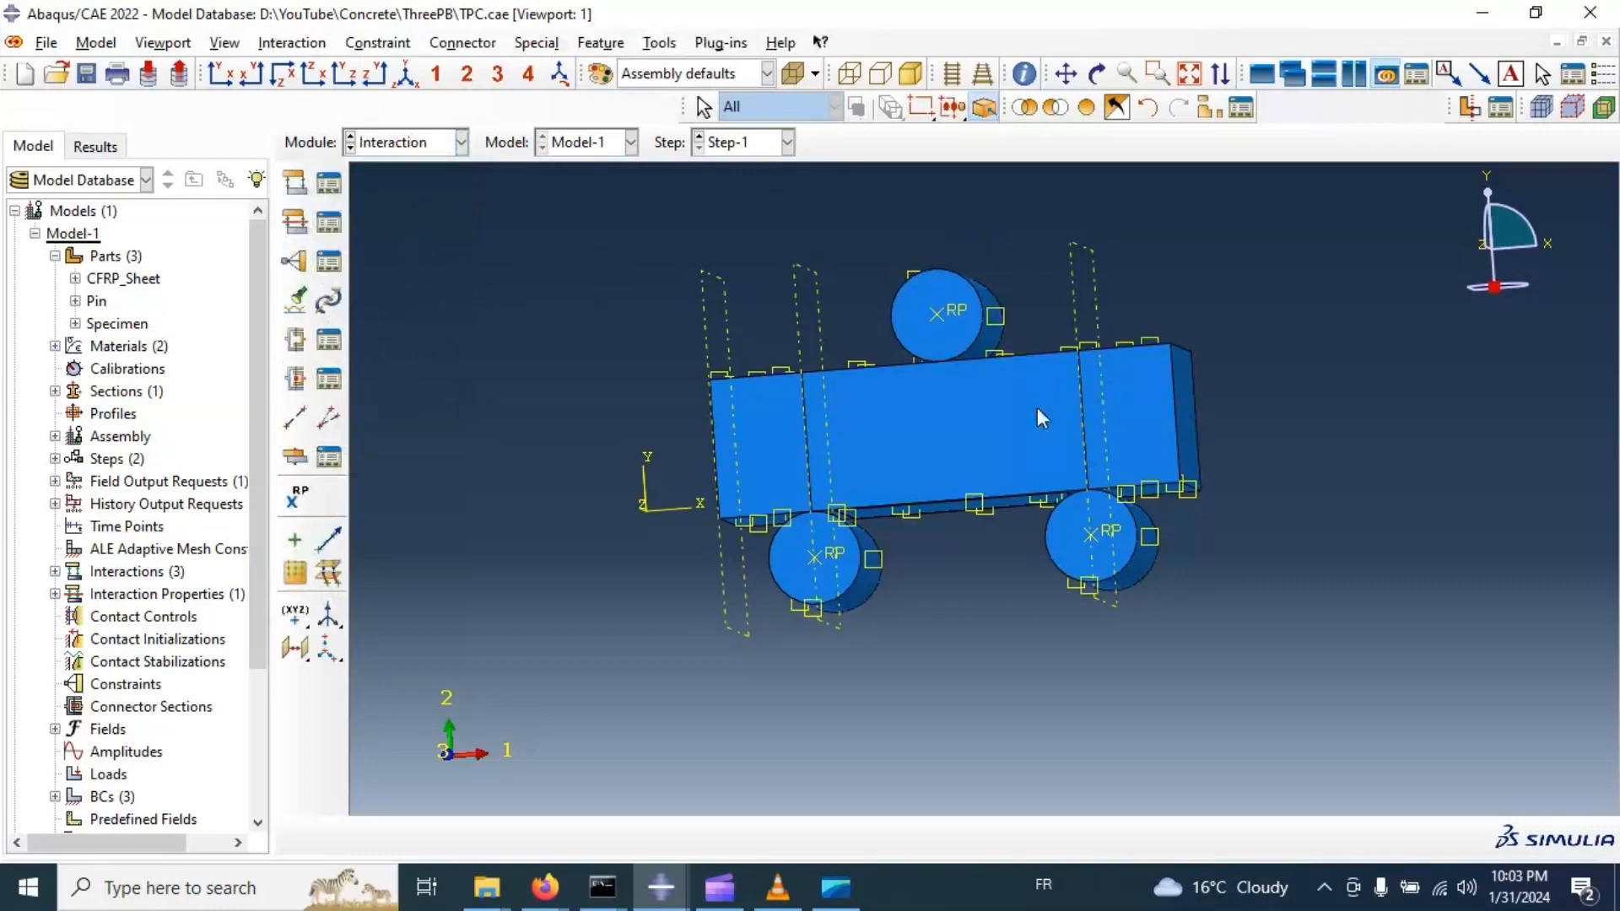
pyautogui.click(1096, 74)
pyautogui.moveTo(970, 384); pyautogui.dragTo(965, 419)
pyautogui.scroll(8, 965, 419)
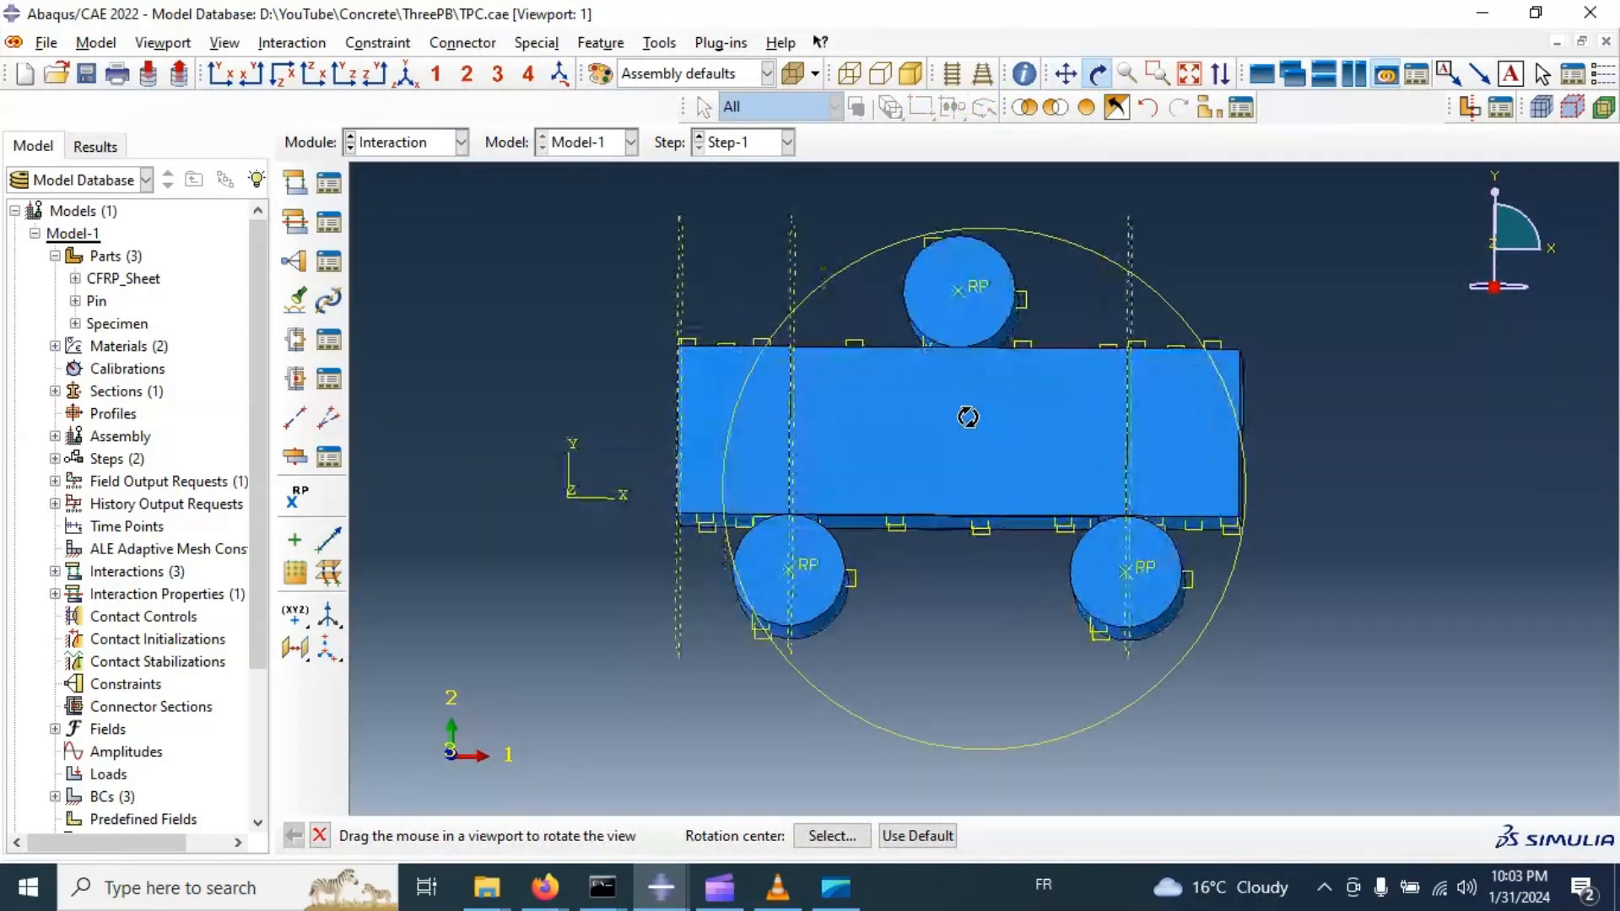
pyautogui.scroll(-6, 1068, 338)
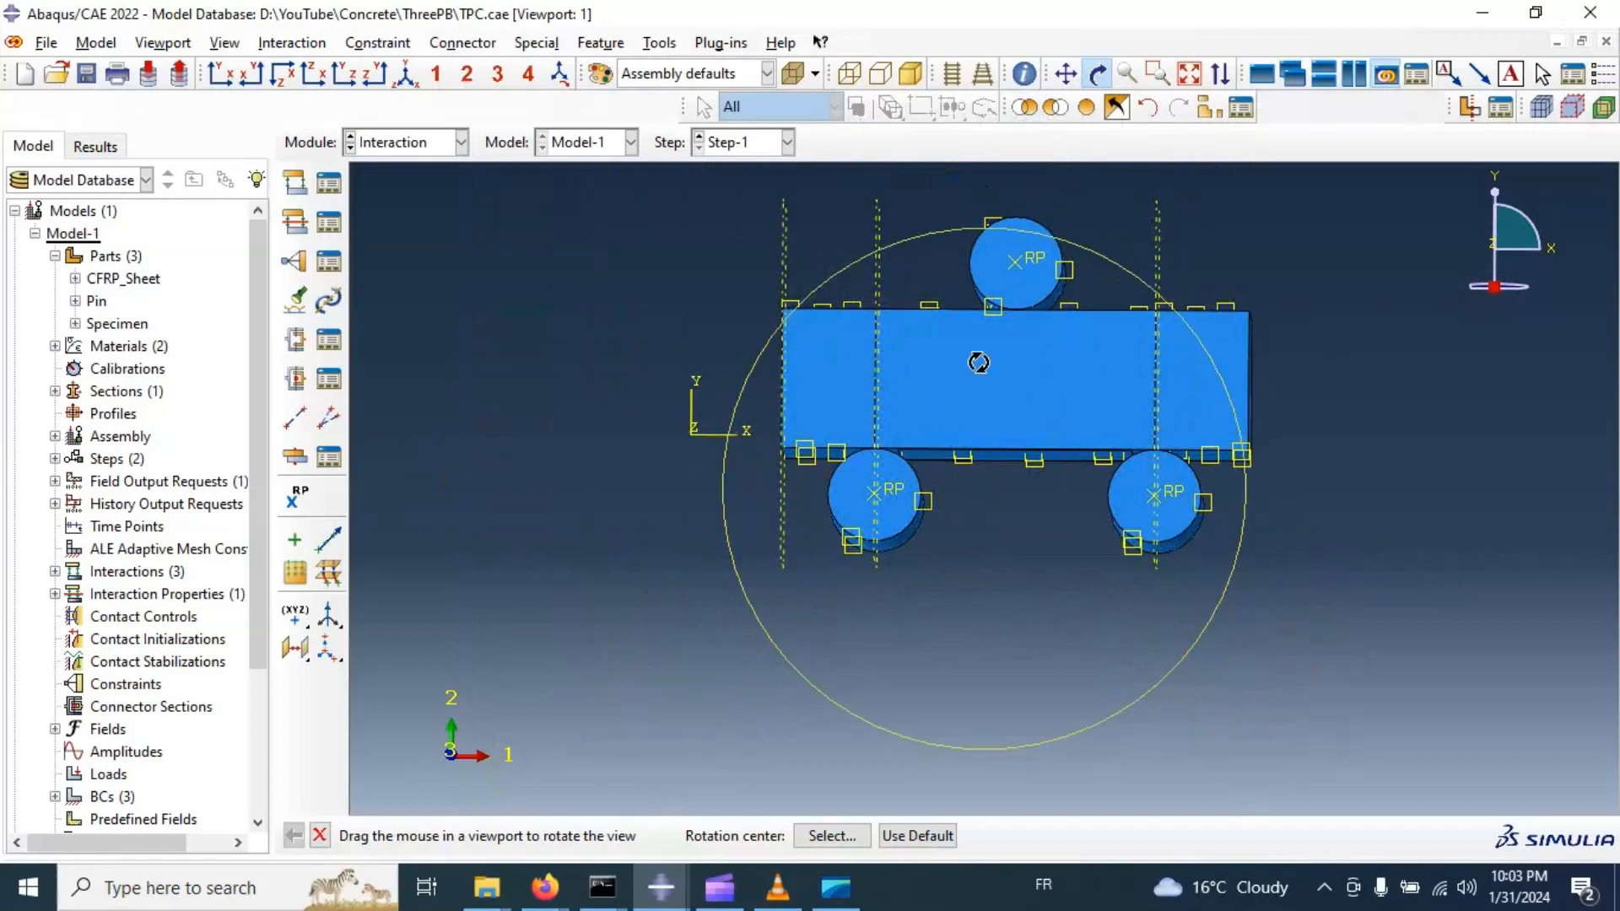
pyautogui.click(1101, 74)
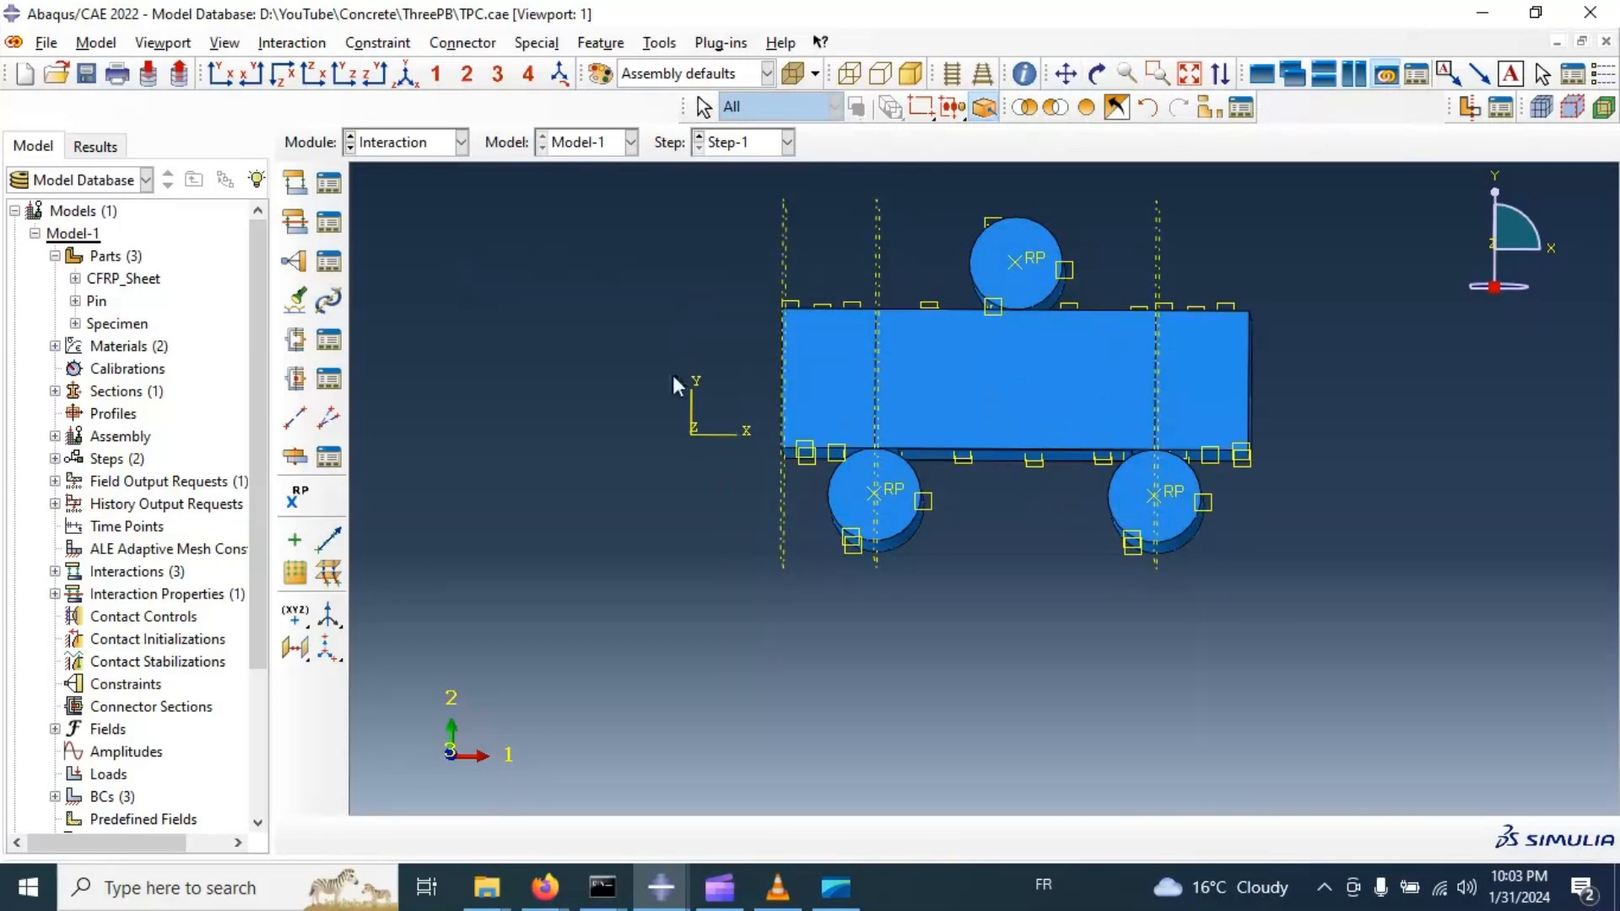
pyautogui.click(295, 262)
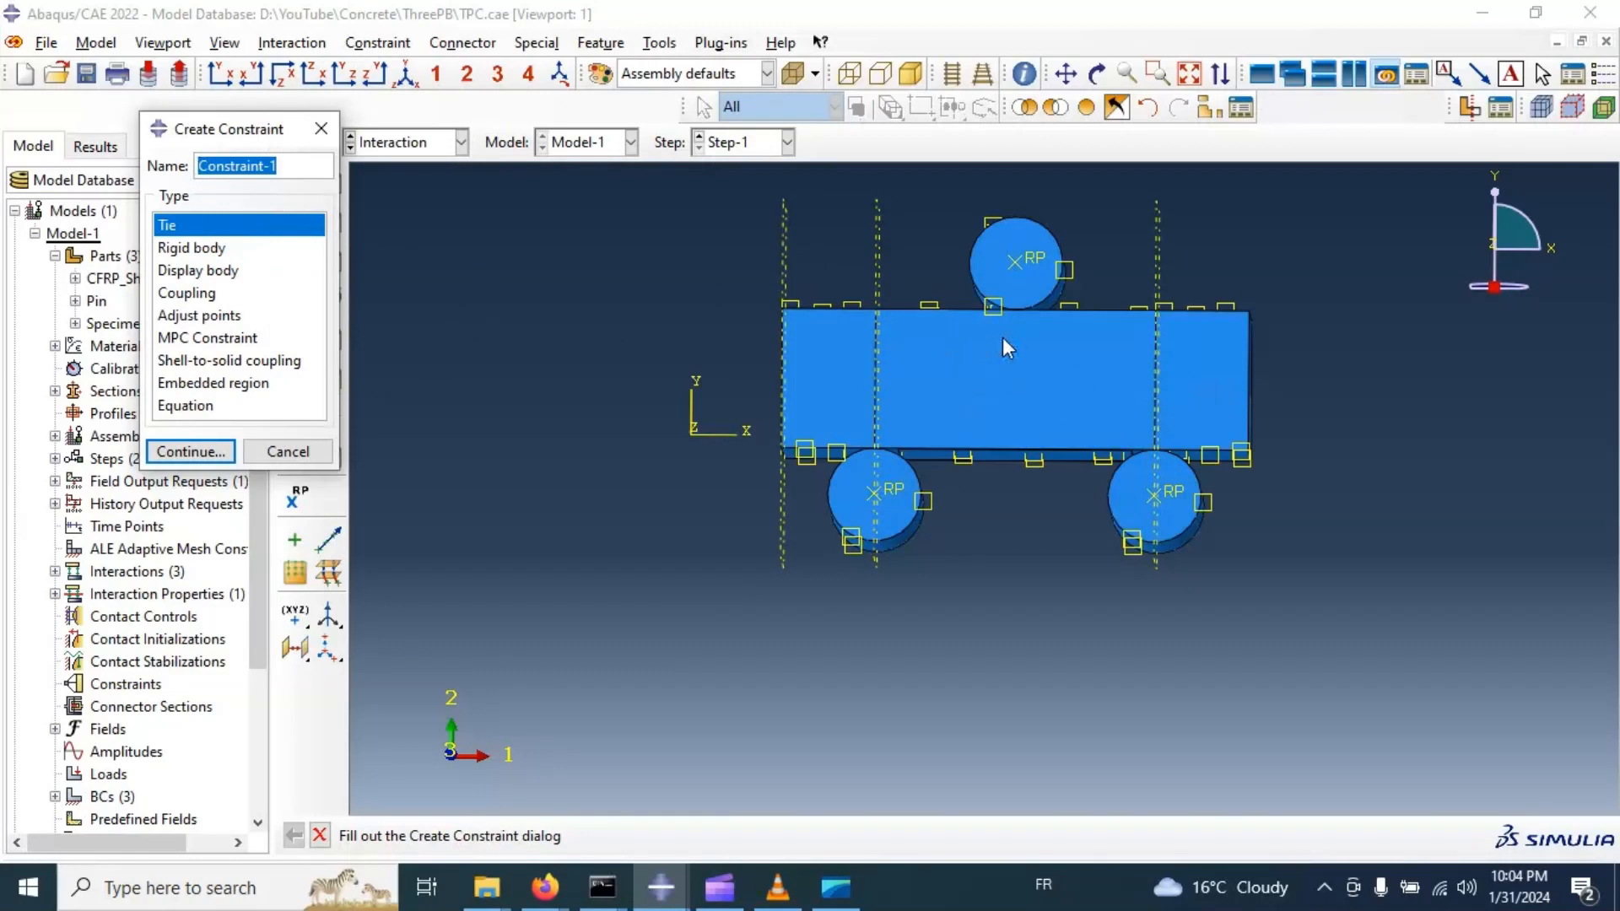
pyautogui.click(225, 453)
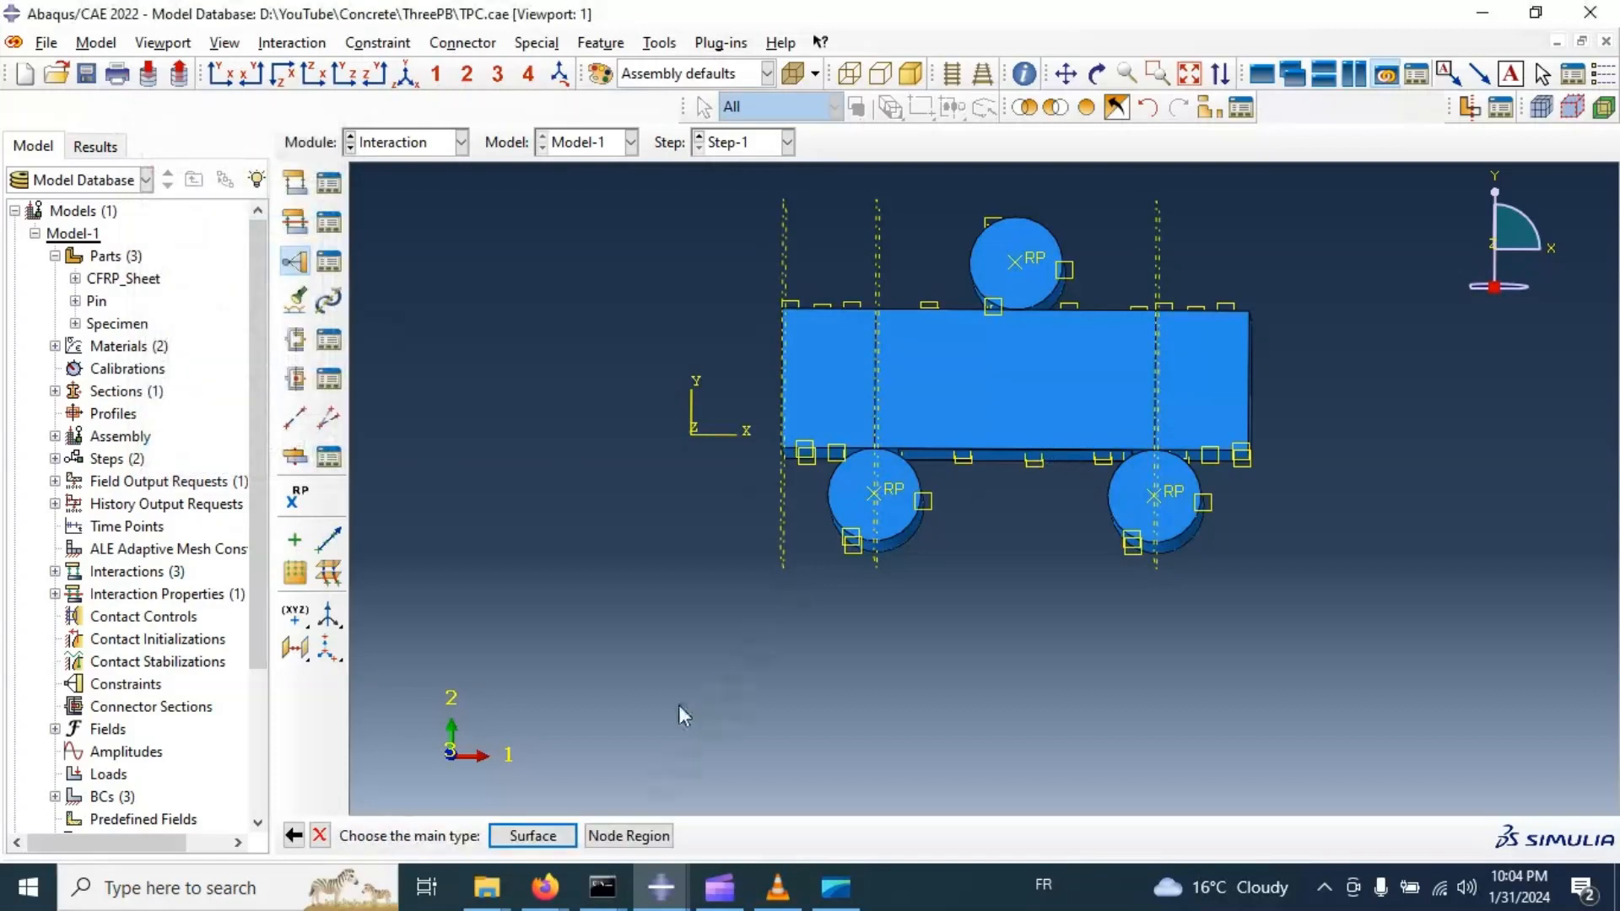
pyautogui.click(532, 835)
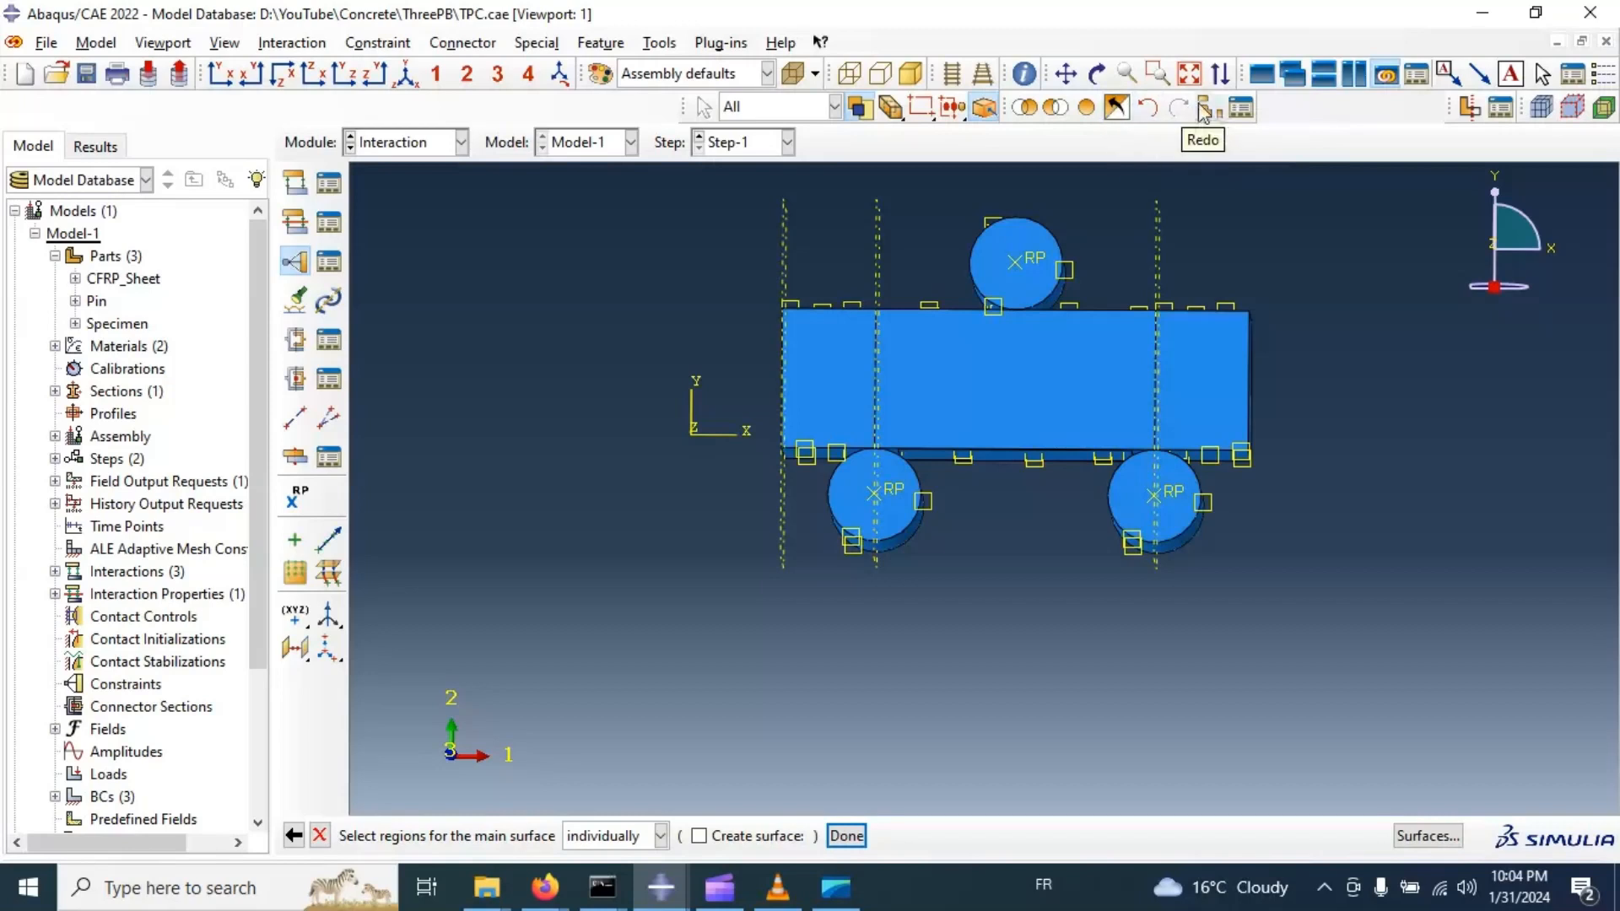
pyautogui.click(785, 102)
pyautogui.click(764, 108)
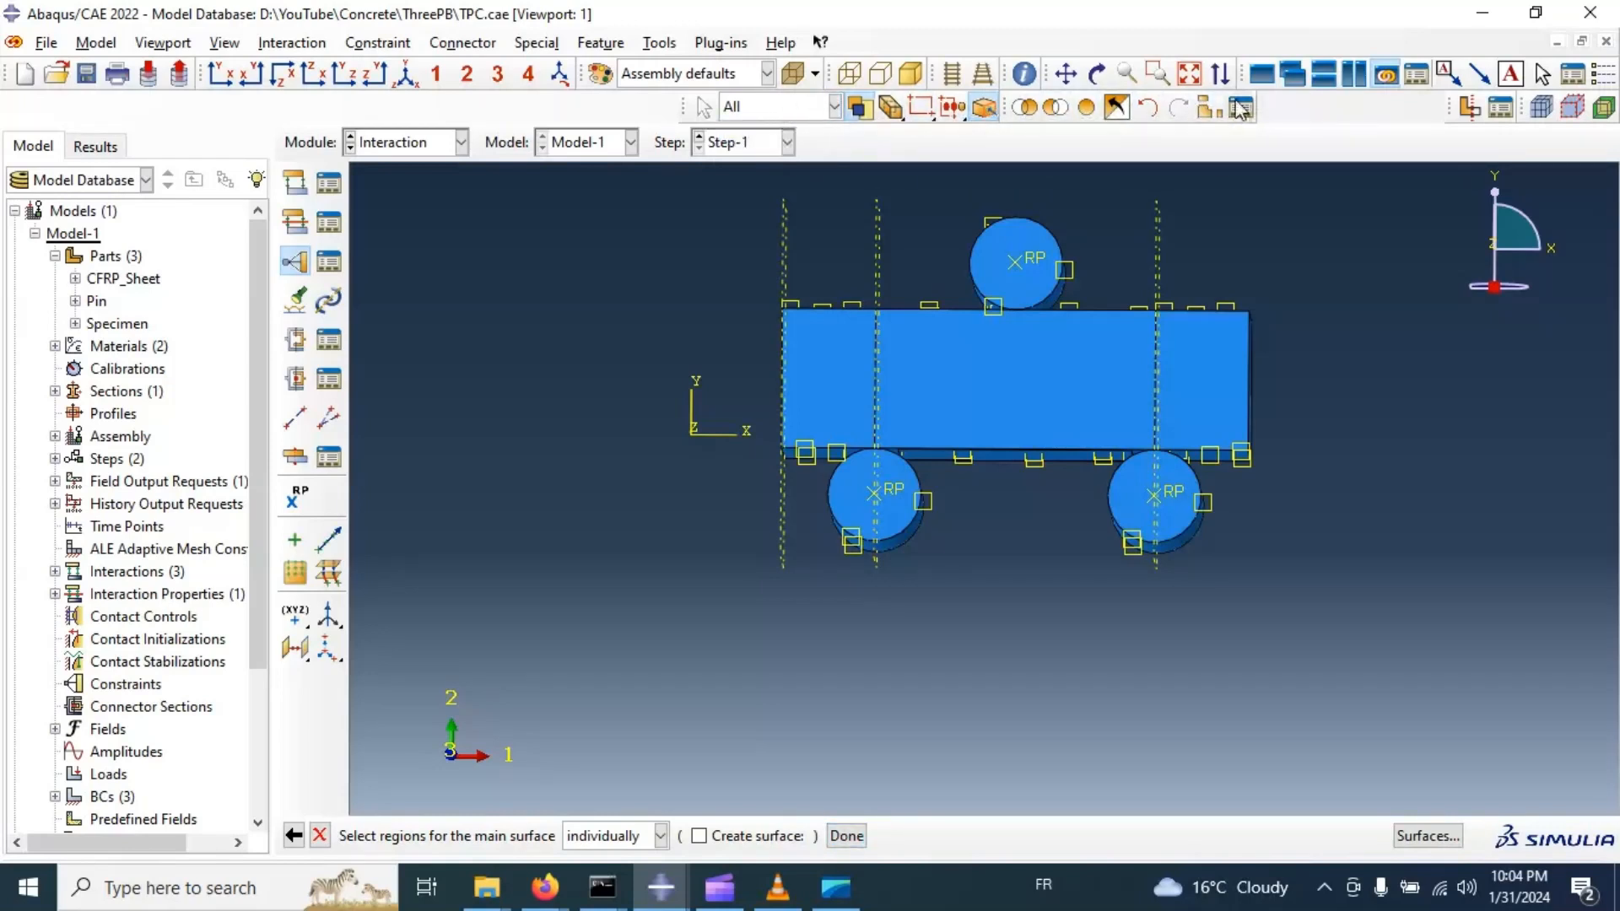
pyautogui.click(1209, 107)
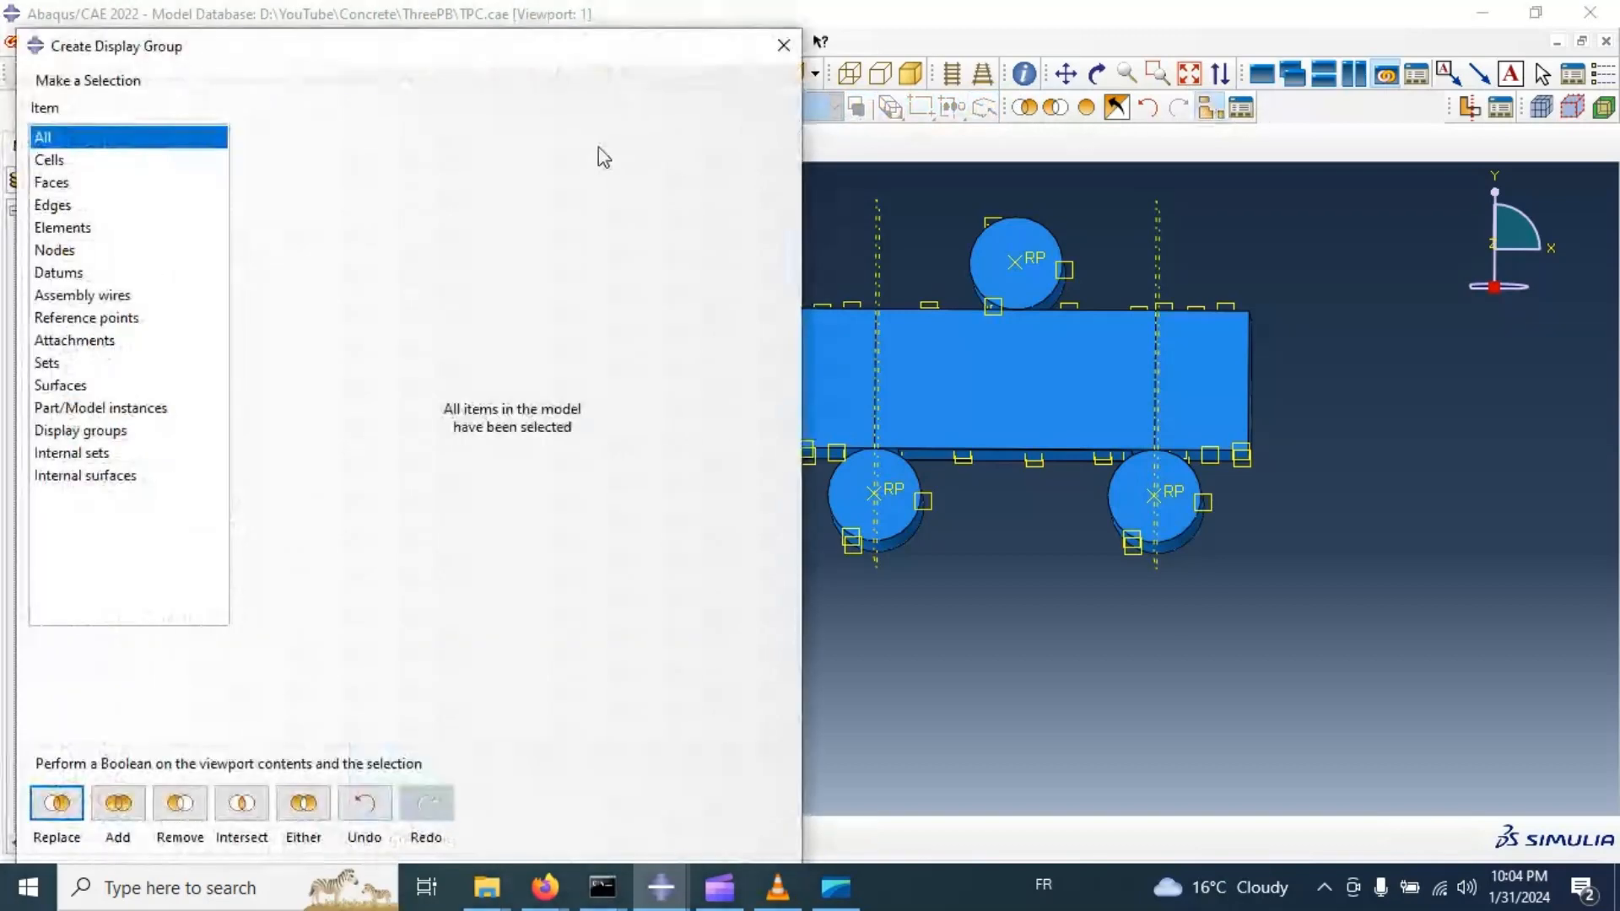
pyautogui.click(74, 162)
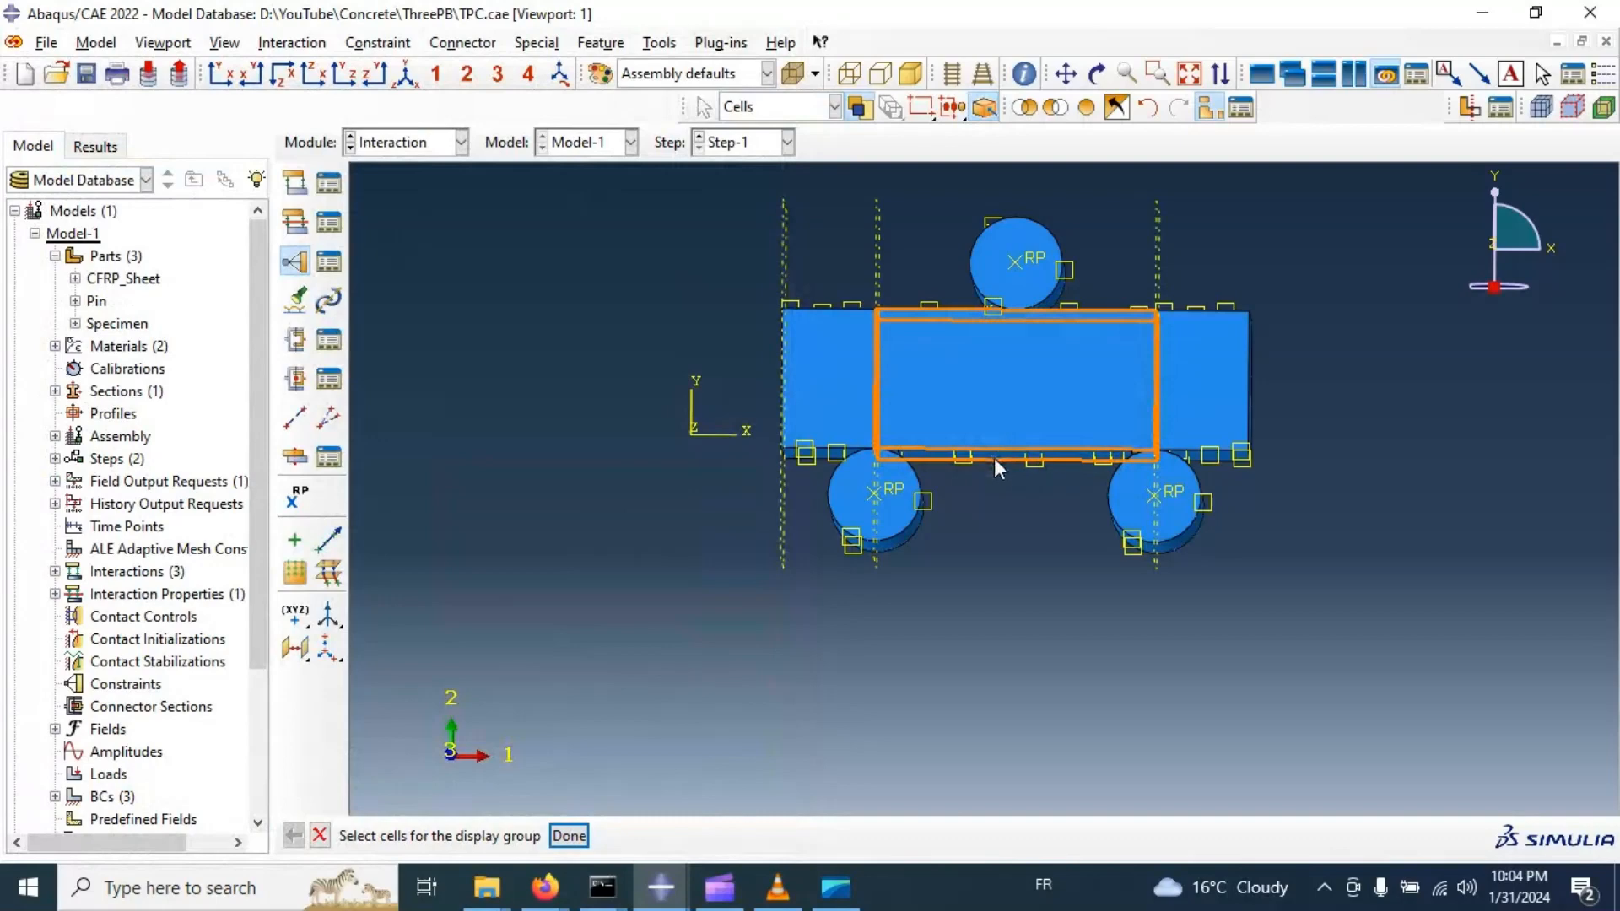
# Examine the CFRP sheet's position along the specimen's underside between the support pins, using standard side views.
pyautogui.scroll(5, 994, 462)
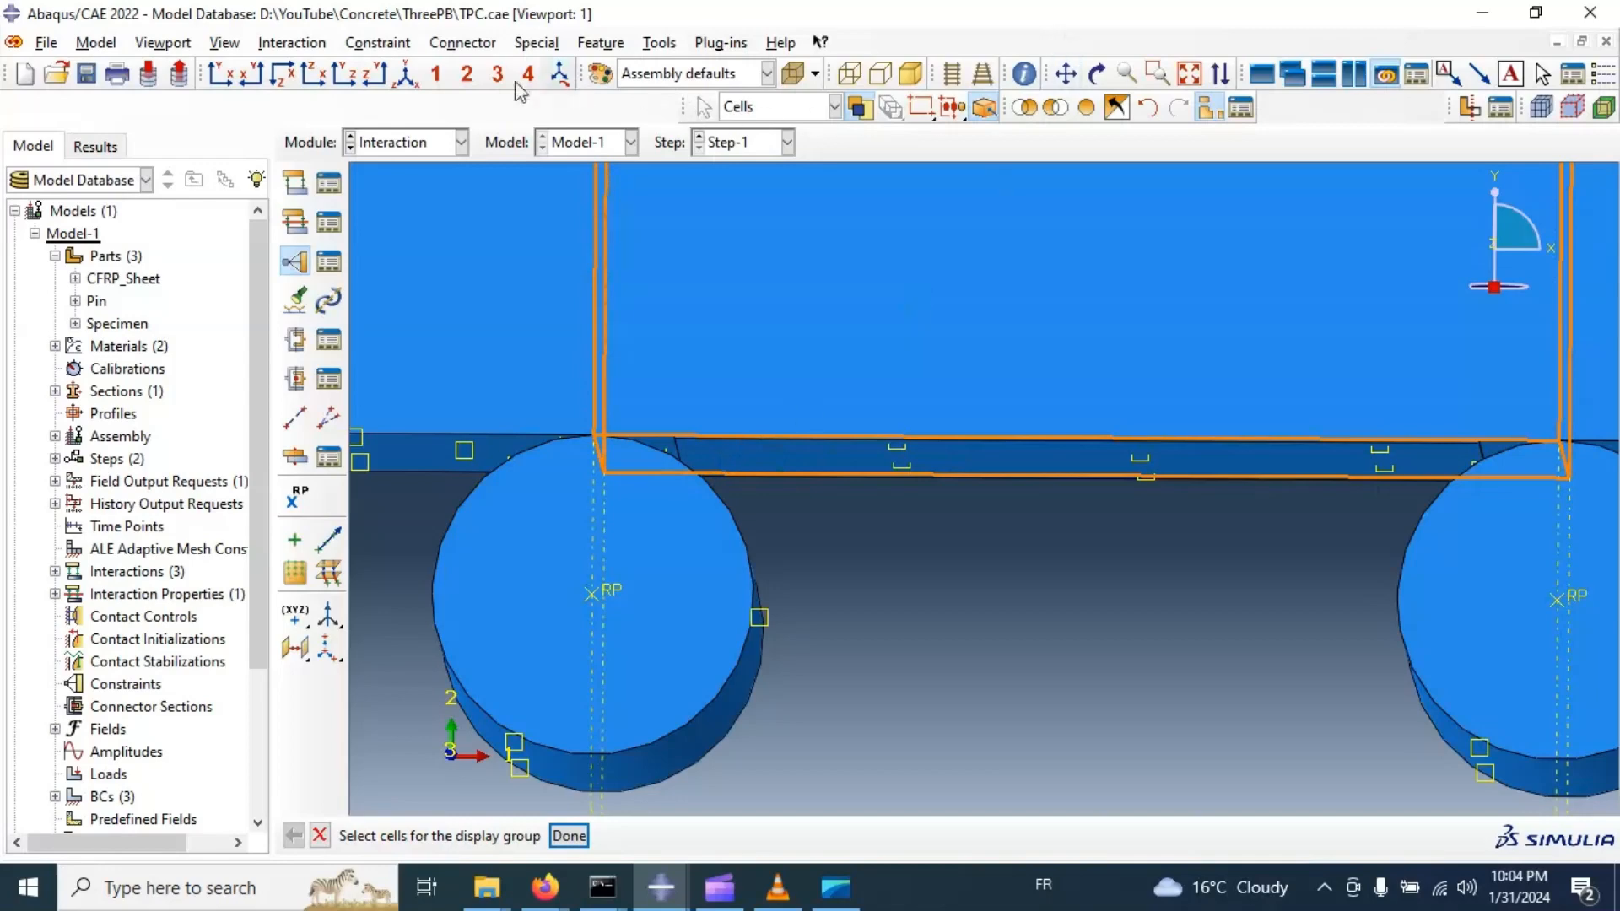
pyautogui.click(344, 75)
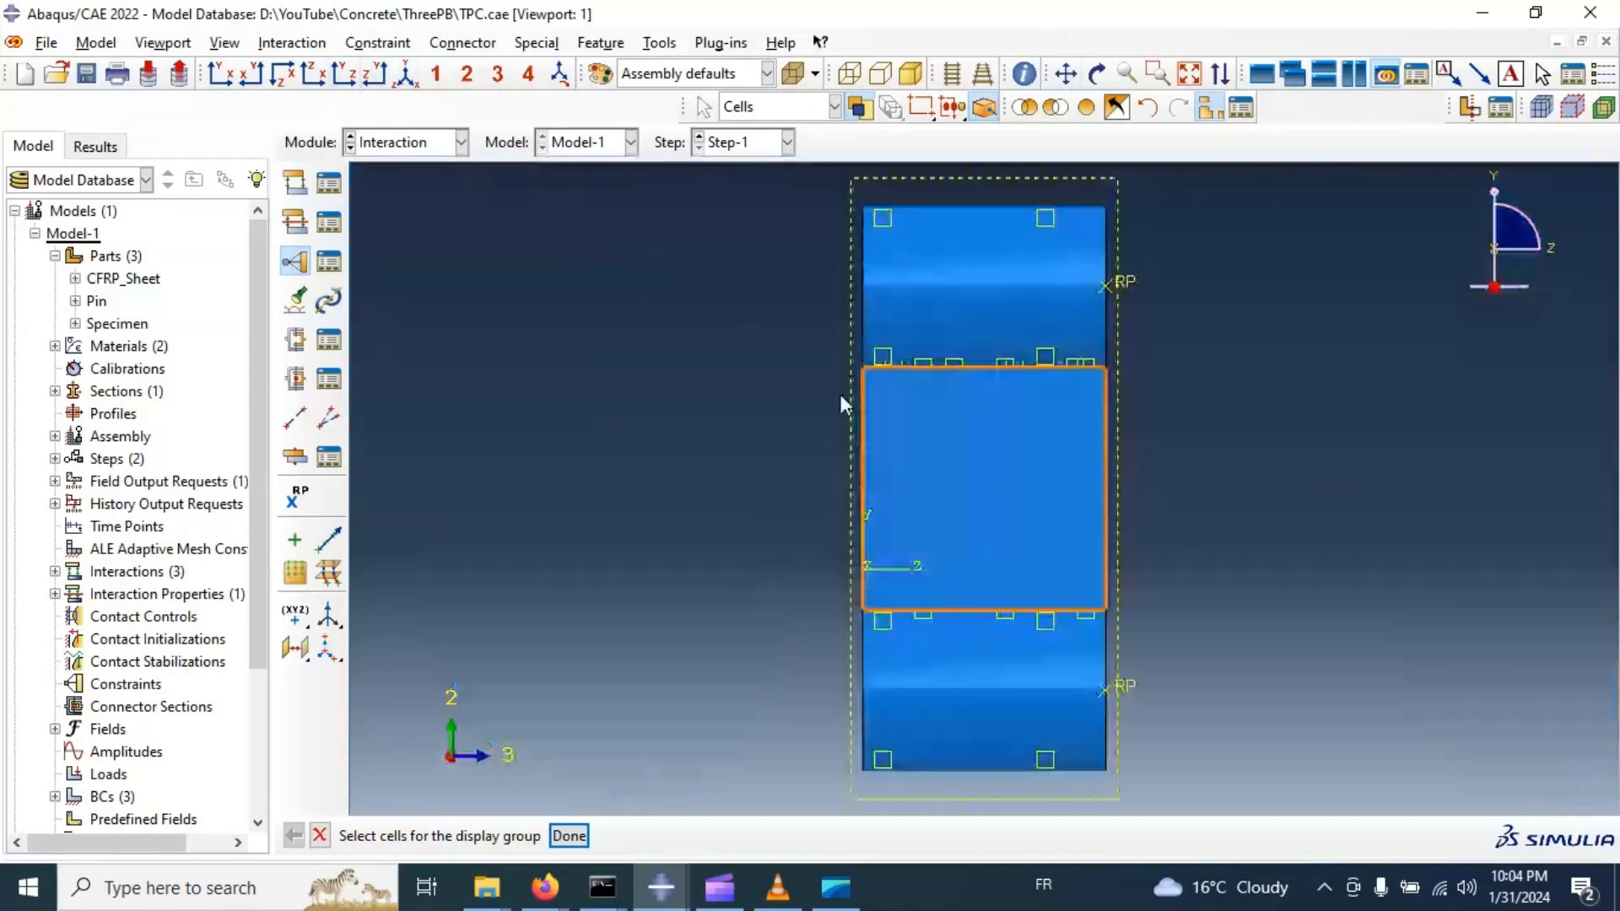
pyautogui.click(313, 74)
pyautogui.click(251, 74)
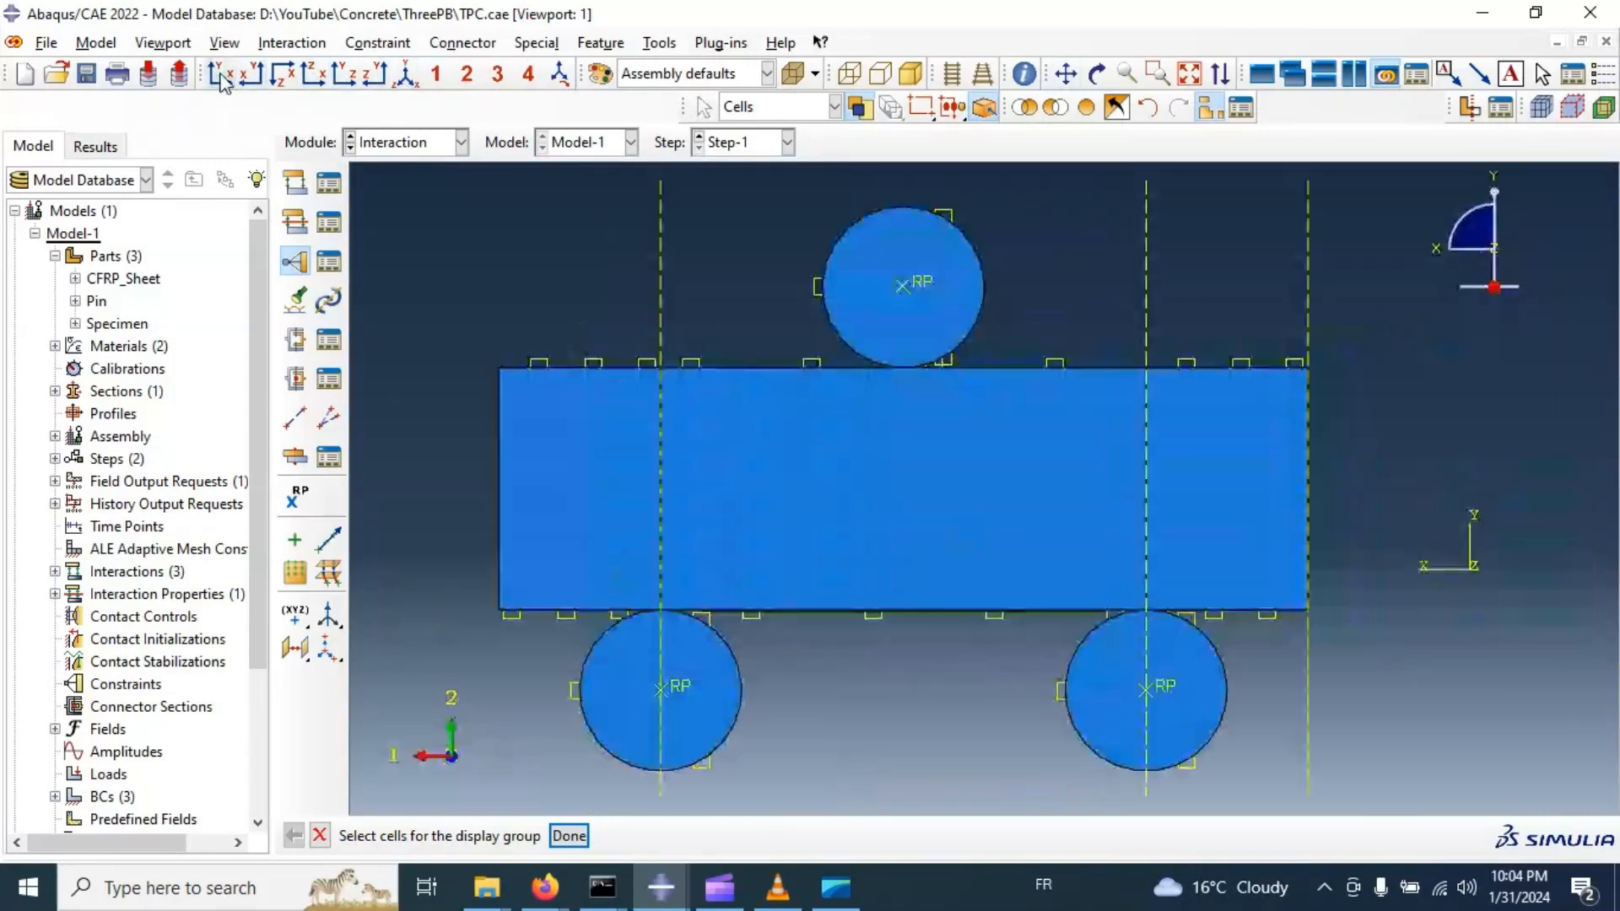
pyautogui.scroll(5, 1078, 702)
pyautogui.scroll(3, 1071, 548)
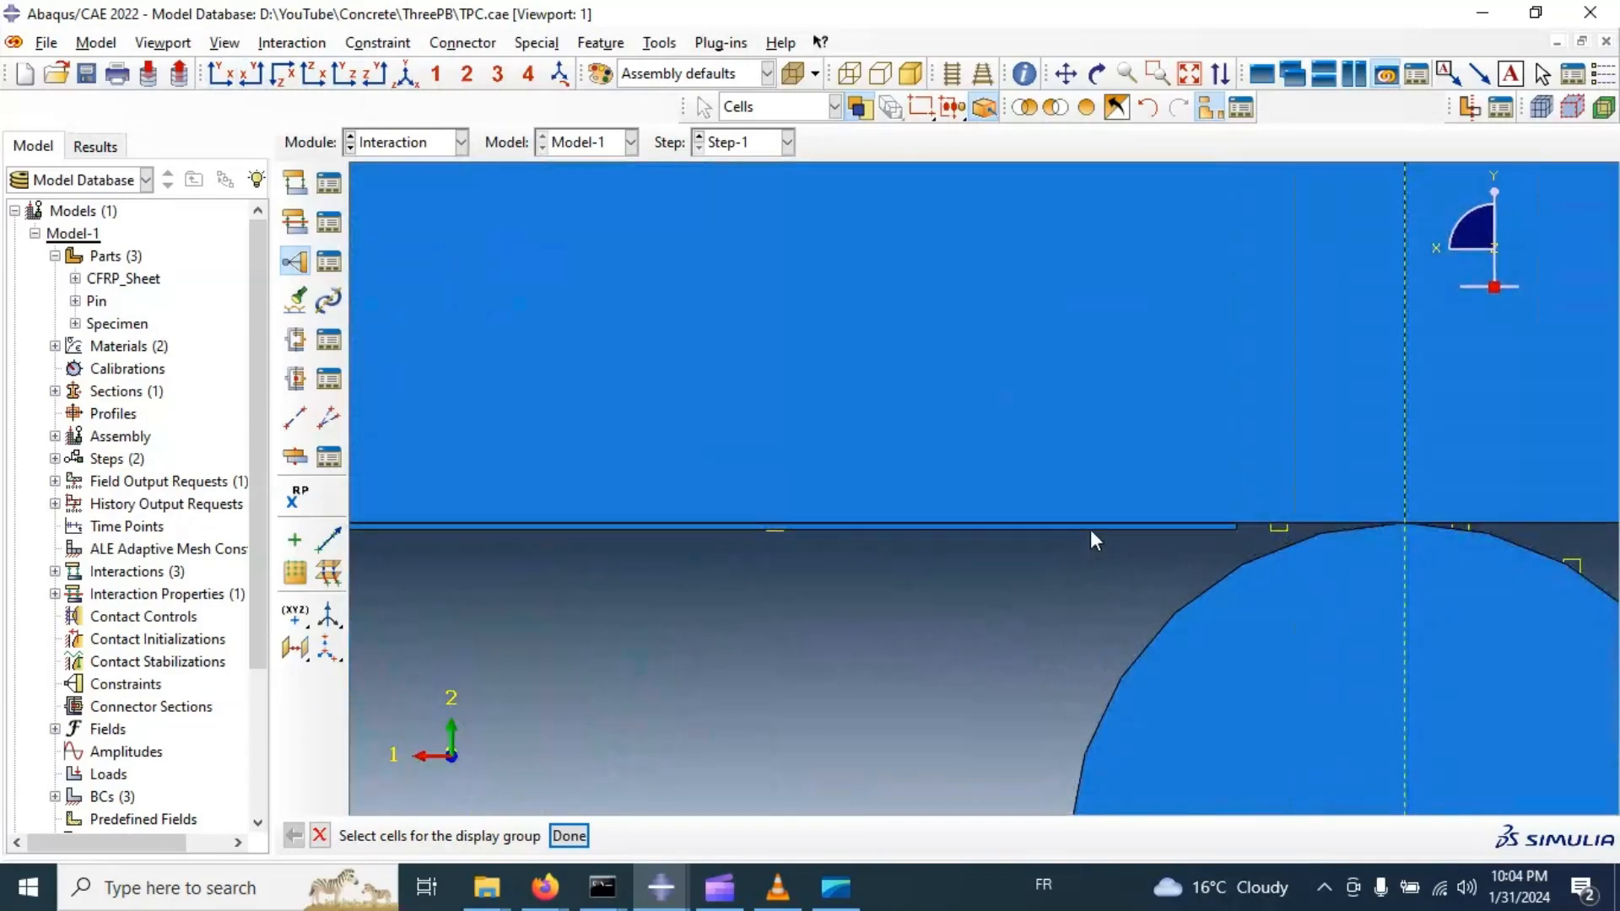
pyautogui.scroll(2, 1090, 529)
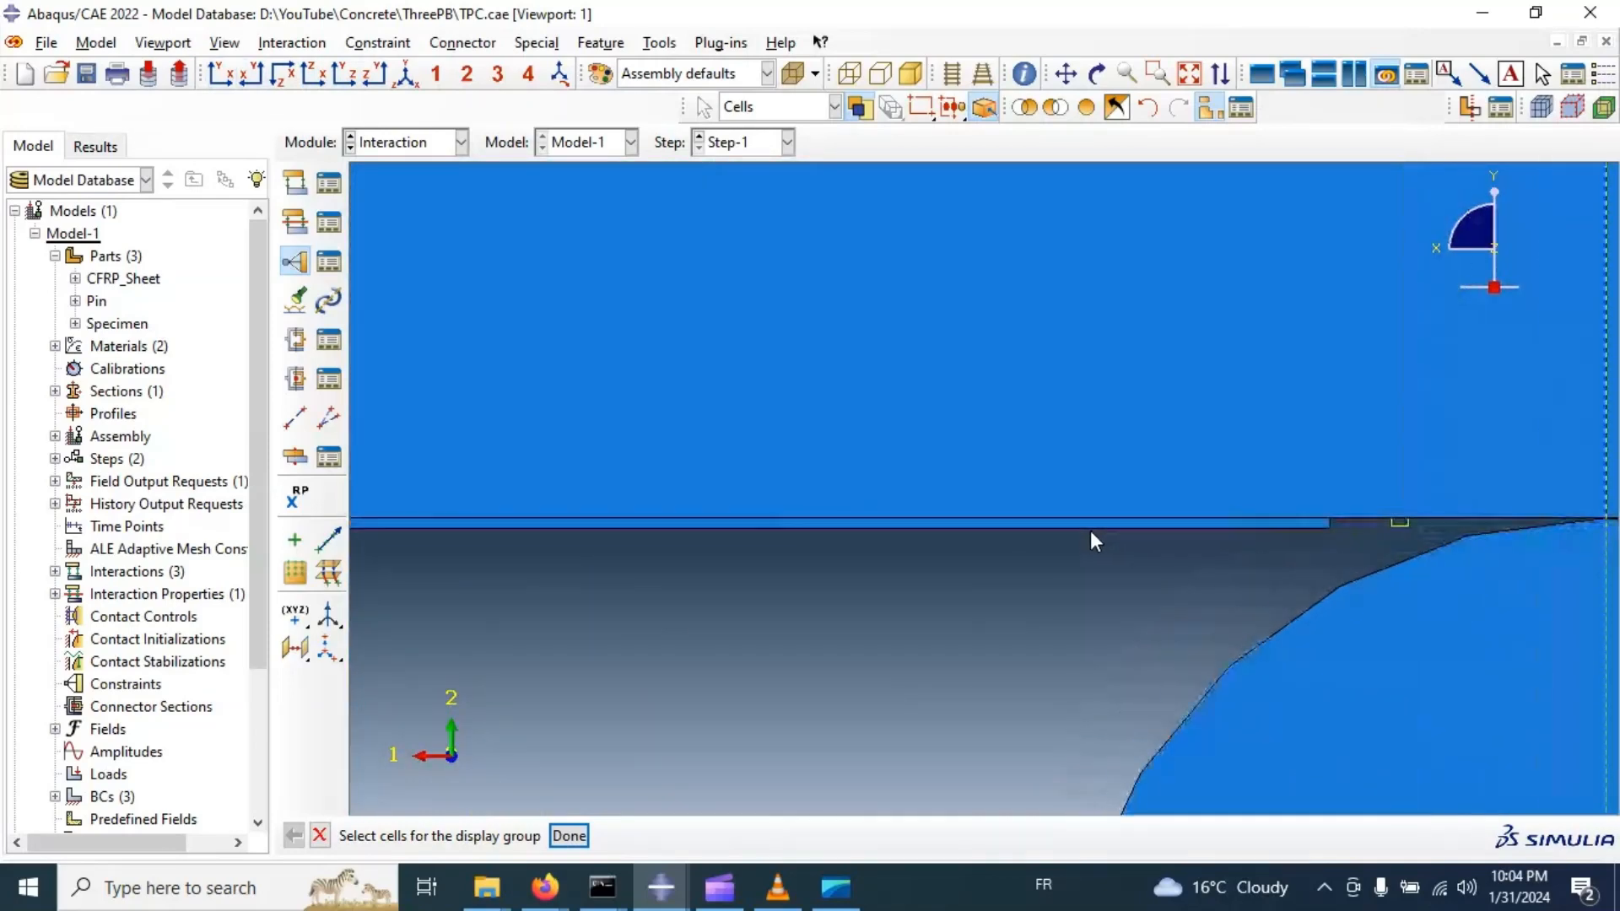
pyautogui.scroll(1, 1090, 530)
pyautogui.scroll(1, 1097, 498)
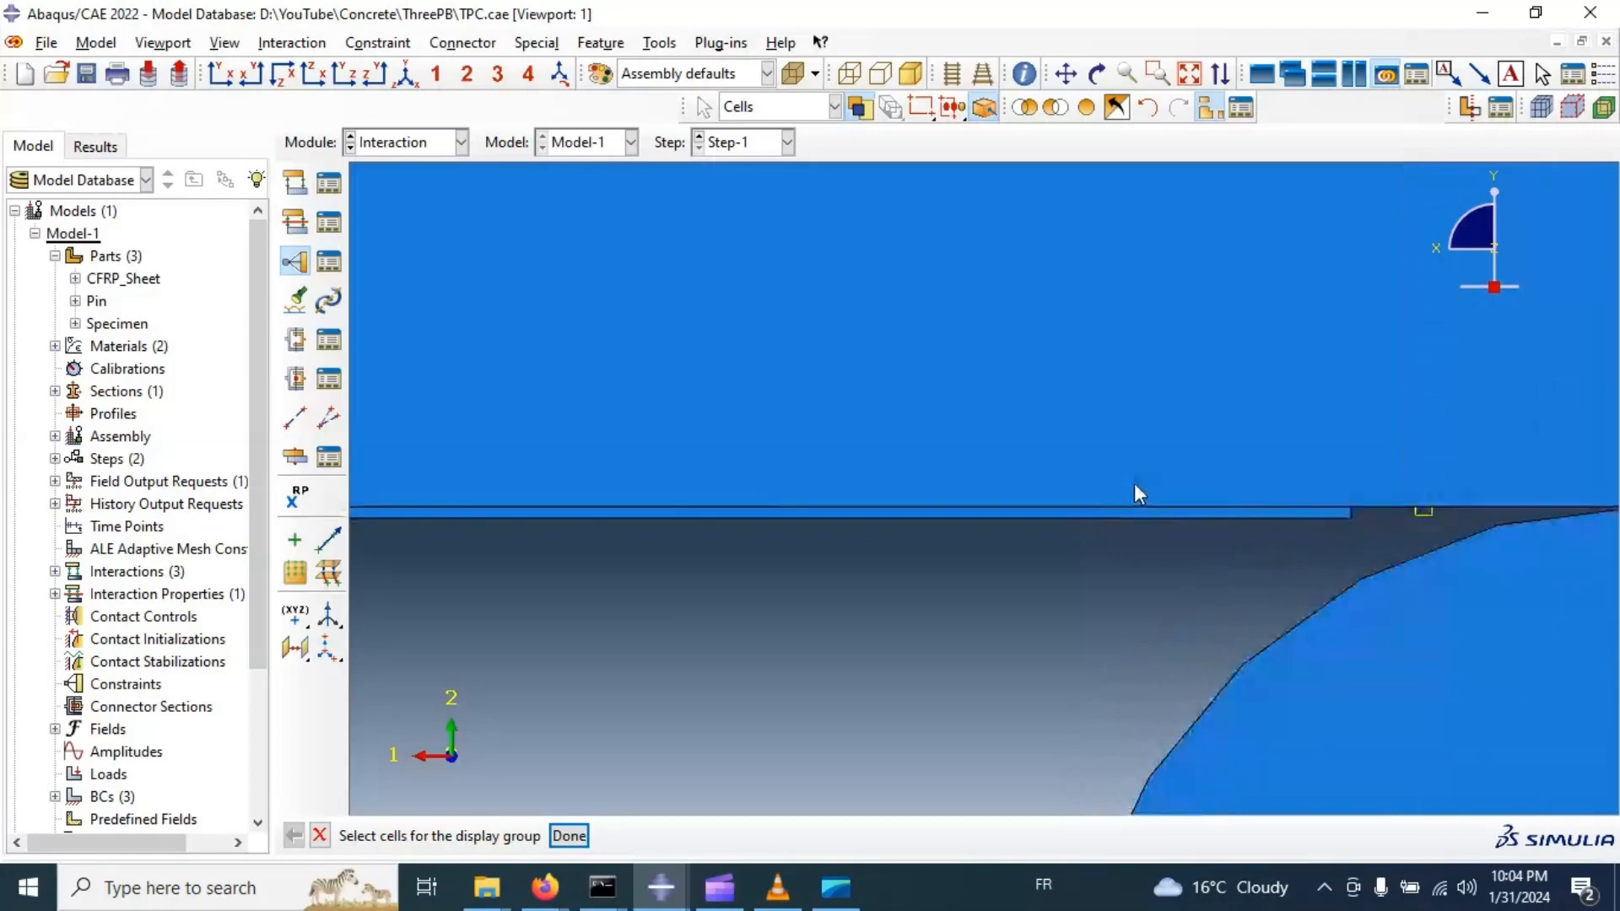
pyautogui.scroll(-5, 1277, 451)
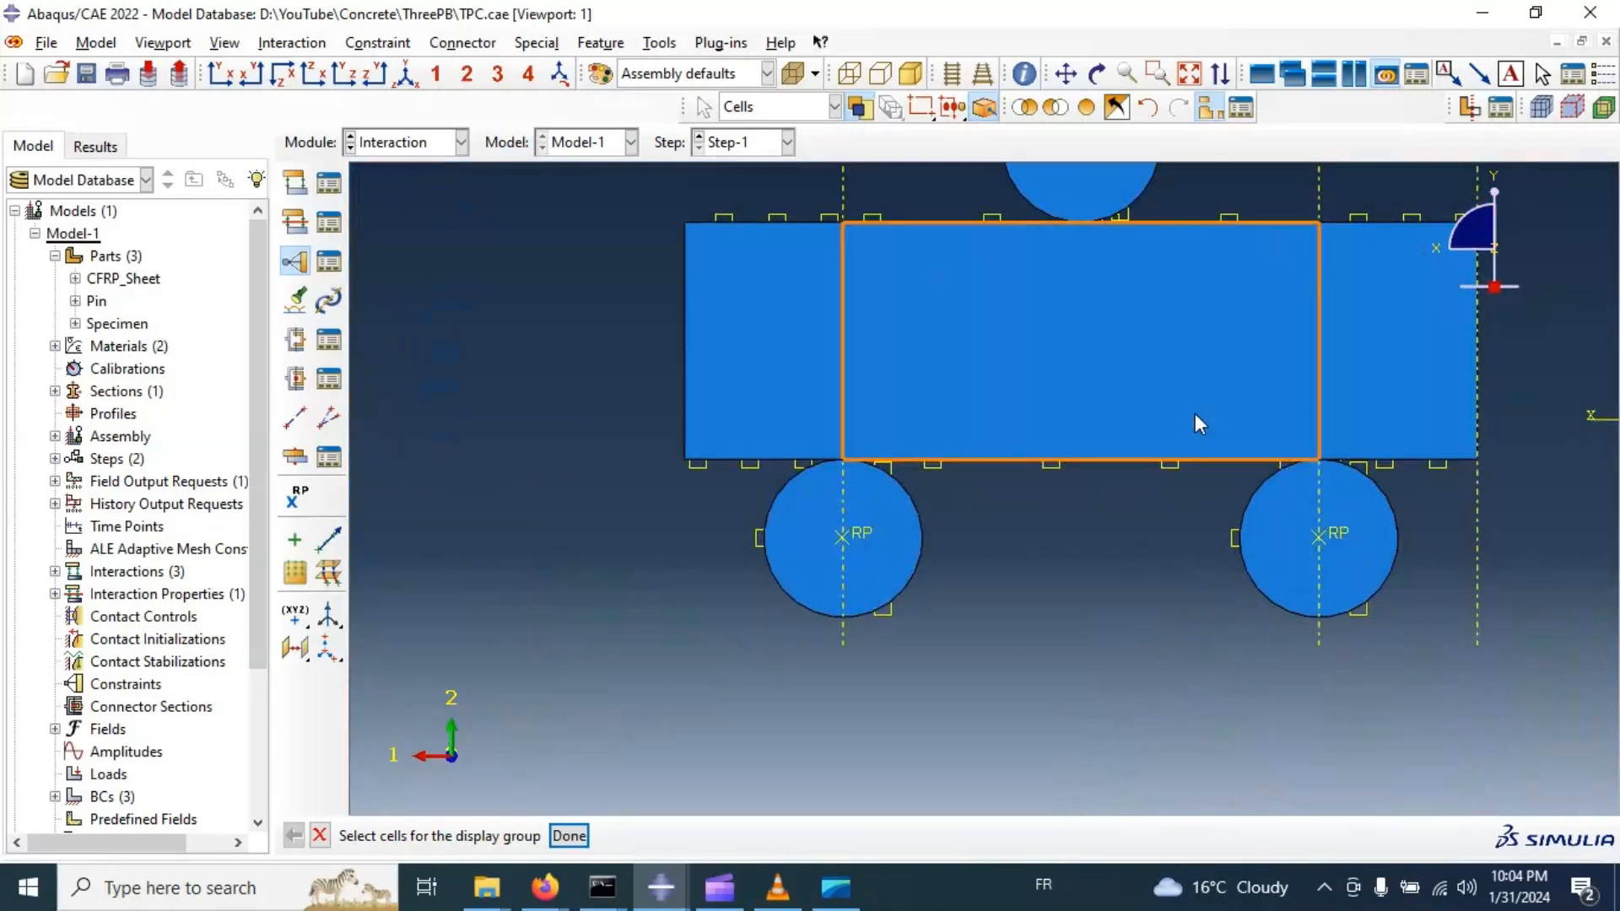
pyautogui.scroll(-2, 1066, 434)
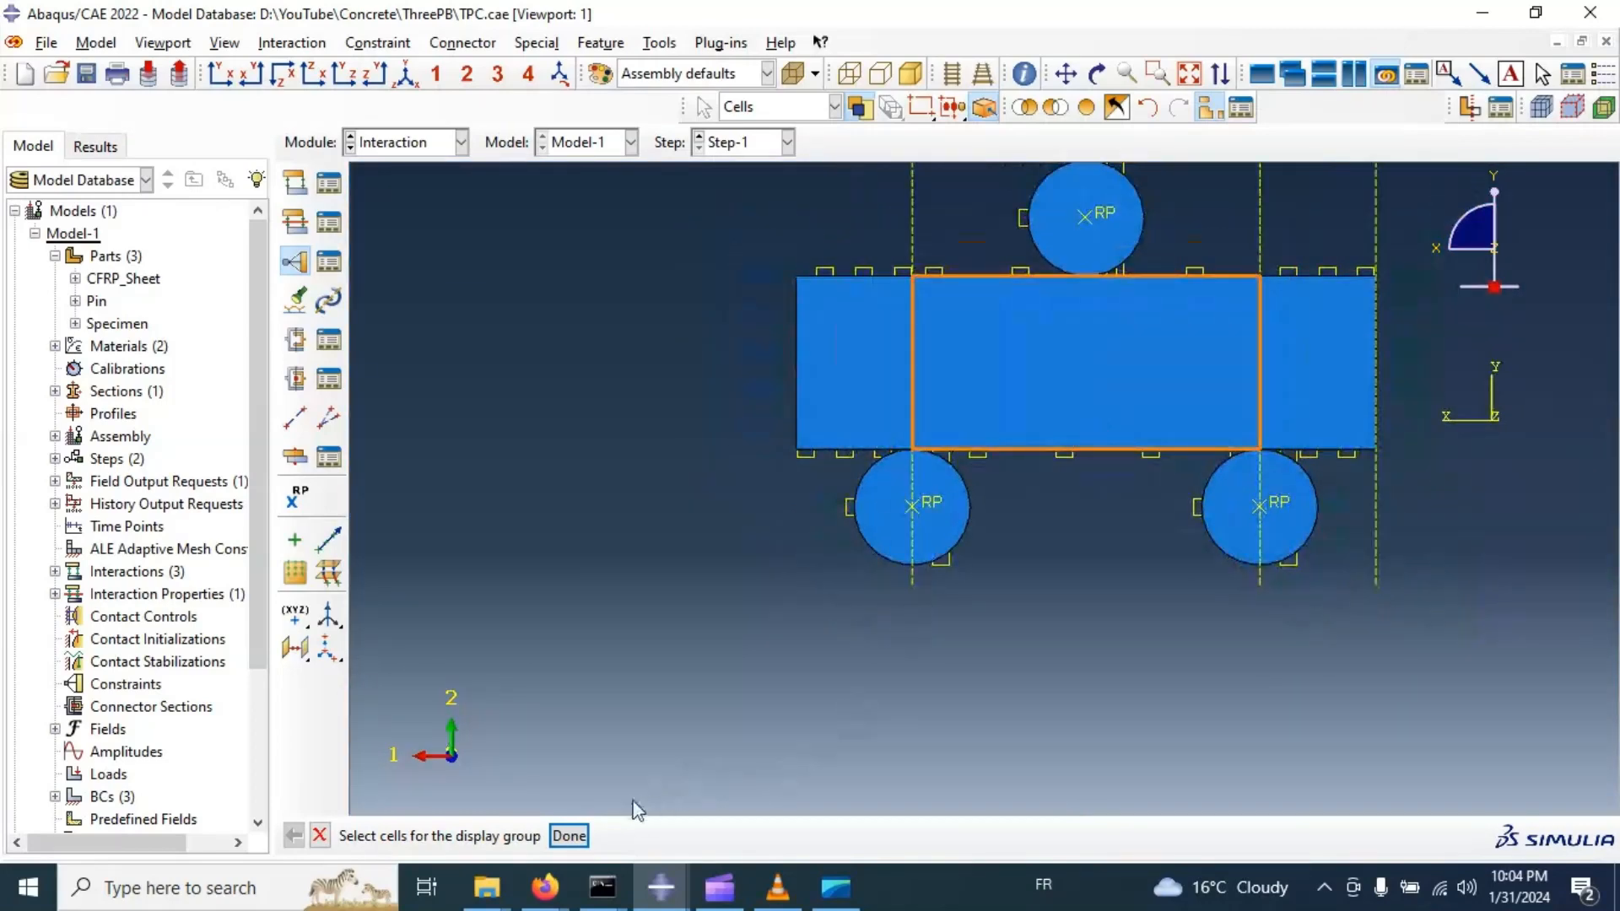
pyautogui.click(568, 835)
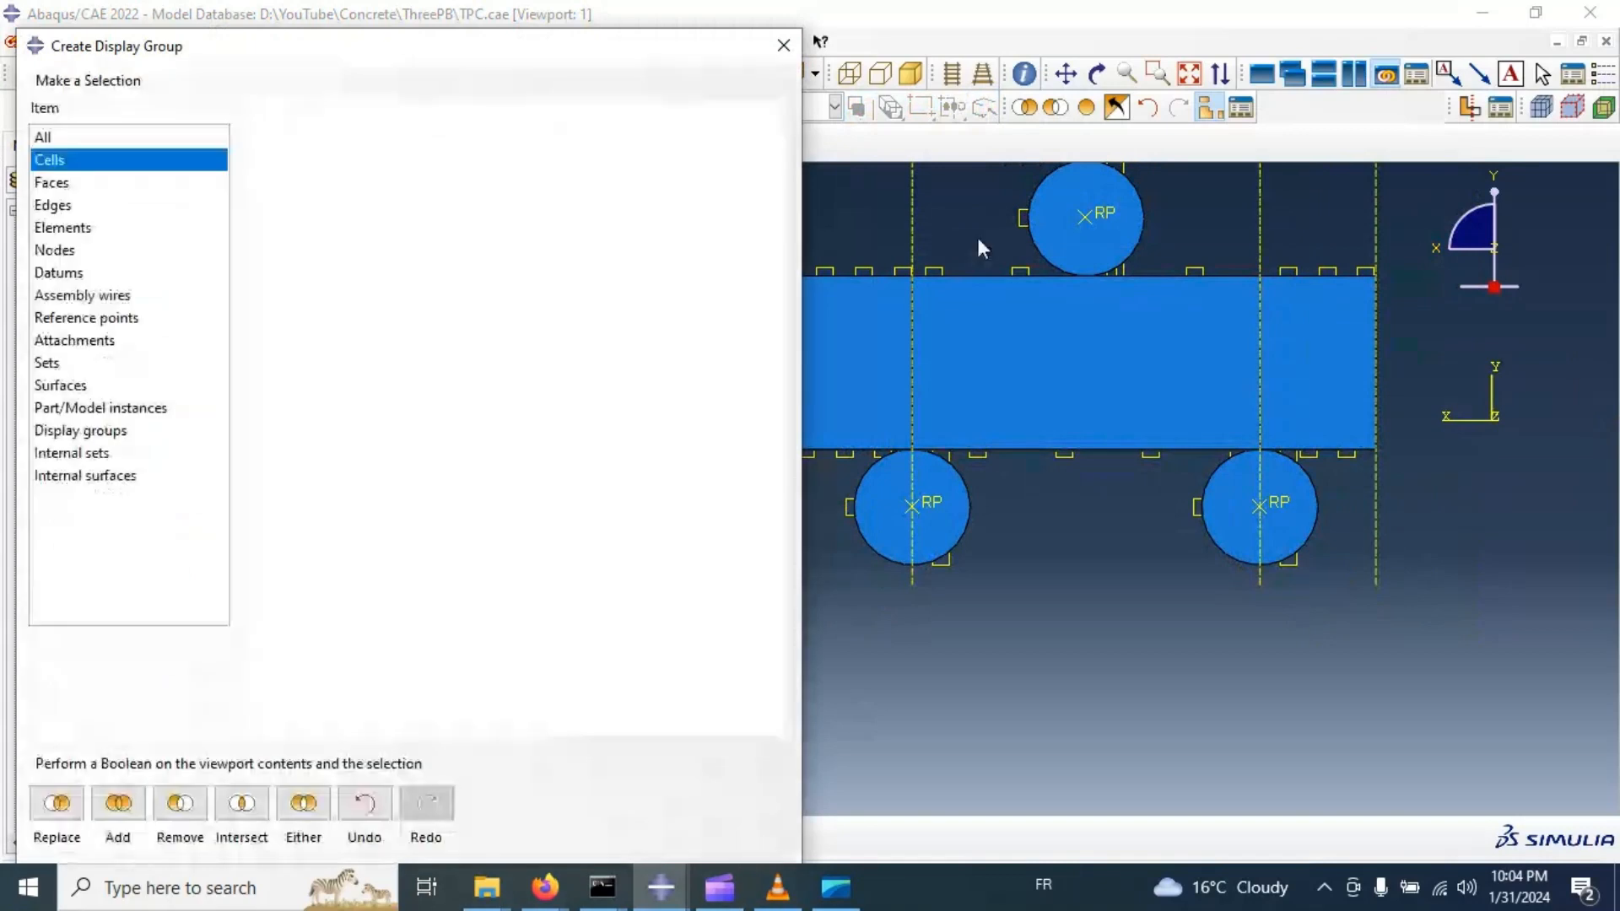
pyautogui.click(1056, 108)
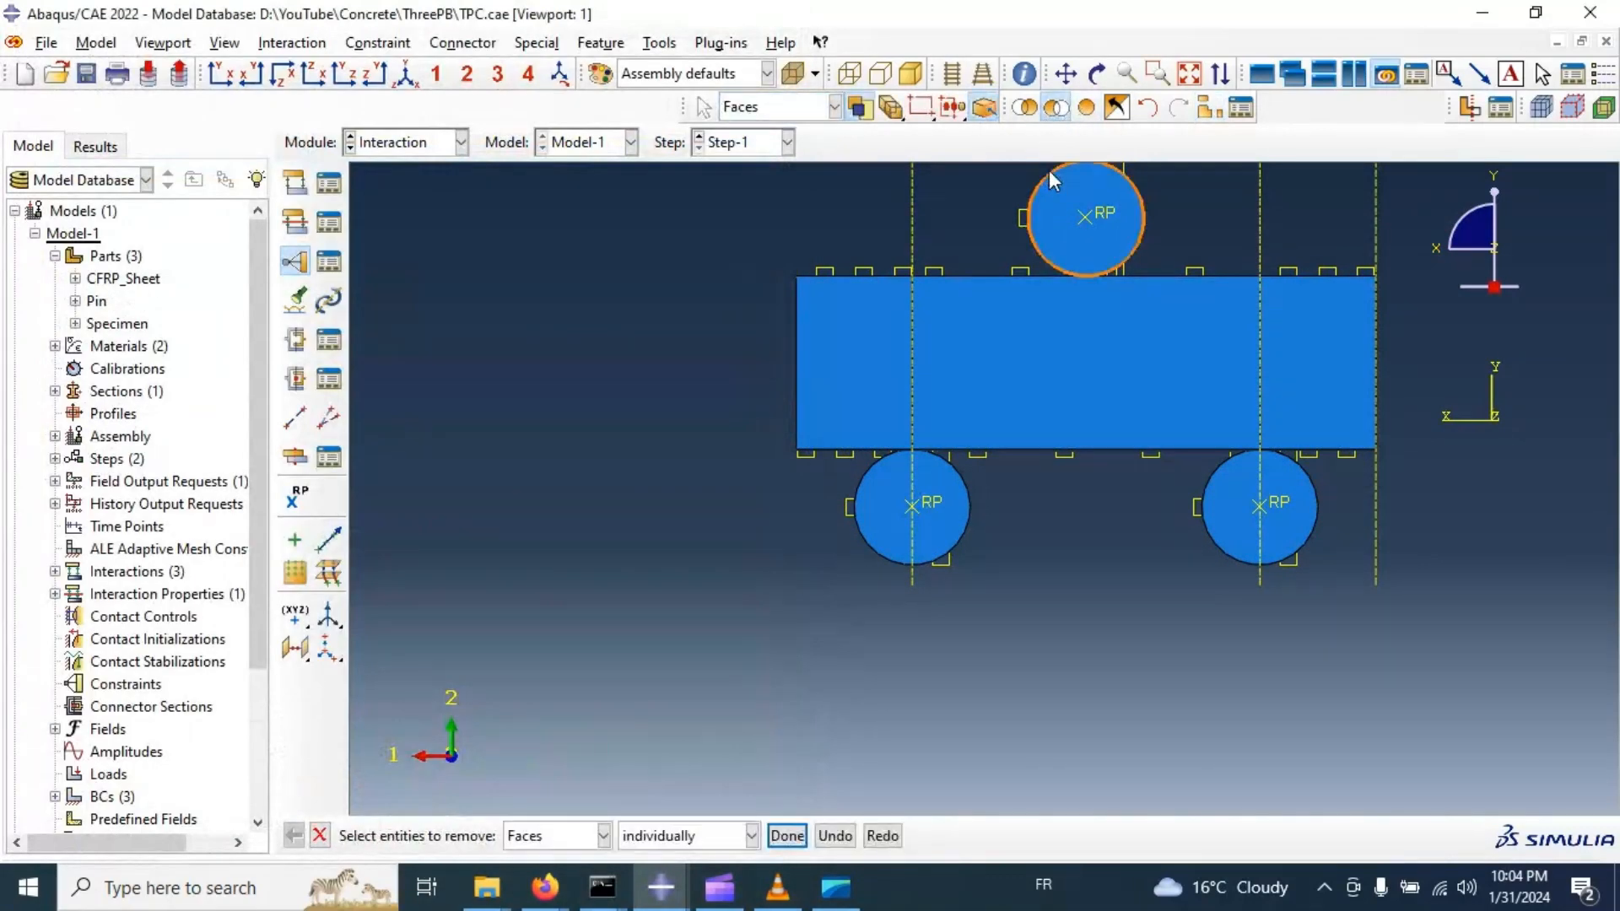
pyautogui.click(319, 835)
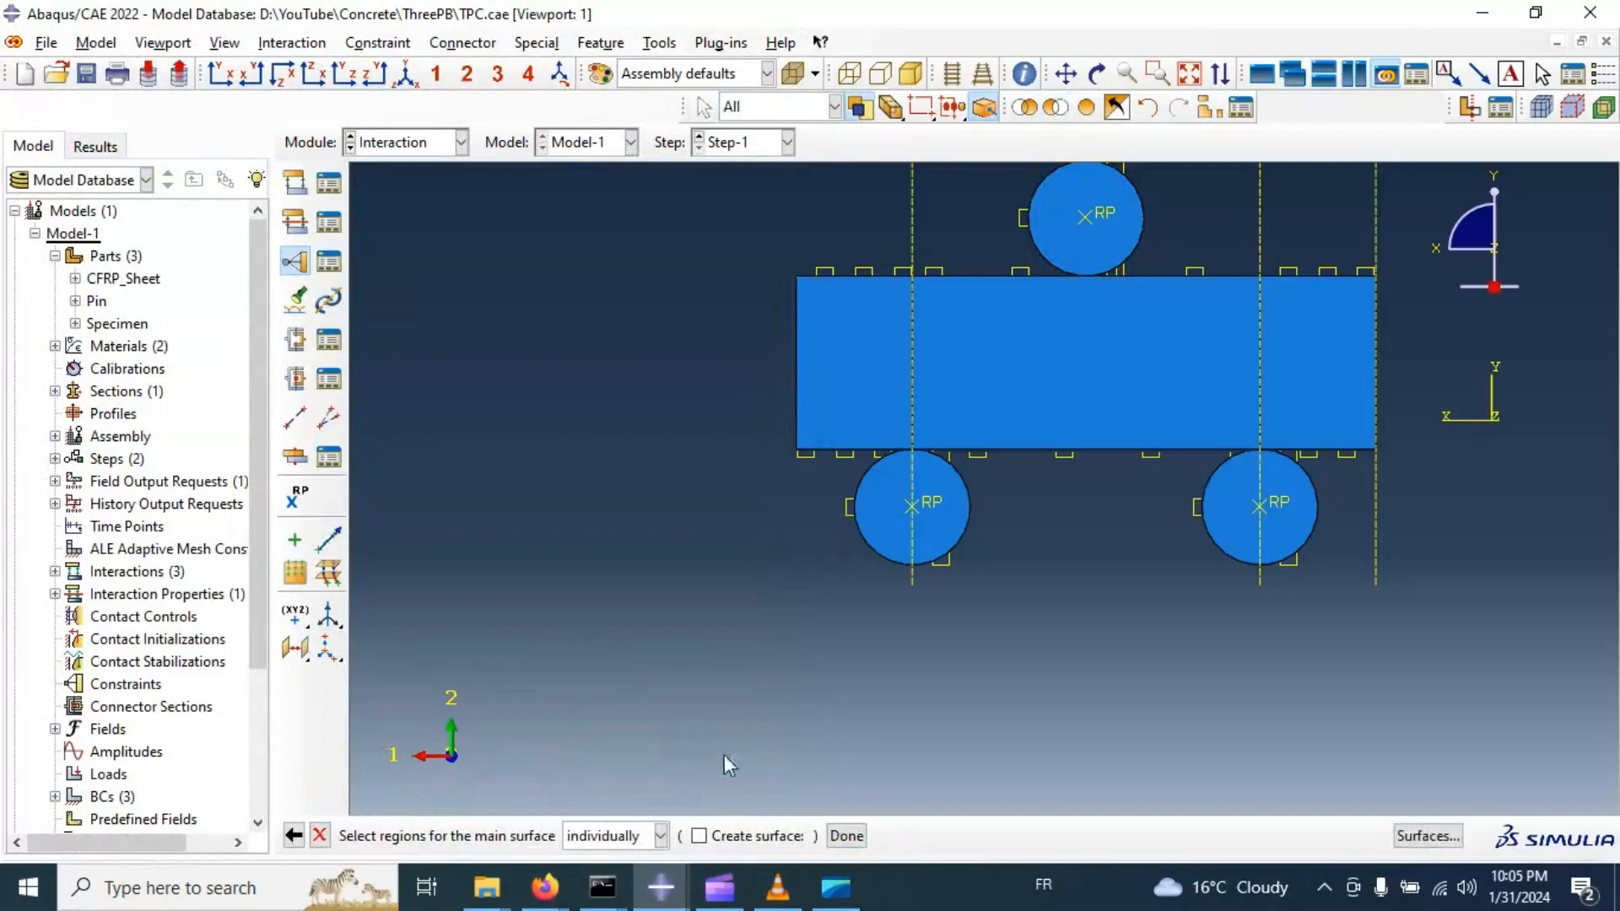
pyautogui.click(318, 835)
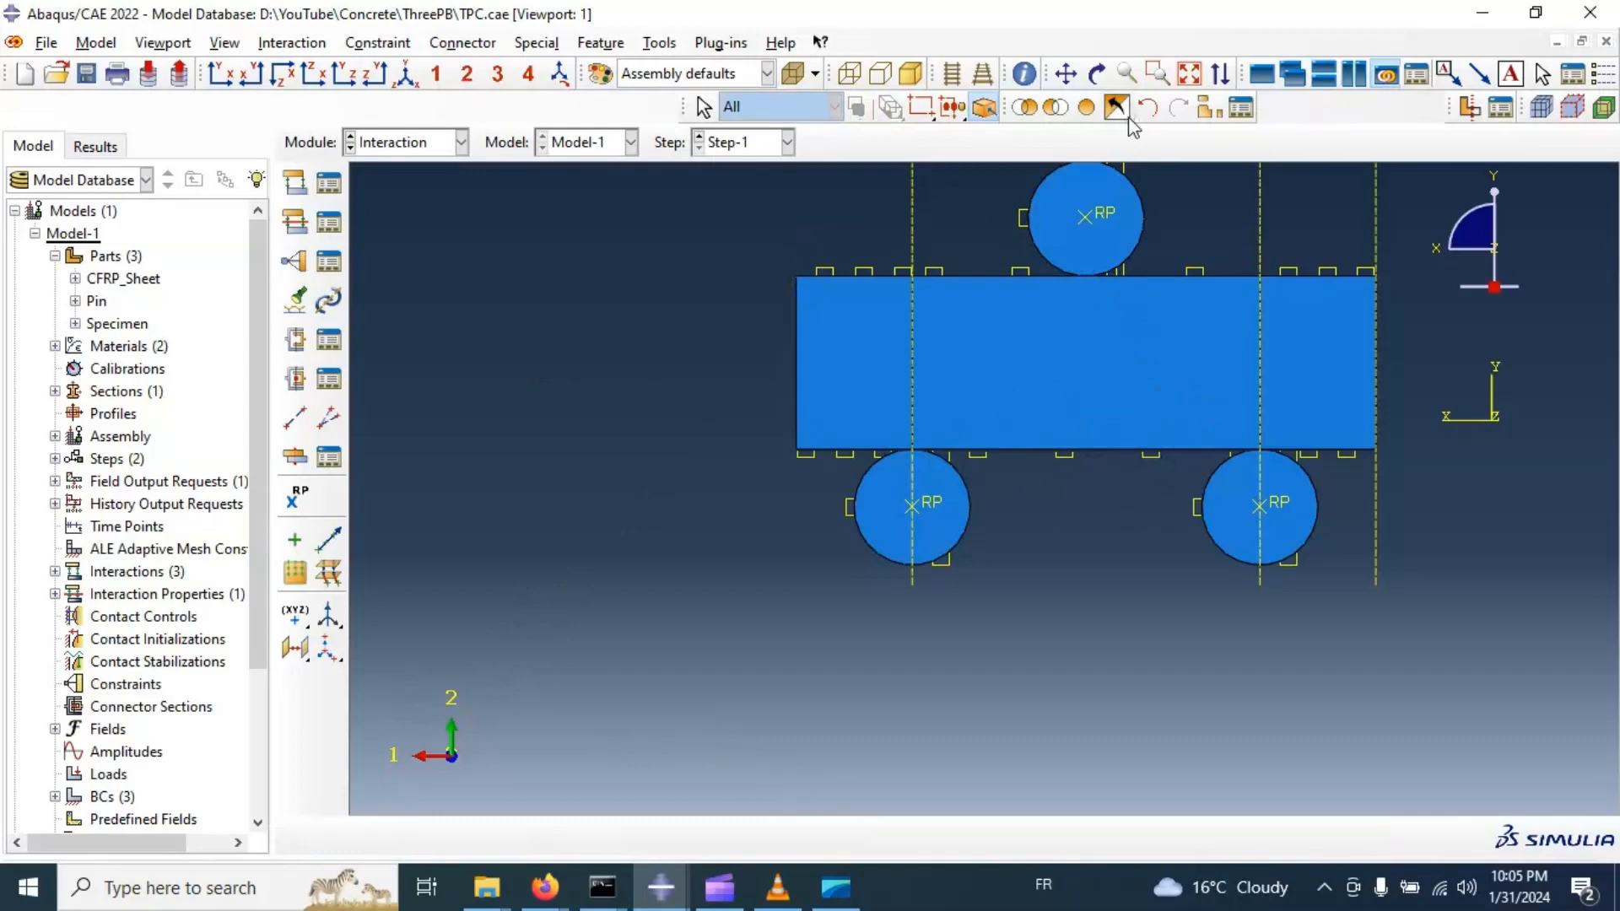
# Isolate the CFRP_Sheet-1 part instance in the viewport with a display group.
pyautogui.click(1209, 107)
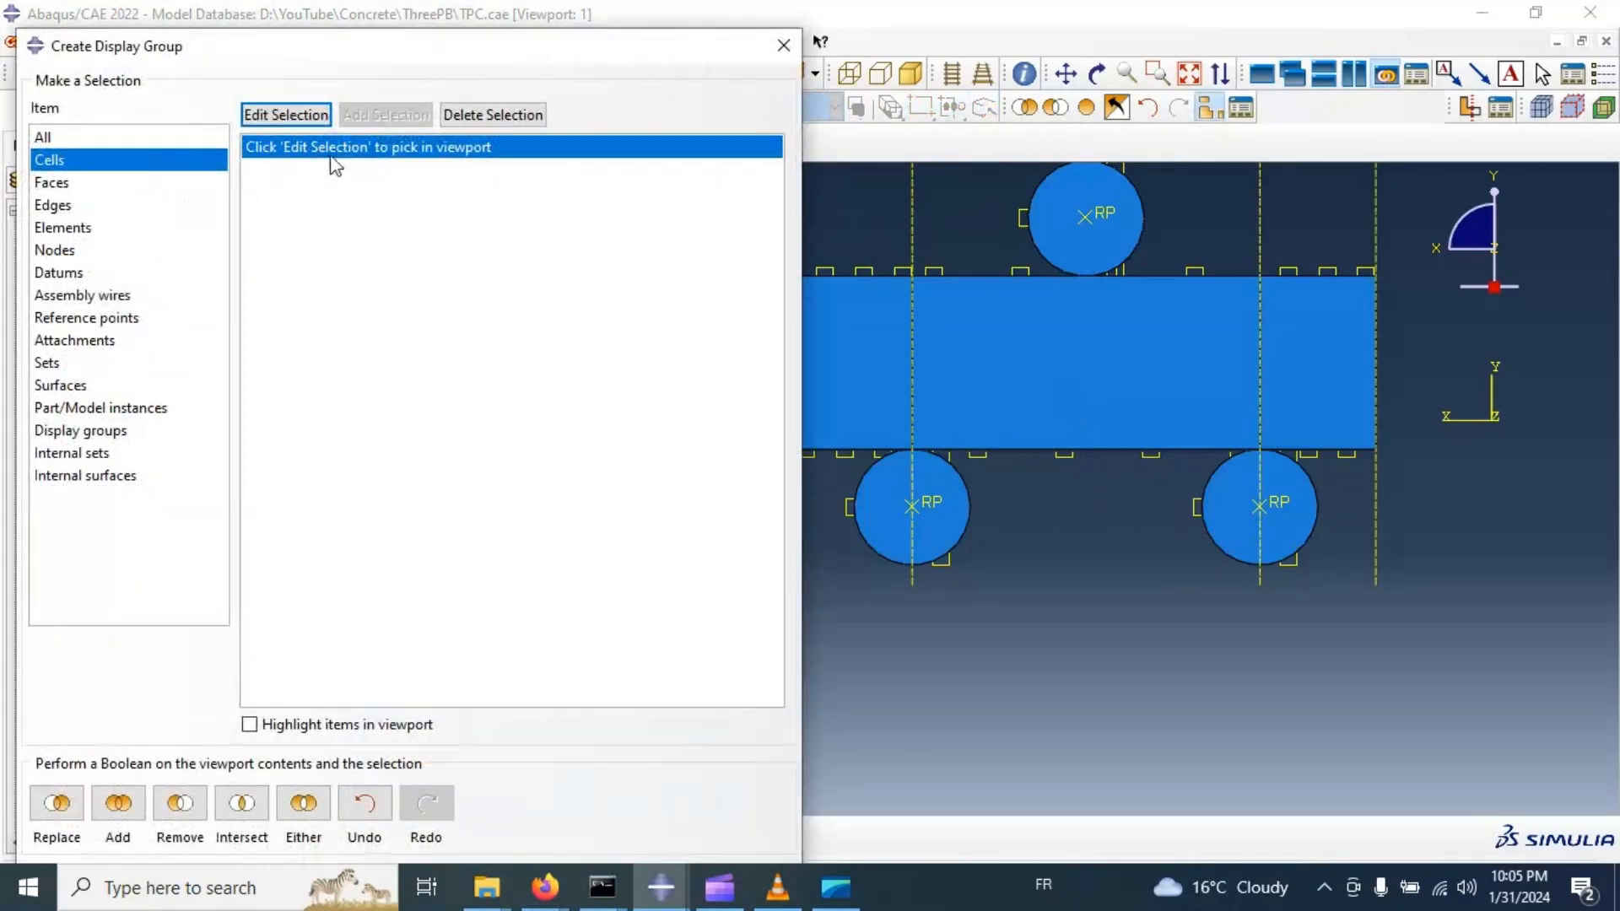
pyautogui.click(94, 409)
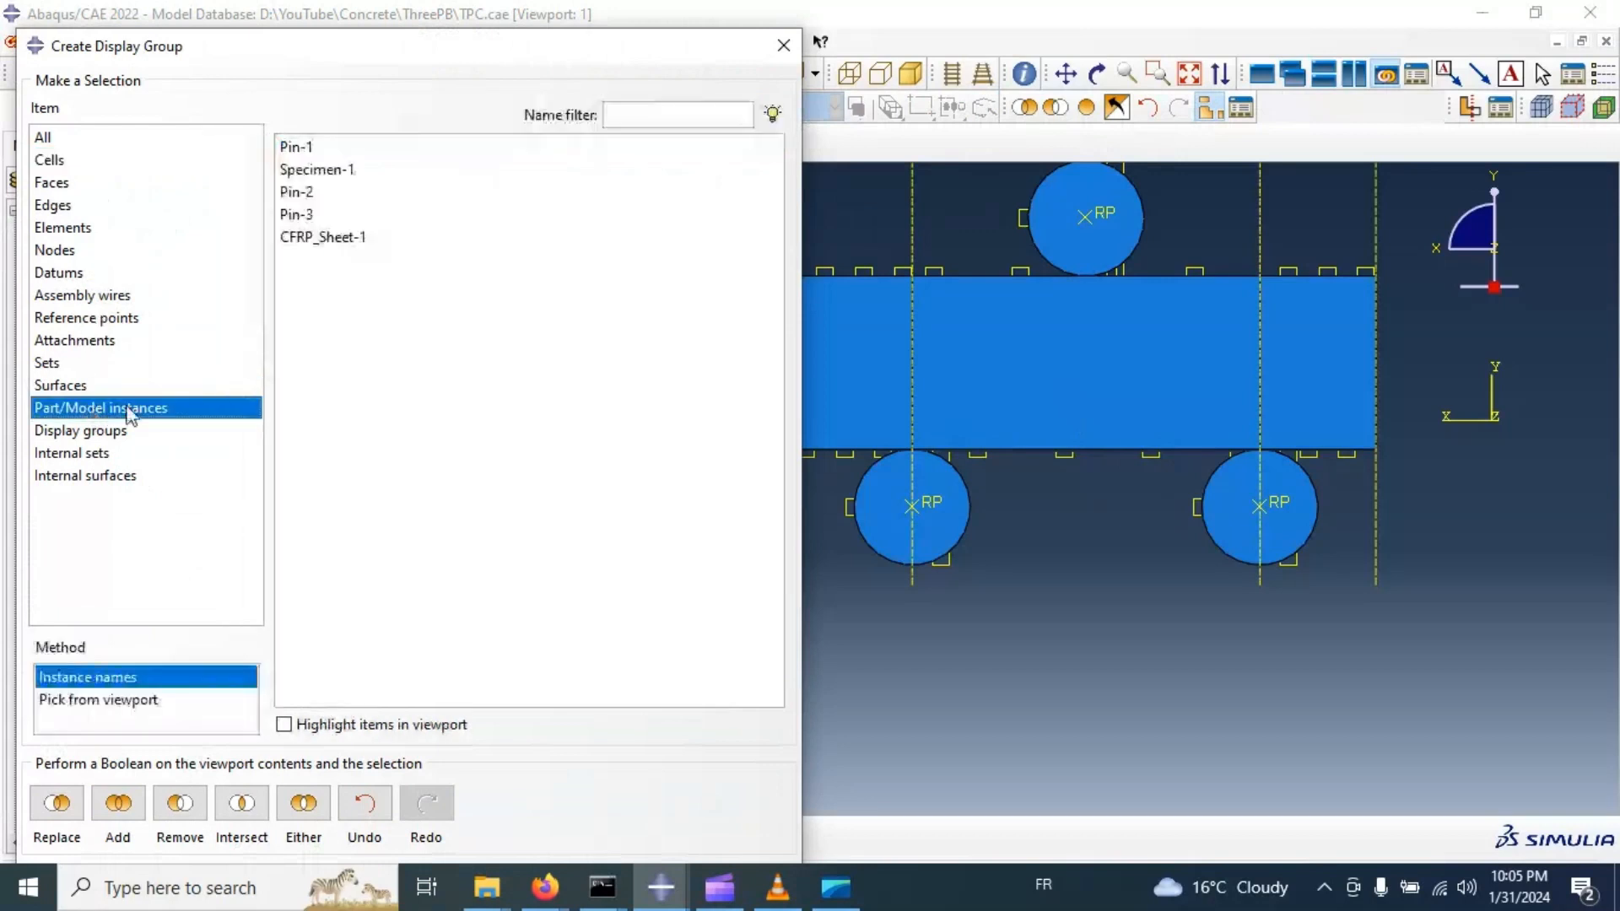
pyautogui.click(323, 237)
pyautogui.click(57, 803)
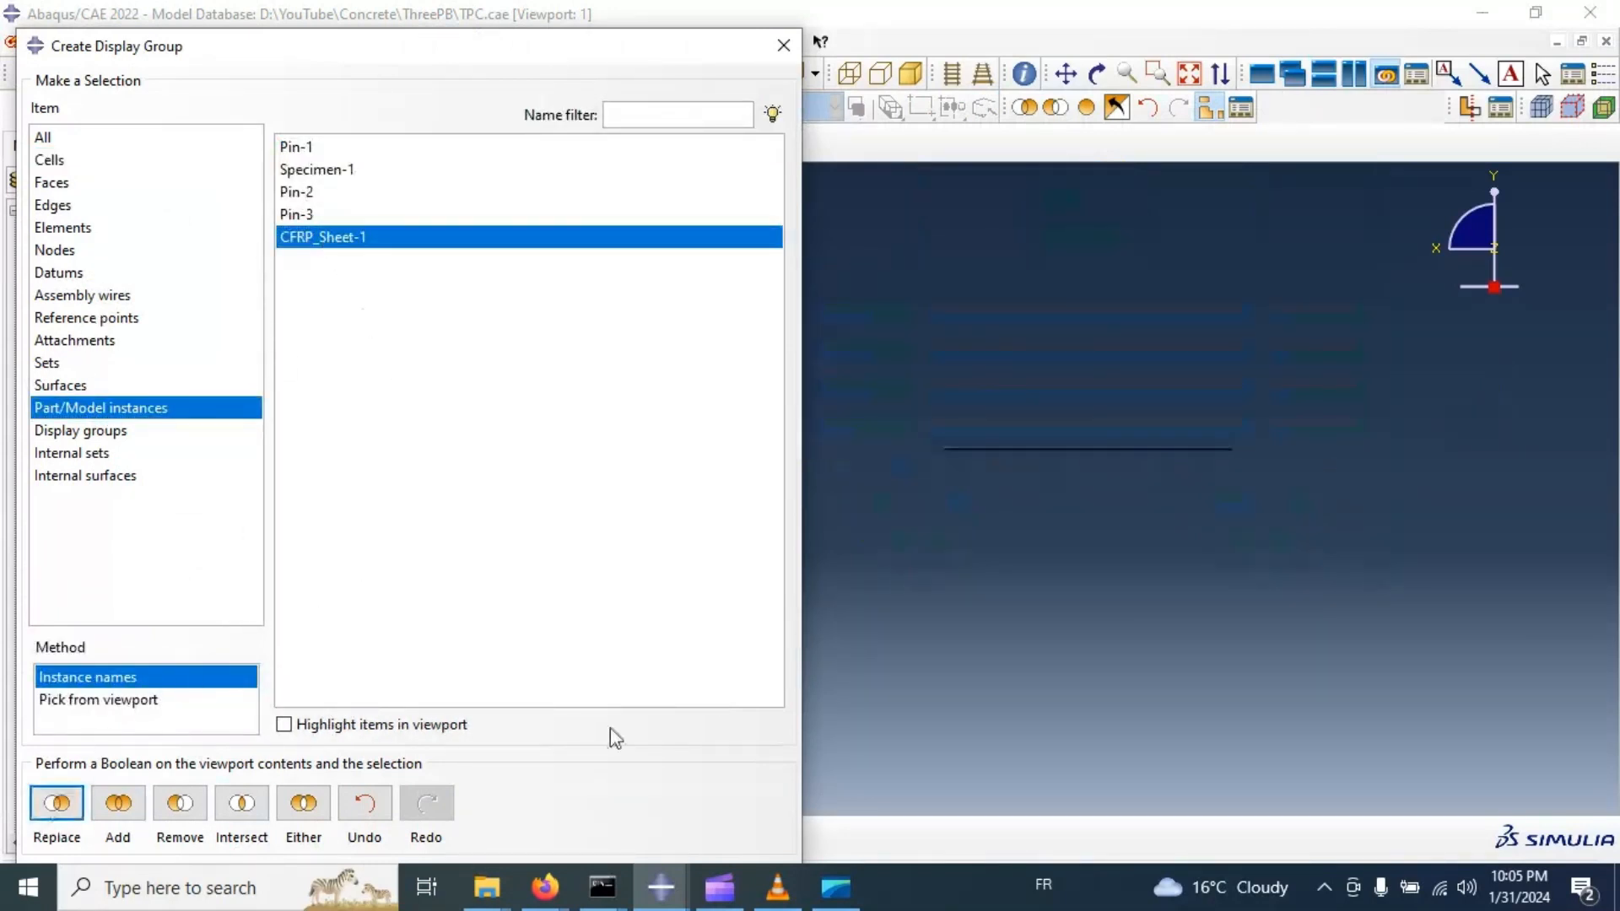
pyautogui.click(783, 44)
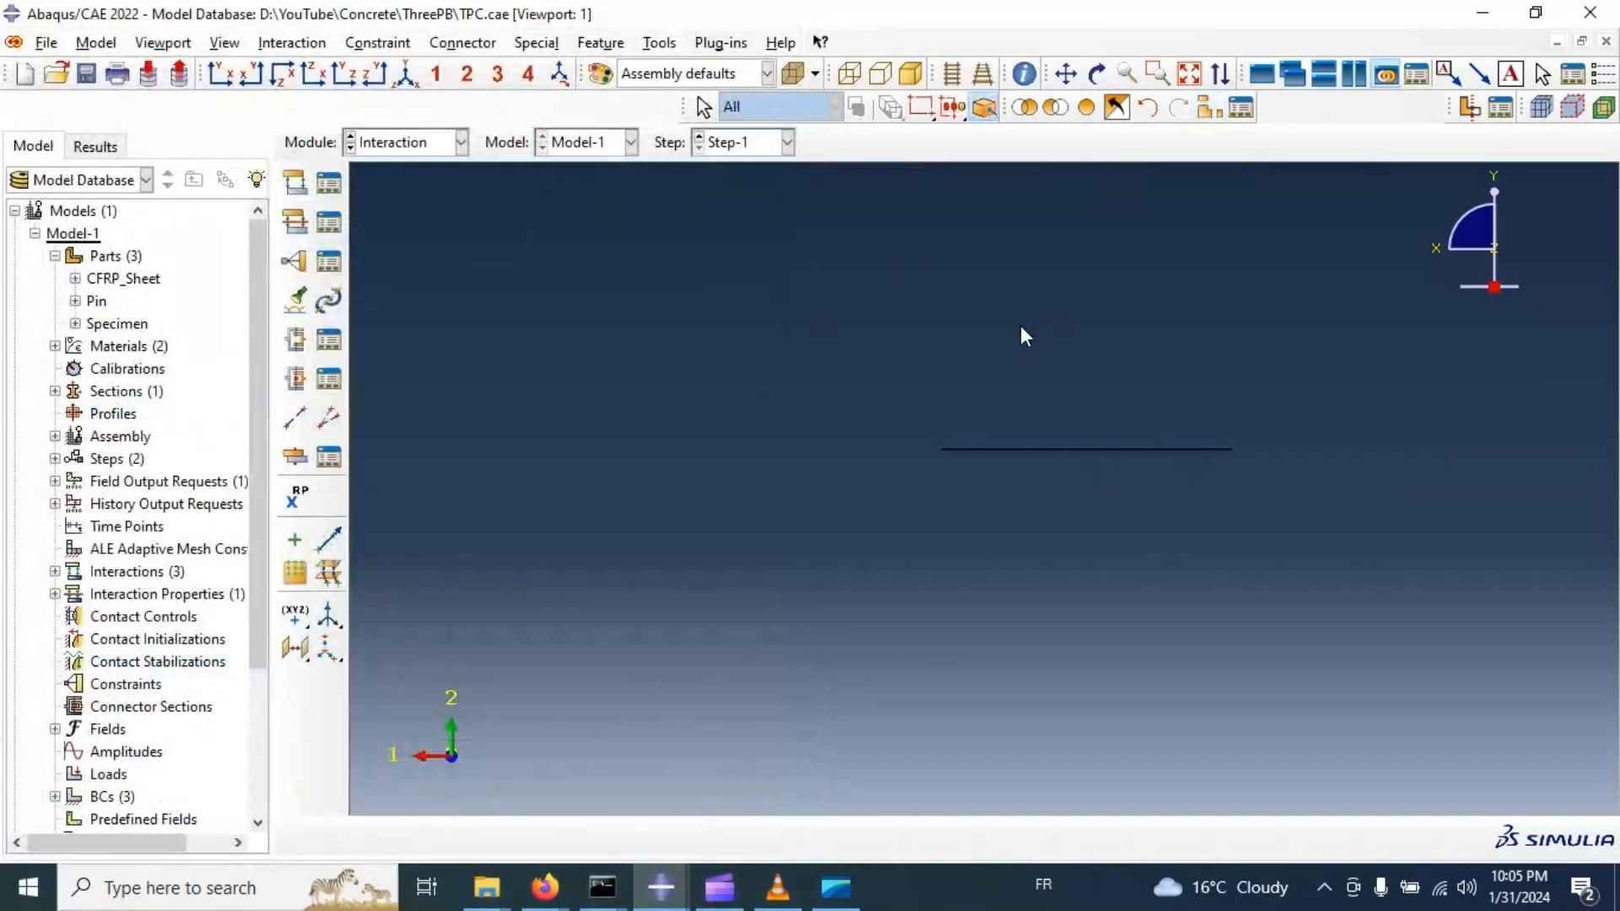
# Create tie constraint Constraint-1 and pick the purple side of the CFRP sheet's face as its main surface.
pyautogui.keyDown('ctrl'); pyautogui.keyDown('alt'); pyautogui.moveTo(1116, 294); pyautogui.dragTo(1119, 317); pyautogui.keyUp('alt'); pyautogui.keyUp('ctrl')
pyautogui.keyDown('ctrl'); pyautogui.keyDown('alt'); pyautogui.moveTo(1130, 194); pyautogui.dragTo(1107, 375); pyautogui.keyUp('alt'); pyautogui.keyUp('ctrl')
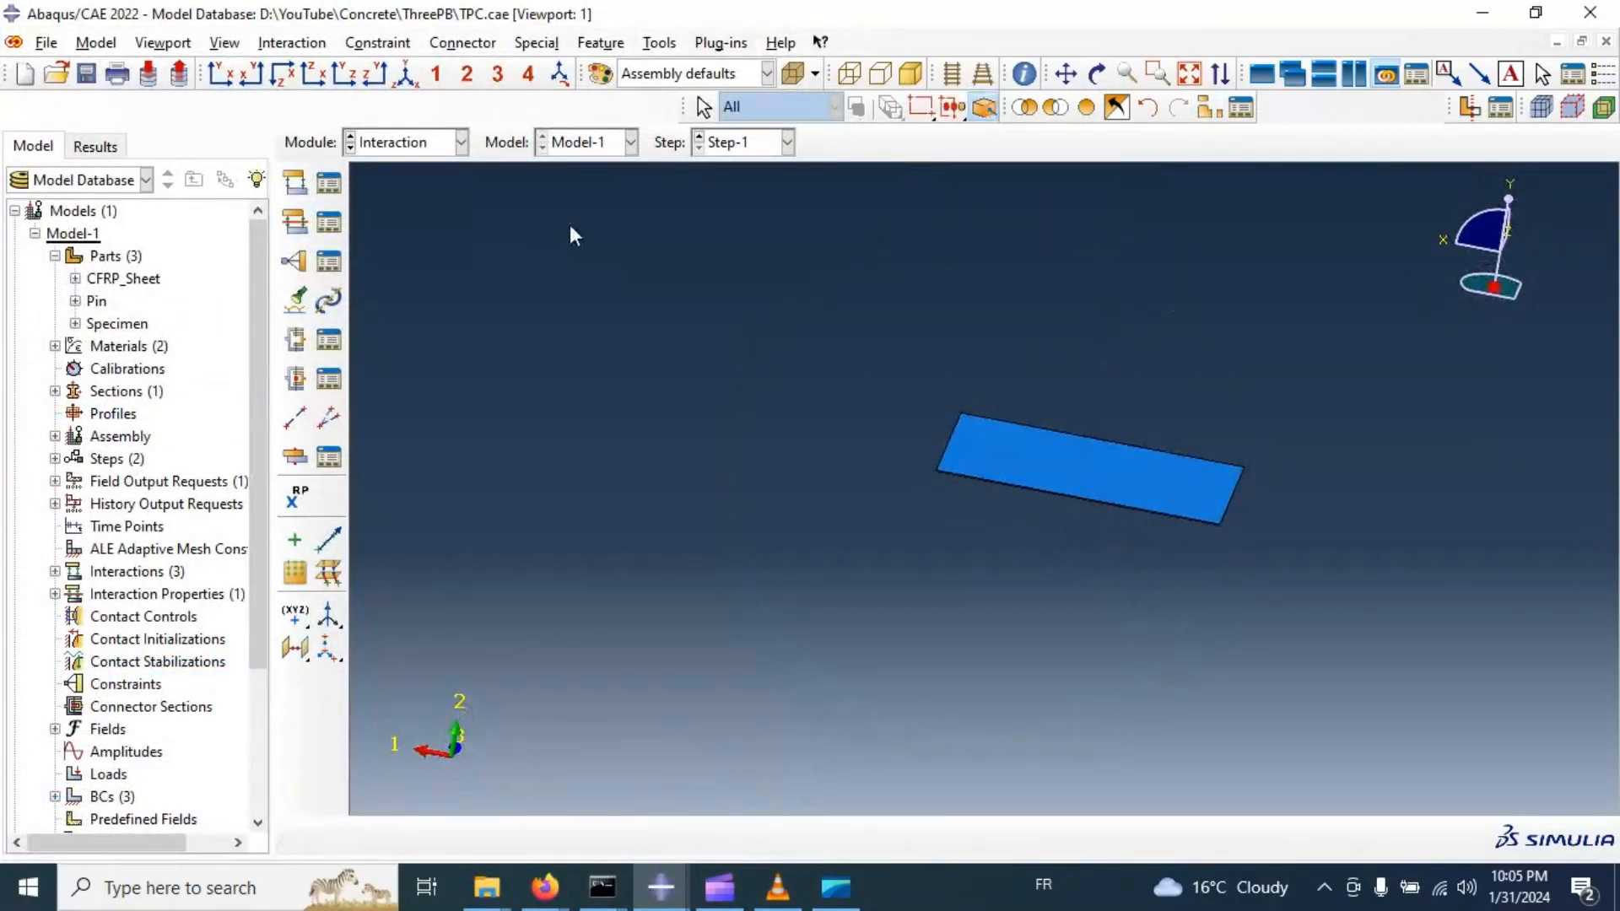
pyautogui.click(295, 261)
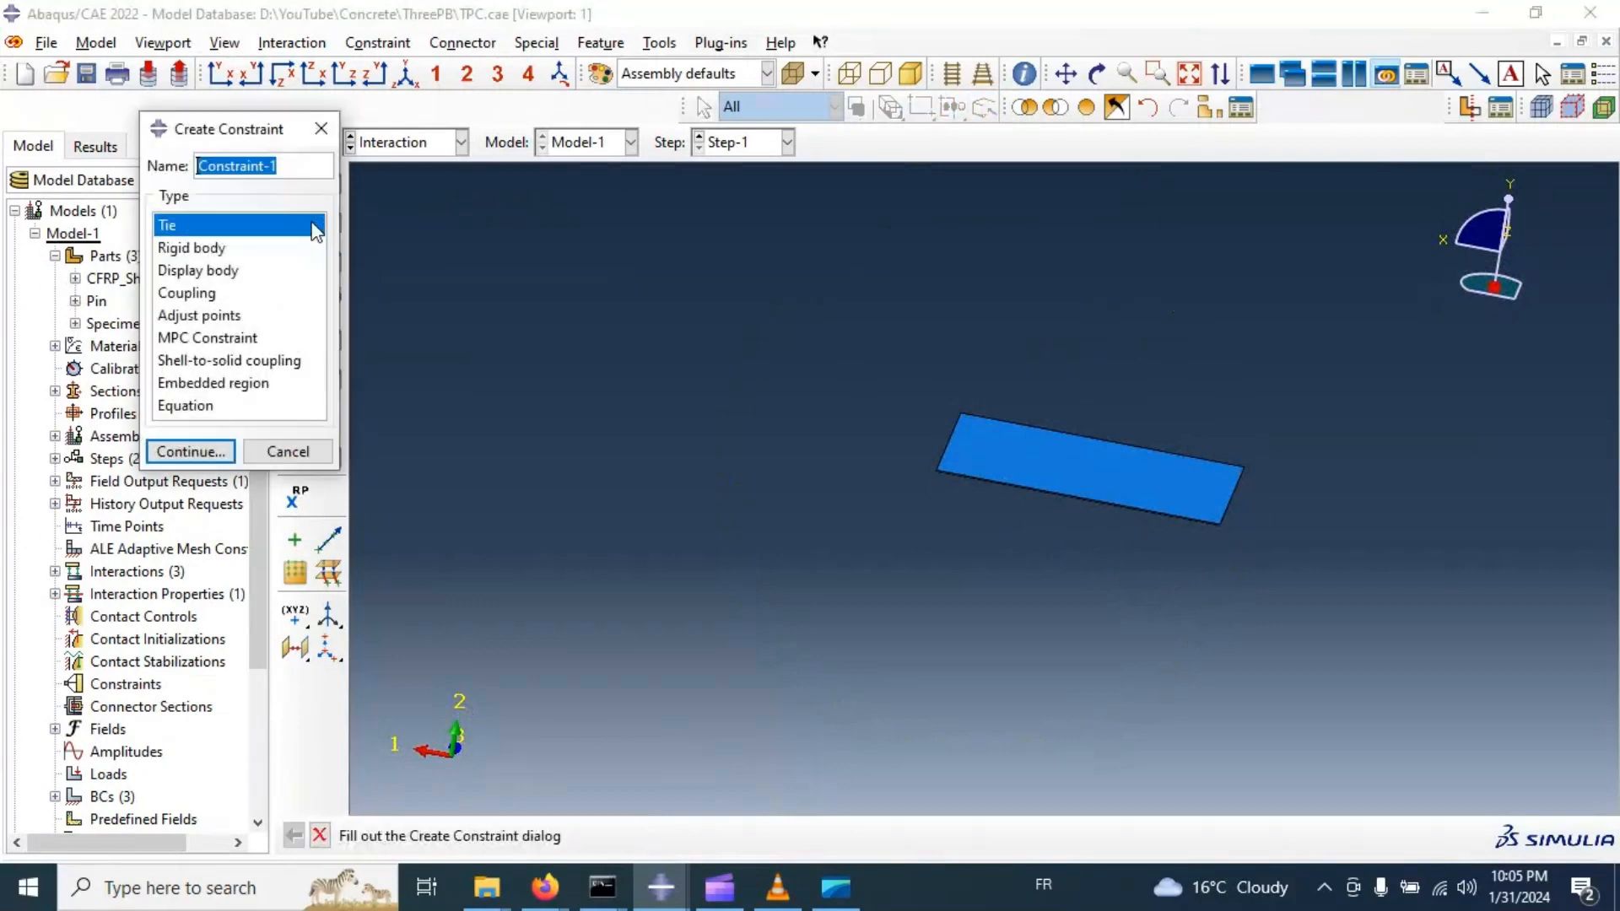
pyautogui.click(194, 452)
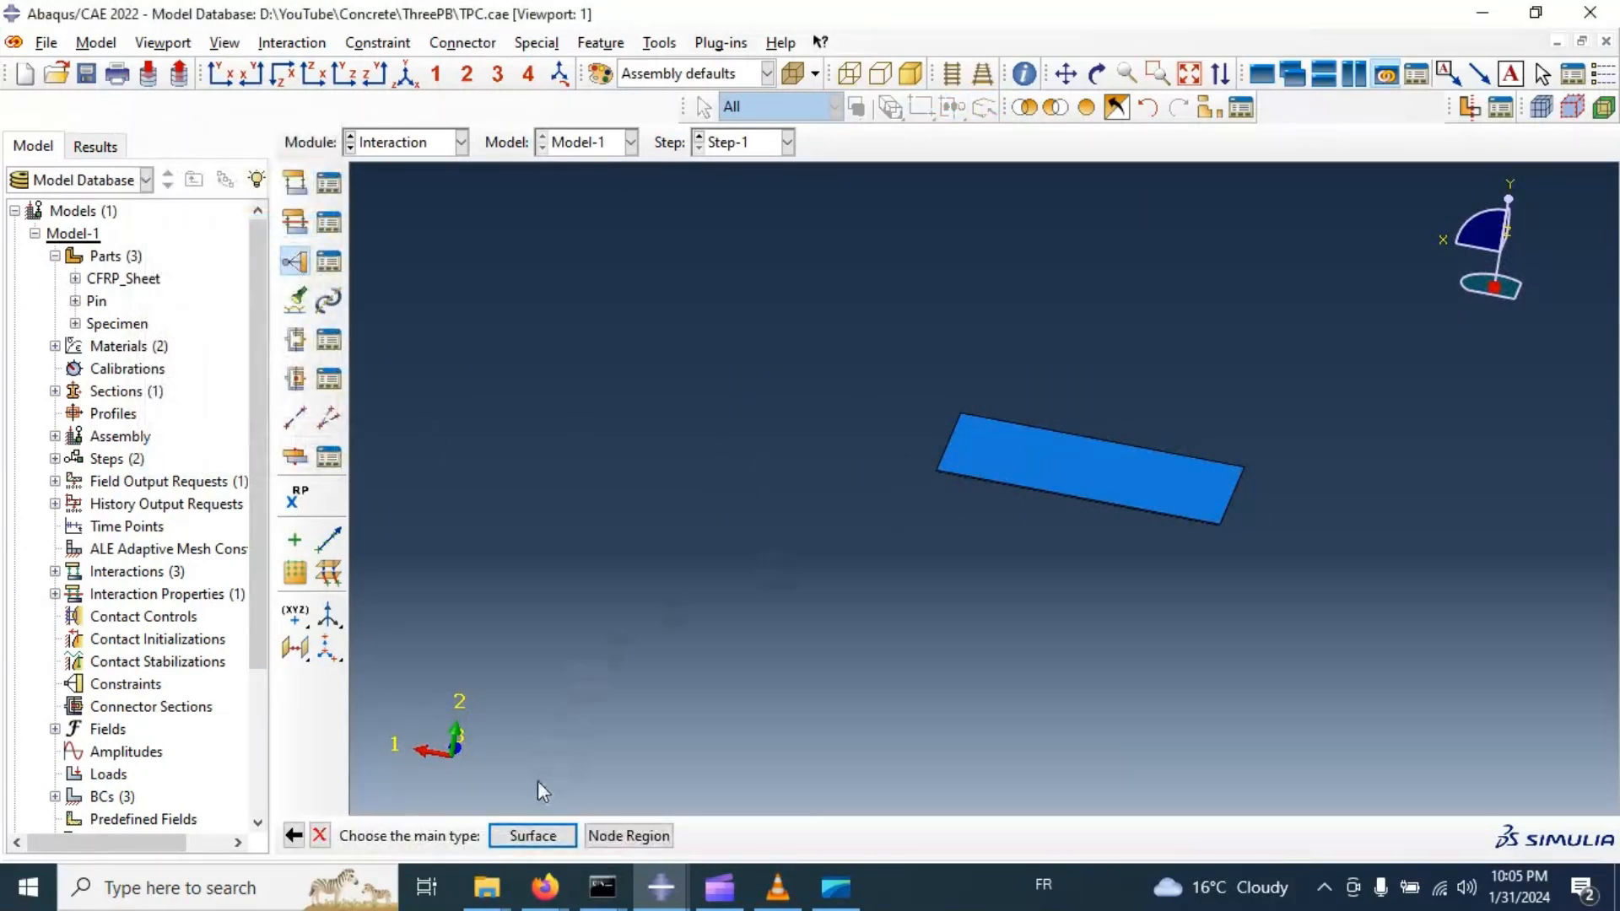
pyautogui.click(533, 835)
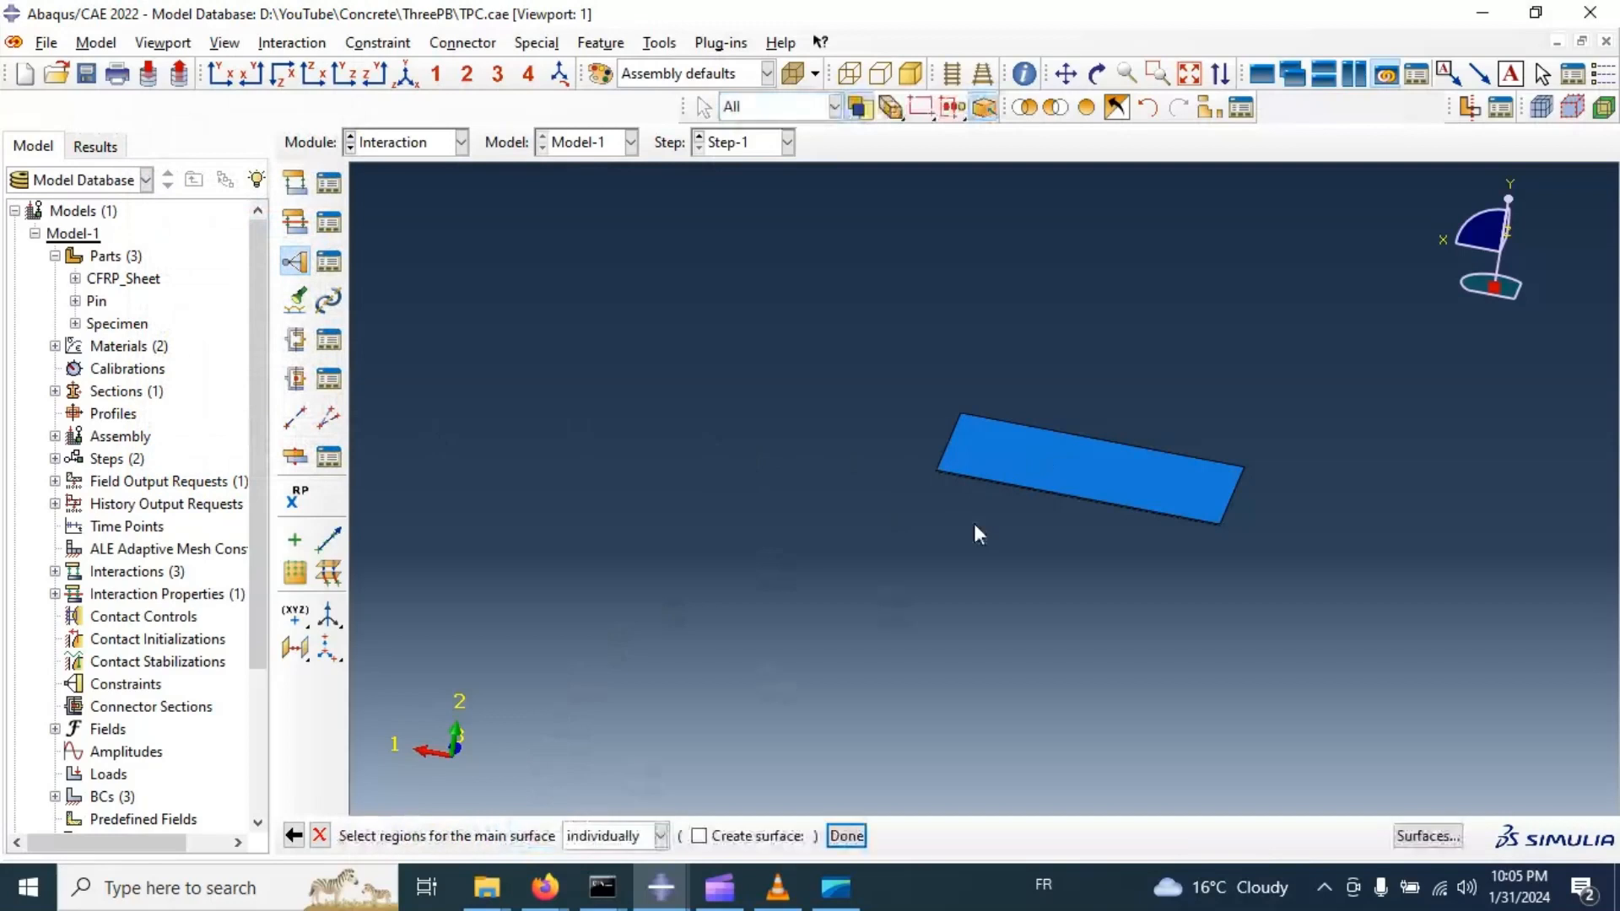
pyautogui.click(1035, 462)
pyautogui.click(846, 836)
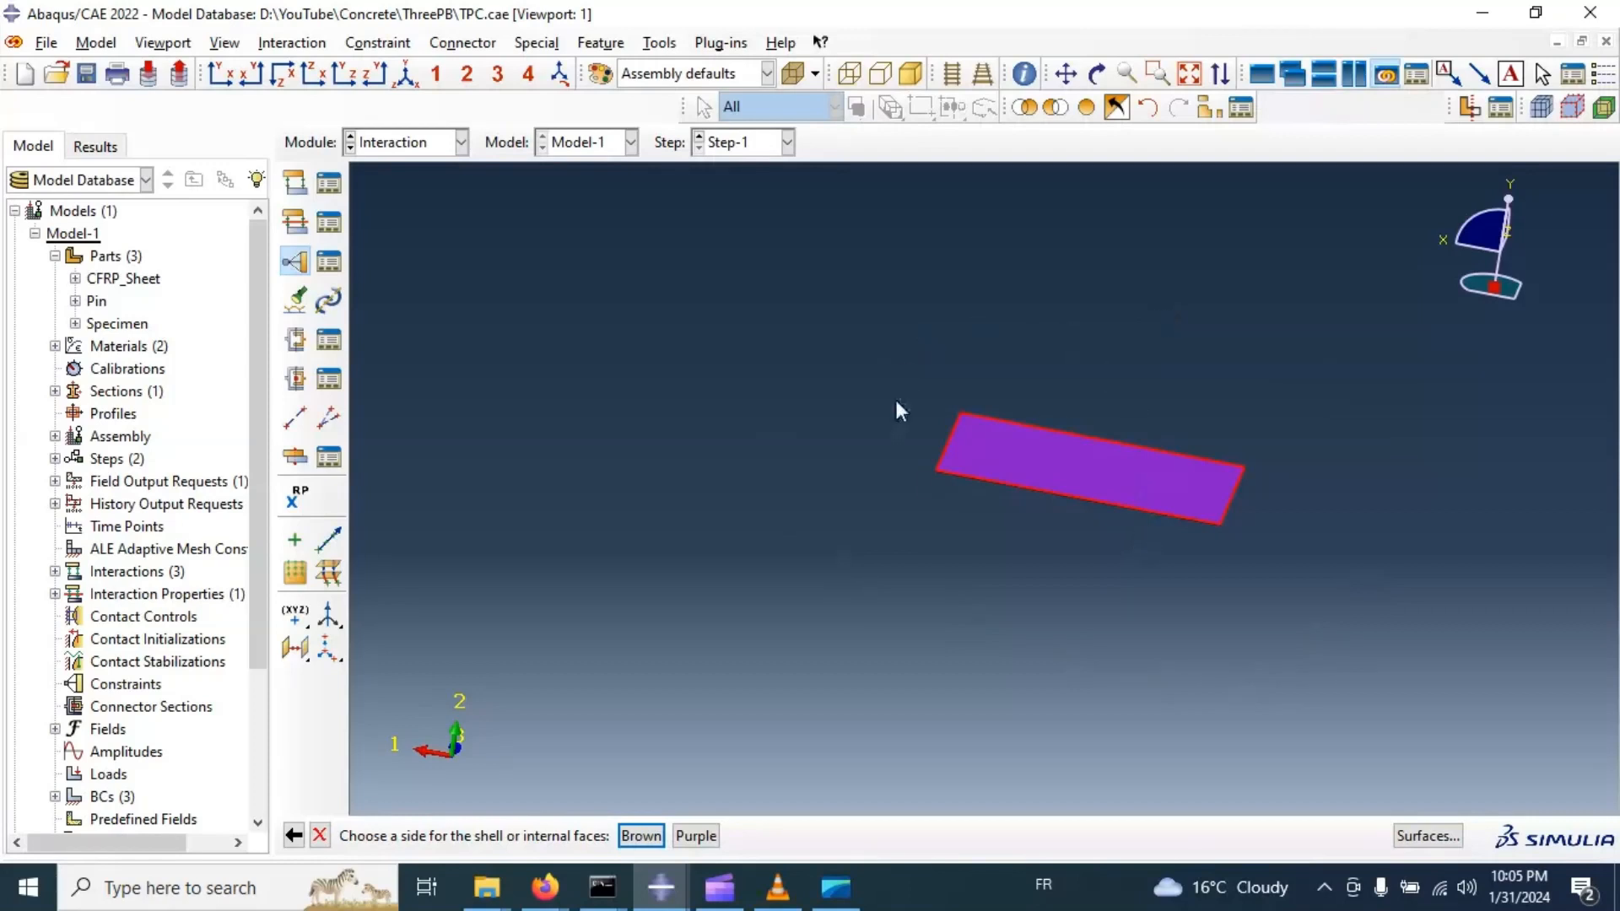
pyautogui.click(1095, 74)
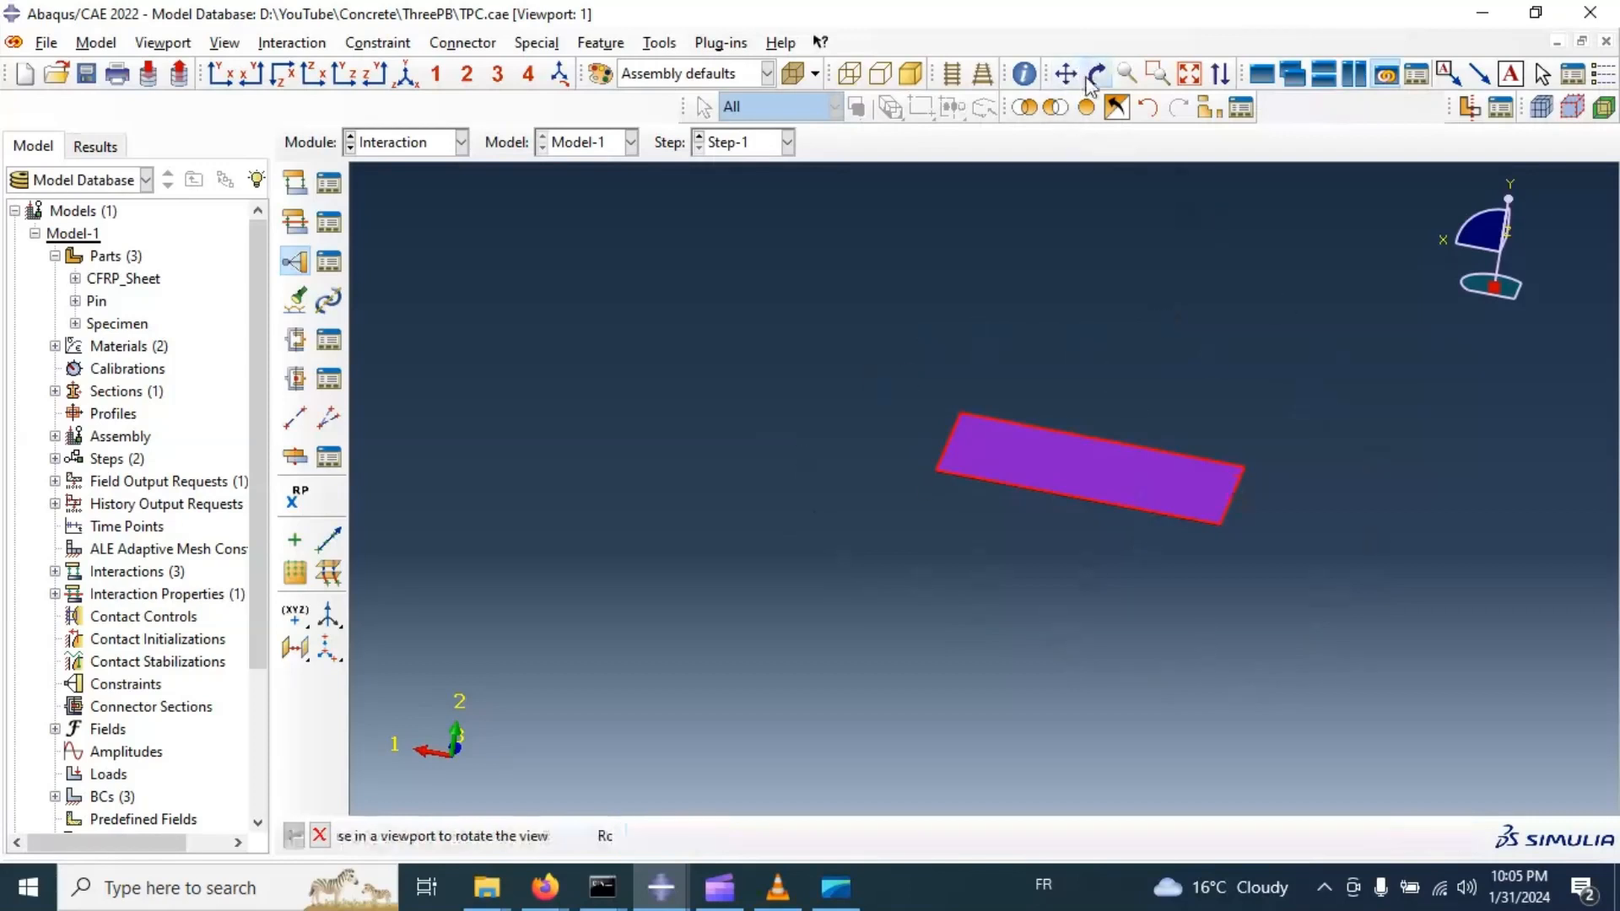
pyautogui.moveTo(1096, 448); pyautogui.dragTo(1074, 481)
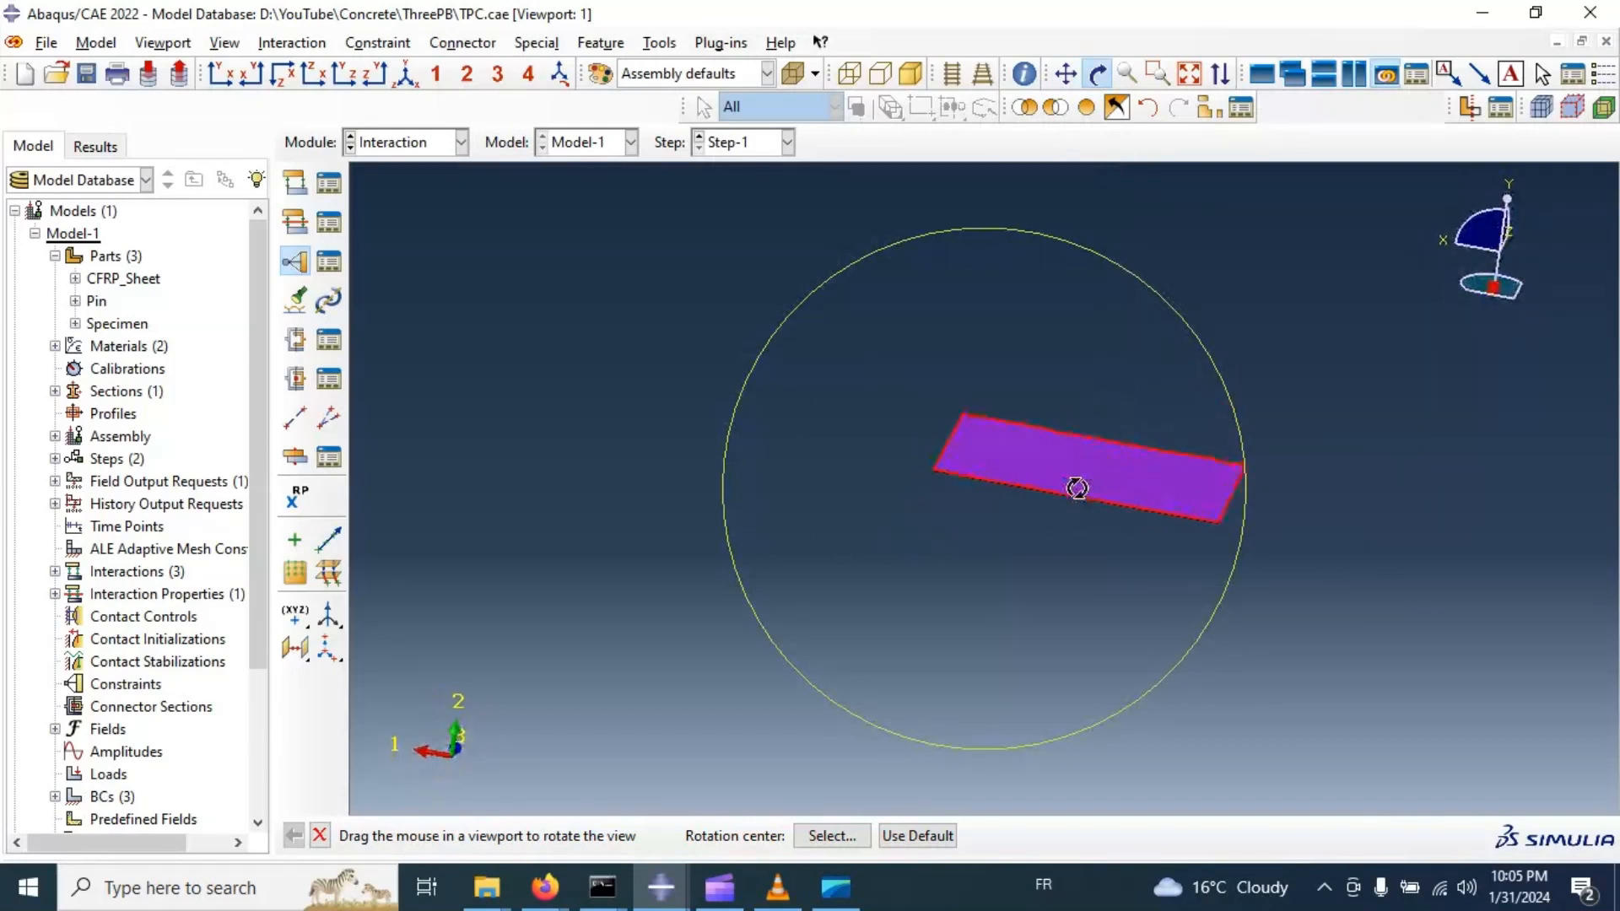
pyautogui.click(1097, 74)
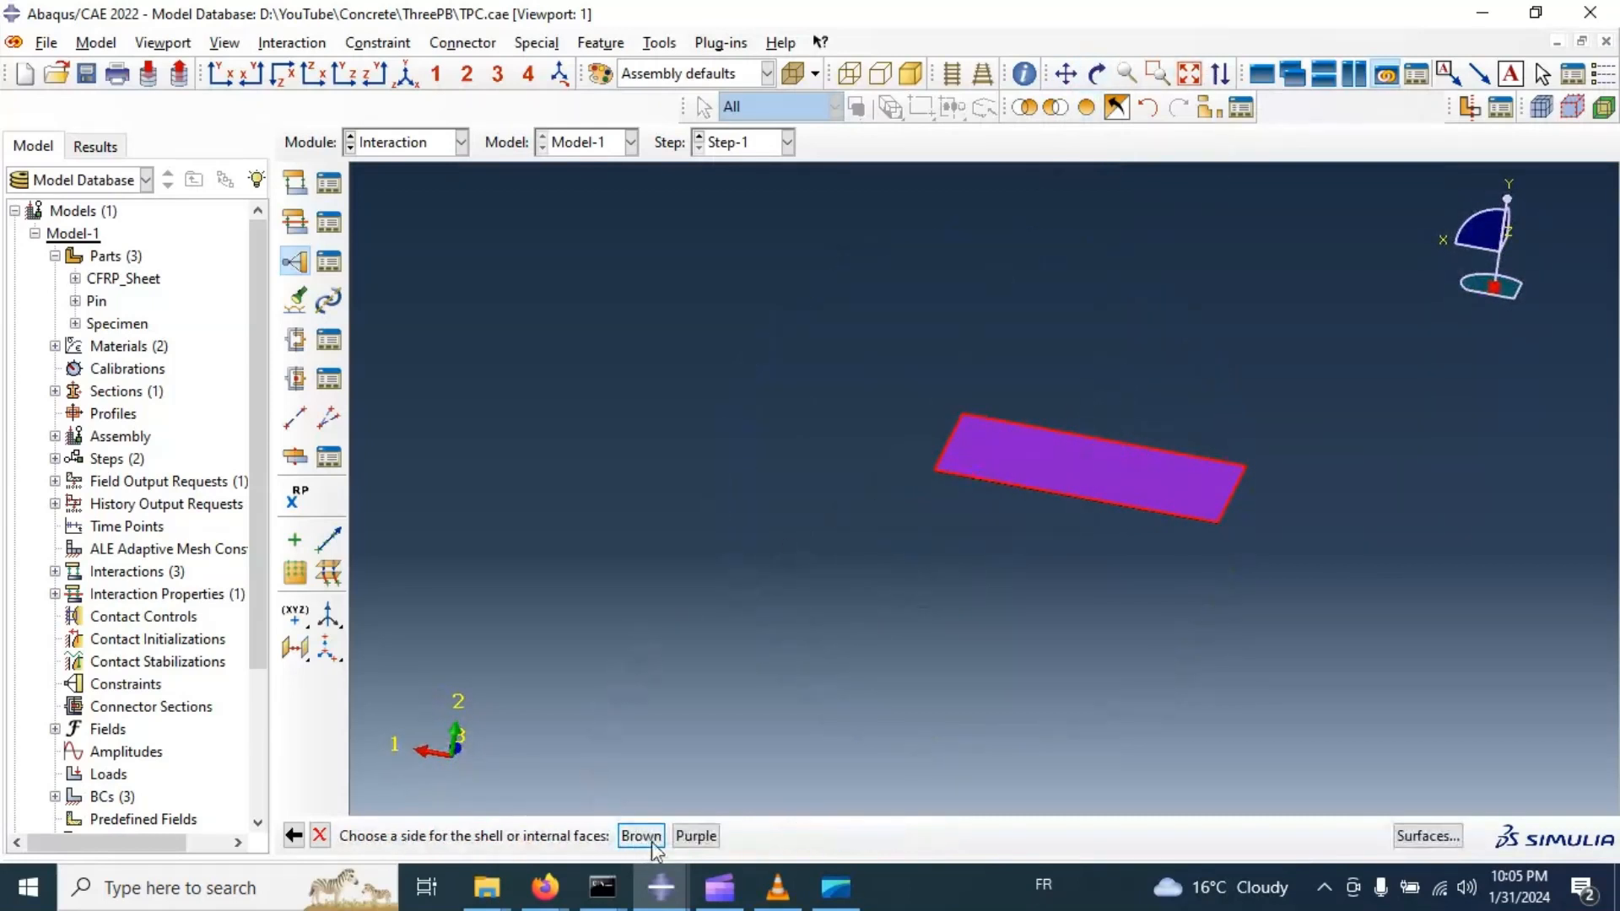
pyautogui.click(695, 835)
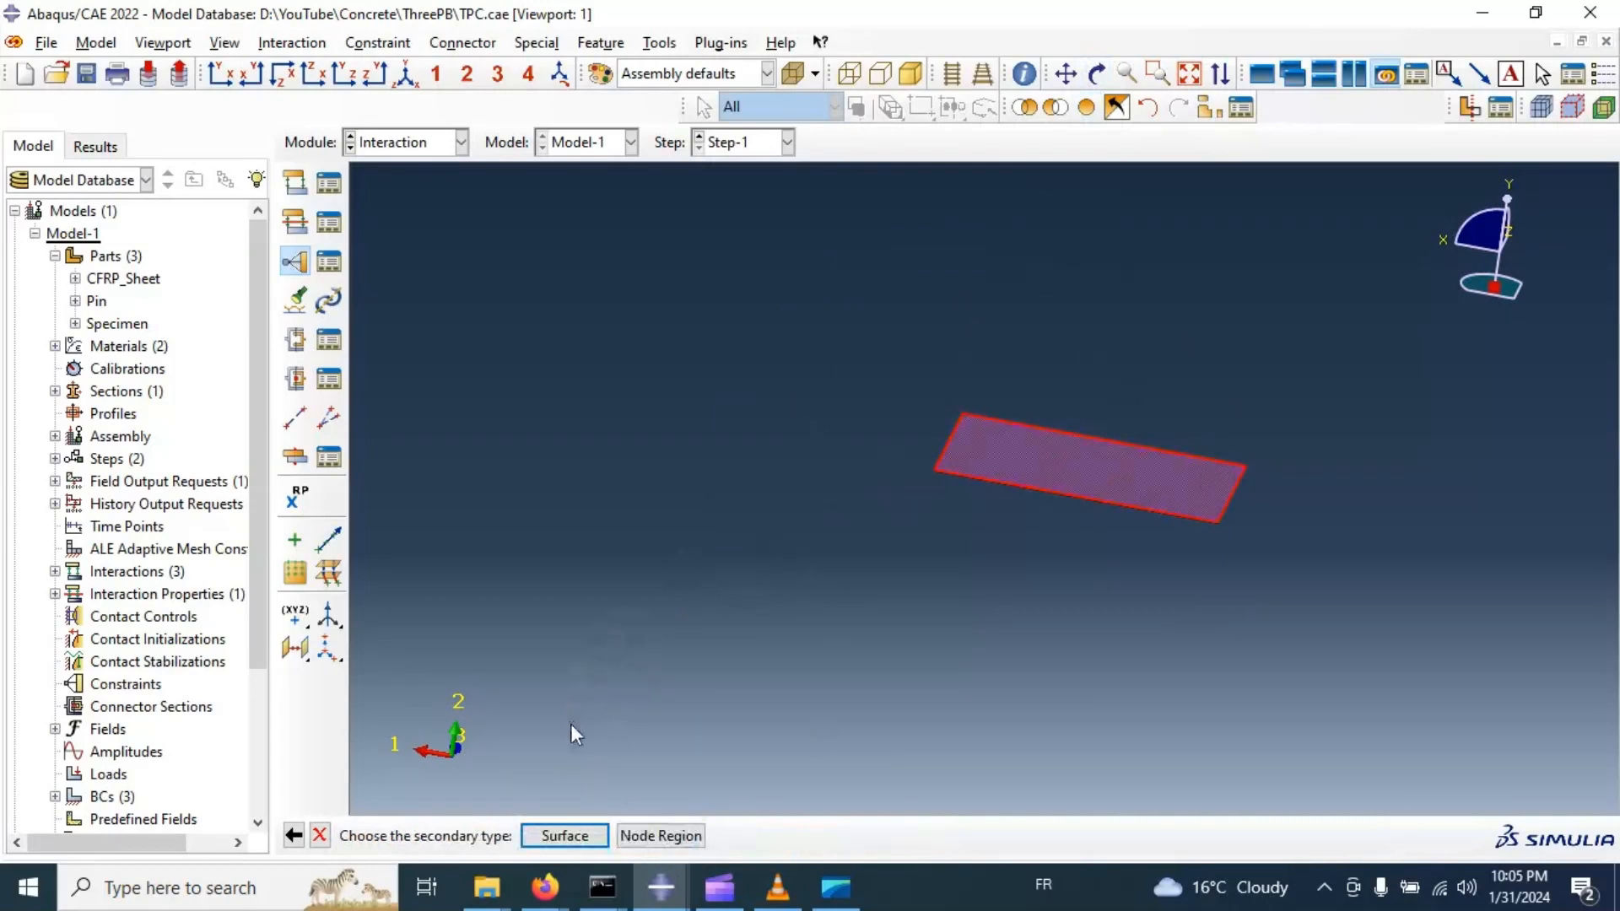
# Show the model without the sheet, pick the specimen's underside between the support pins as secondary surface, and accept the default tie settings.
pyautogui.click(582, 833)
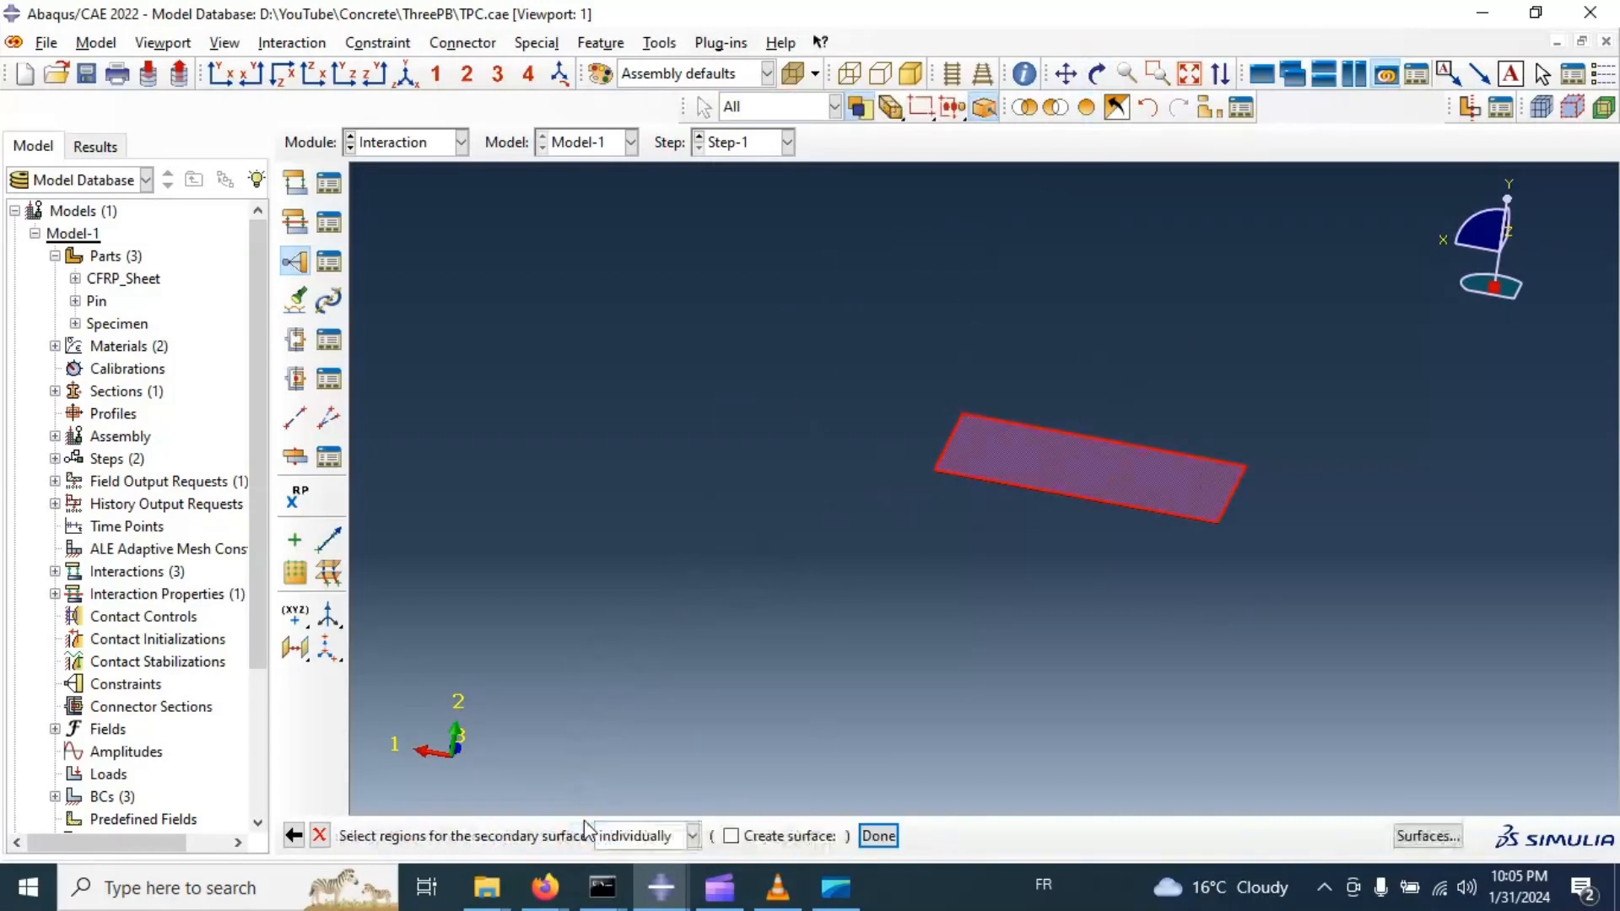
pyautogui.click(1116, 105)
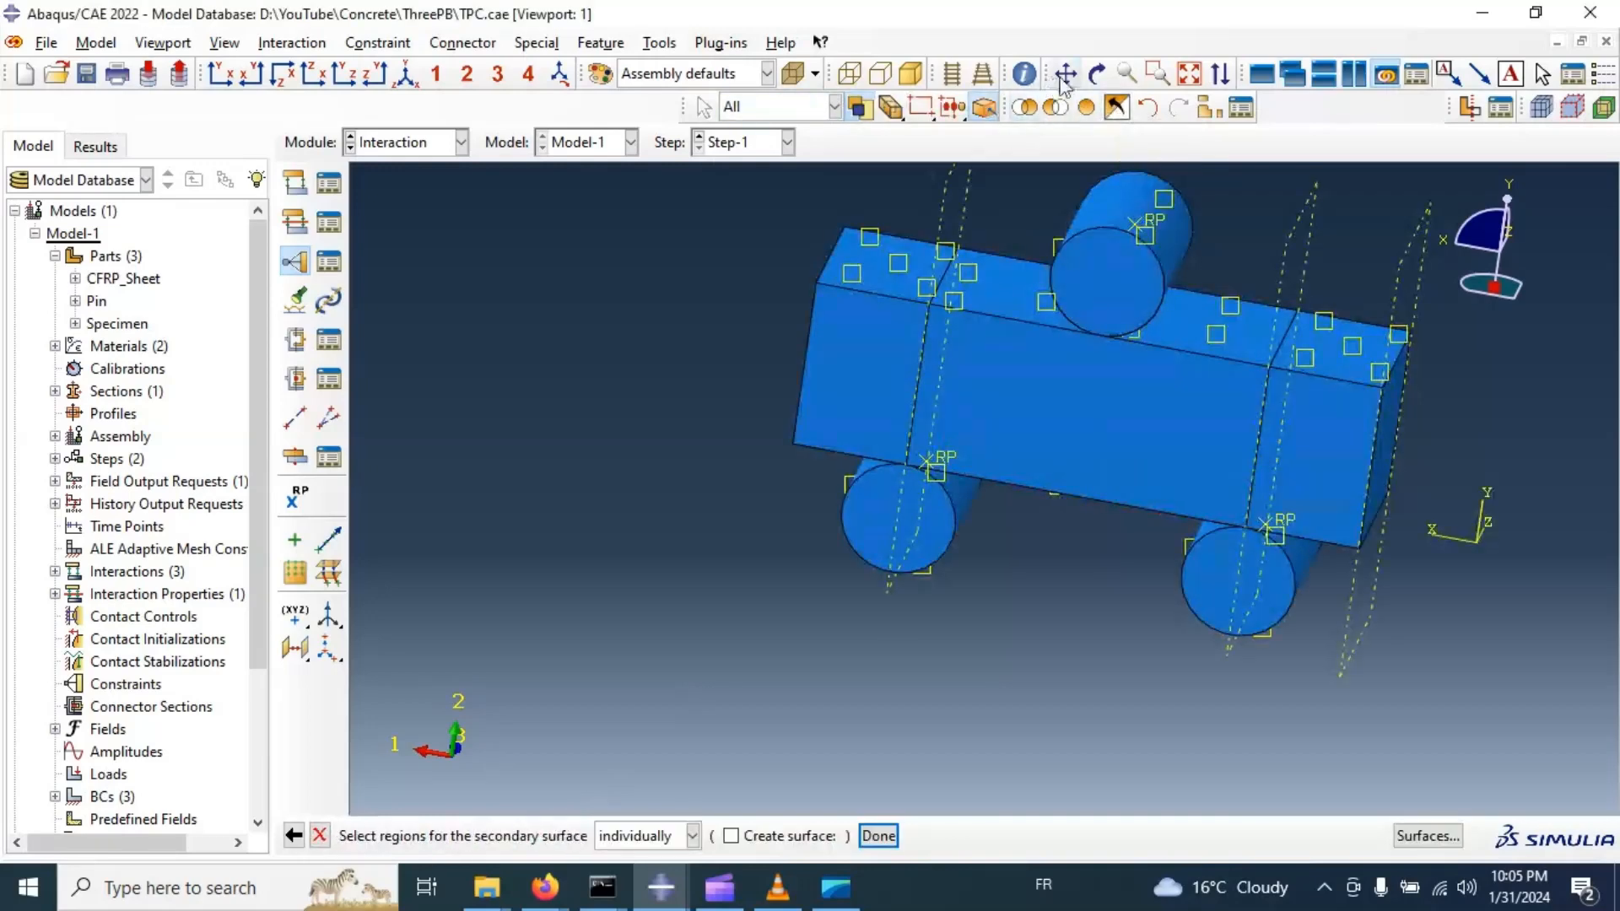
pyautogui.click(1097, 74)
pyautogui.moveTo(1113, 388); pyautogui.dragTo(1033, 519)
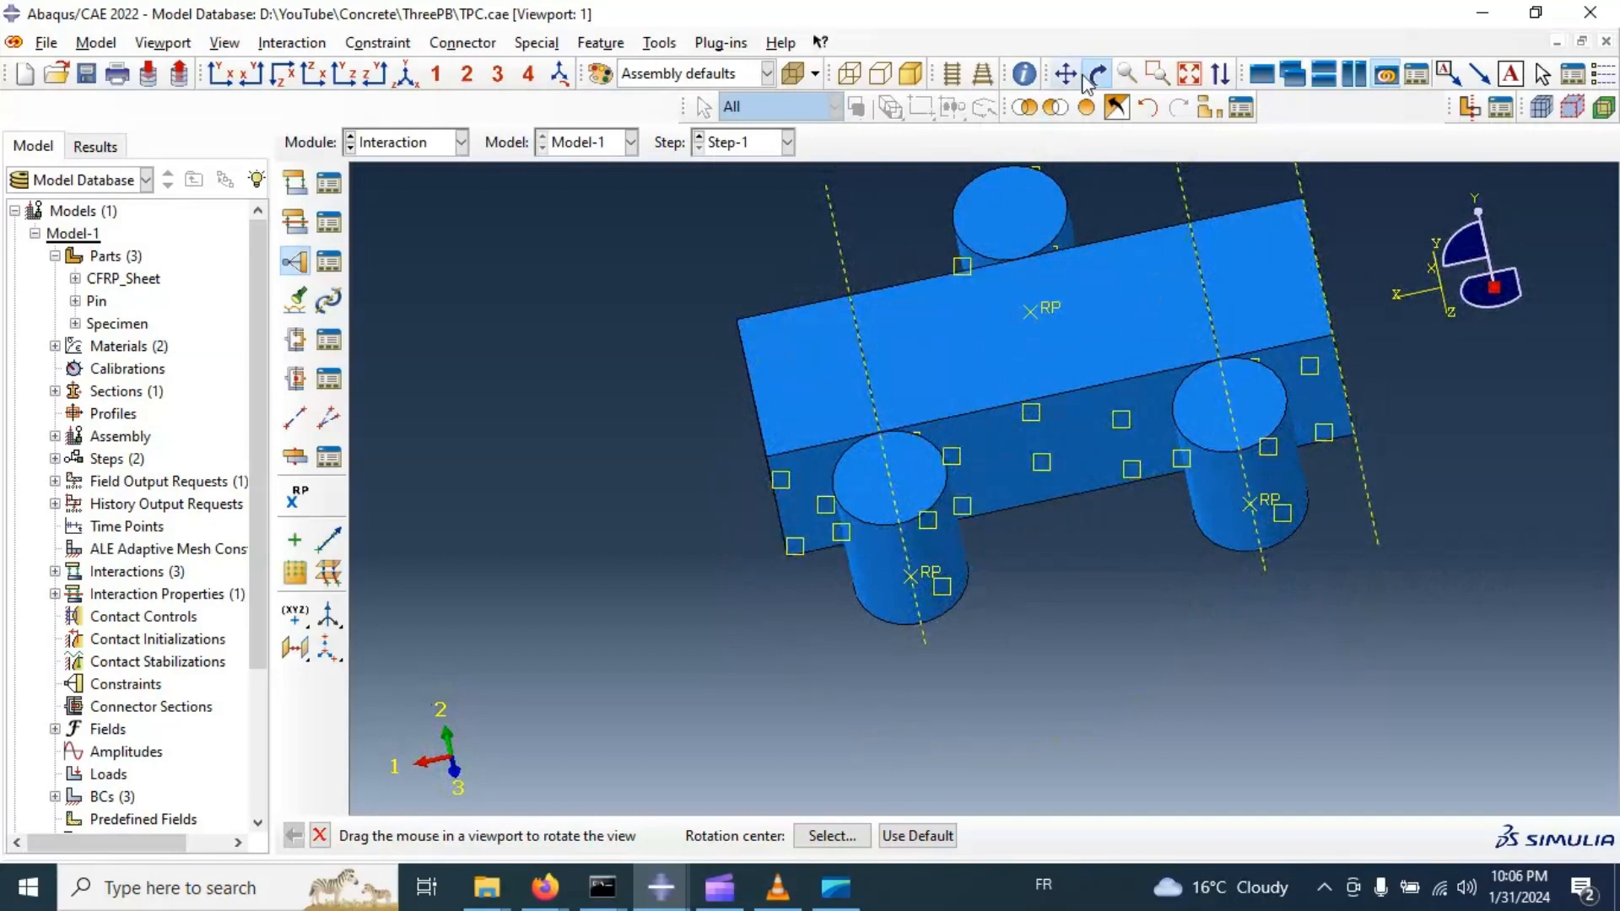
pyautogui.click(1088, 78)
pyautogui.click(1065, 432)
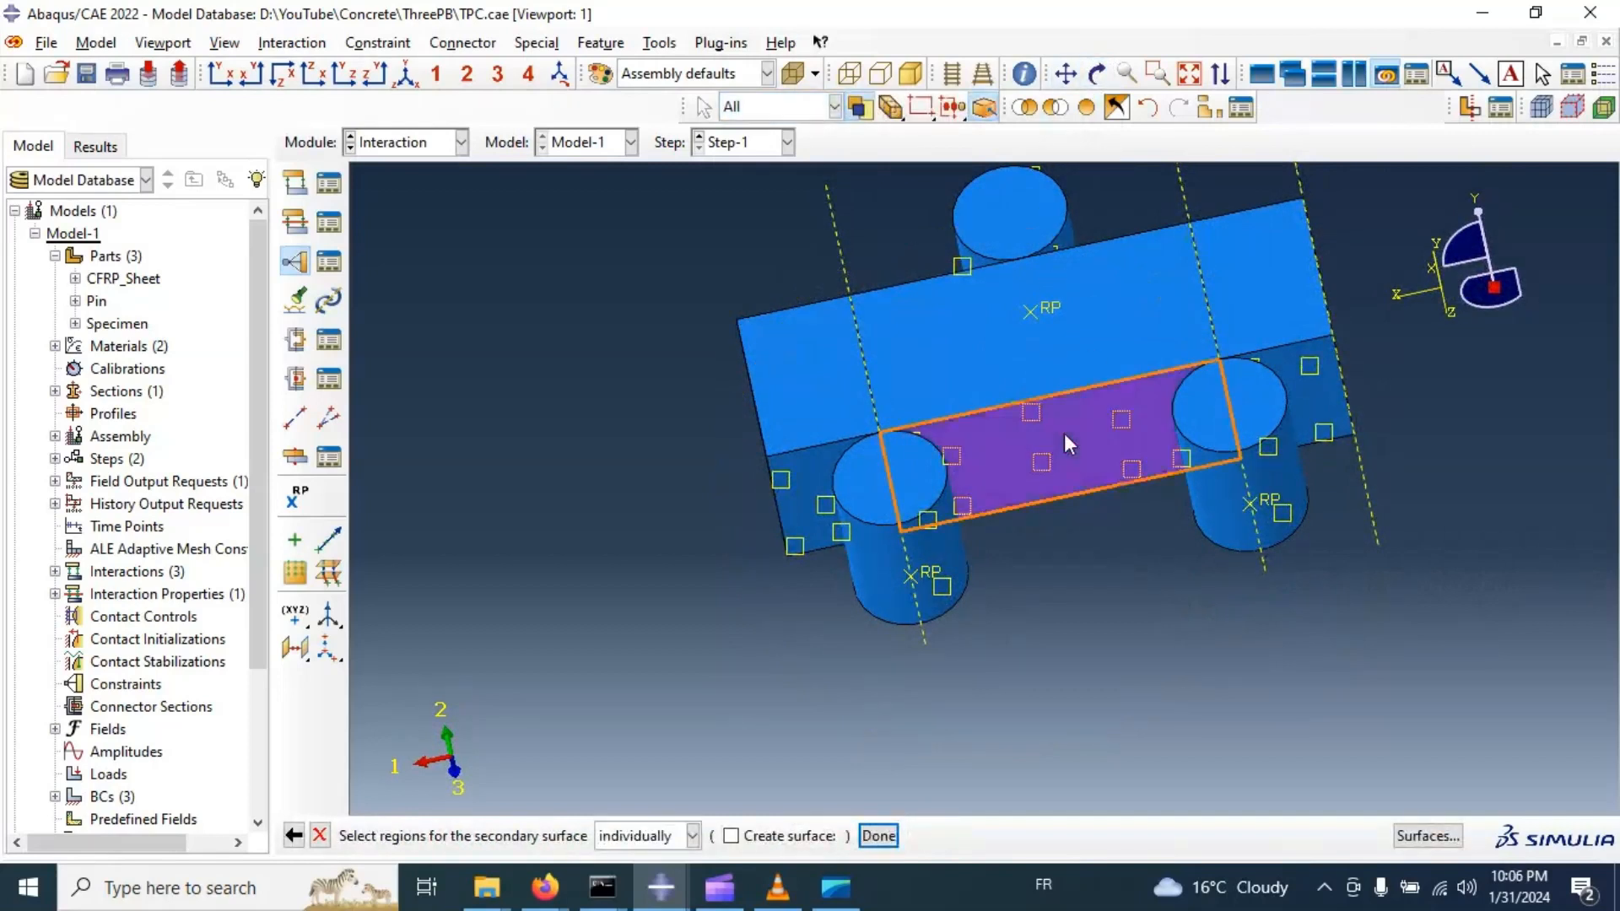
pyautogui.click(878, 835)
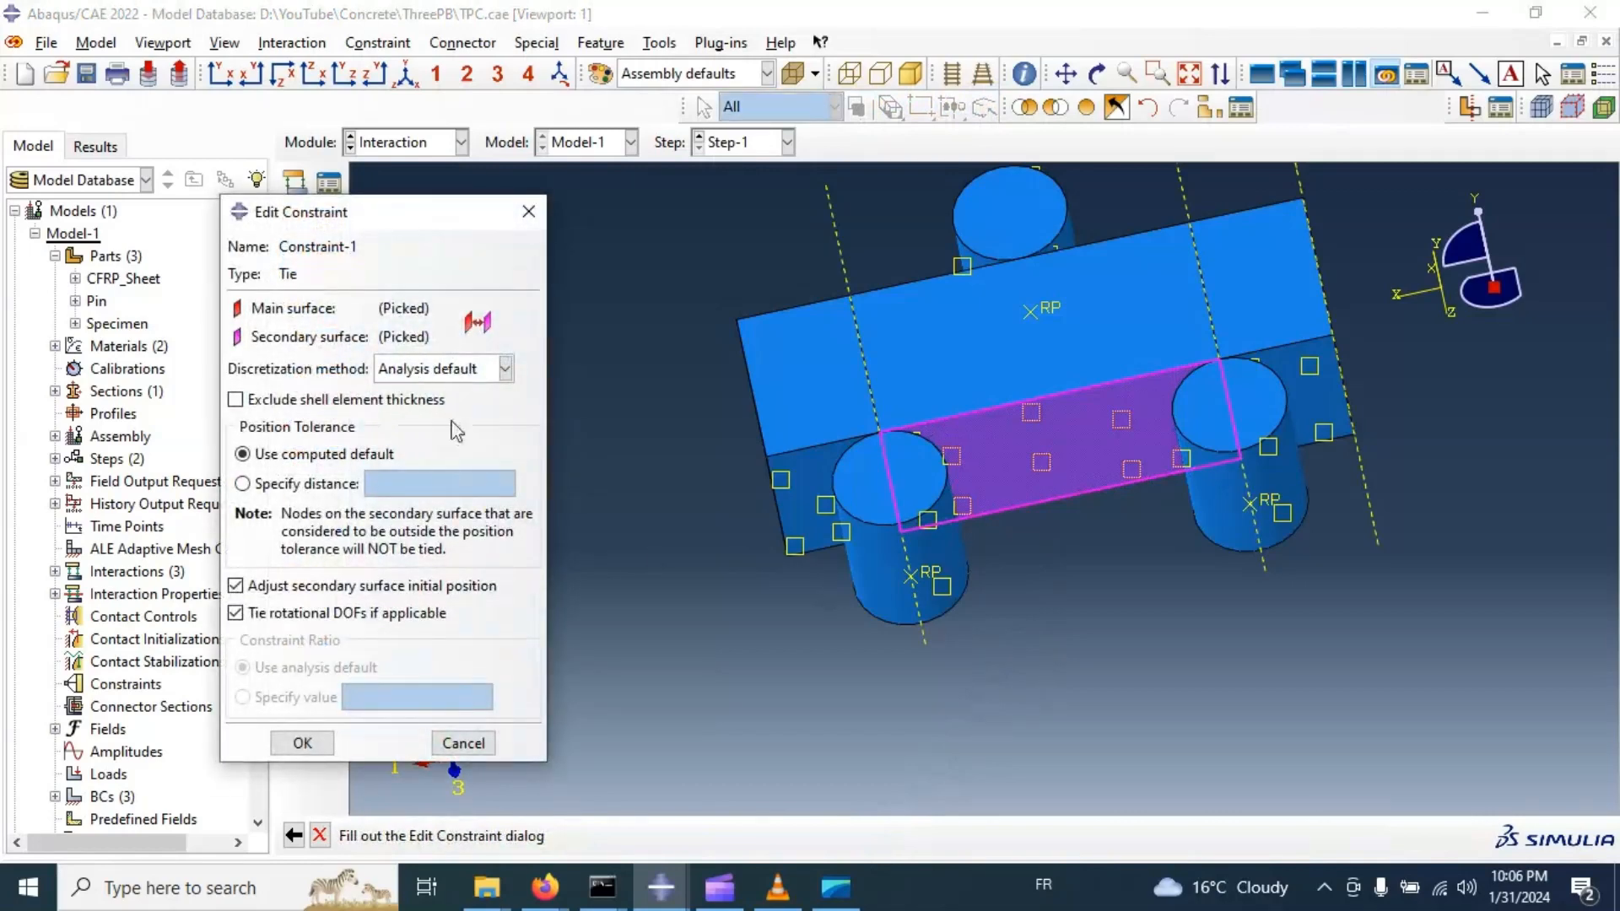
pyautogui.moveTo(402, 225); pyautogui.dragTo(495, 152)
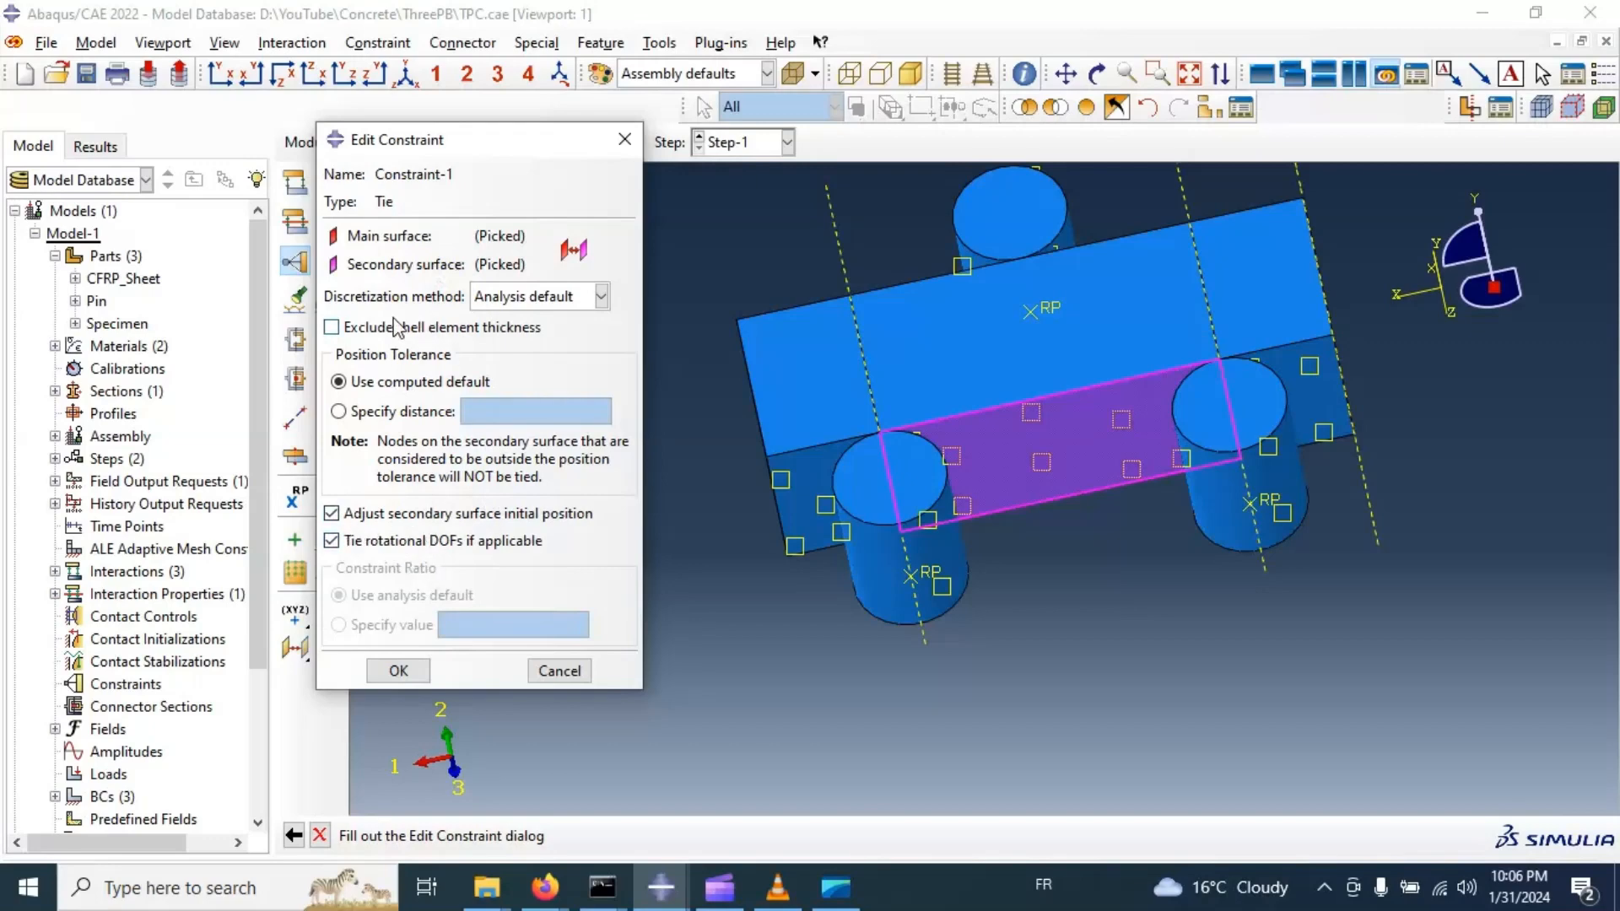
pyautogui.click(404, 672)
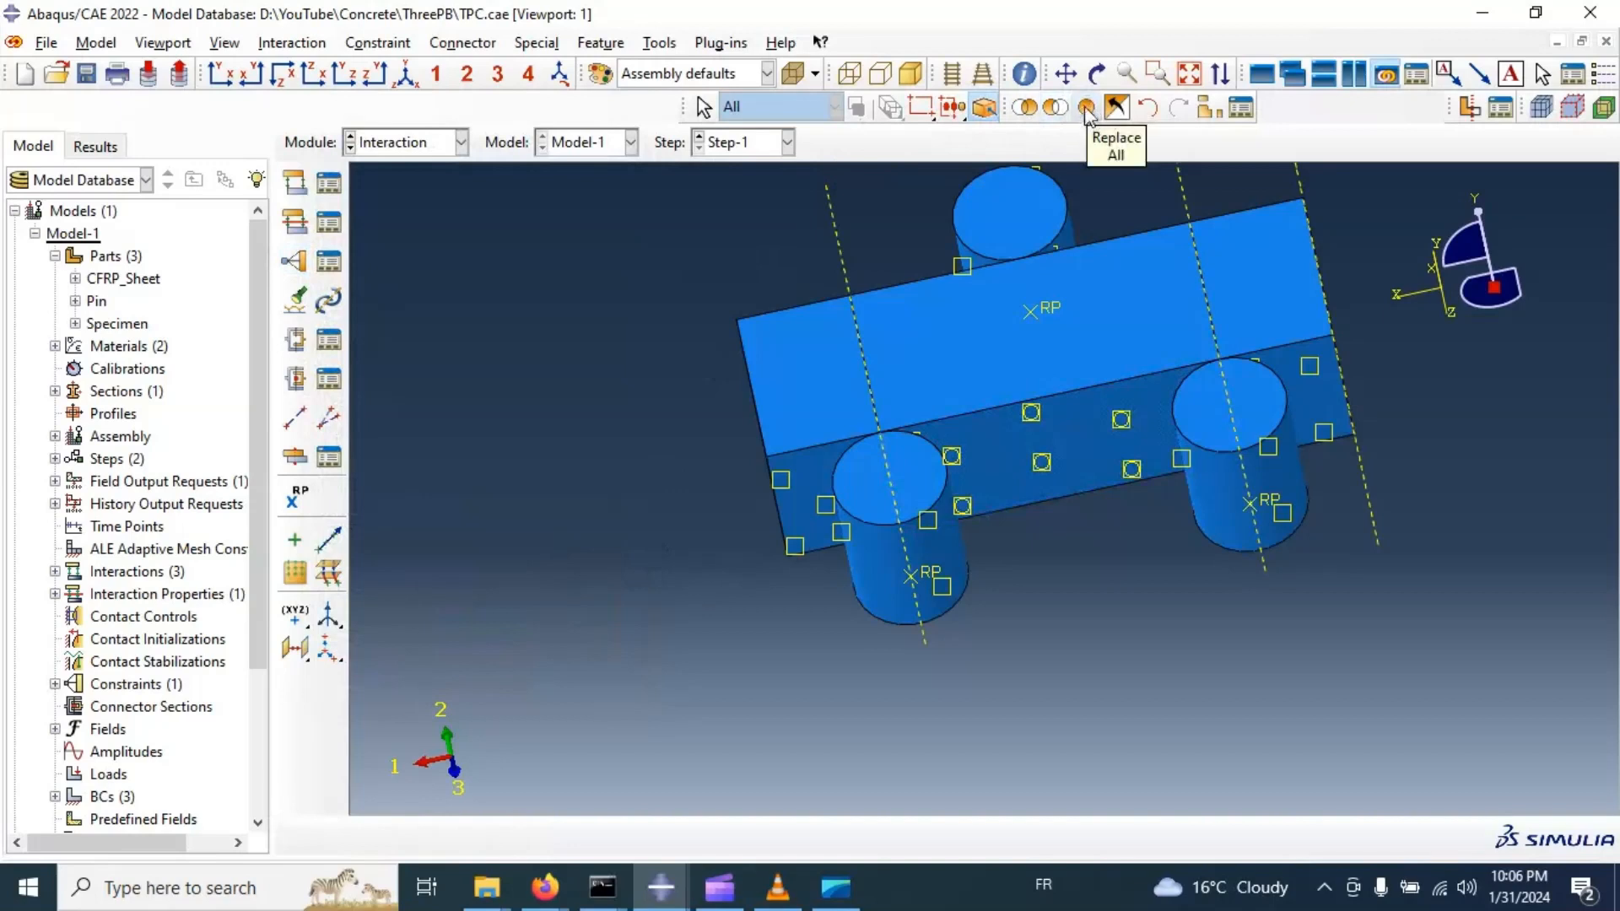
# Redisplay the whole assembly and view the tied CFRP sheet region beneath the specimen up close.
pyautogui.click(1086, 107)
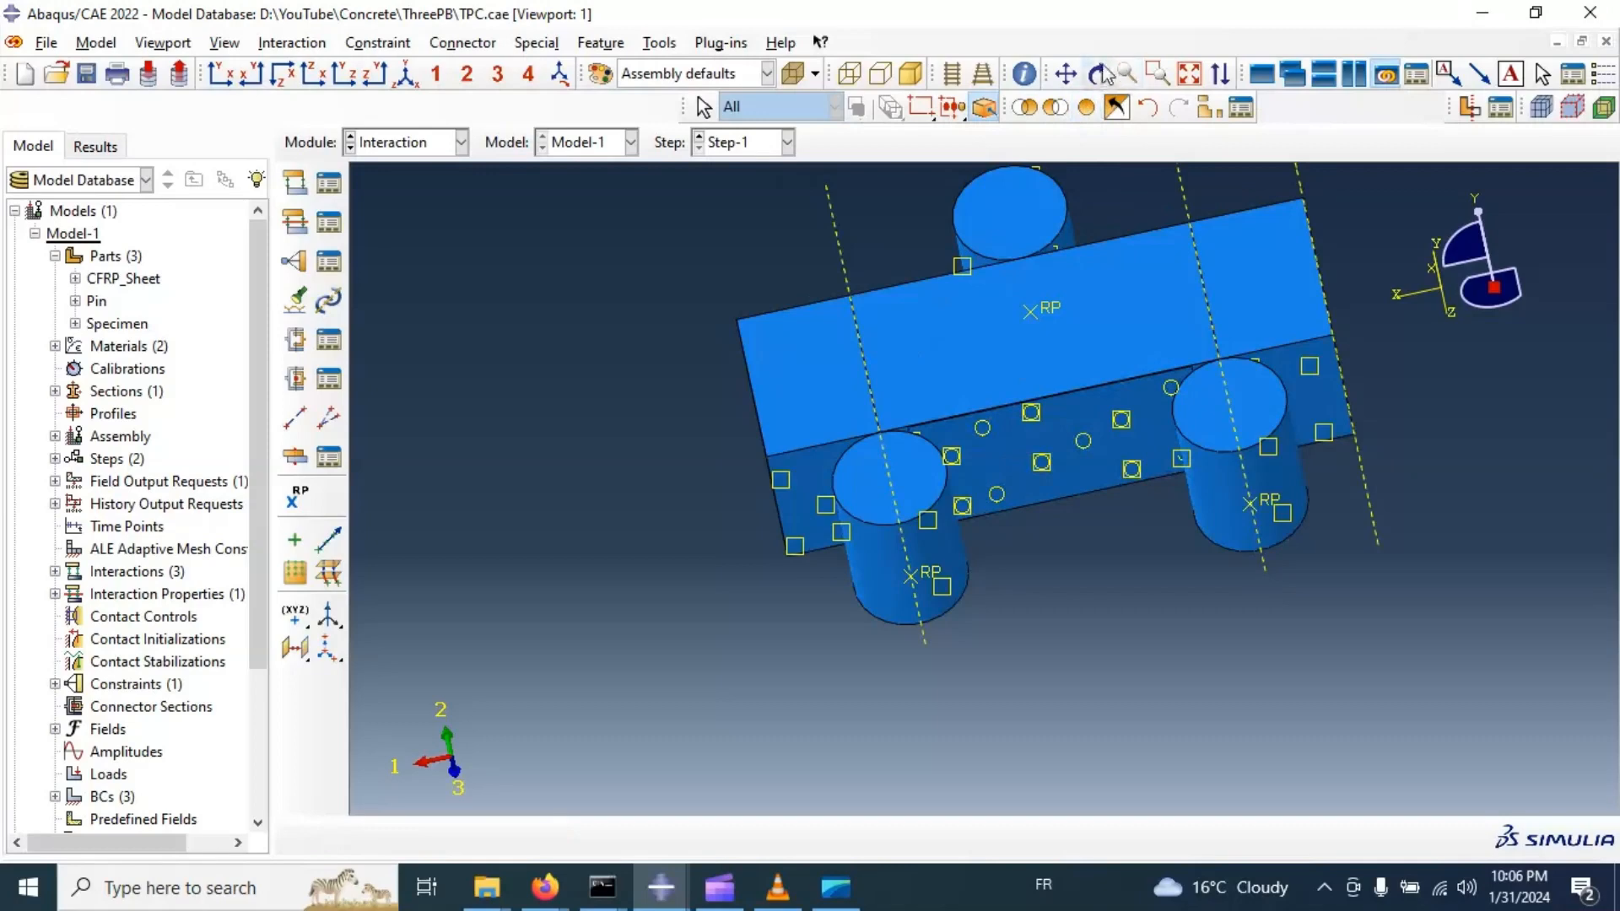
pyautogui.click(1096, 74)
pyautogui.moveTo(1113, 278); pyautogui.dragTo(1052, 505)
pyautogui.scroll(5, 1050, 498)
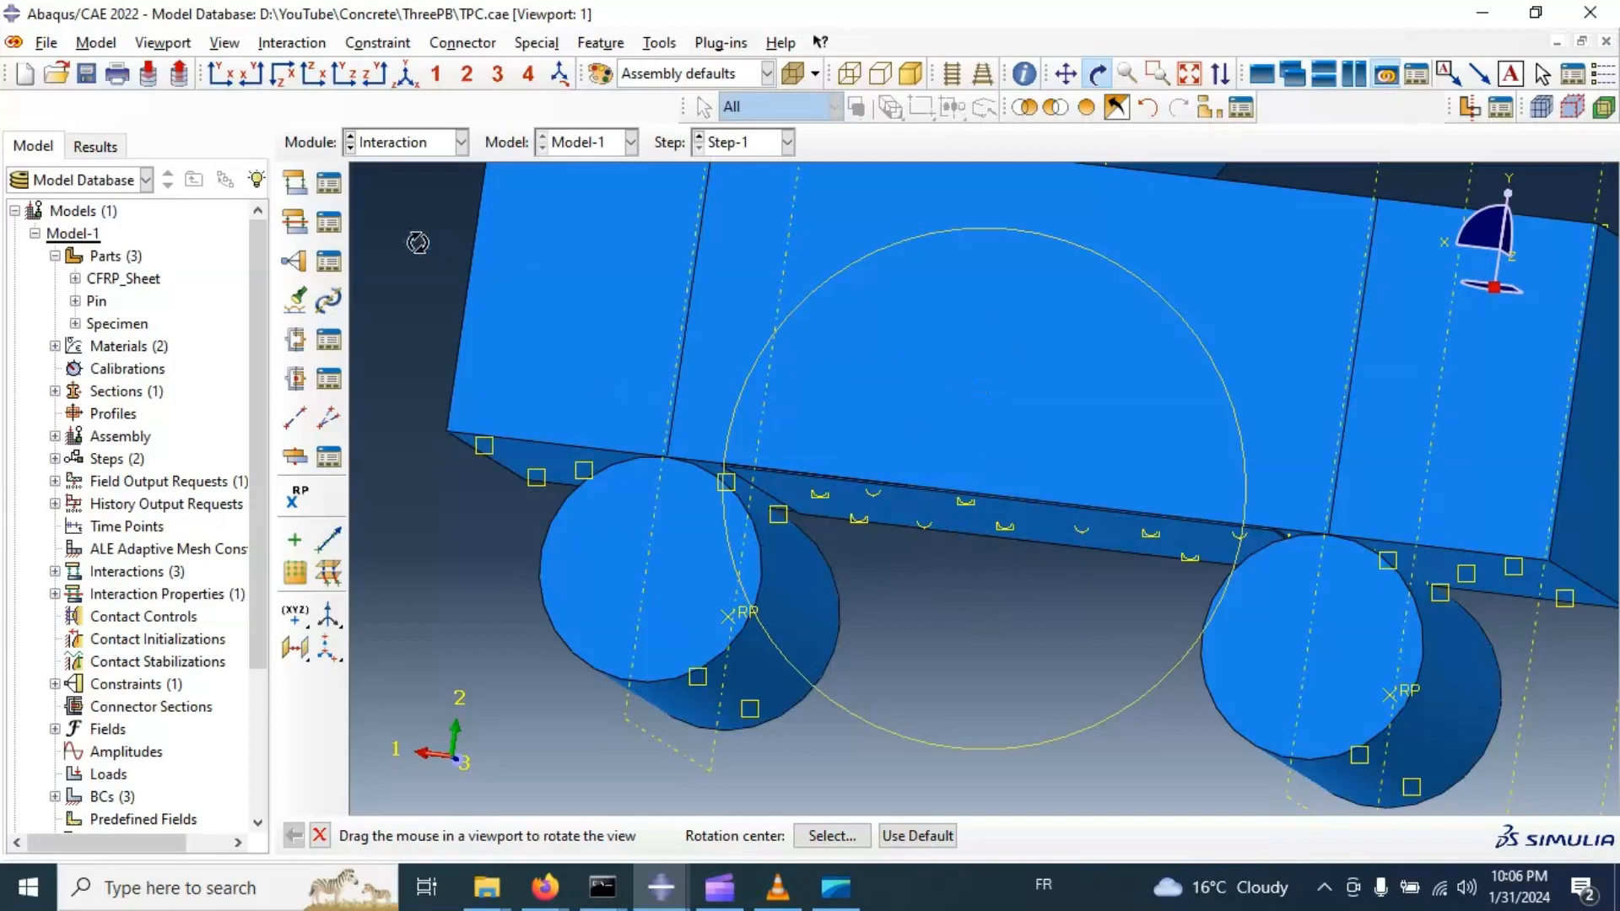
# Check the main and secondary surfaces and the settings of tie constraint Constraint-1.
pyautogui.click(329, 262)
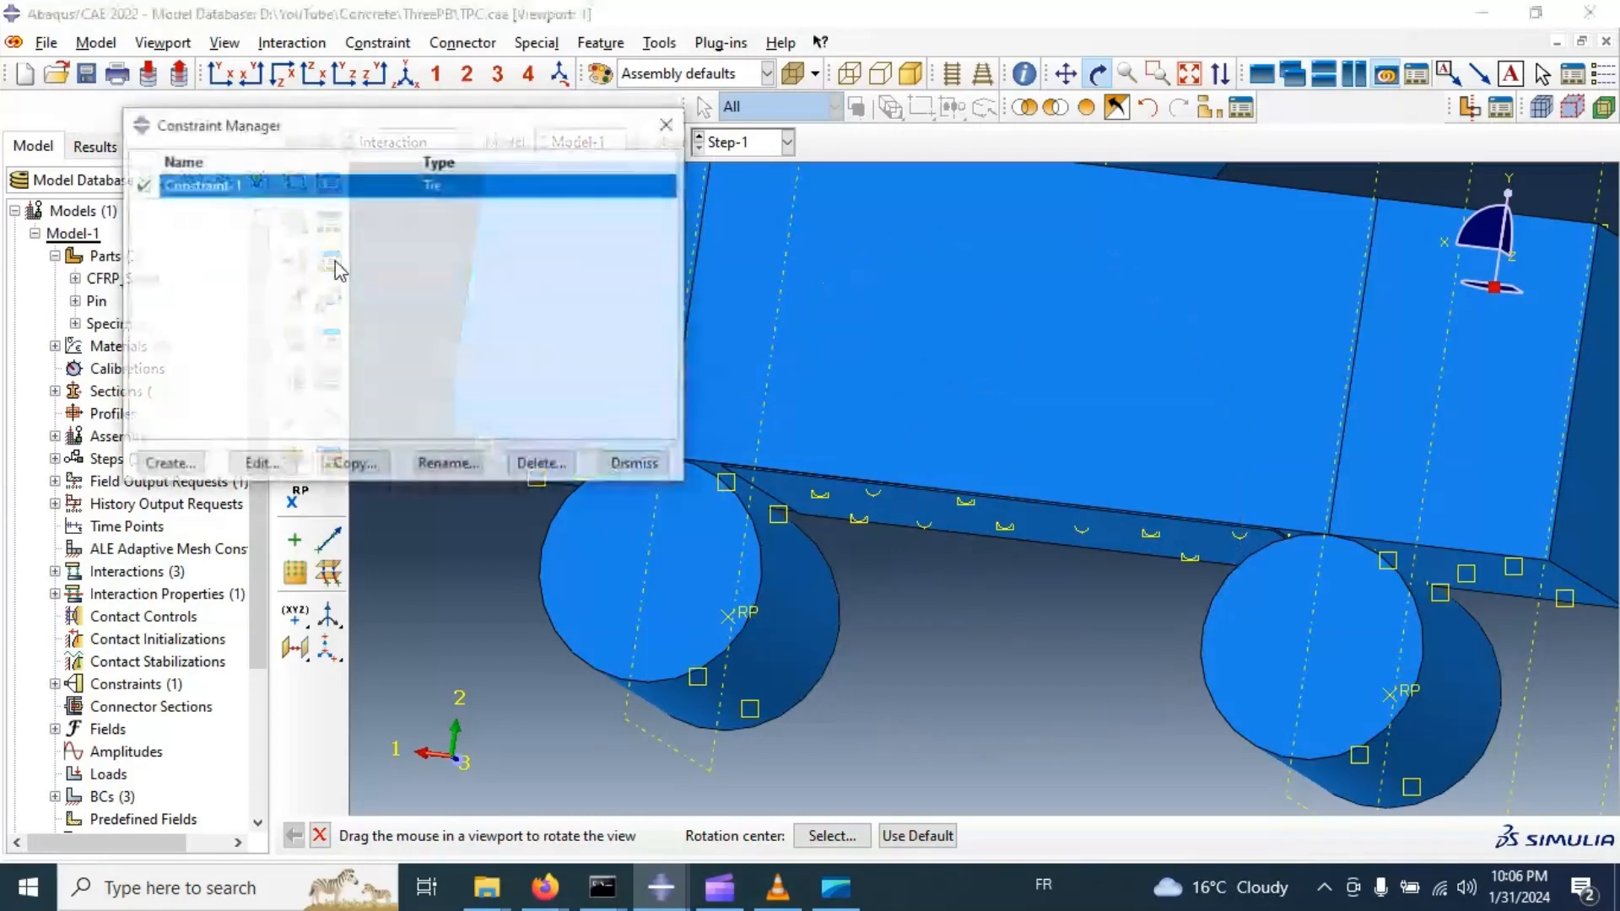
pyautogui.click(261, 464)
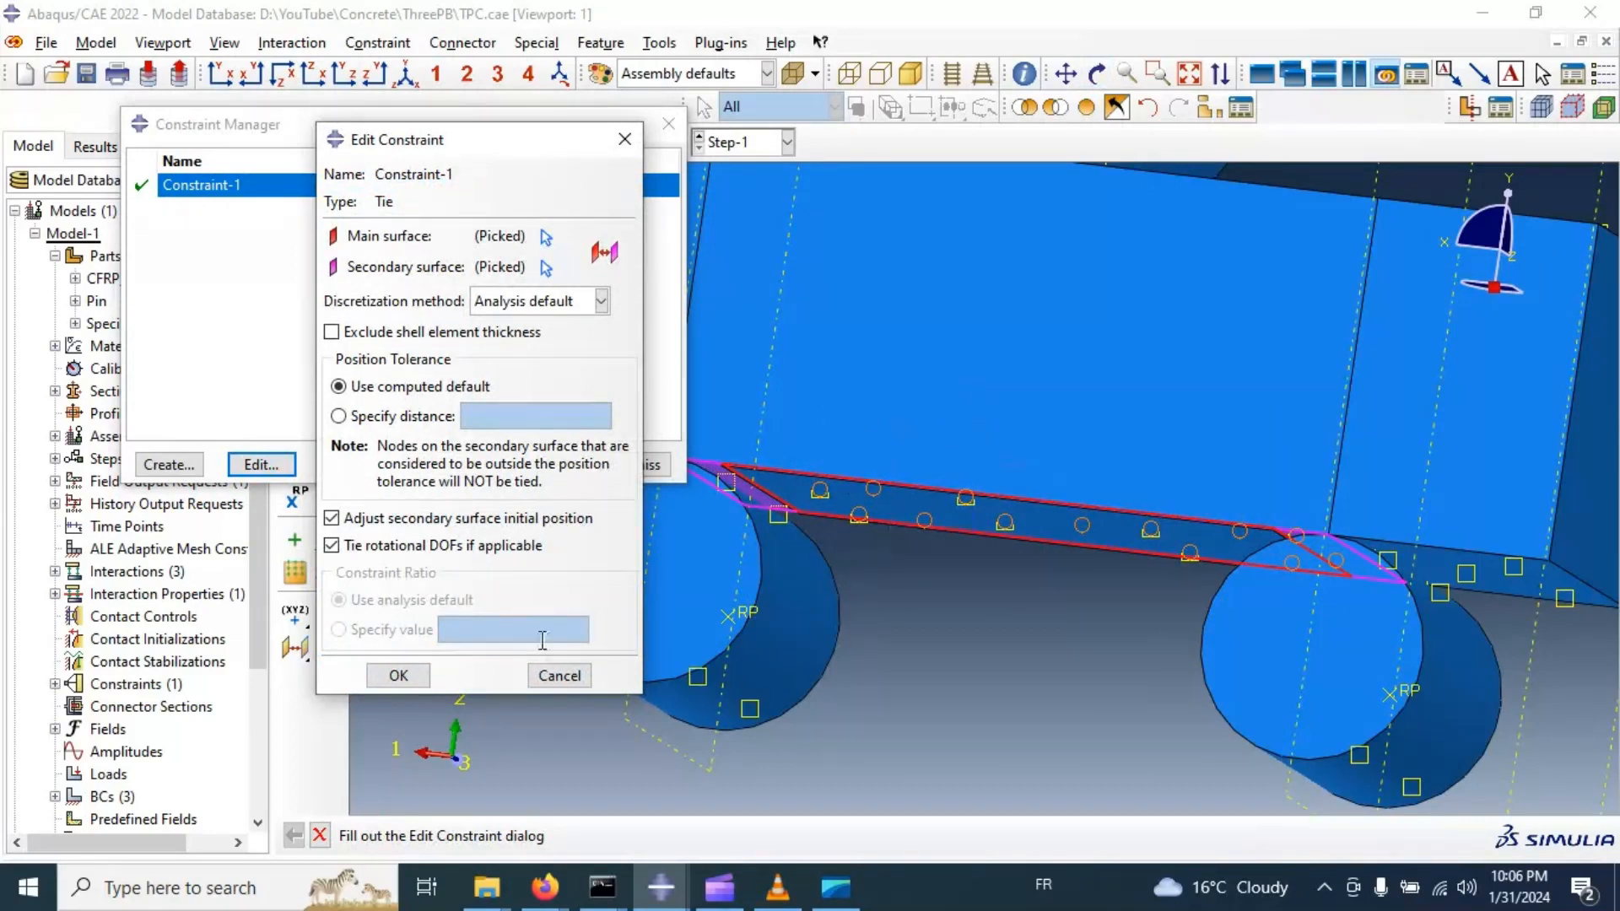
pyautogui.click(398, 676)
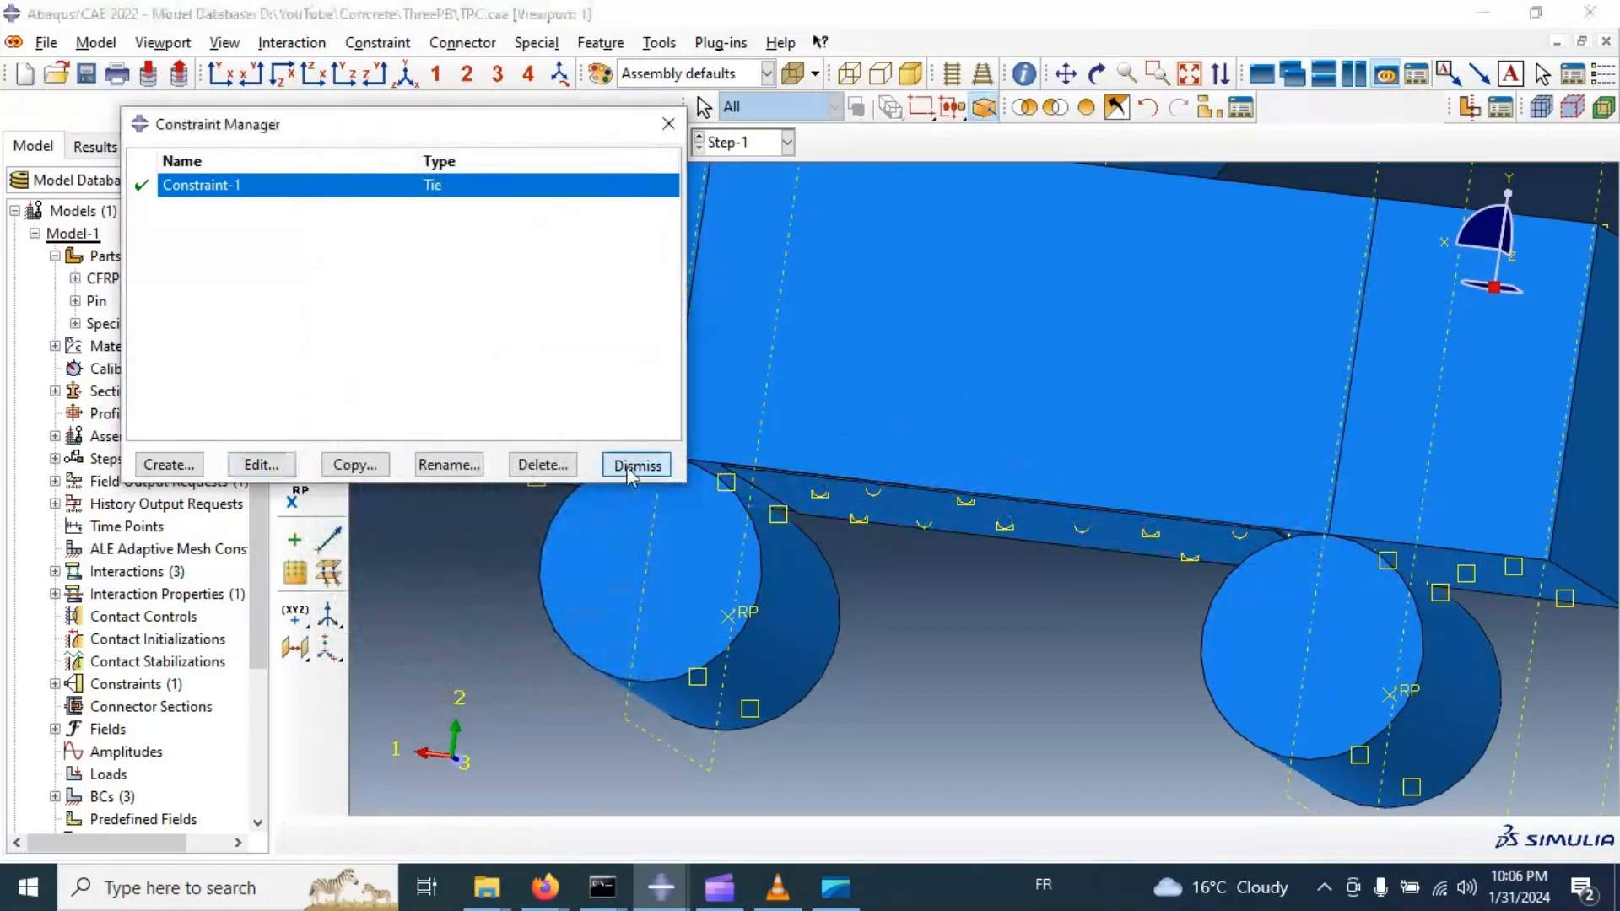
pyautogui.click(636, 464)
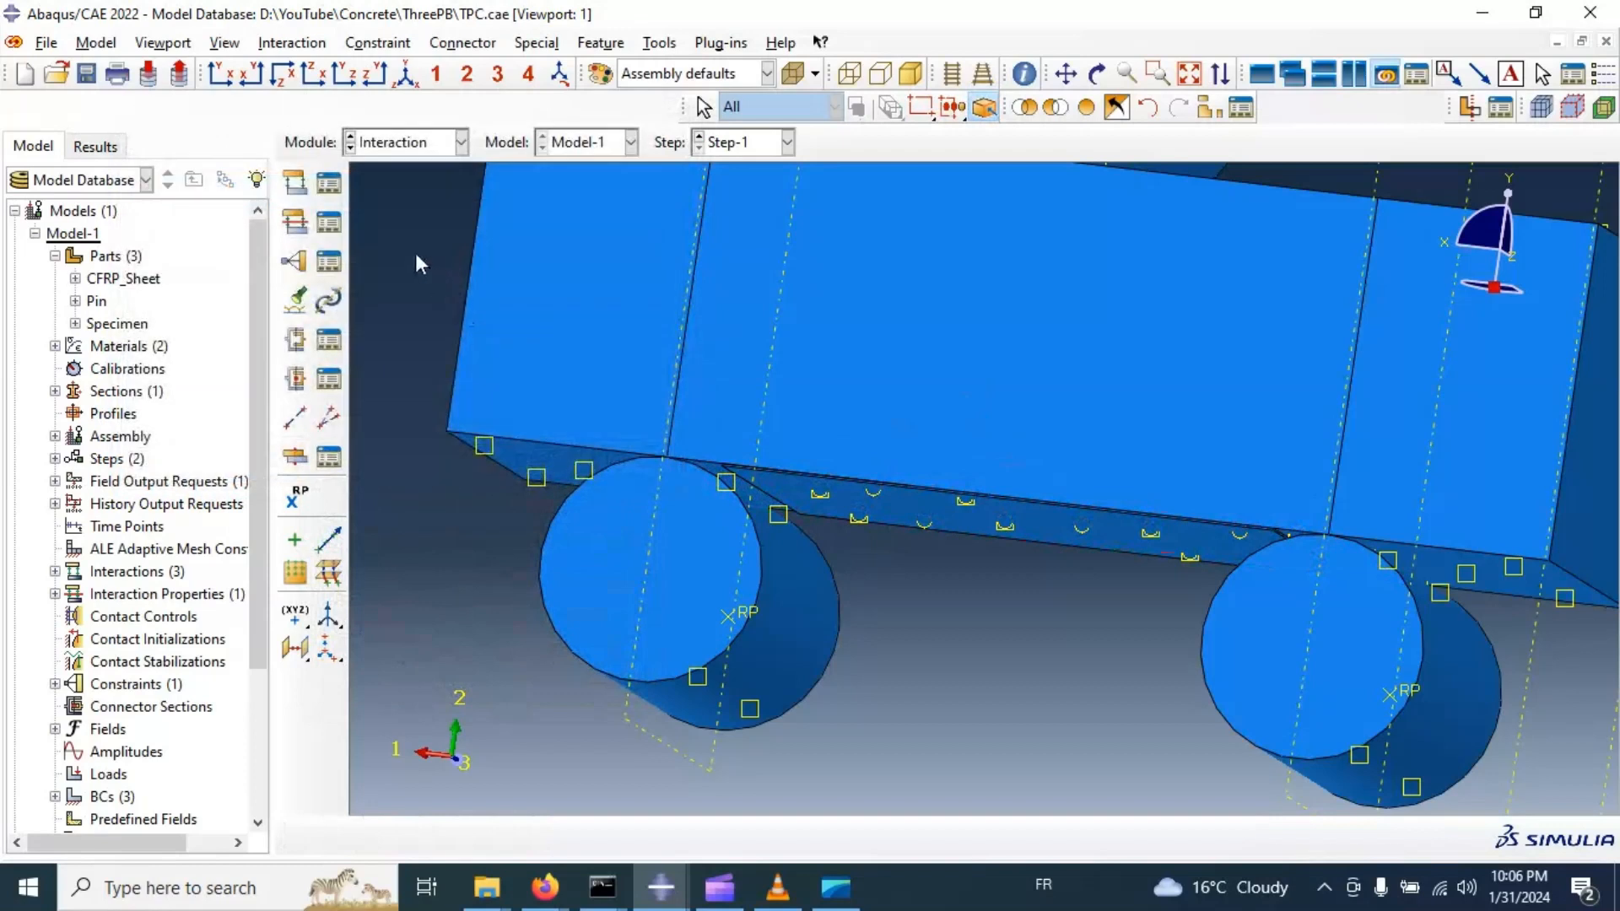
# In the Job module, create a full-analysis job named CFRP_Repair for Model-1 with default settings.
pyautogui.click(393, 145)
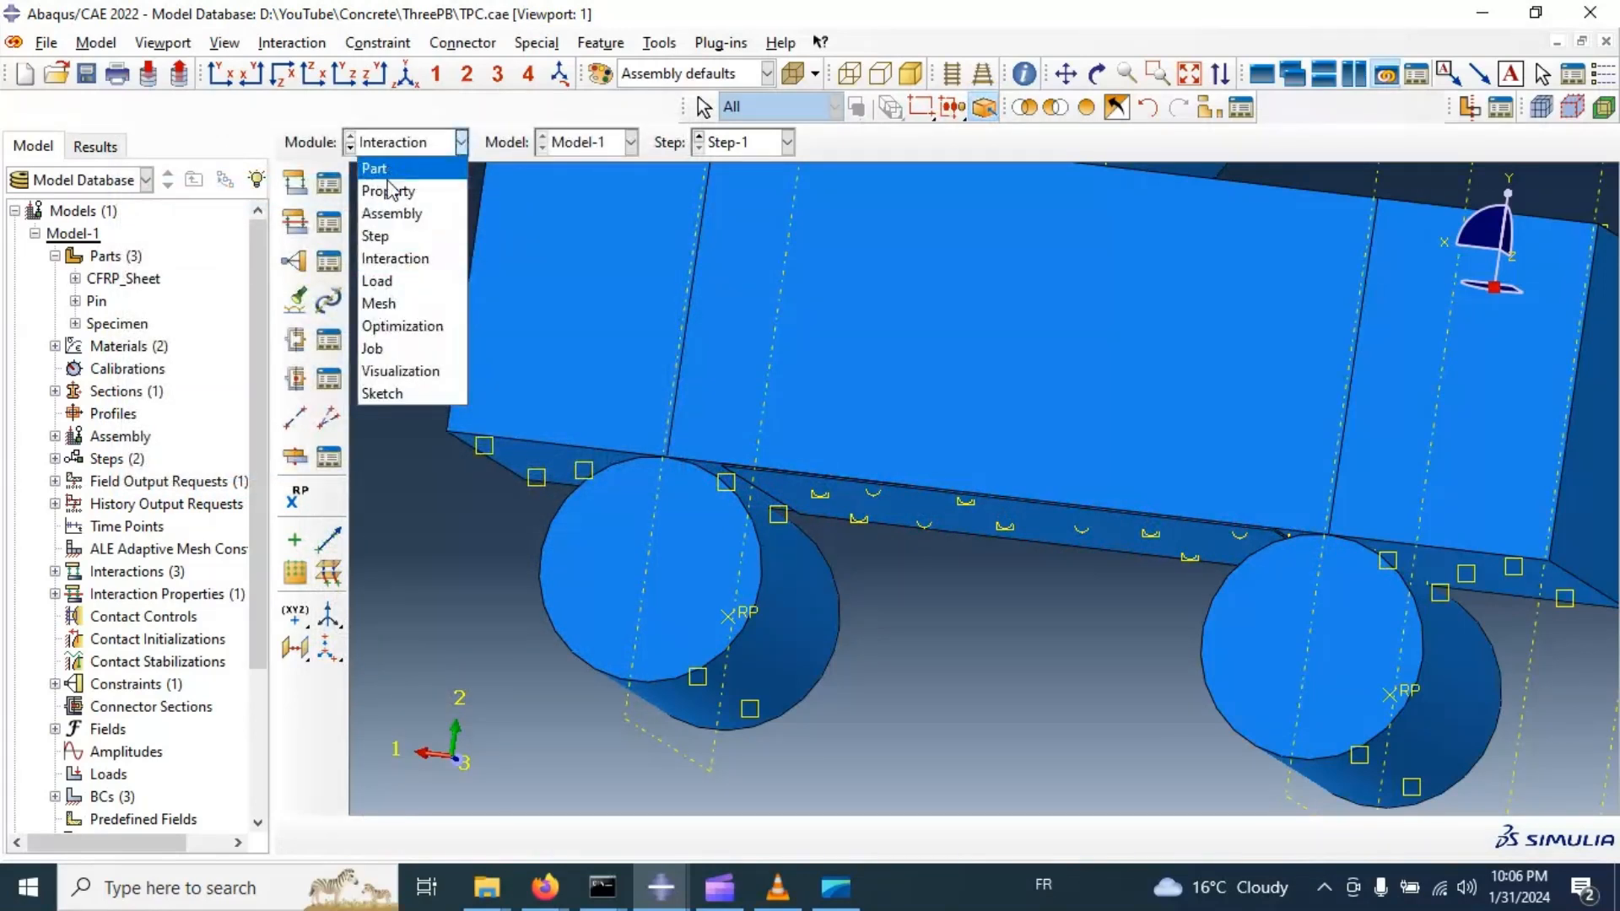
pyautogui.click(379, 351)
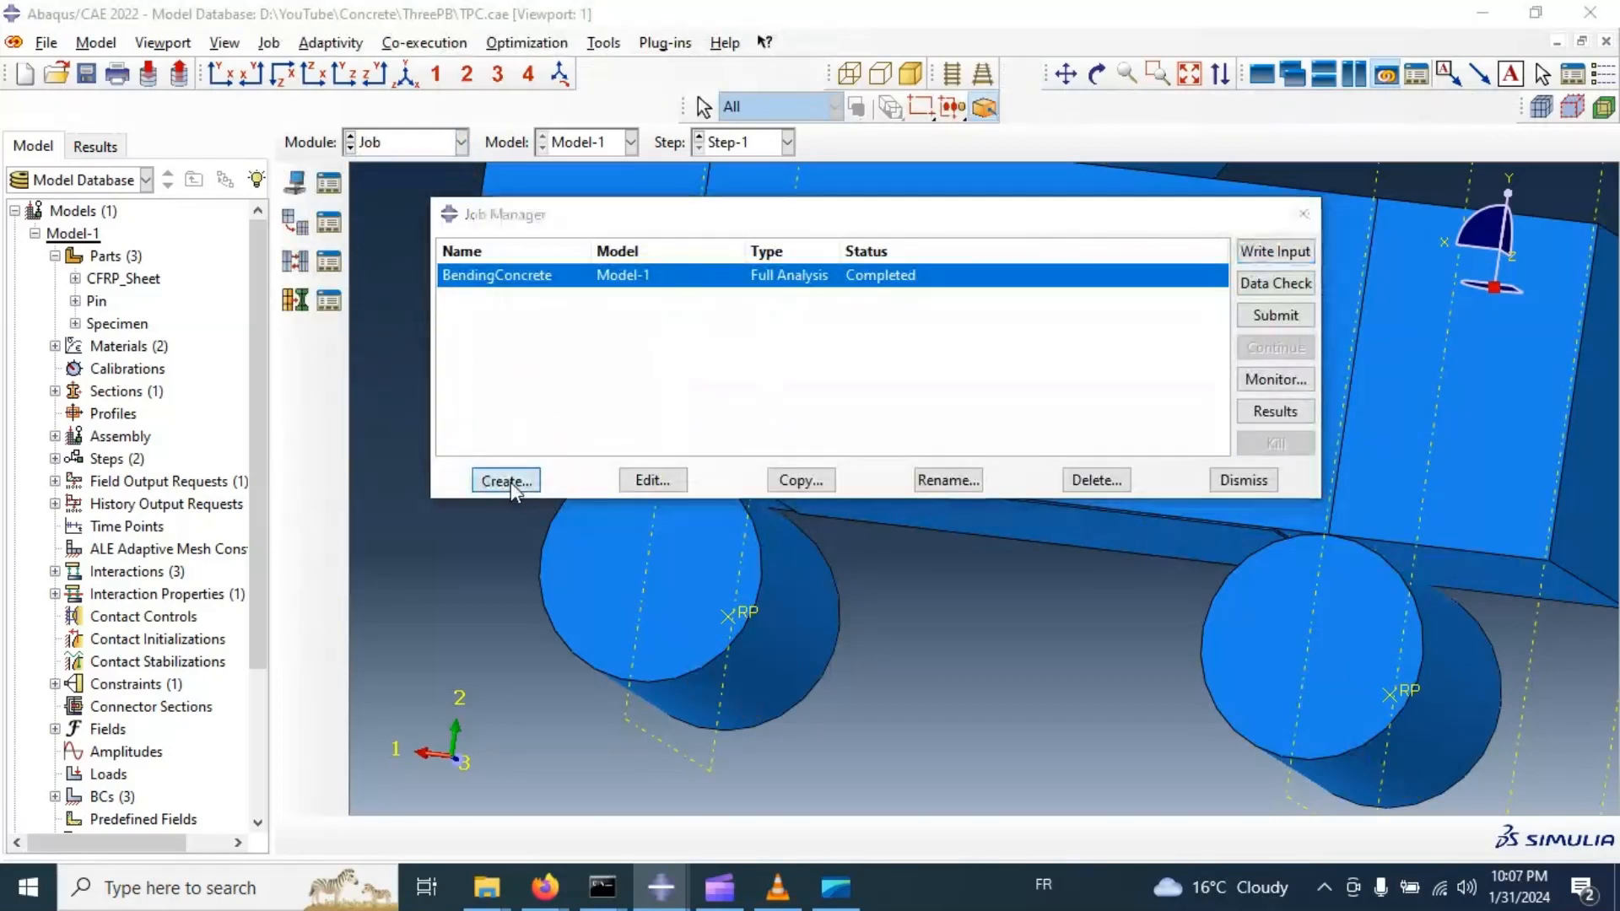
pyautogui.click(506, 480)
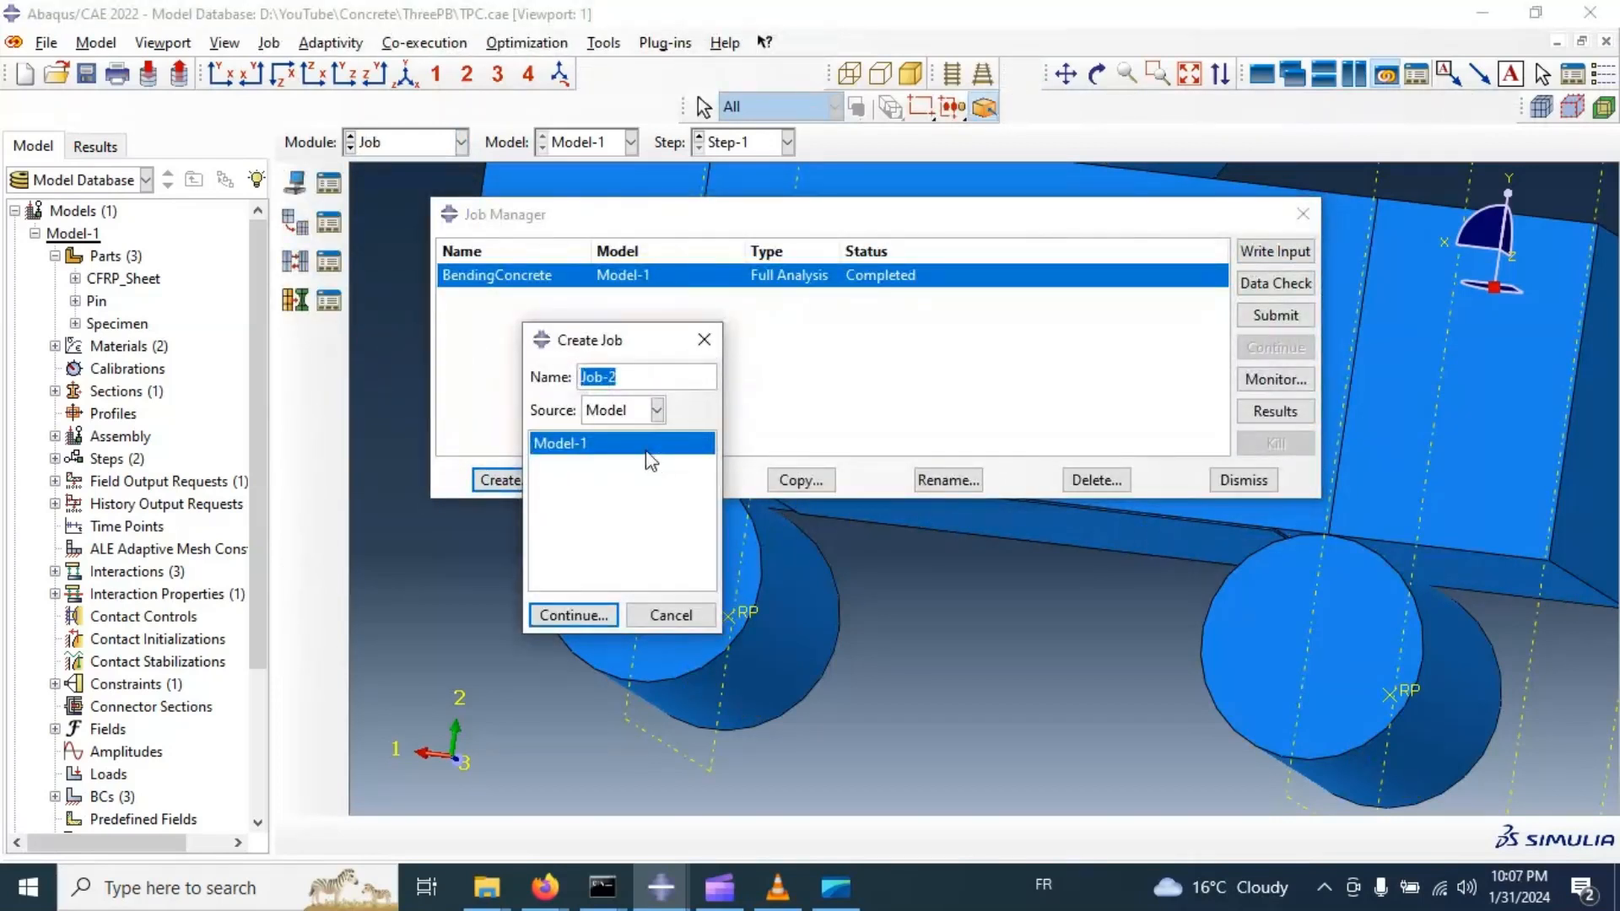
pyautogui.write('CFRP_Repair')
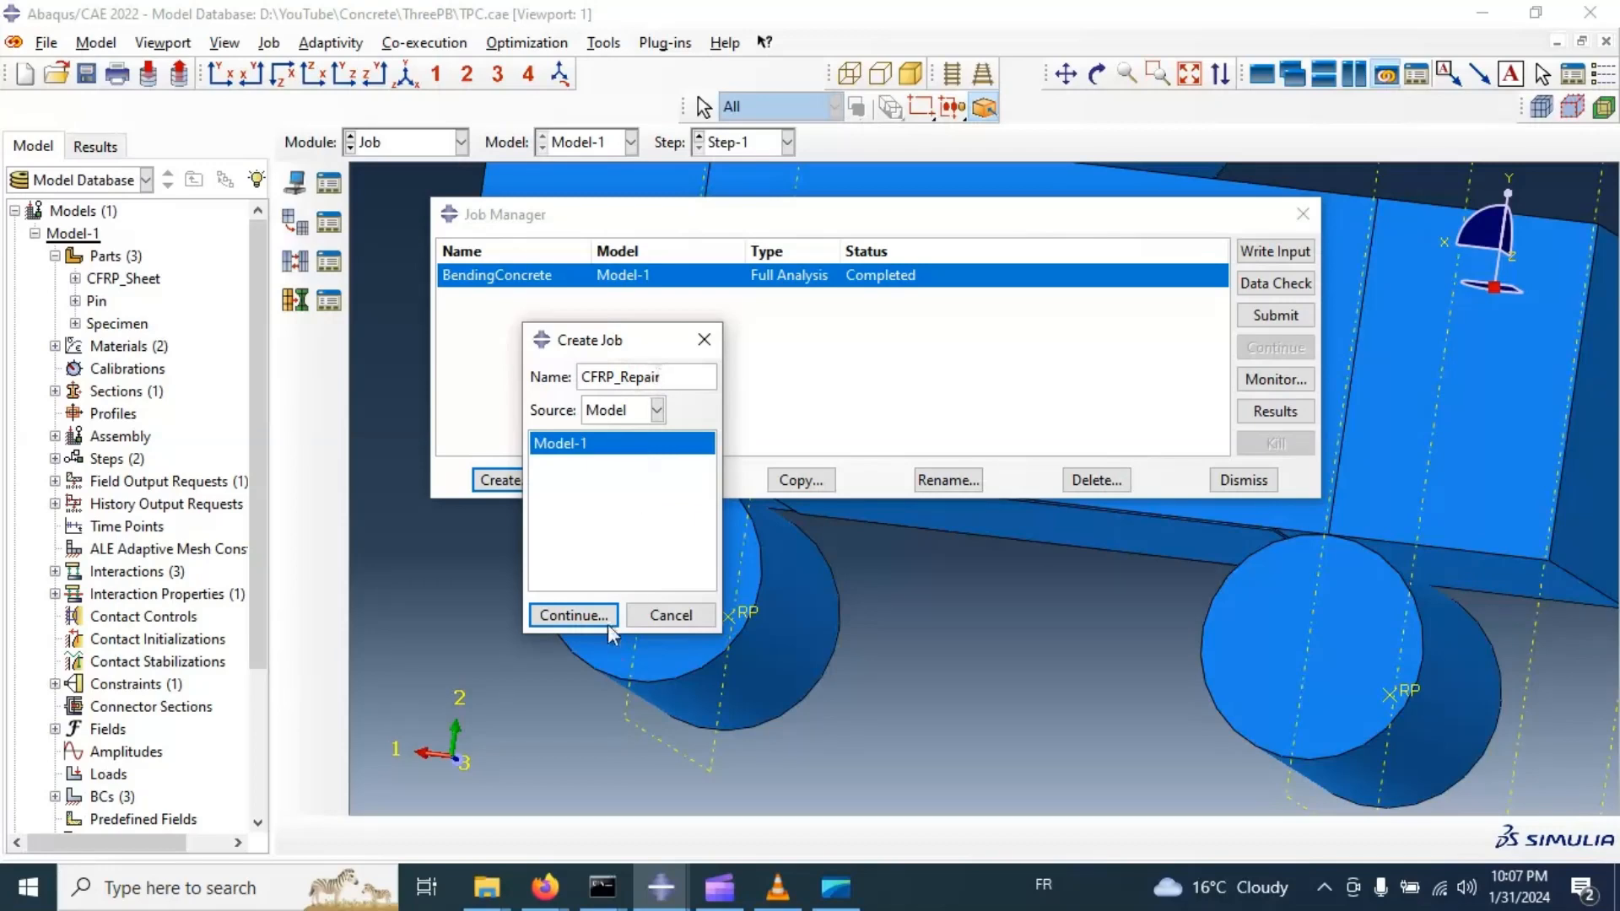
pyautogui.click(562, 616)
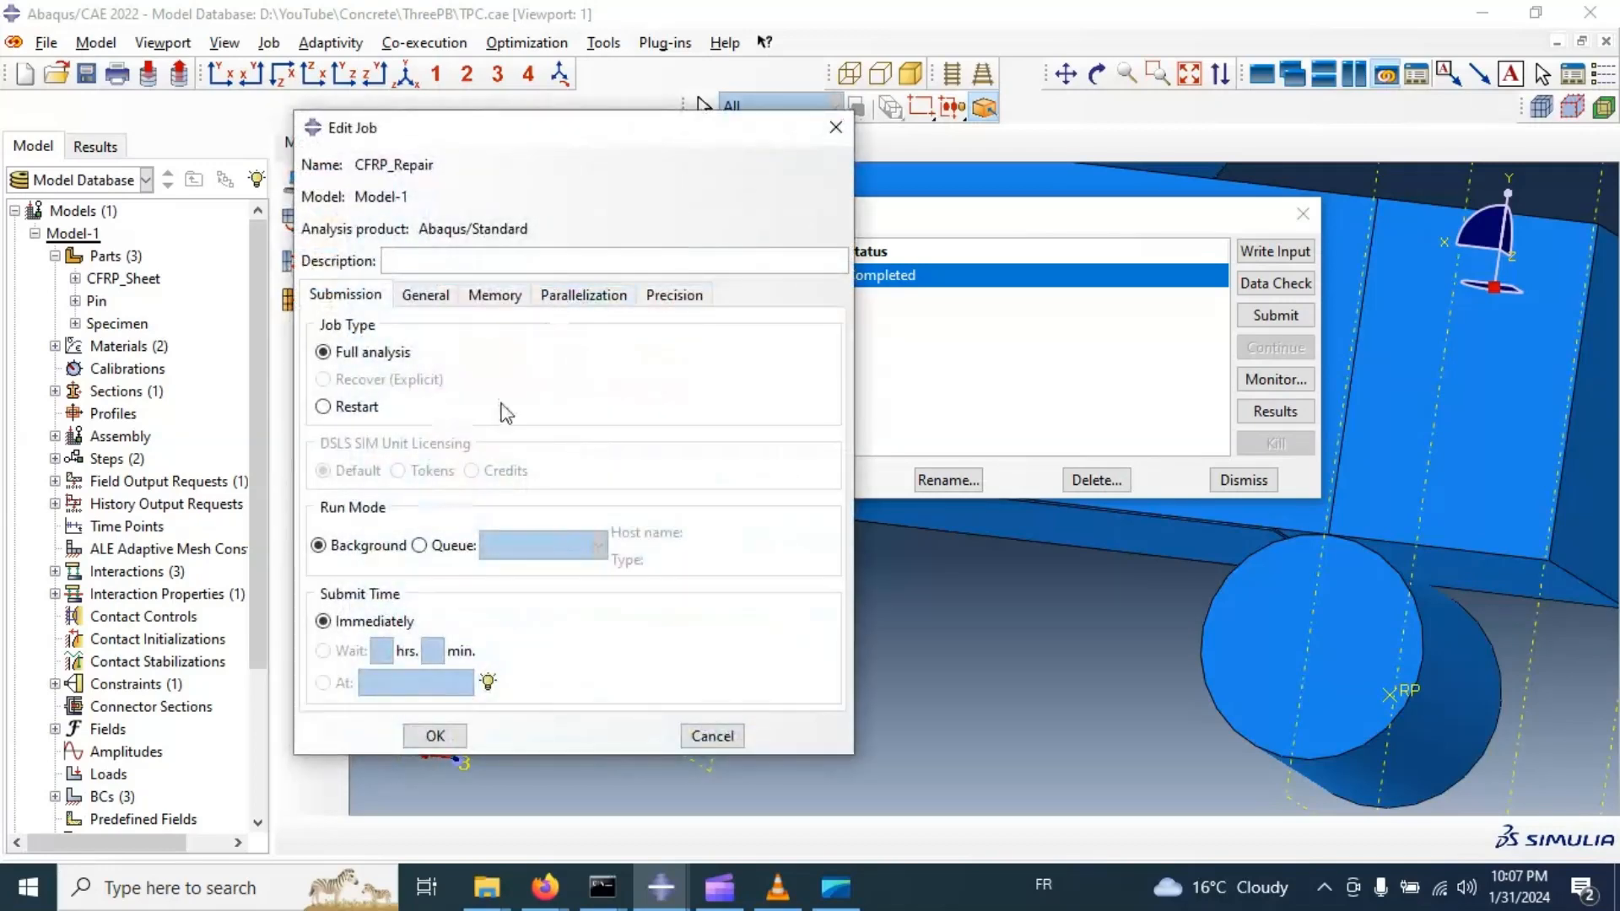
pyautogui.click(434, 736)
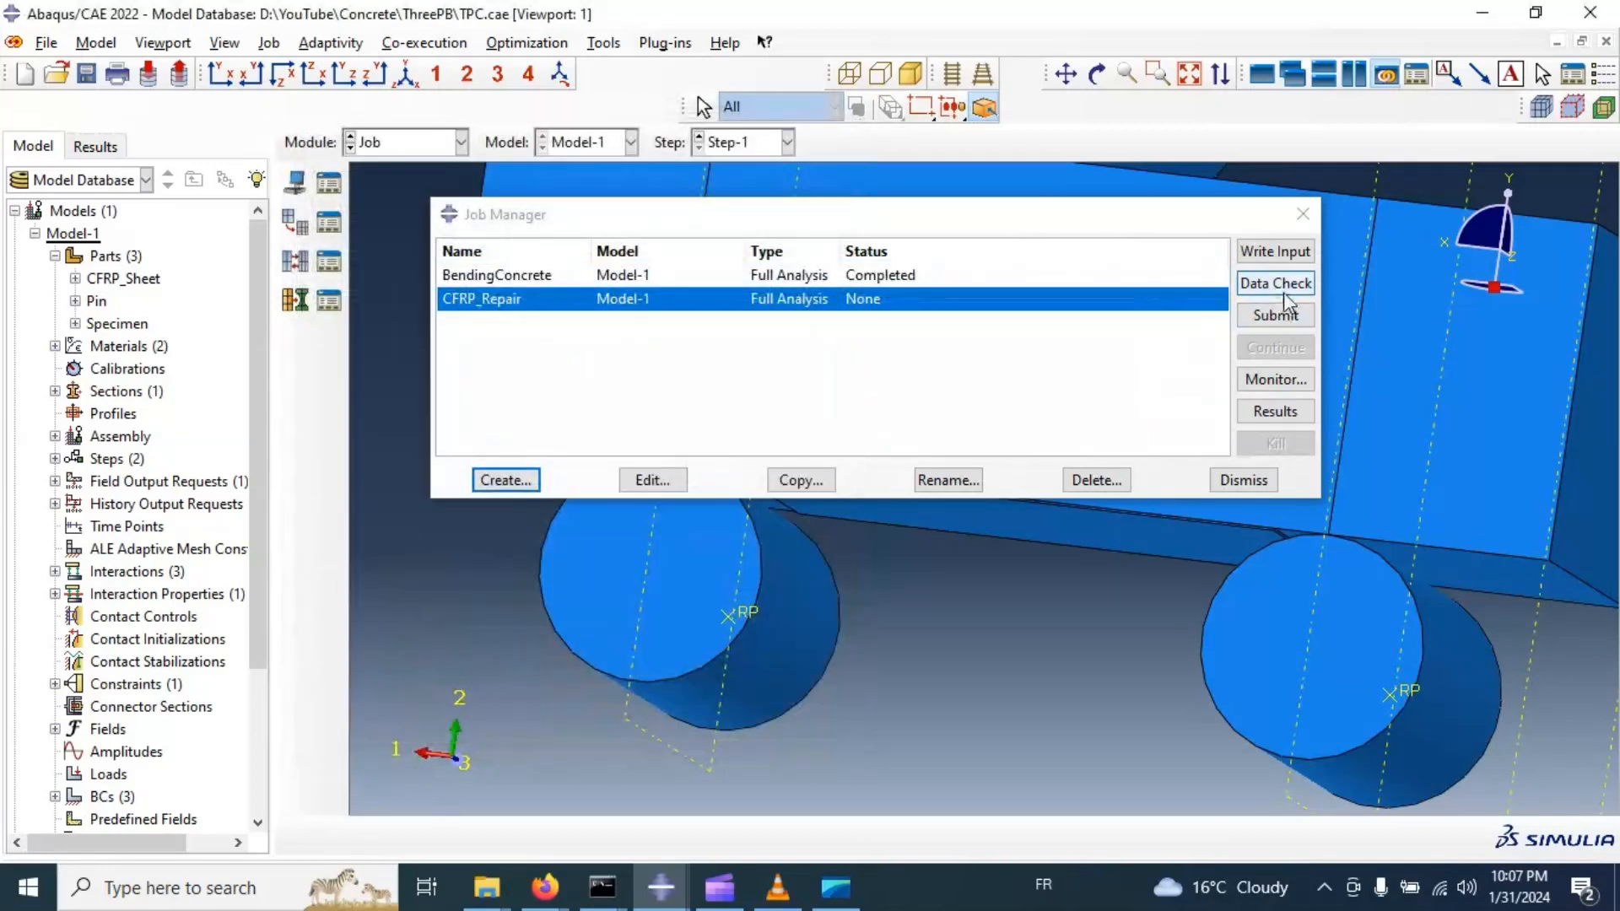
# Try to run a data check on the CFRP_Repair job, declining to exclude unmeshed regions, and close the job manager.
pyautogui.click(1276, 283)
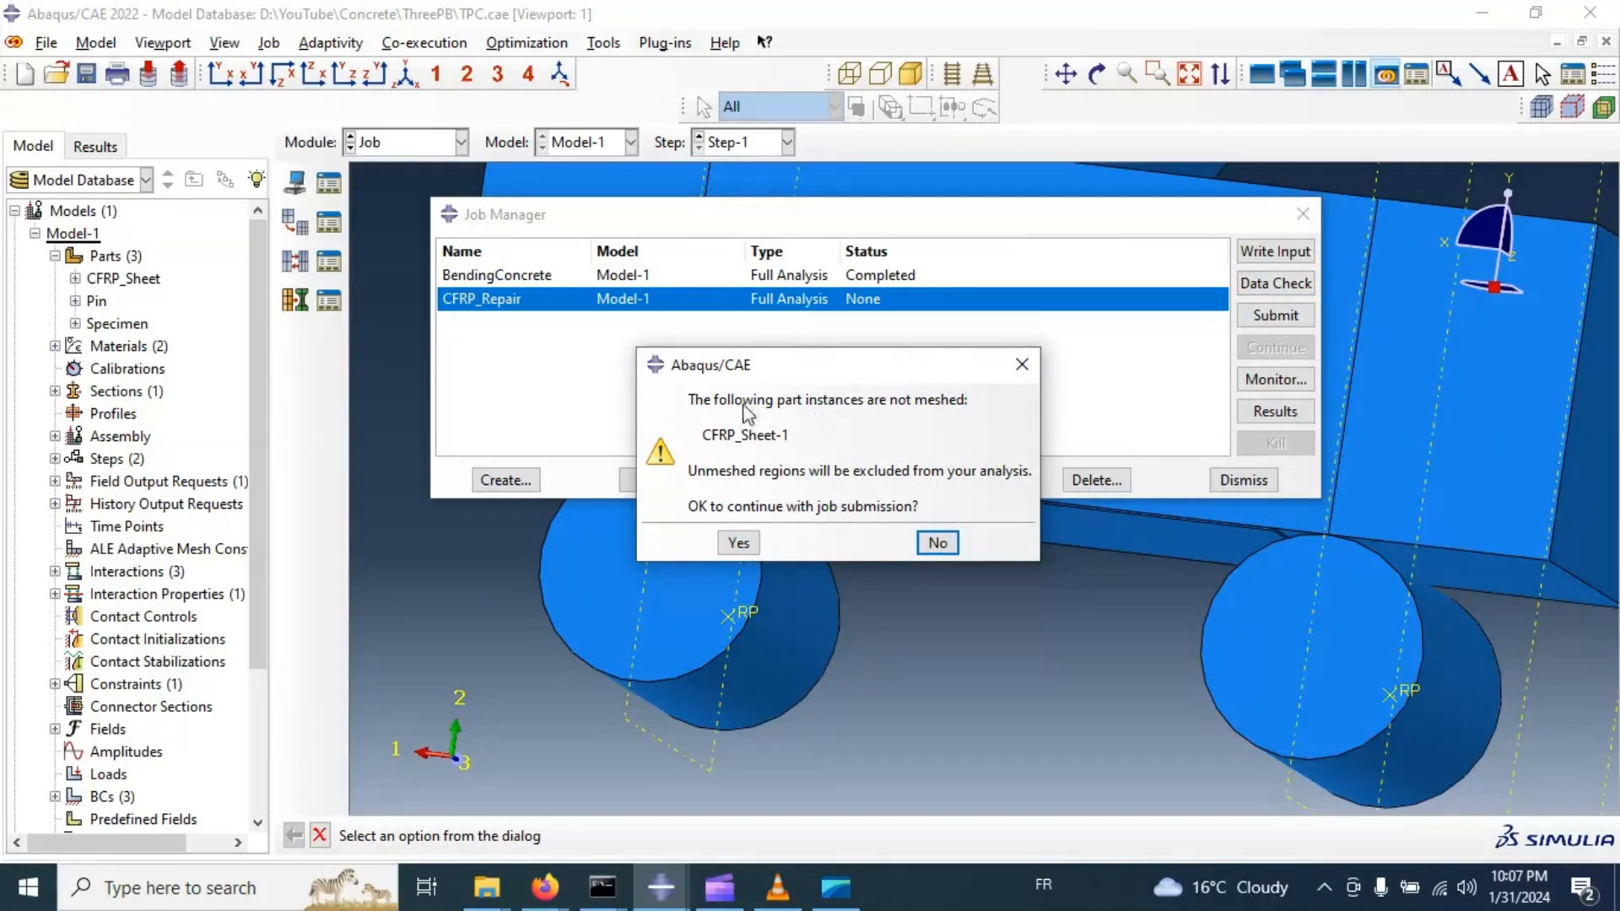
pyautogui.click(941, 545)
pyautogui.click(1303, 213)
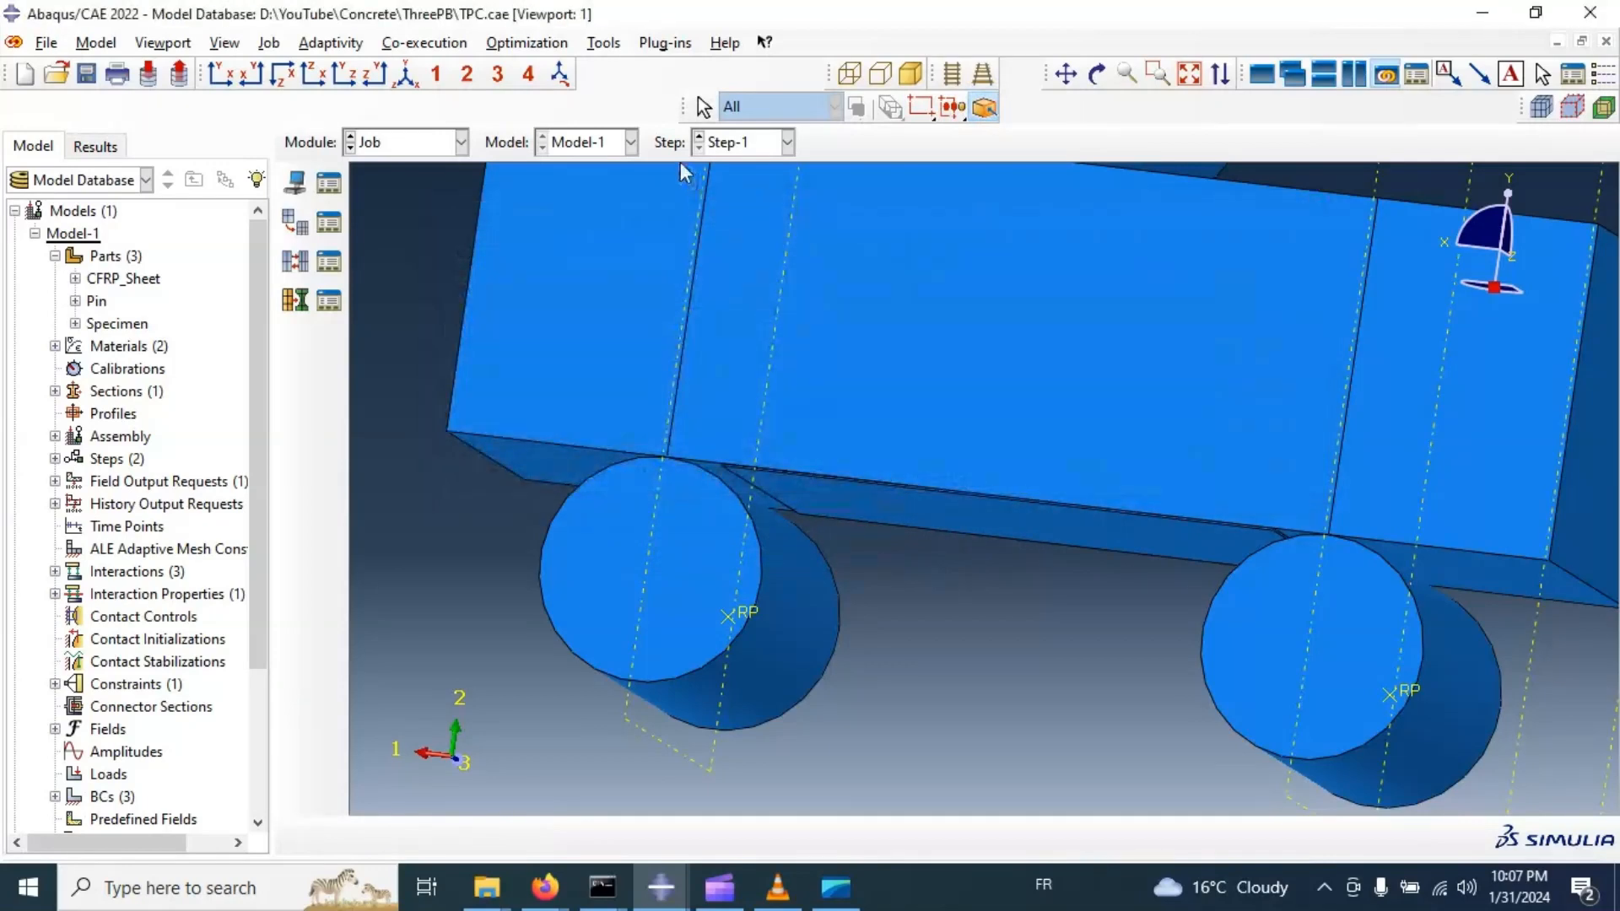
# Switch from the Job module to the Mesh module.
pyautogui.click(432, 144)
pyautogui.click(379, 303)
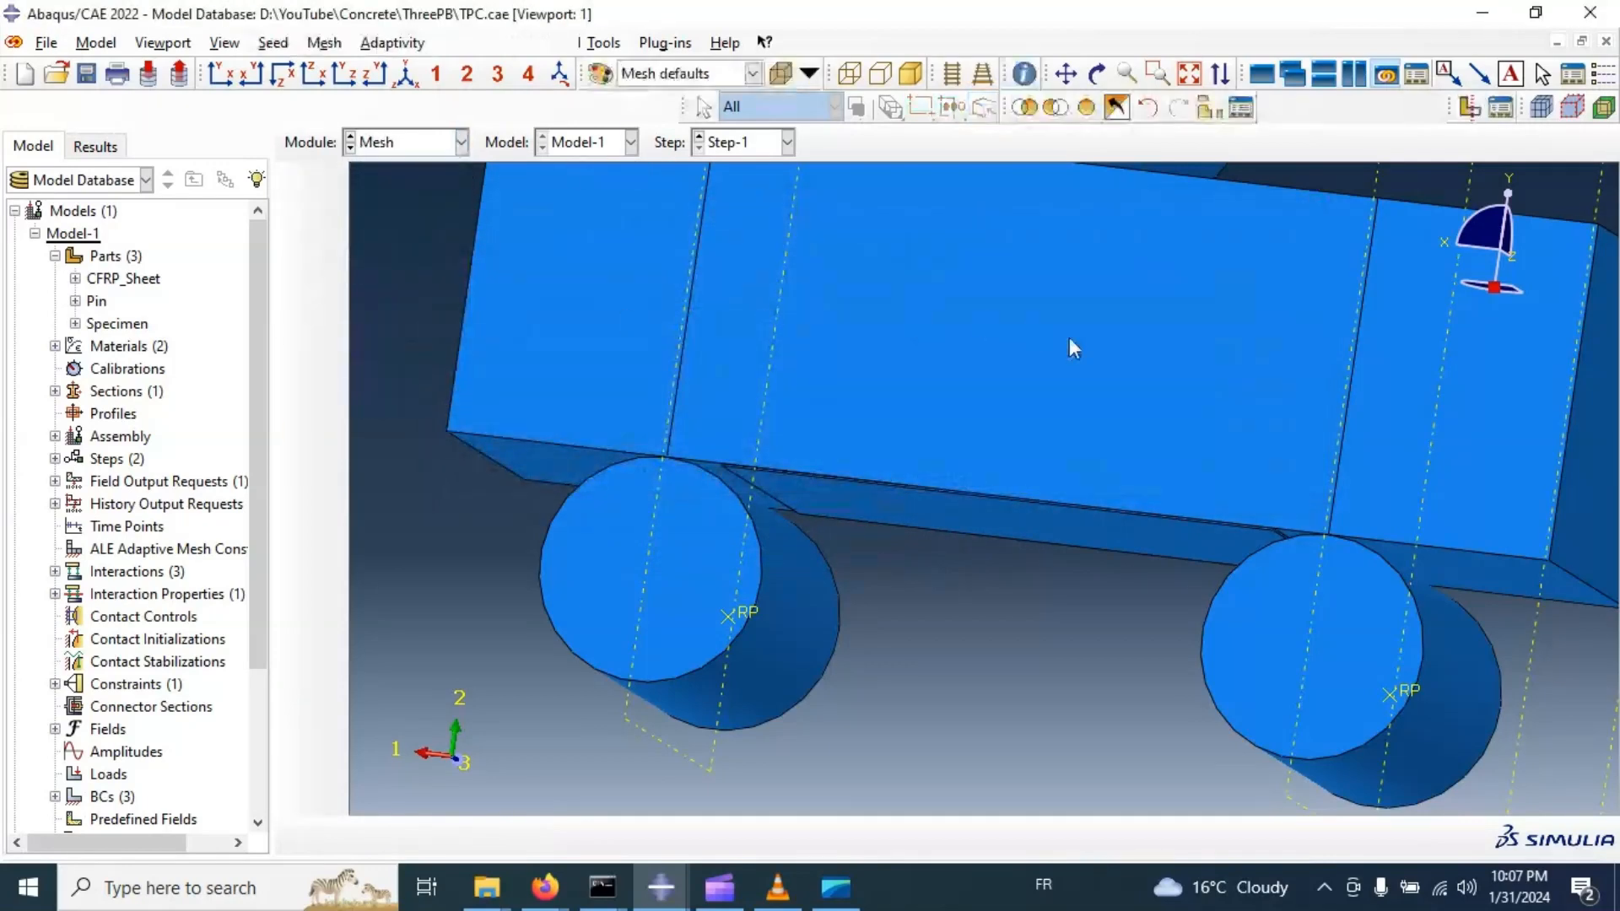
# Mesh the CFRP_Sheet part with an approximate global seed size of 10 and return to the assembly display.
pyautogui.click(802, 142)
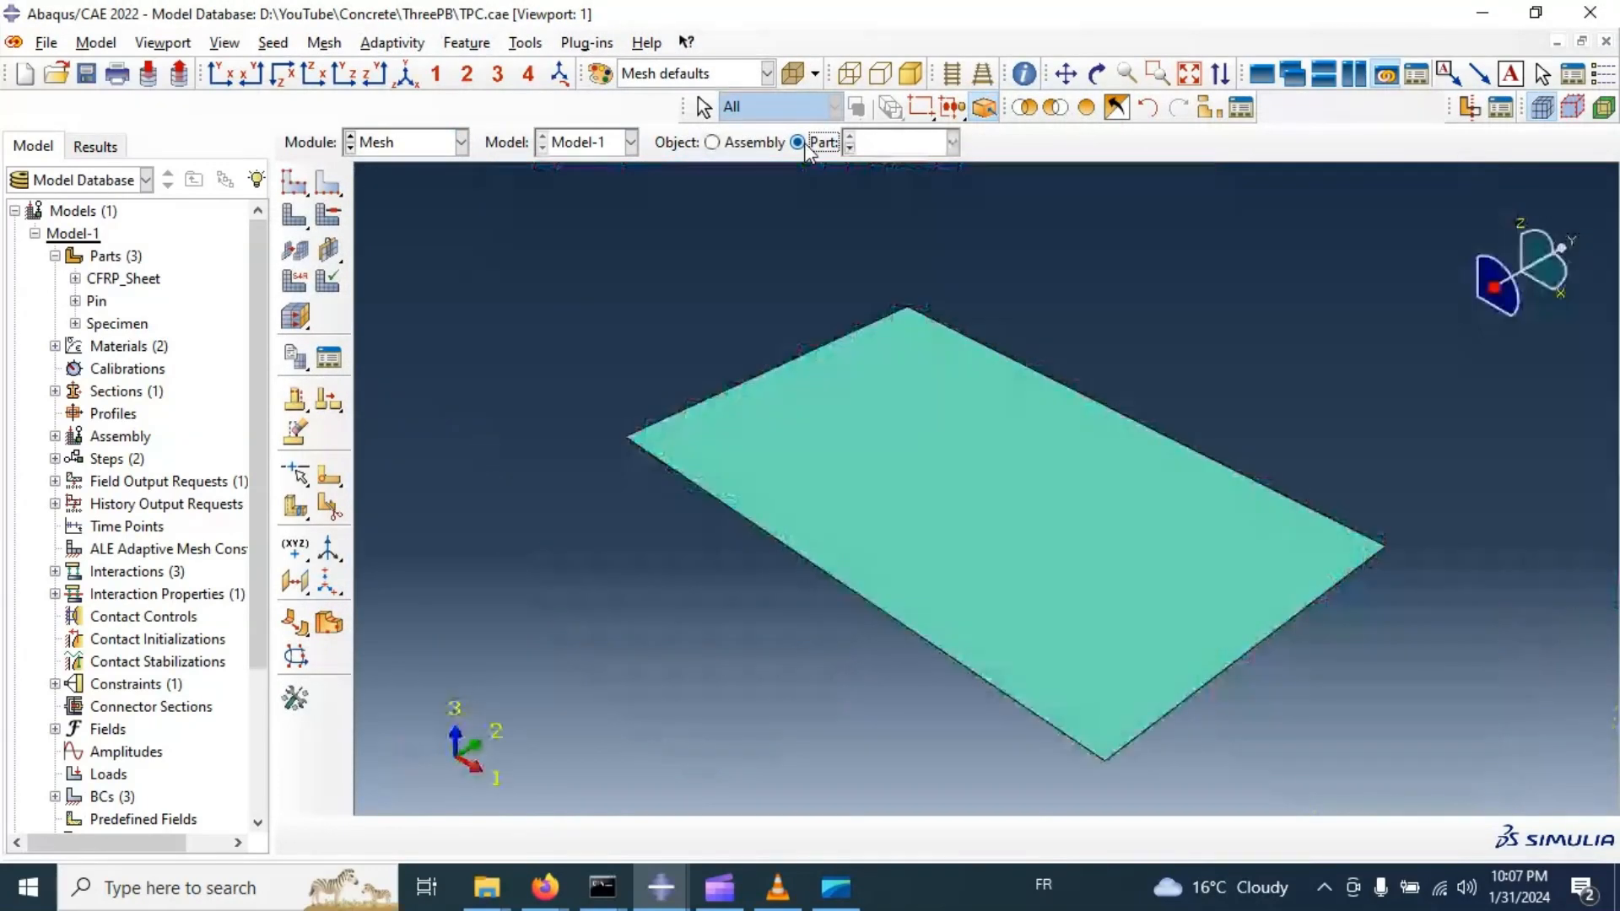
pyautogui.click(299, 219)
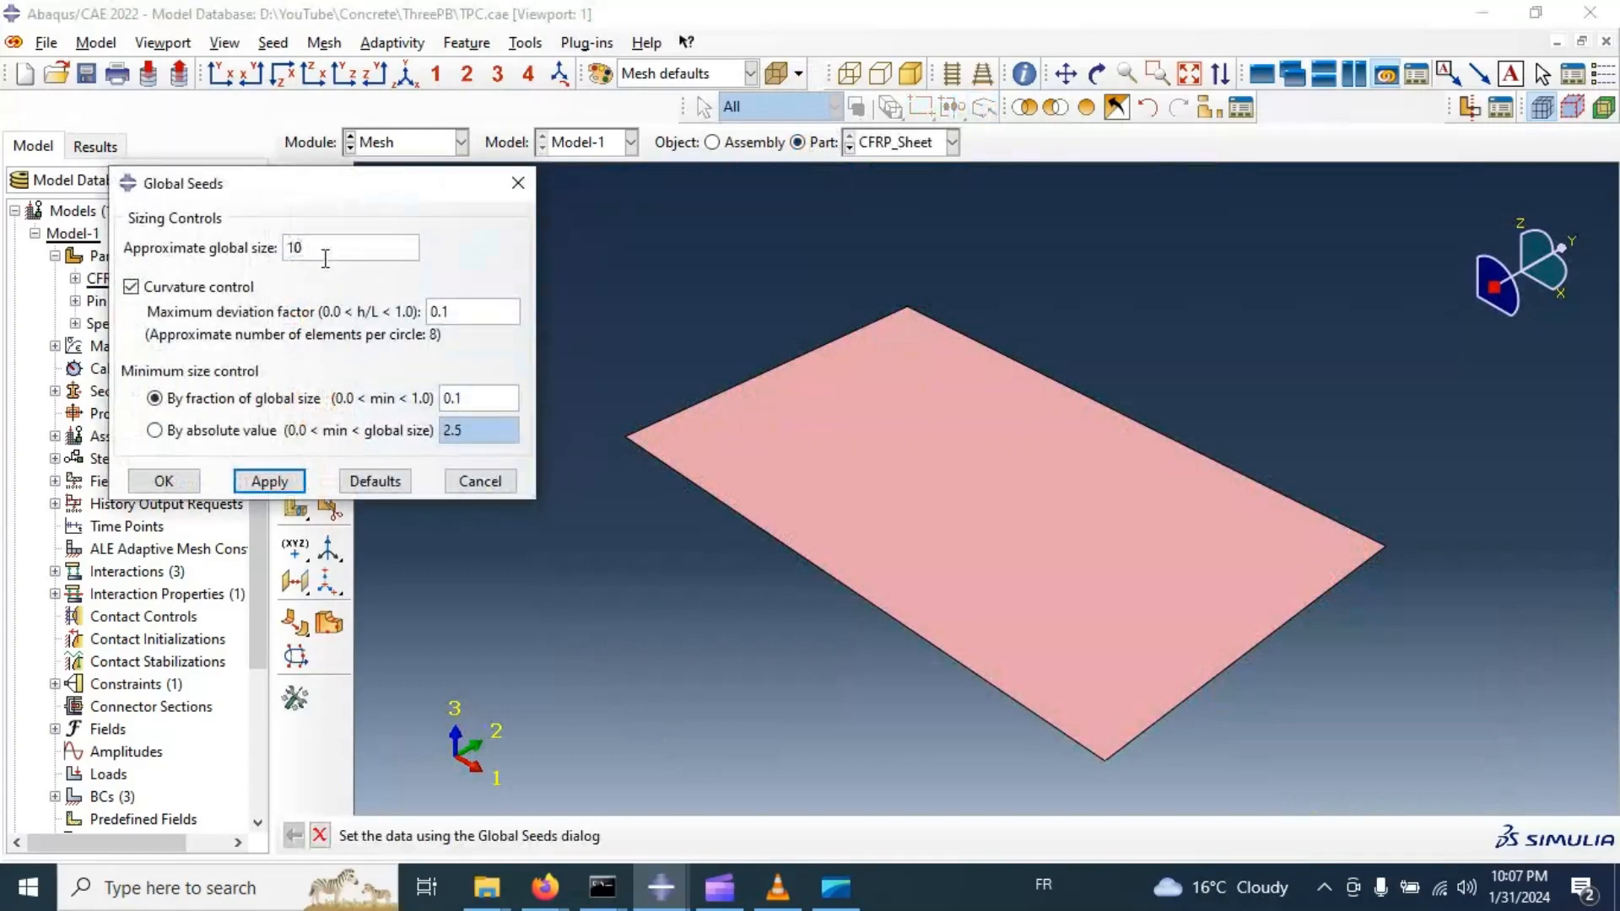
pyautogui.click(270, 480)
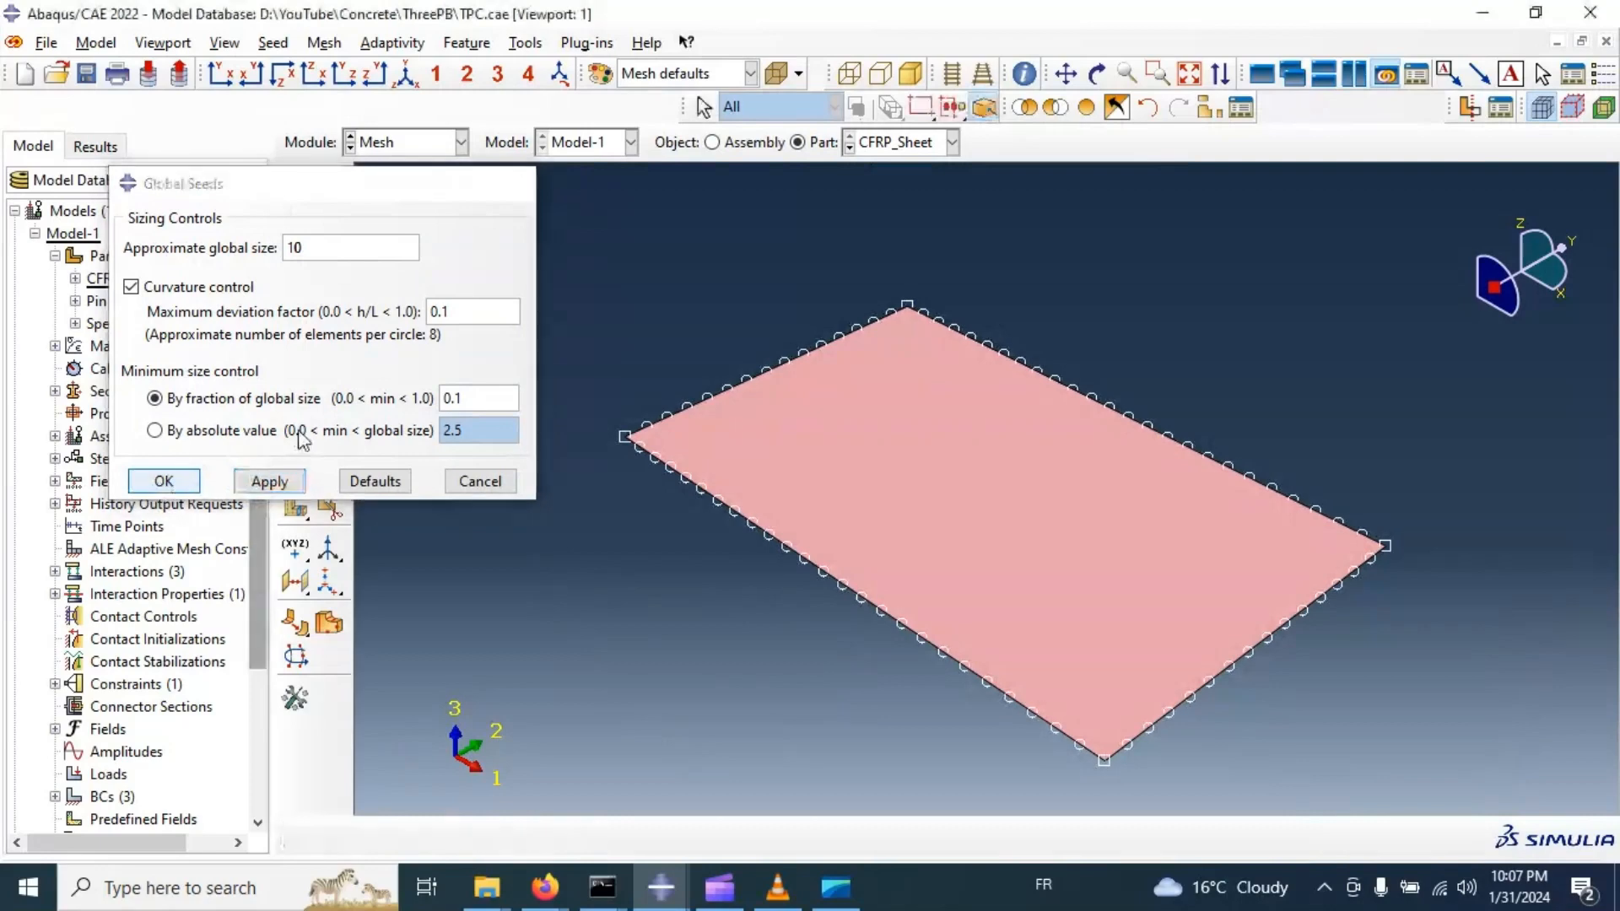
pyautogui.click(164, 481)
pyautogui.click(326, 217)
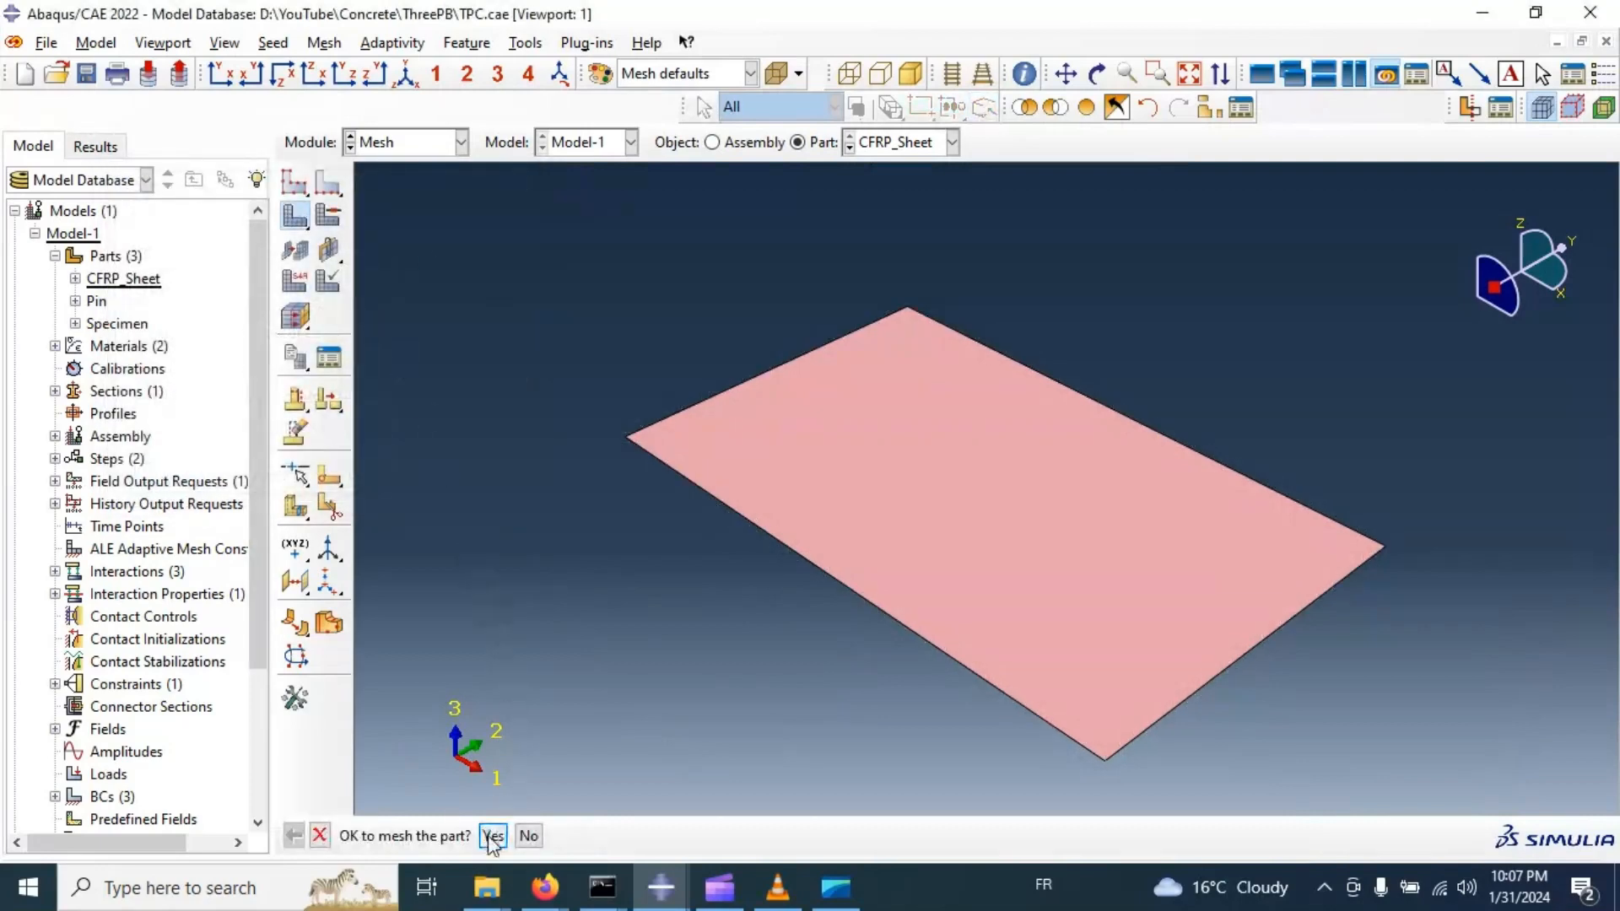
pyautogui.click(488, 831)
pyautogui.click(711, 142)
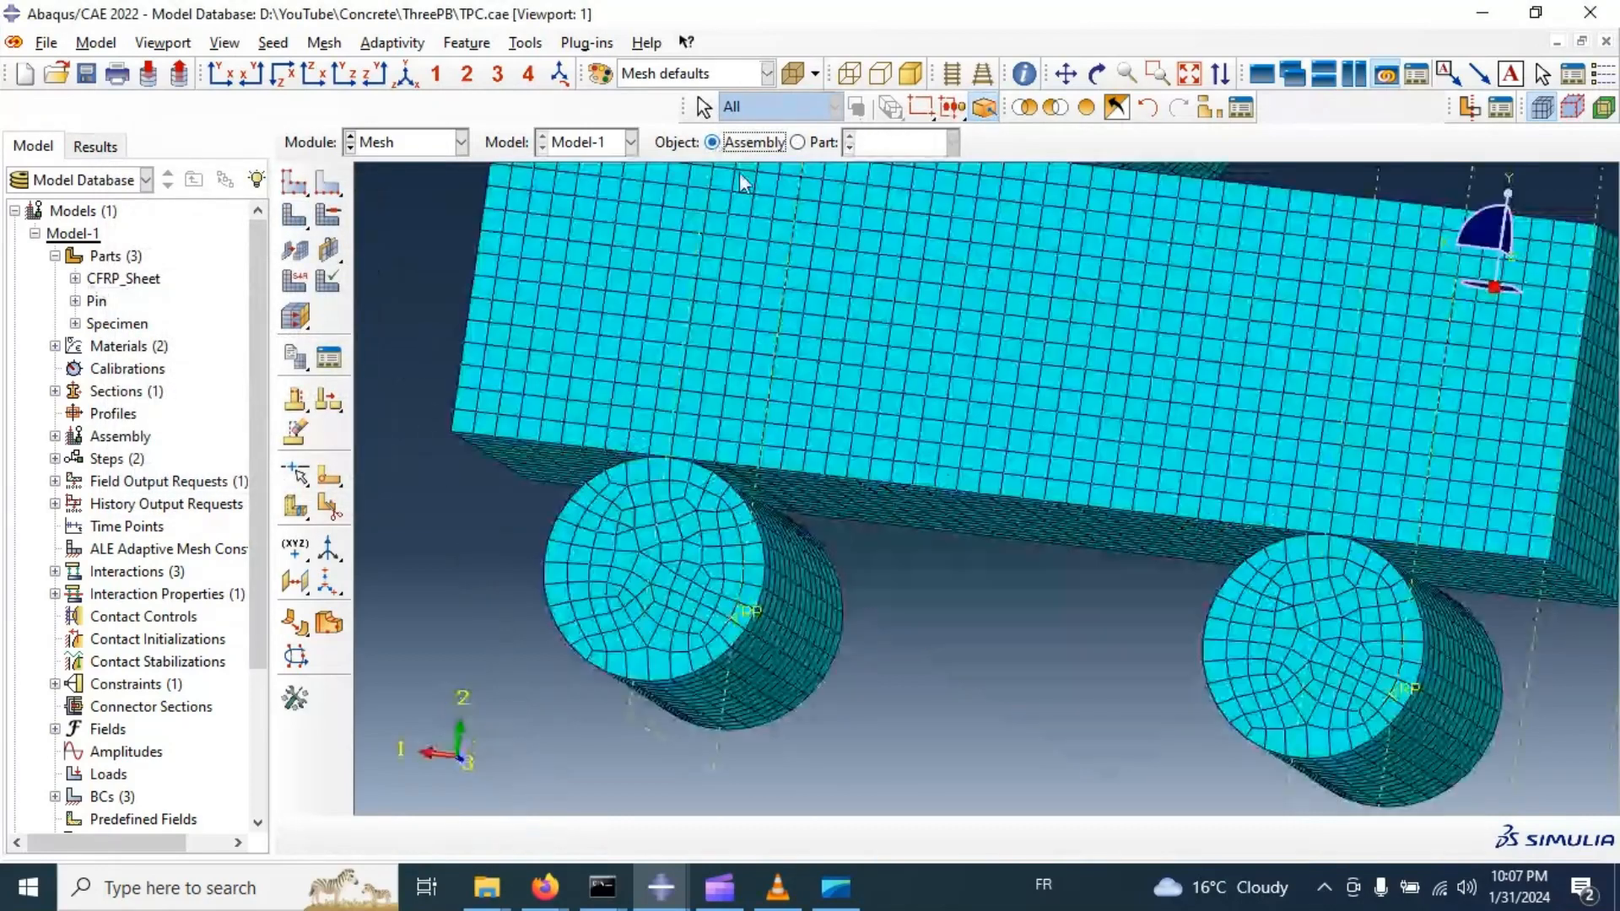
pyautogui.scroll(-5, 1153, 448)
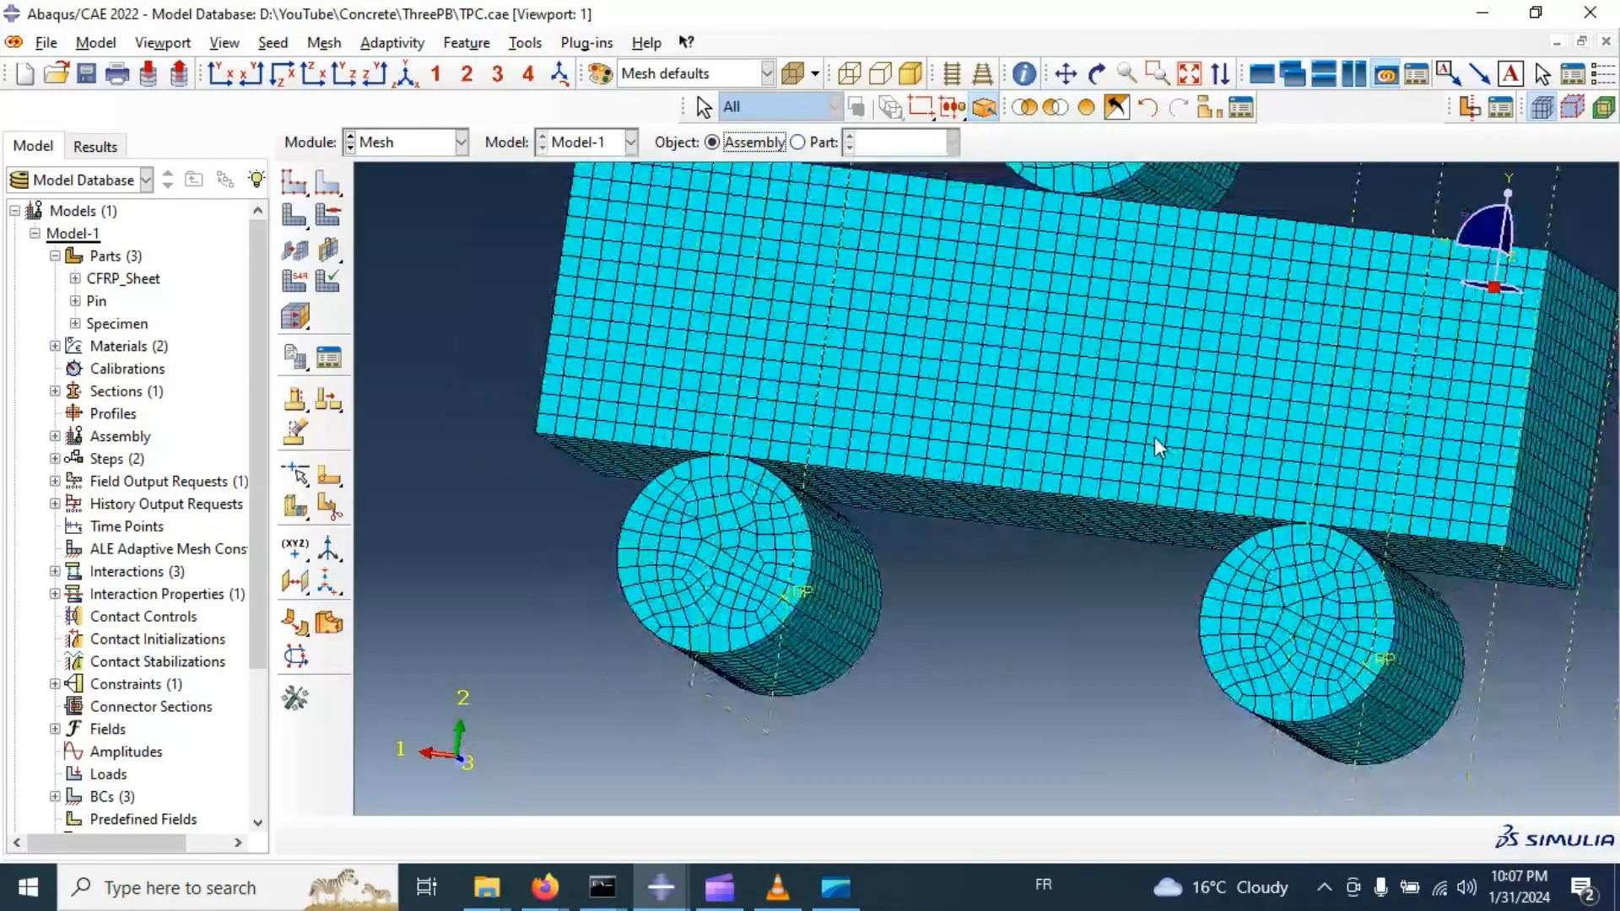
# In the Job module, run a data check on CFRP_Repair and continue to the full analysis, overwriting the existing job files.
pyautogui.click(396, 143)
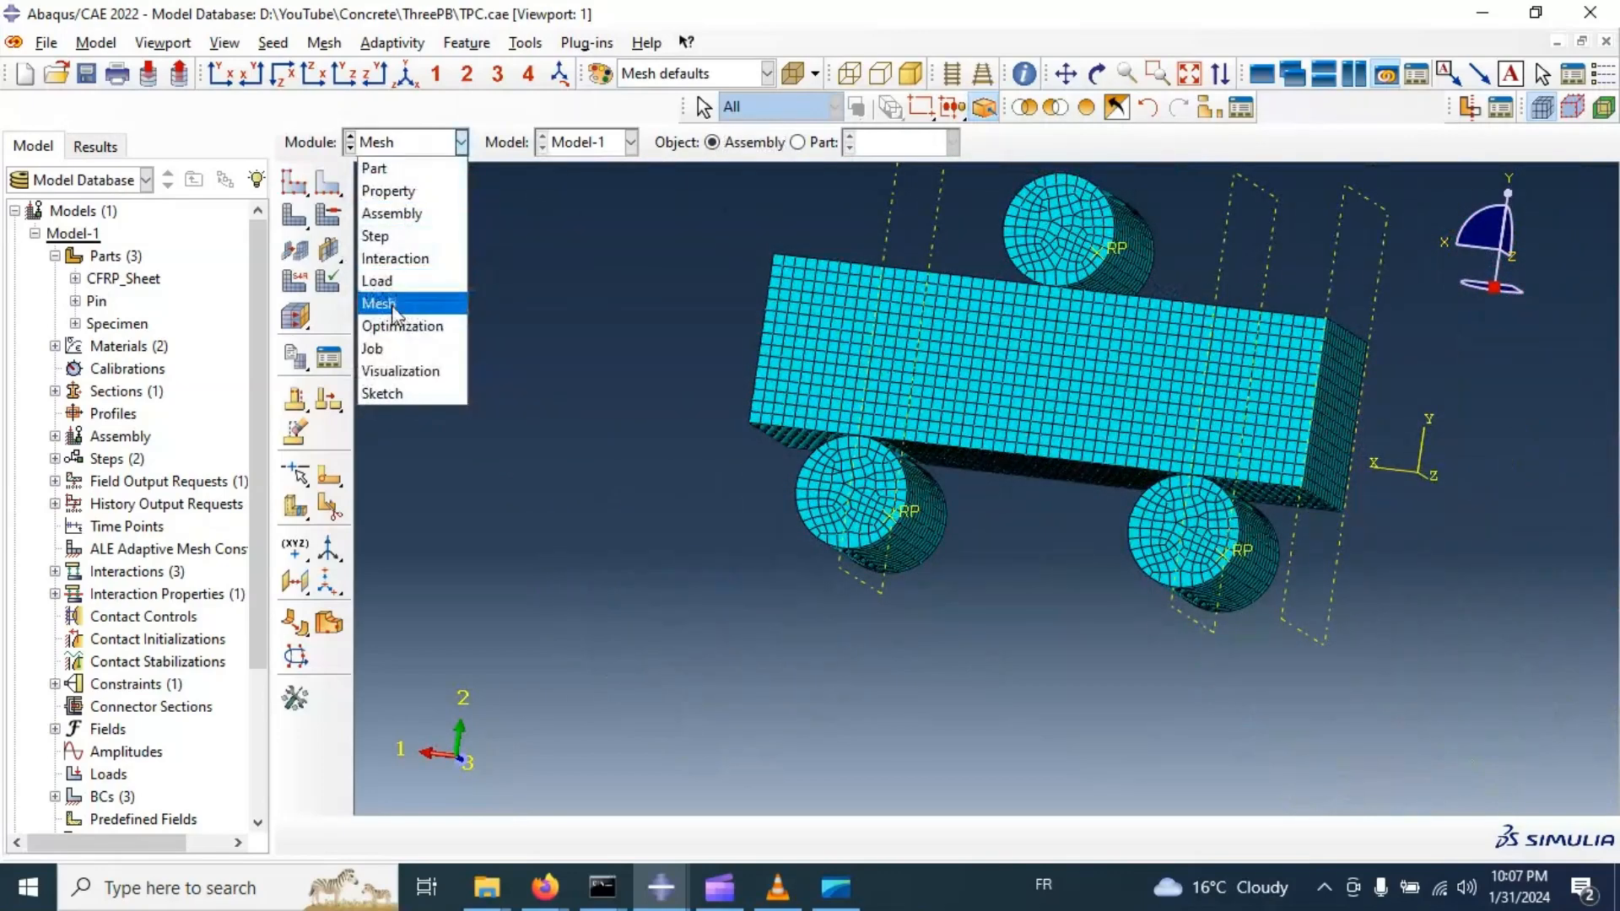
pyautogui.click(392, 346)
pyautogui.click(338, 187)
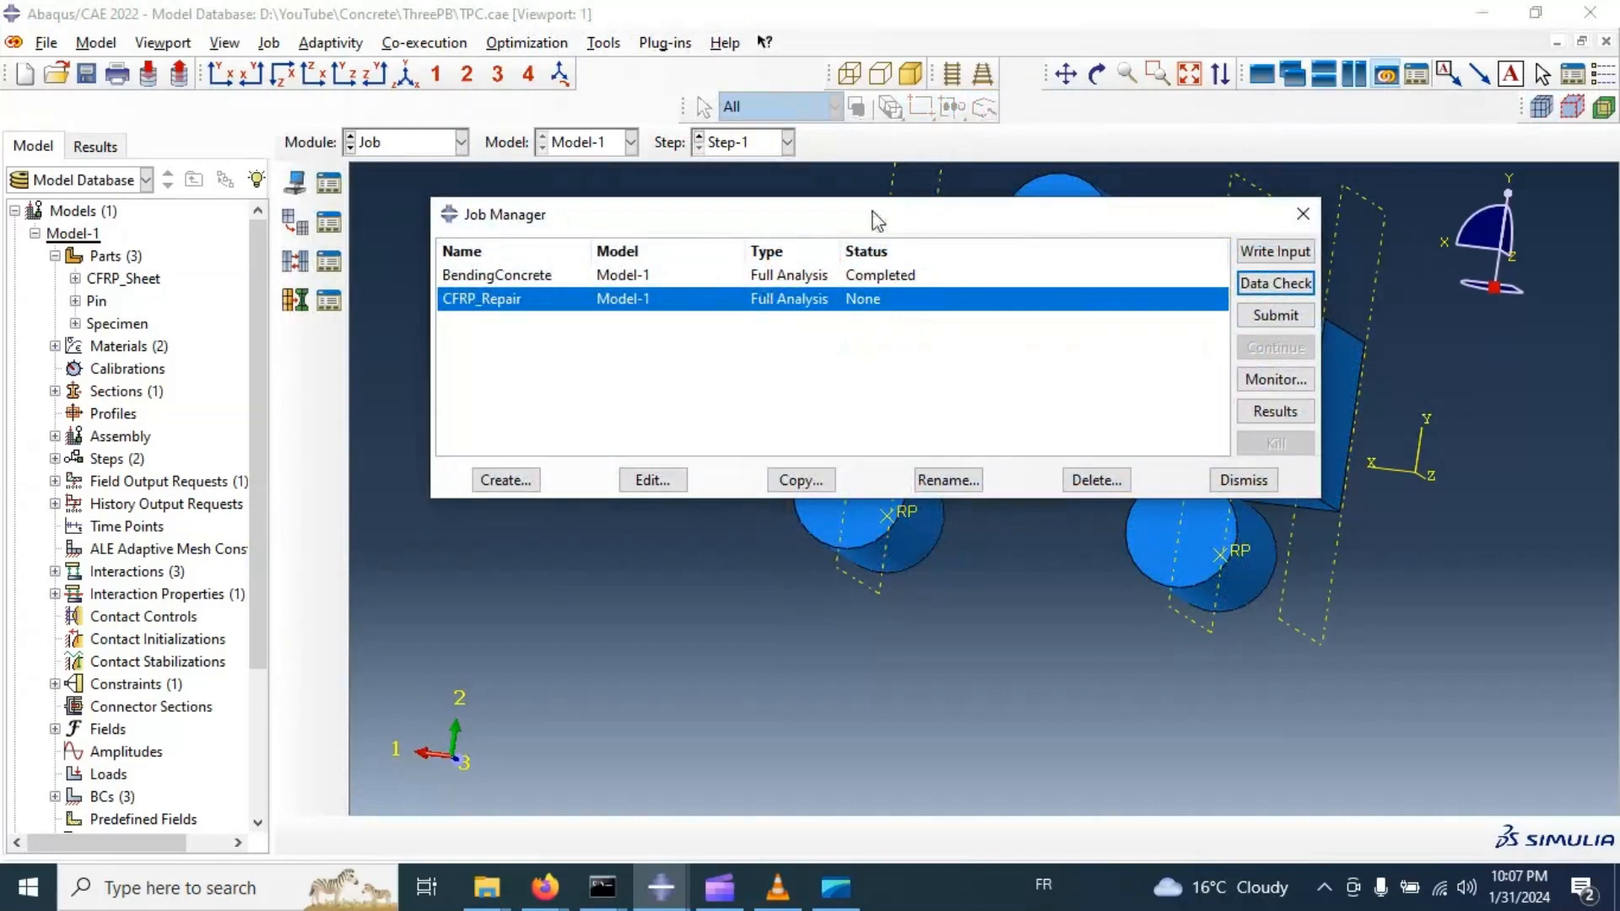
pyautogui.click(1263, 284)
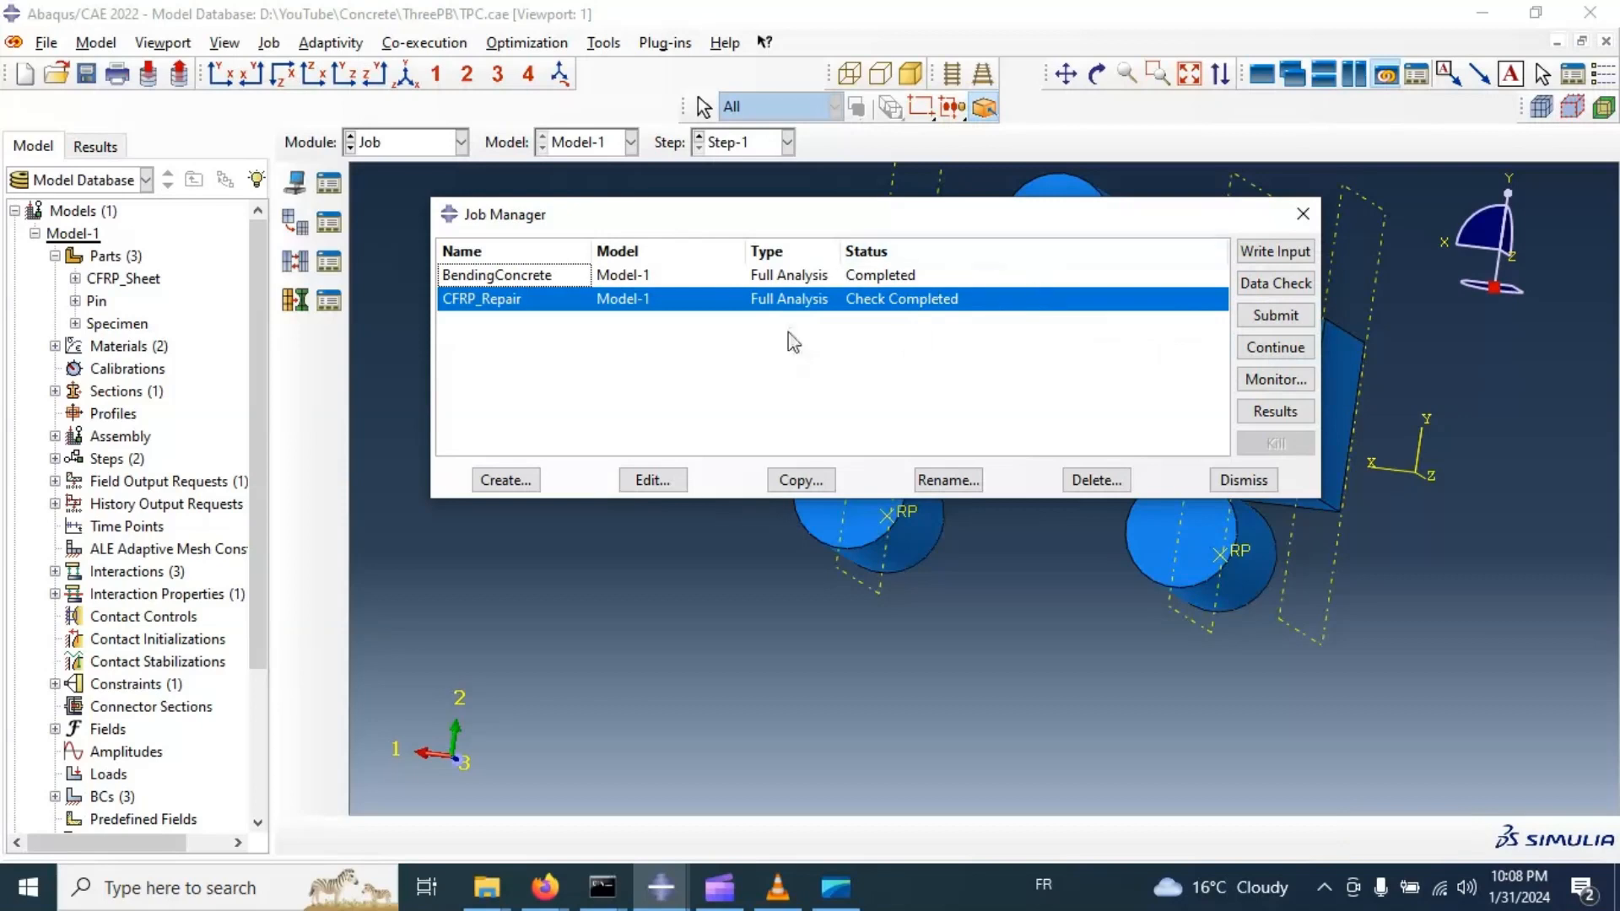
pyautogui.click(1276, 348)
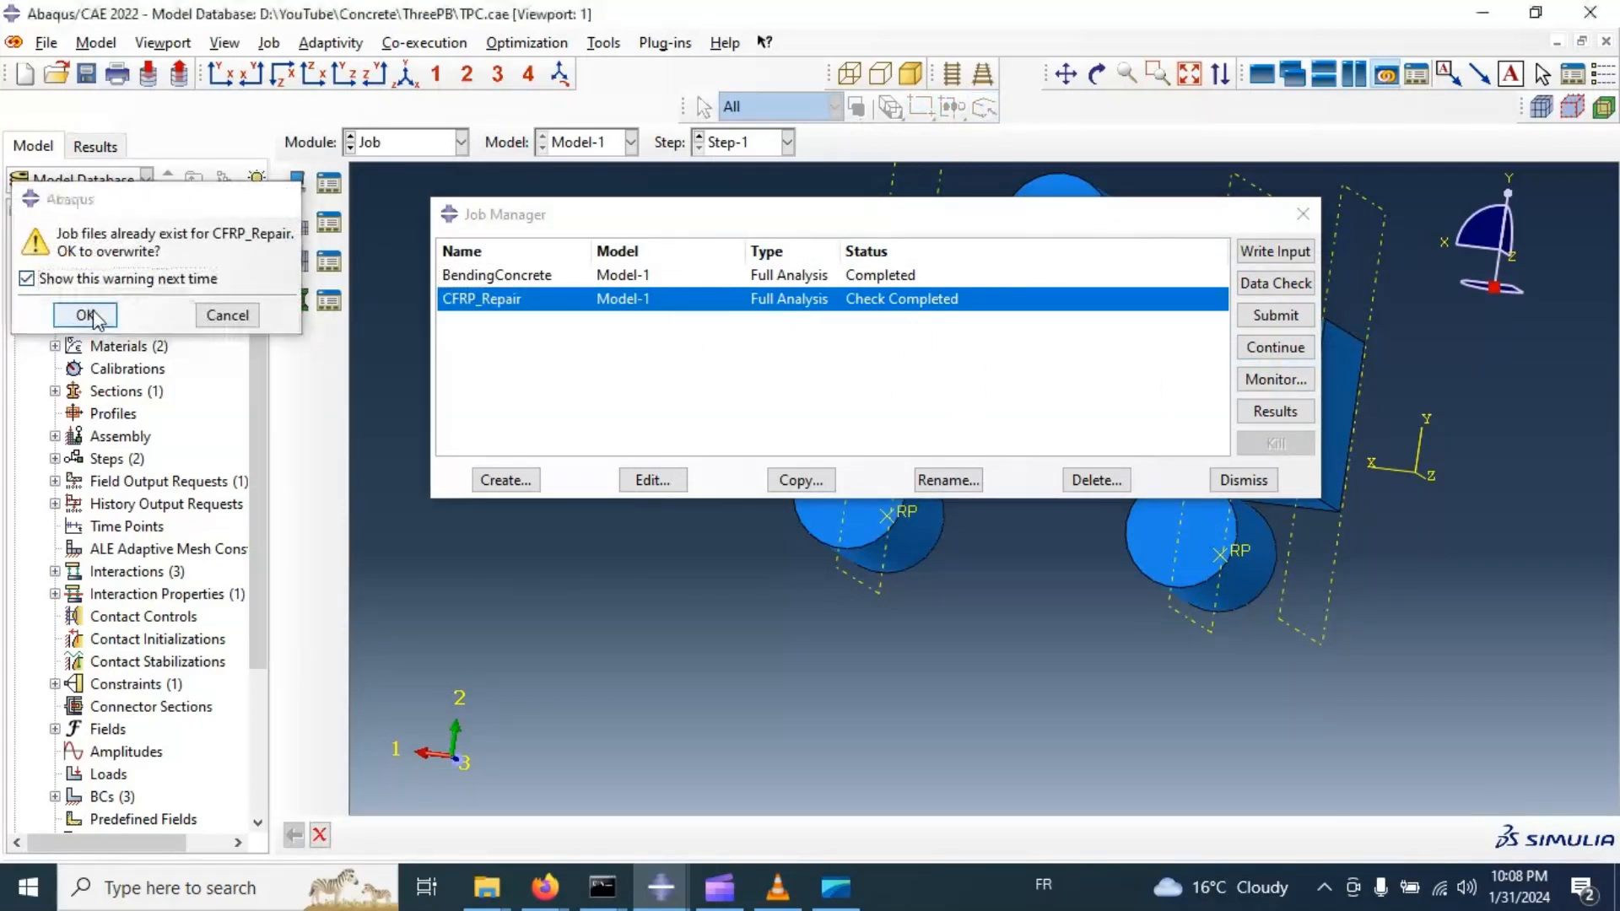
pyautogui.click(84, 314)
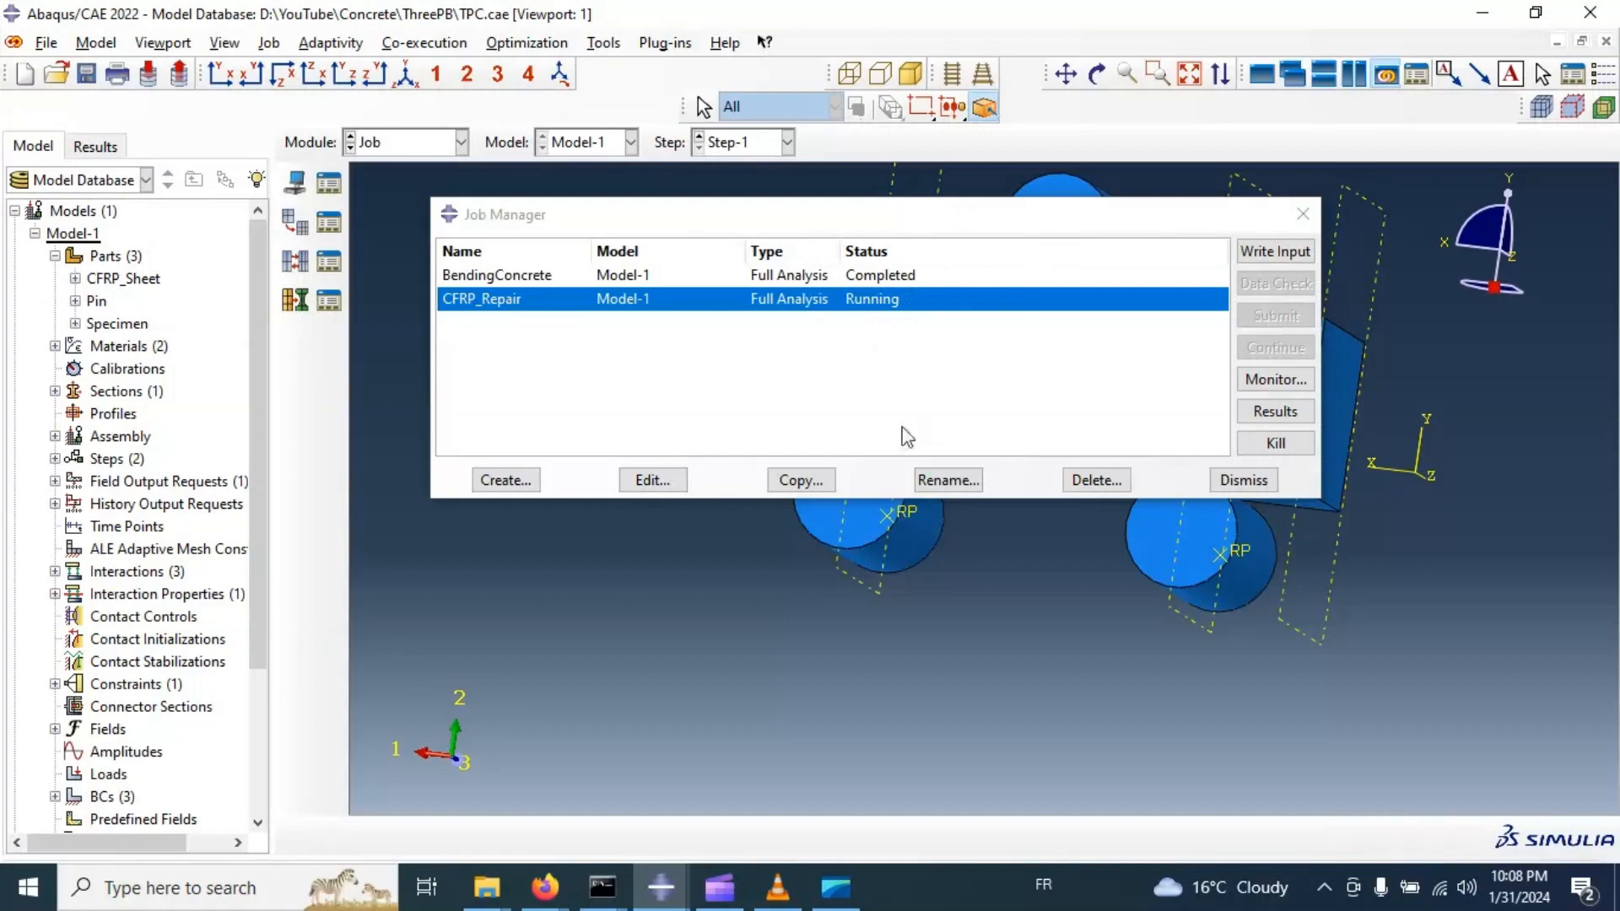
pyautogui.click(835, 886)
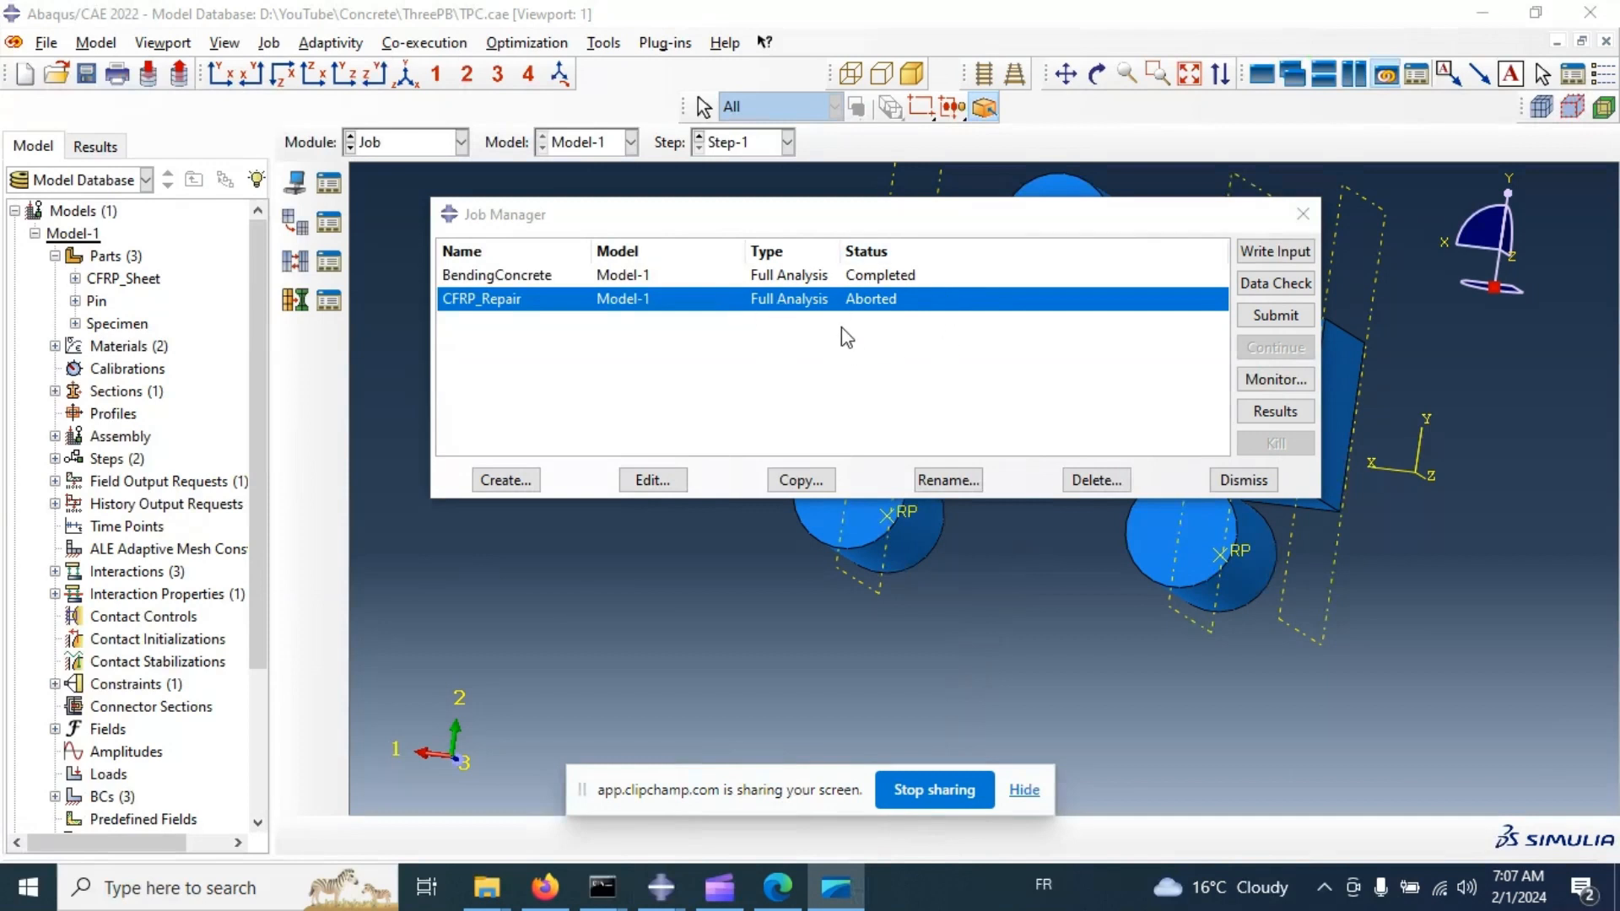
pyautogui.click(1023, 792)
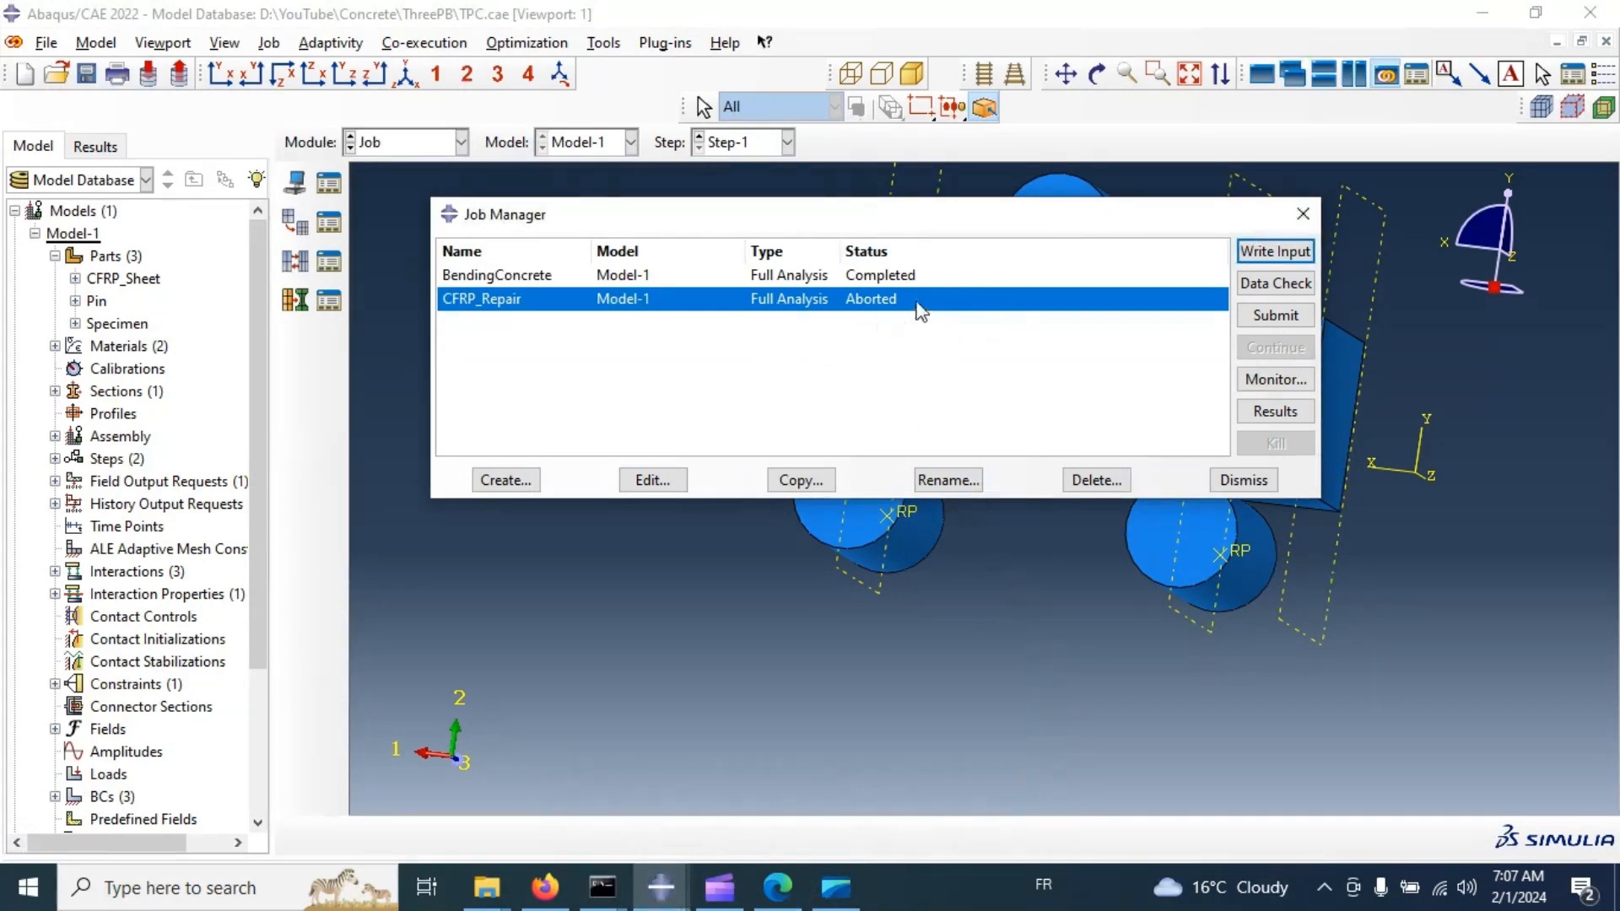
# Open the CFRP_Repair results in isometric view, plot the DAMAGET contours on the deformed shape and animate their time history.
pyautogui.click(1276, 412)
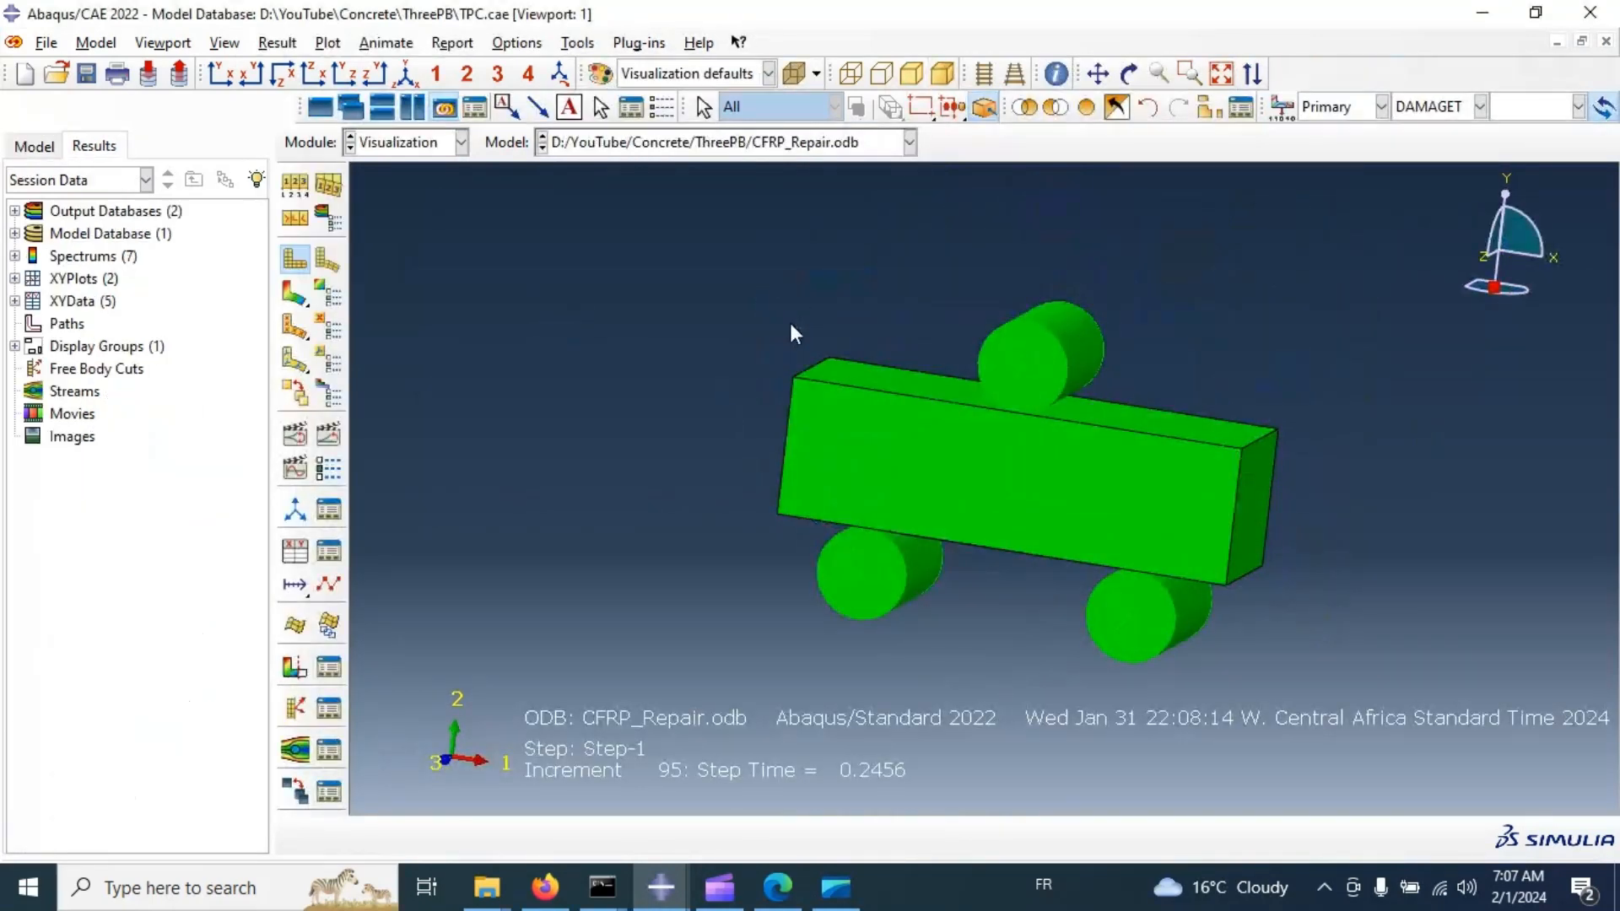
pyautogui.click(406, 73)
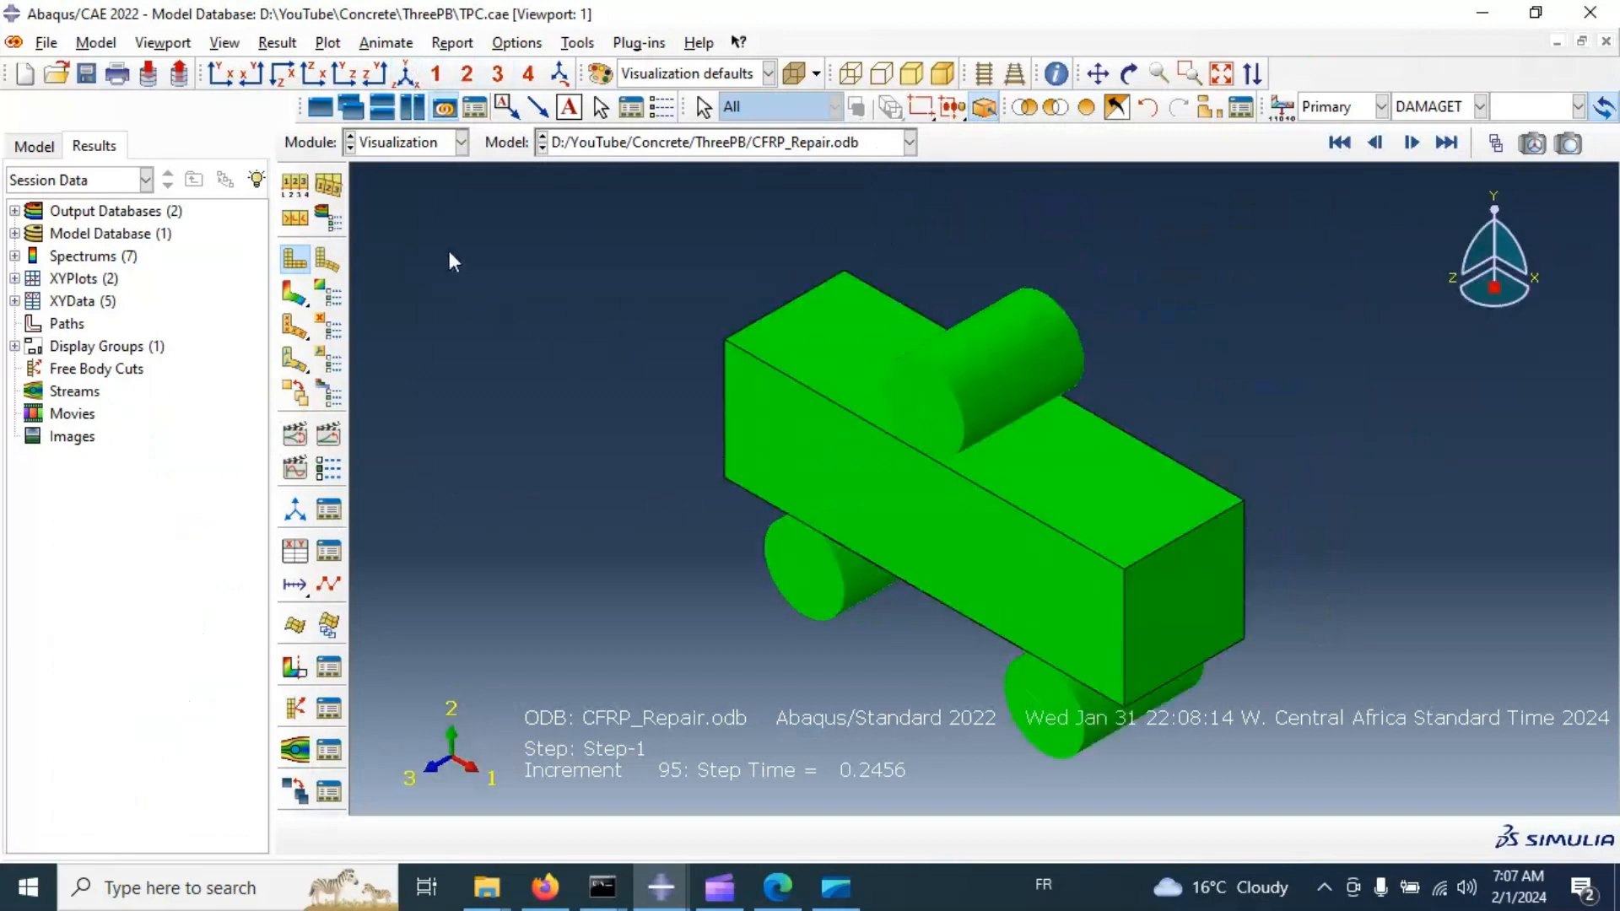
pyautogui.click(334, 258)
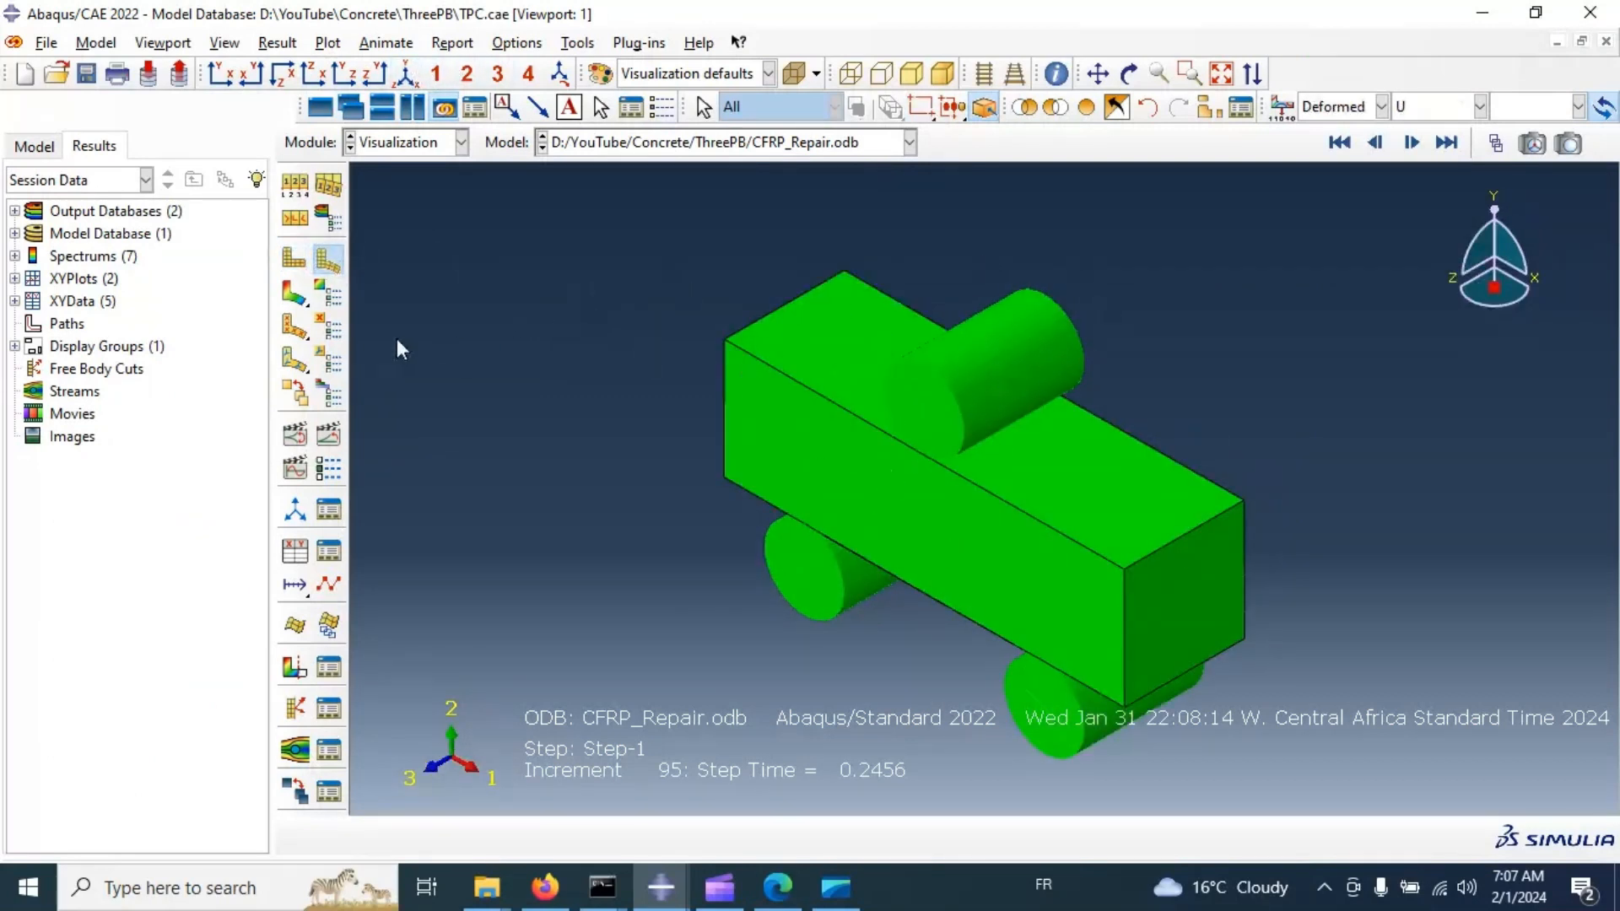
pyautogui.click(294, 293)
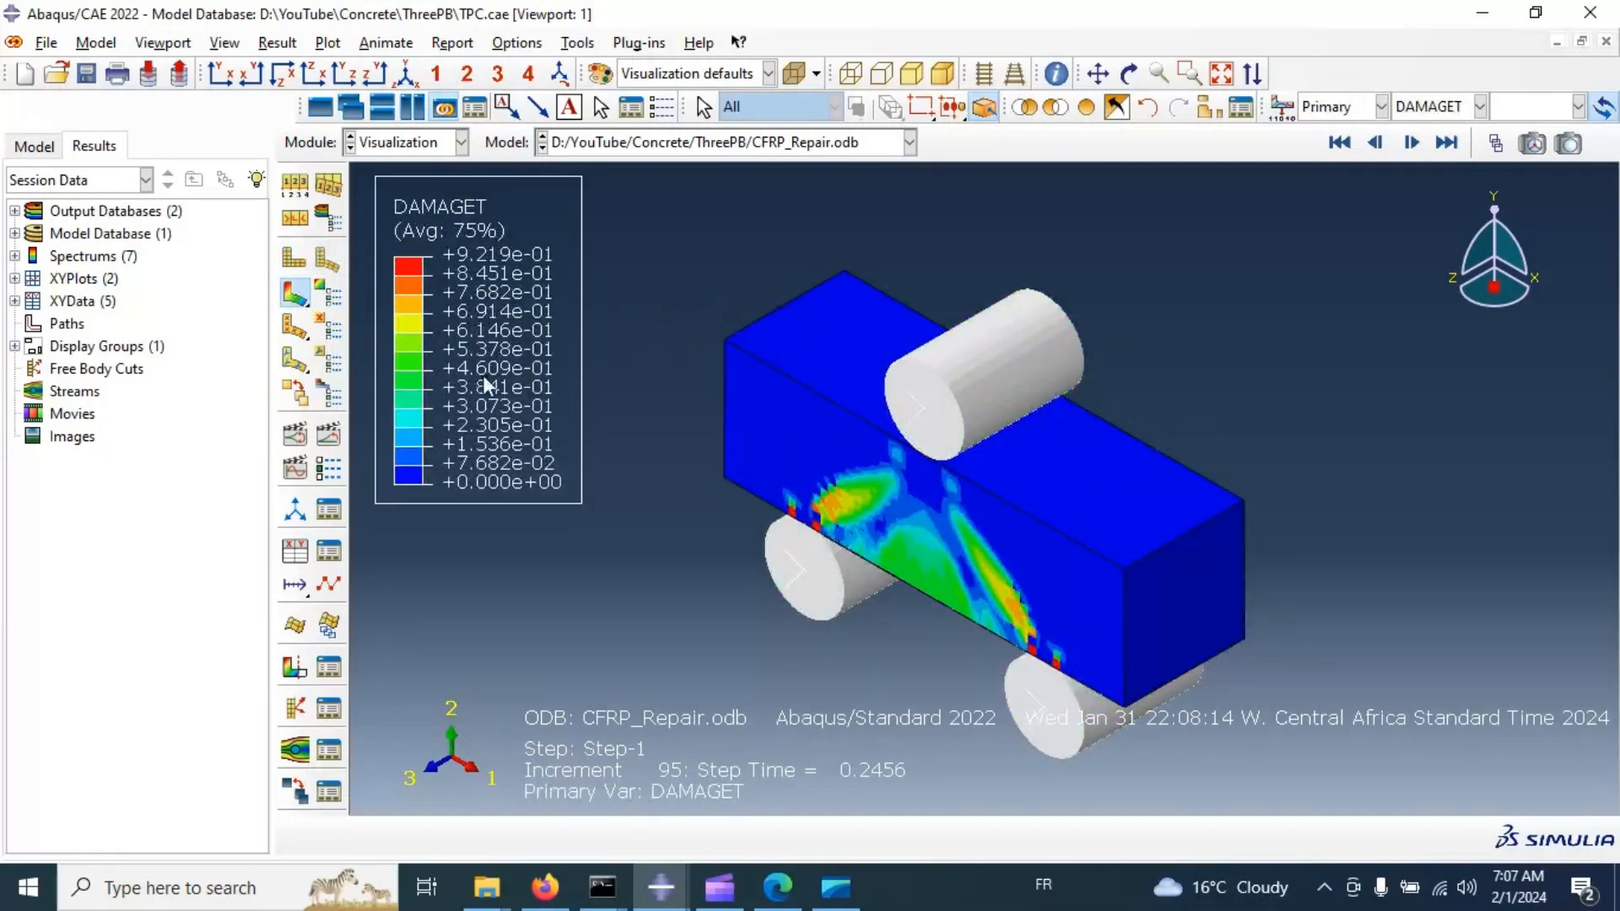
pyautogui.click(326, 435)
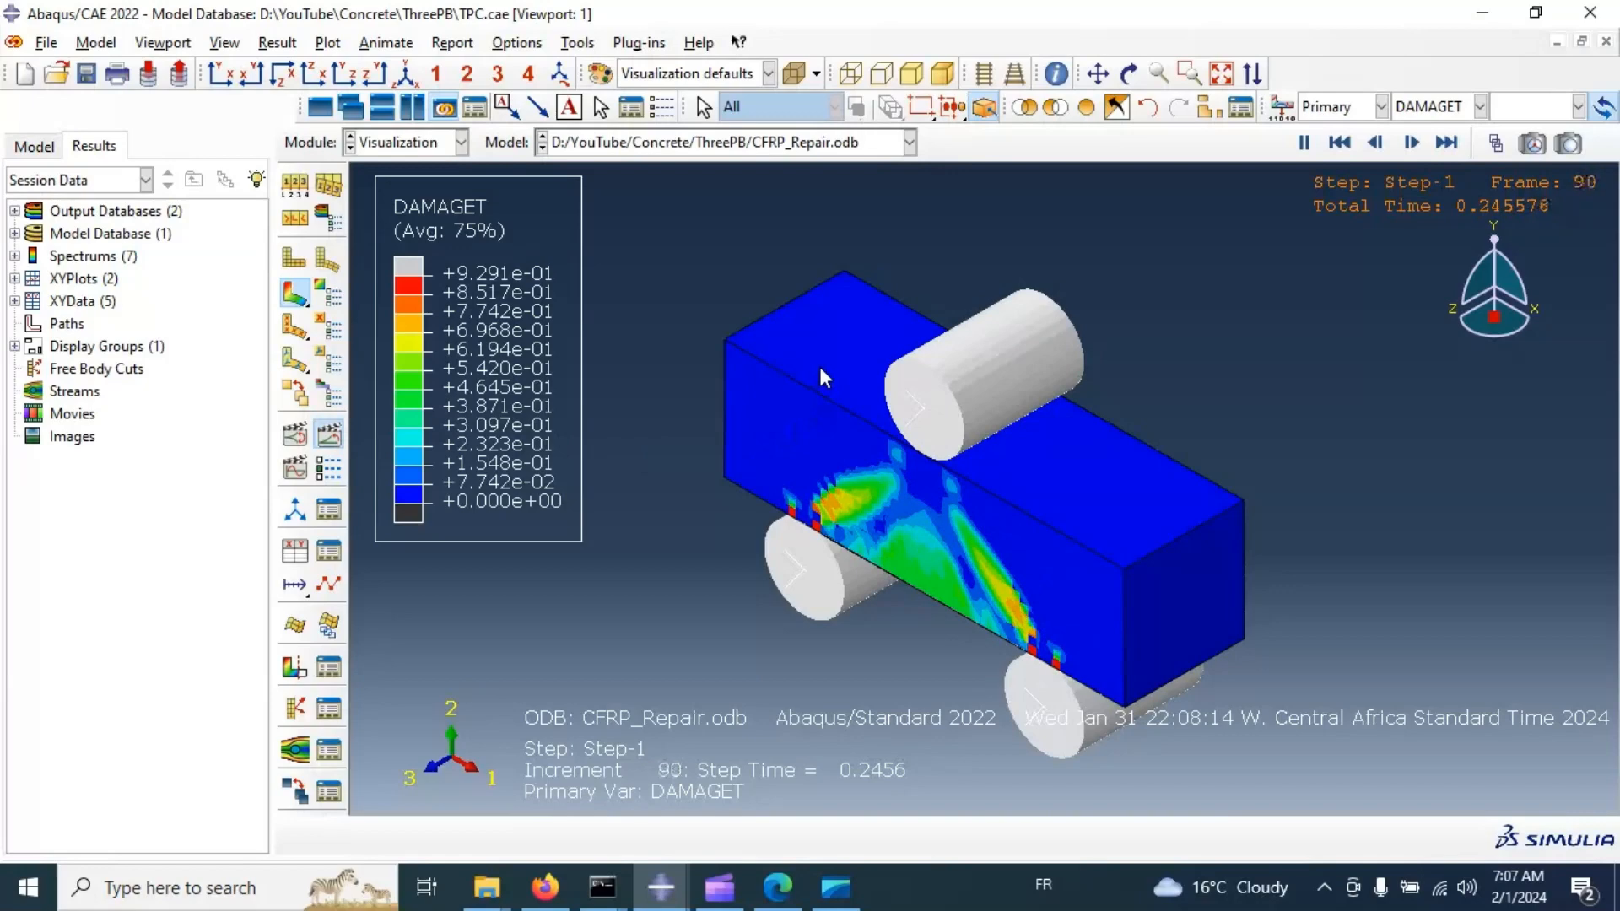
# Switch the animated contour plot of CFRP_Repair to the compressive damage variable DAMAGEC.
pyautogui.click(1446, 108)
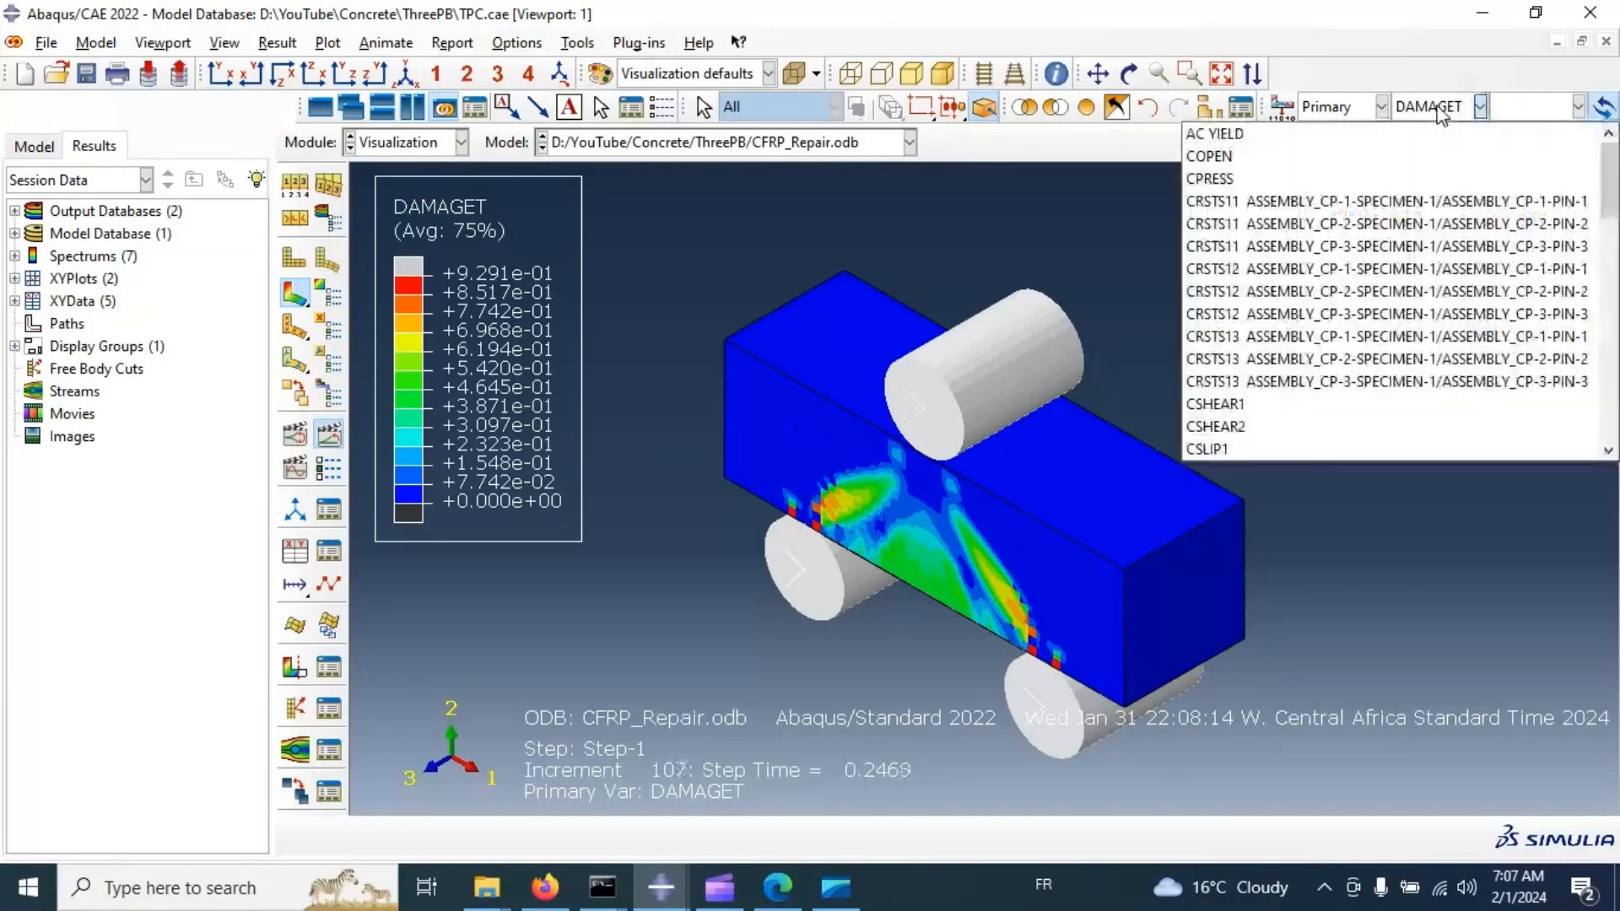
pyautogui.scroll(-1, 1265, 369)
pyautogui.scroll(-2, 1278, 368)
pyautogui.click(1250, 355)
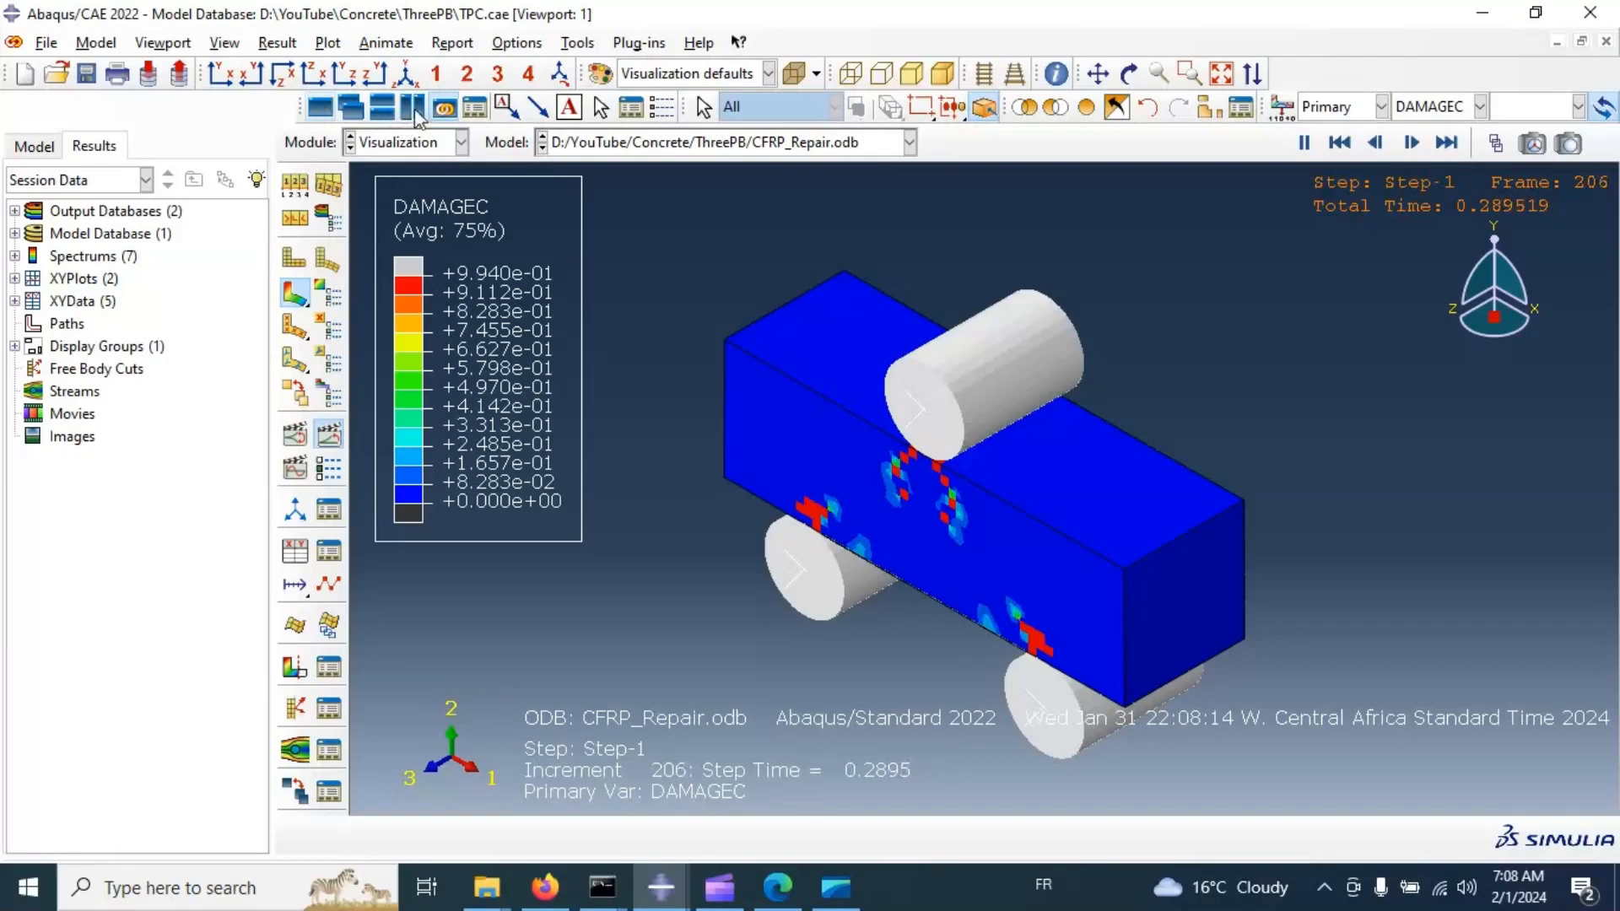
# Create a second viewport beside the first and open BendingConcrete.odb from the ThreePB folder in it.
pyautogui.click(319, 107)
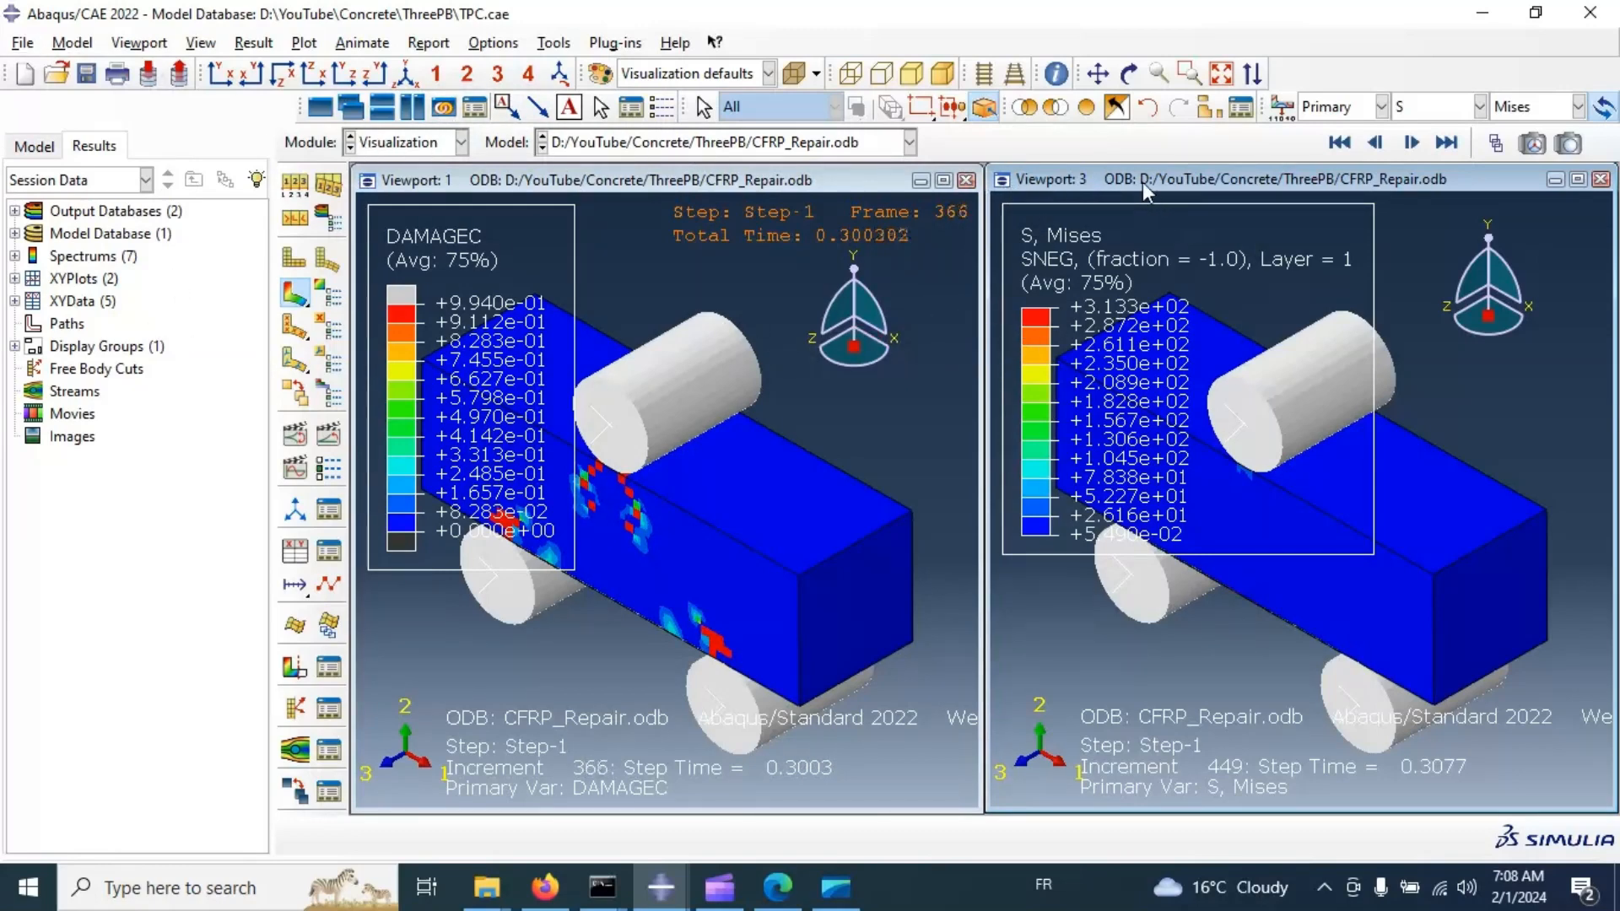
pyautogui.click(56, 77)
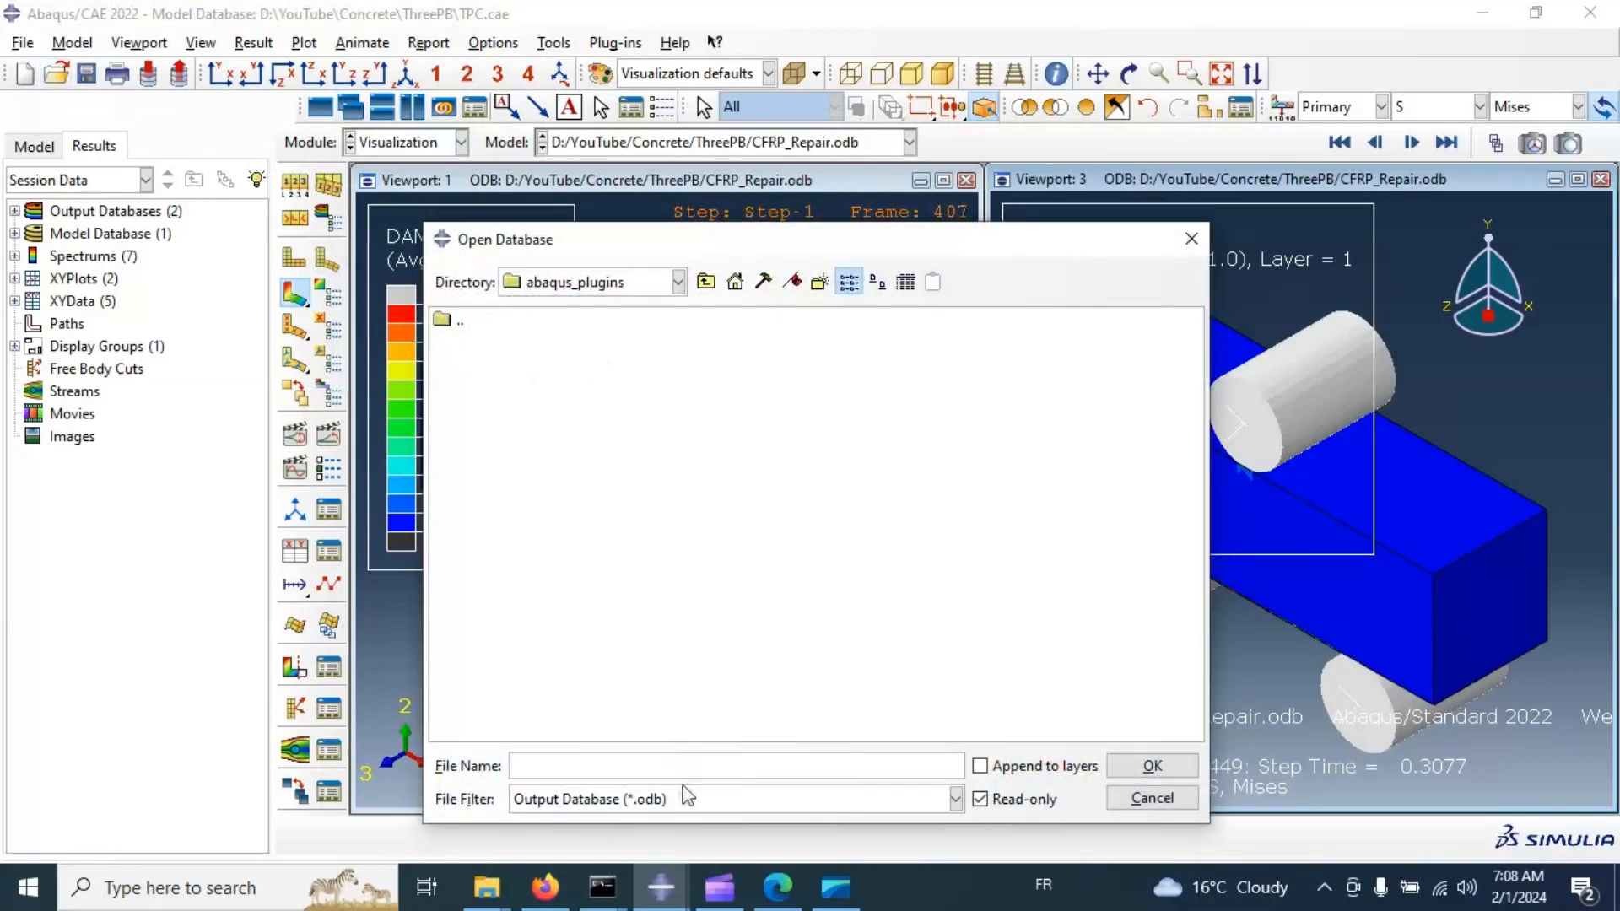
pyautogui.click(706, 283)
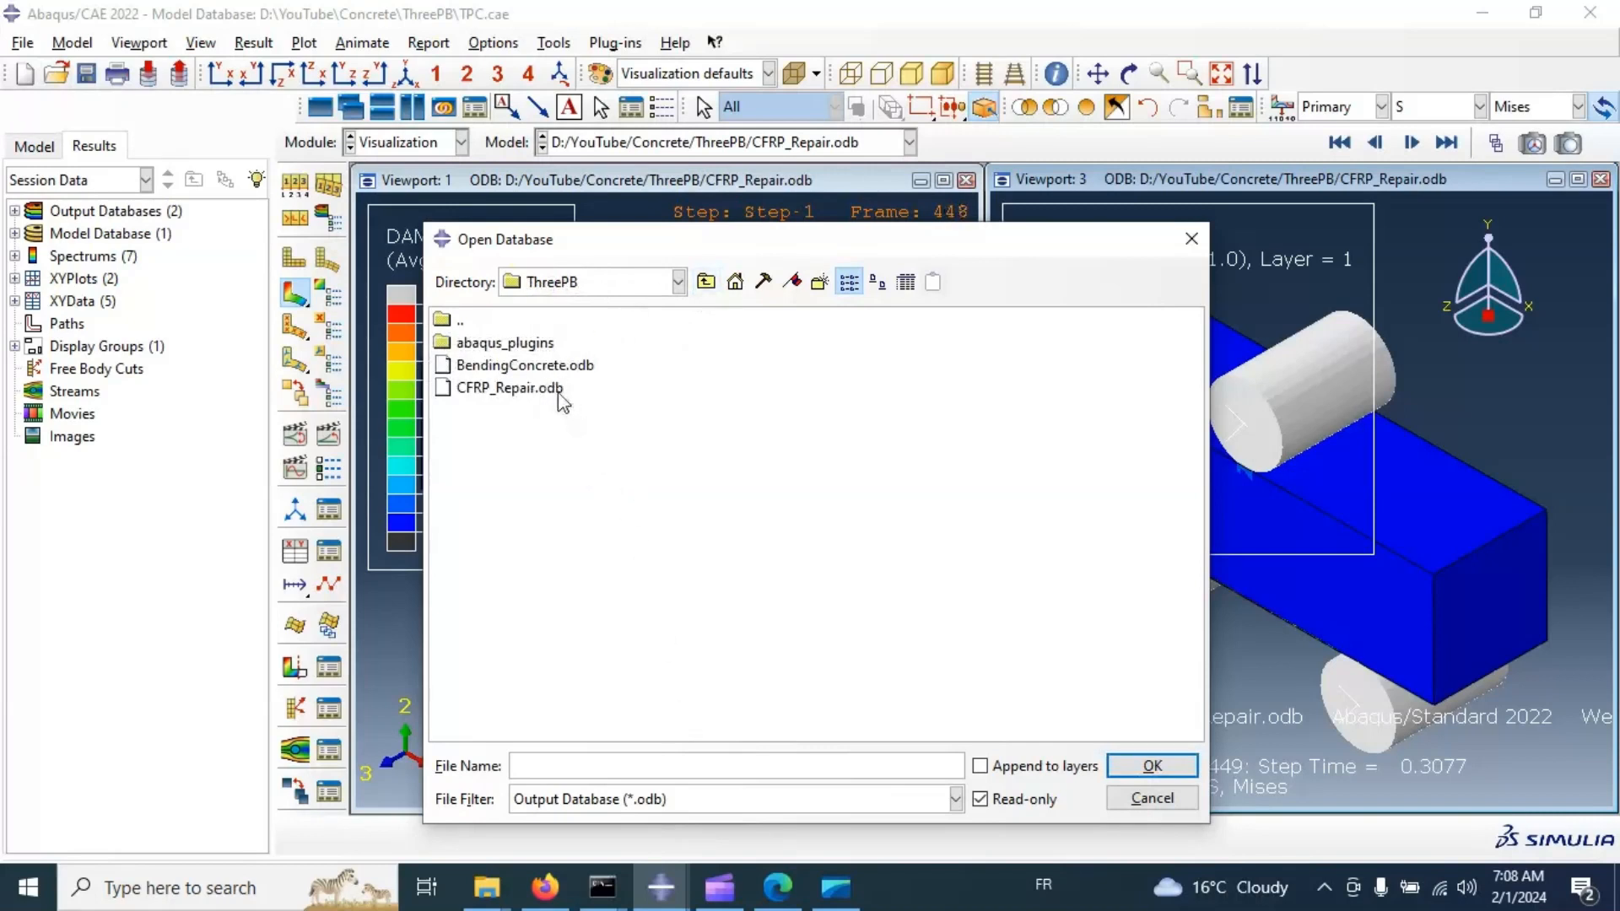
pyautogui.click(552, 368)
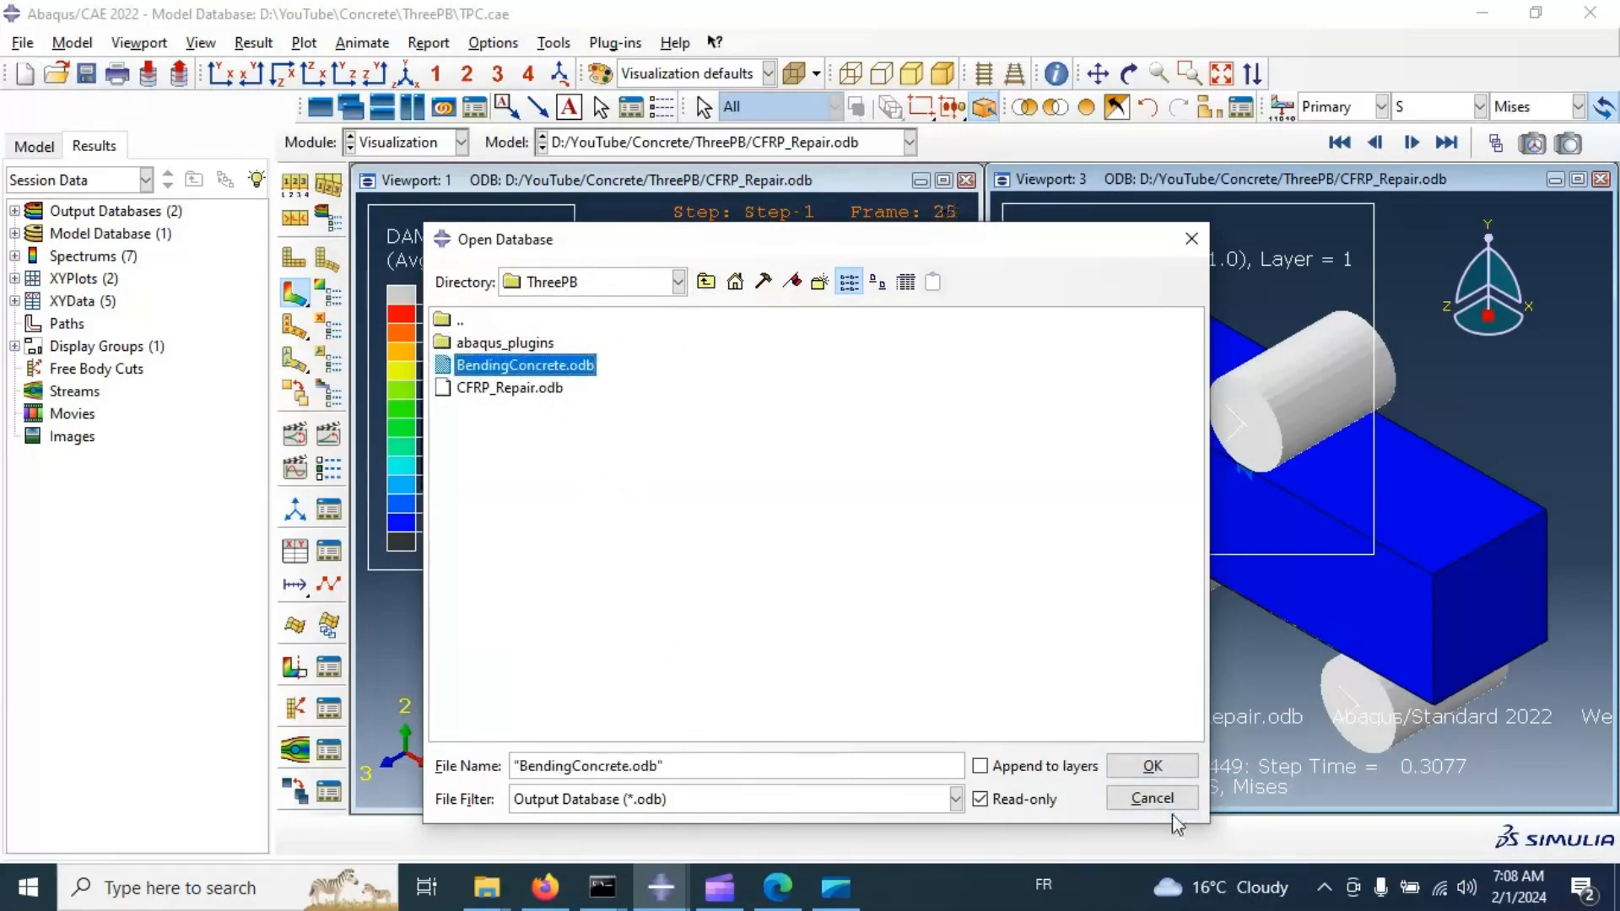
pyautogui.click(1148, 767)
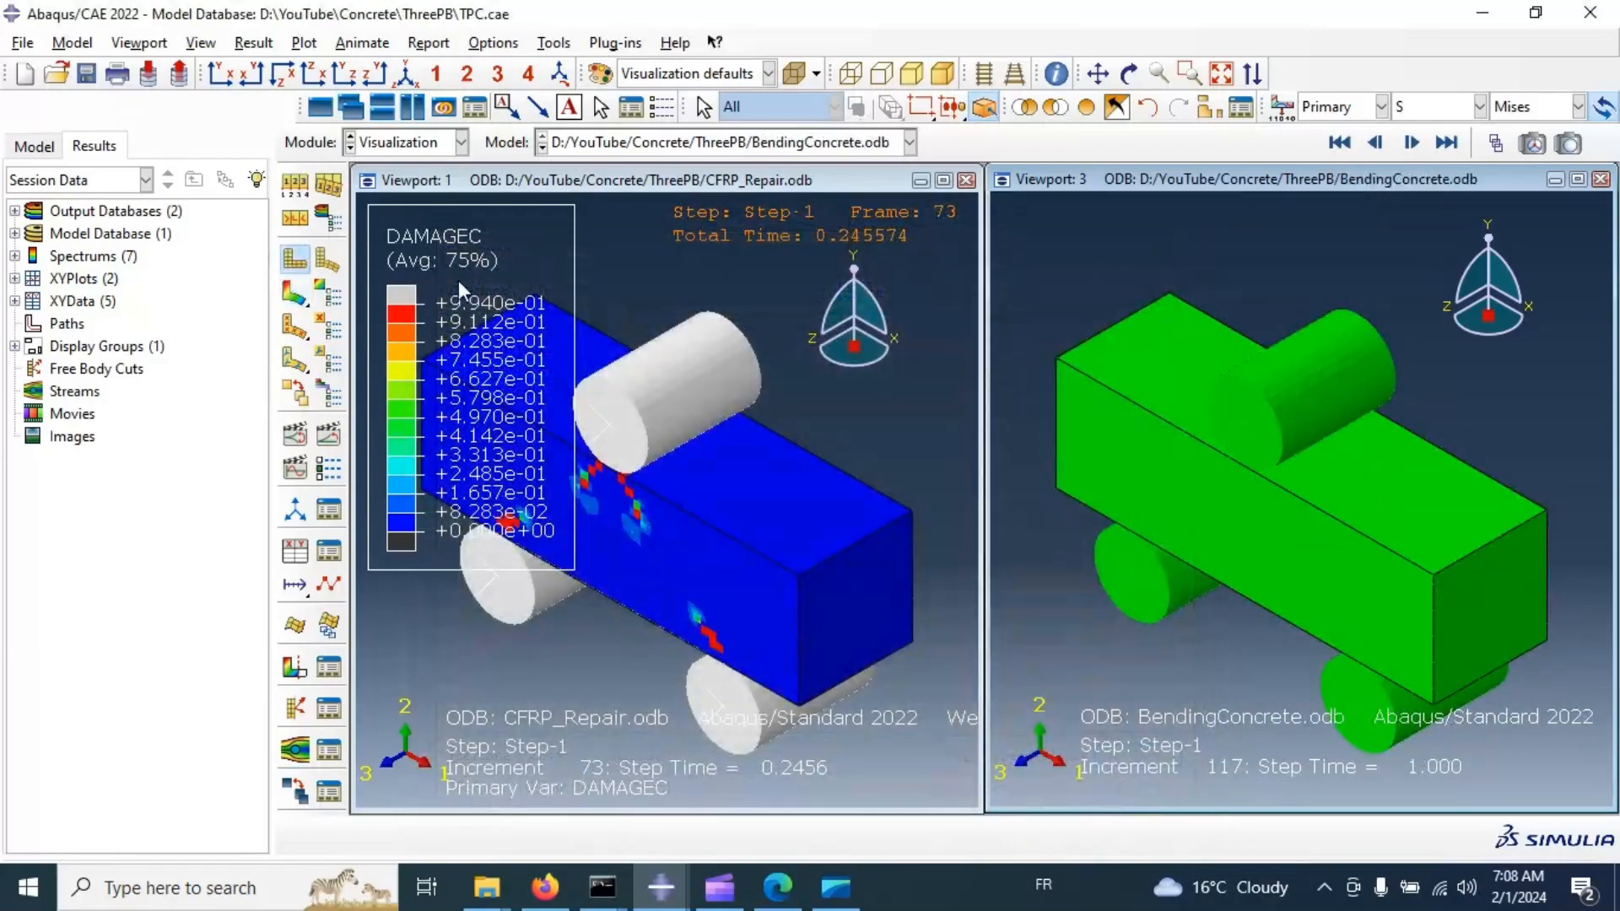
# Plot the deformed contours of BendingConcrete.odb with DAMAGEC as the primary variable for comparison.
pyautogui.click(295, 294)
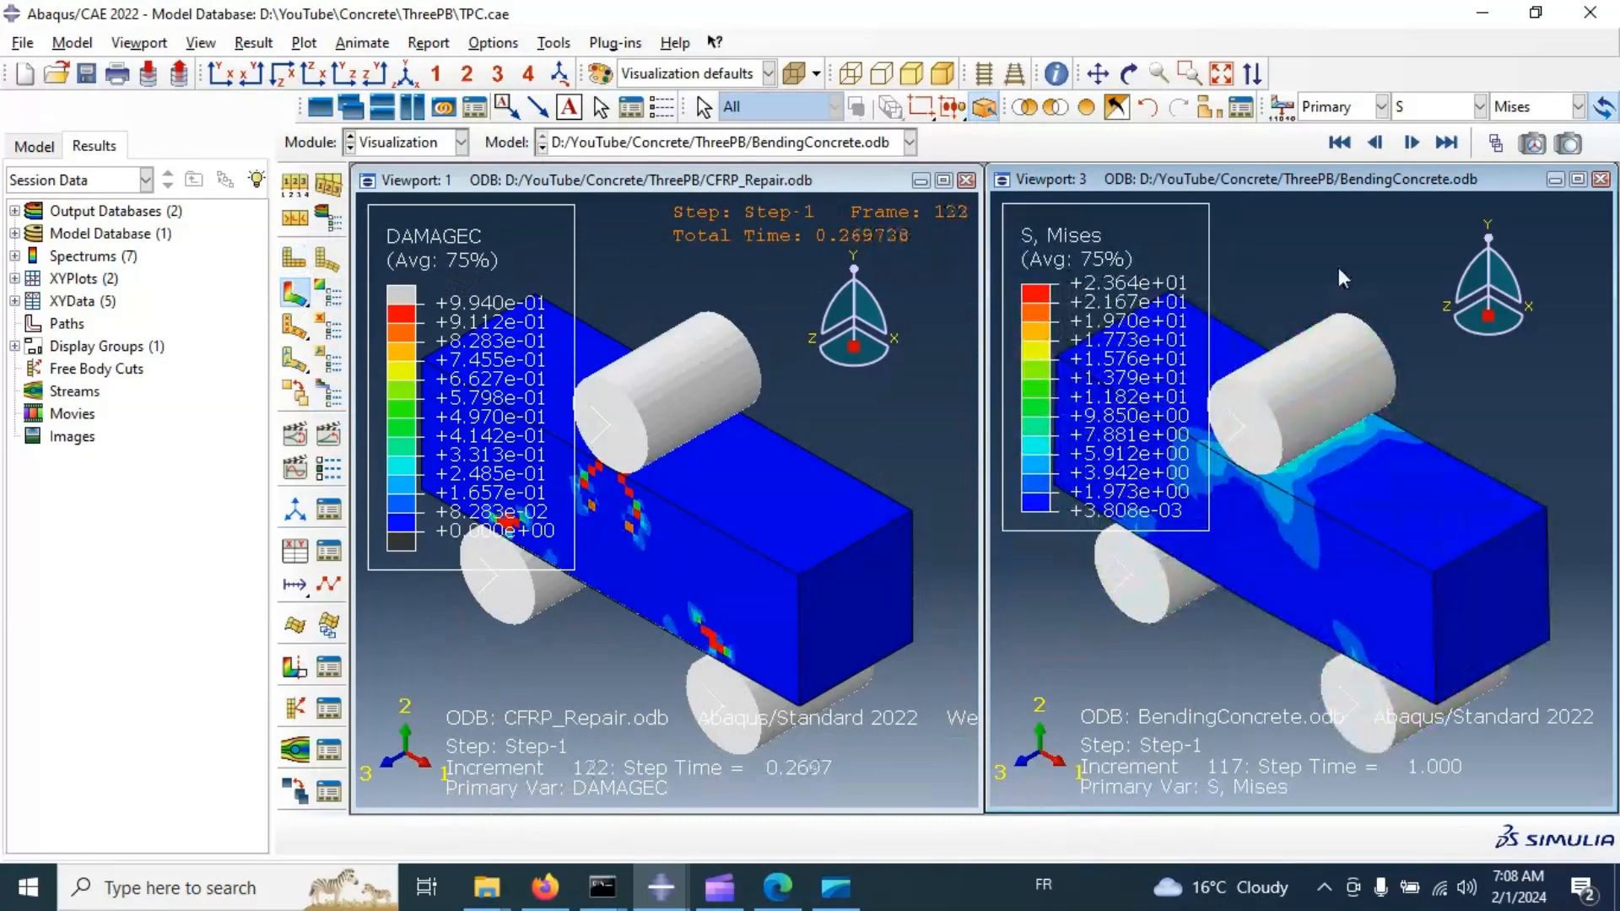
pyautogui.click(1424, 114)
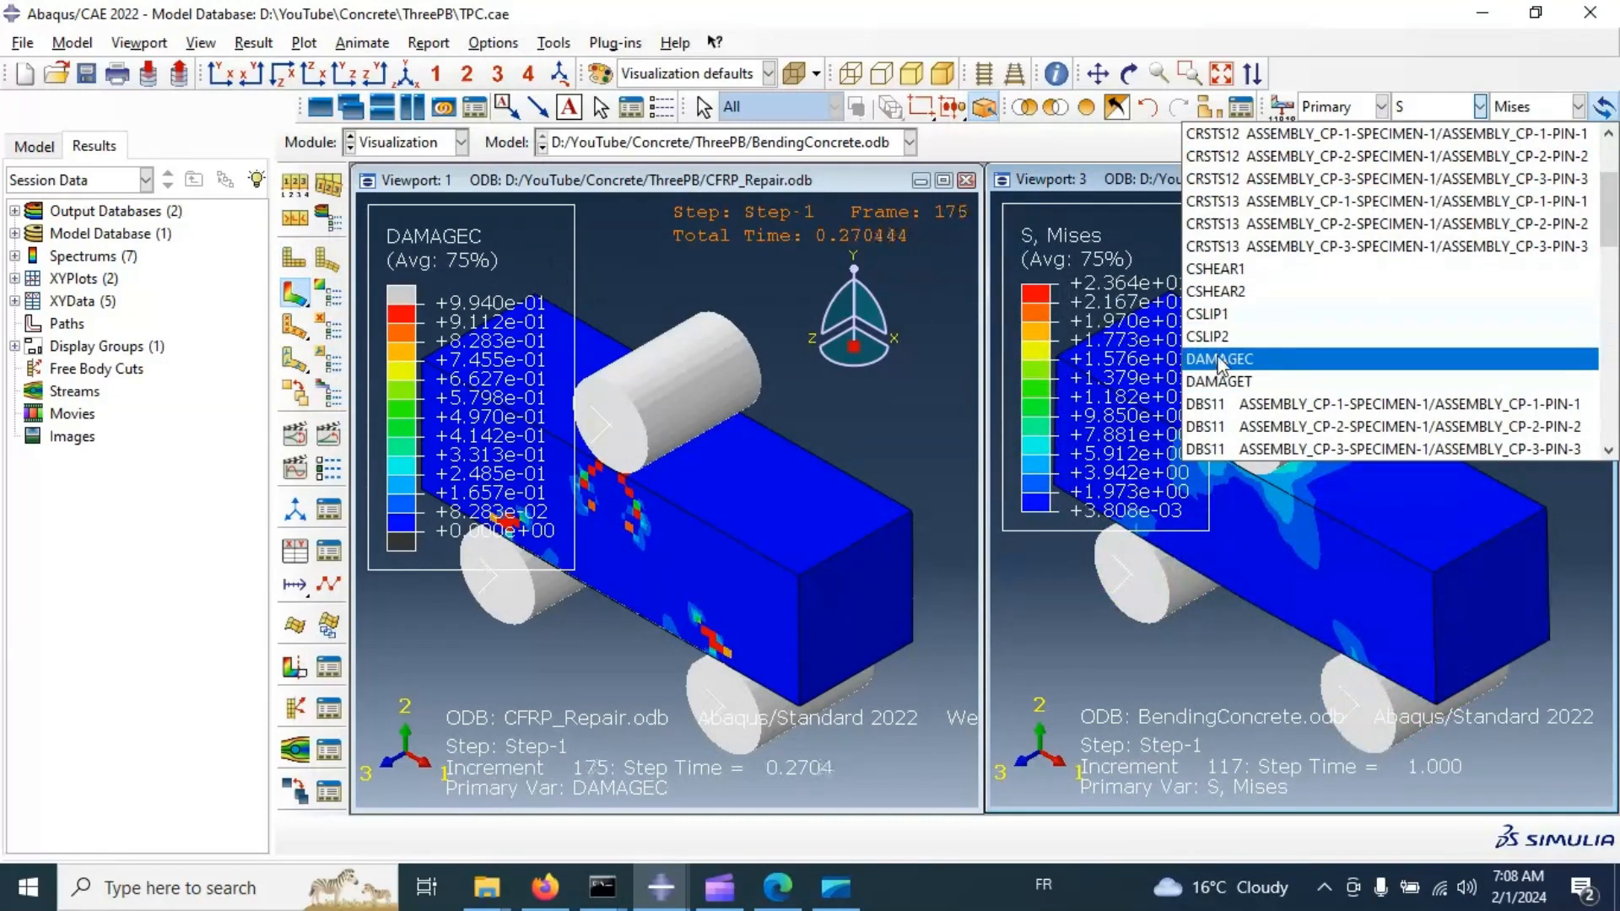
pyautogui.click(1282, 361)
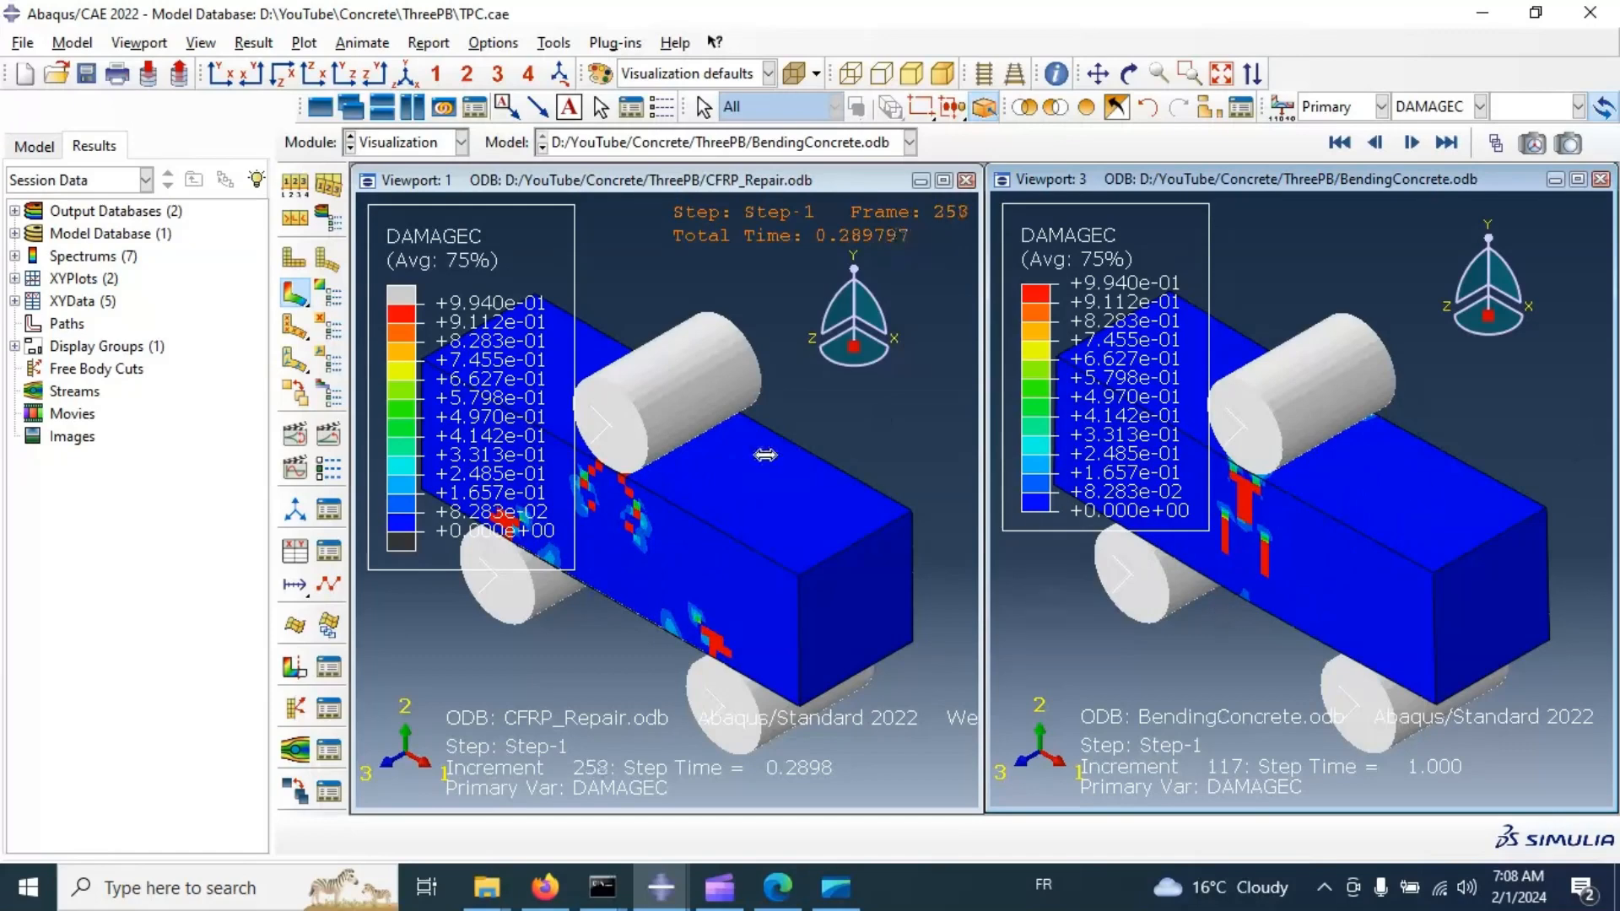
# Change the primary variable in both viewports to DAMAGET and stop the CFRP_Repair time history animation.
pyautogui.click(1458, 113)
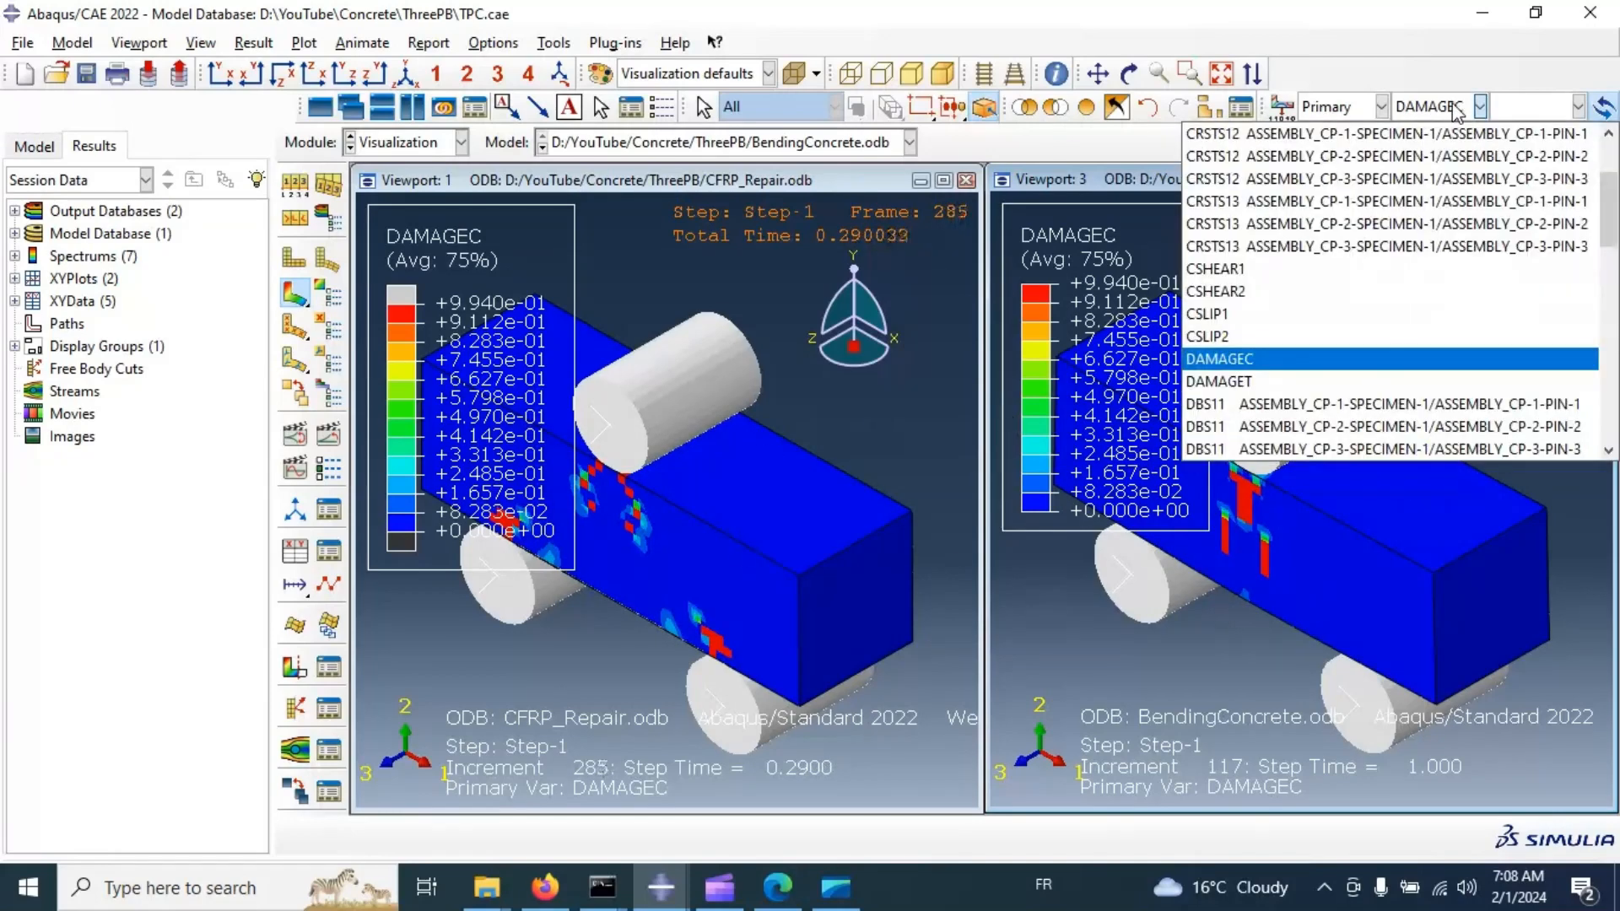
pyautogui.click(1279, 381)
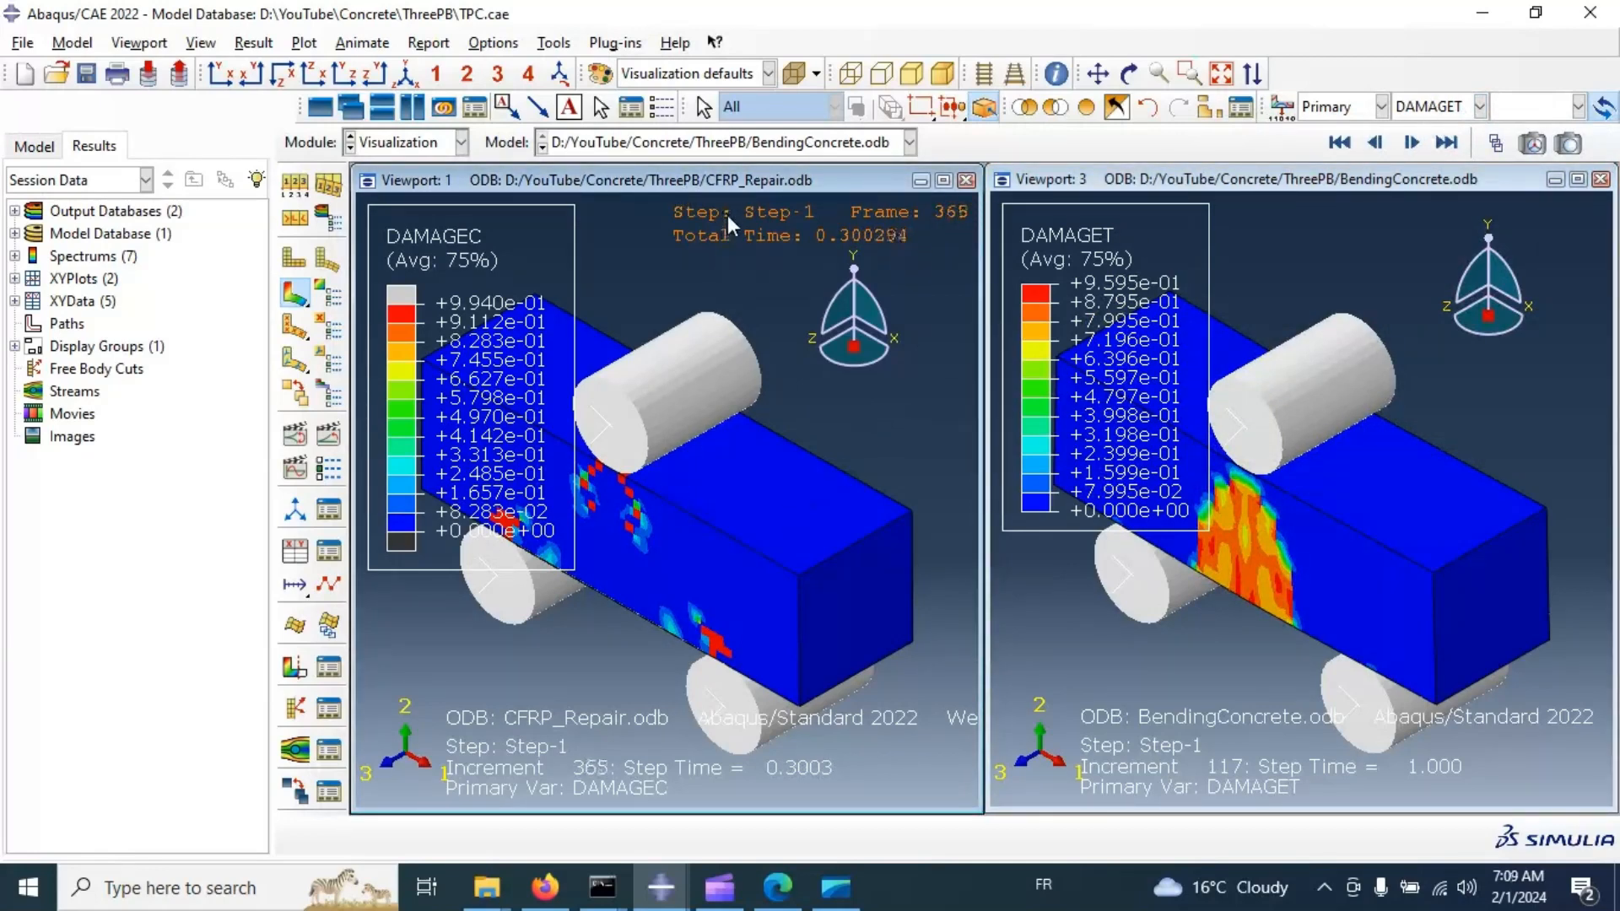
pyautogui.click(1438, 108)
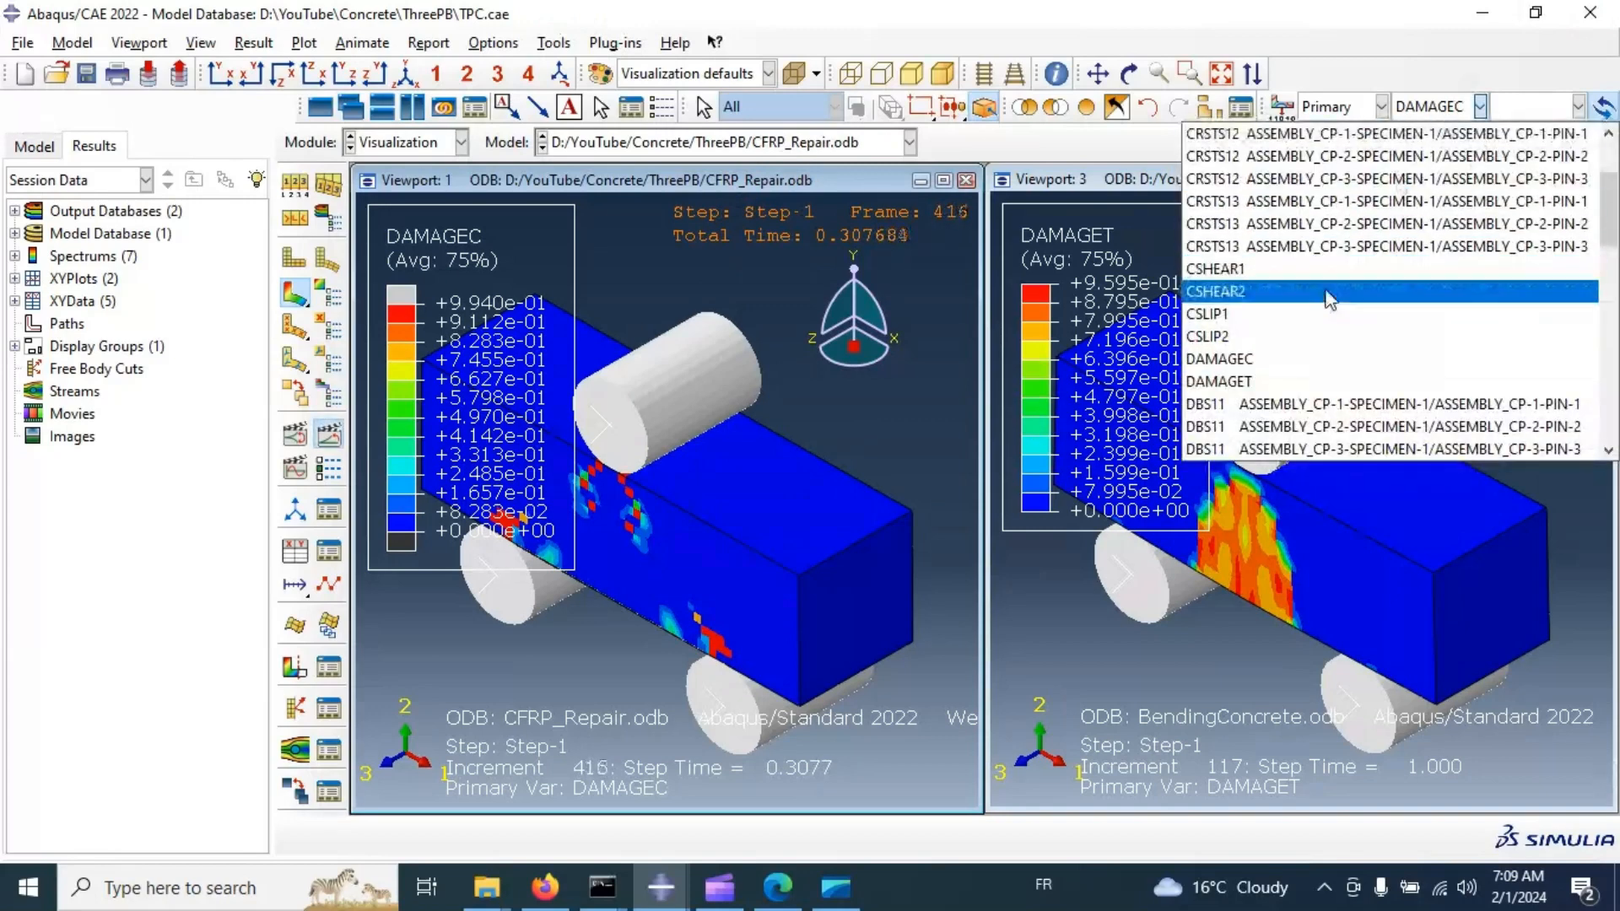
pyautogui.click(1280, 384)
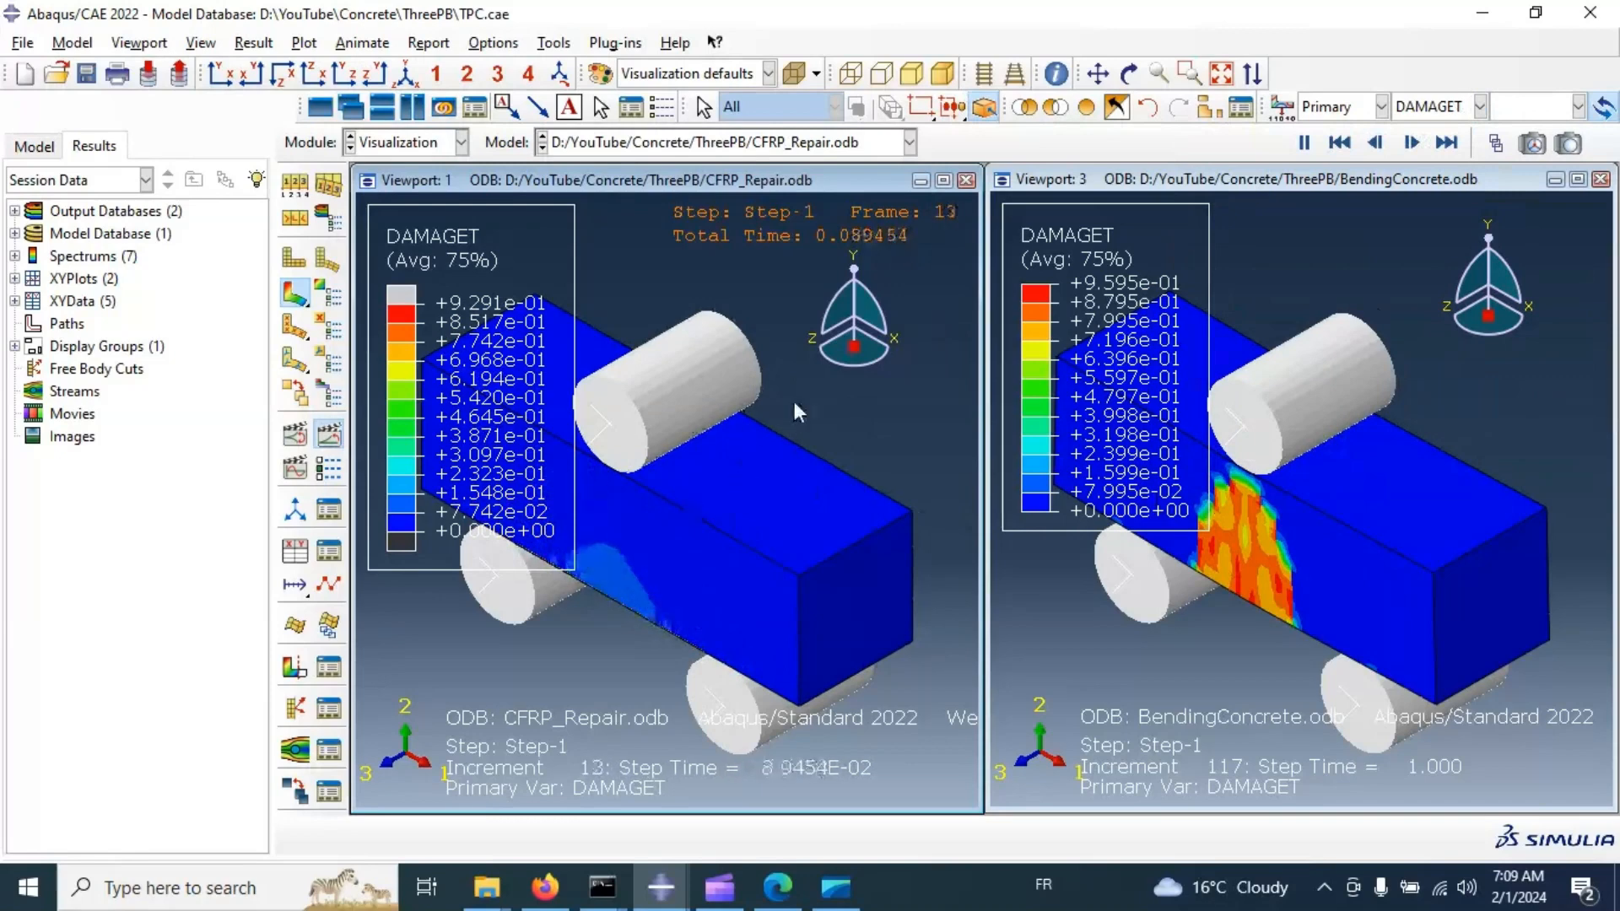
pyautogui.click(328, 434)
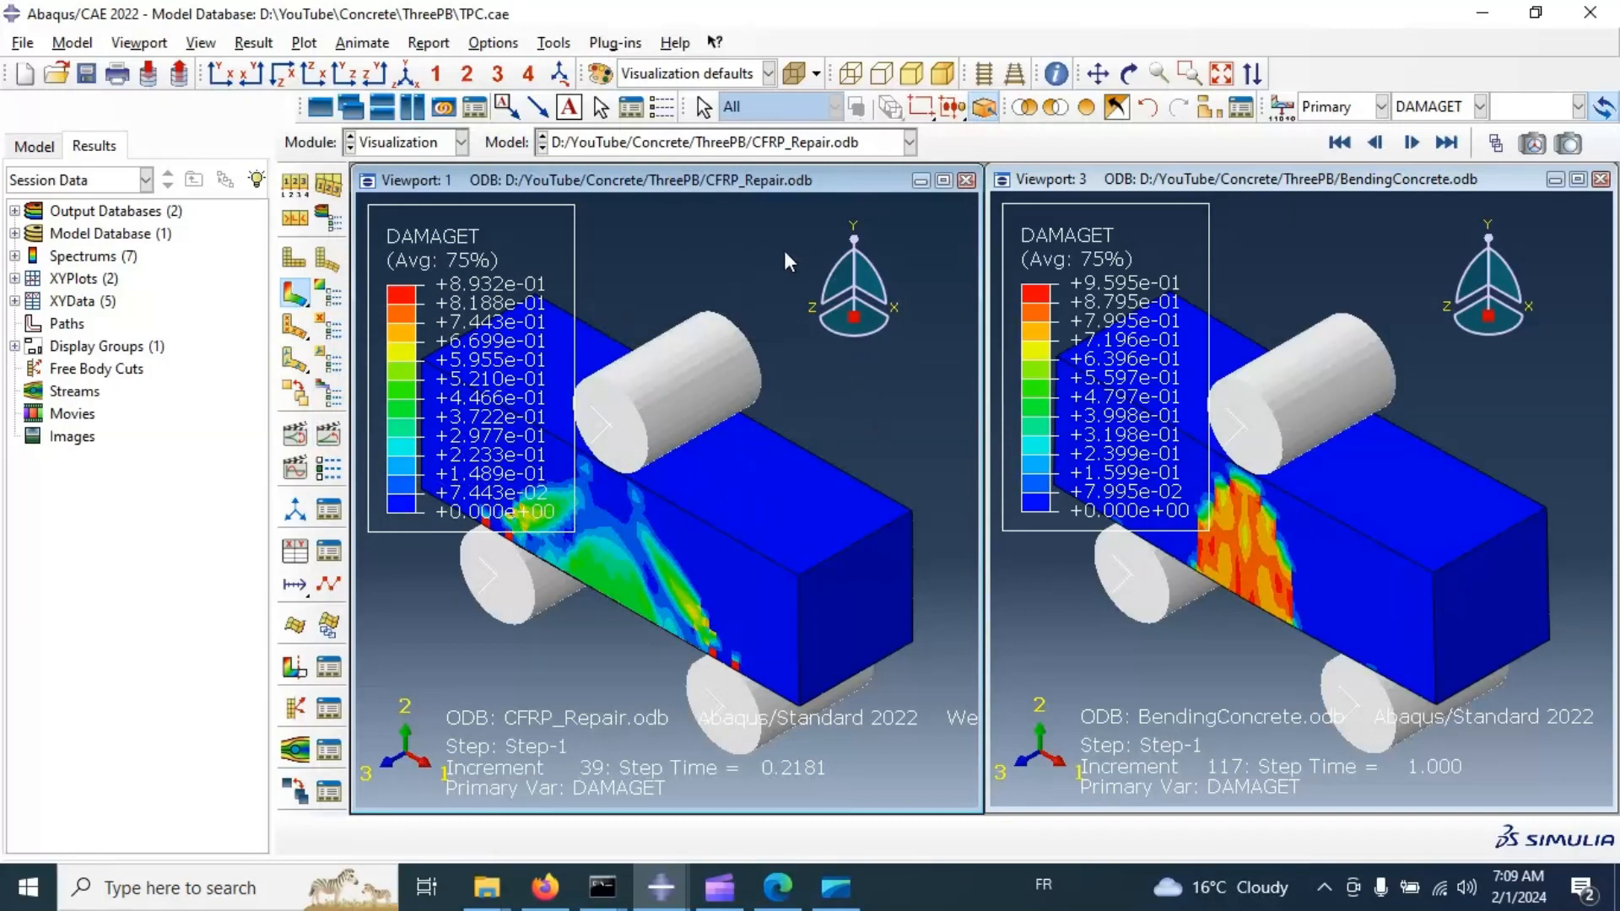
pyautogui.click(297, 553)
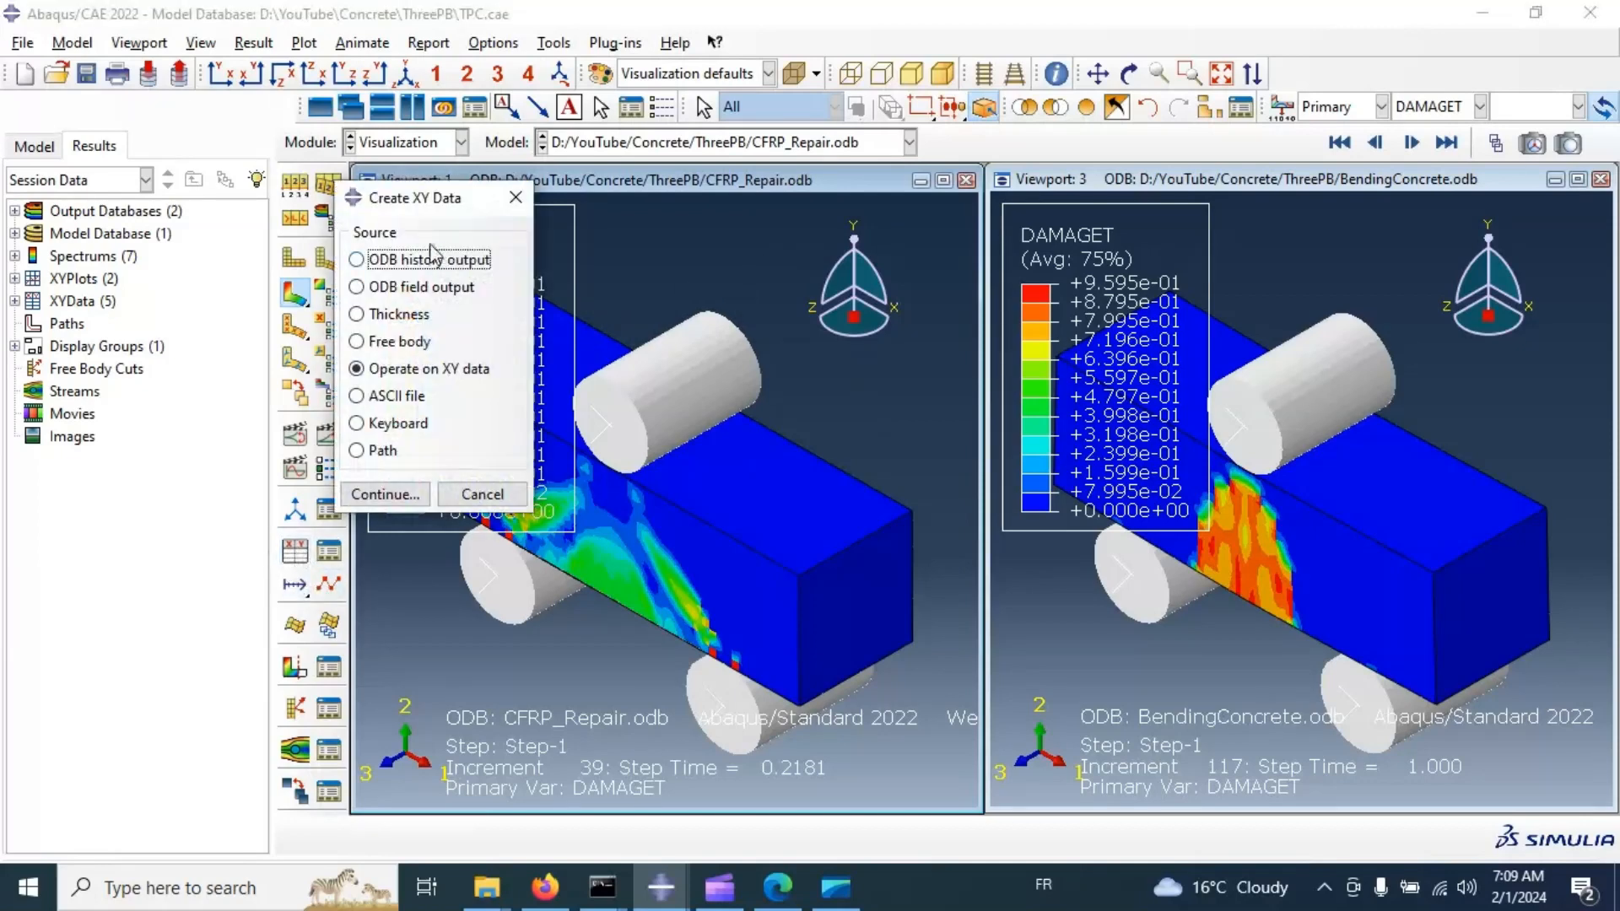
pyautogui.click(416, 493)
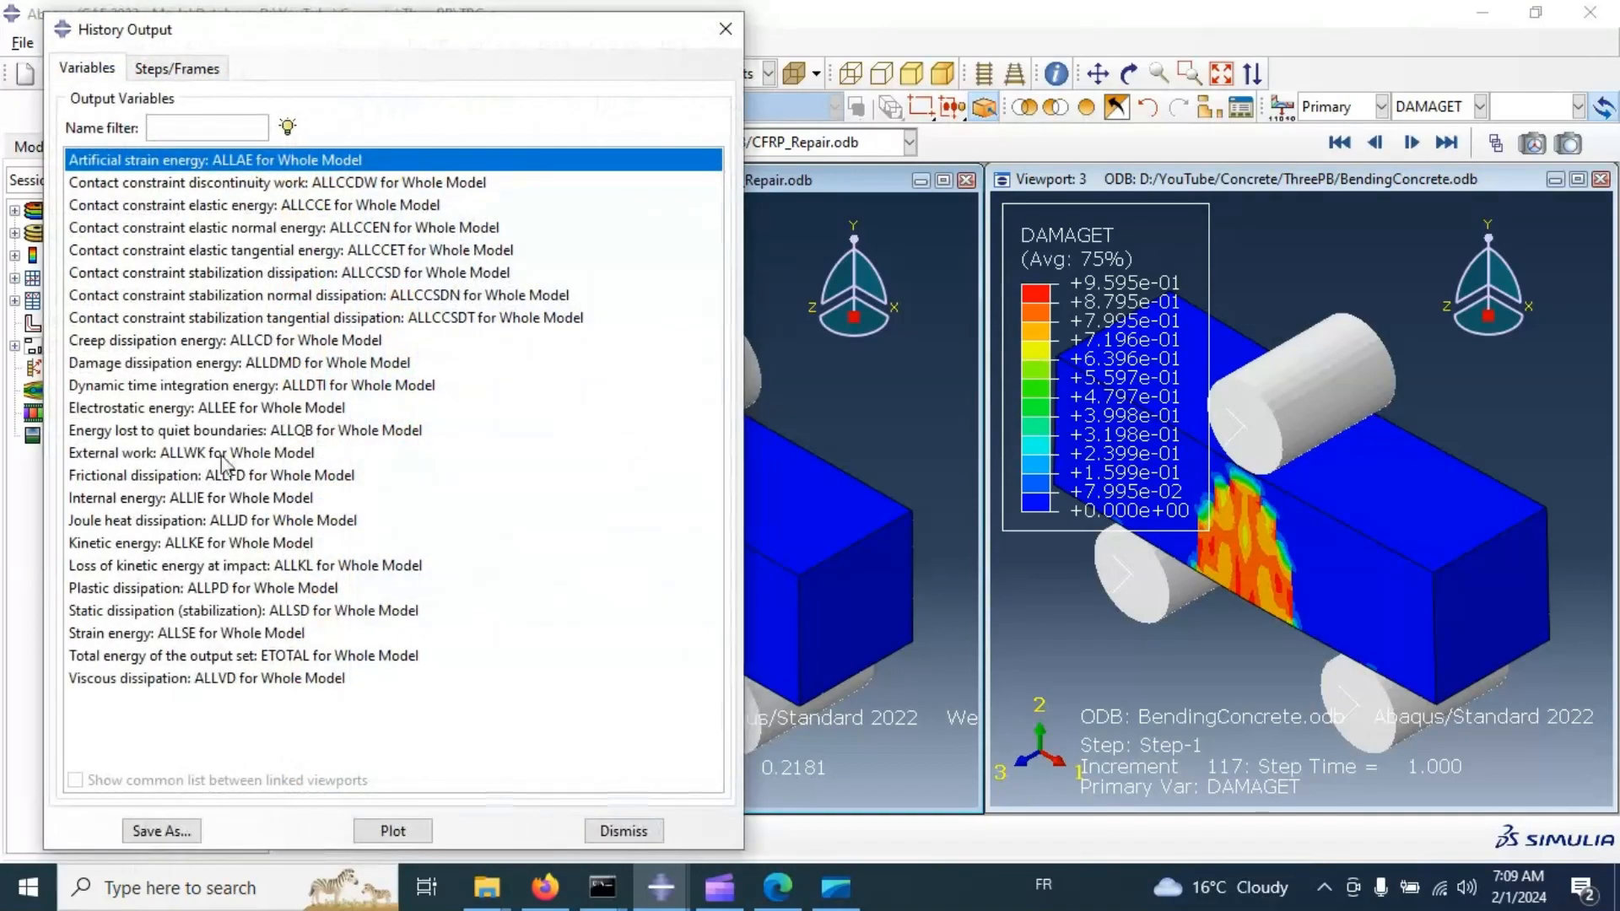
pyautogui.click(725, 29)
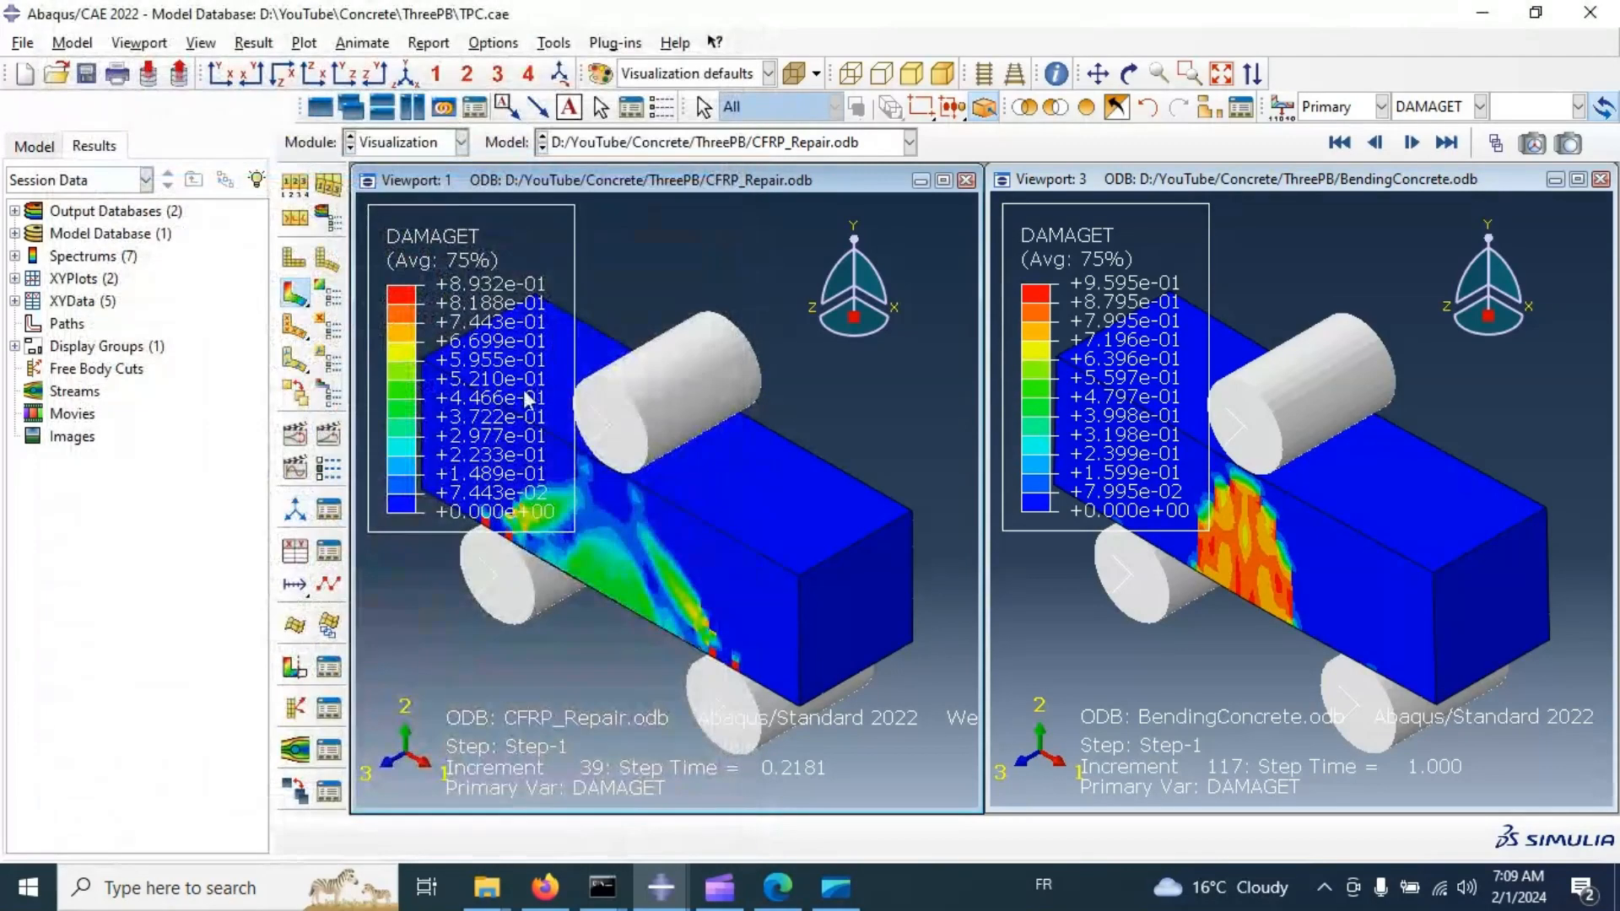
# Start creating XY data from ODB field output for CFRP_Repair with unique nodal RF2 and U2, and go to its node selection.
pyautogui.click(294, 551)
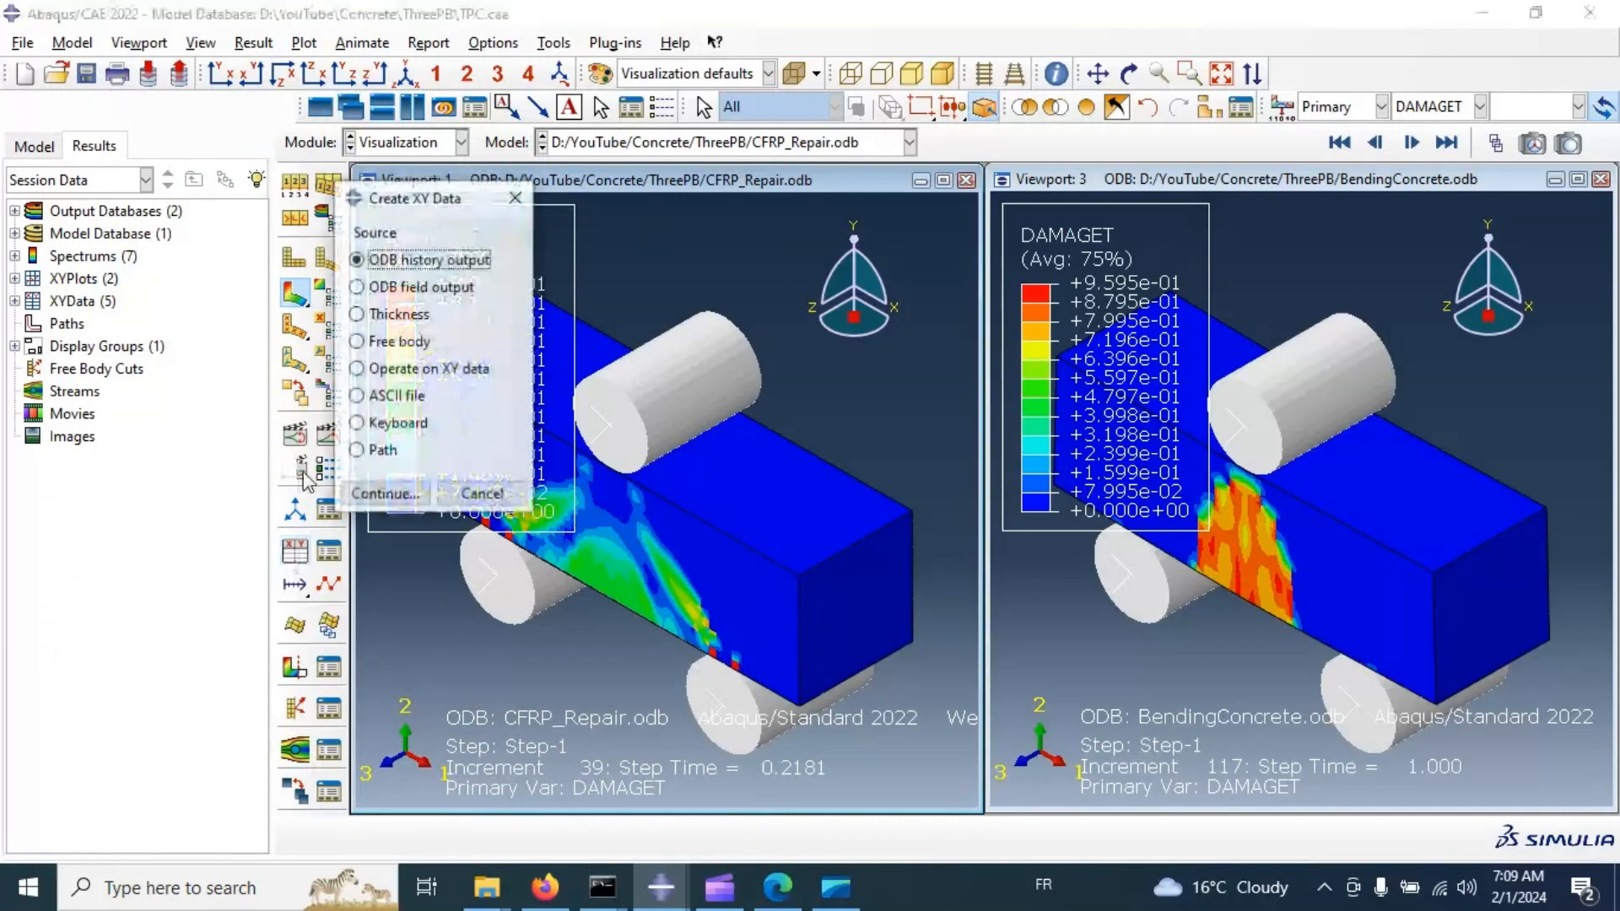
pyautogui.click(356, 287)
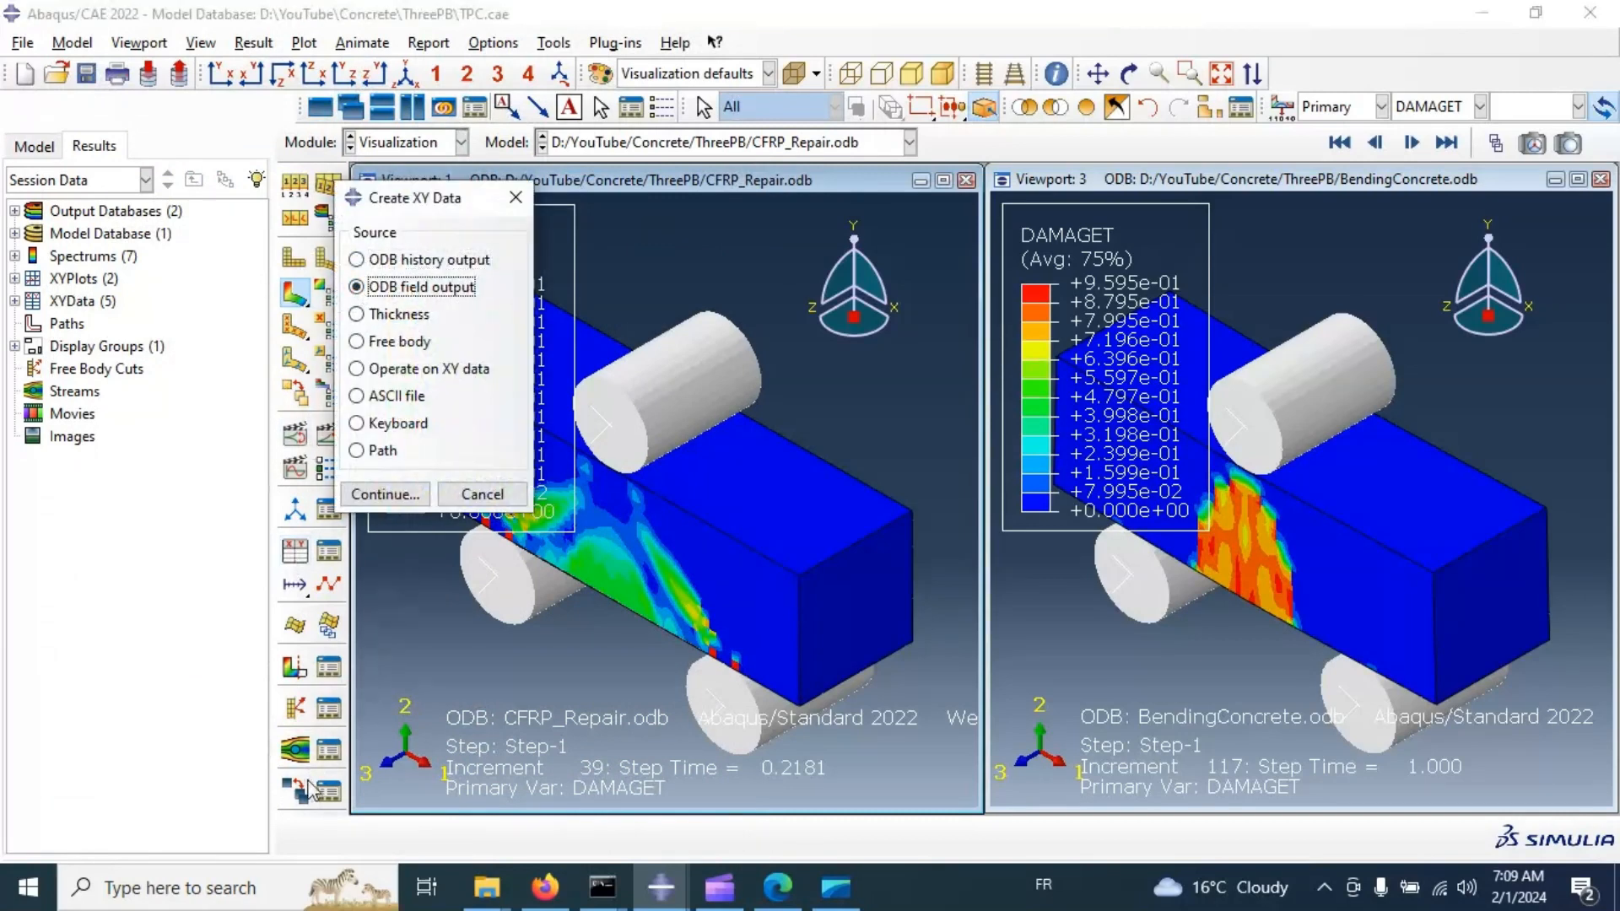
pyautogui.click(384, 494)
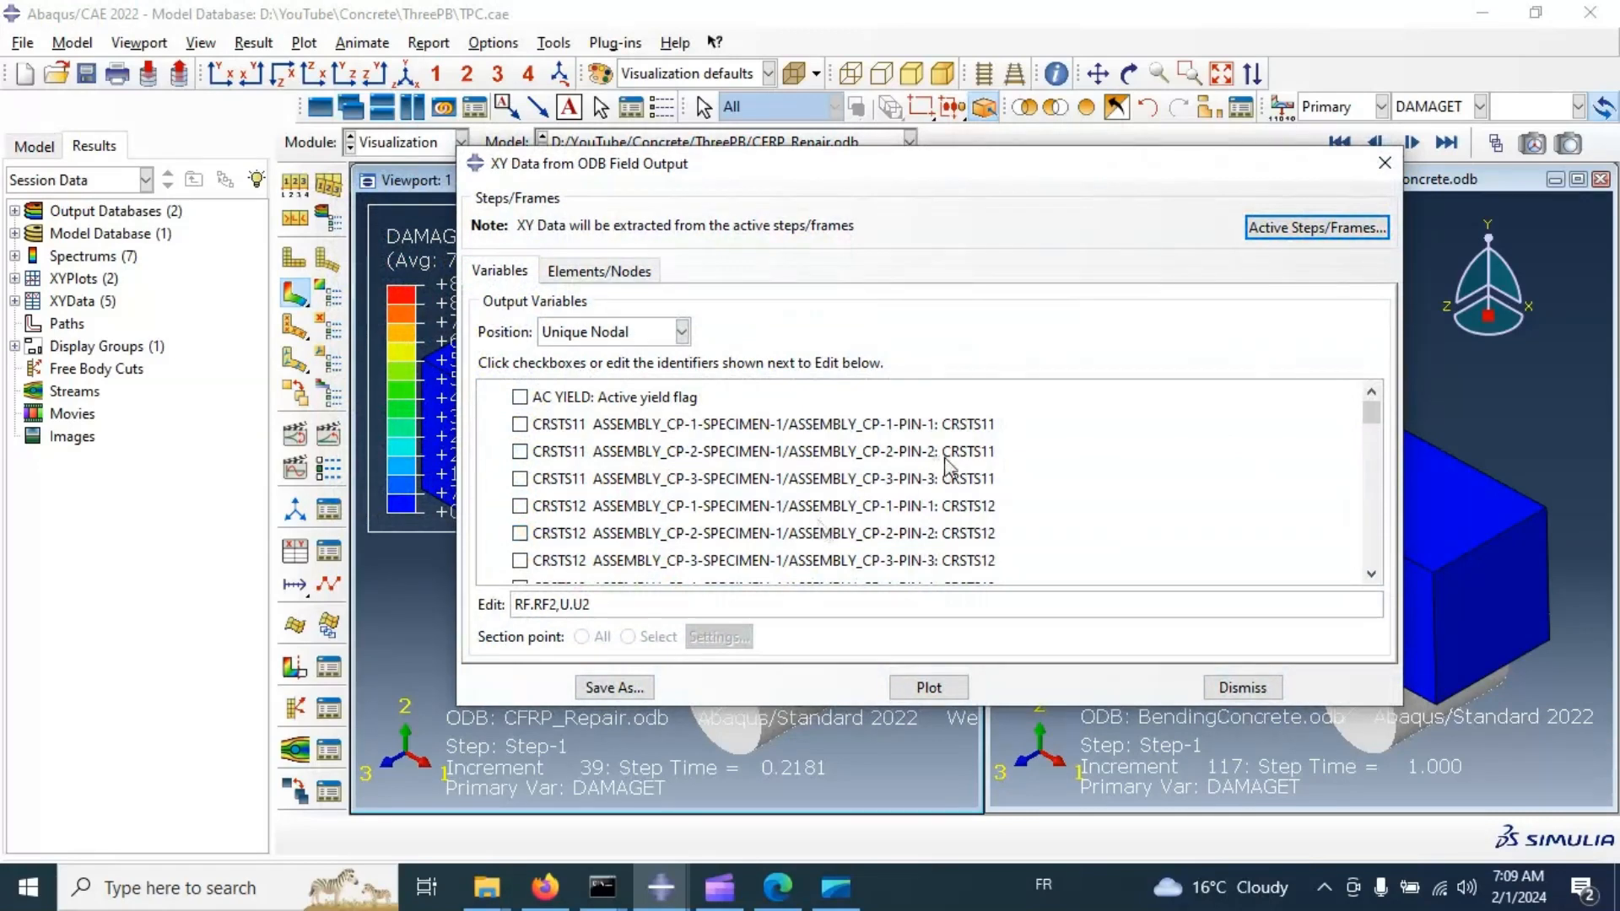
pyautogui.scroll(-7, 996, 460)
pyautogui.scroll(-6, 594, 468)
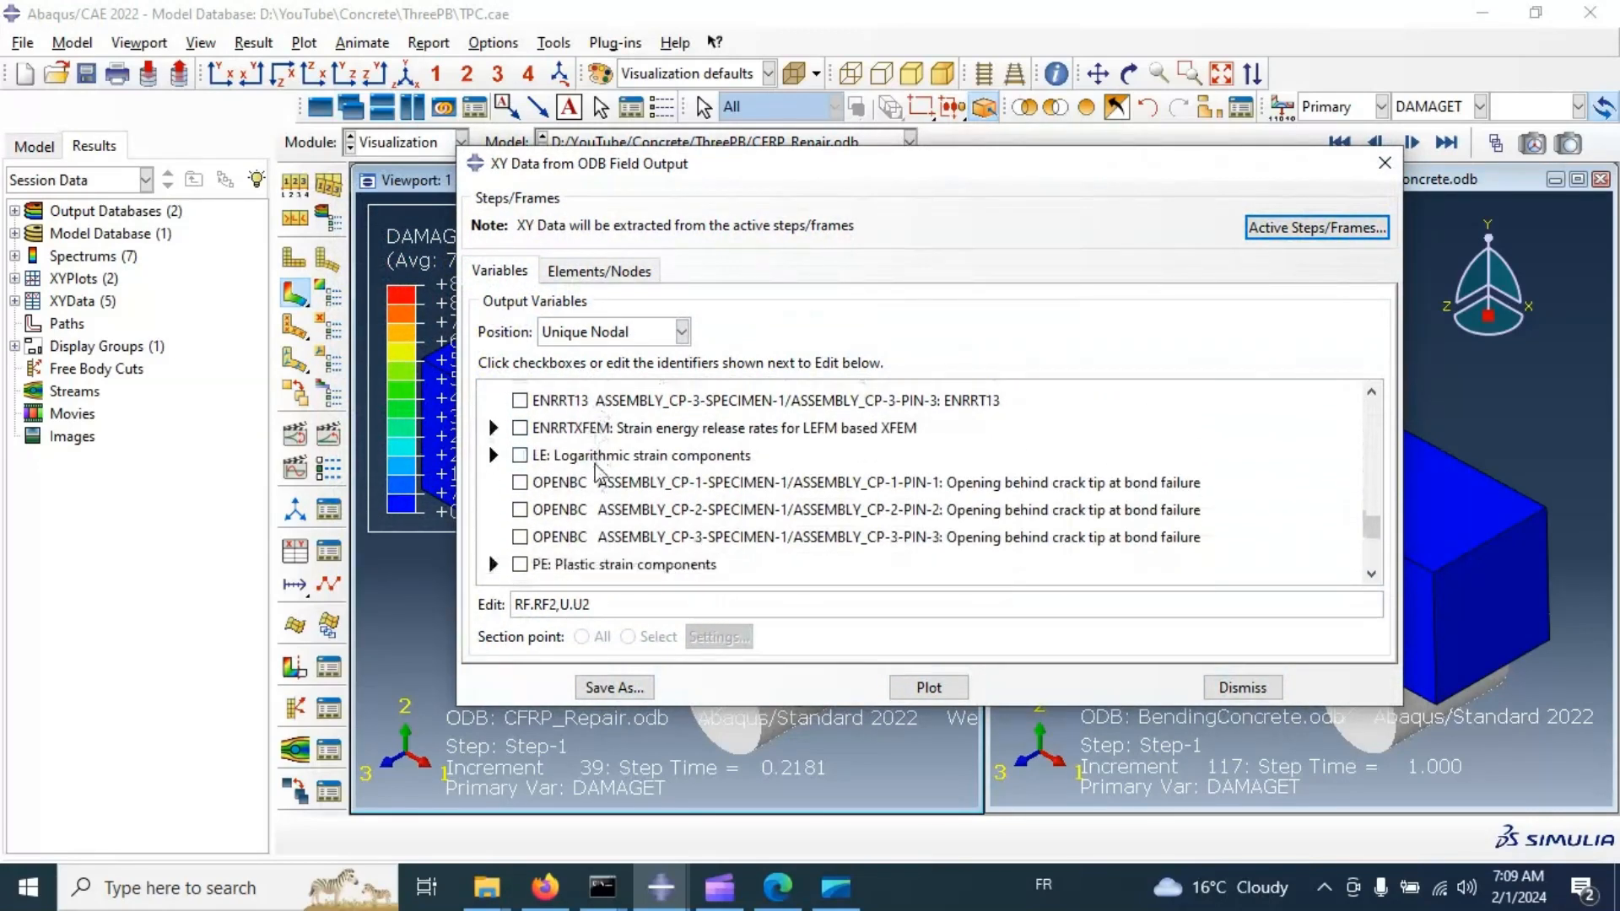
pyautogui.scroll(3, 540, 499)
pyautogui.scroll(-1, 538, 502)
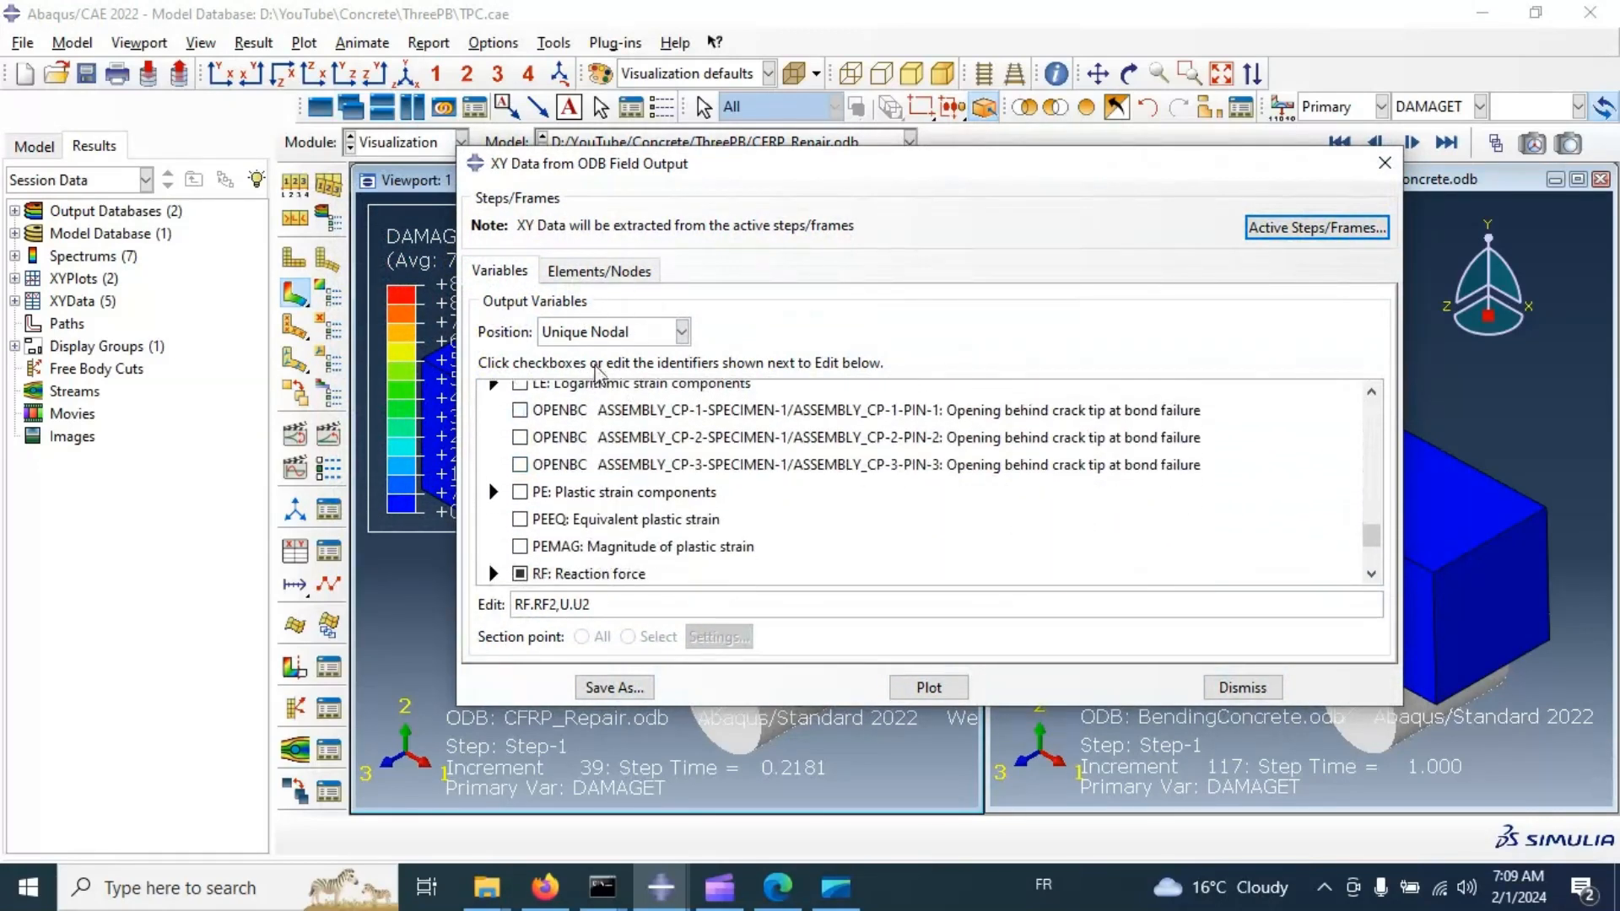
pyautogui.moveTo(600, 605); pyautogui.dragTo(523, 604)
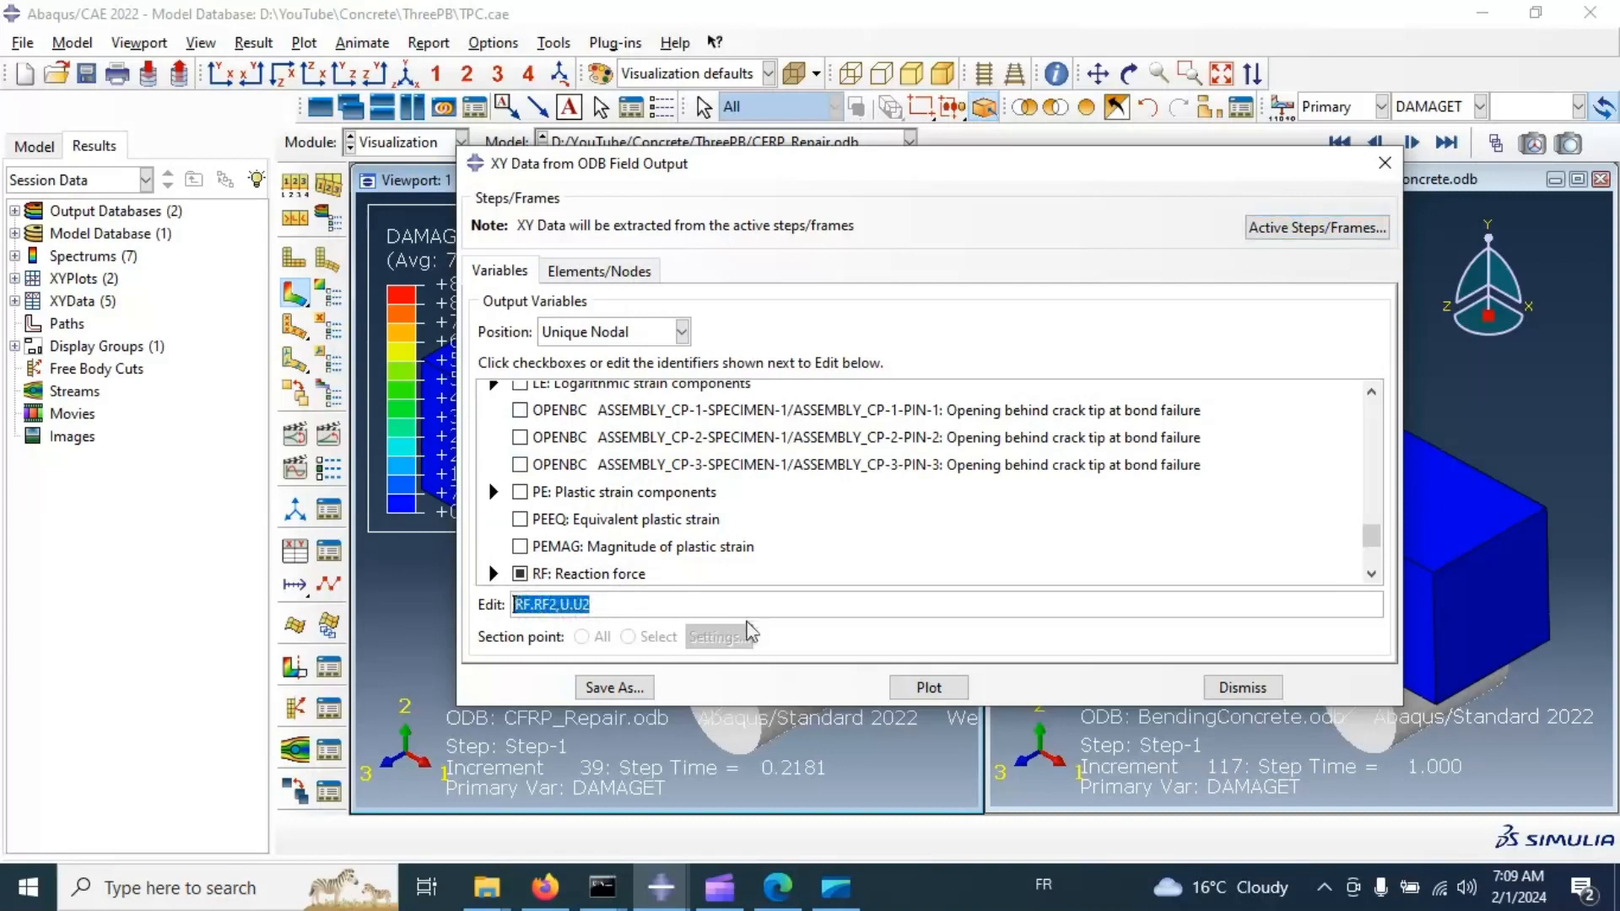
pyautogui.click(606, 270)
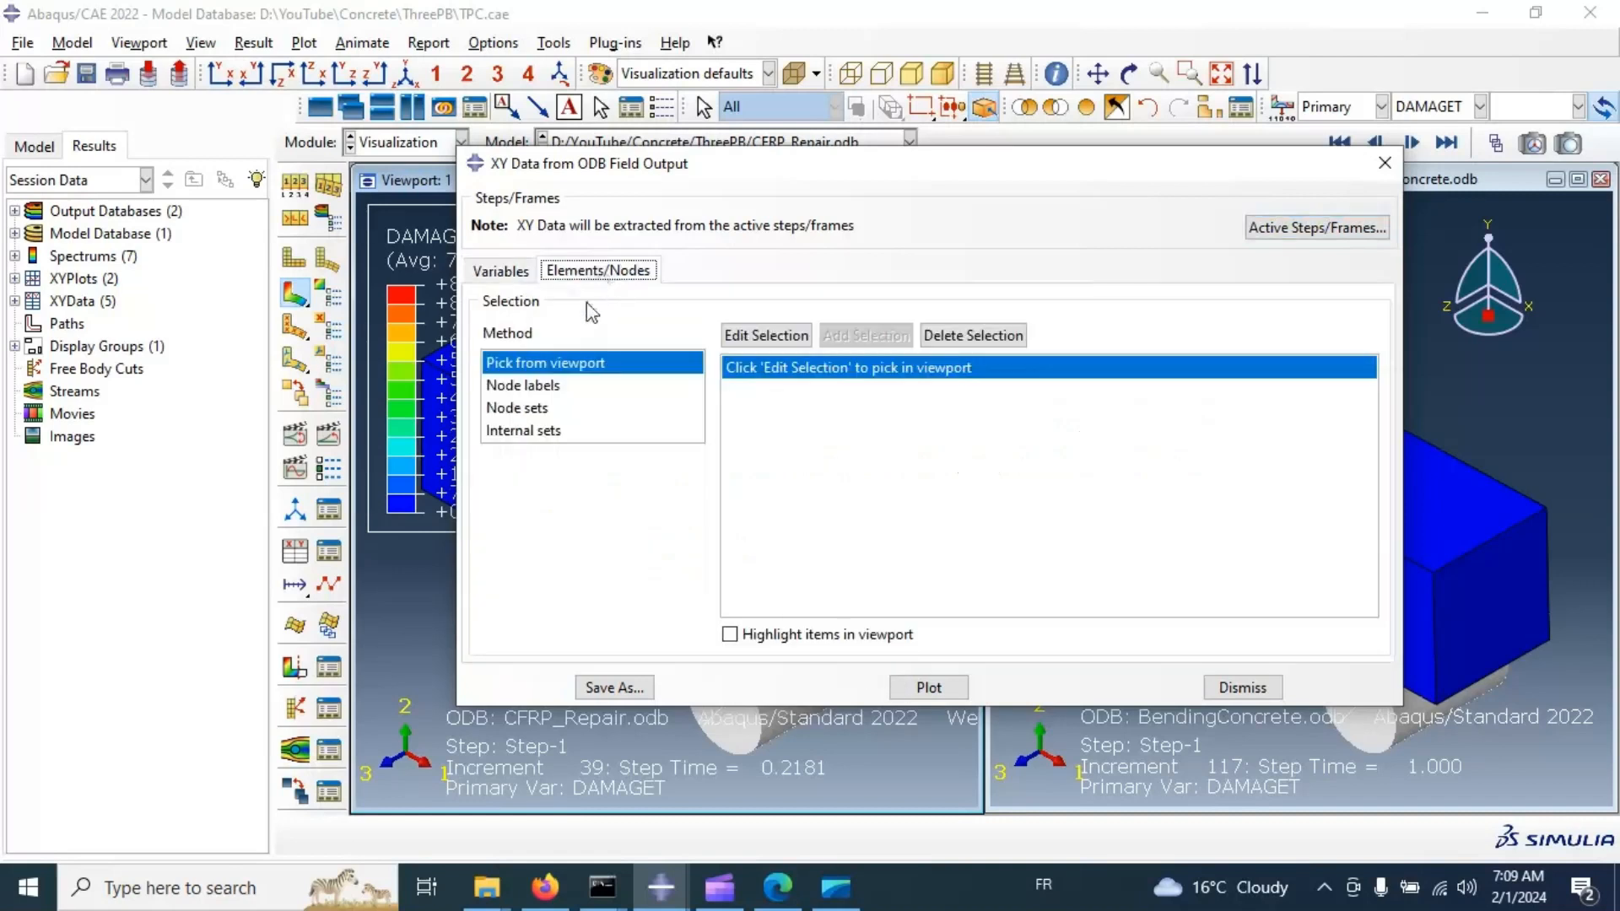
# Try choosing the node set REFERENCE_POINT_PIN-1 as the source and highlight it in the viewport.
pyautogui.click(549, 409)
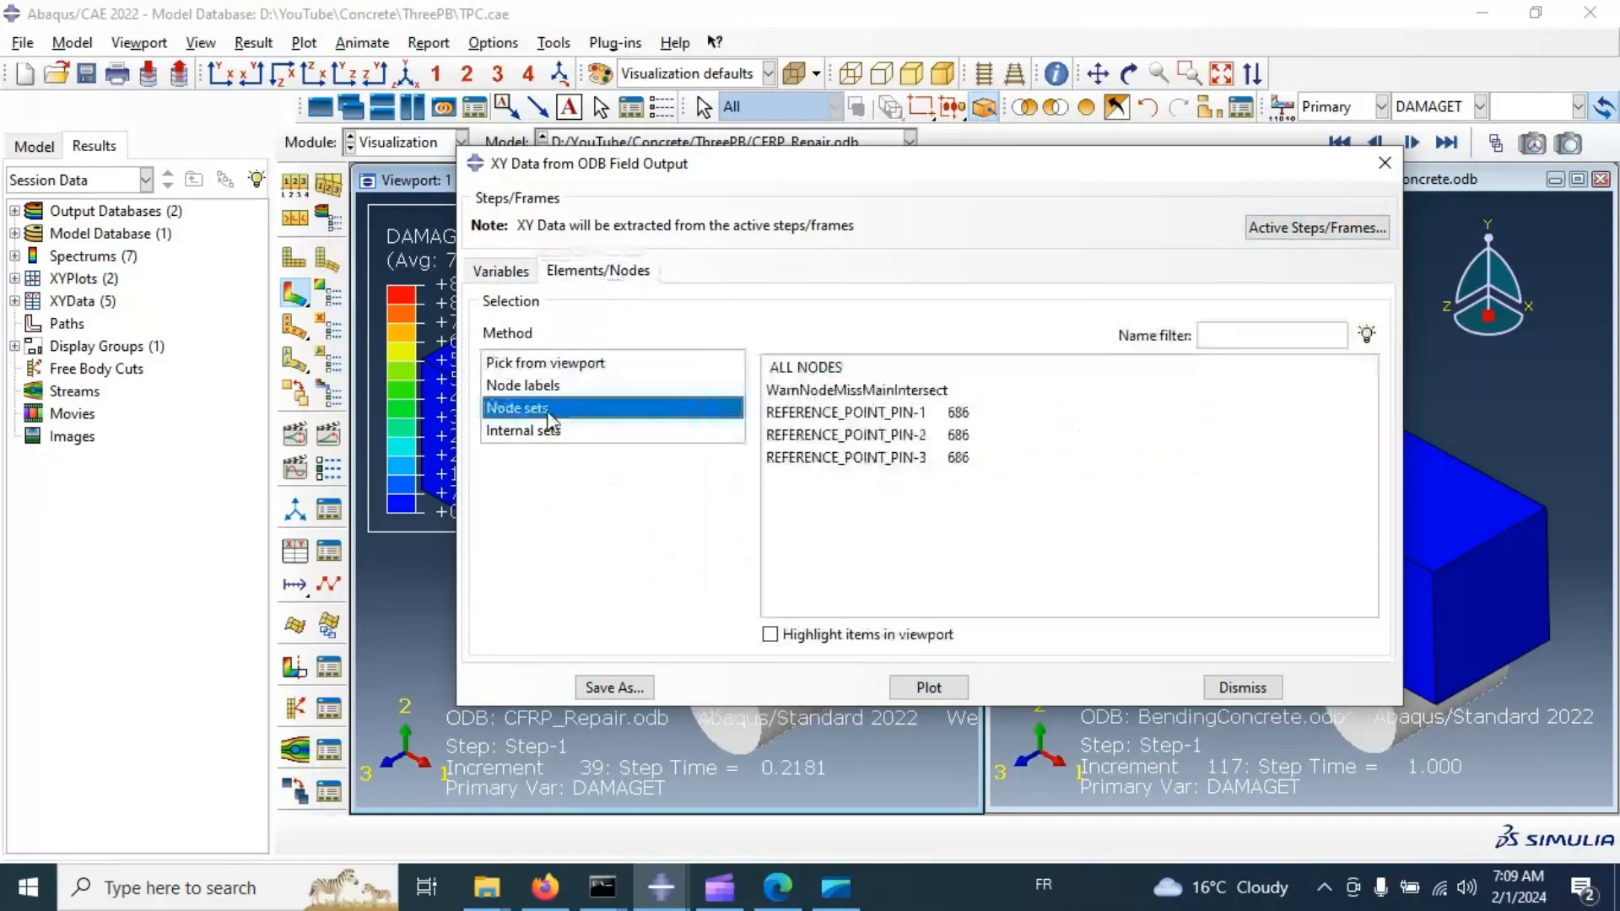
pyautogui.click(841, 415)
pyautogui.moveTo(879, 166); pyautogui.dragTo(1288, 181)
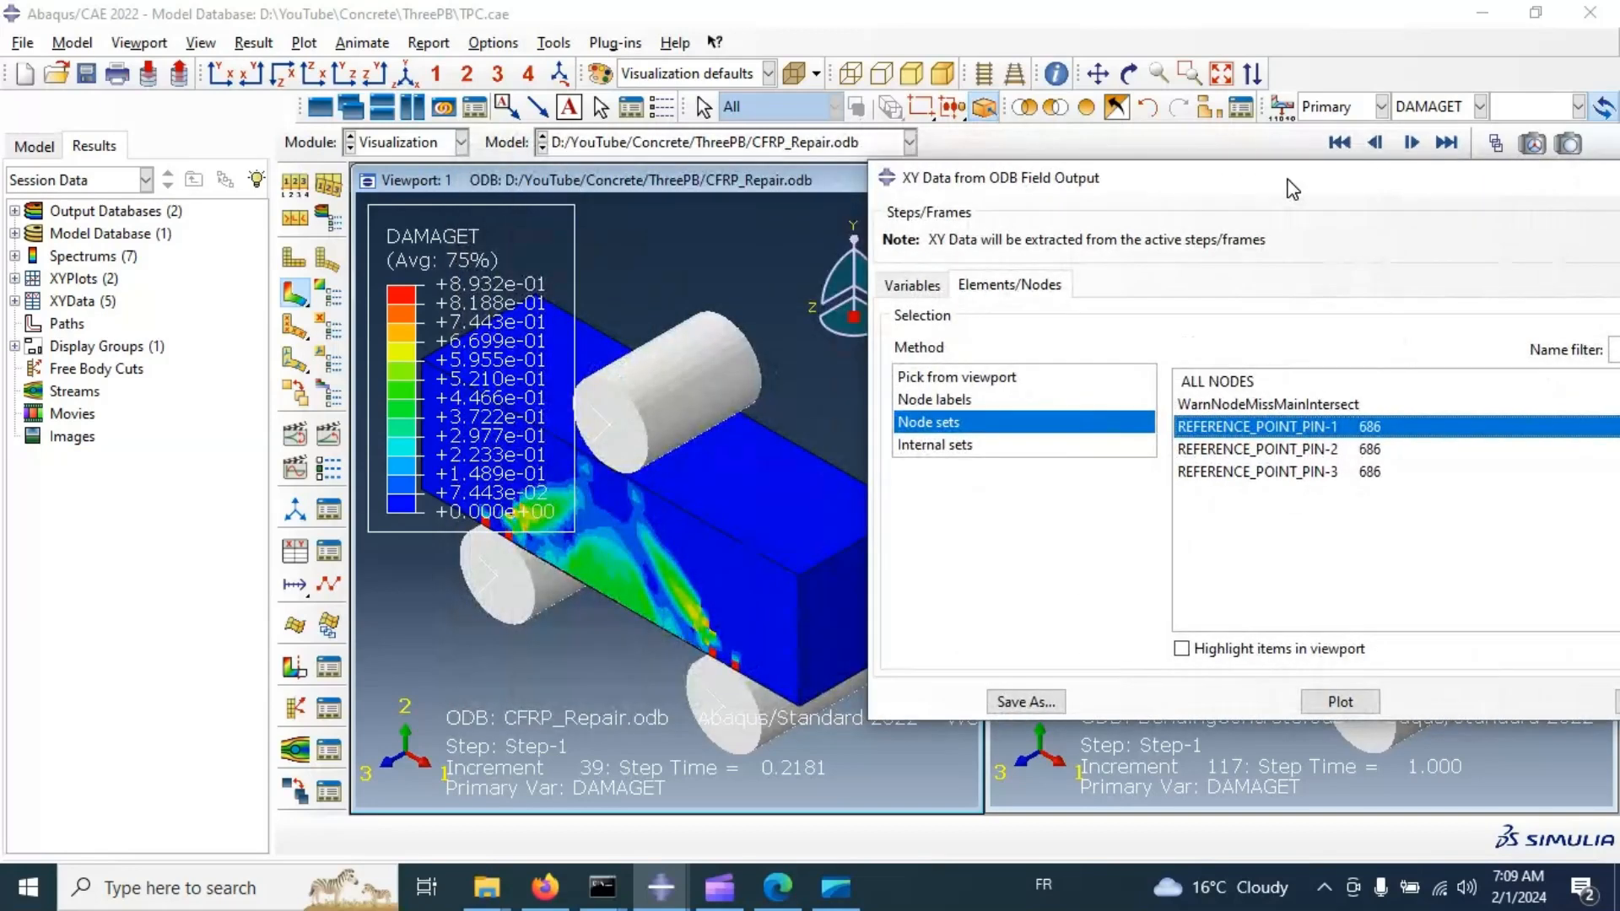
pyautogui.click(1205, 651)
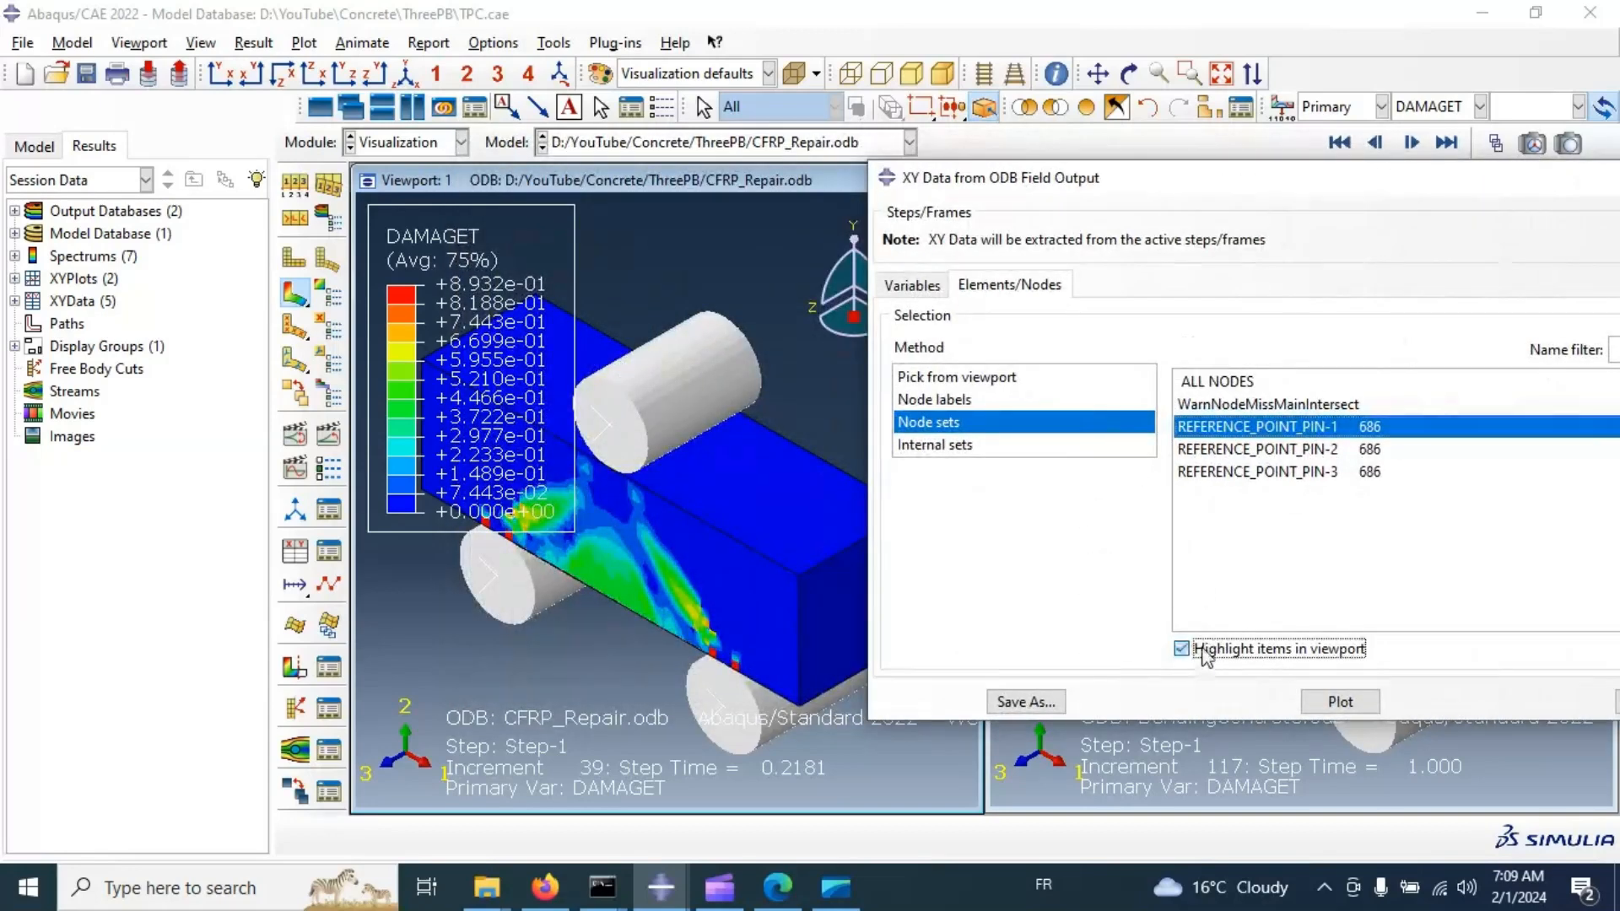
pyautogui.moveTo(1188, 187); pyautogui.dragTo(528, 157)
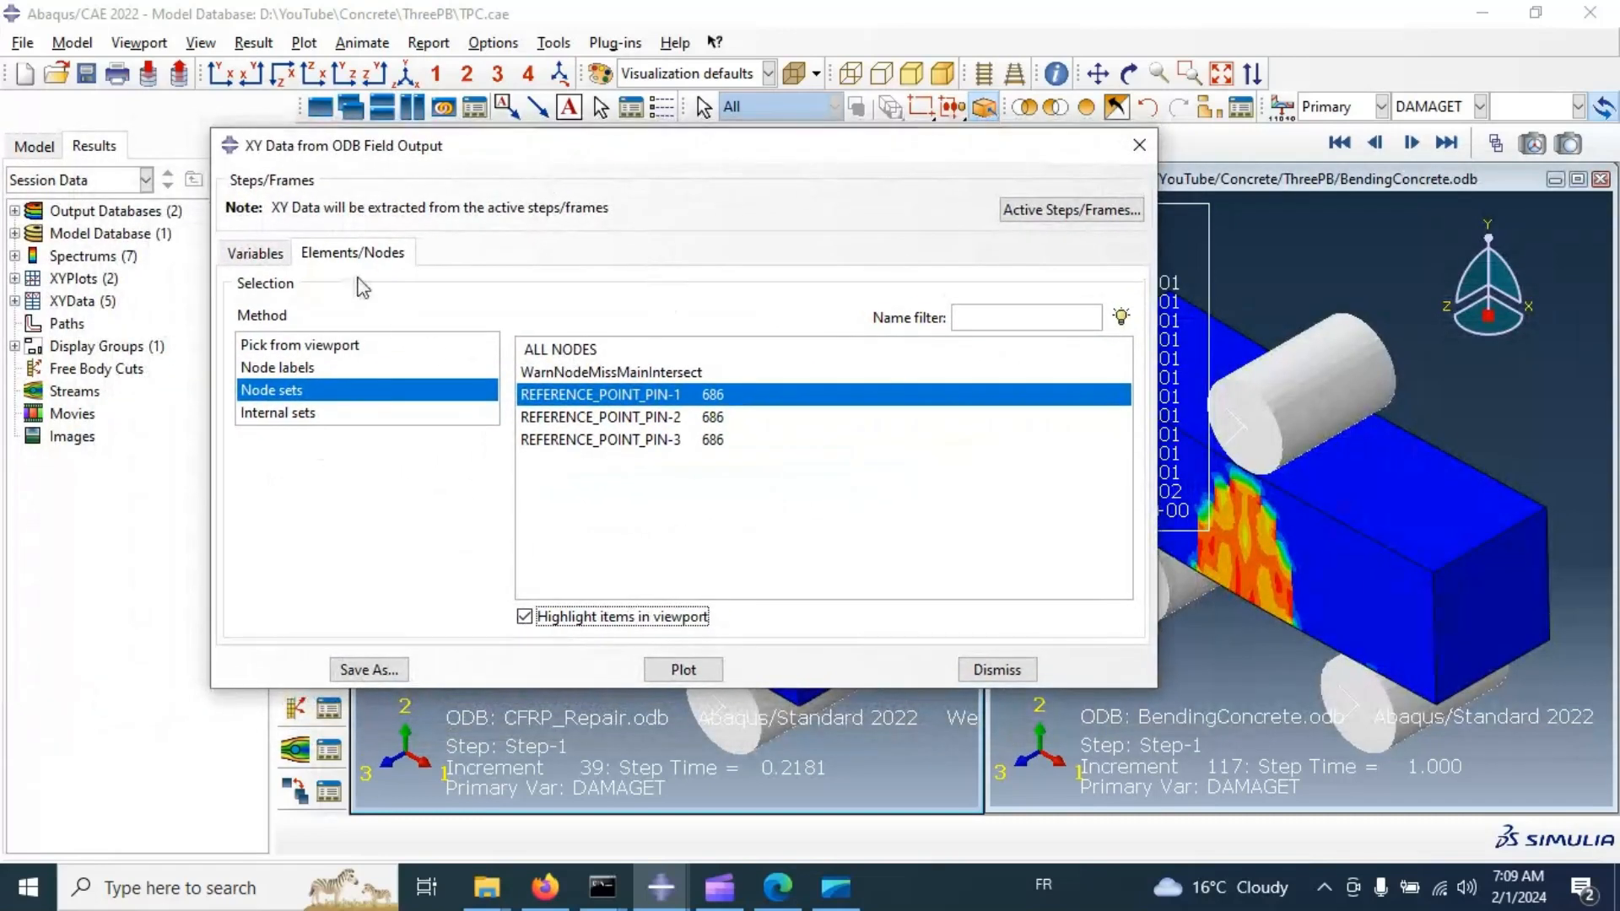
# Pick the upper pin's reference node directly in the CFRP_Repair viewport and plot its RF2 and U2 curves.
pyautogui.click(313, 347)
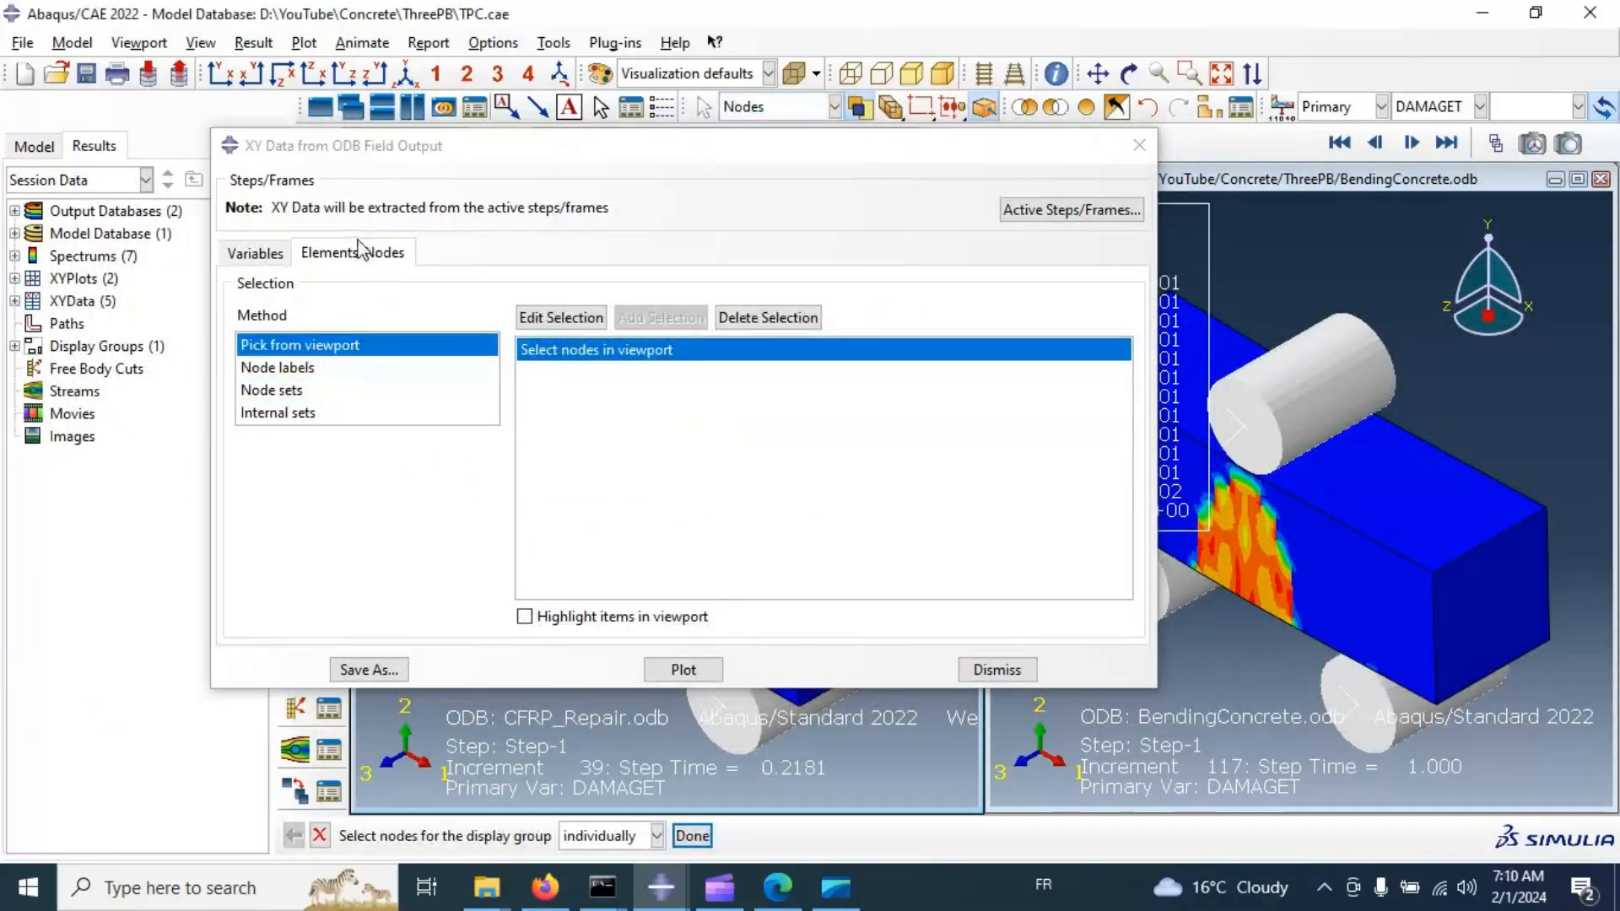
pyautogui.click(550, 319)
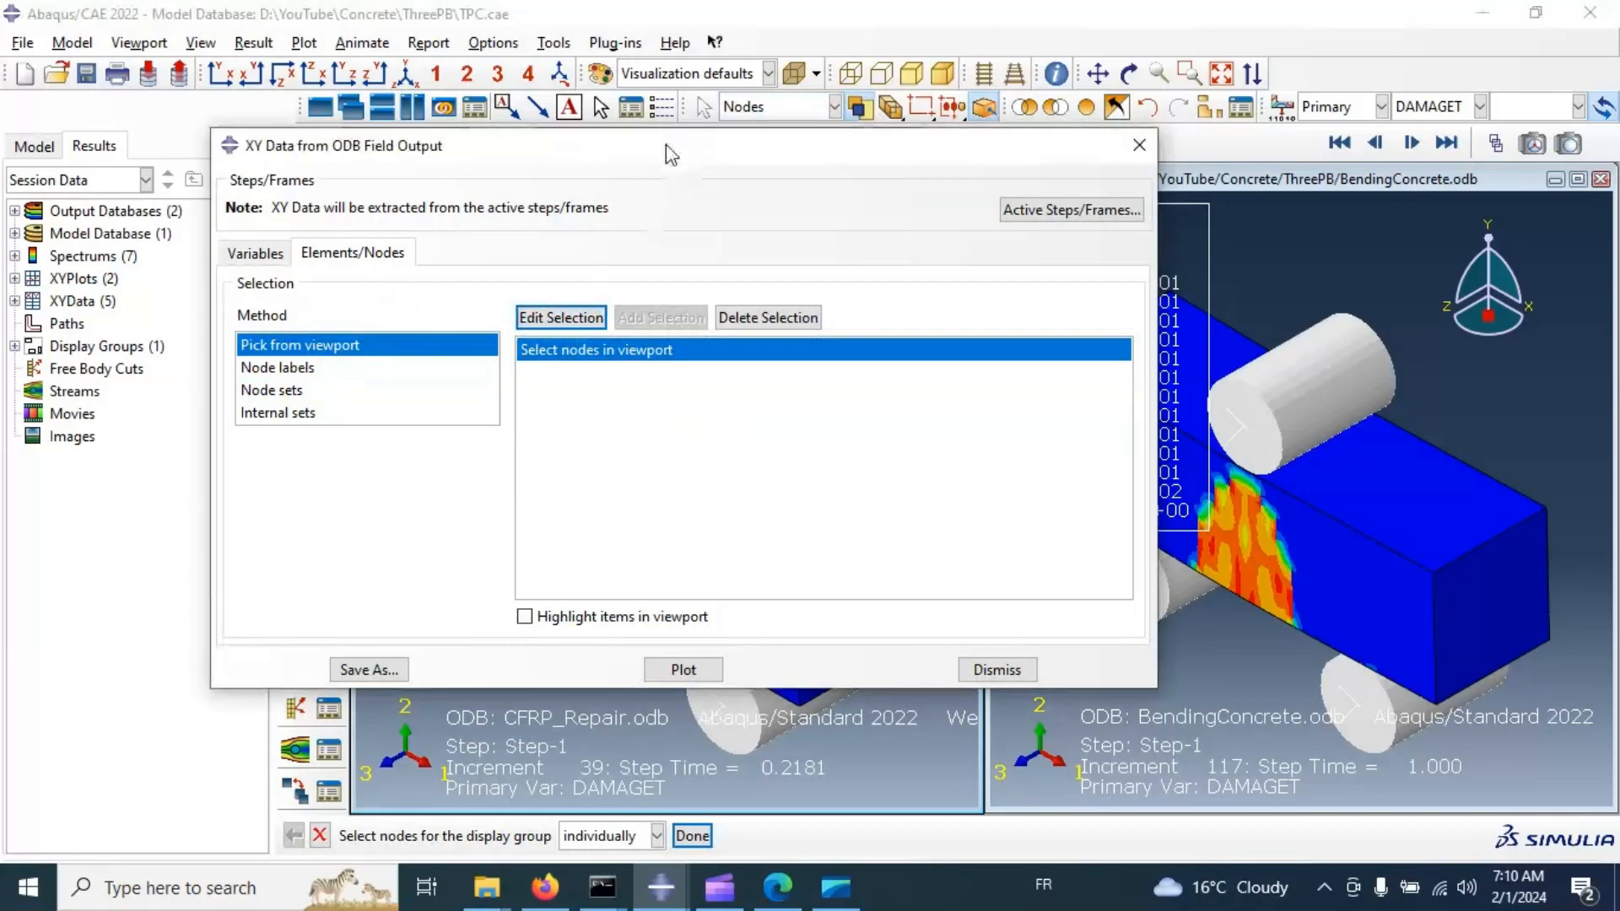
pyautogui.moveTo(671, 154); pyautogui.dragTo(1185, 163)
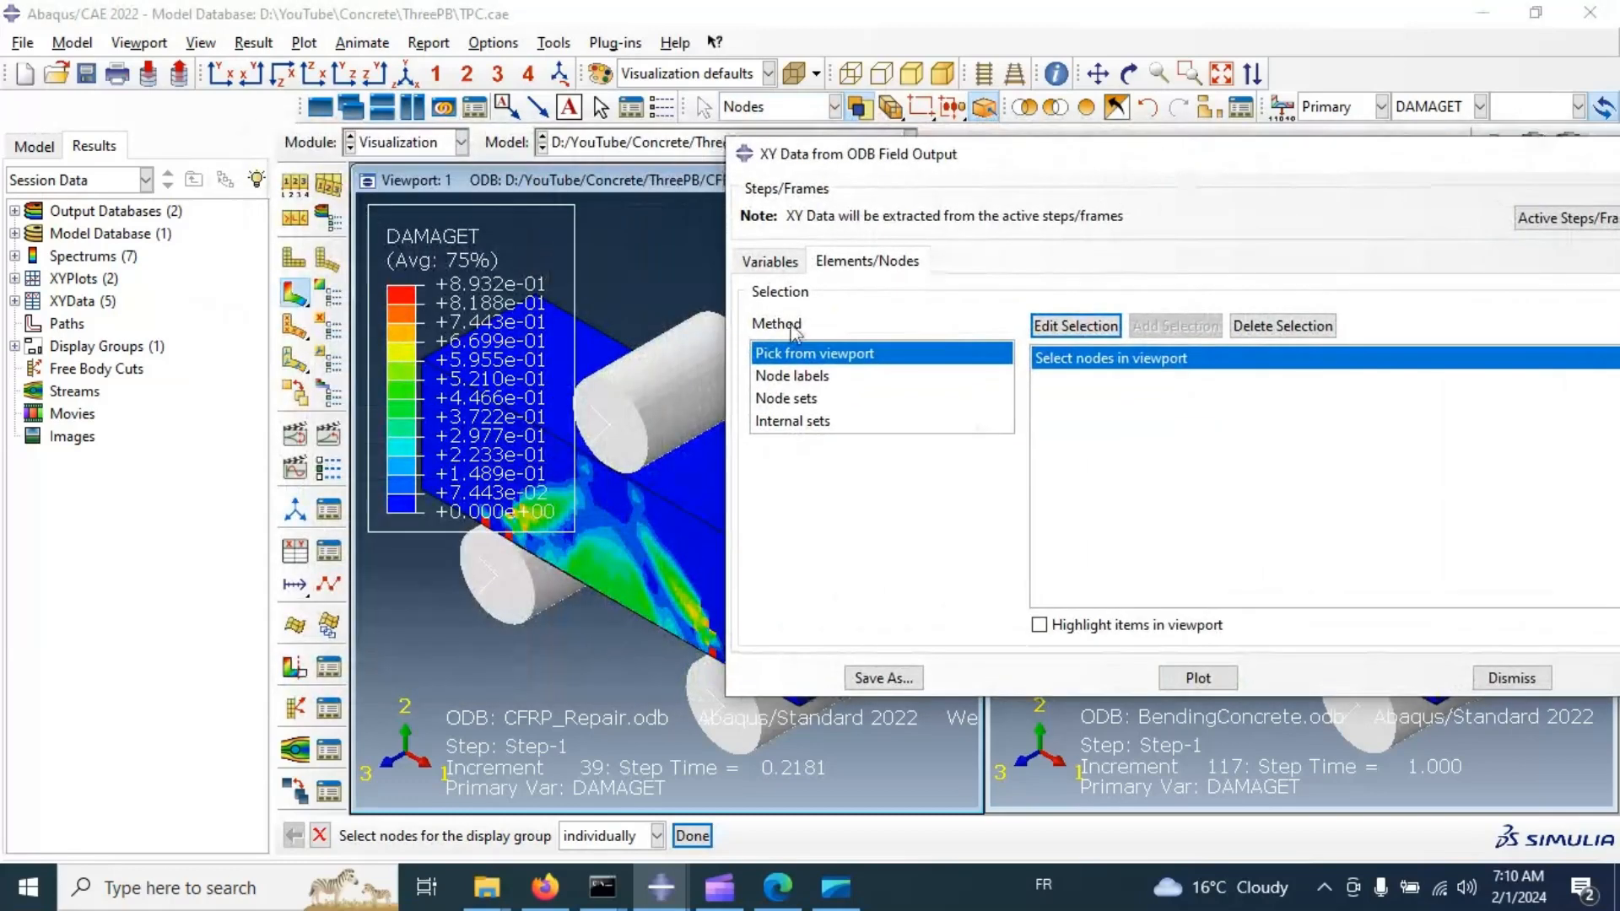
pyautogui.click(607, 427)
pyautogui.click(1203, 685)
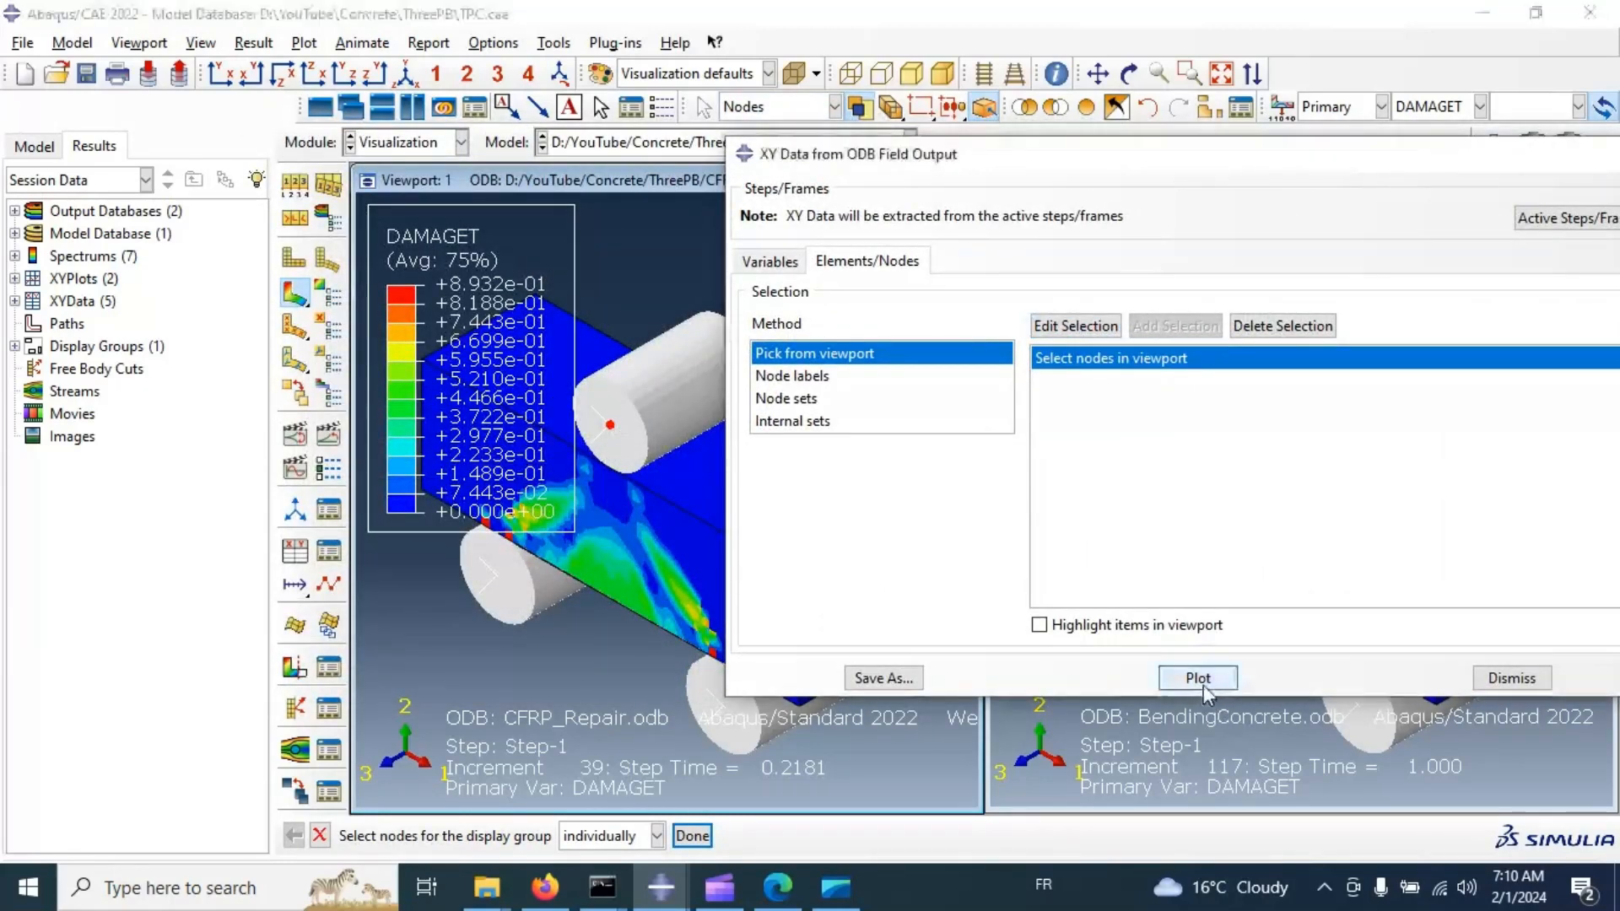
pyautogui.click(1203, 685)
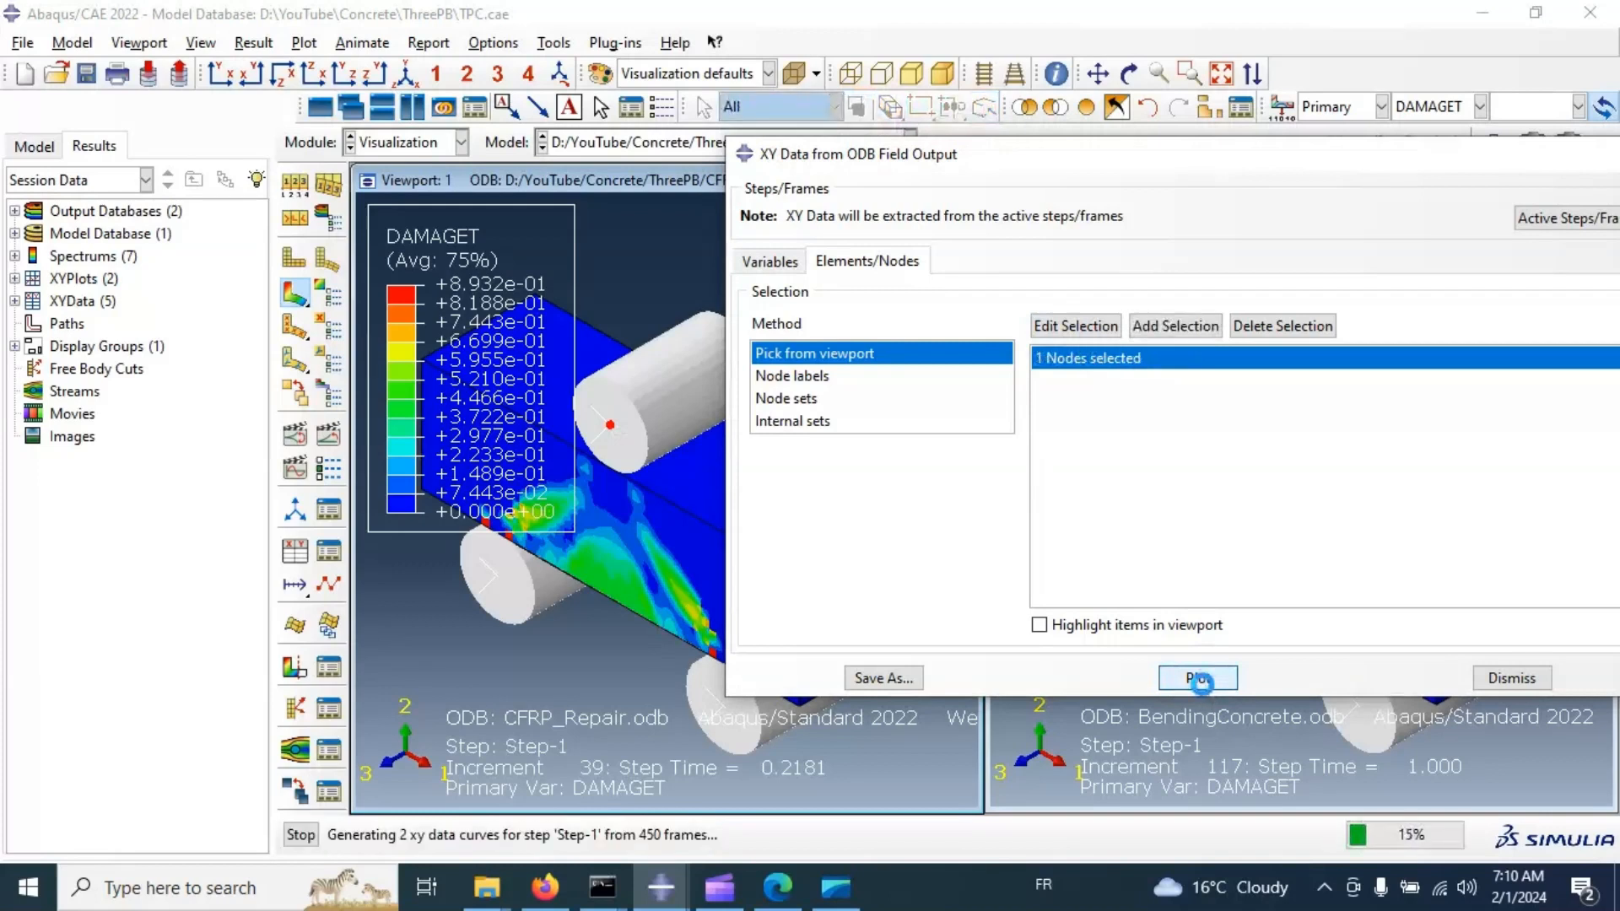
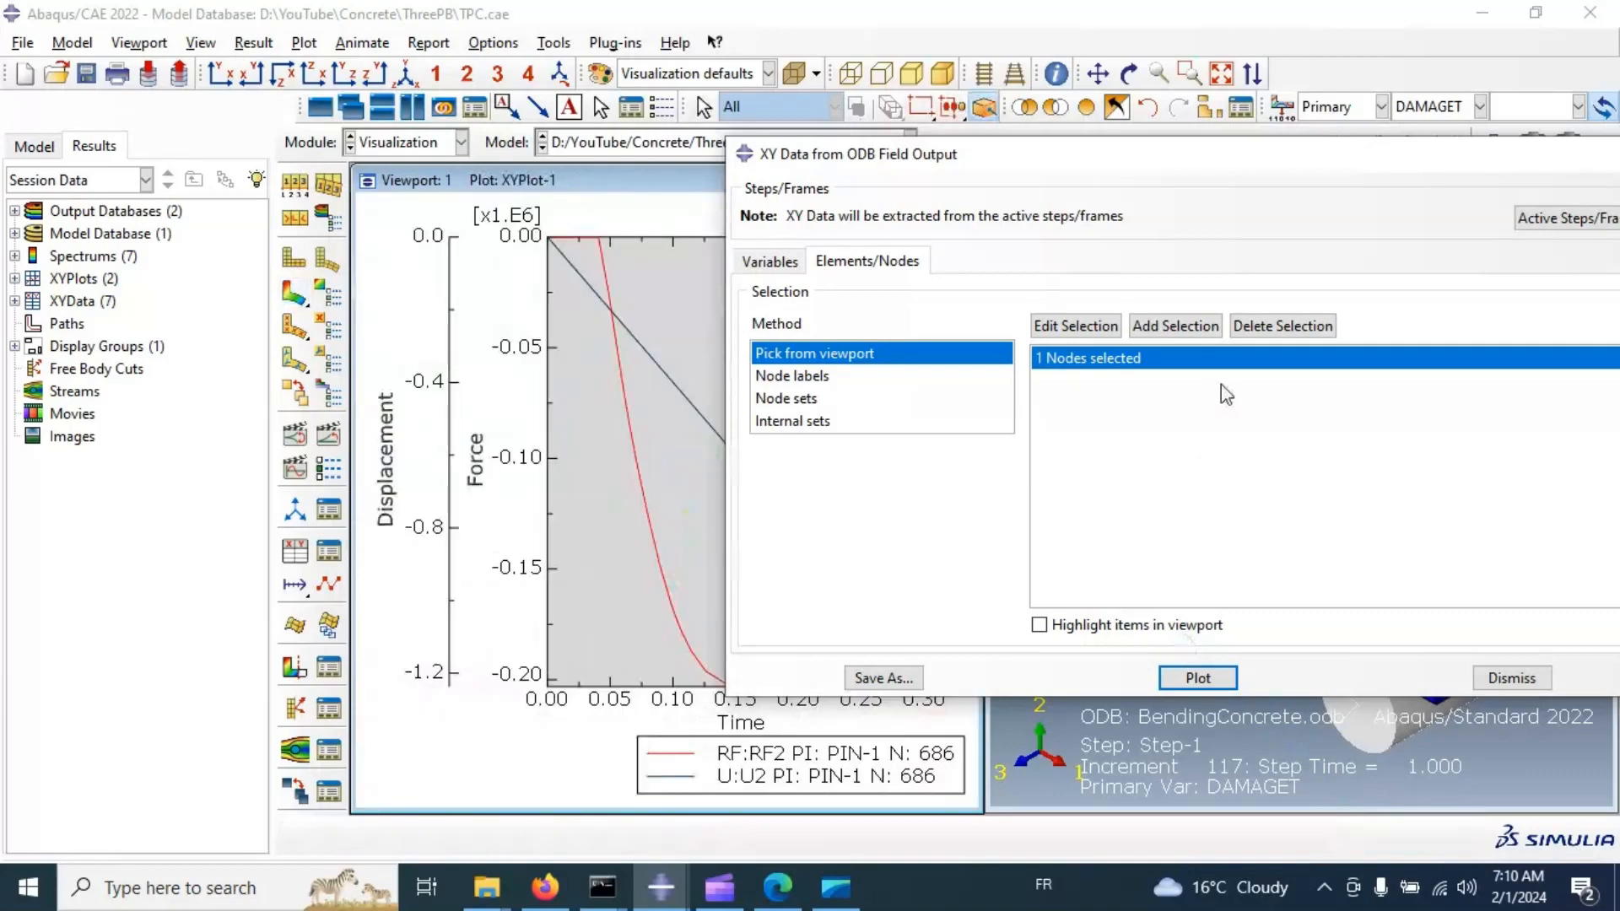
pyautogui.moveTo(1464, 153); pyautogui.dragTo(1055, 109)
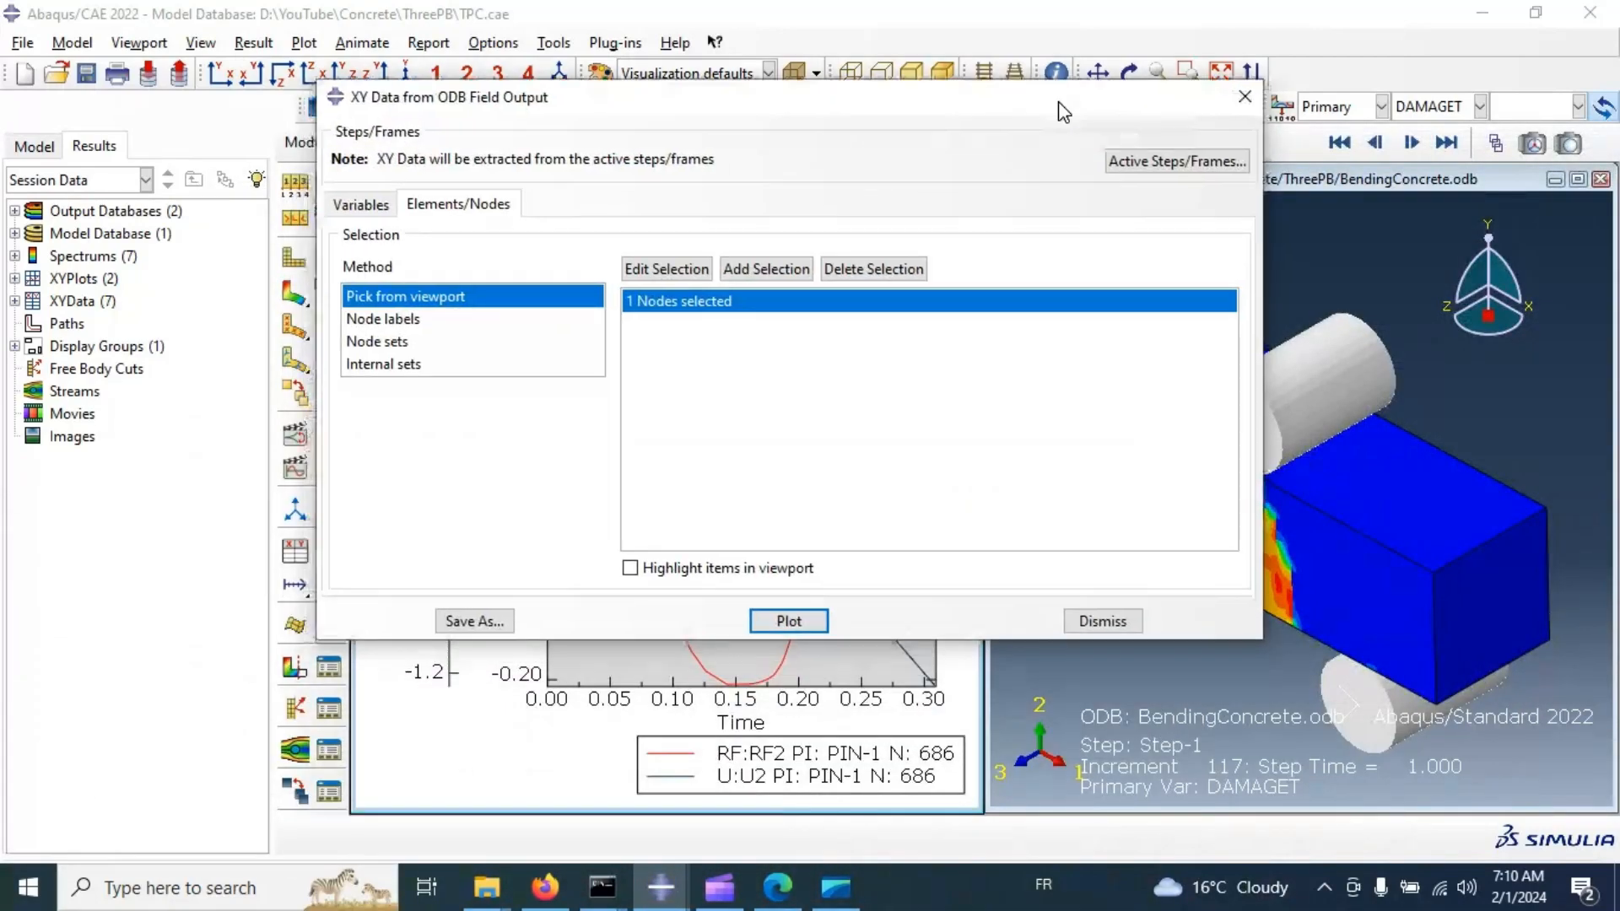
pyautogui.click(1244, 106)
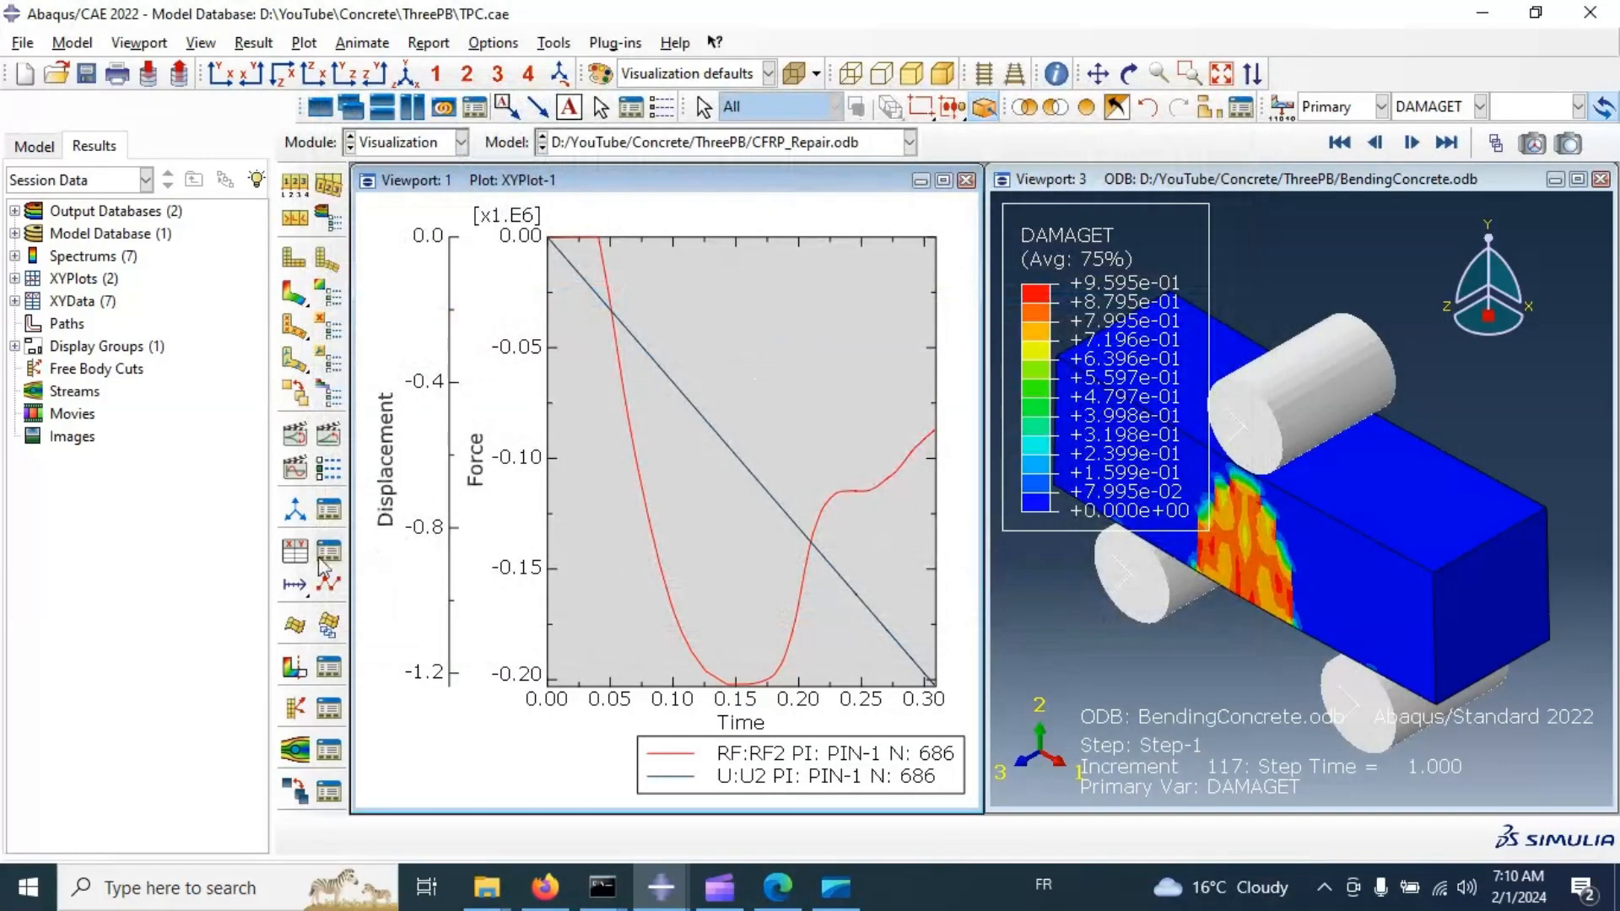
# Operate on the XY data to plot combine(U2, RF2) for PIN-1 node 686 as a force-displacement curve.
pyautogui.click(328, 553)
pyautogui.click(426, 371)
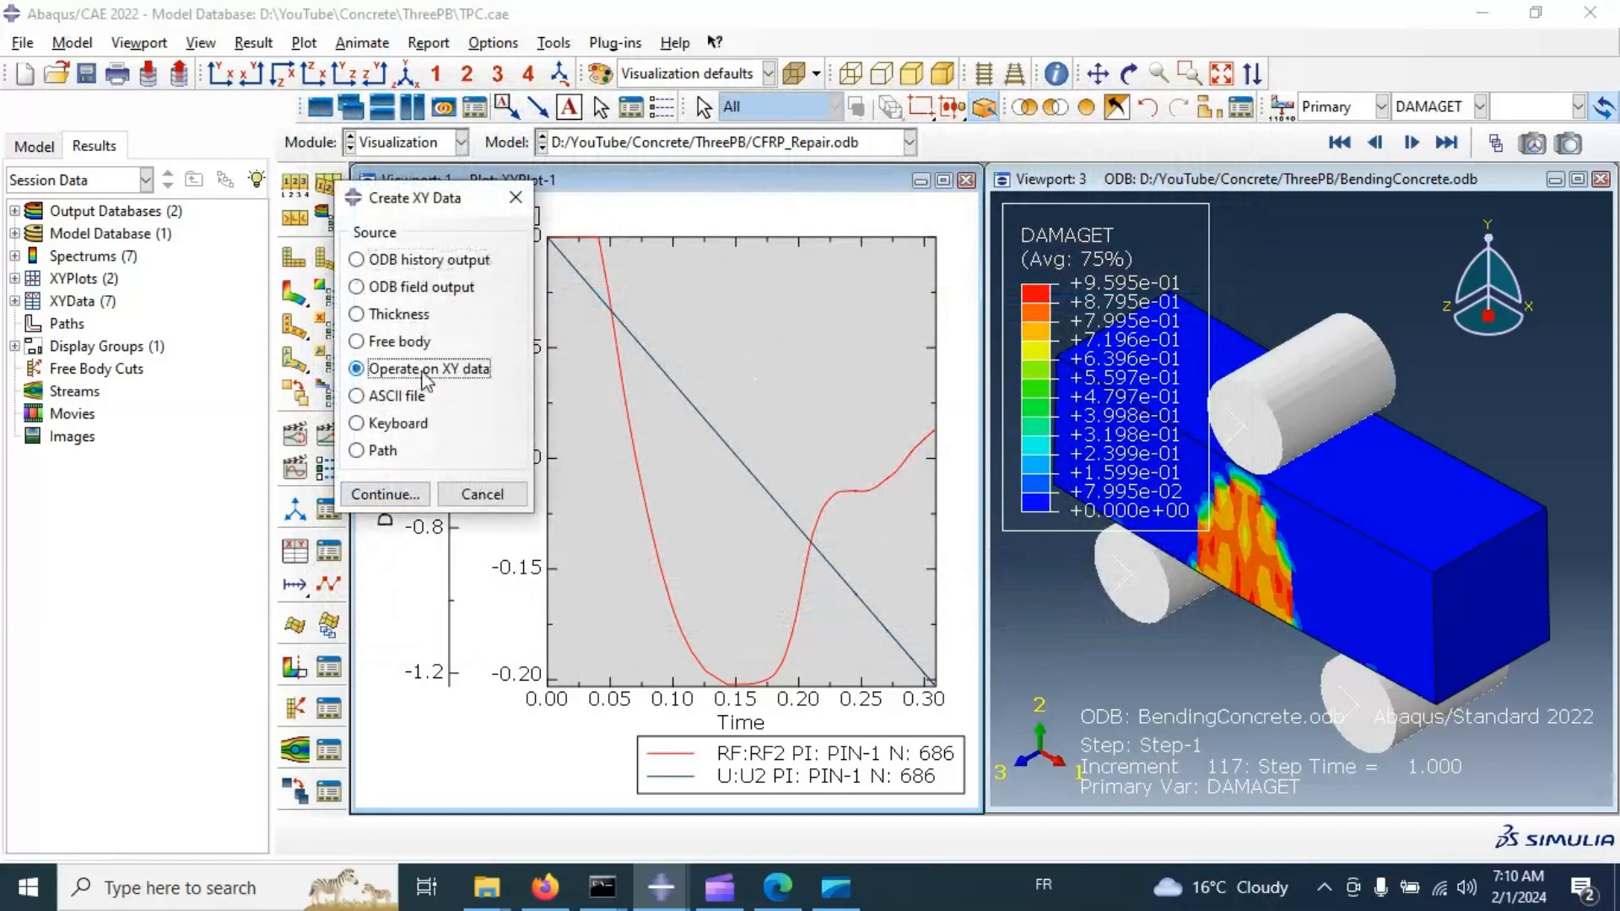
pyautogui.click(386, 494)
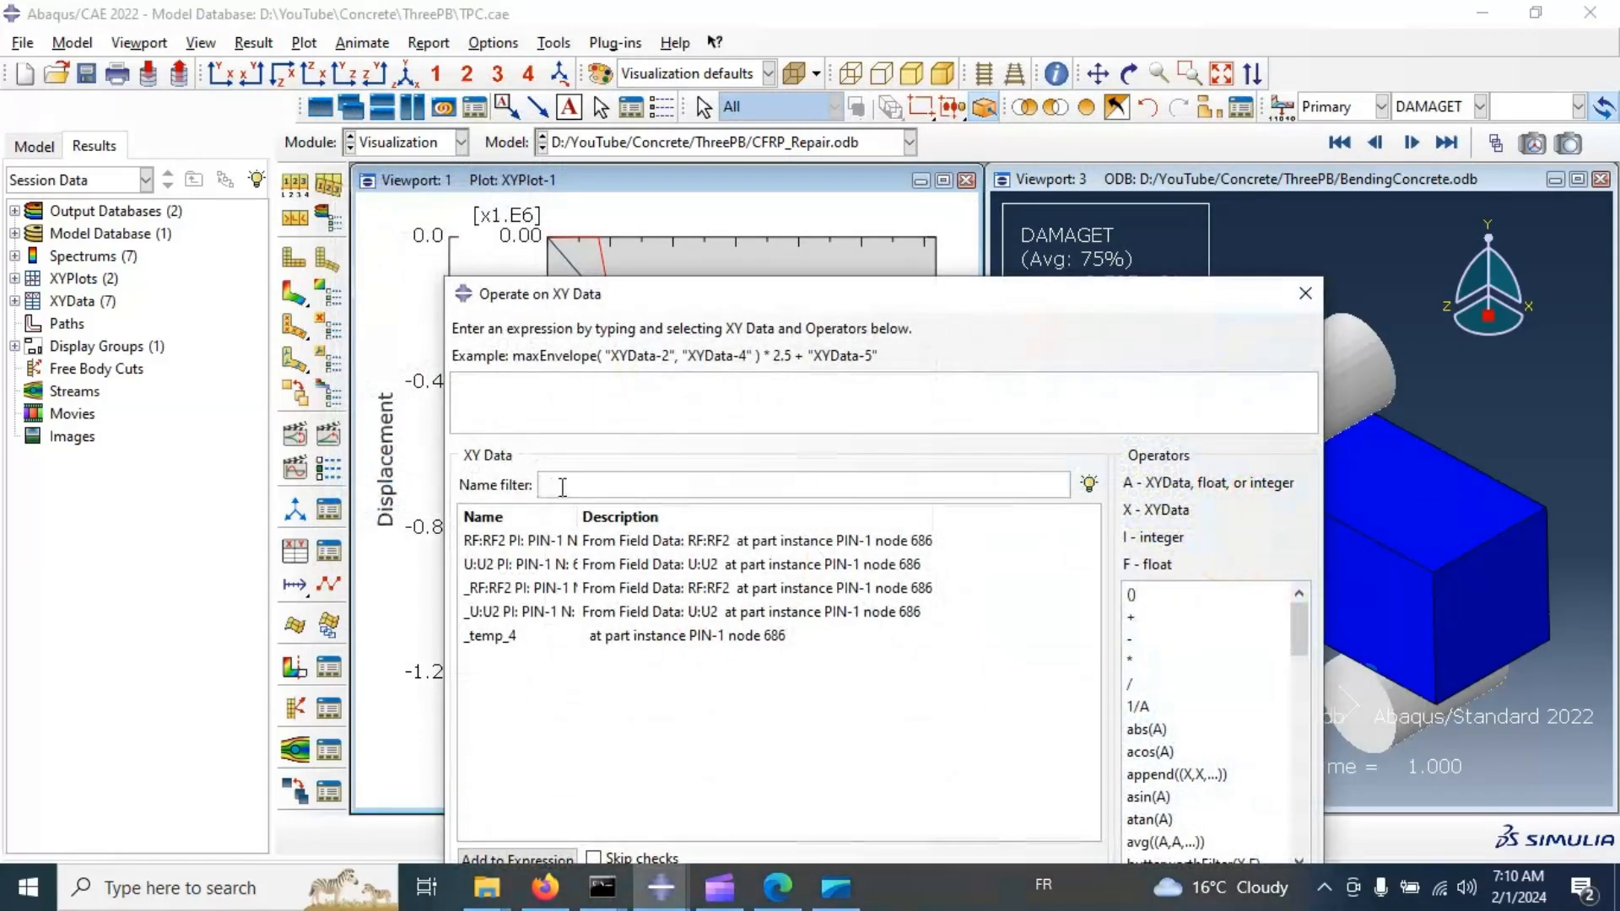
pyautogui.moveTo(585, 295); pyautogui.dragTo(416, 184)
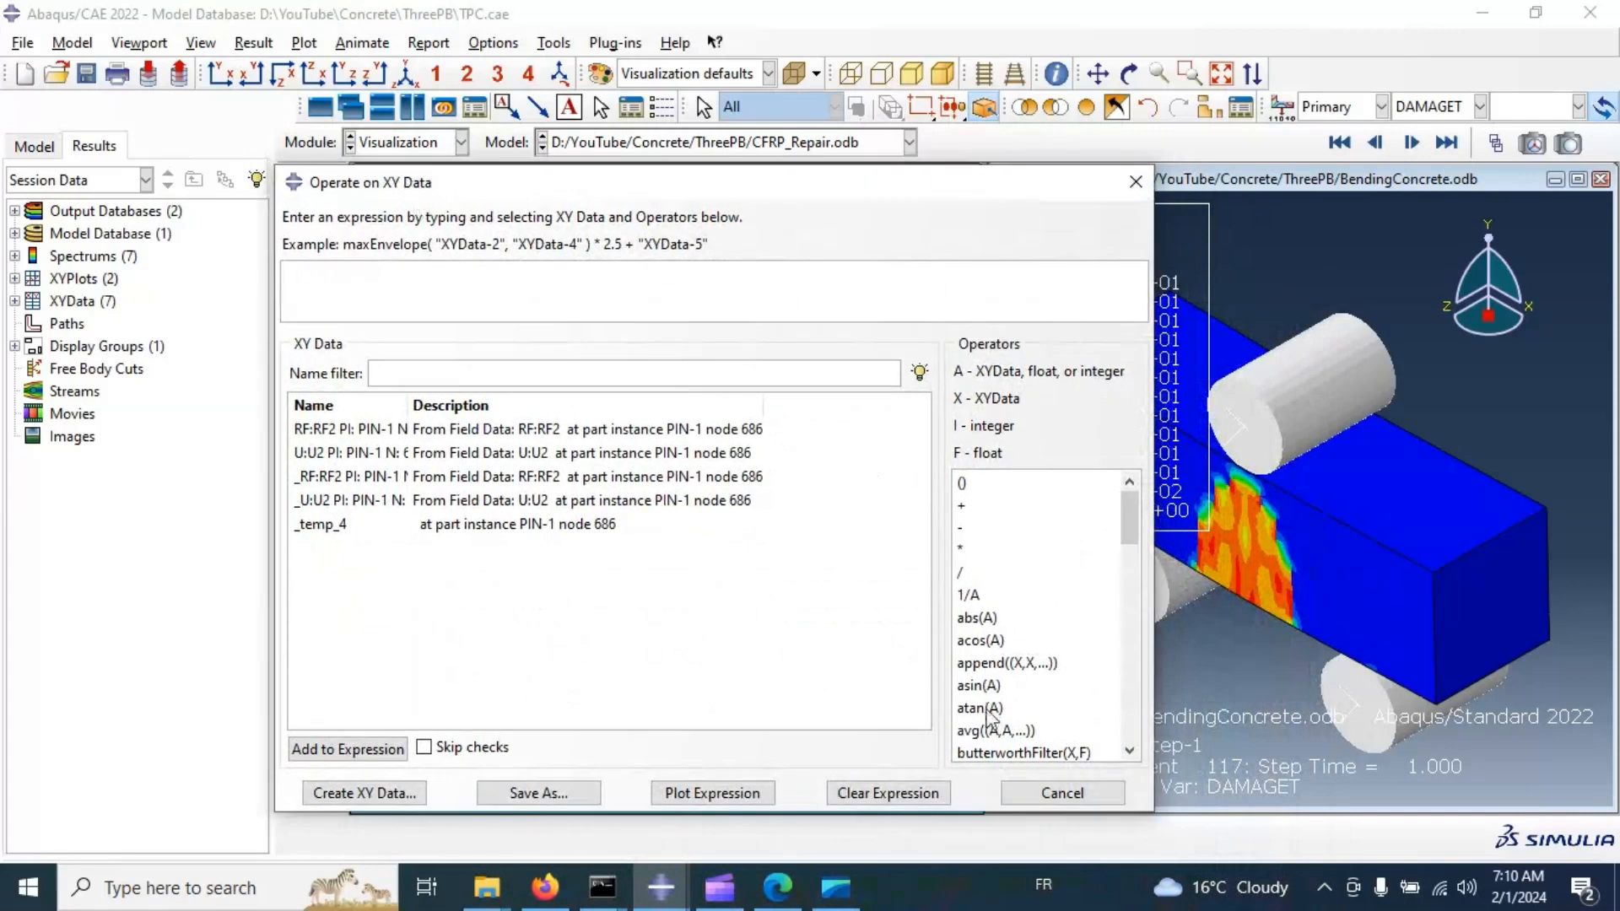
pyautogui.scroll(-2, 995, 710)
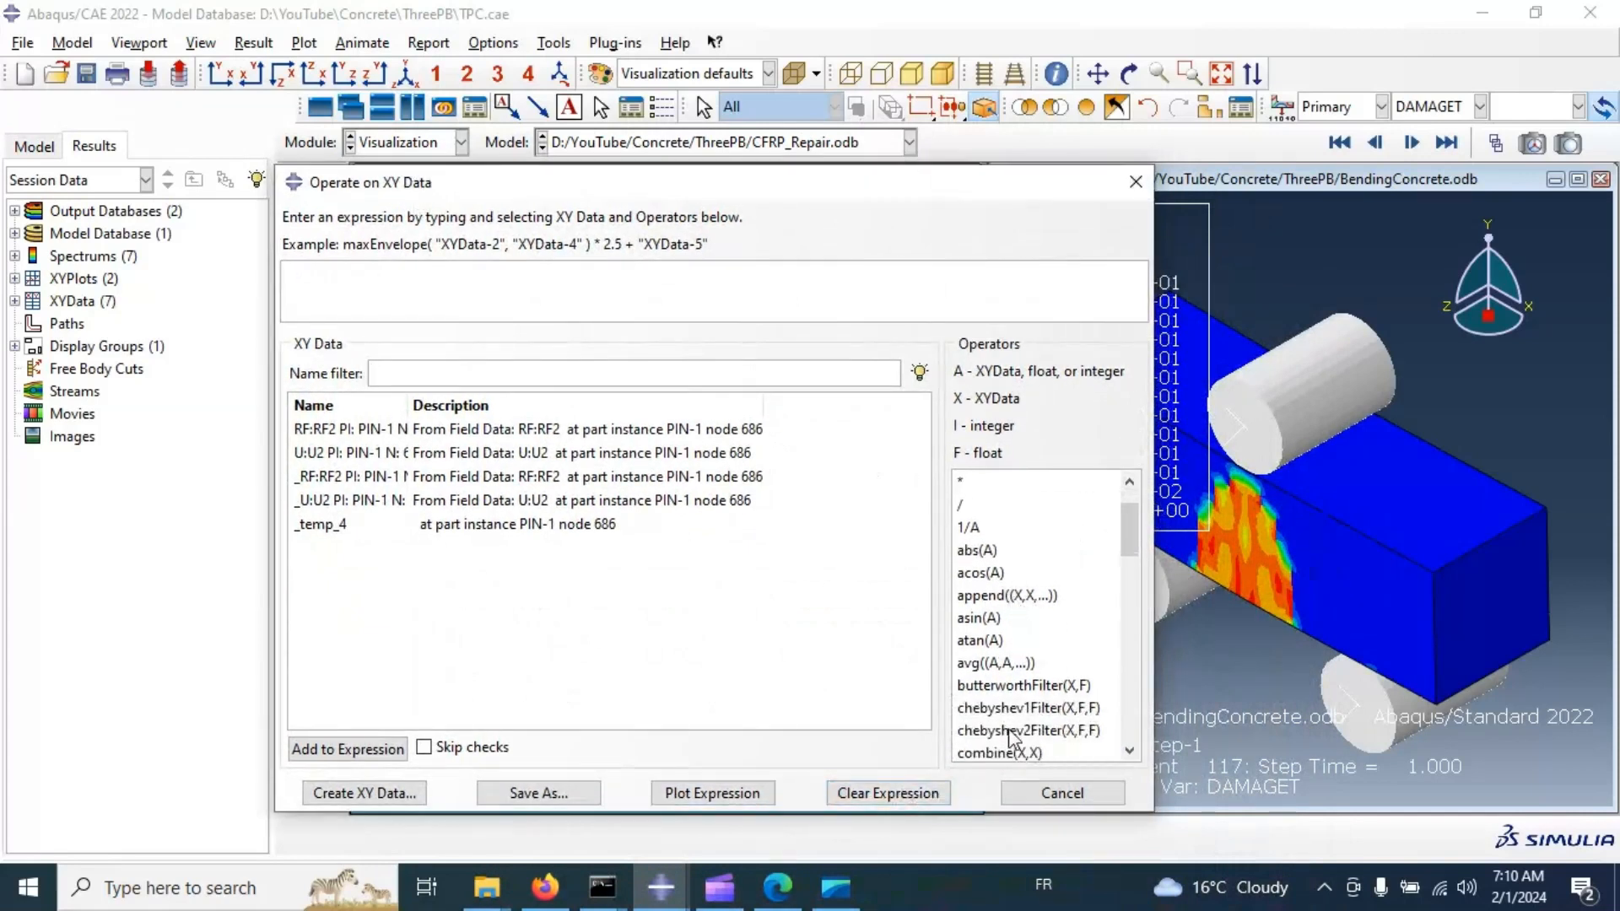
pyautogui.click(986, 686)
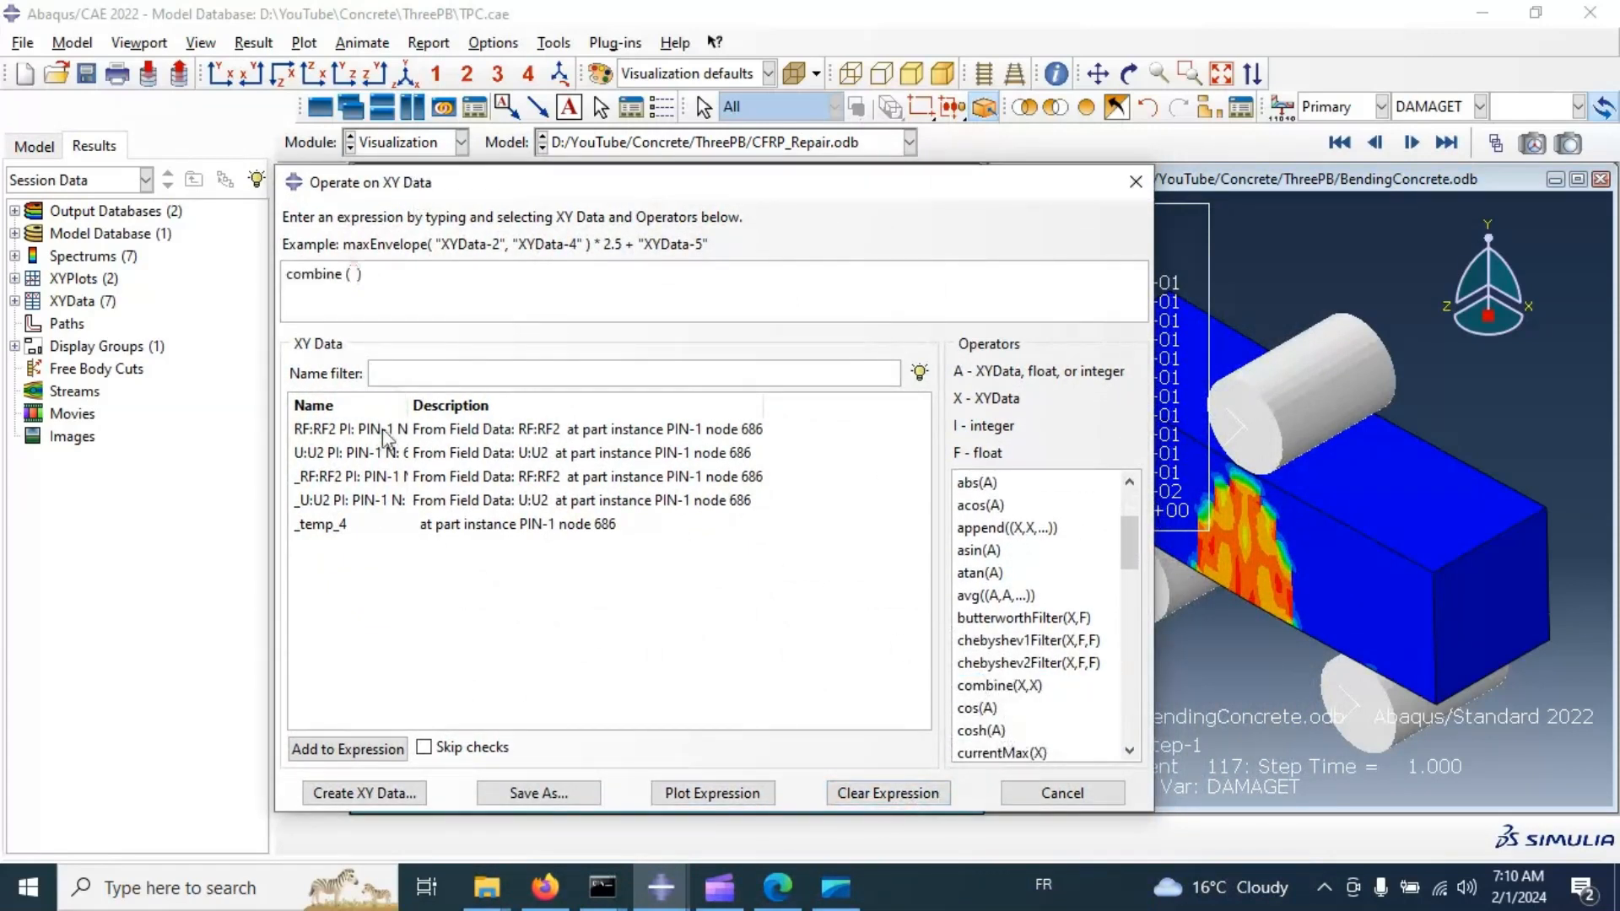
pyautogui.click(323, 455)
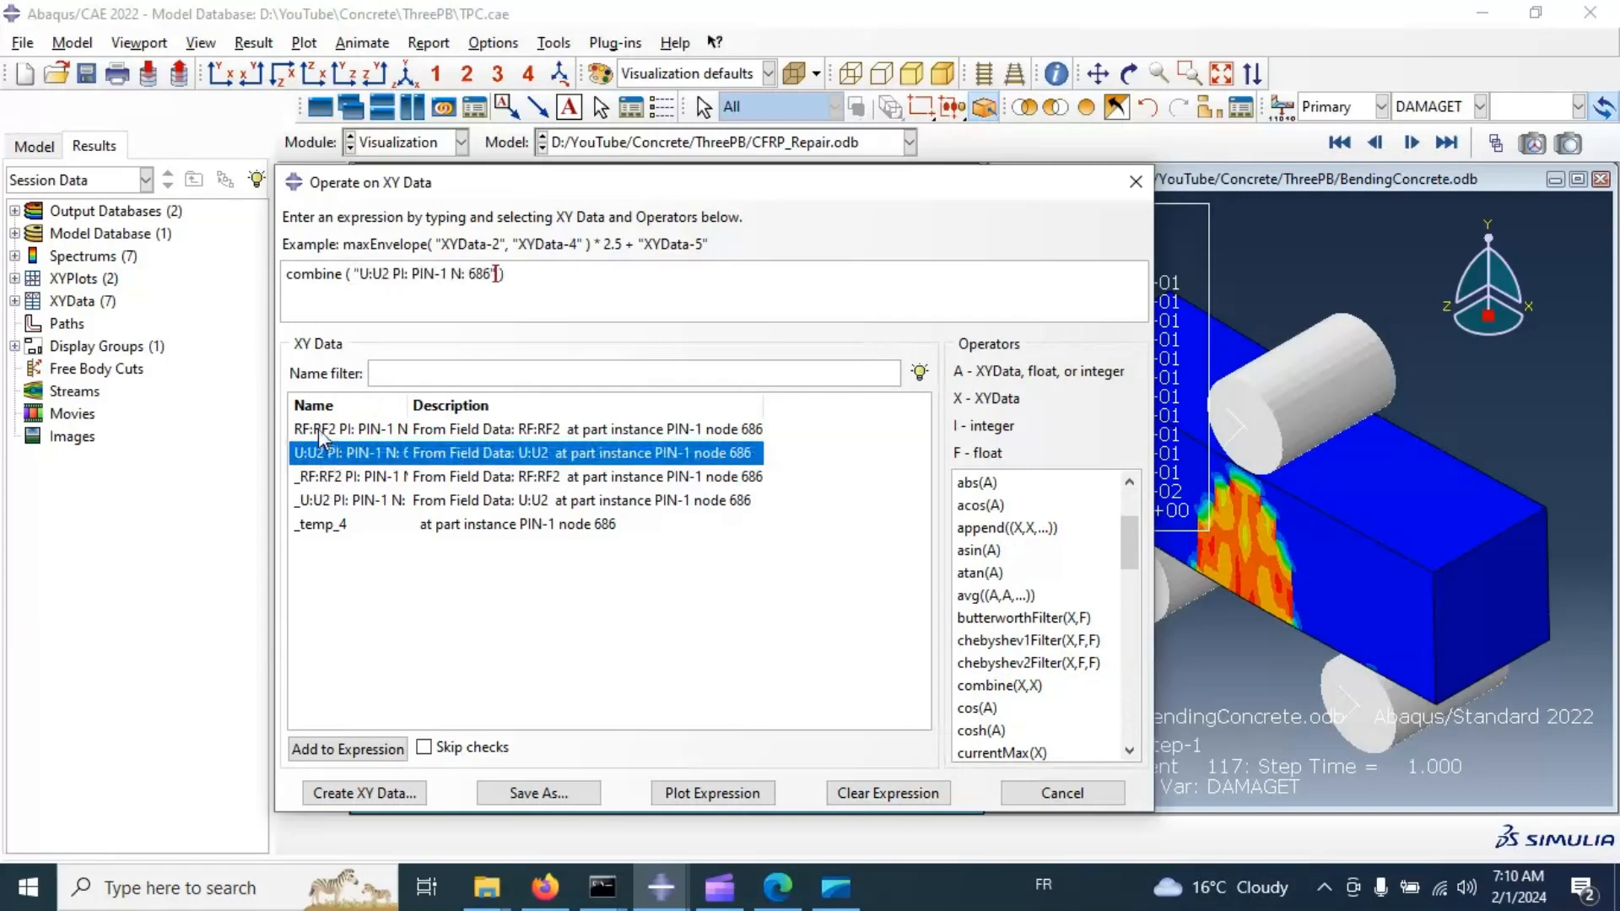
pyautogui.click(317, 428)
pyautogui.click(713, 793)
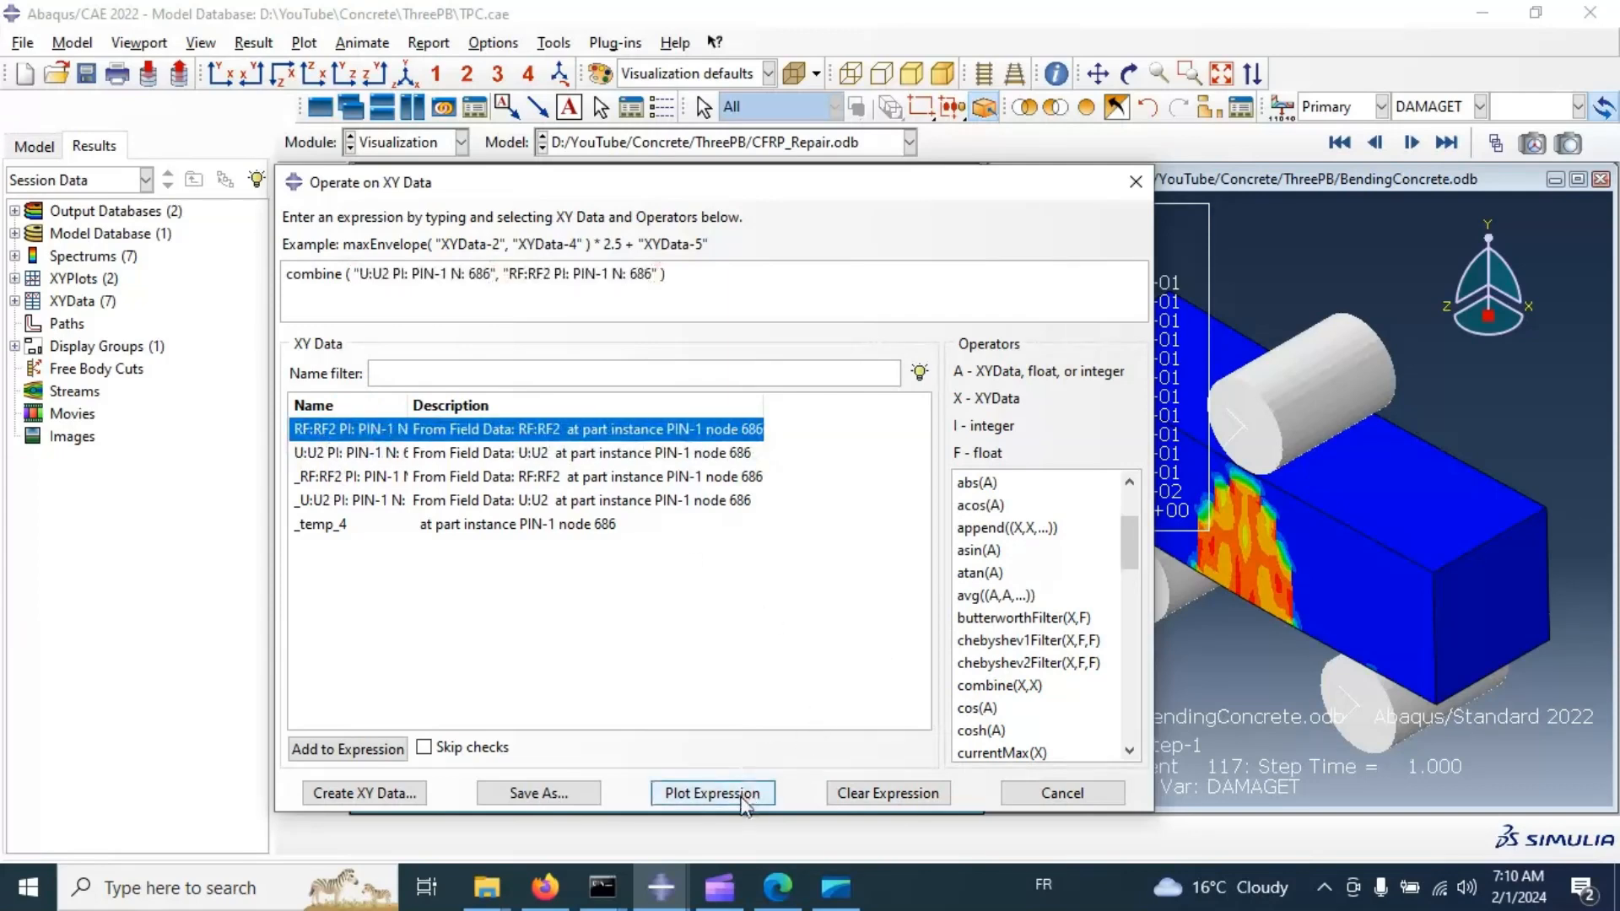
pyautogui.moveTo(829, 196)
pyautogui.mouseDown()
pyautogui.moveTo(1294, 280)
pyautogui.moveTo(1557, 225)
pyautogui.moveTo(846, 220)
pyautogui.mouseUp()
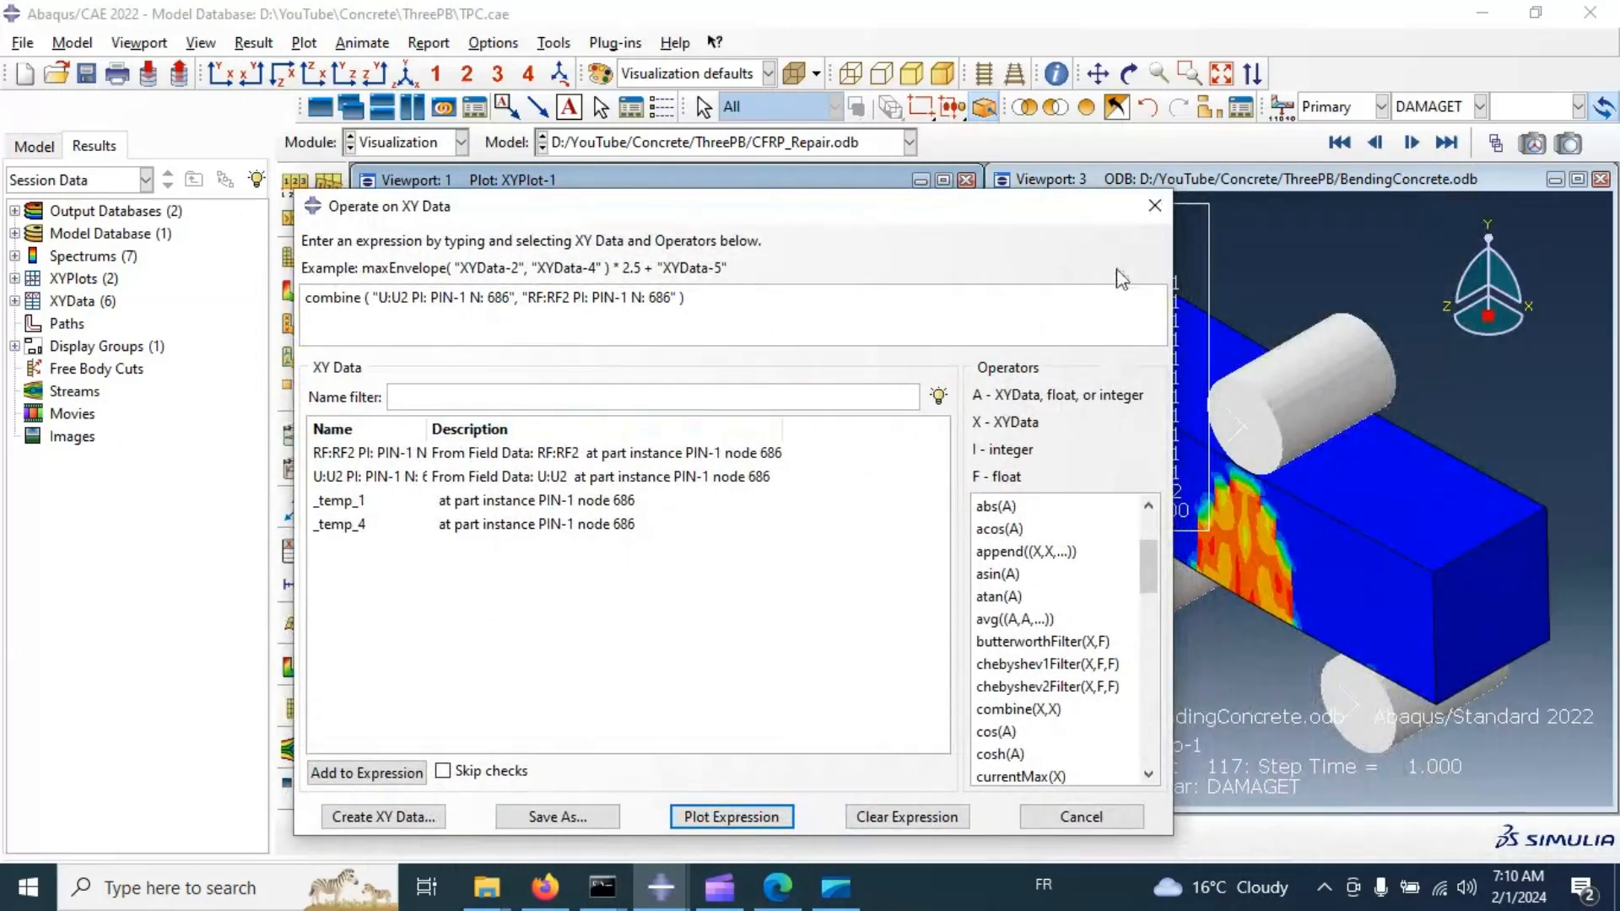
pyautogui.moveTo(933, 208); pyautogui.dragTo(877, 96)
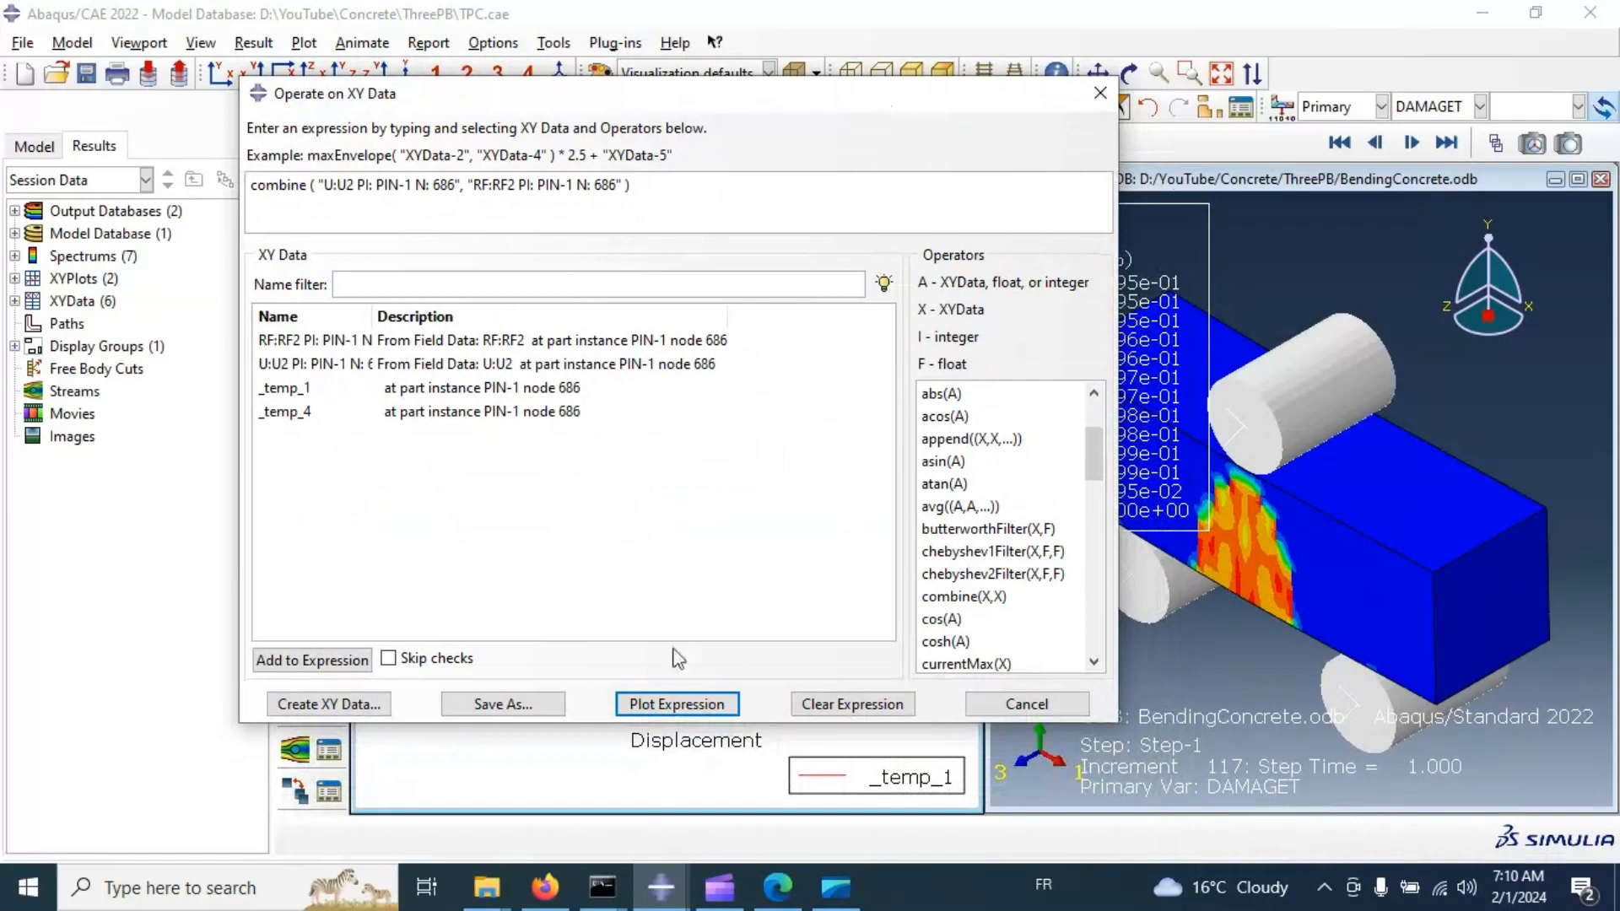
# Clear the combine expression and delete all XY data of the current session, including the RF2, U2 and temporary curves.
pyautogui.click(832, 707)
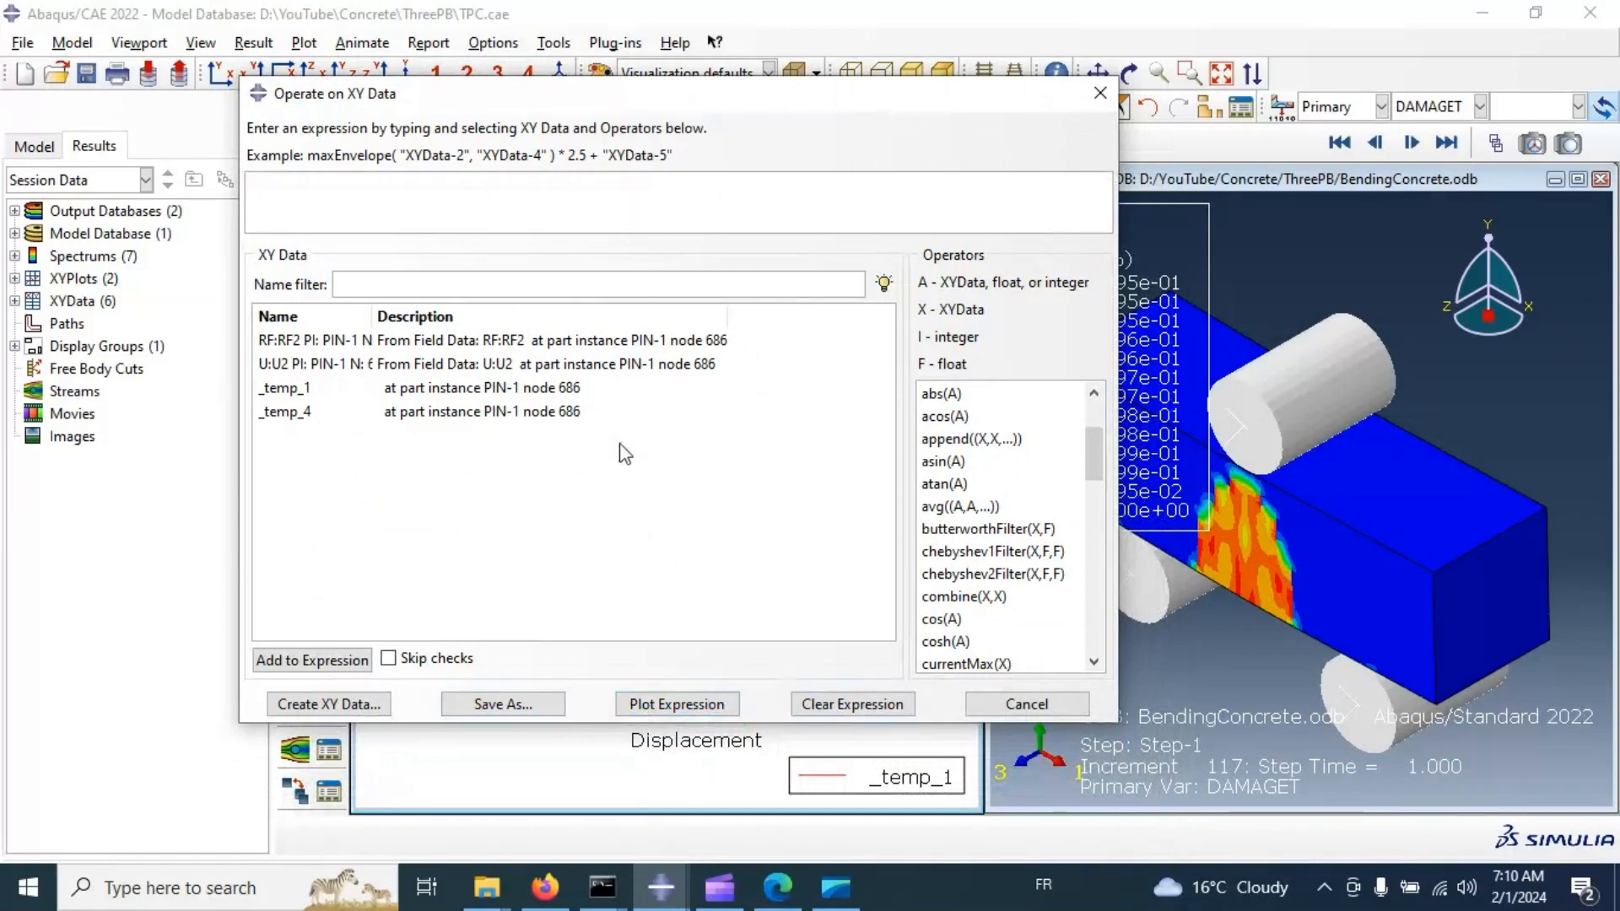
pyautogui.moveTo(564, 346); pyautogui.dragTo(582, 434)
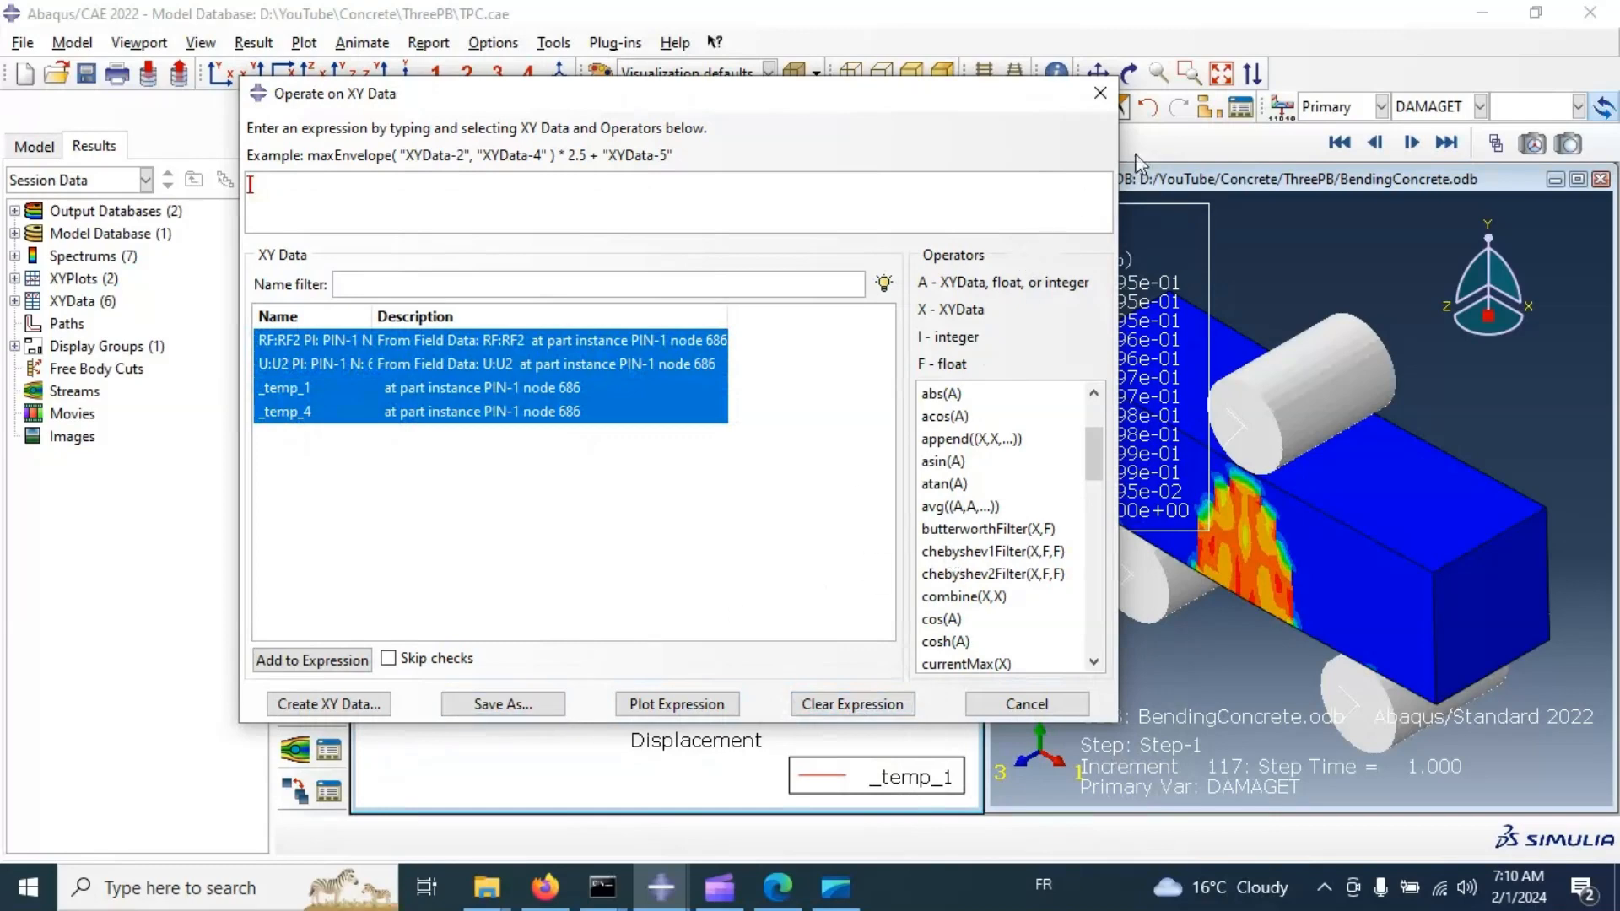
pyautogui.click(1100, 93)
pyautogui.click(337, 553)
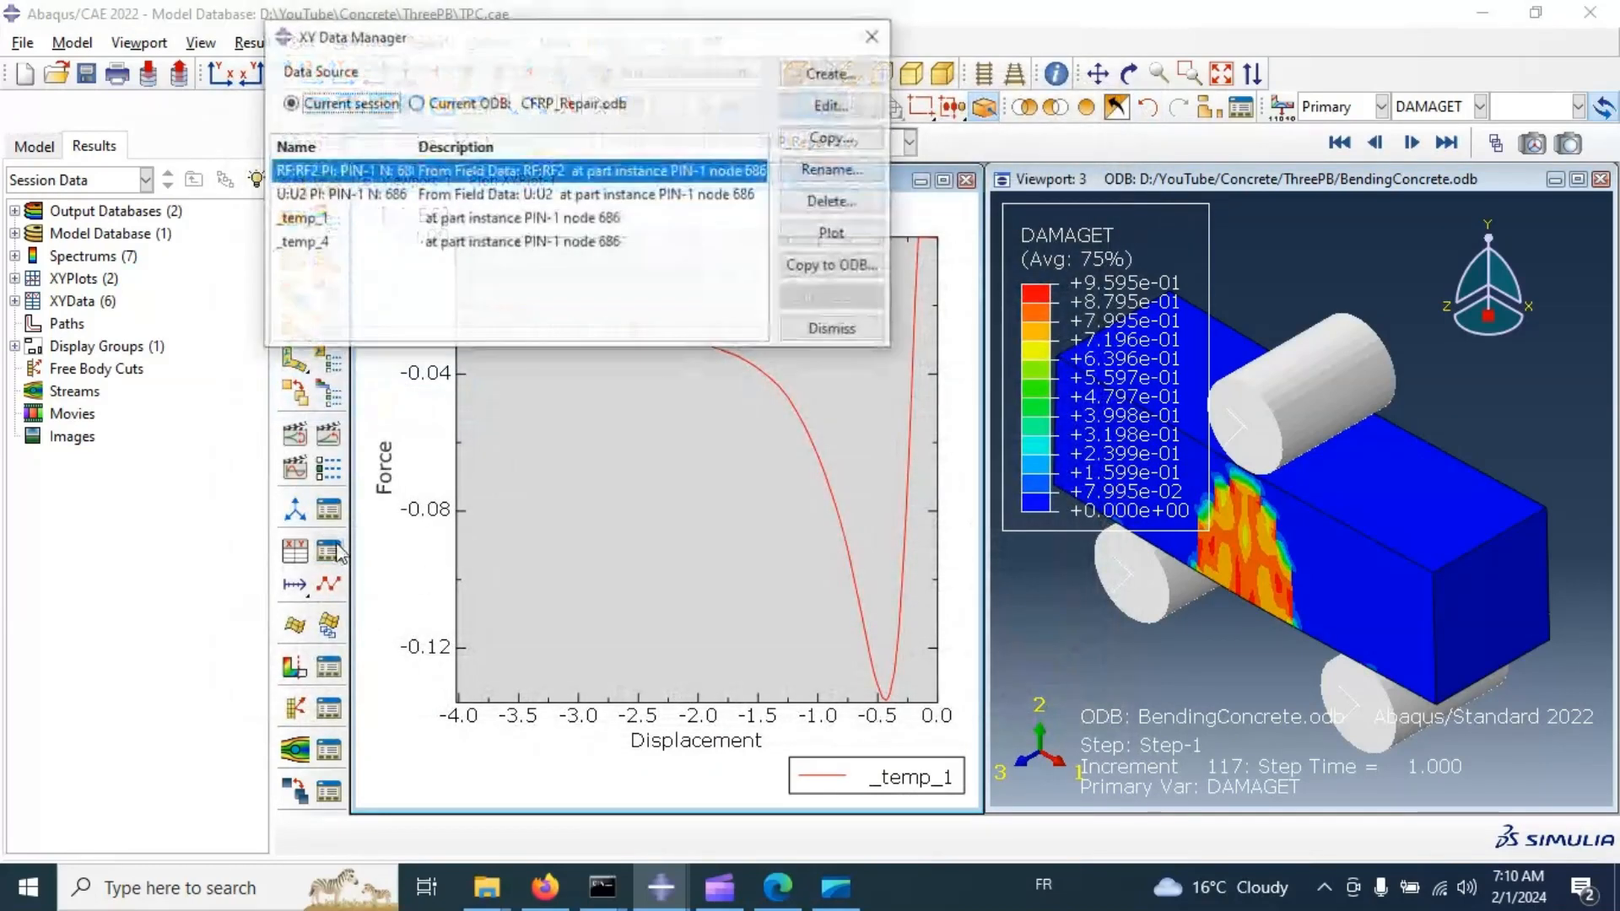
pyautogui.moveTo(624, 173); pyautogui.dragTo(626, 243)
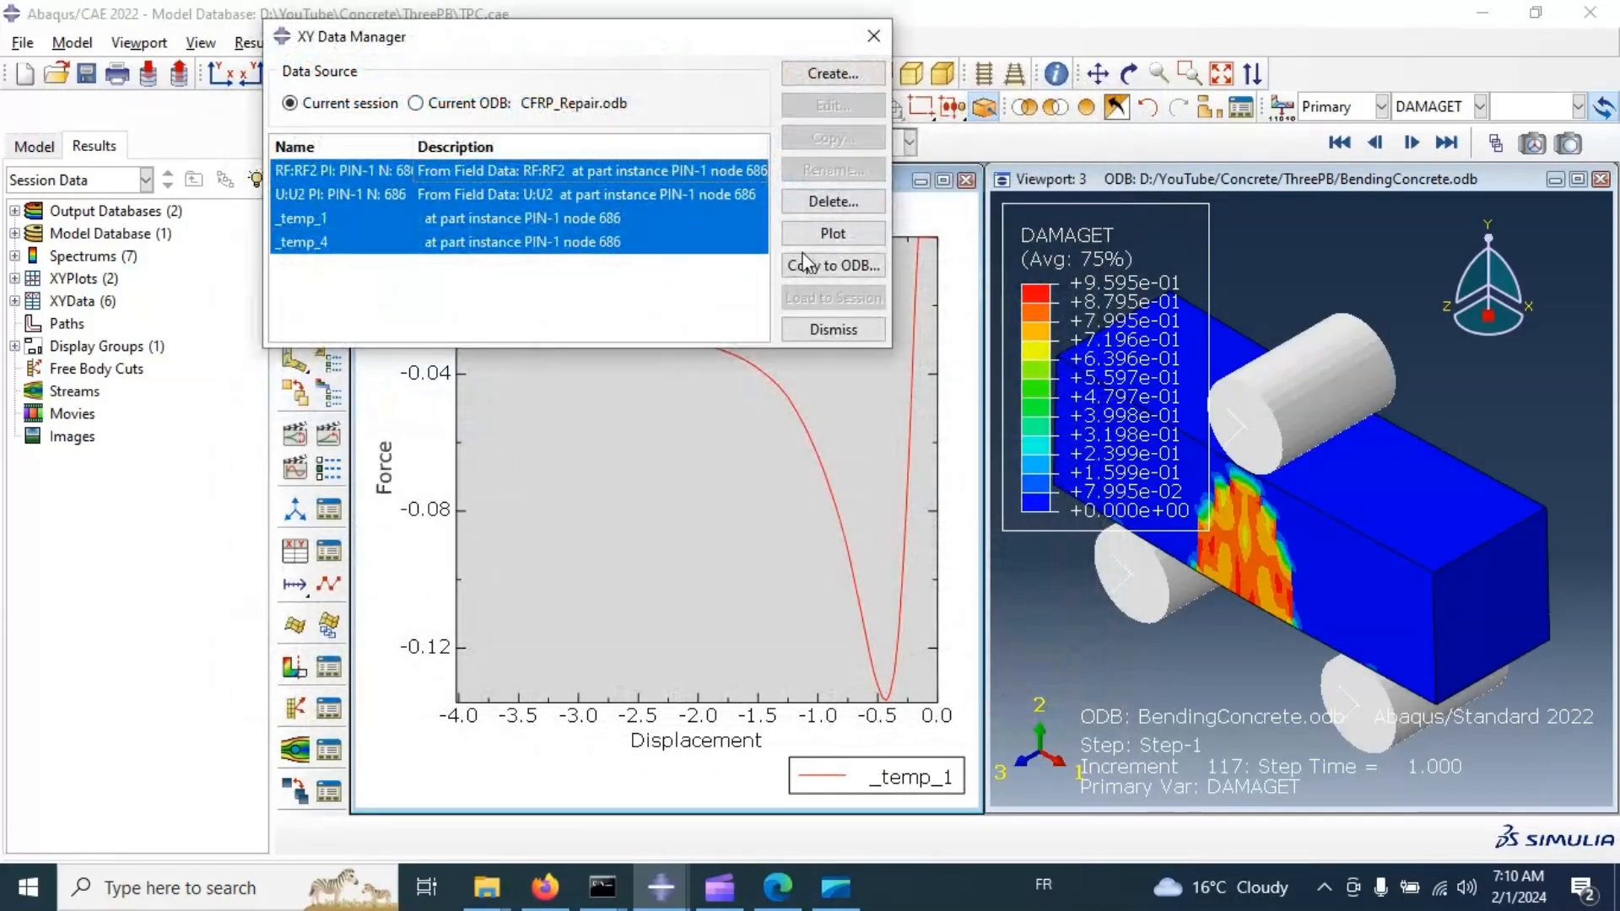
pyautogui.click(832, 207)
pyautogui.click(741, 469)
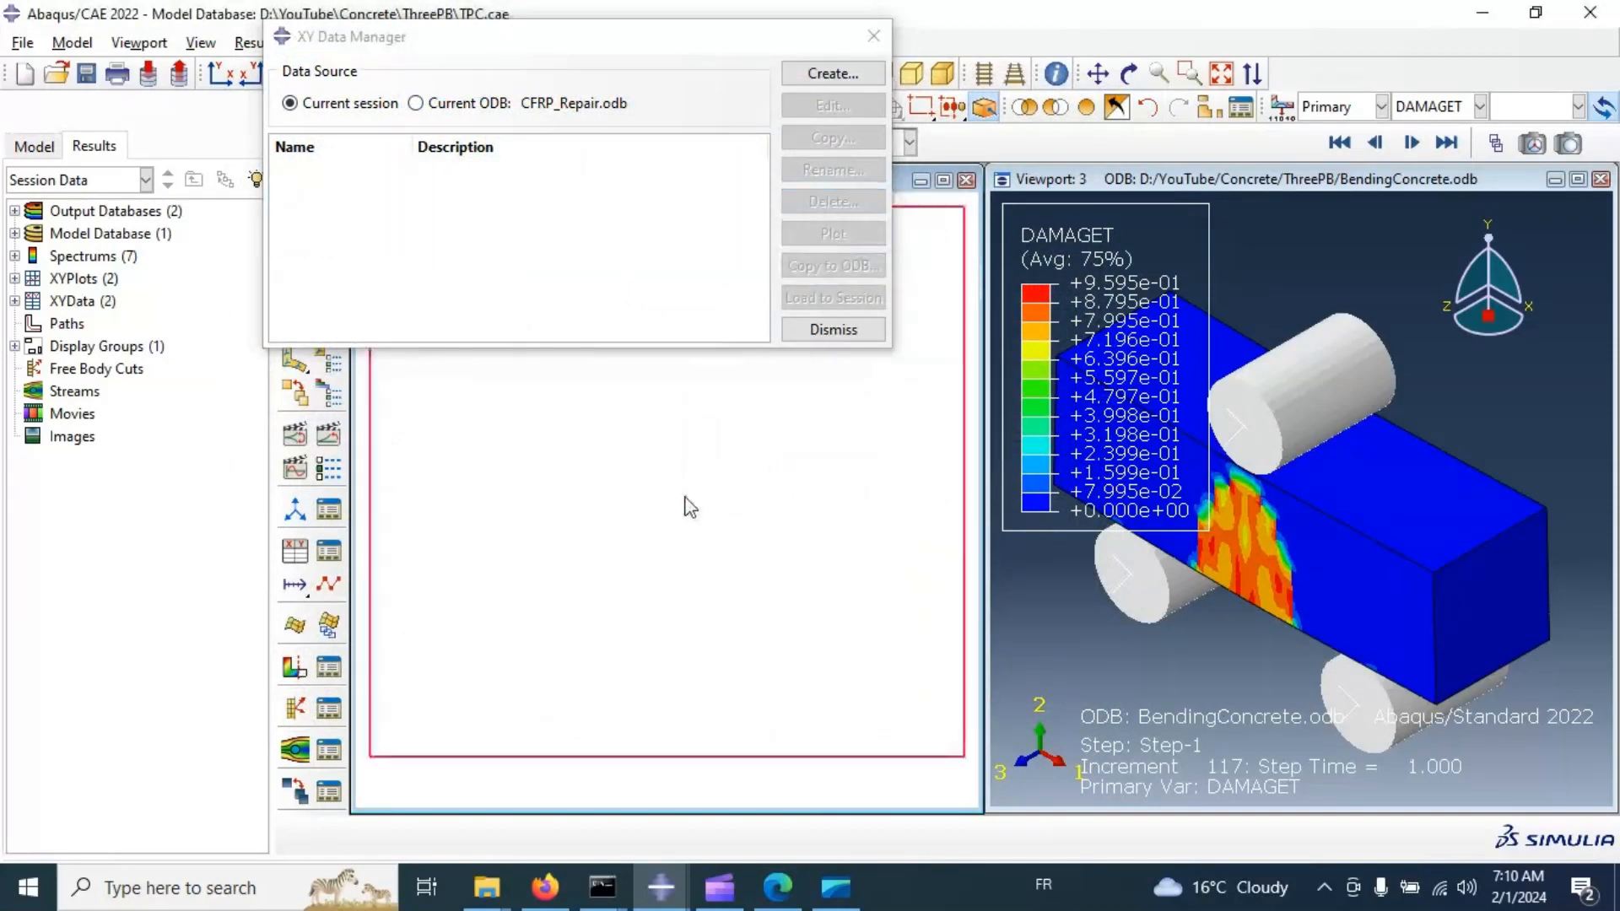
pyautogui.click(875, 36)
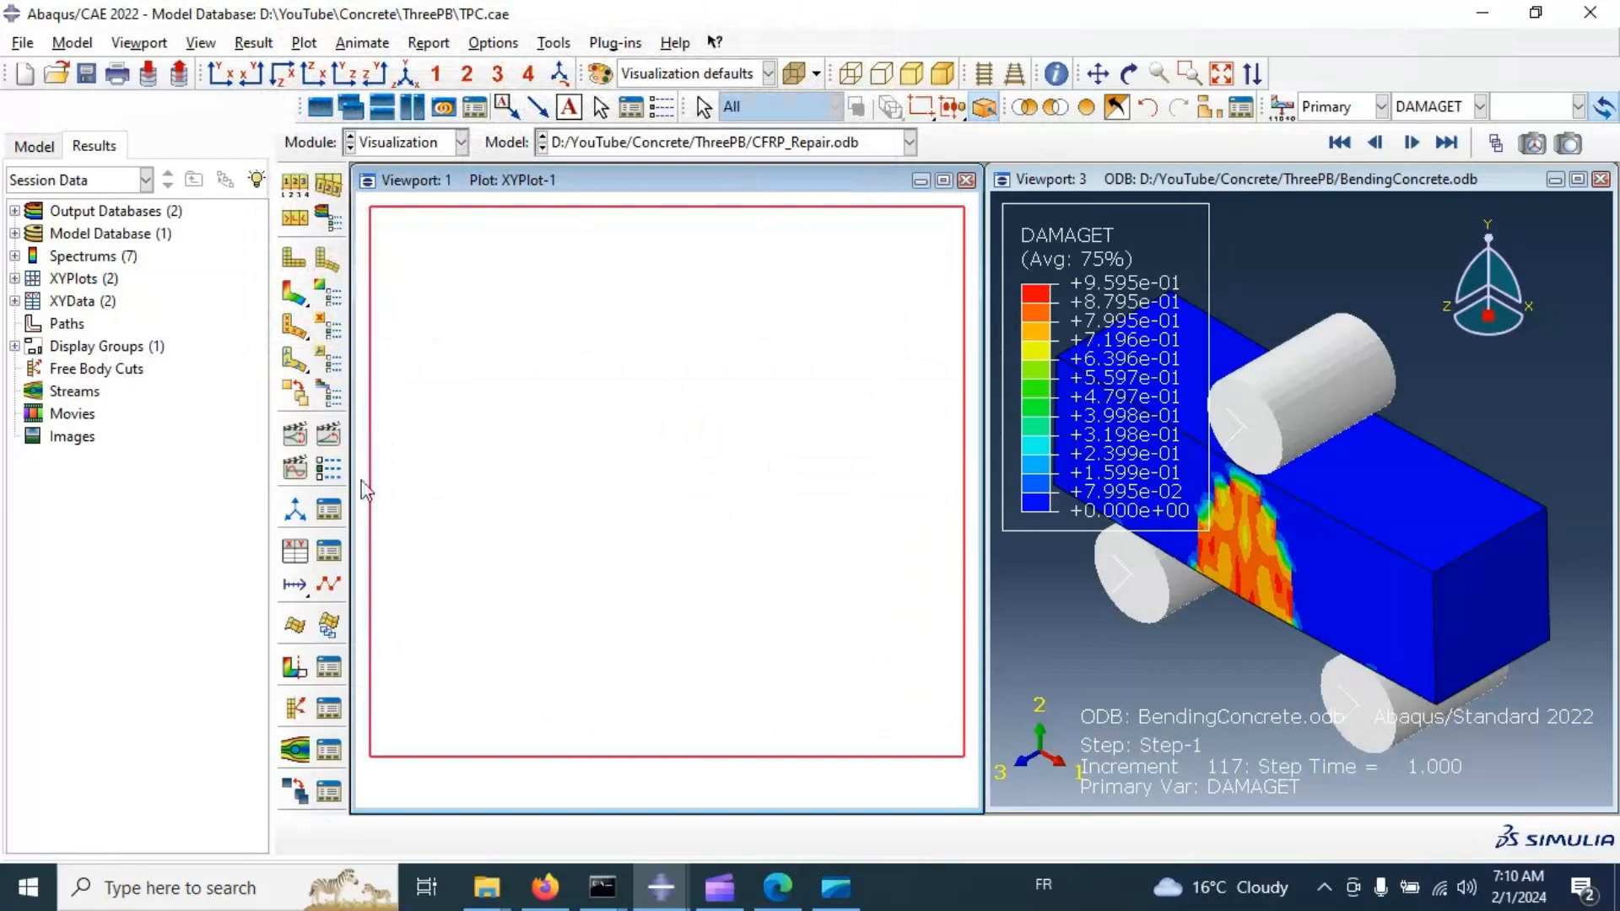
# Start creating XY data from ODB field output for unique nodal RF.RF2 and U.U2, with the CFRP_Repair damage contour redisplayed in its viewport.
pyautogui.click(305, 556)
pyautogui.click(375, 287)
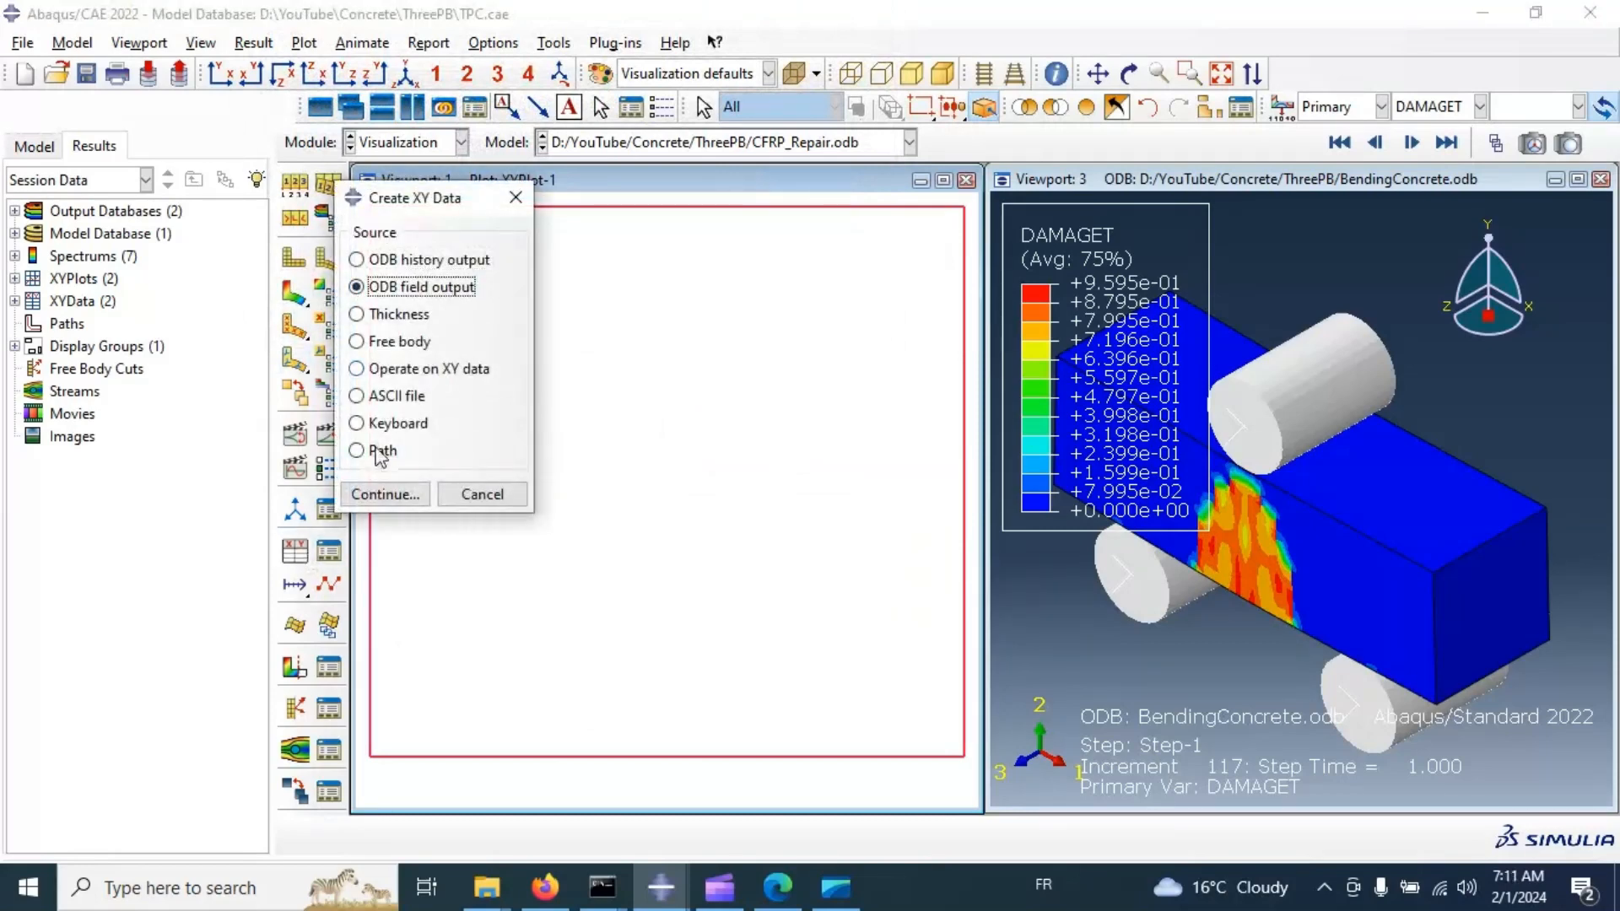
pyautogui.click(386, 494)
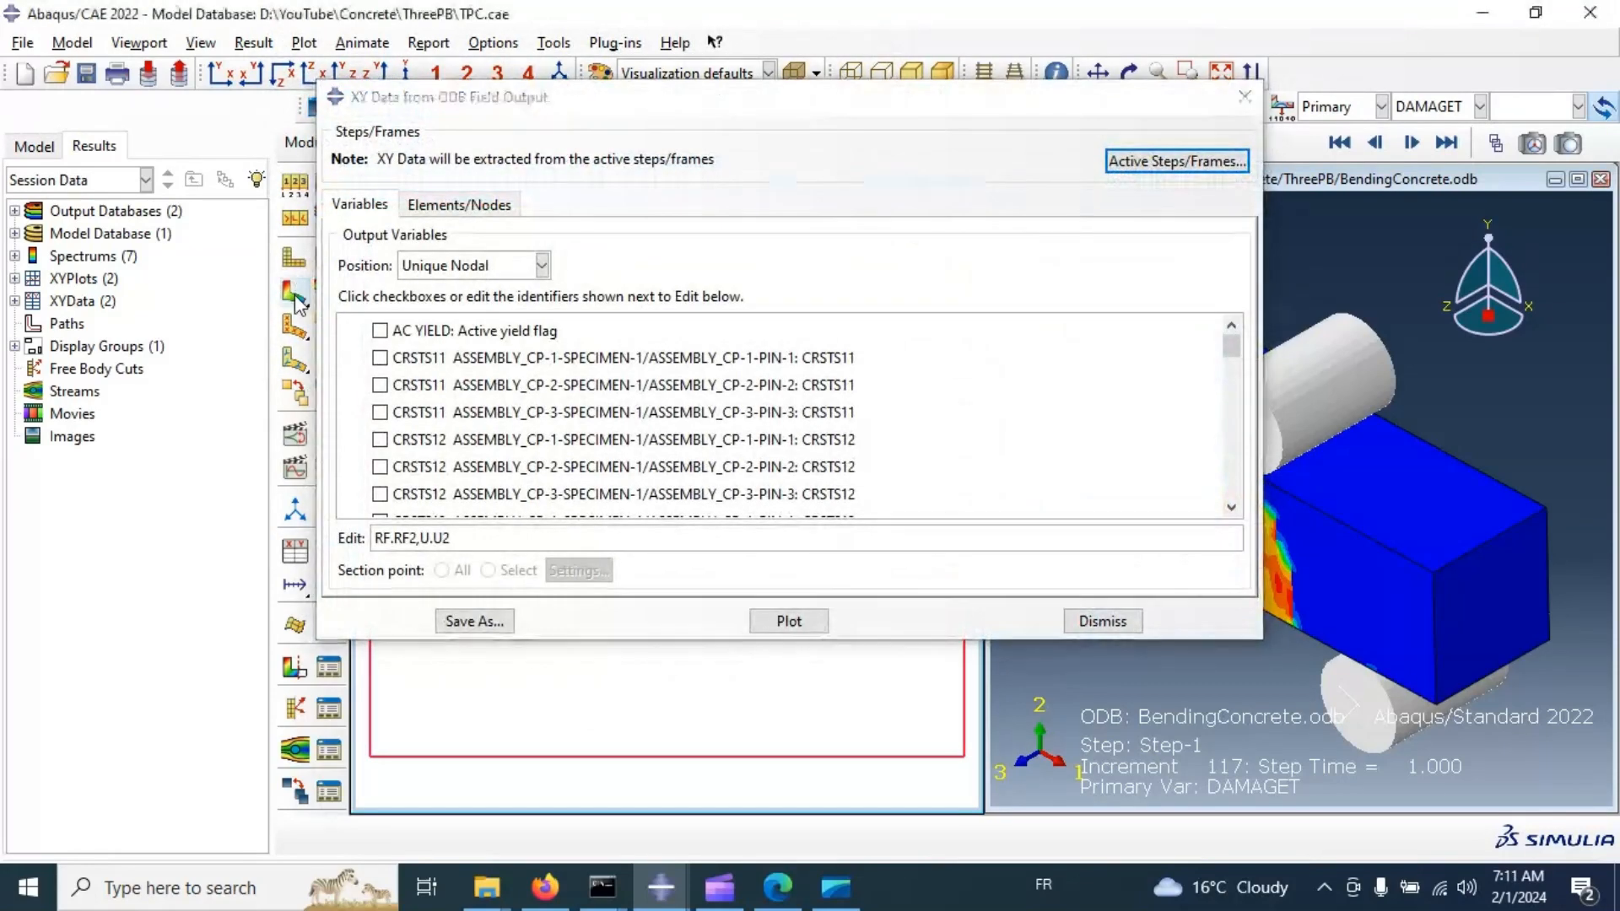
pyautogui.scroll(-5, 473, 405)
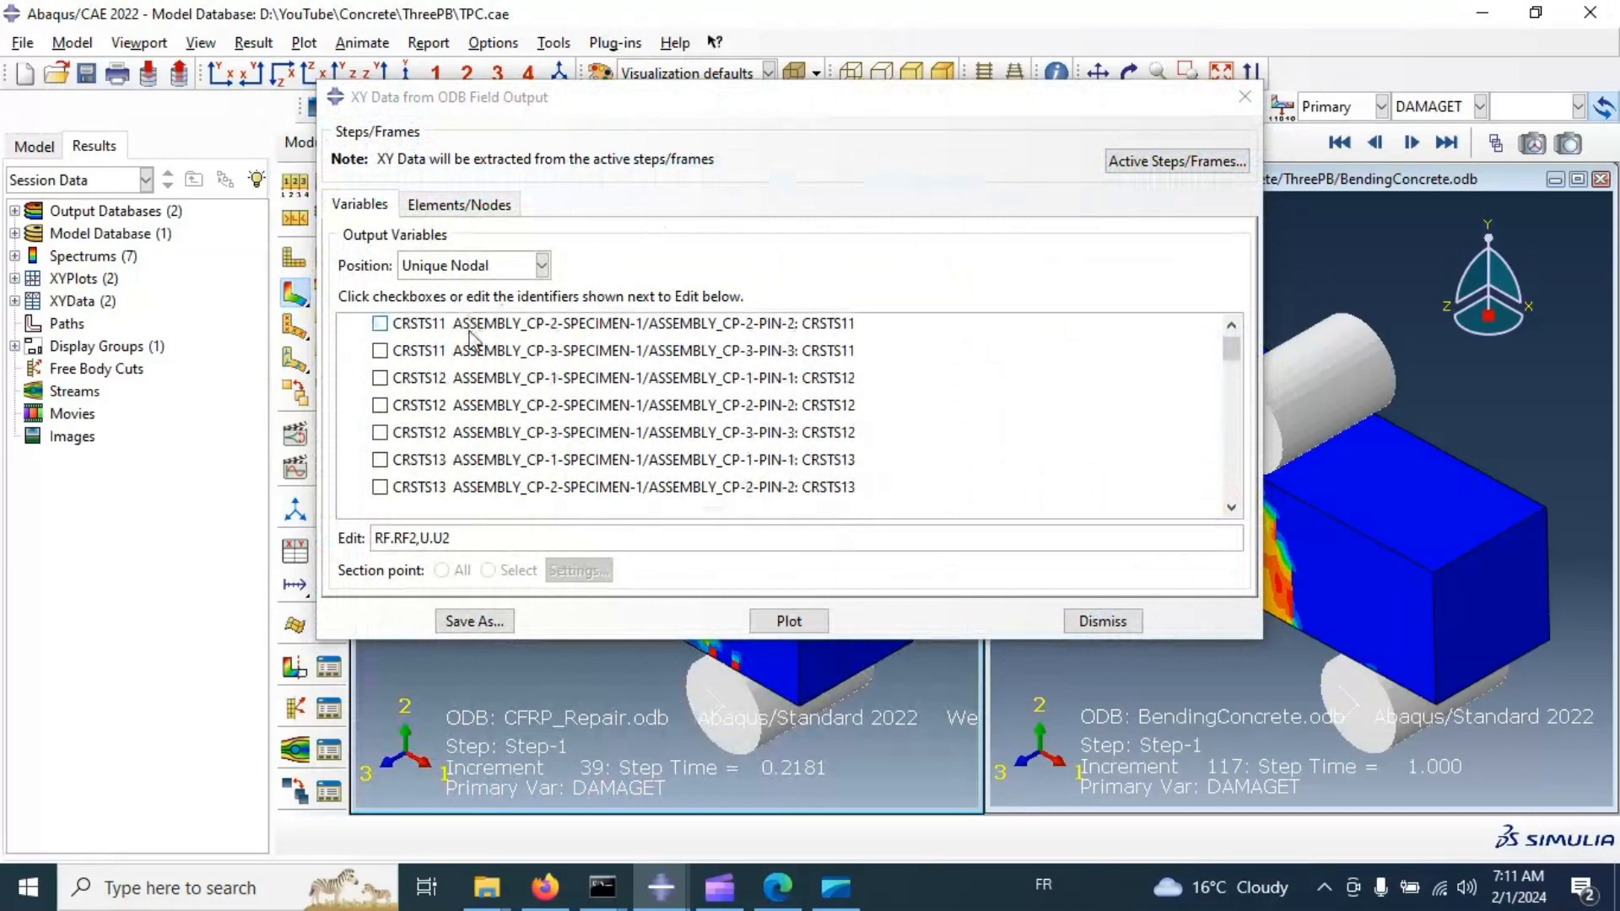
pyautogui.moveTo(458, 531); pyautogui.dragTo(353, 531)
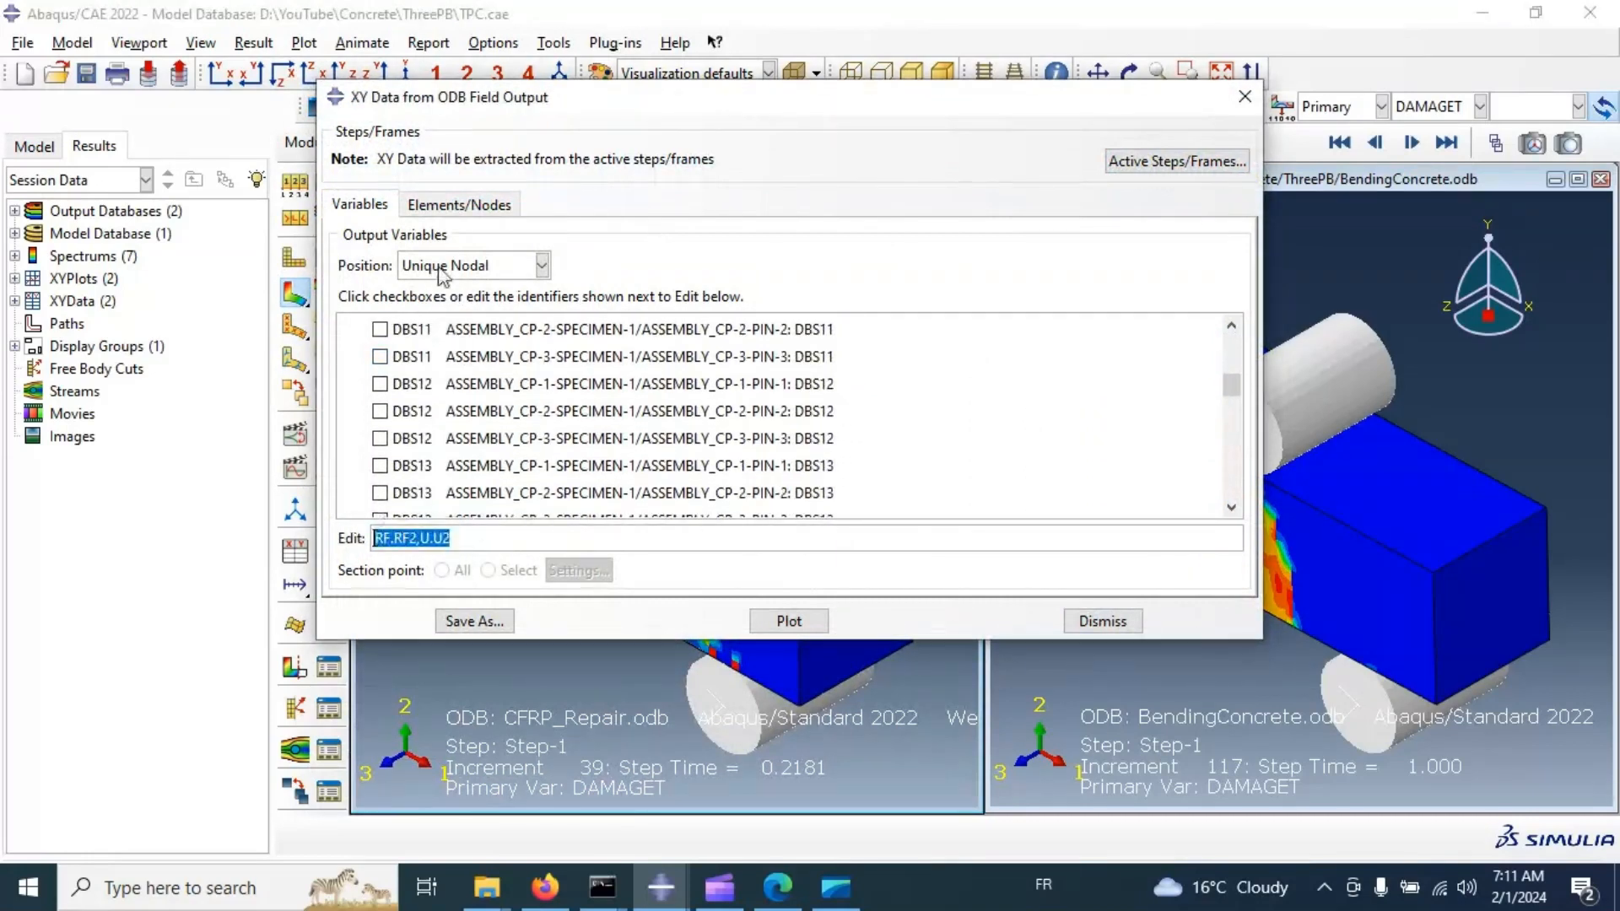
# Pick the upper pin's reference node in the CFRP_Repair contour and plot its RF2 and U2 over time.
pyautogui.click(458, 204)
pyautogui.moveTo(544, 99); pyautogui.dragTo(1010, 160)
pyautogui.click(1092, 330)
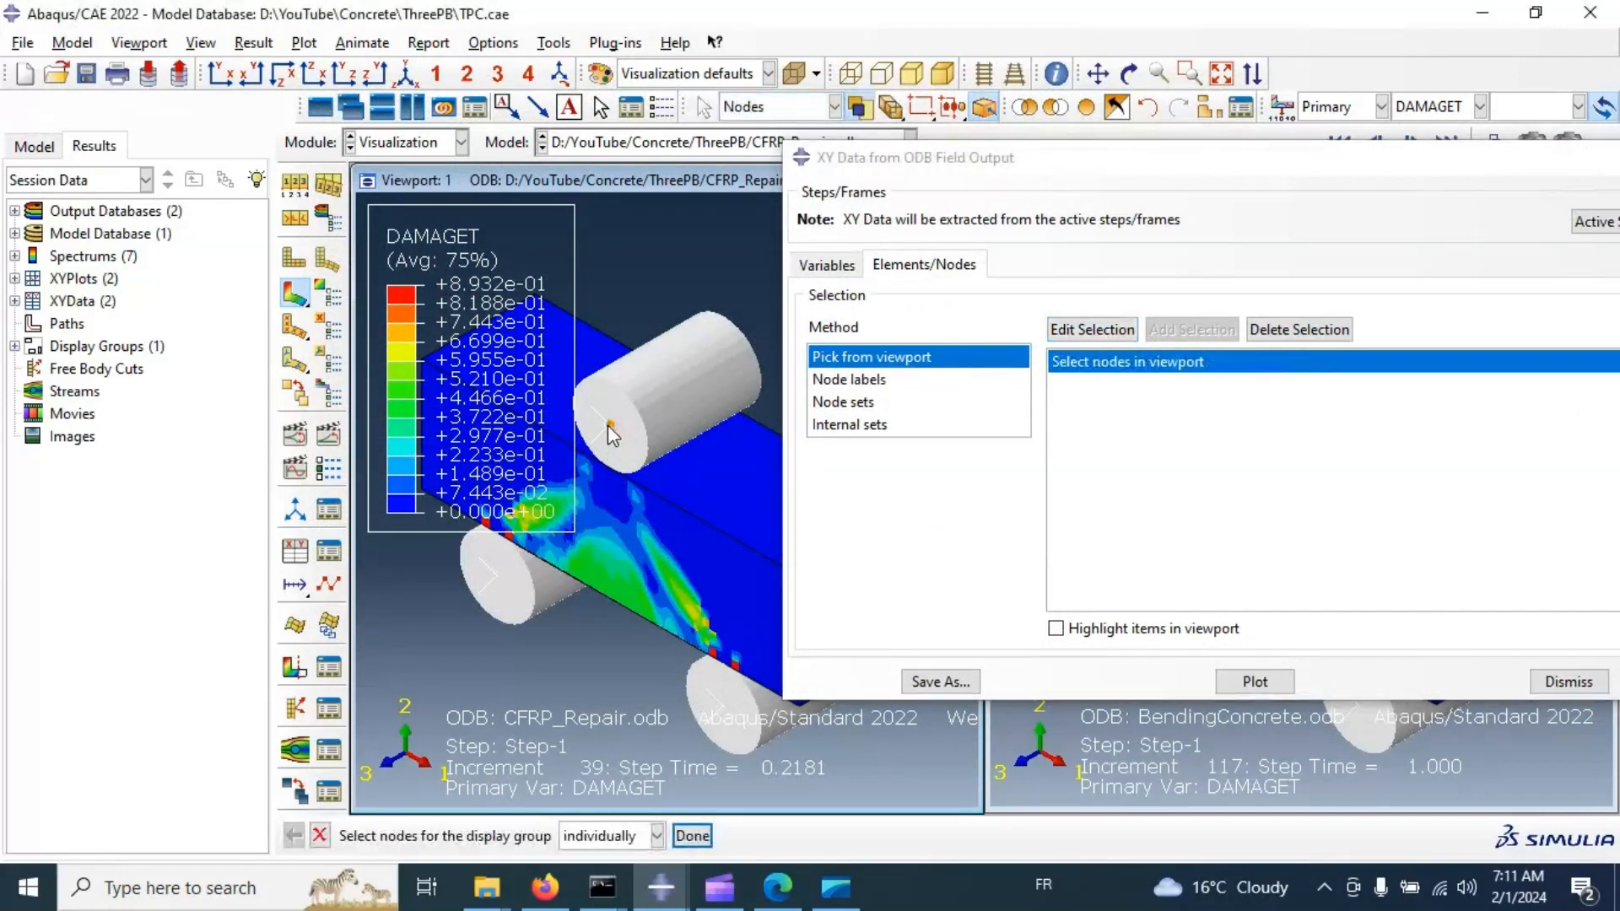
pyautogui.click(609, 425)
pyautogui.click(1257, 682)
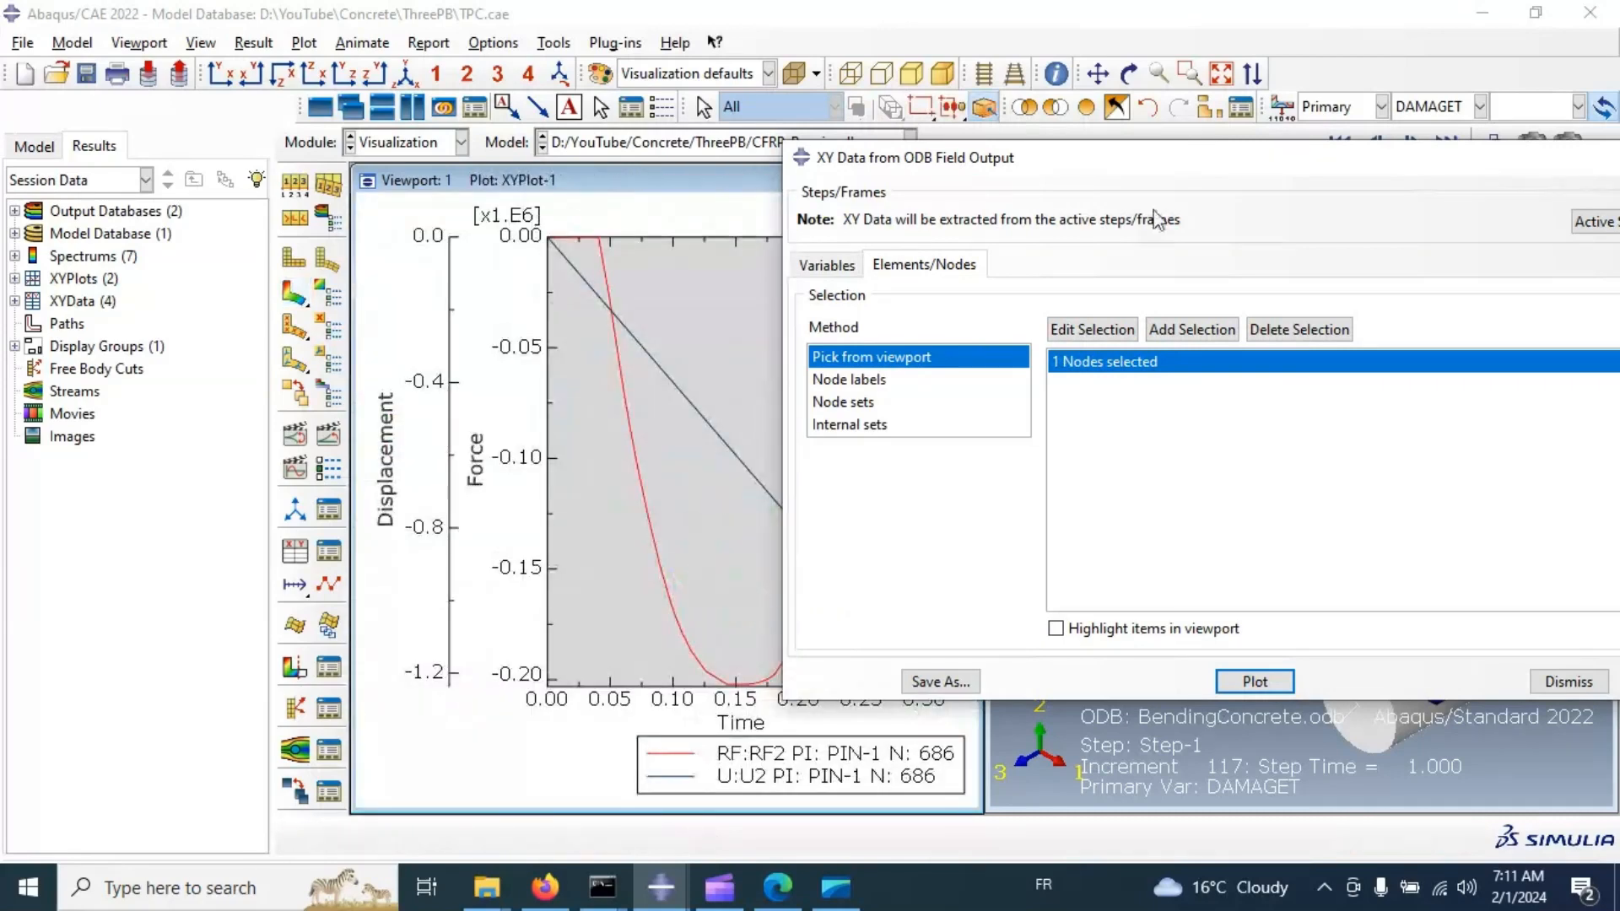
# Save the extracted RF2 and U2 curves as is and close the field output extraction.
pyautogui.moveTo(1463, 167); pyautogui.dragTo(1144, 138)
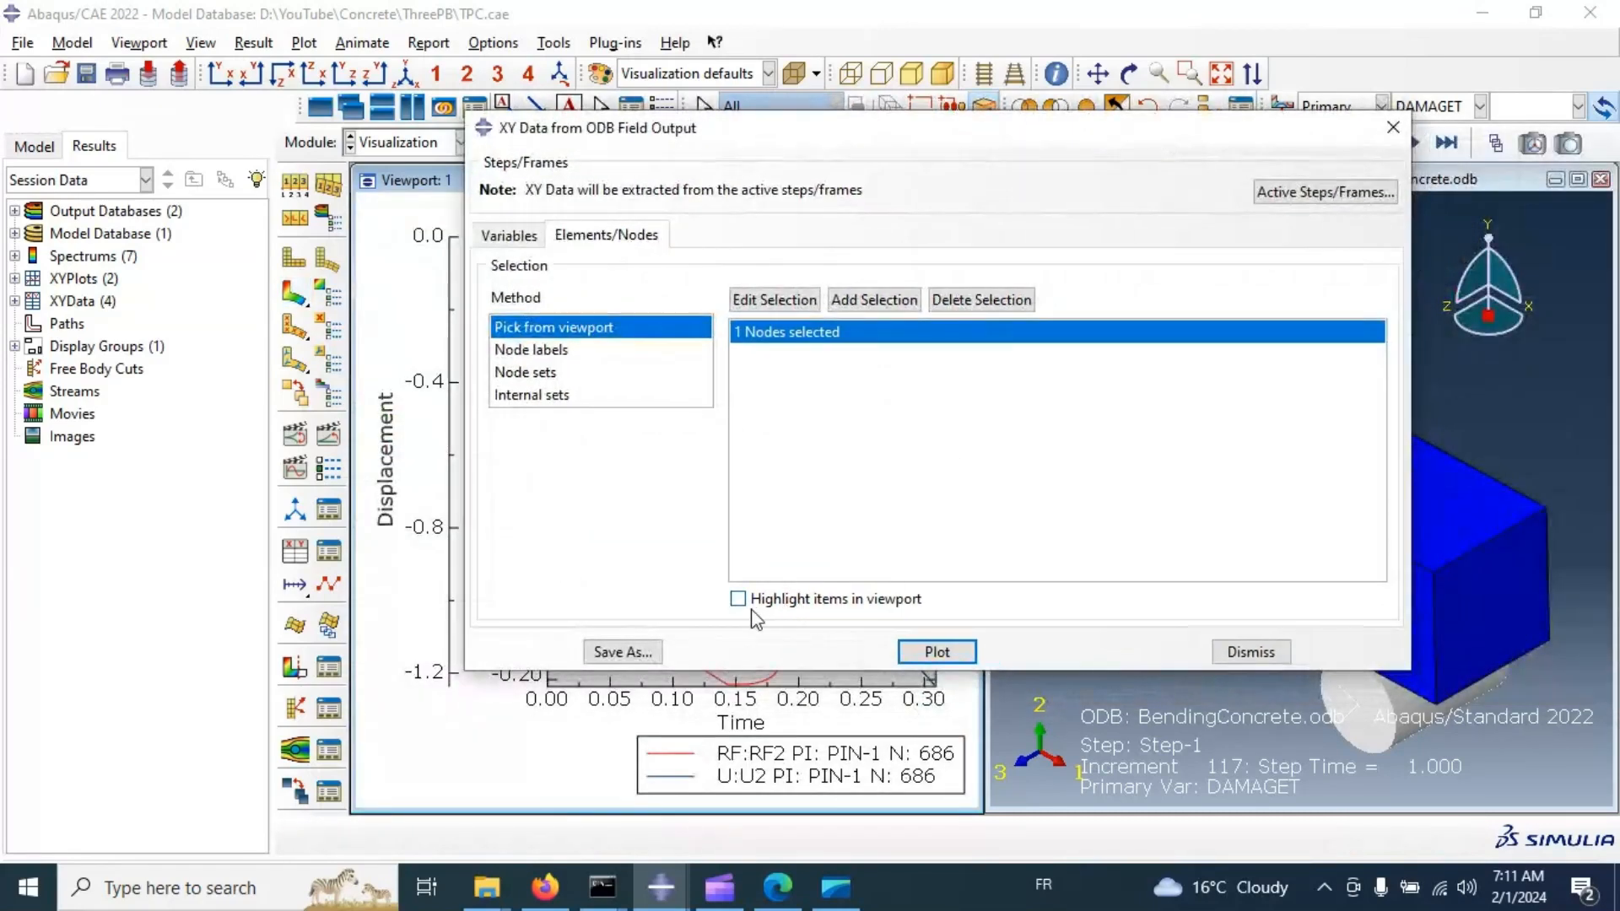
pyautogui.click(622, 652)
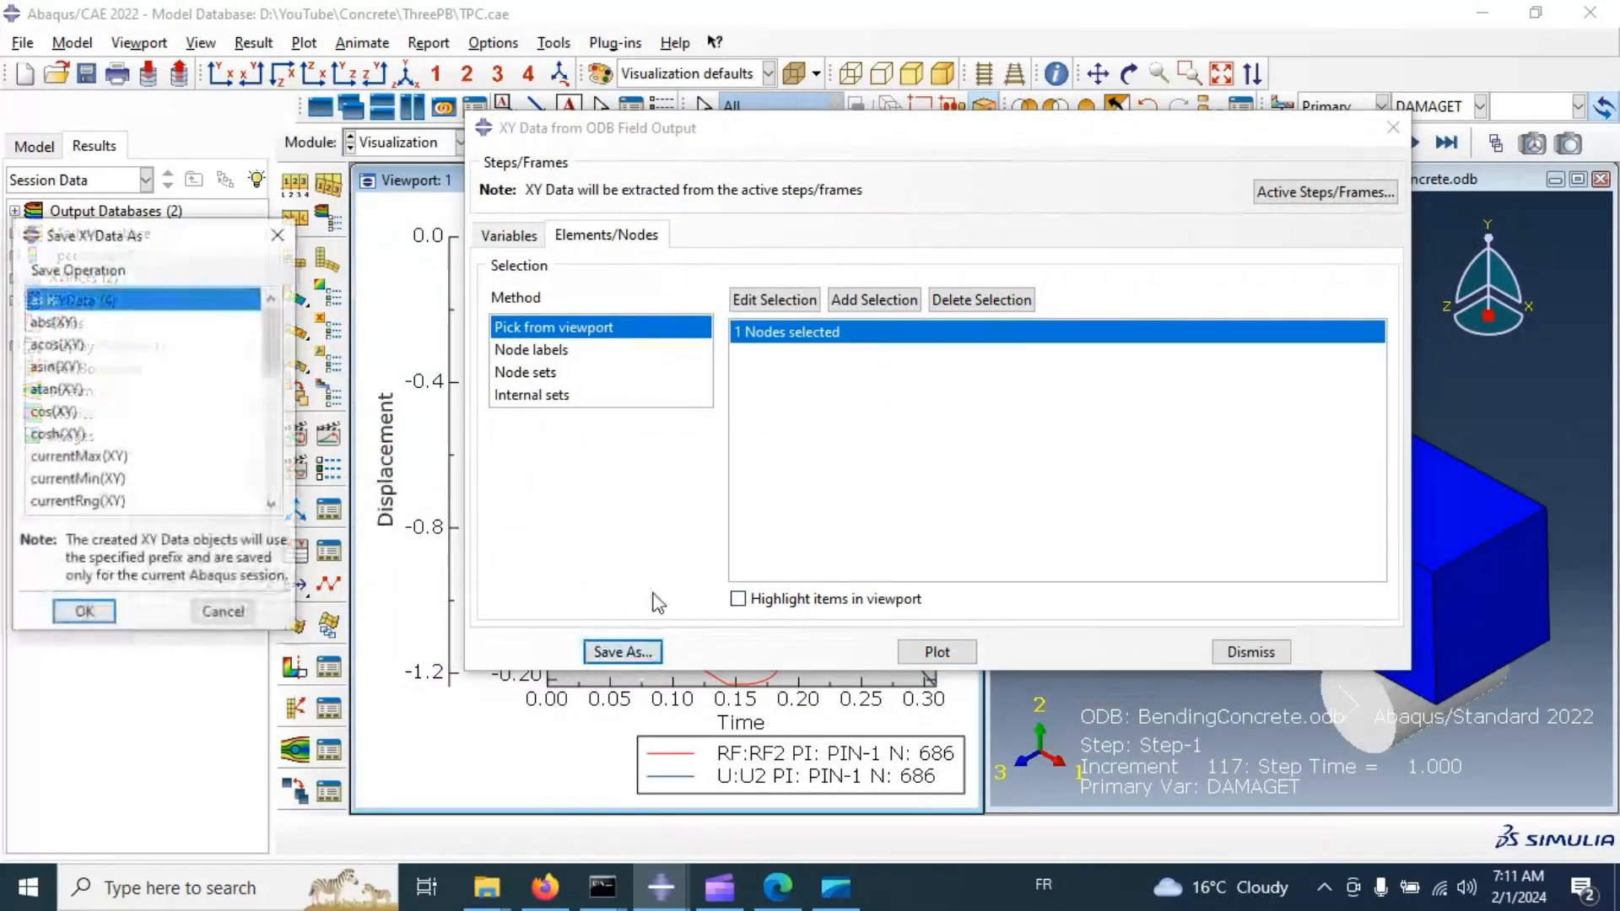
pyautogui.click(80, 619)
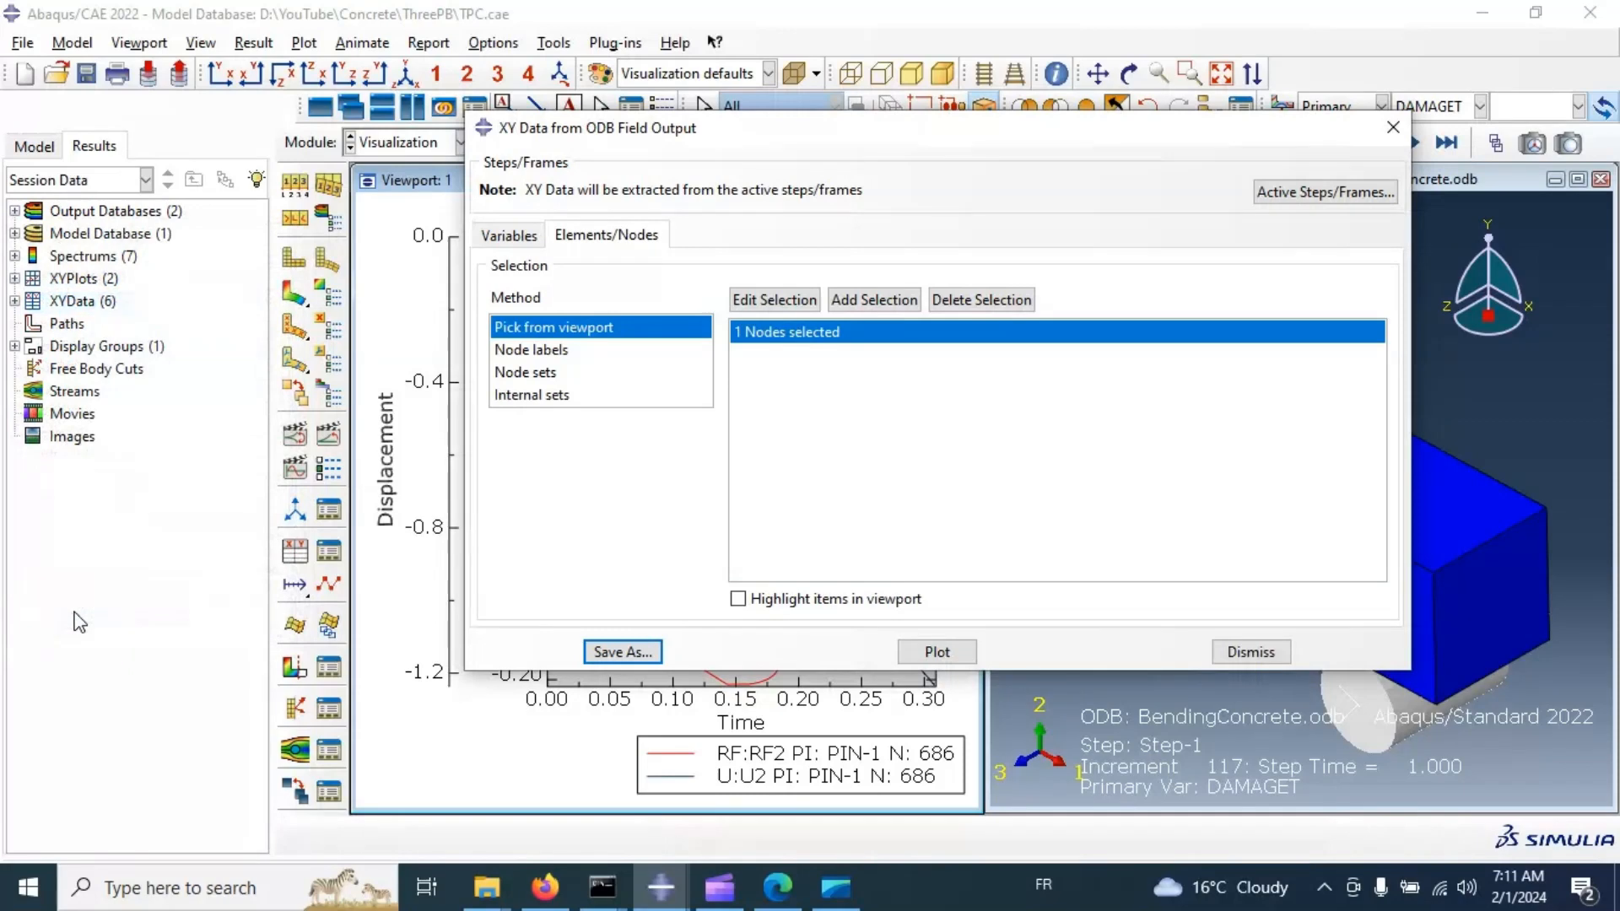
pyautogui.click(1255, 651)
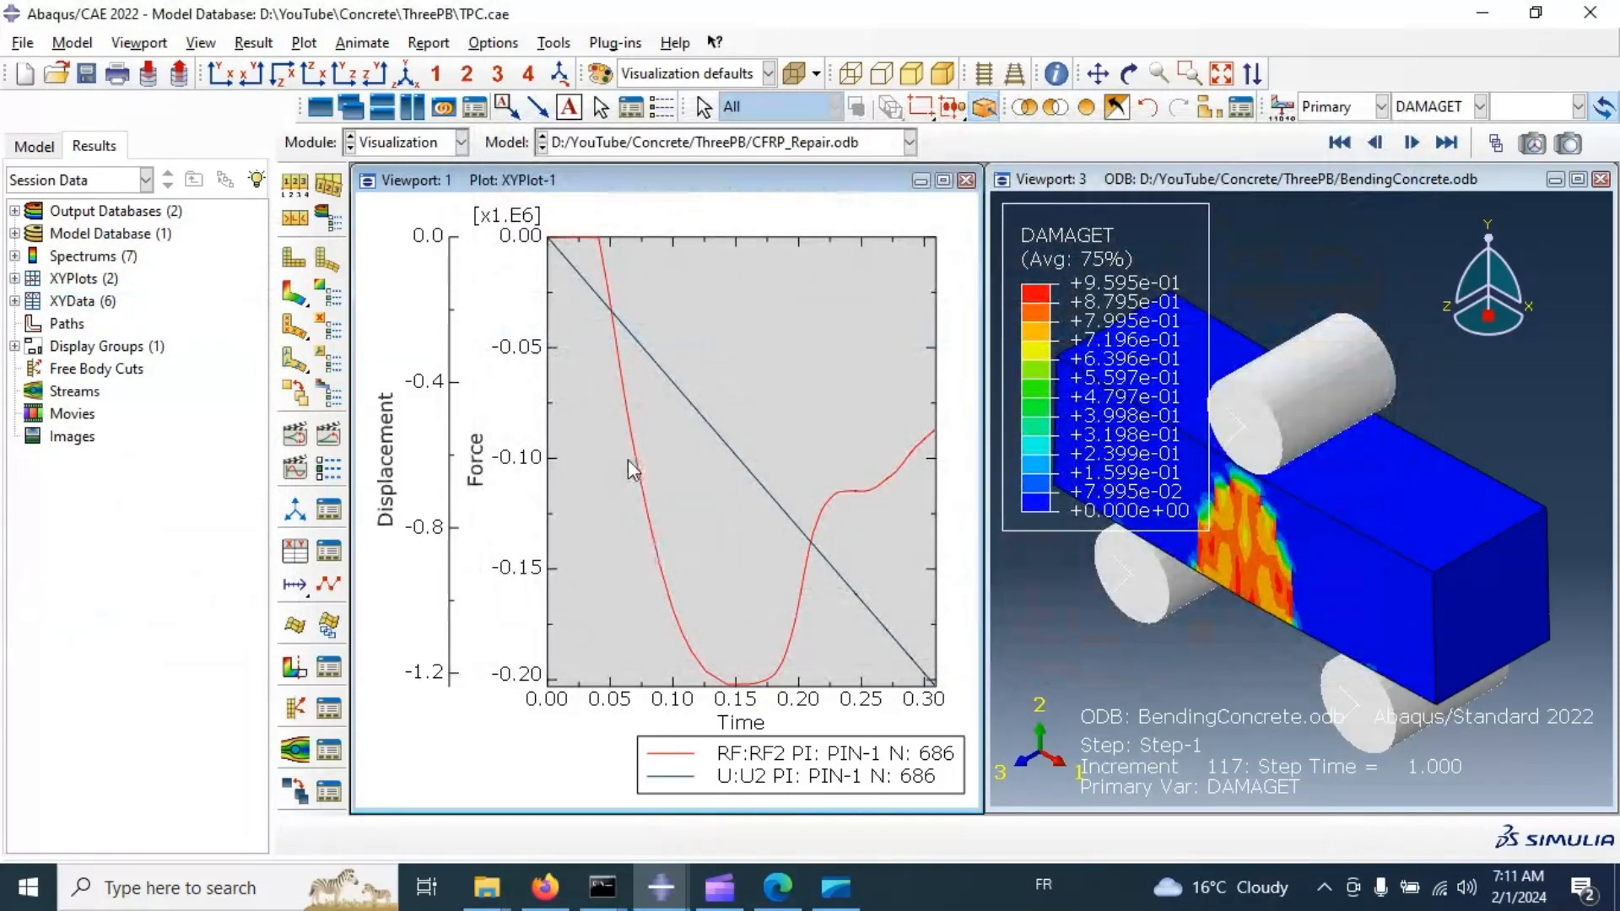
# Operate on the saved XY data to plot combine(U2, RF2) for PIN-1 node 686.
pyautogui.click(292, 554)
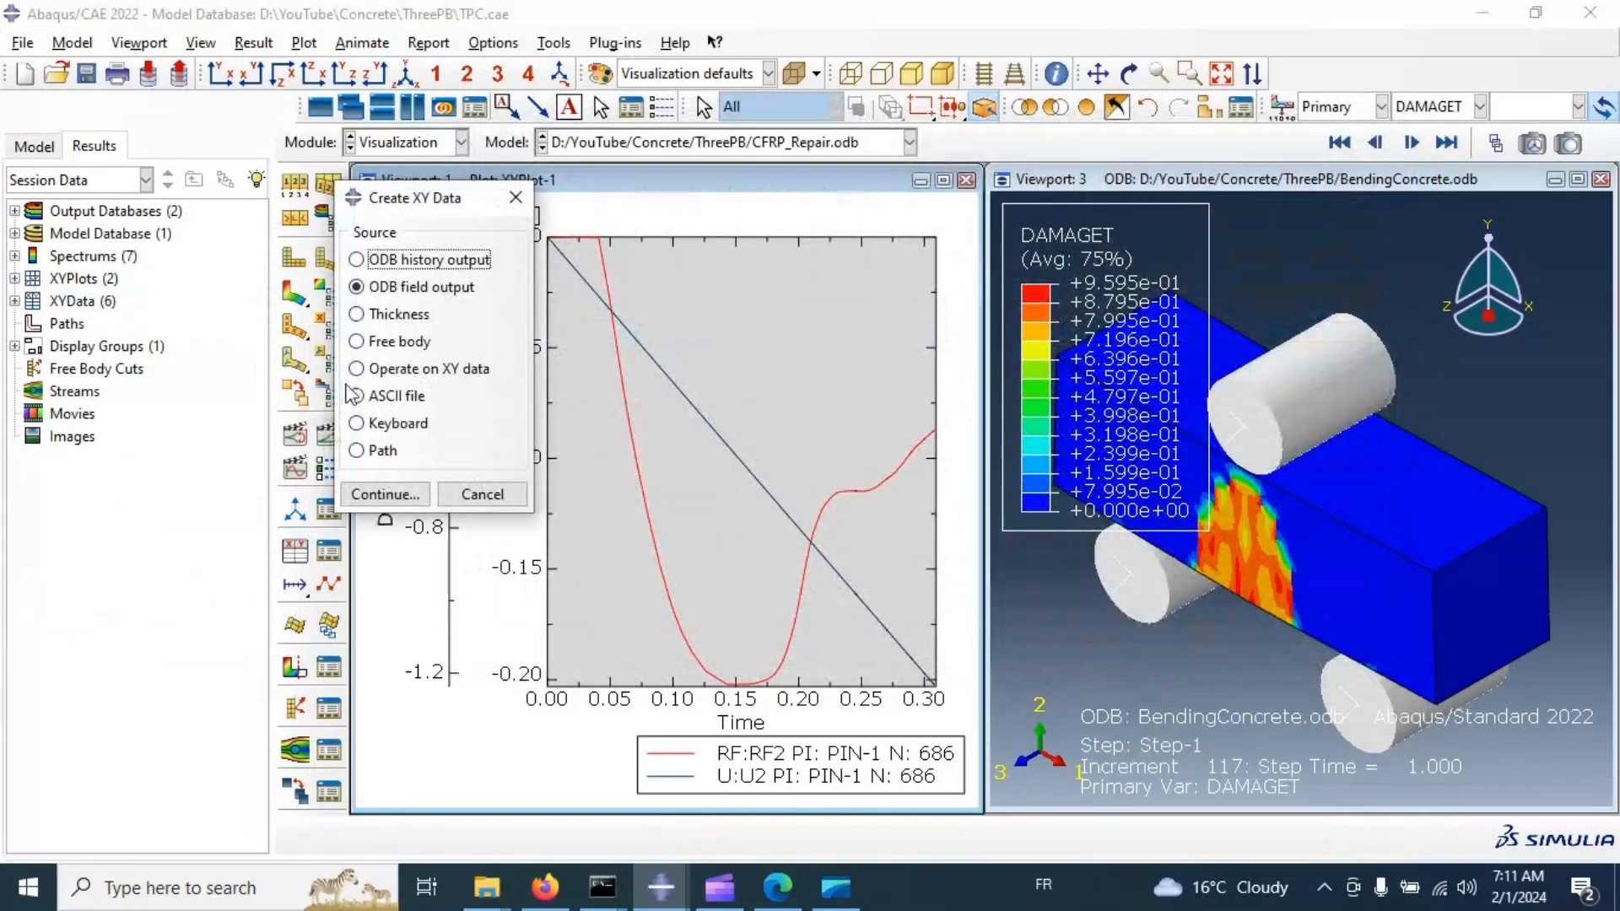
pyautogui.click(368, 372)
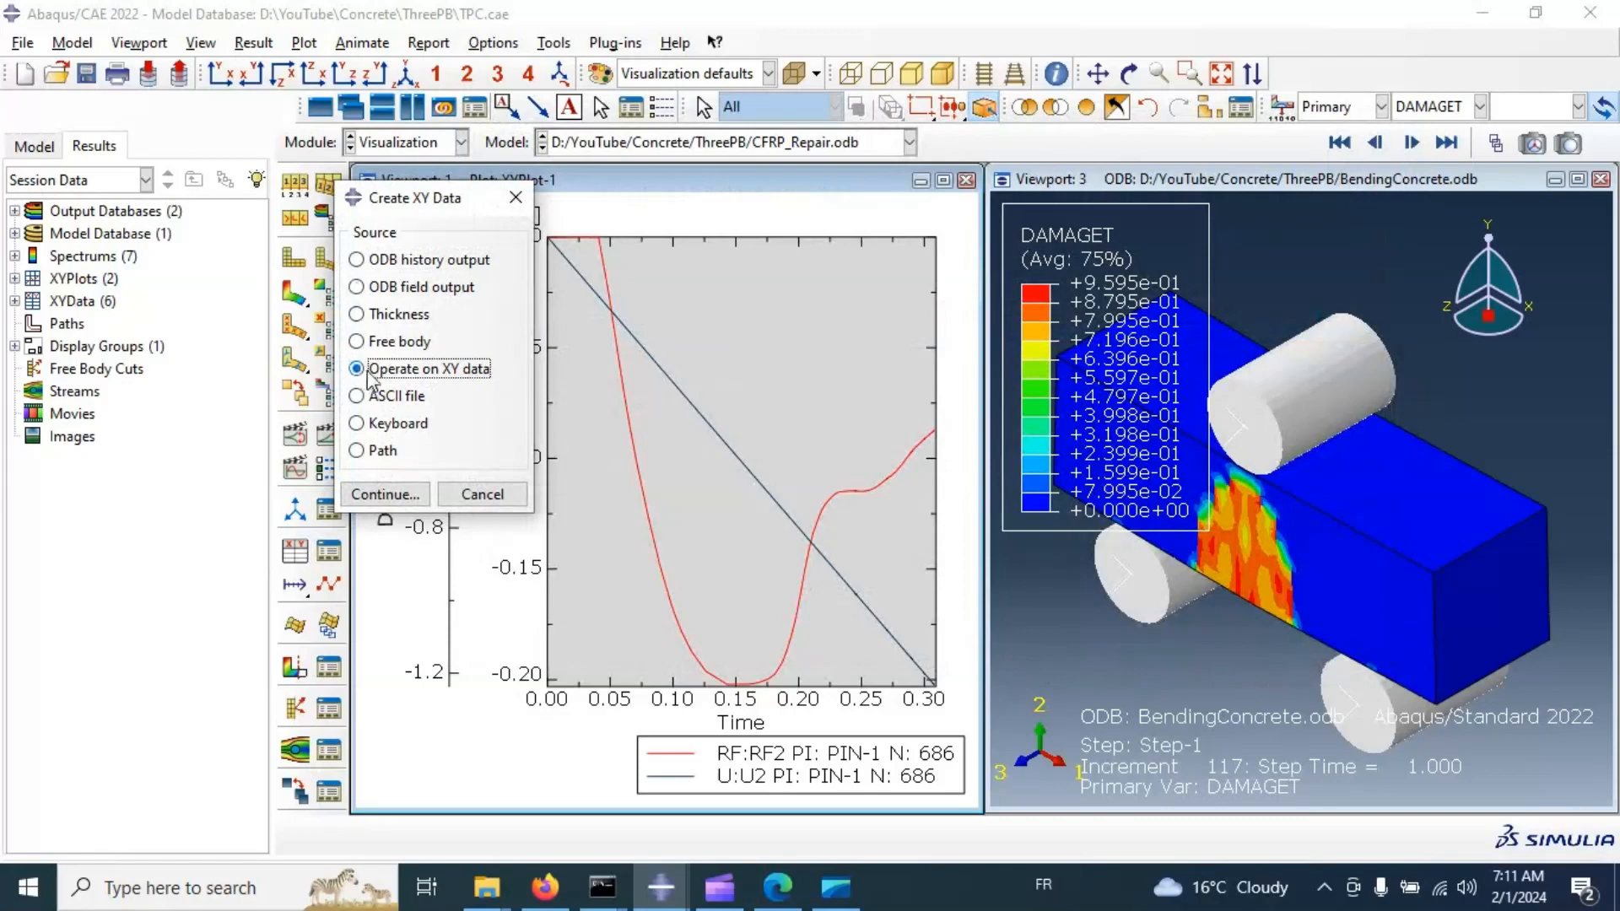
pyautogui.click(385, 494)
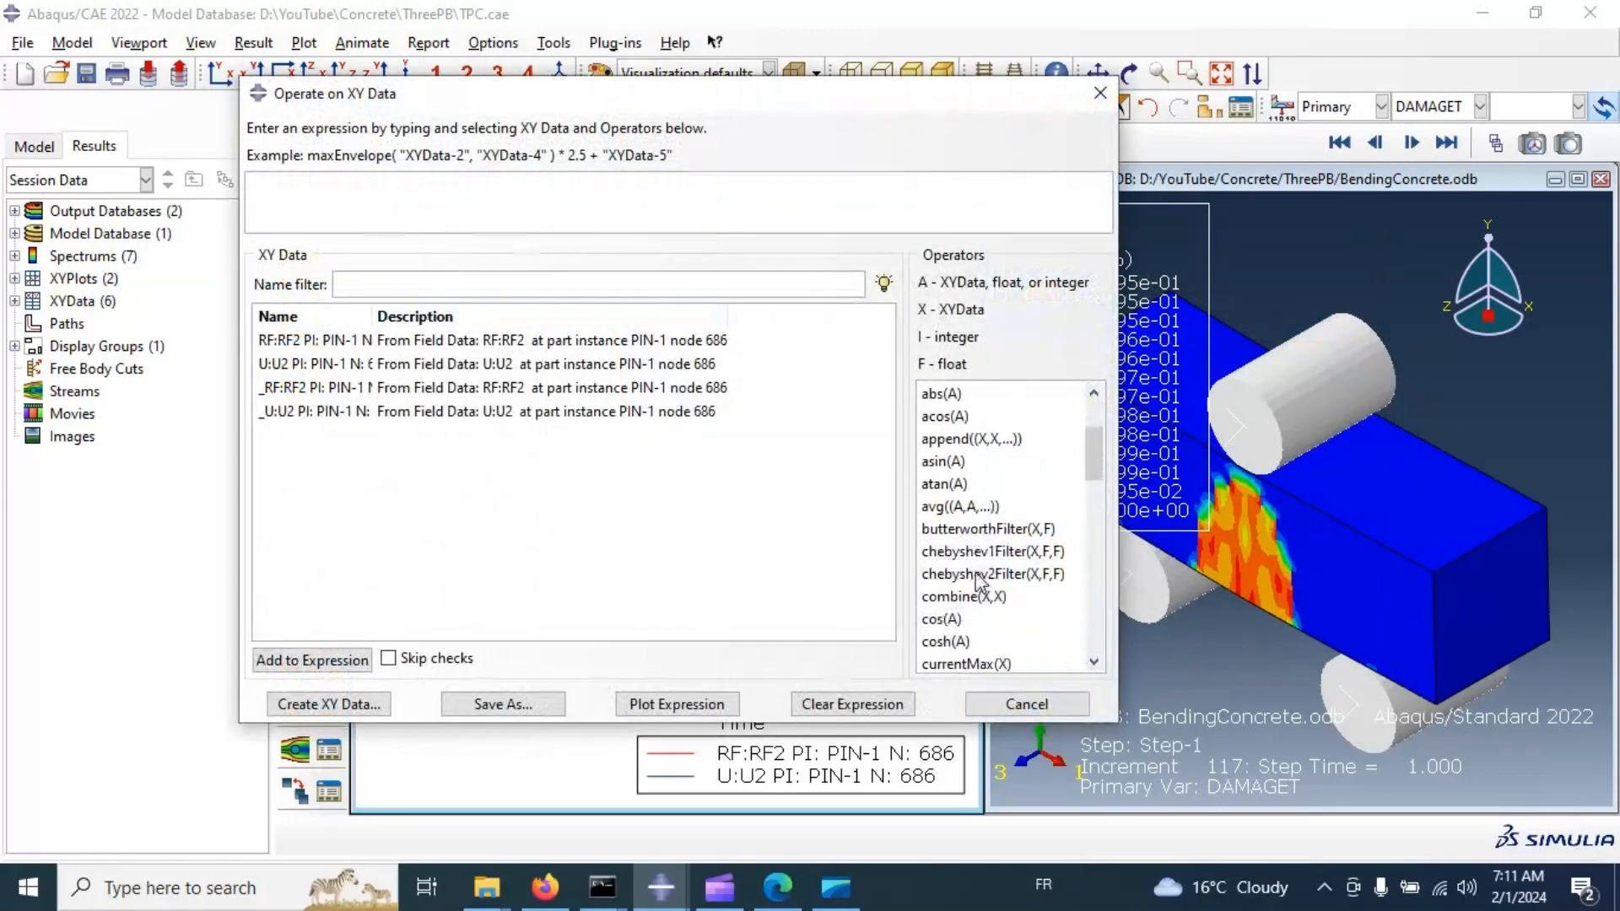
pyautogui.click(968, 596)
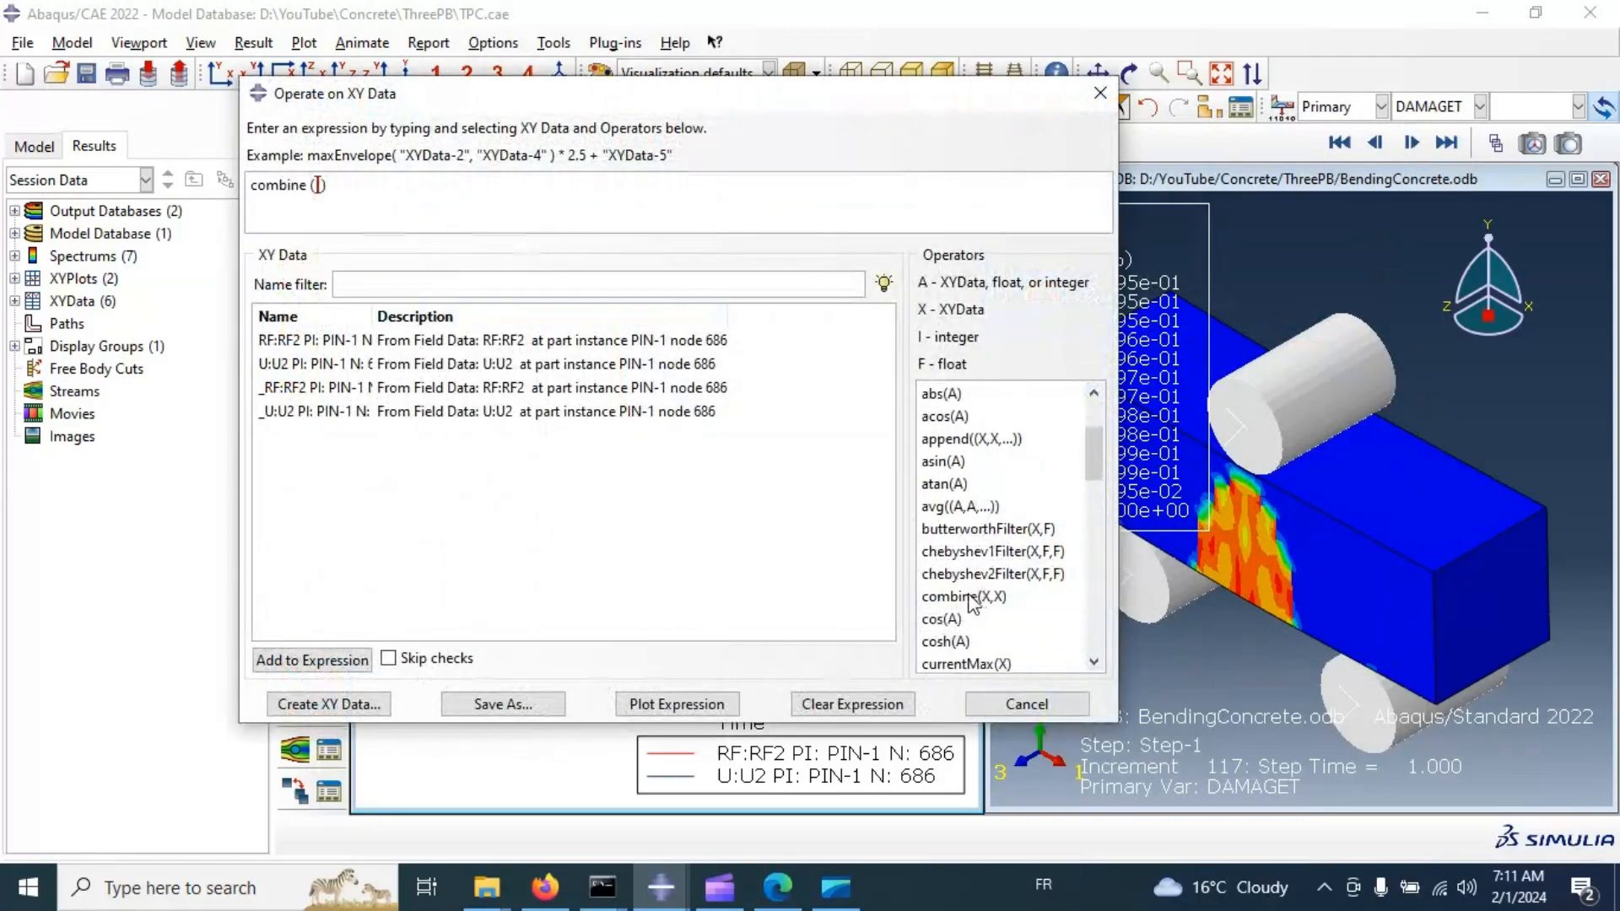
pyautogui.click(297, 368)
pyautogui.doubleClick(297, 368)
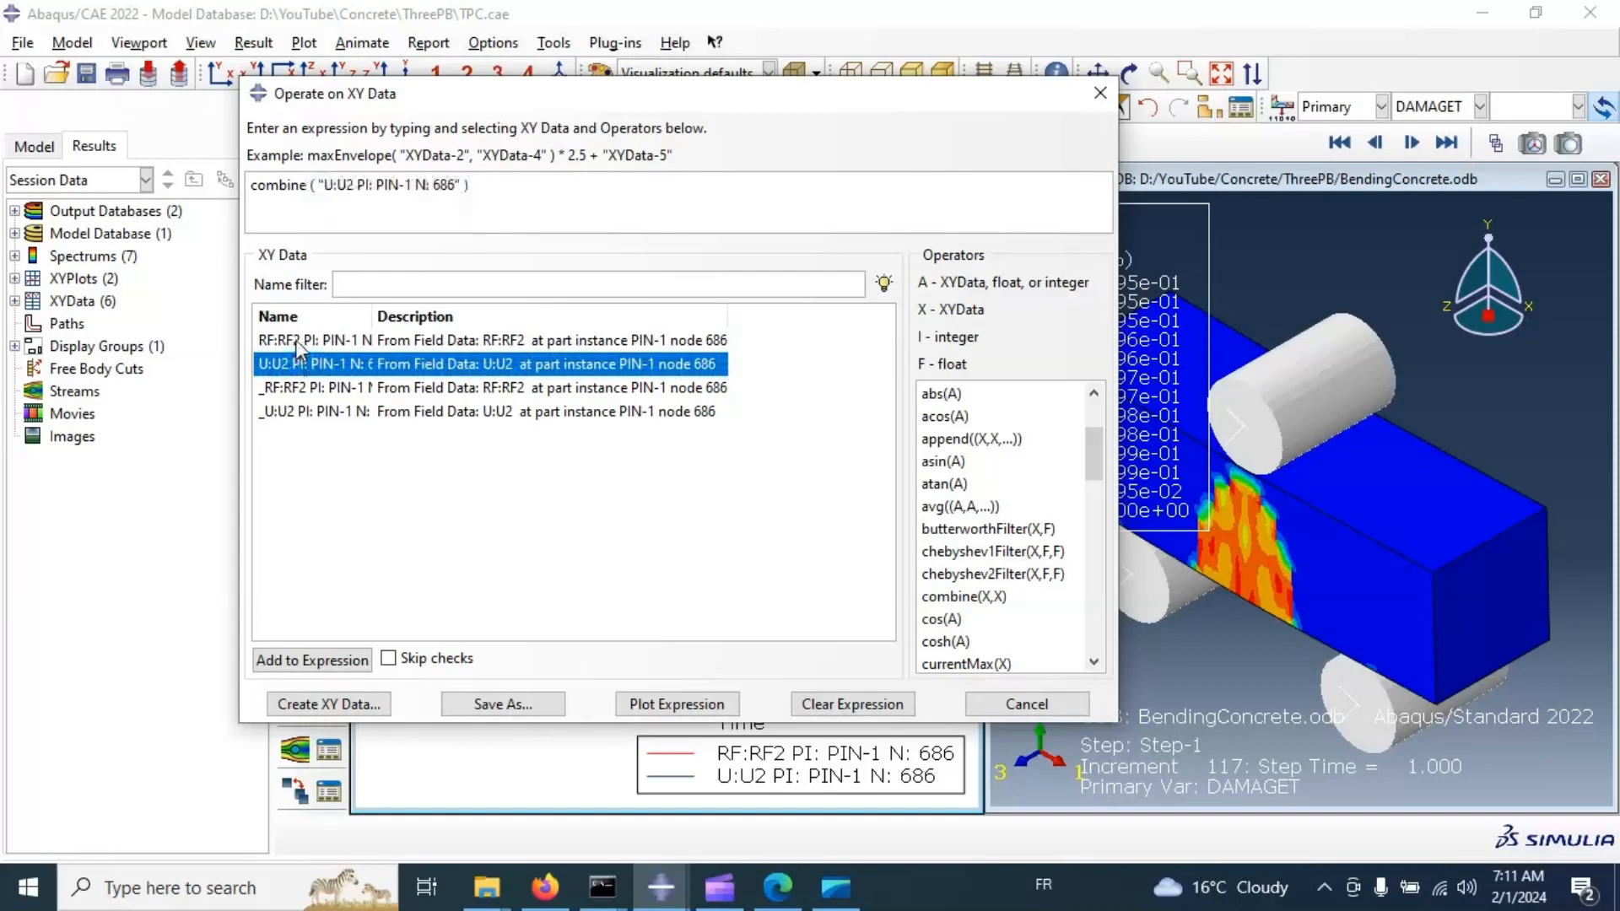
pyautogui.doubleClick(295, 339)
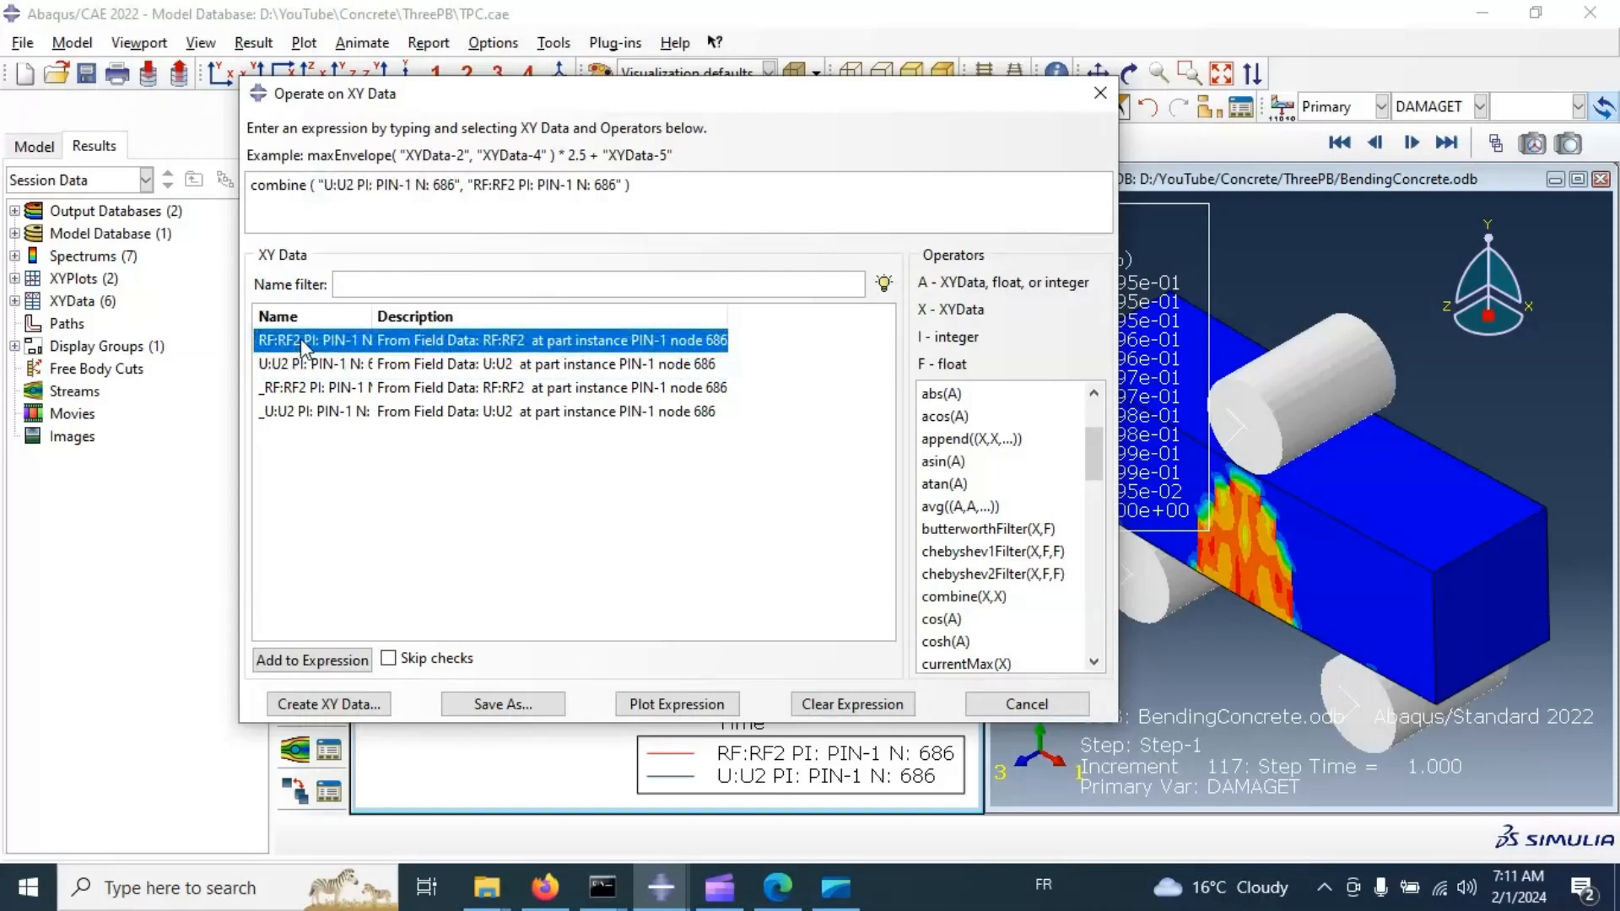
pyautogui.click(704, 702)
# Negate both arguments to make the expression combine(-U2, -RF2), plot it as a positive force-displacement curve and close the XY operation.
pyautogui.moveTo(920, 98); pyautogui.dragTo(912, 172)
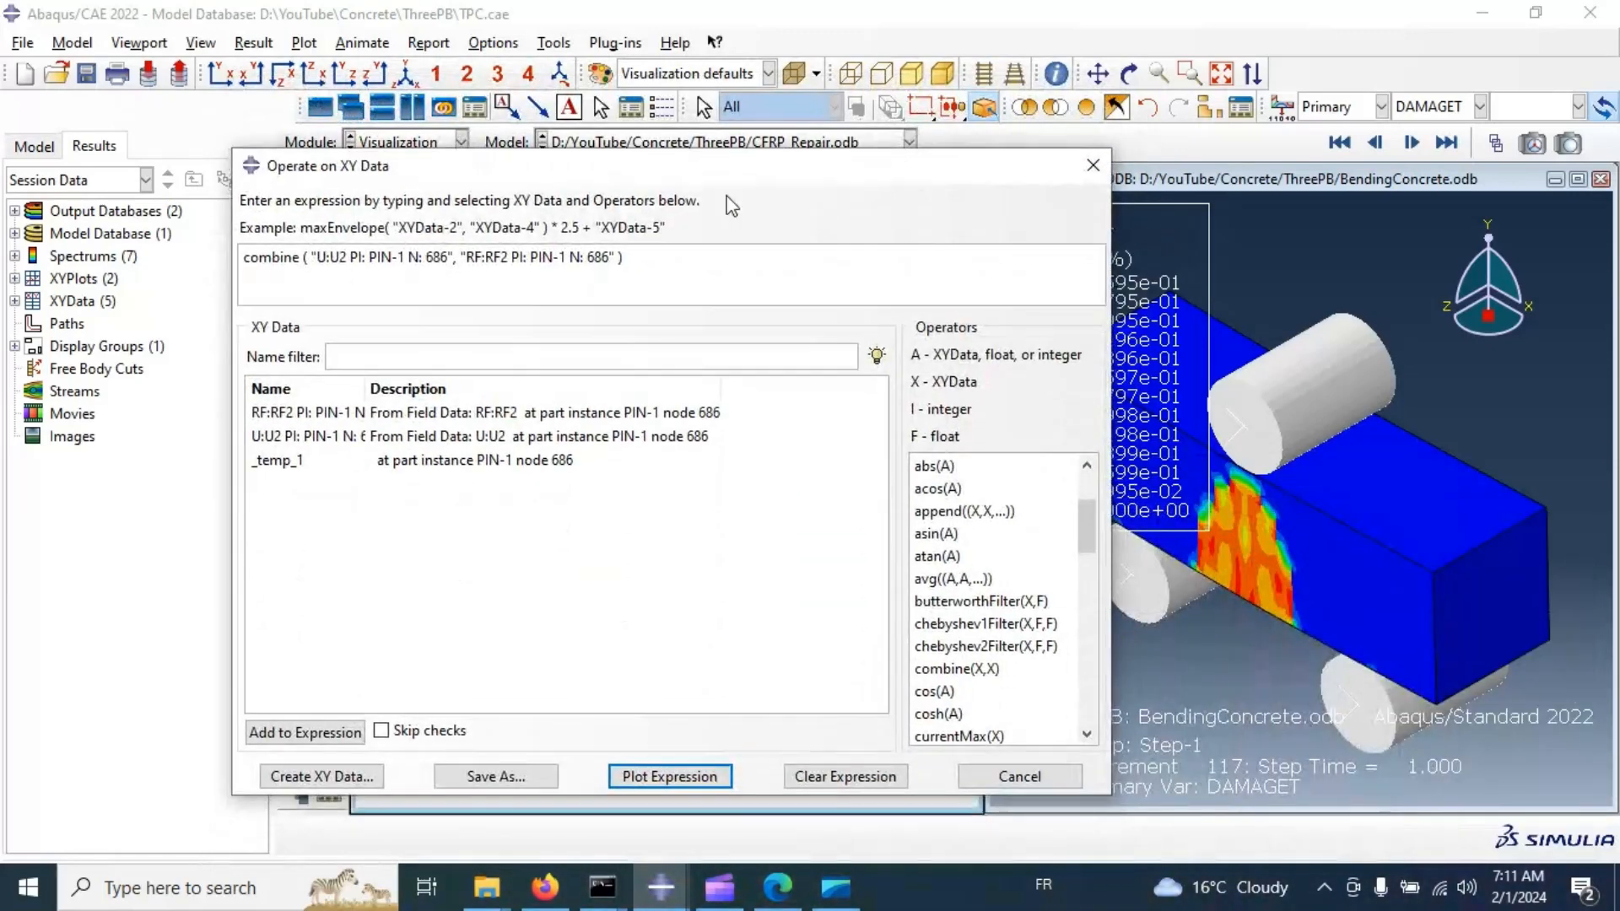
pyautogui.click(313, 258)
pyautogui.write('-')
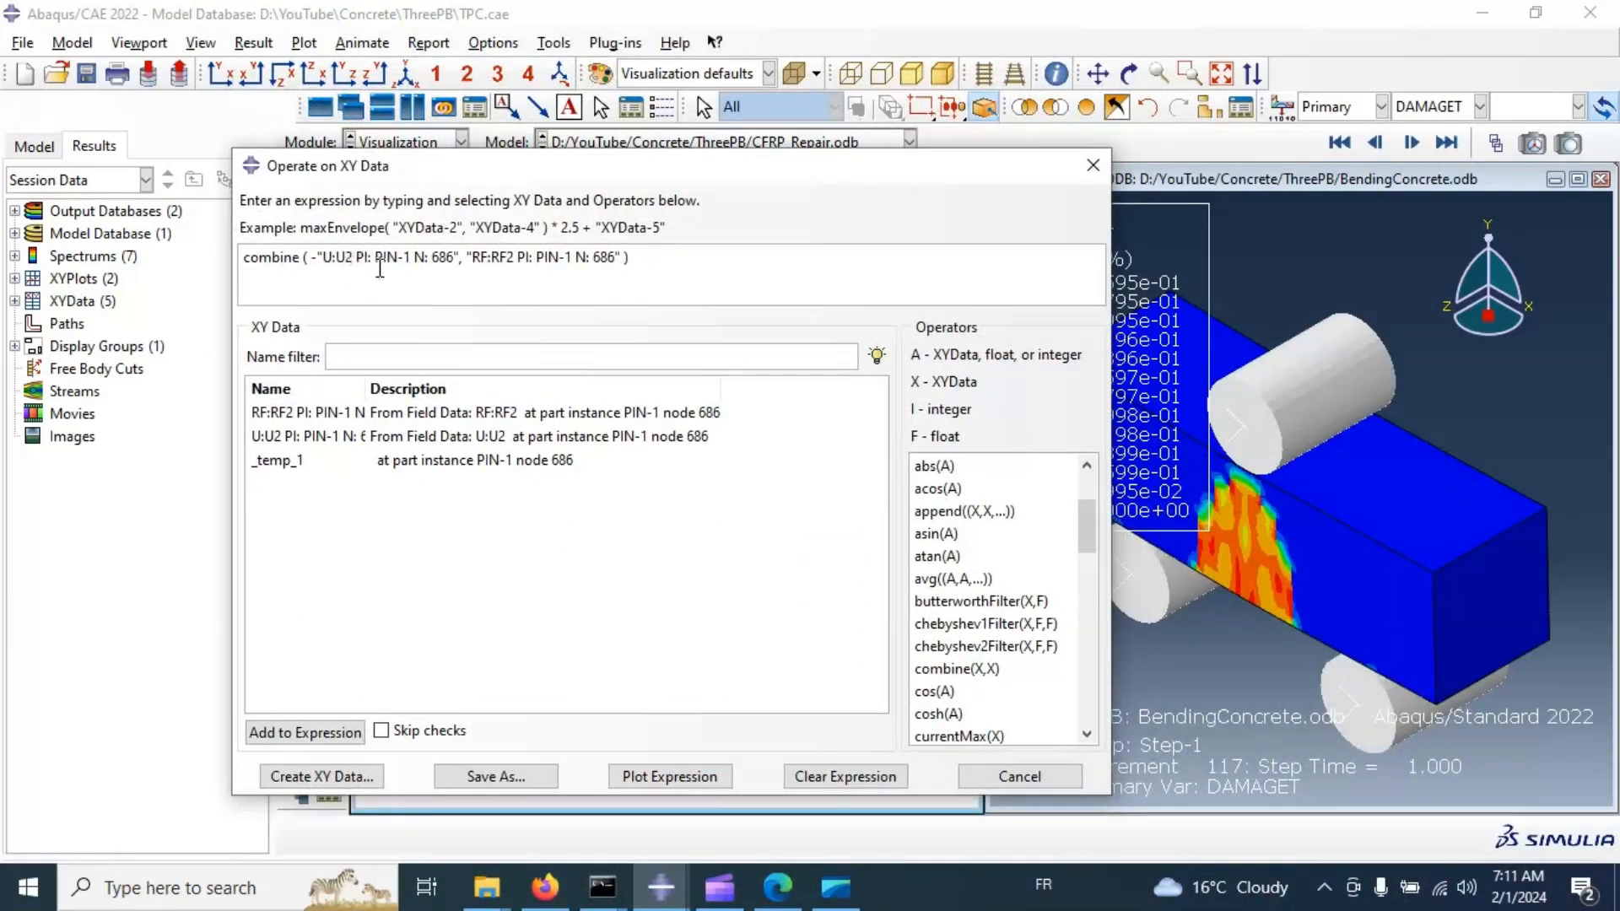
pyautogui.click(469, 258)
pyautogui.write('-')
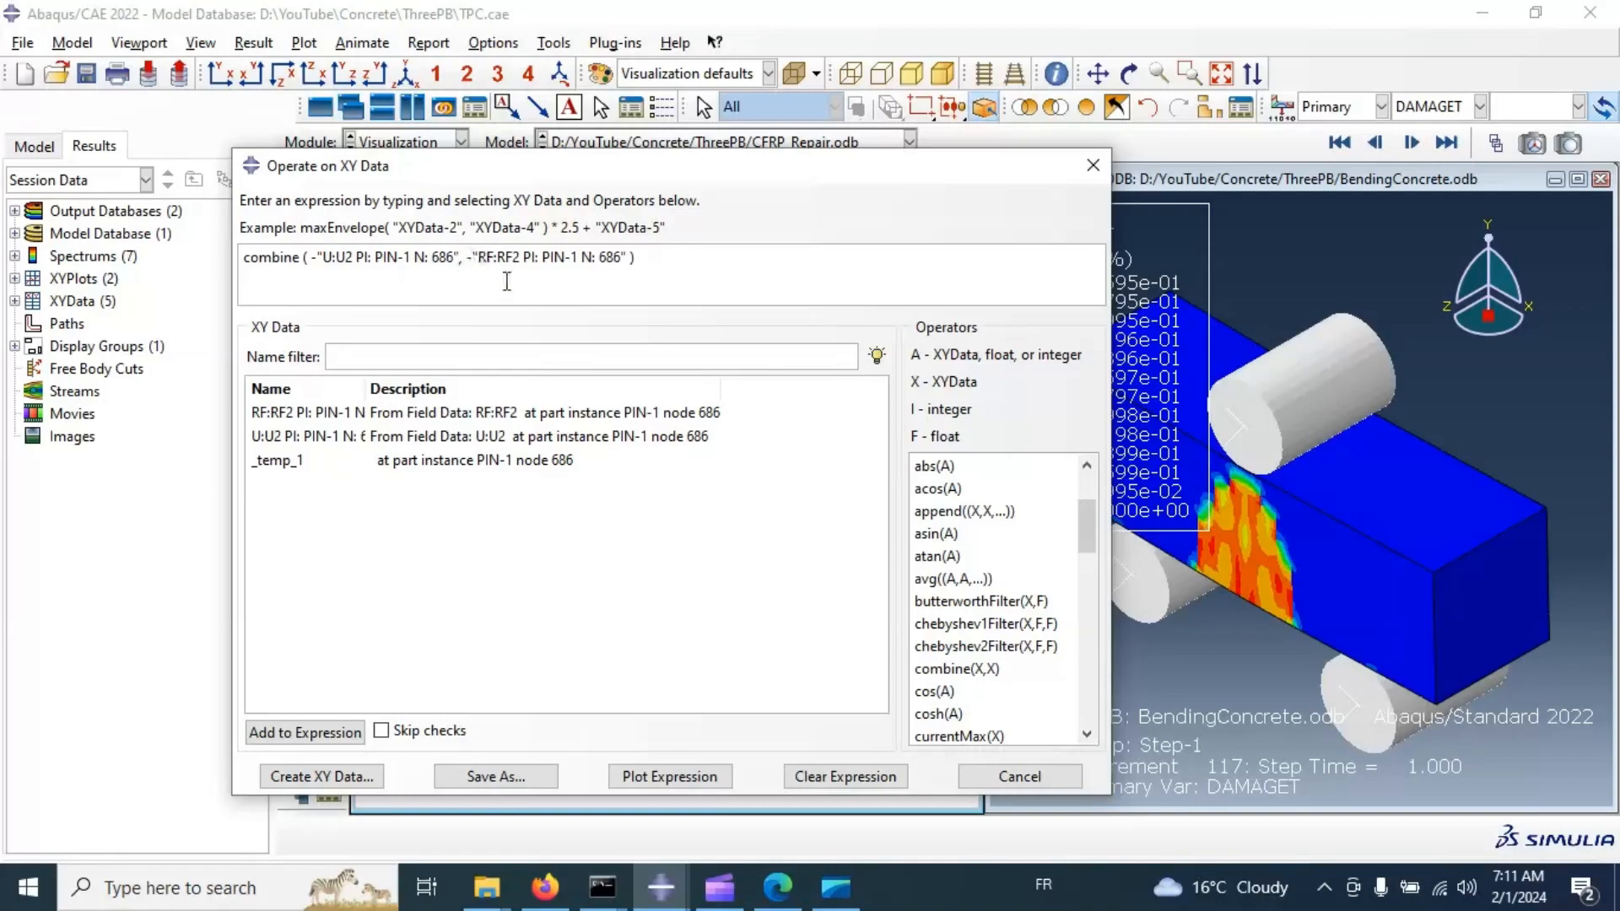
pyautogui.click(727, 776)
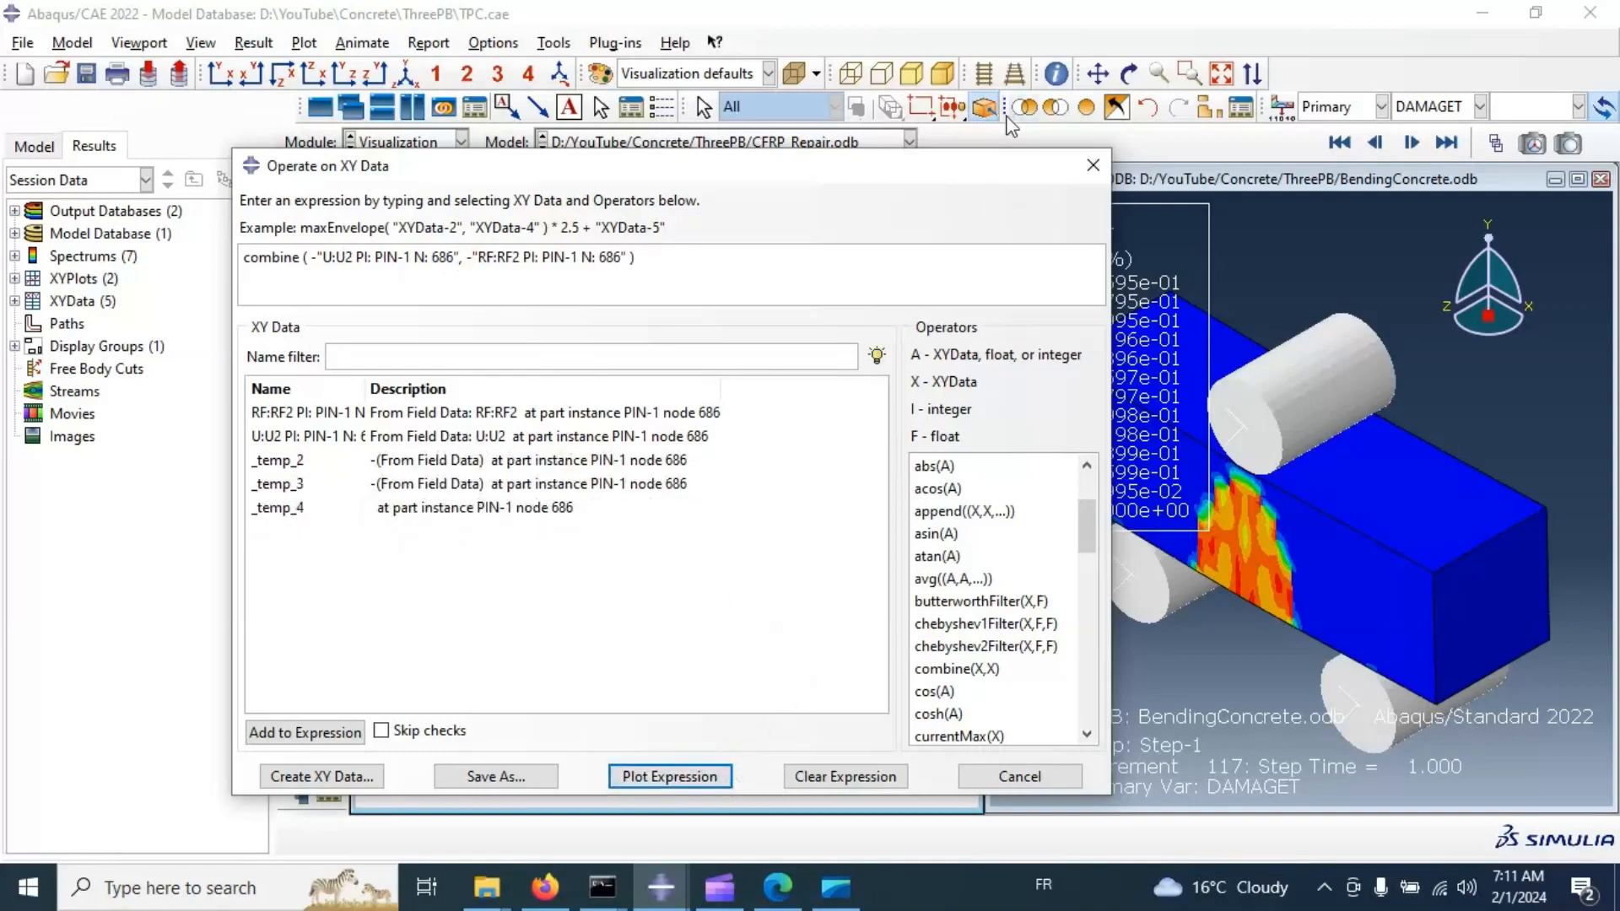
pyautogui.moveTo(977, 170); pyautogui.dragTo(1396, 580)
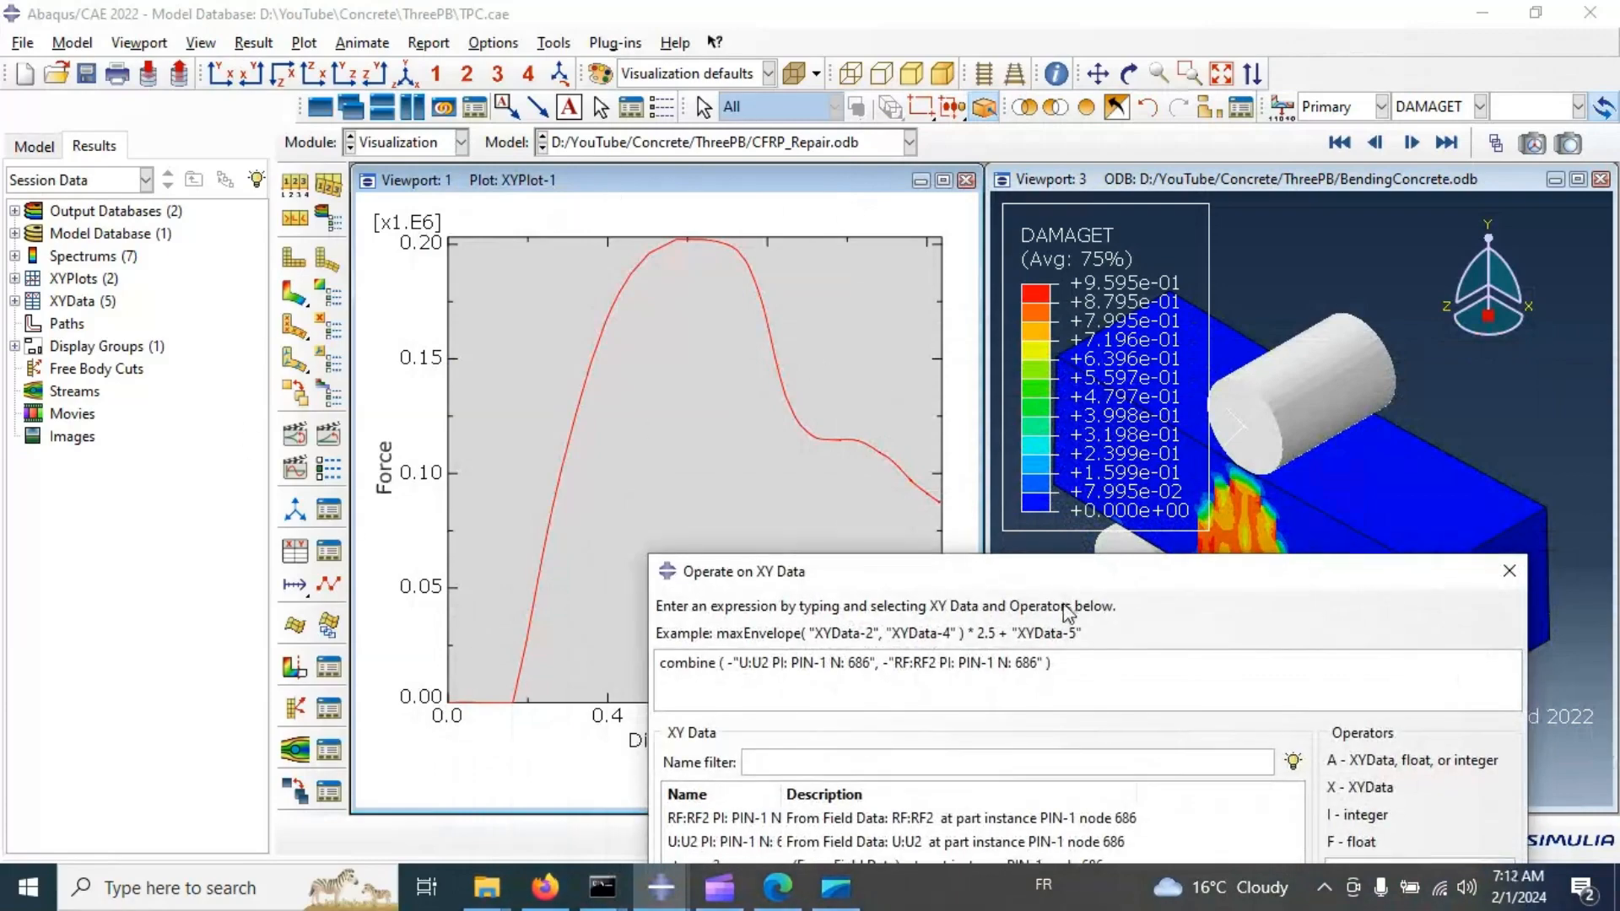
pyautogui.moveTo(1041, 582); pyautogui.dragTo(767, 106)
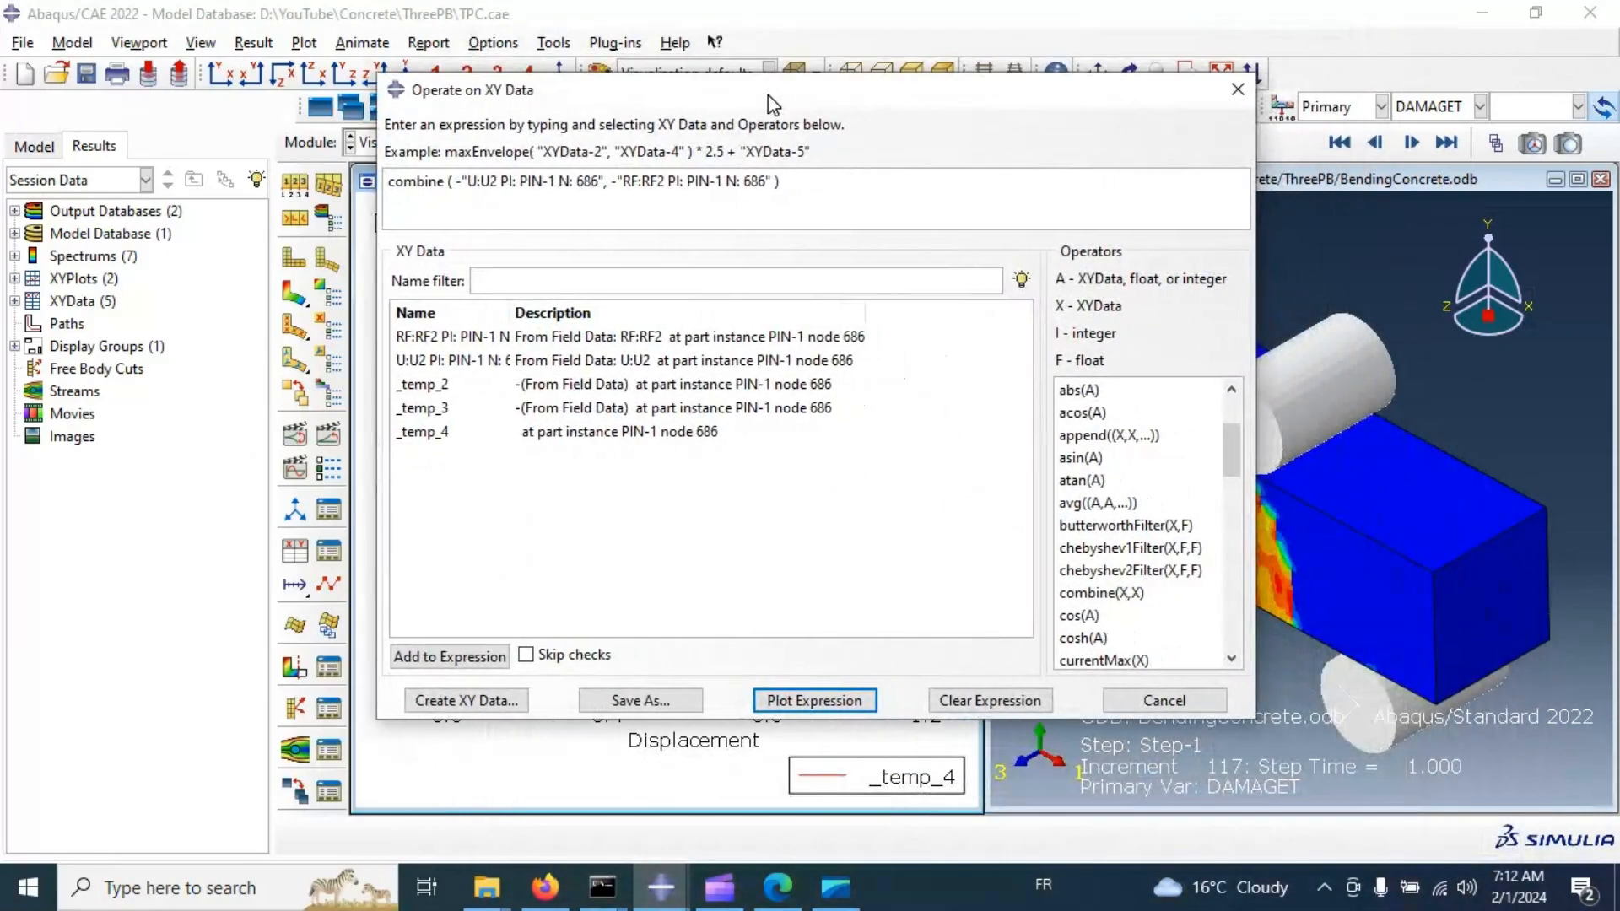
pyautogui.click(1146, 705)
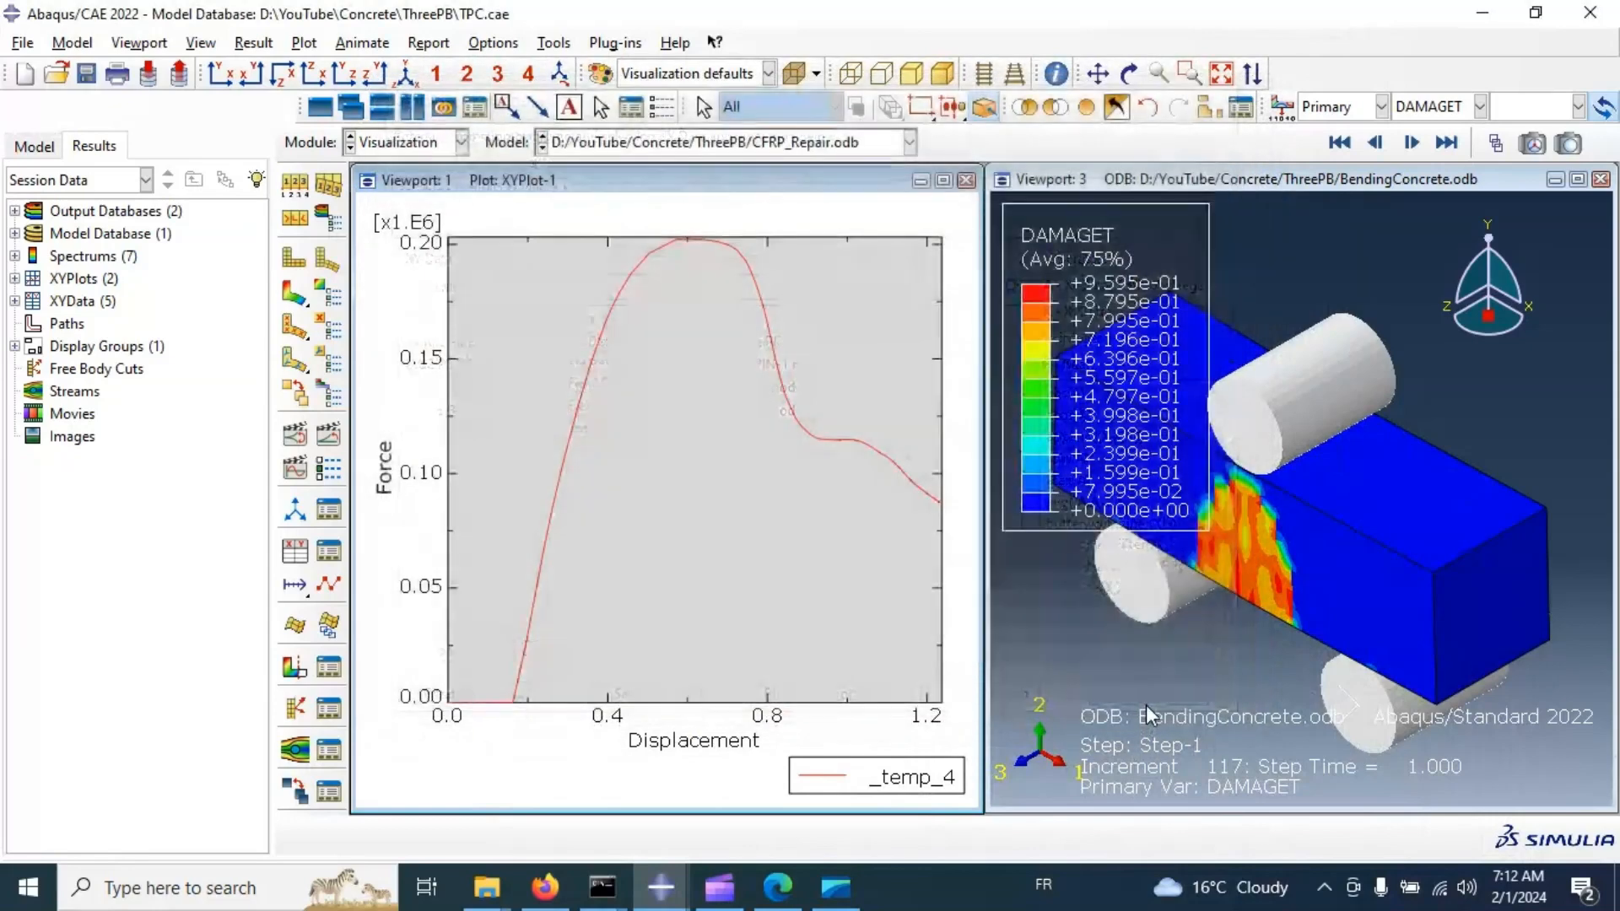
# Activate the BendingConcrete viewport and start creating XY data from its ODB field output with unique nodal RF.RF2 and U.U2.
pyautogui.click(1297, 179)
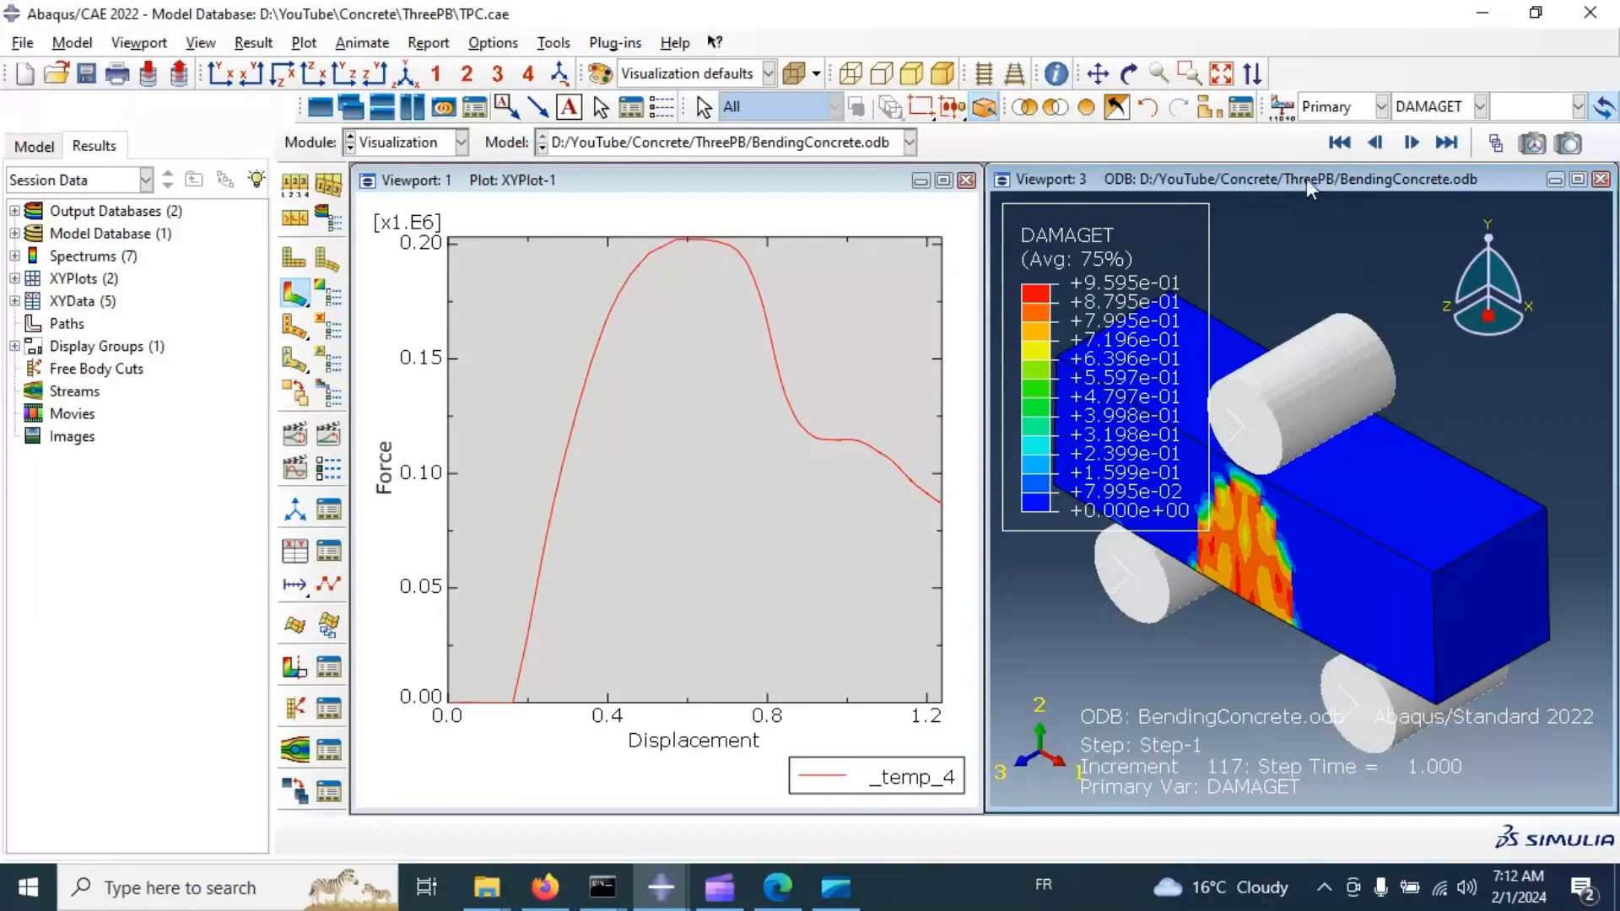
pyautogui.click(302, 554)
pyautogui.click(357, 287)
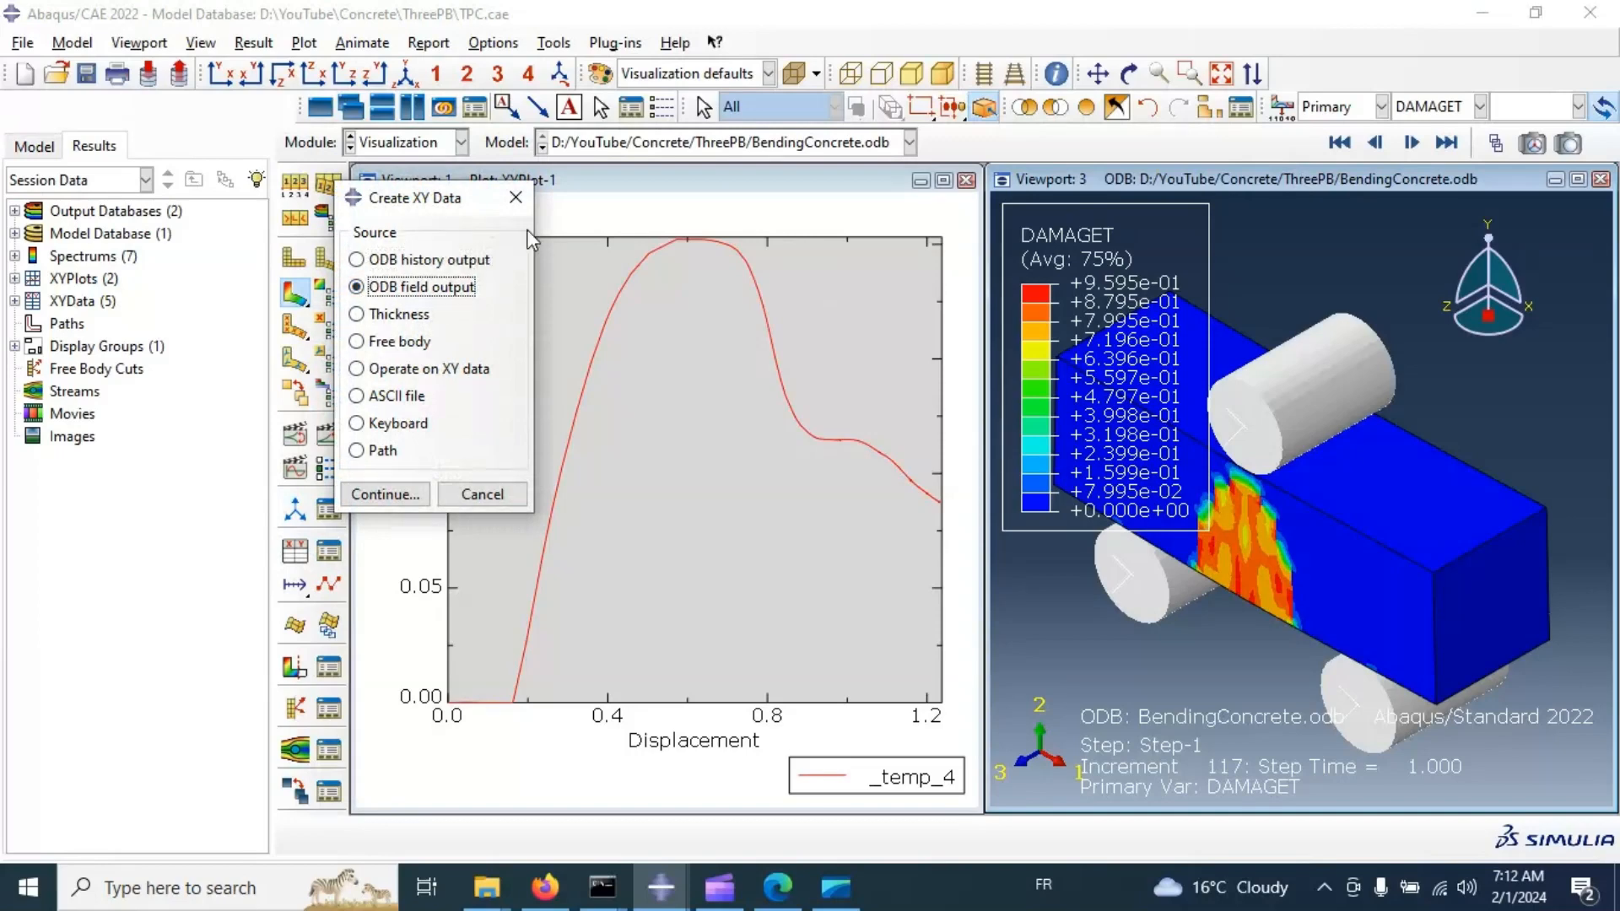
pyautogui.click(403, 495)
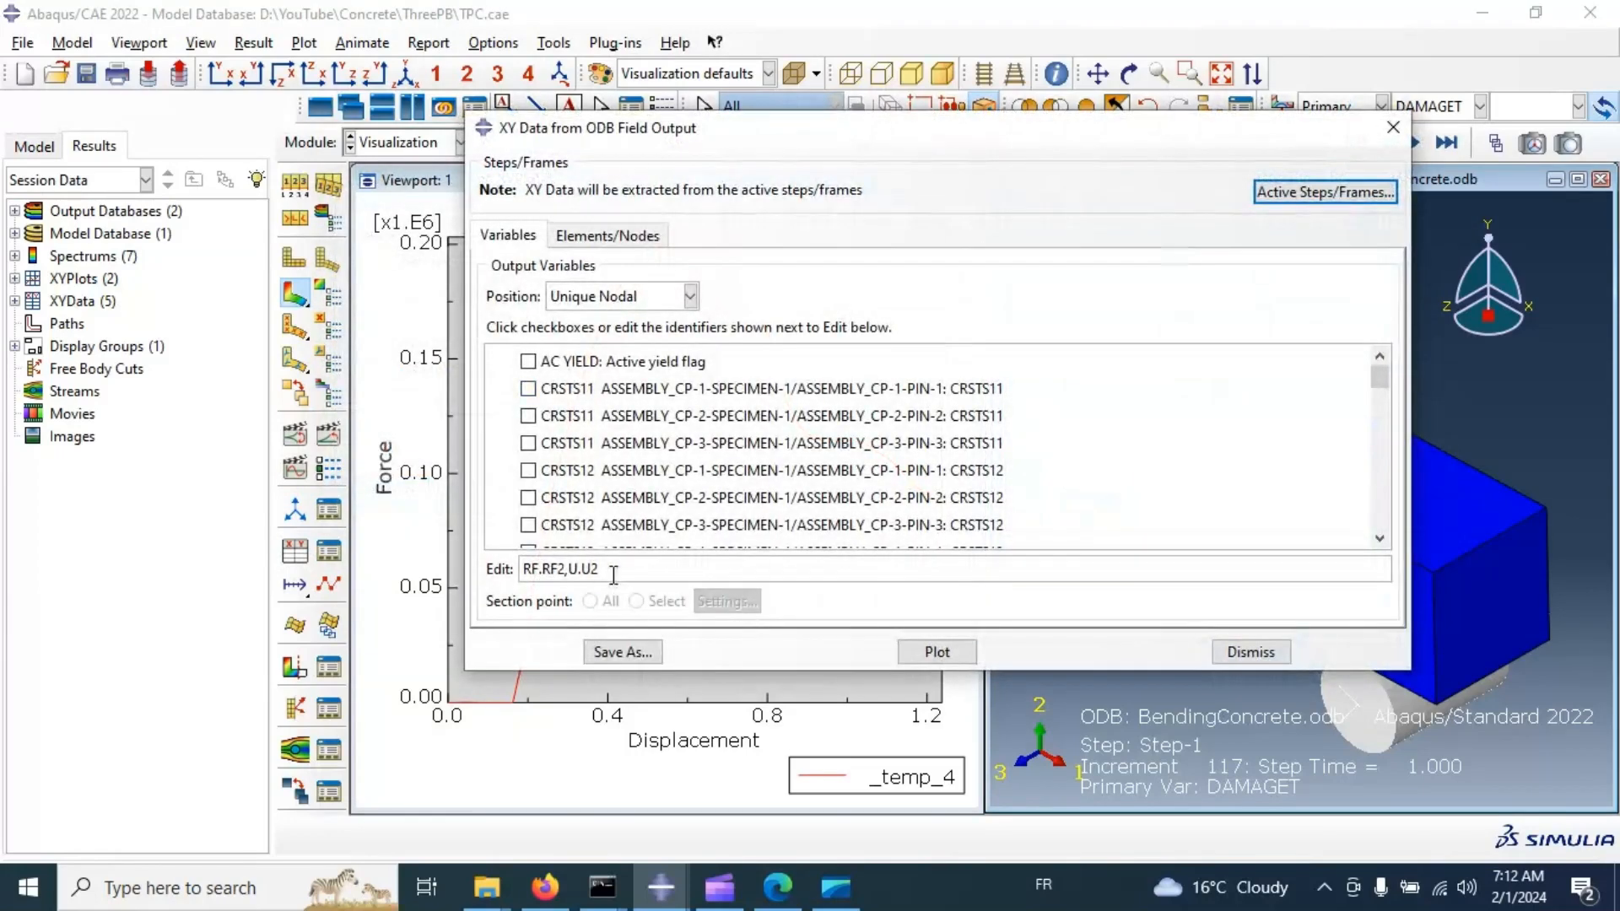
pyautogui.moveTo(613, 569); pyautogui.dragTo(520, 569)
# Pick the node at the centre of the upper loading pin's front face and plot its RF2 and U2 over time.
pyautogui.click(565, 239)
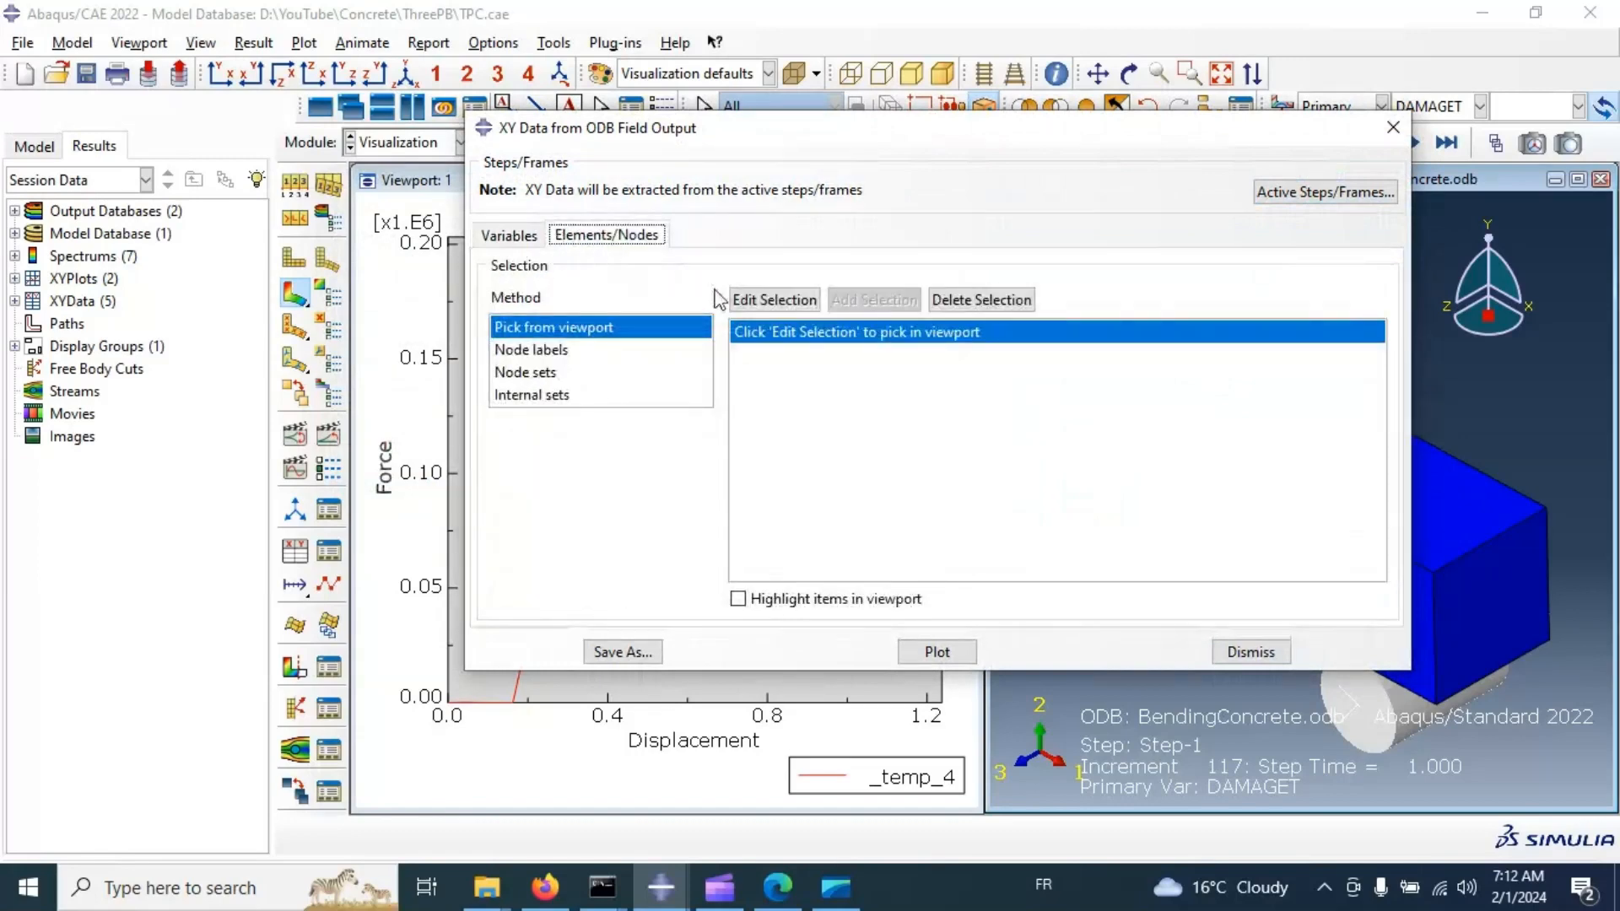
pyautogui.click(774, 300)
pyautogui.moveTo(1304, 130); pyautogui.dragTo(1005, 194)
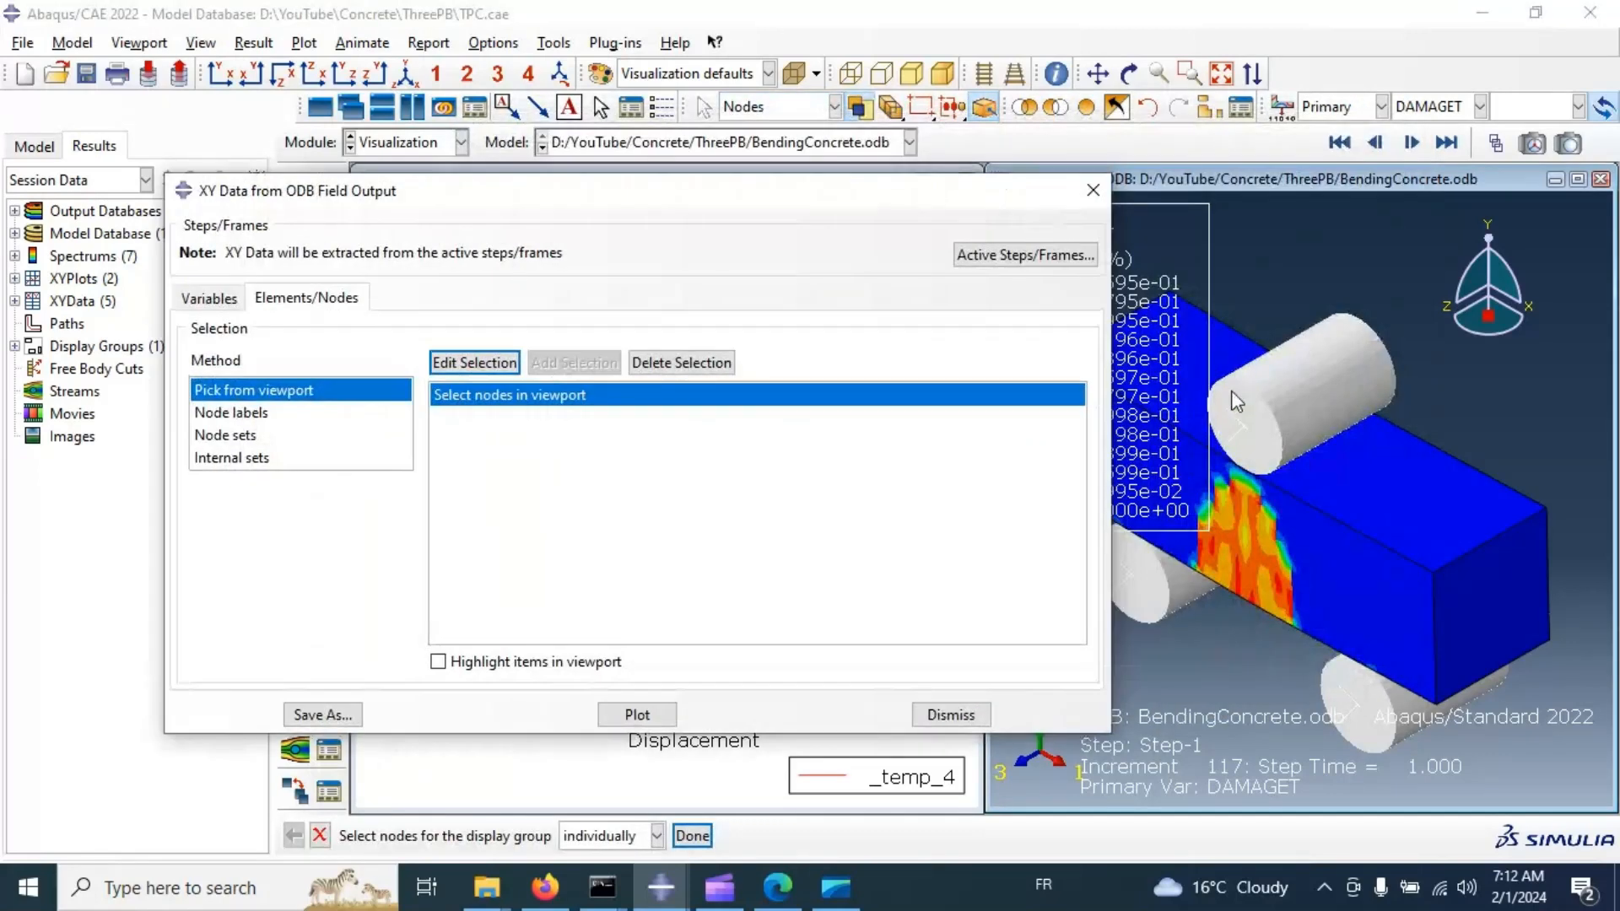
pyautogui.click(1245, 429)
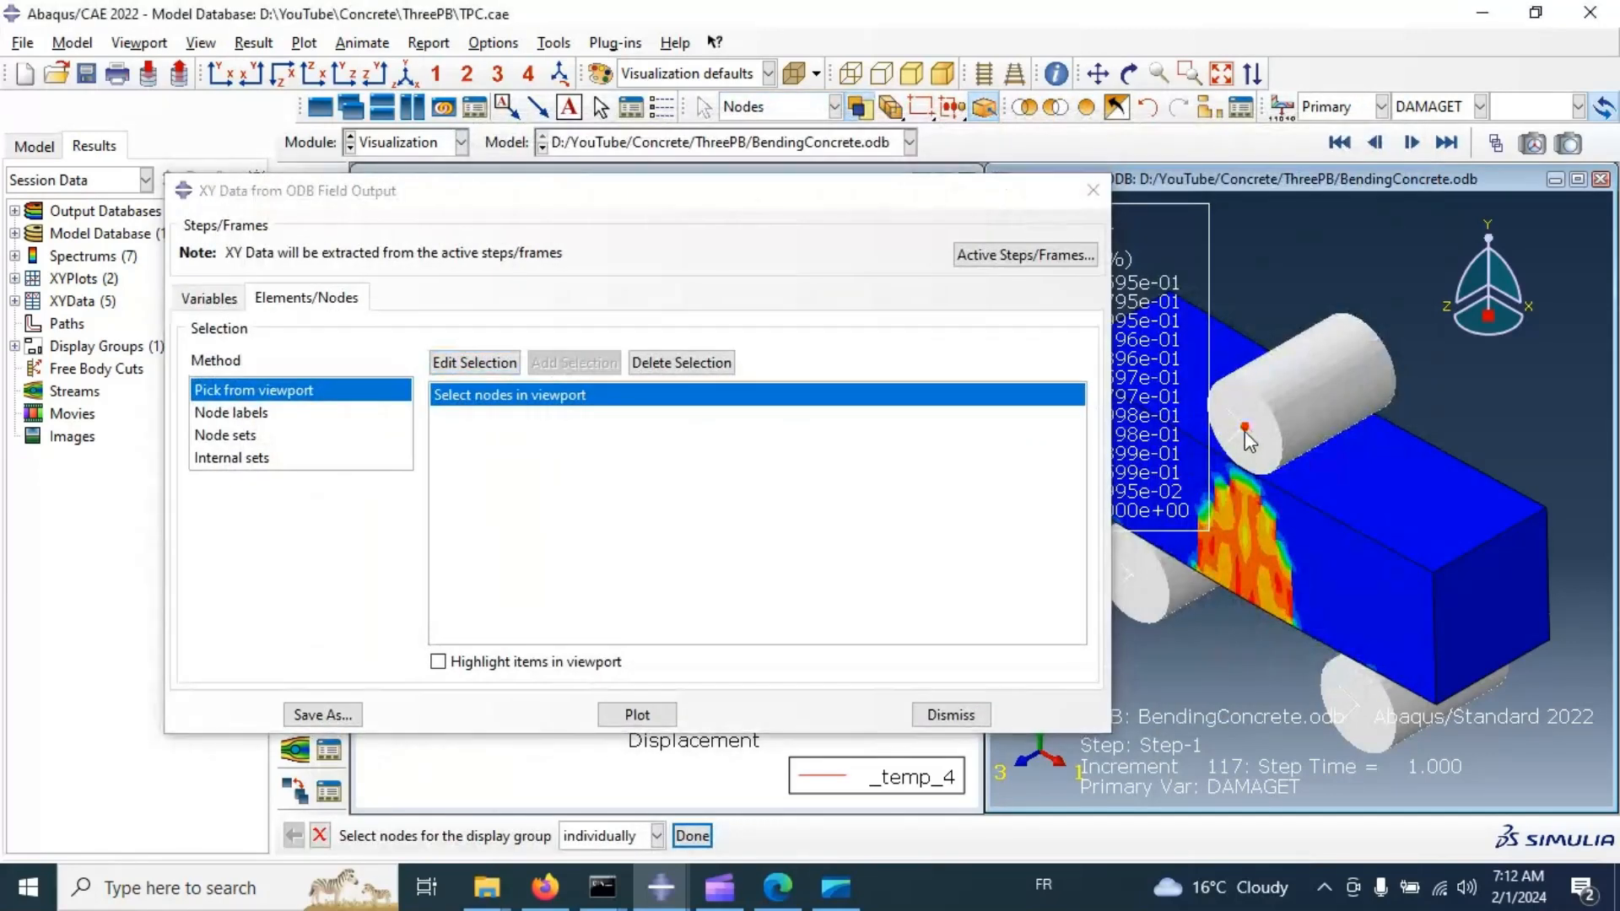
pyautogui.click(636, 716)
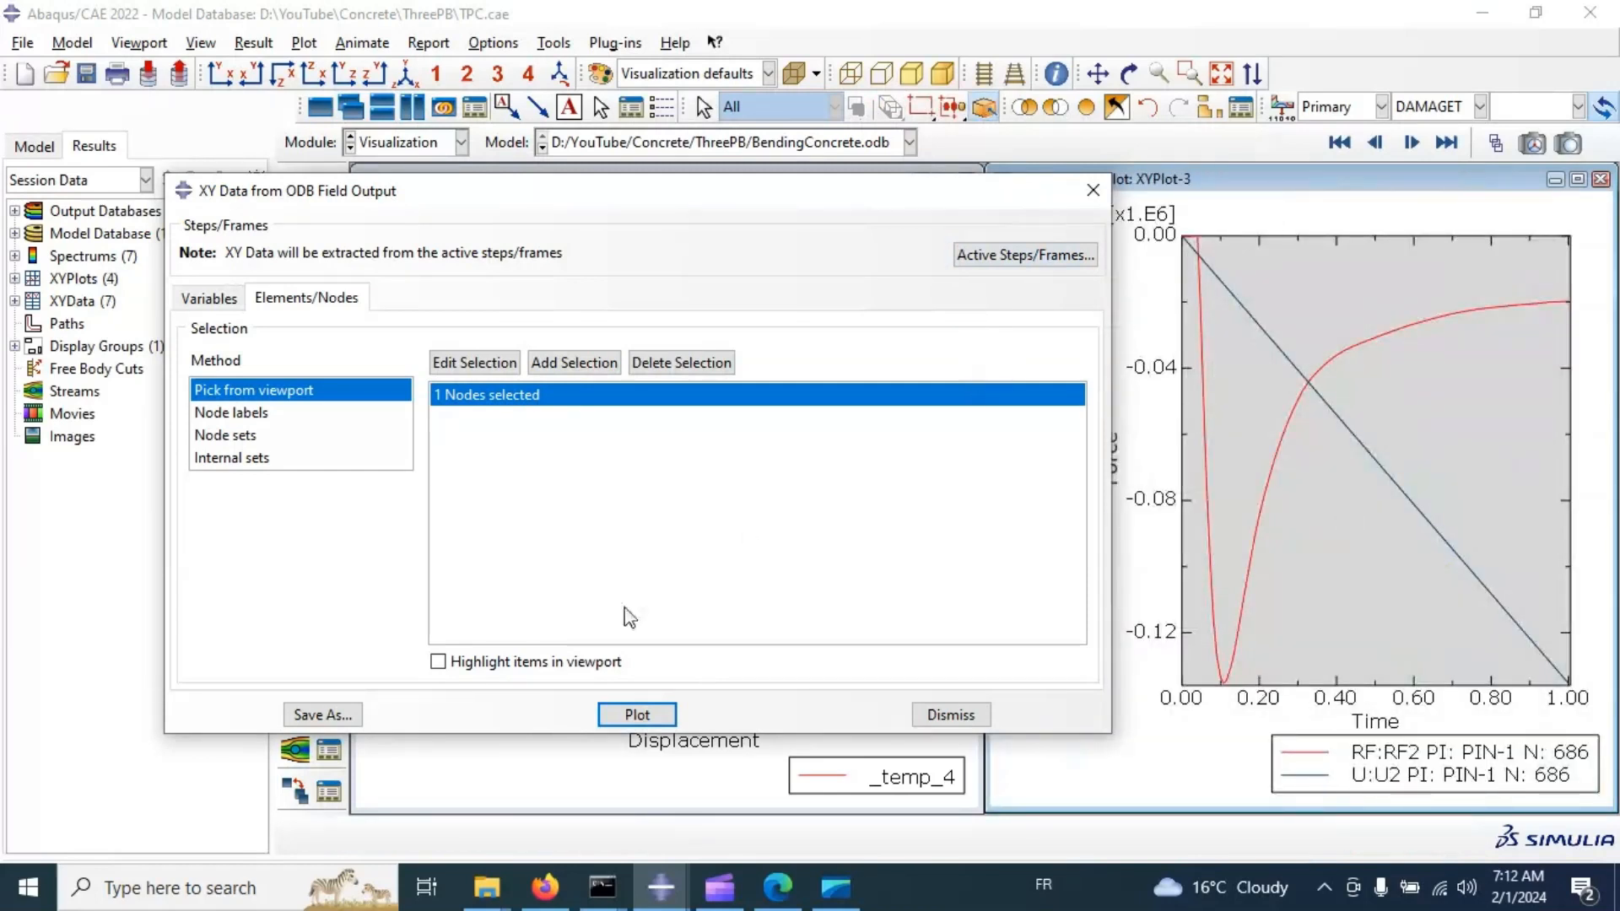
# Save the BendingConcrete RF2 and U2 curves as is and close the field output extraction.
pyautogui.click(333, 719)
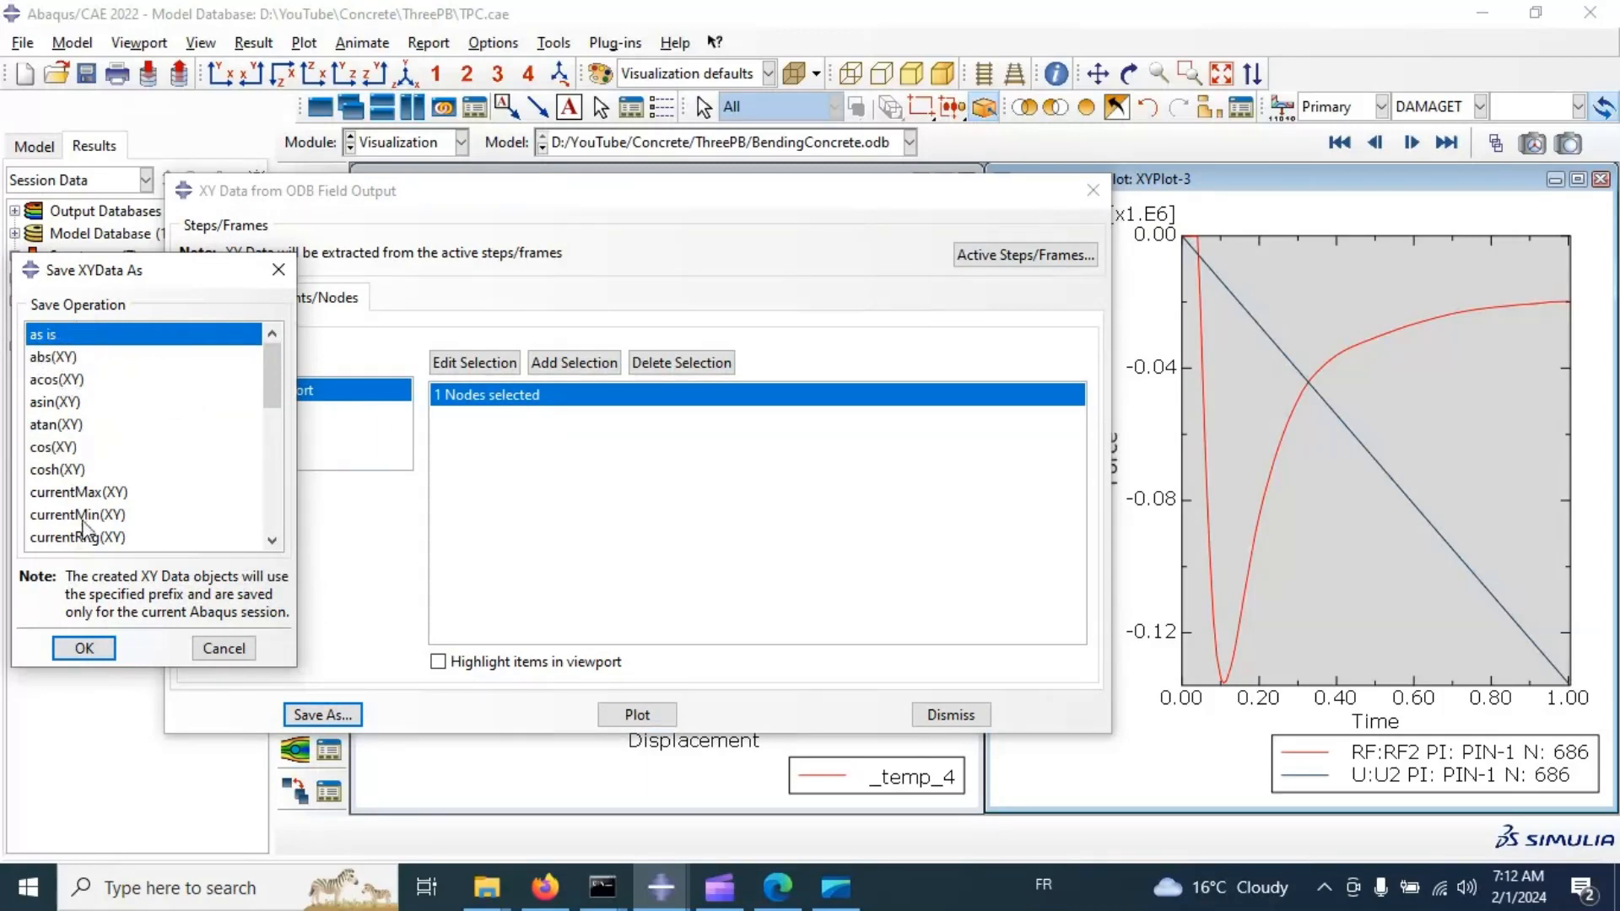
pyautogui.click(84, 648)
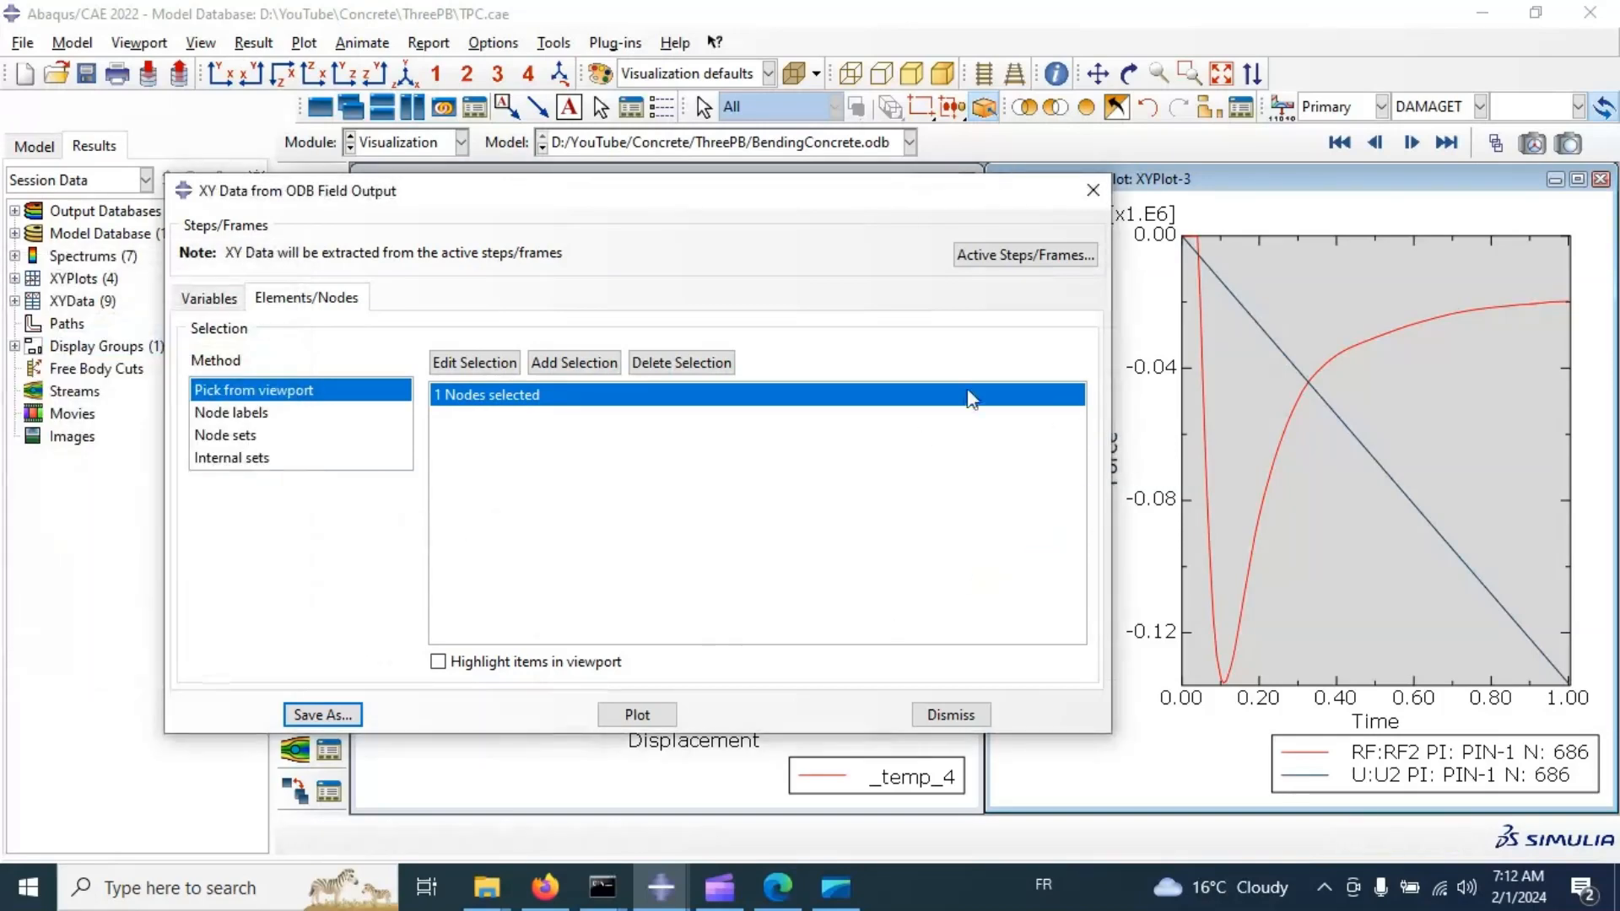
pyautogui.click(1094, 190)
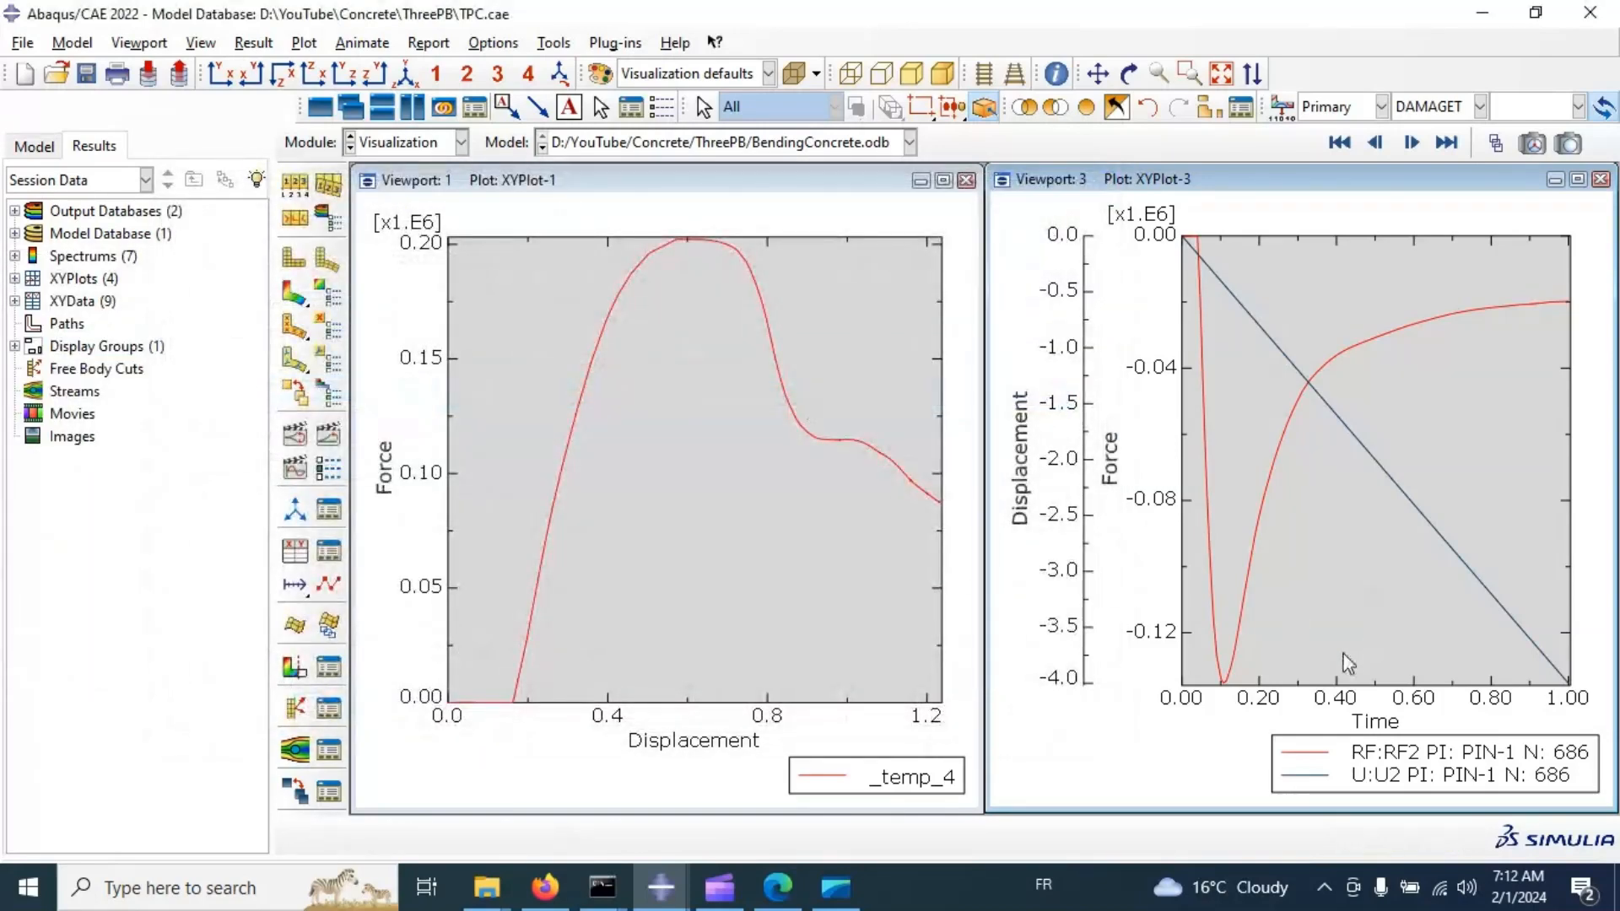
# Start an operation on the saved XY data and insert the combine(X,X) operator into the expression.
pyautogui.click(296, 553)
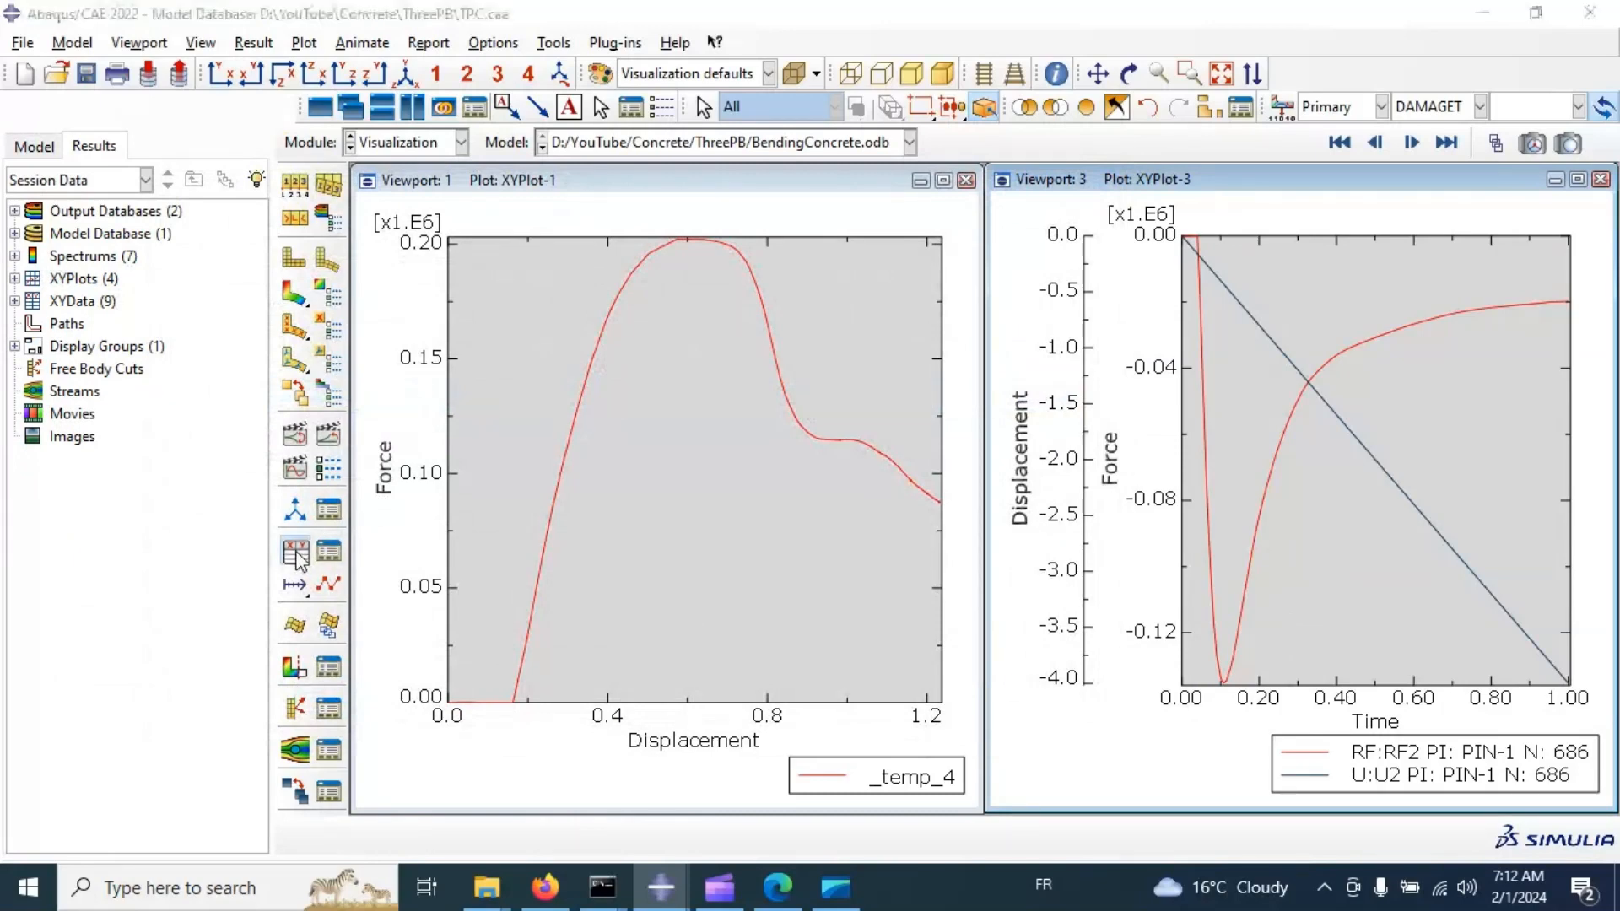
pyautogui.click(372, 370)
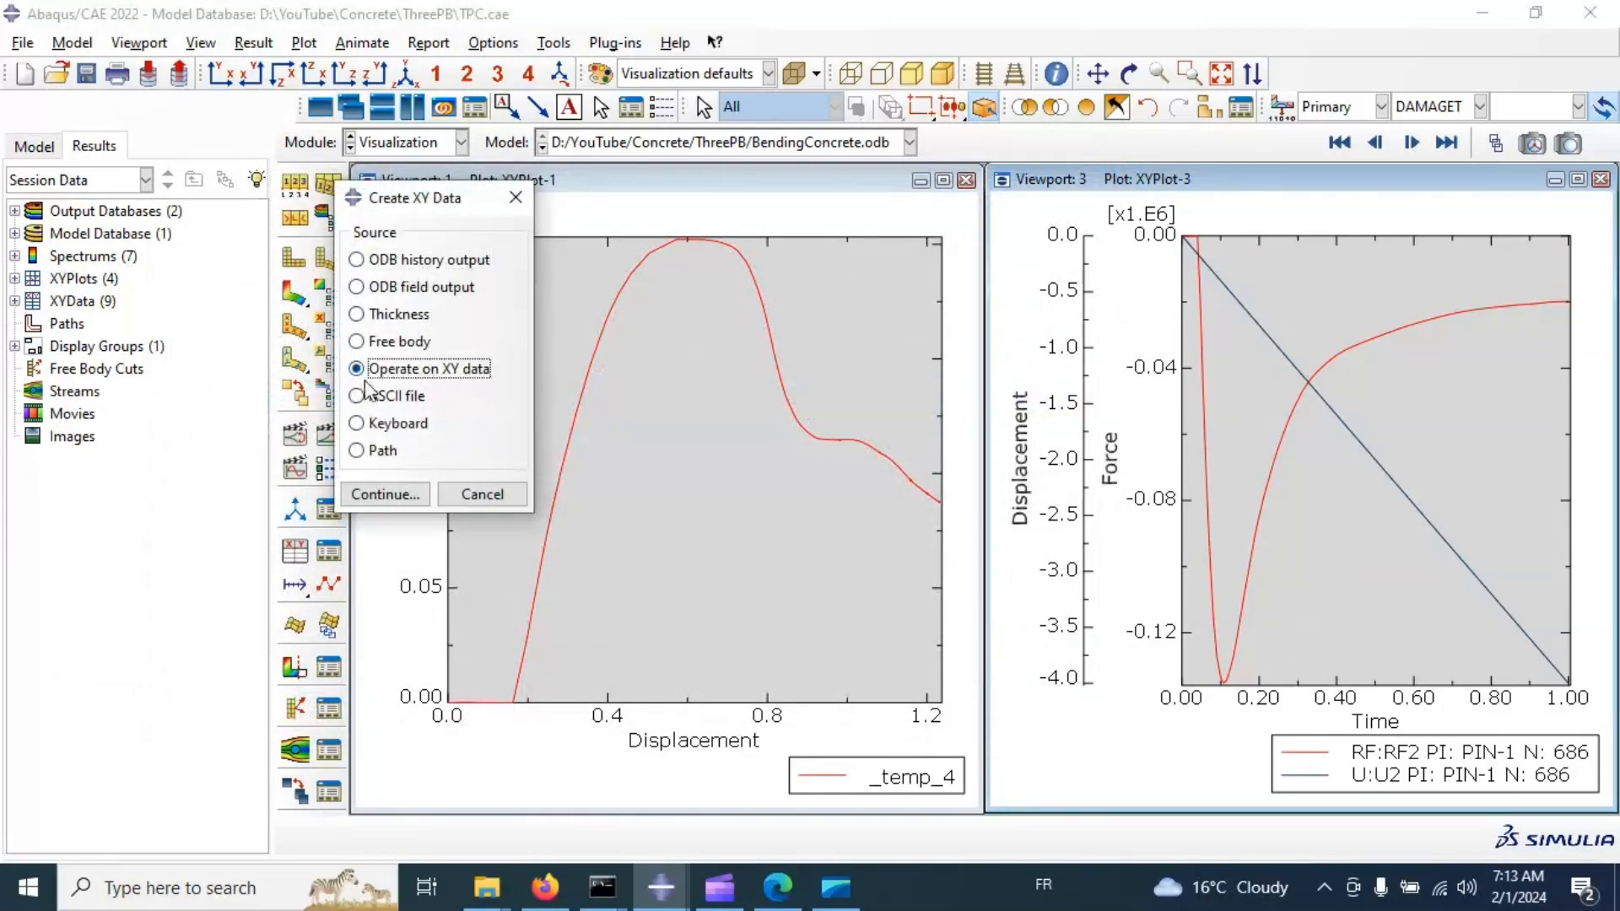
pyautogui.click(382, 496)
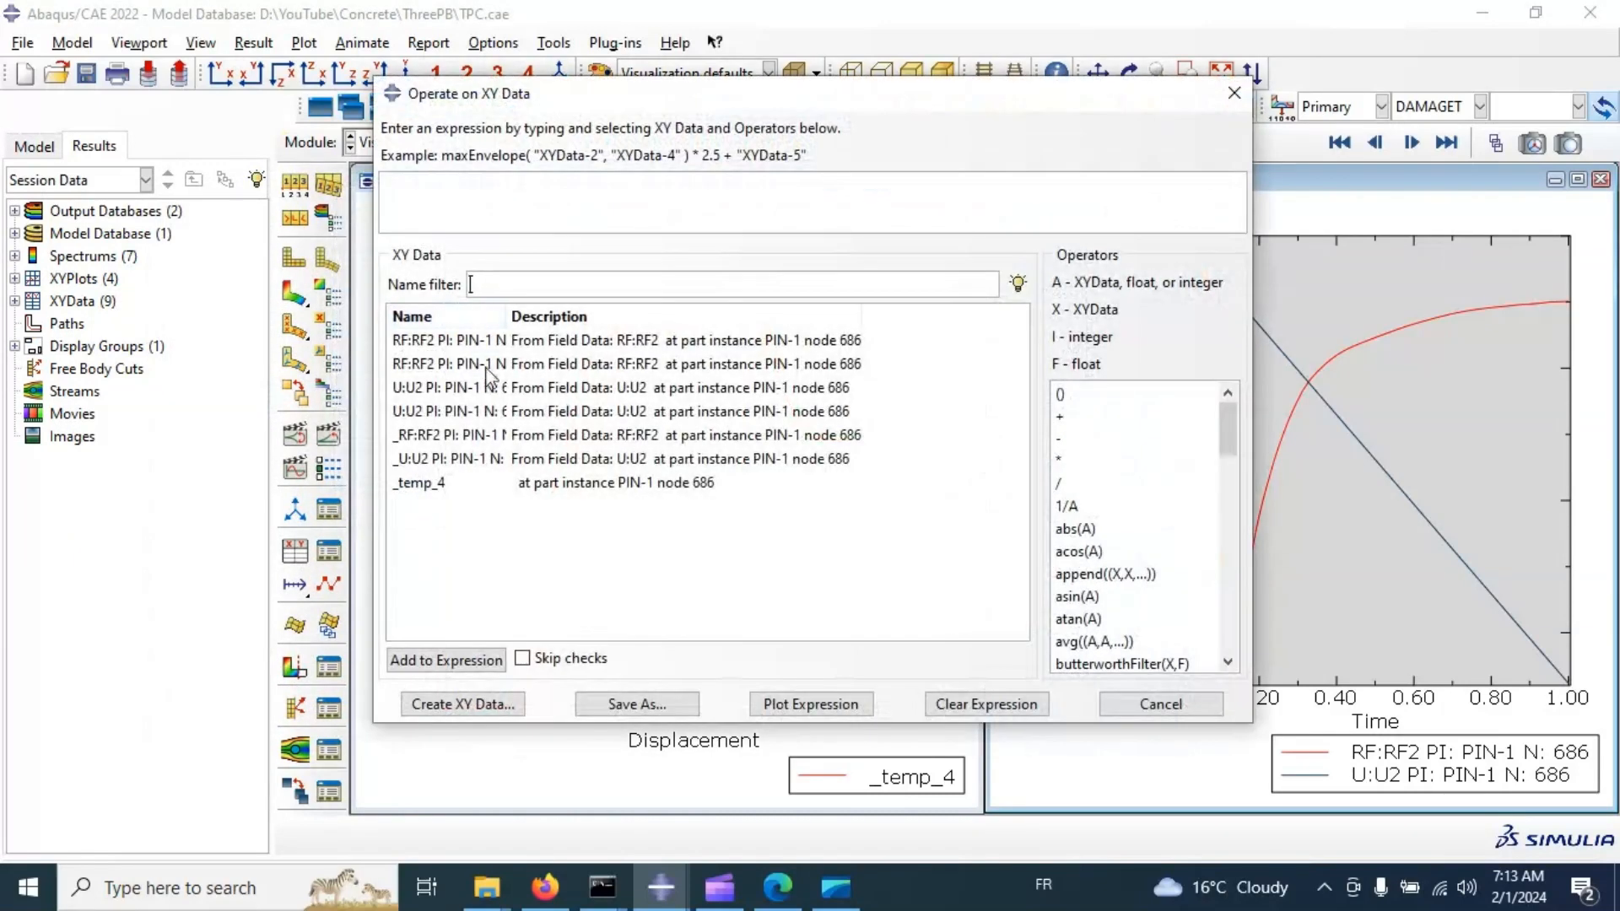
pyautogui.moveTo(854, 95); pyautogui.dragTo(641, 95)
pyautogui.scroll(-1, 897, 475)
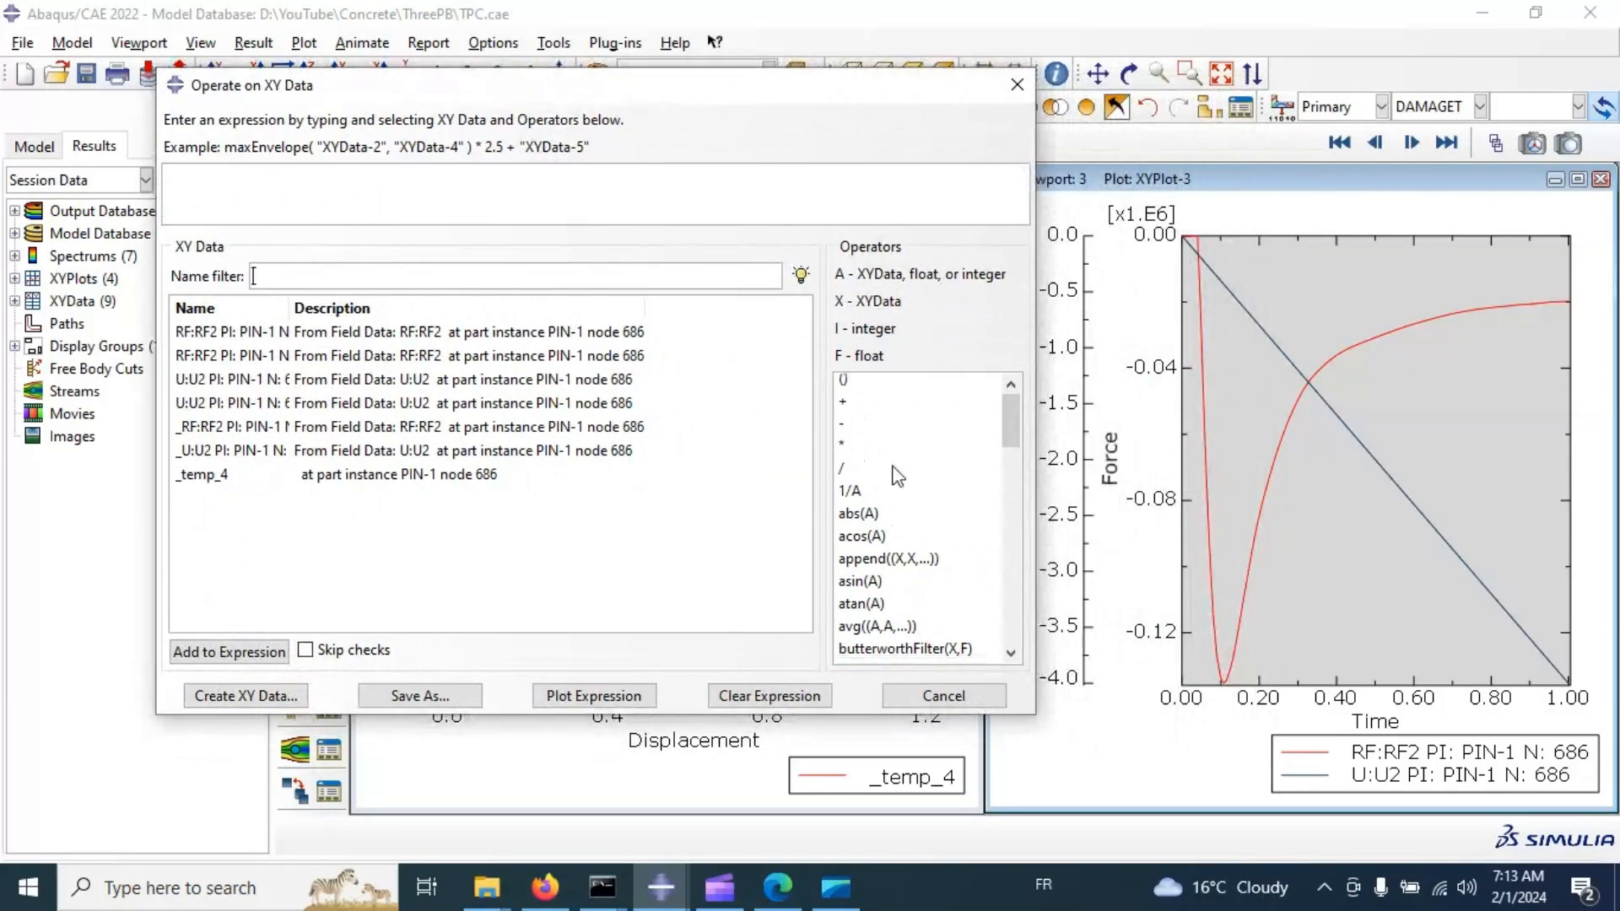
pyautogui.scroll(-1, 897, 474)
pyautogui.click(906, 655)
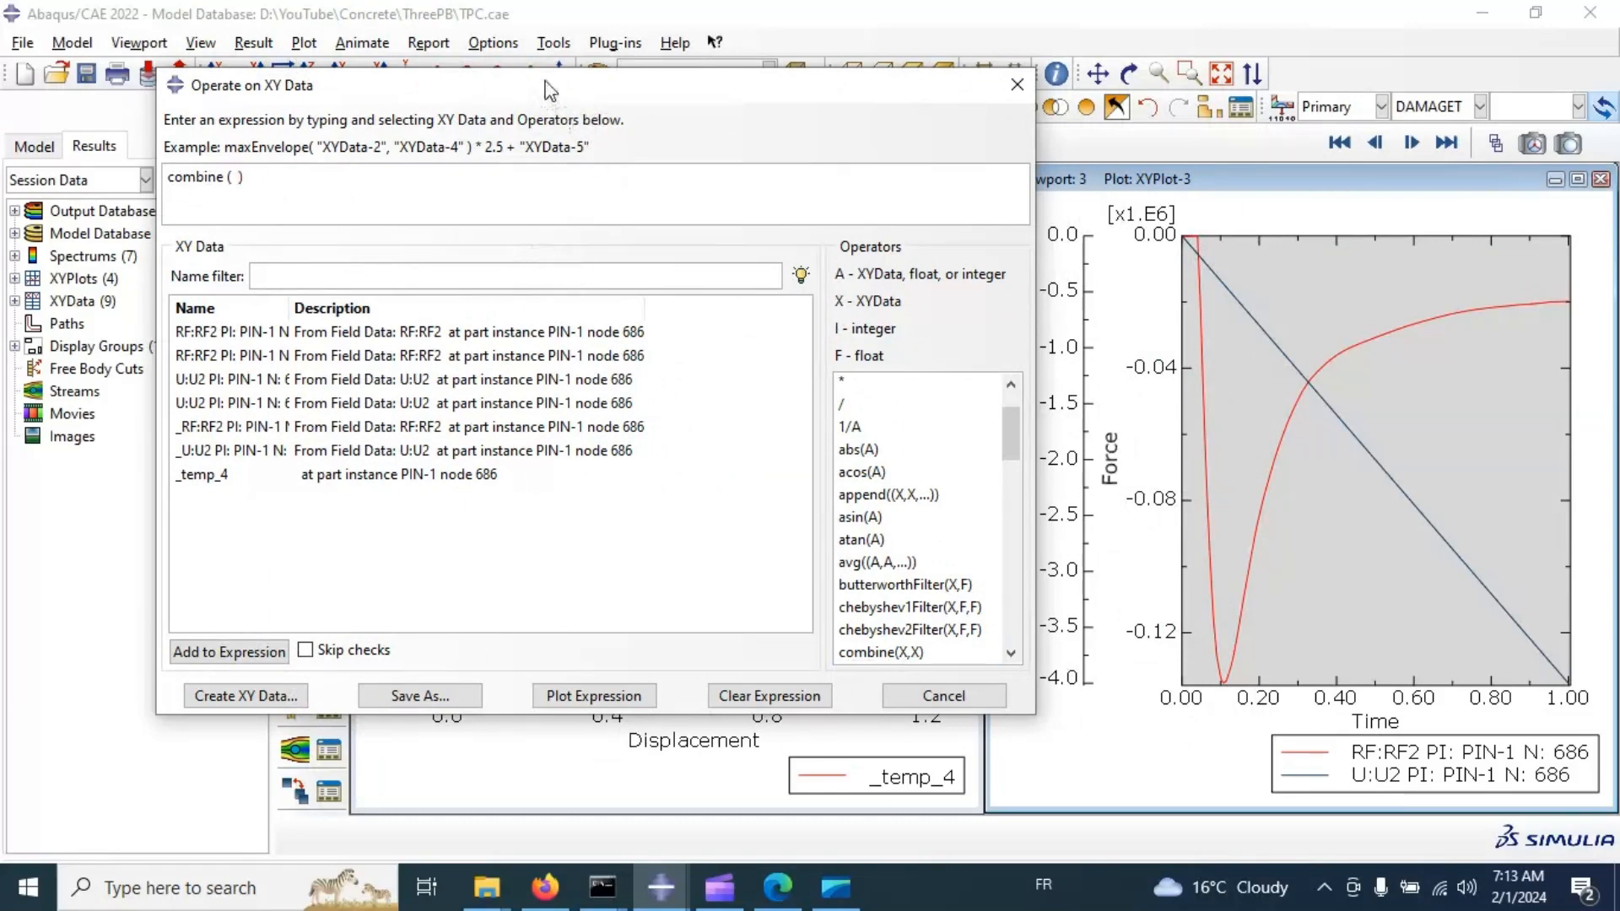
# Widen the name column to show full curve names and add U:U2 PI: PIN-1 N: 686_1 and RF:RF2 PI: PIN-1 N: 686_1 as combine arguments.
pyautogui.moveTo(544, 91); pyautogui.dragTo(512, 145)
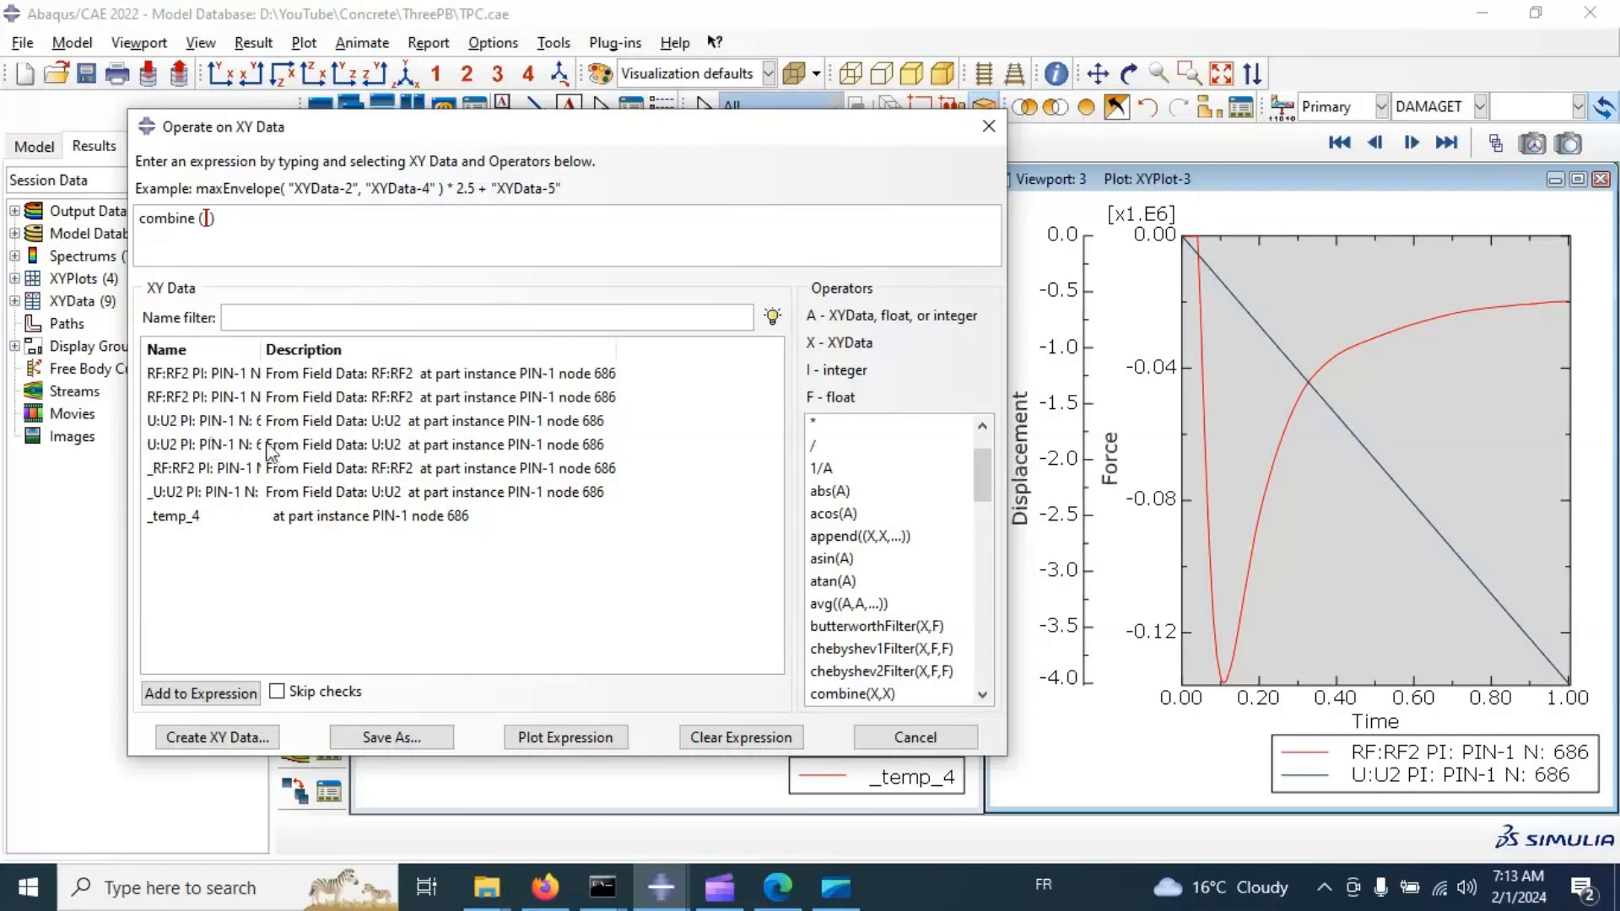
pyautogui.click(263, 351)
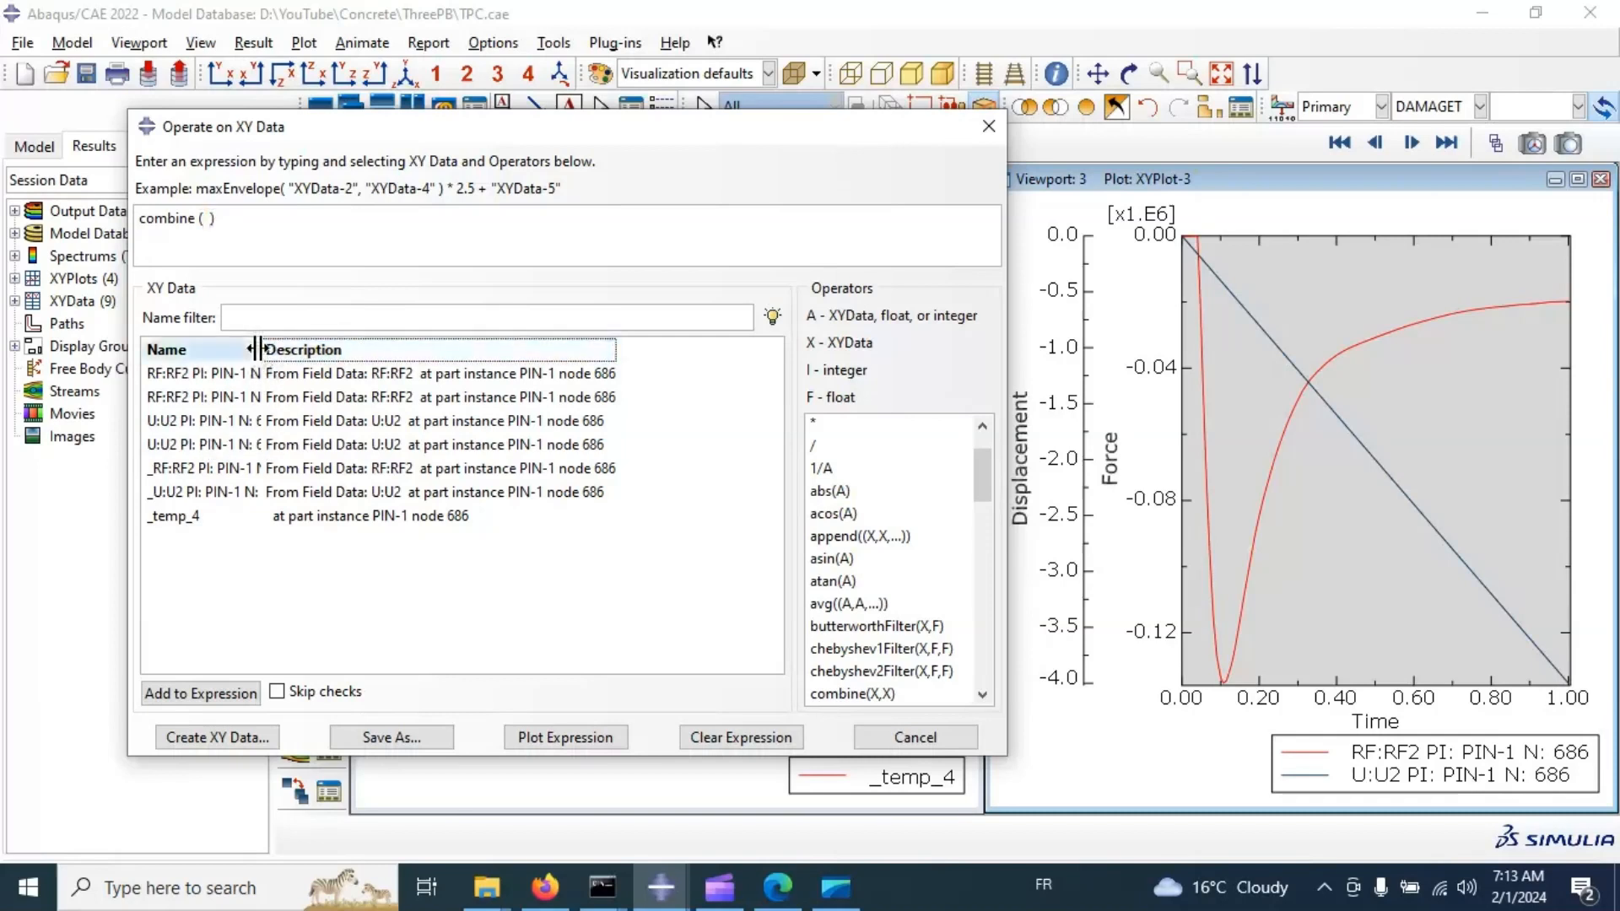
pyautogui.moveTo(264, 354); pyautogui.dragTo(382, 353)
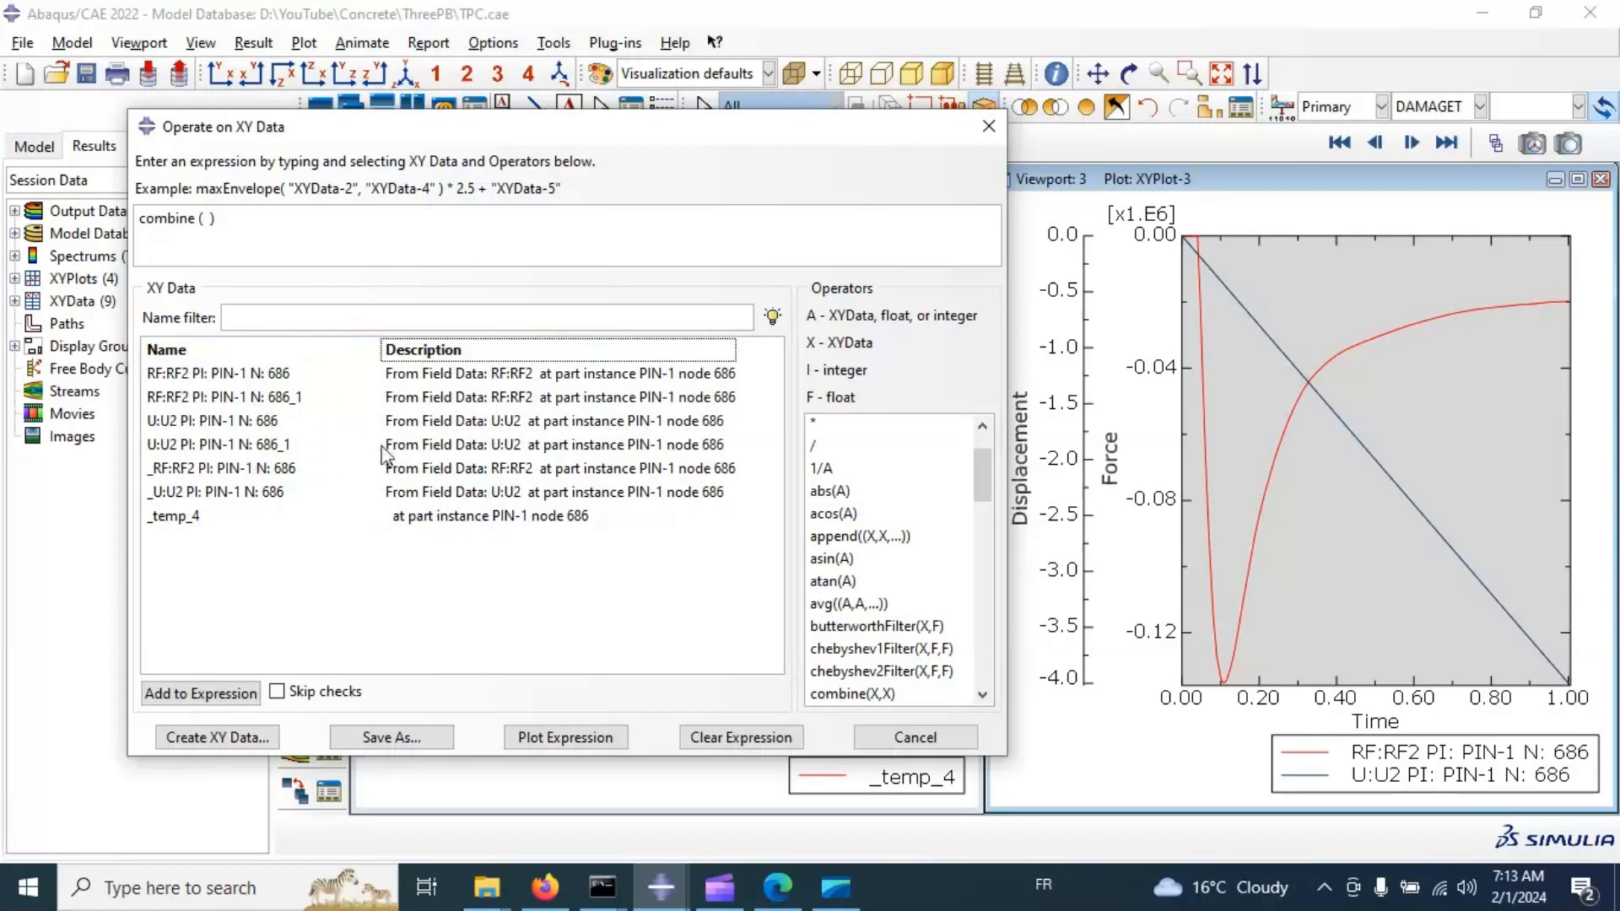
pyautogui.click(263, 451)
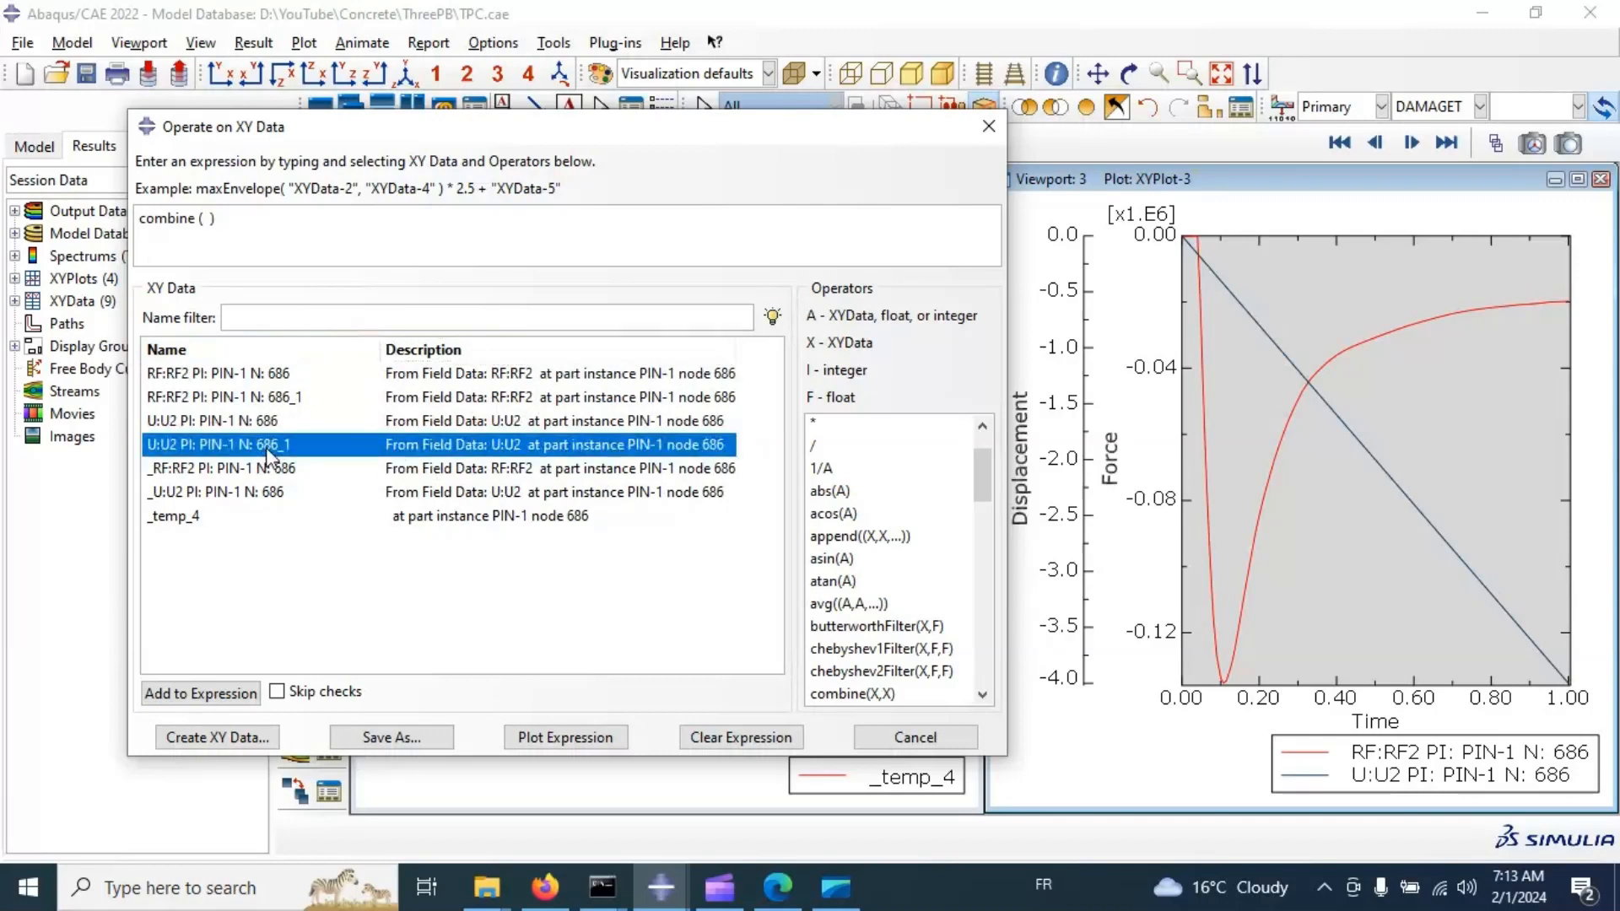
pyautogui.doubleClick(264, 453)
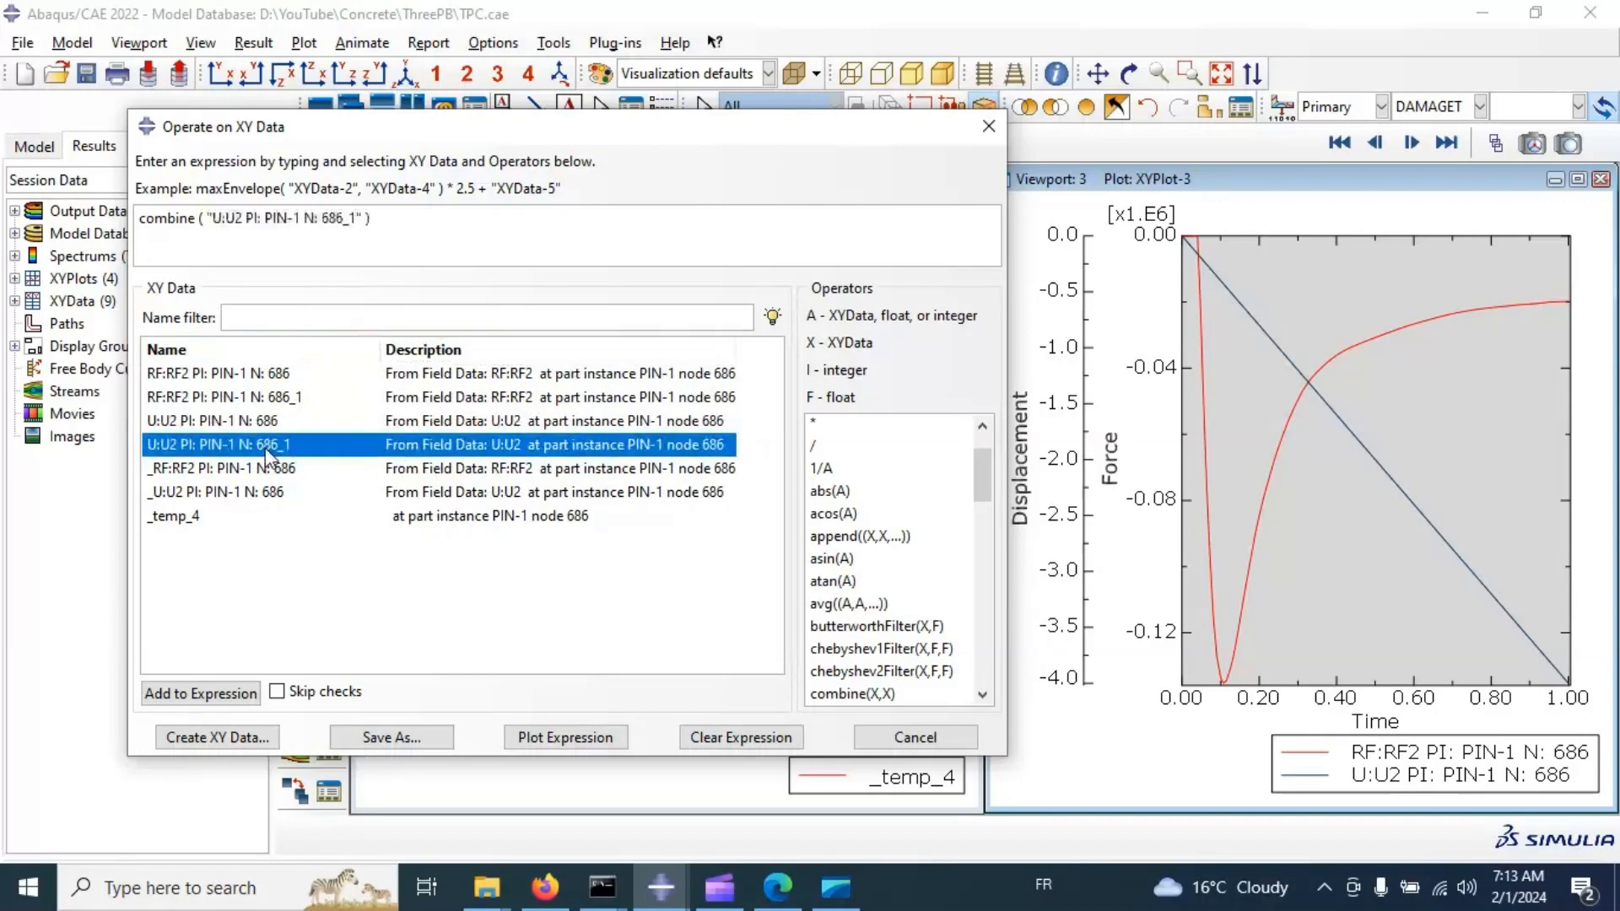
pyautogui.doubleClick(278, 403)
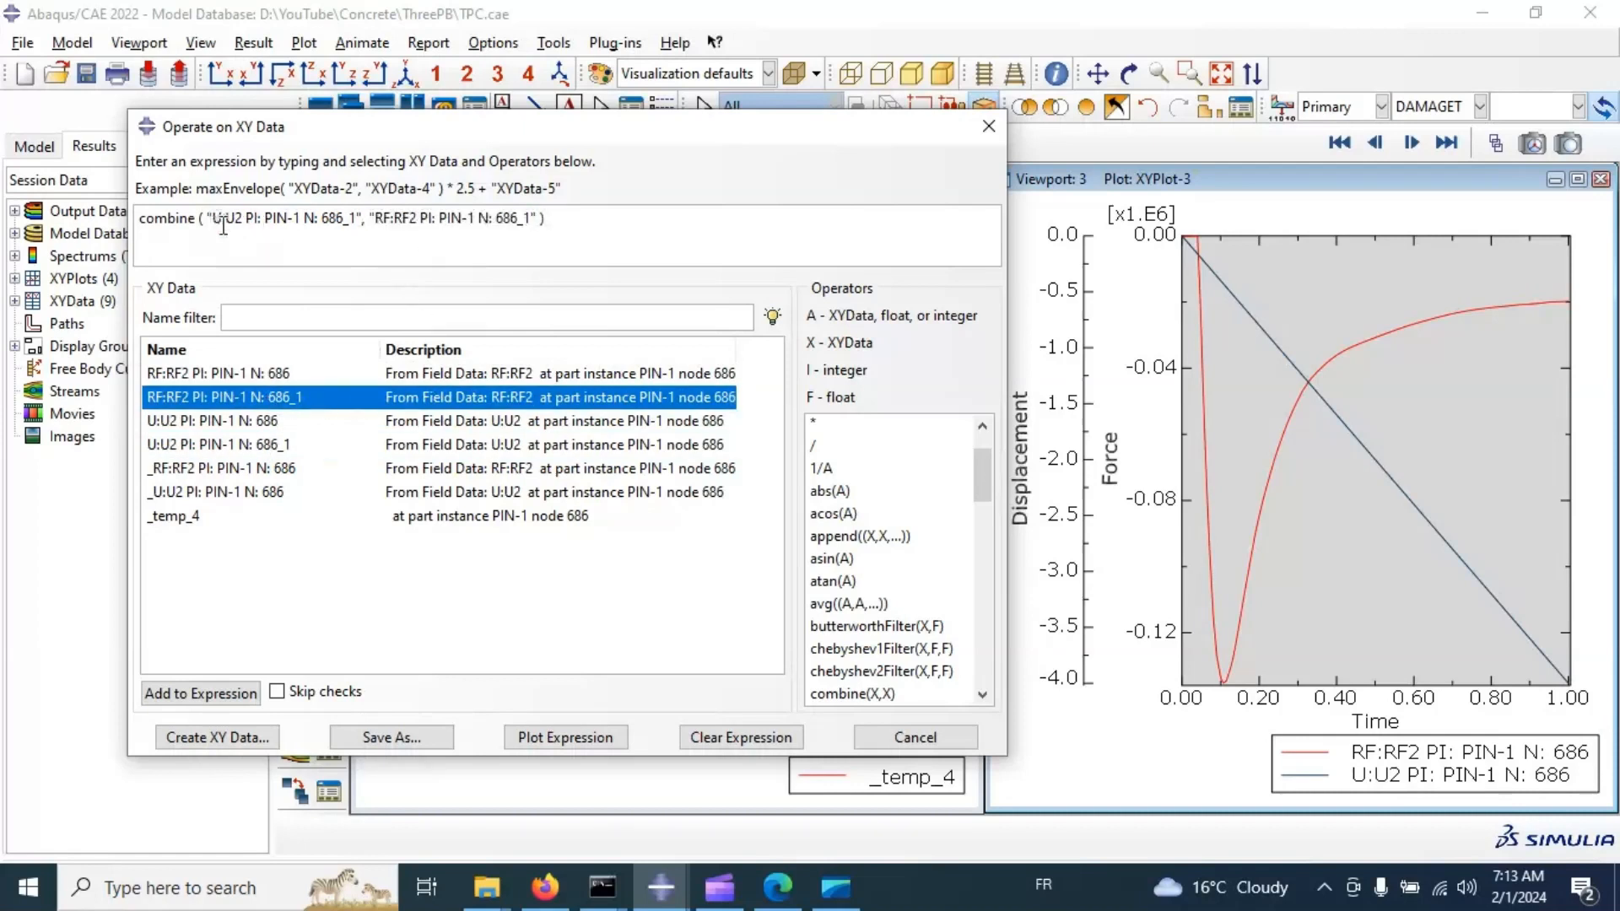
# Negate both the U2 and RF2 686_1 arguments, plot the BendingConcrete force-displacement expression and close the XY operation.
pyautogui.write('-')
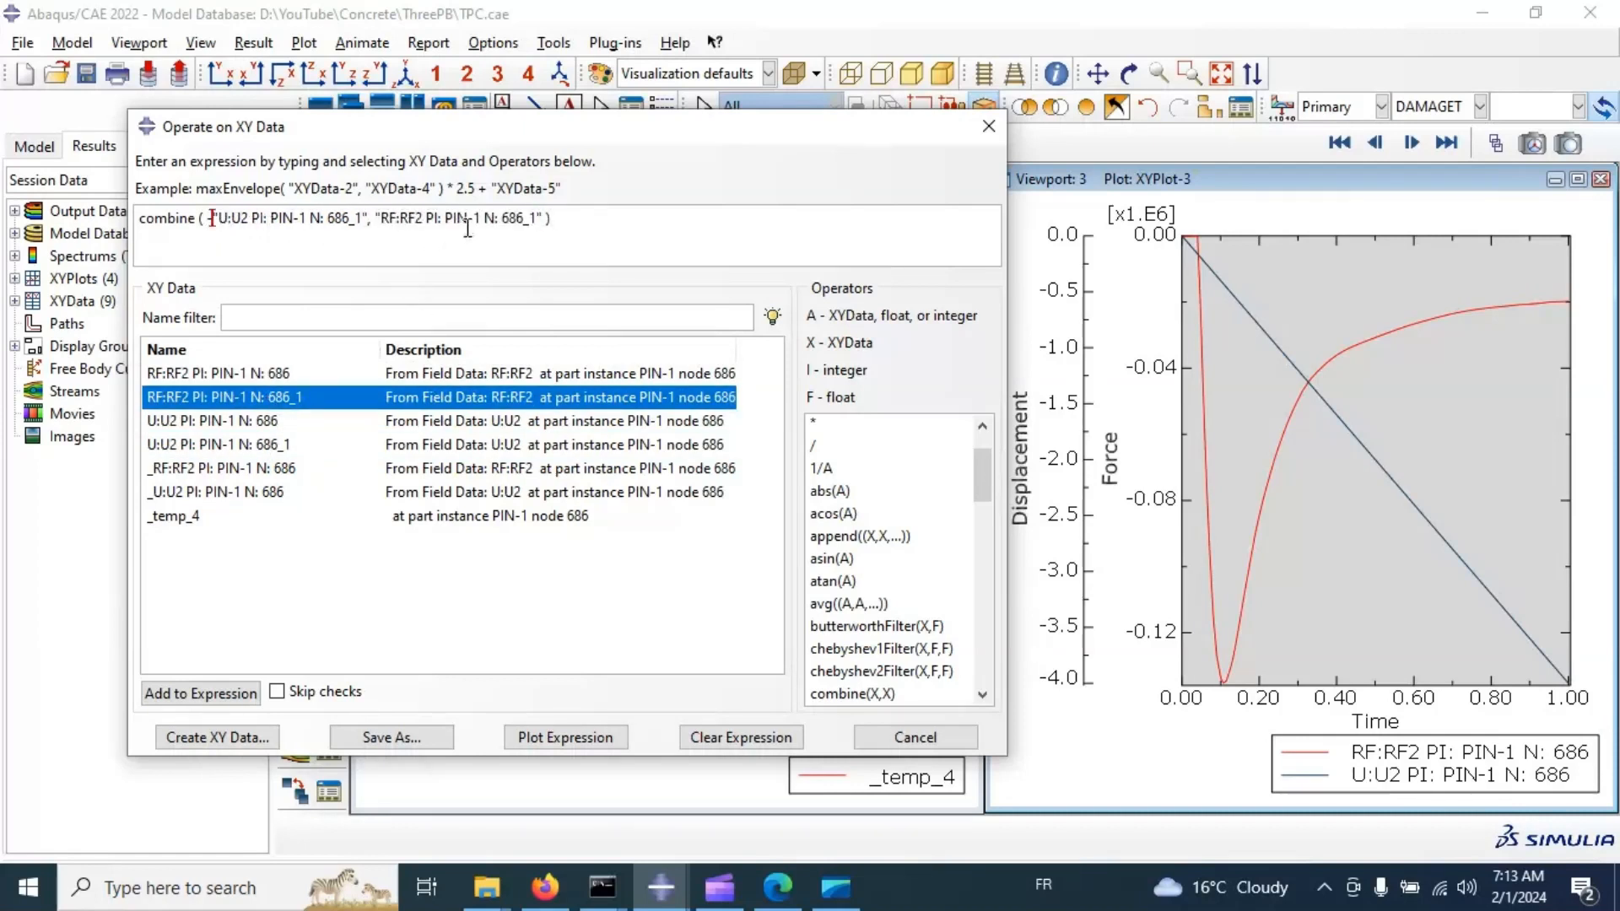
pyautogui.click(378, 219)
pyautogui.write('-')
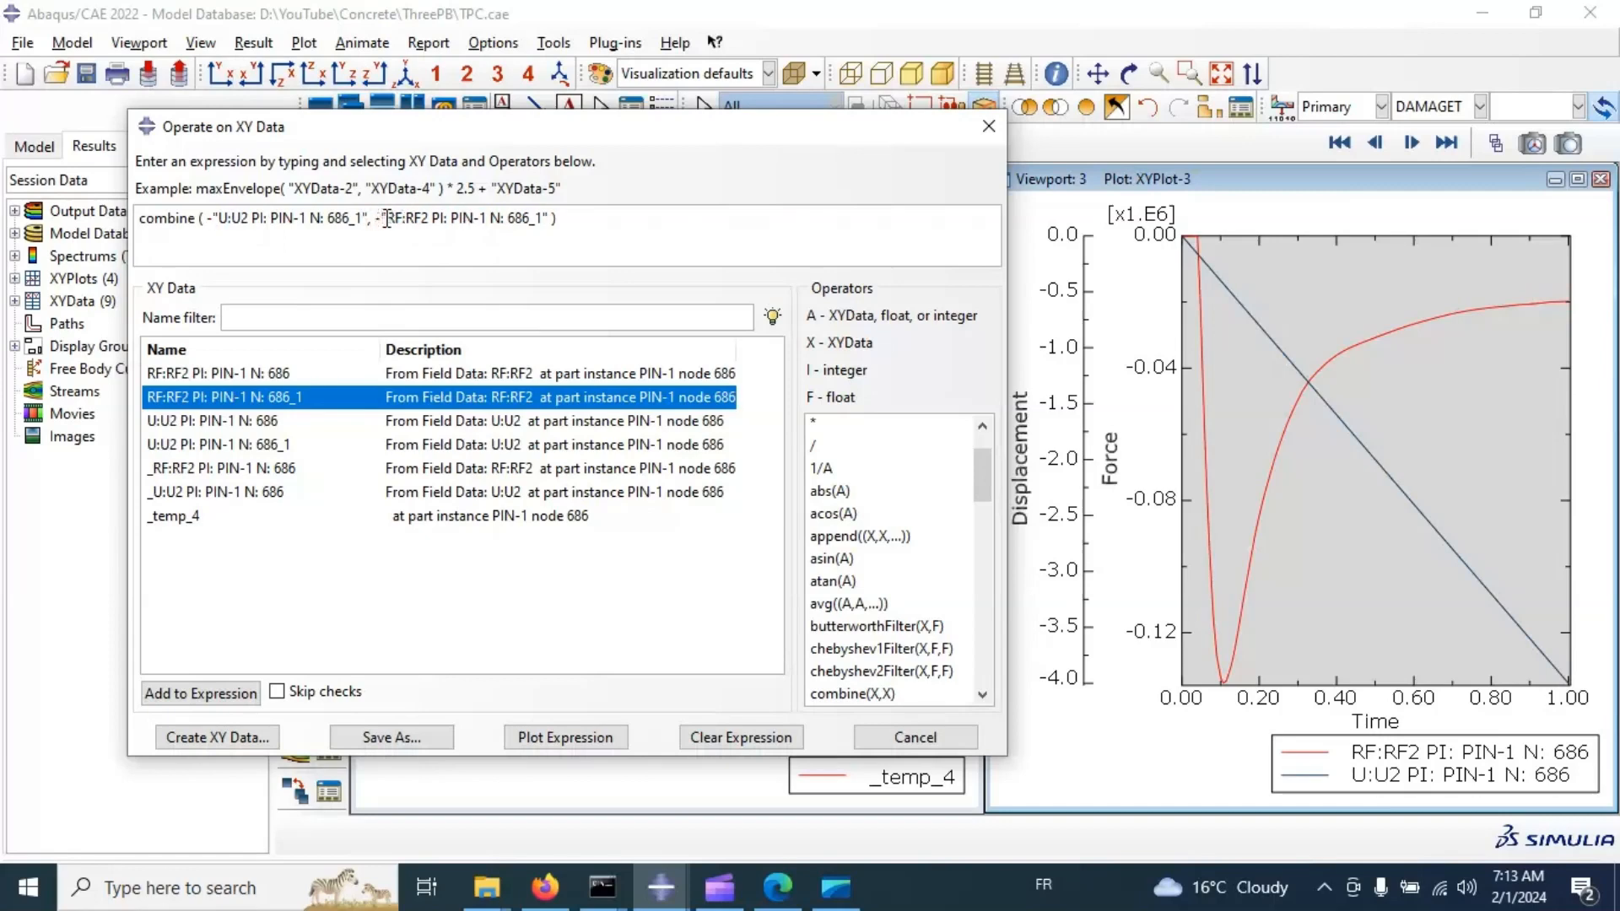
pyautogui.click(582, 740)
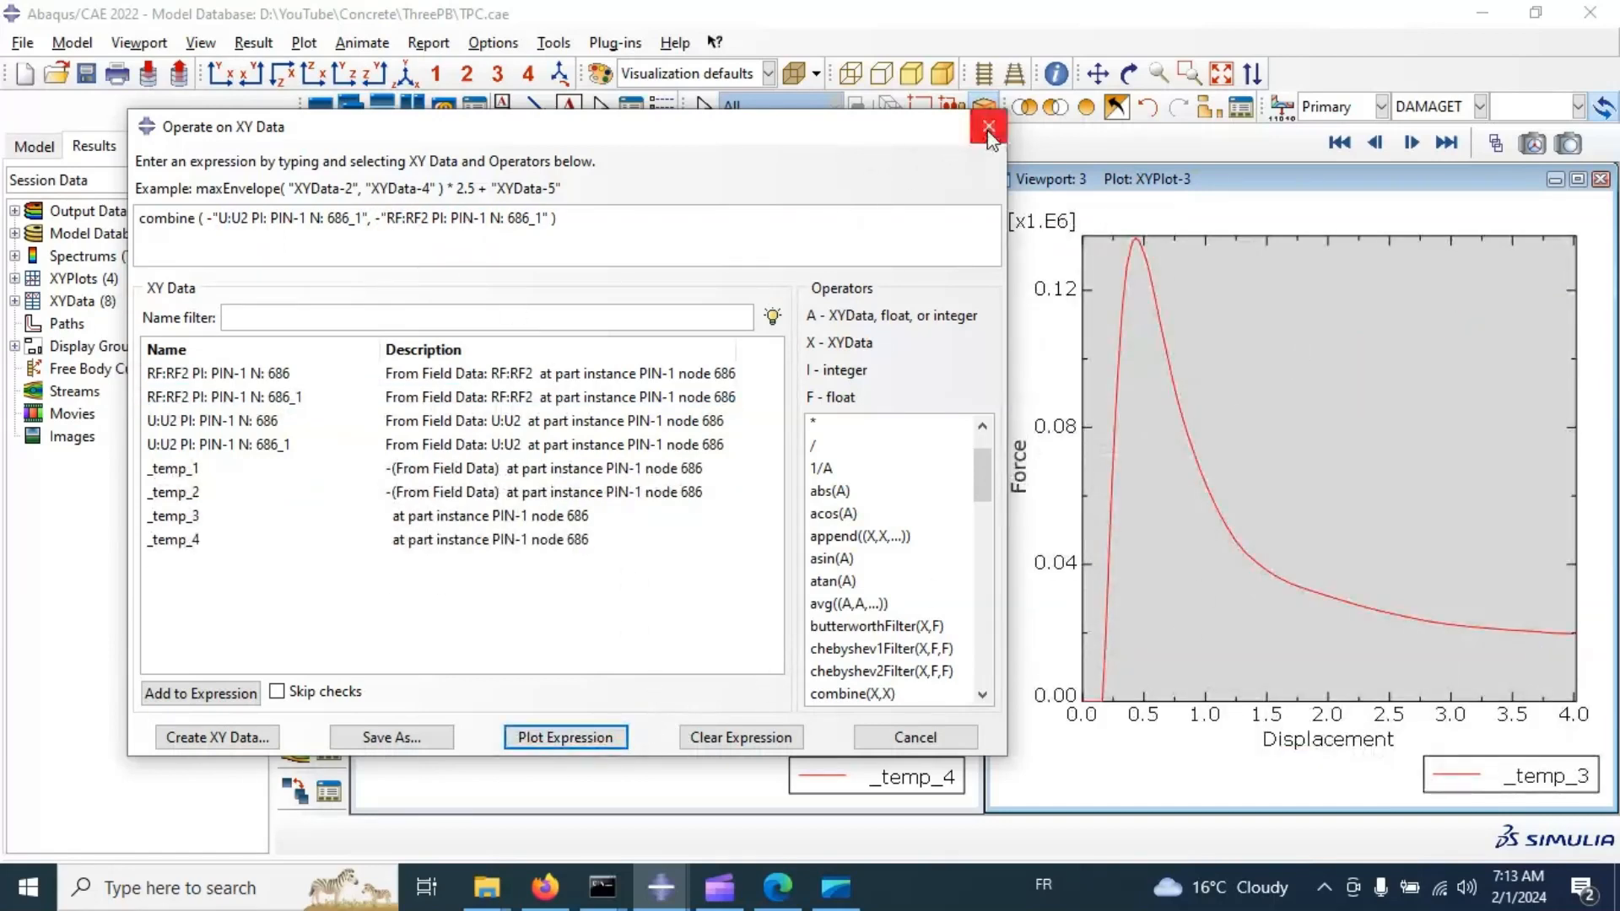
pyautogui.click(989, 129)
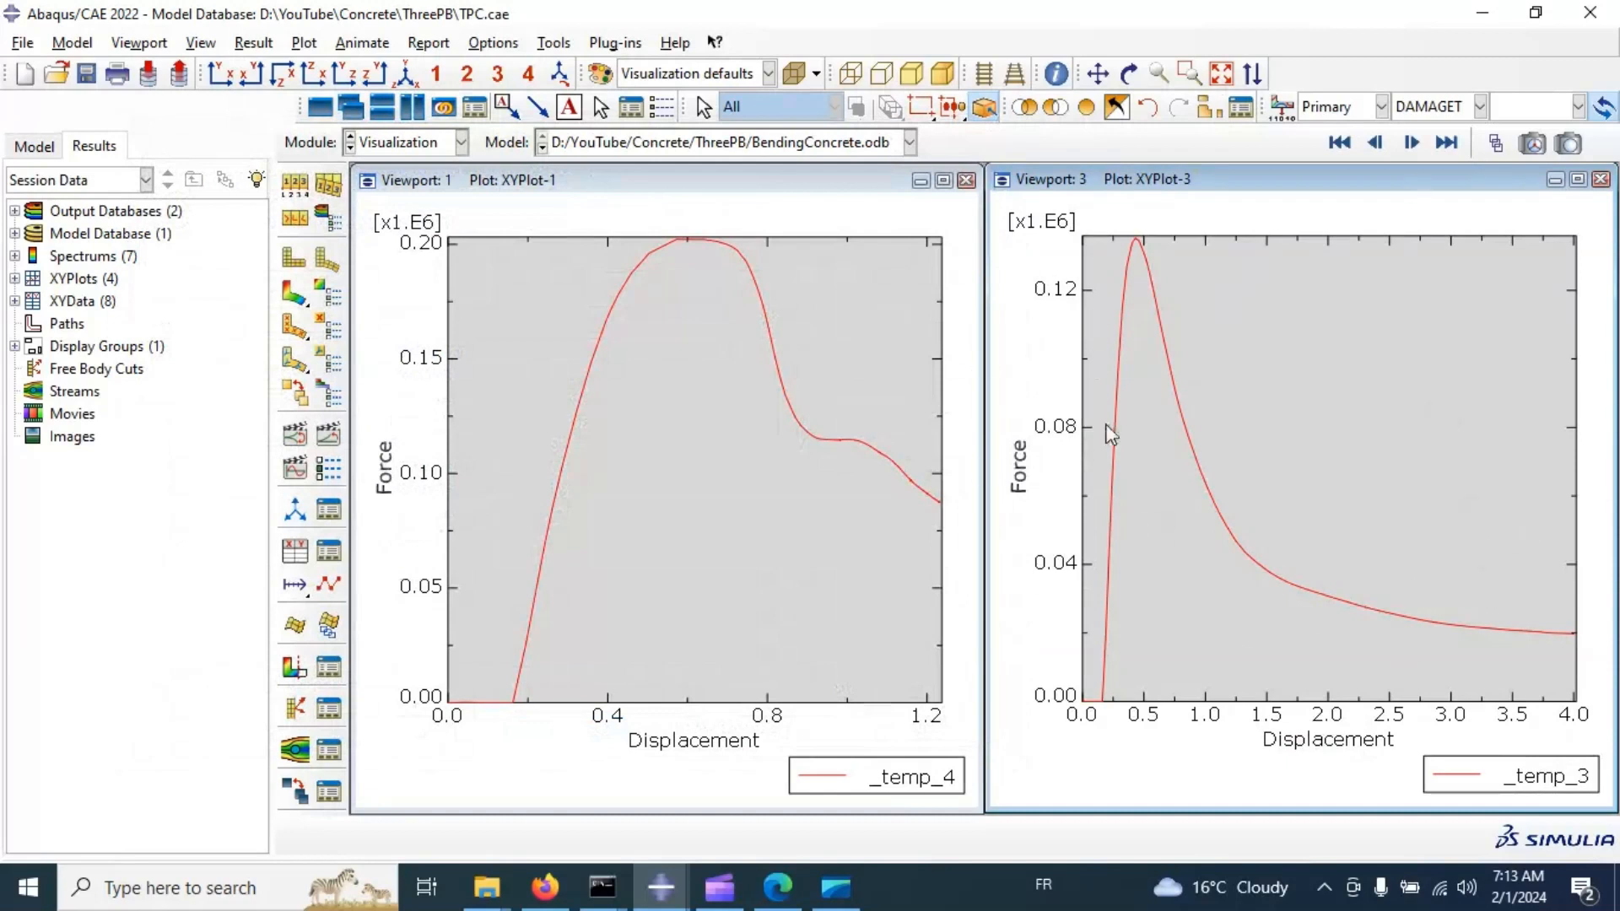